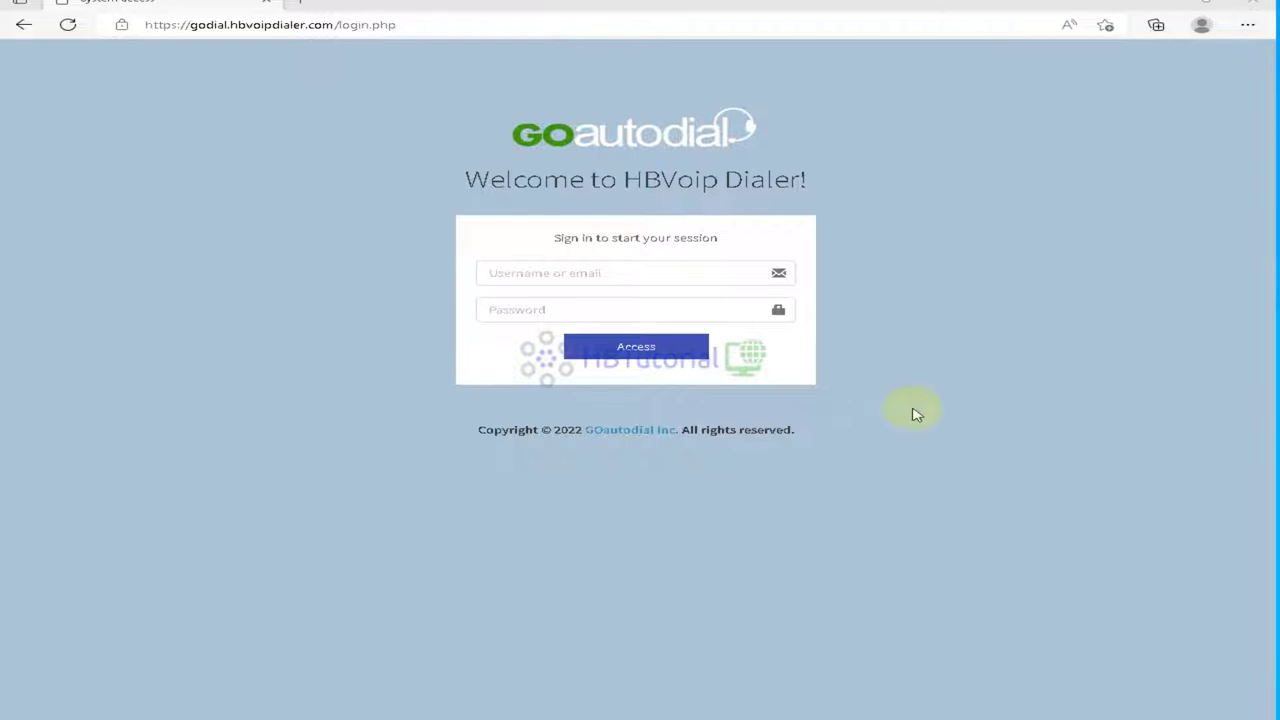
Step: Log in to GOautodial with the admin username and password
click(604, 274)
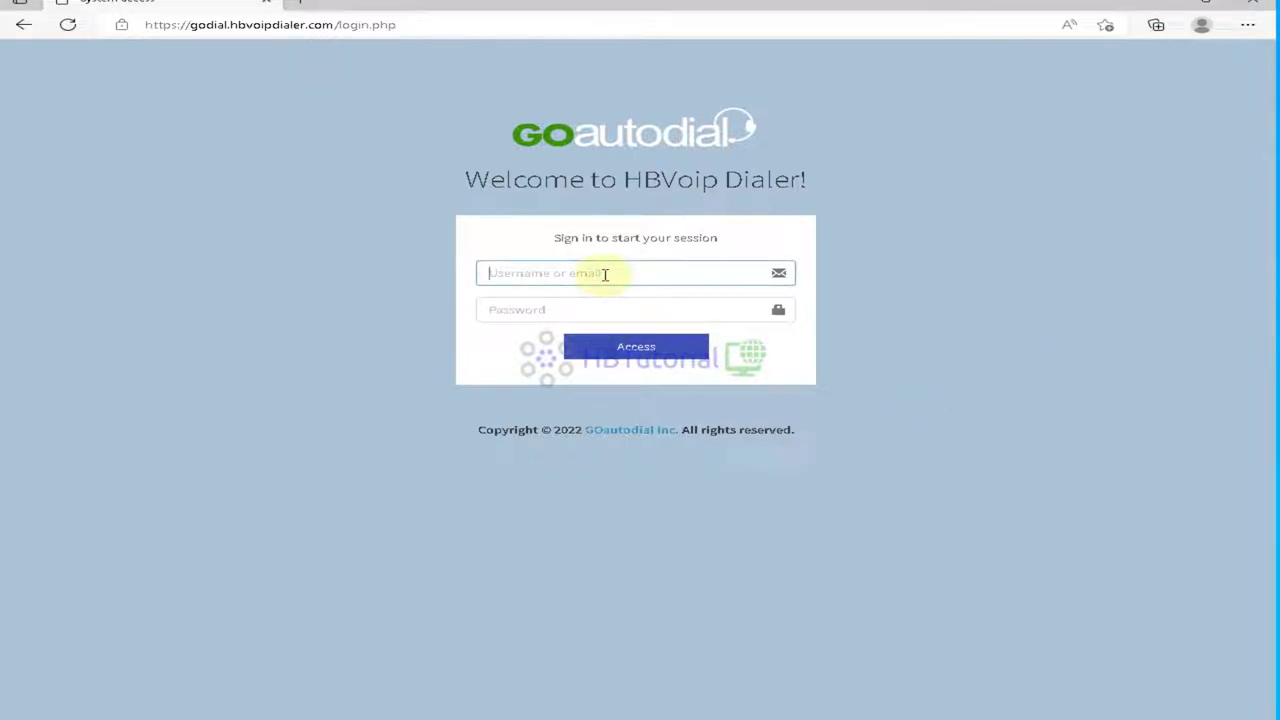
text(goadmin)
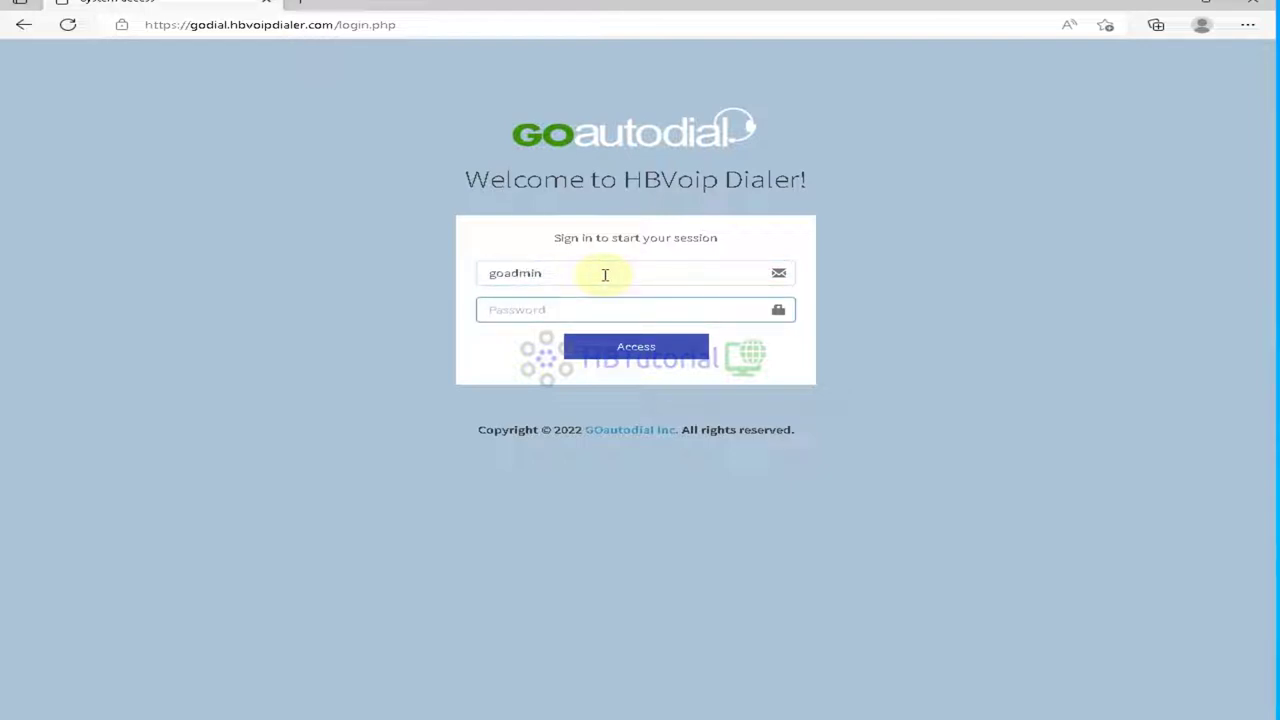
text(goa)
click(643, 352)
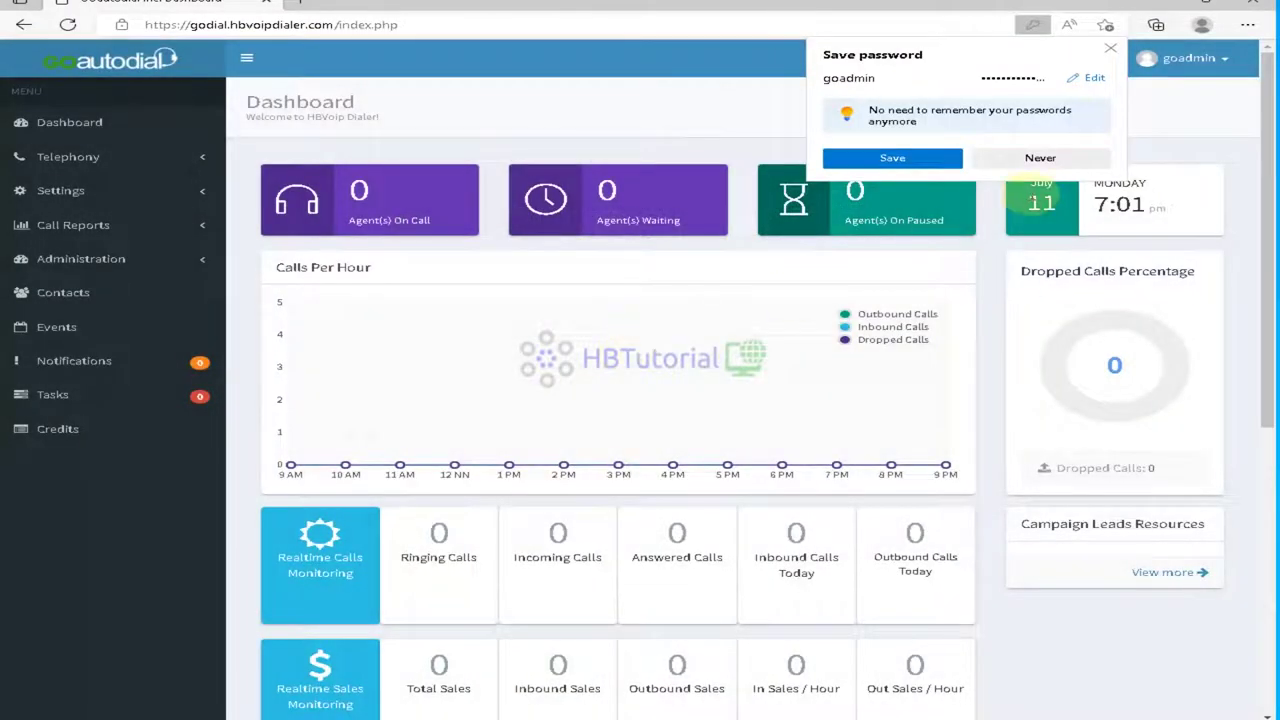
Step: Let the browser remember the login and open the Carriers list under Settings
click(945, 157)
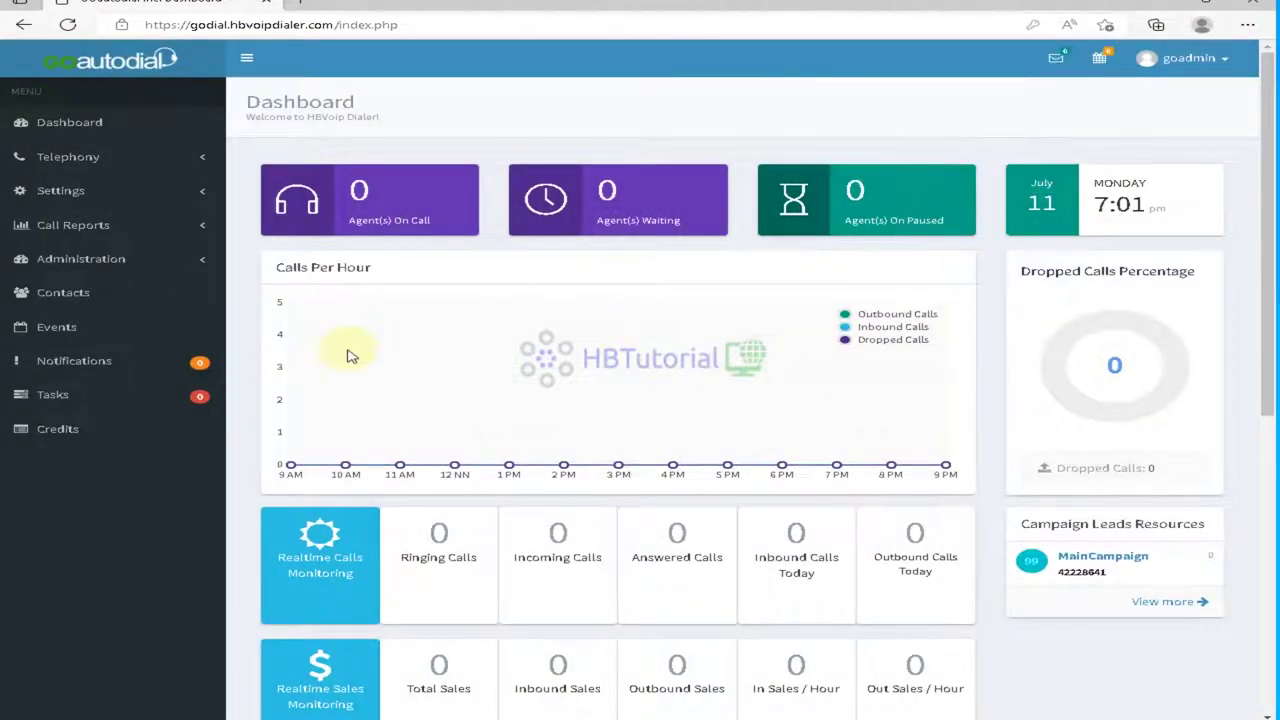
scroll(350, 357, down, 2)
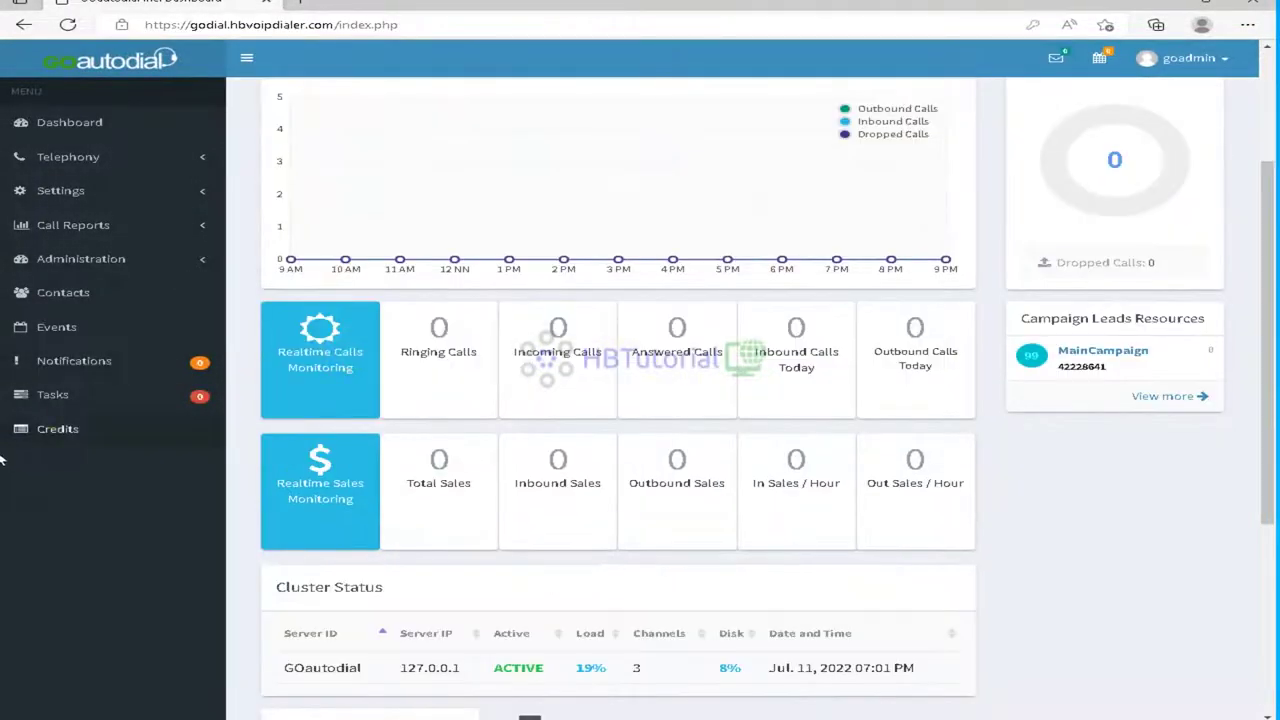
click(65, 266)
click(57, 190)
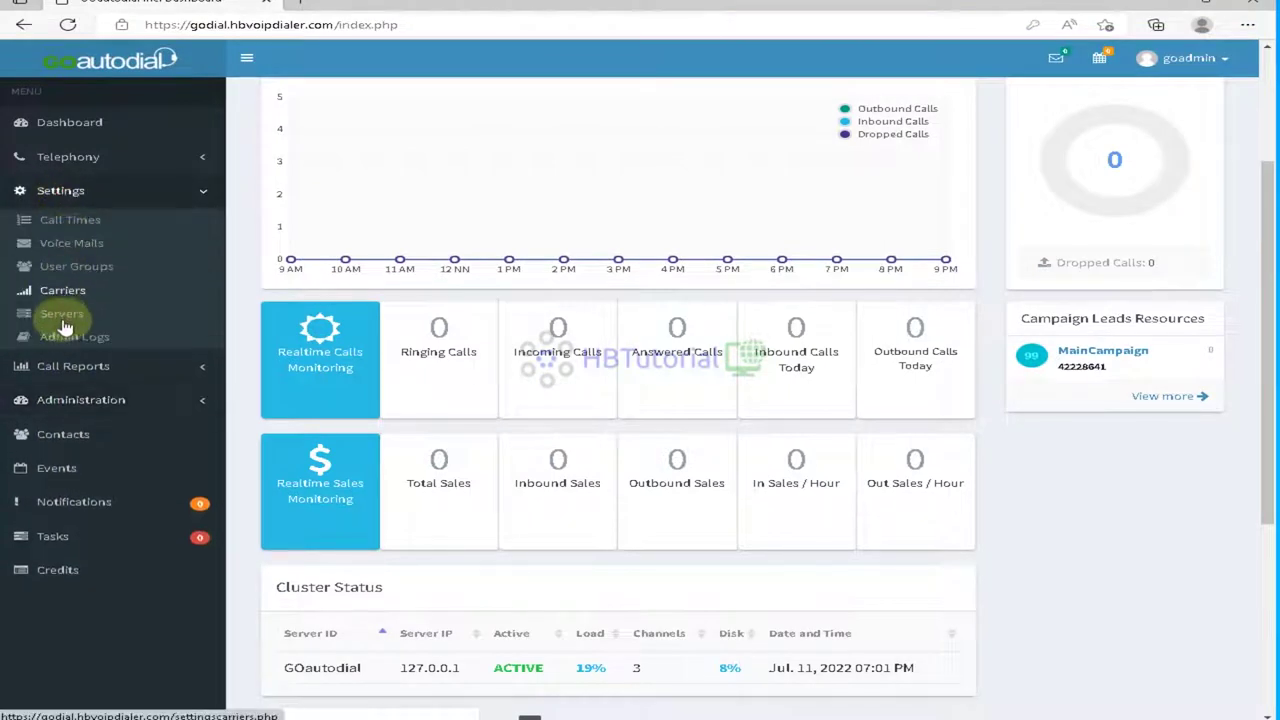
click(60, 292)
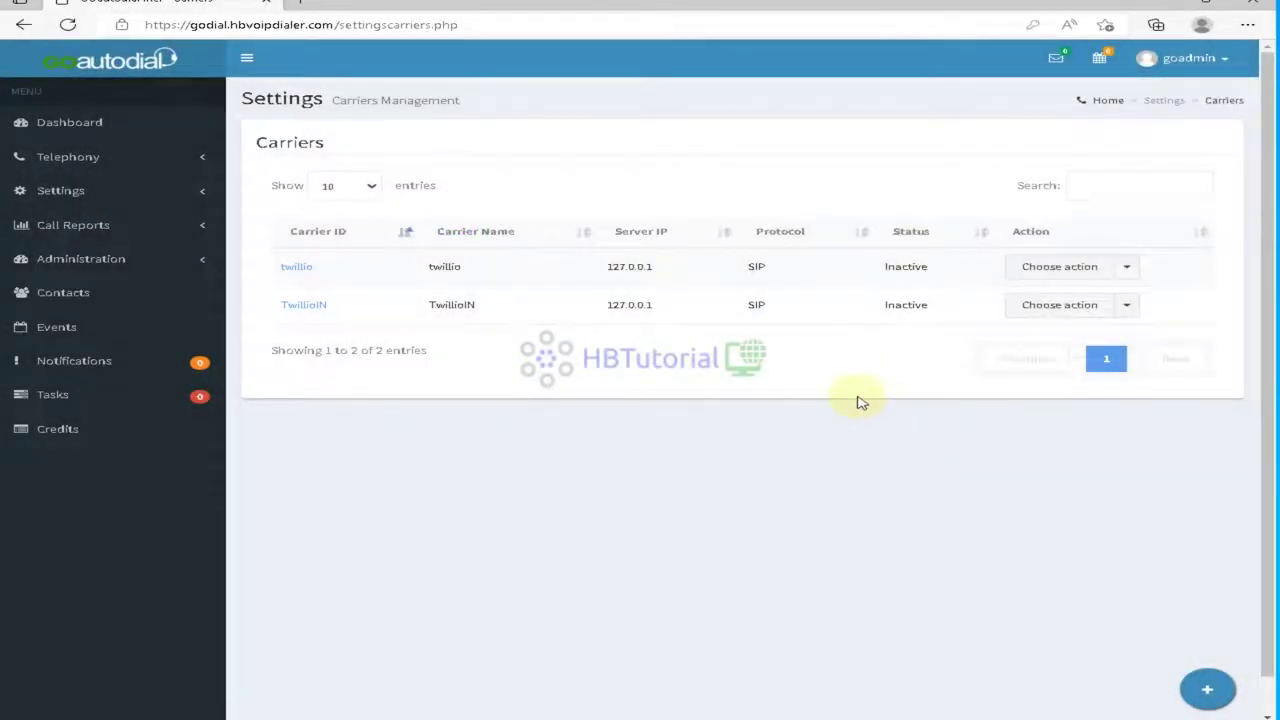
Step: Set the twillio carrier's Active setting to Yes, update it, and go back to Carriers
click(1127, 267)
click(1064, 297)
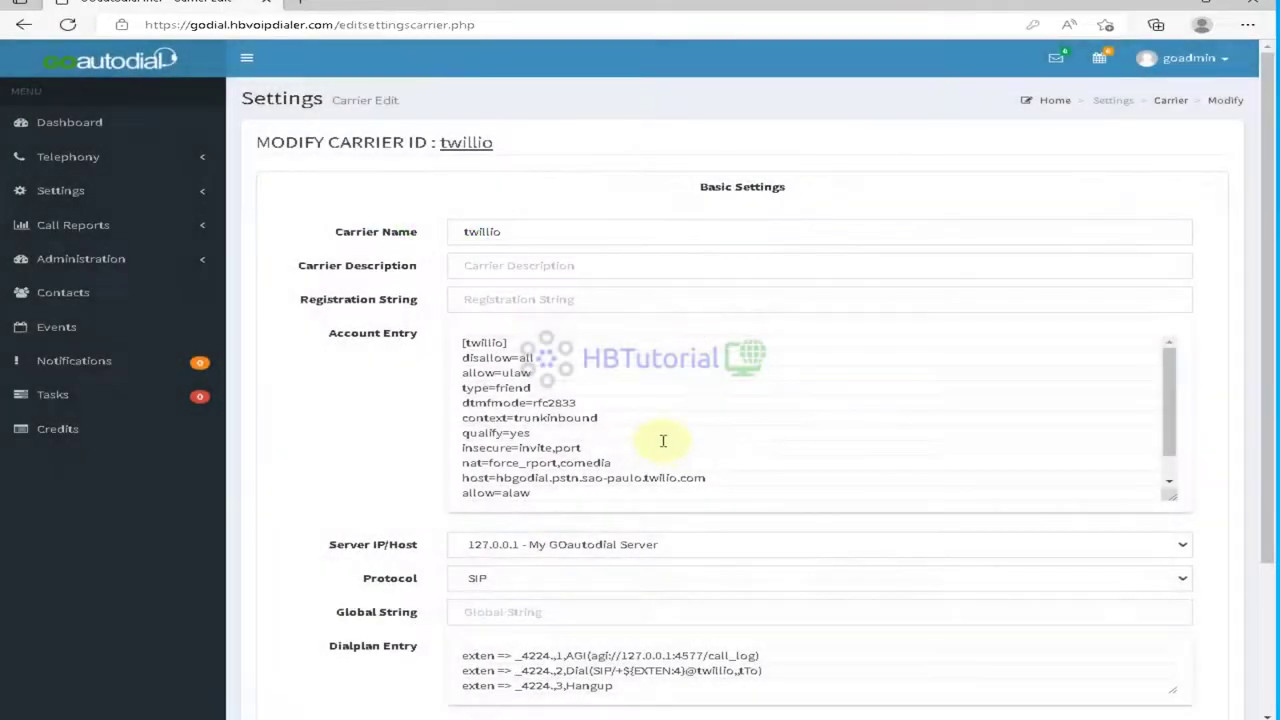
scroll(663, 437, down, 2)
scroll(786, 523, down, 3)
click(484, 540)
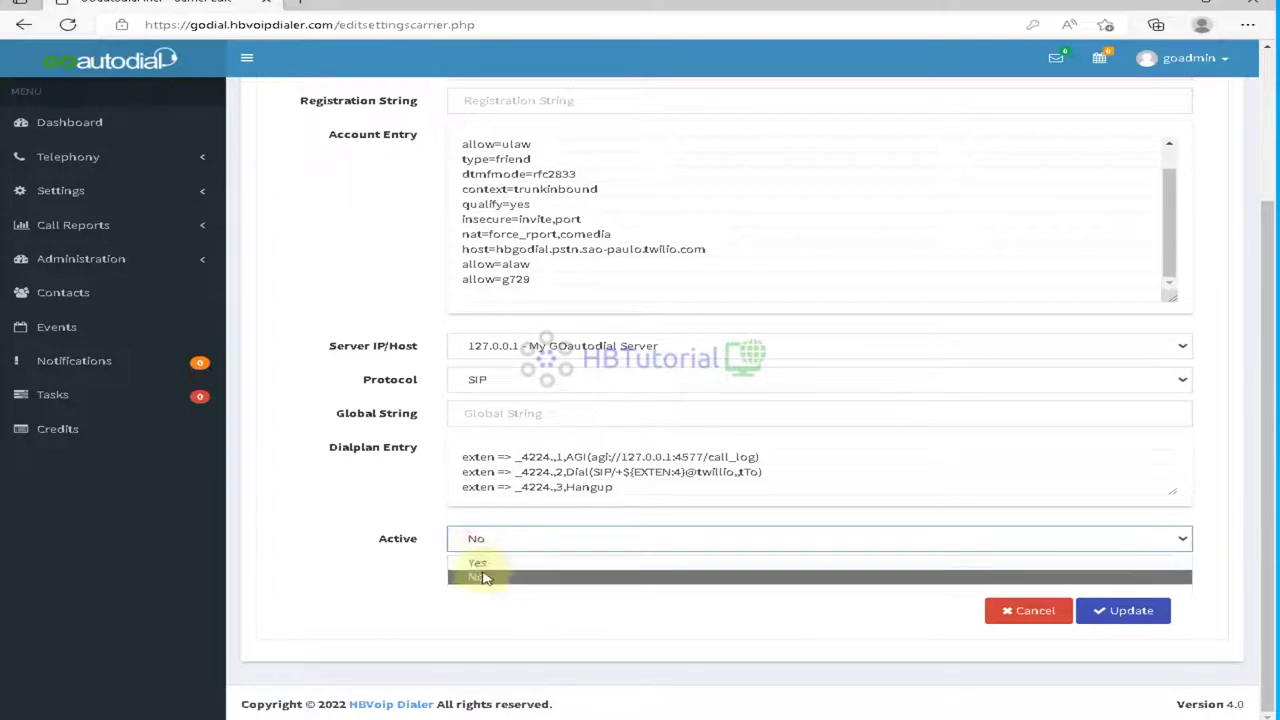
click(484, 578)
click(1113, 613)
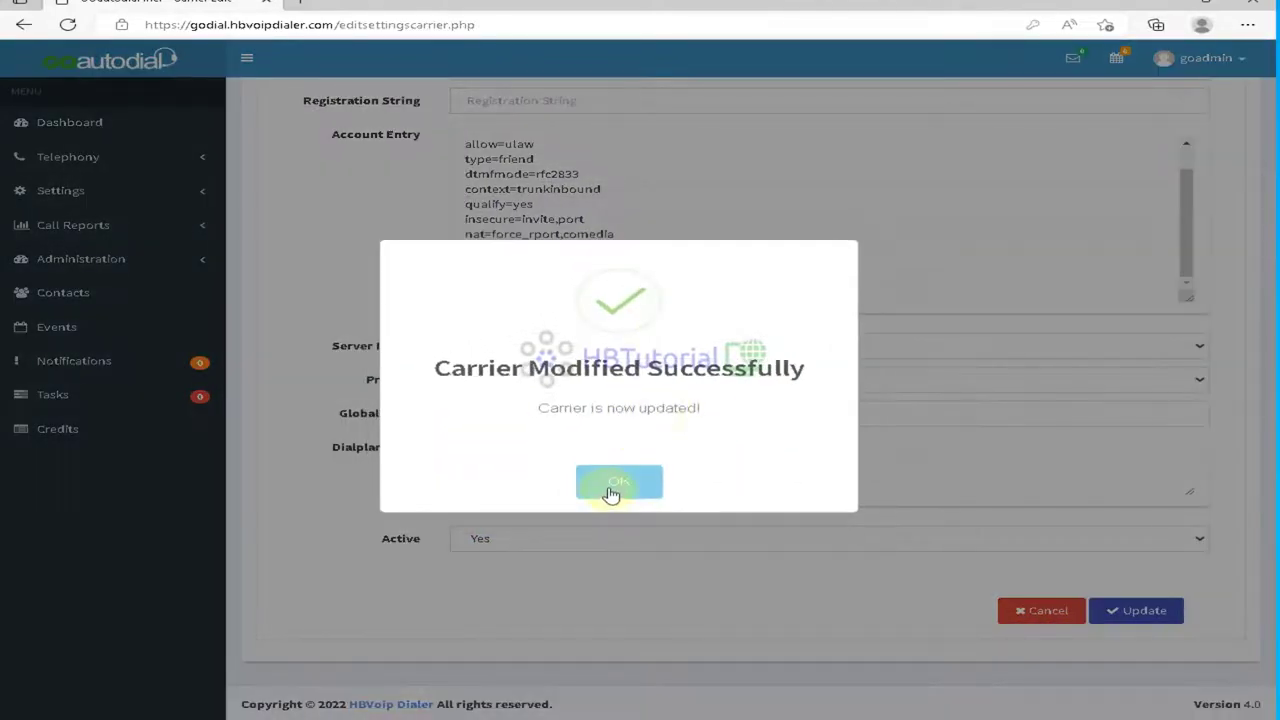
click(612, 485)
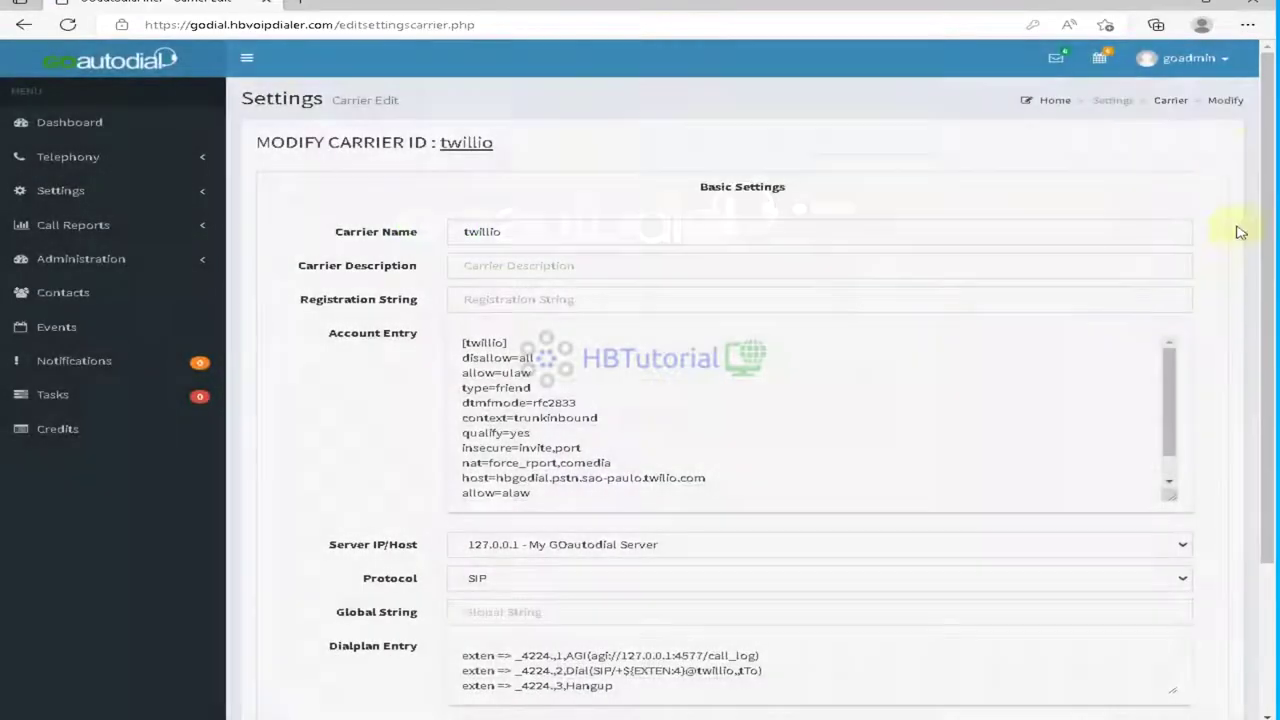
click(1169, 102)
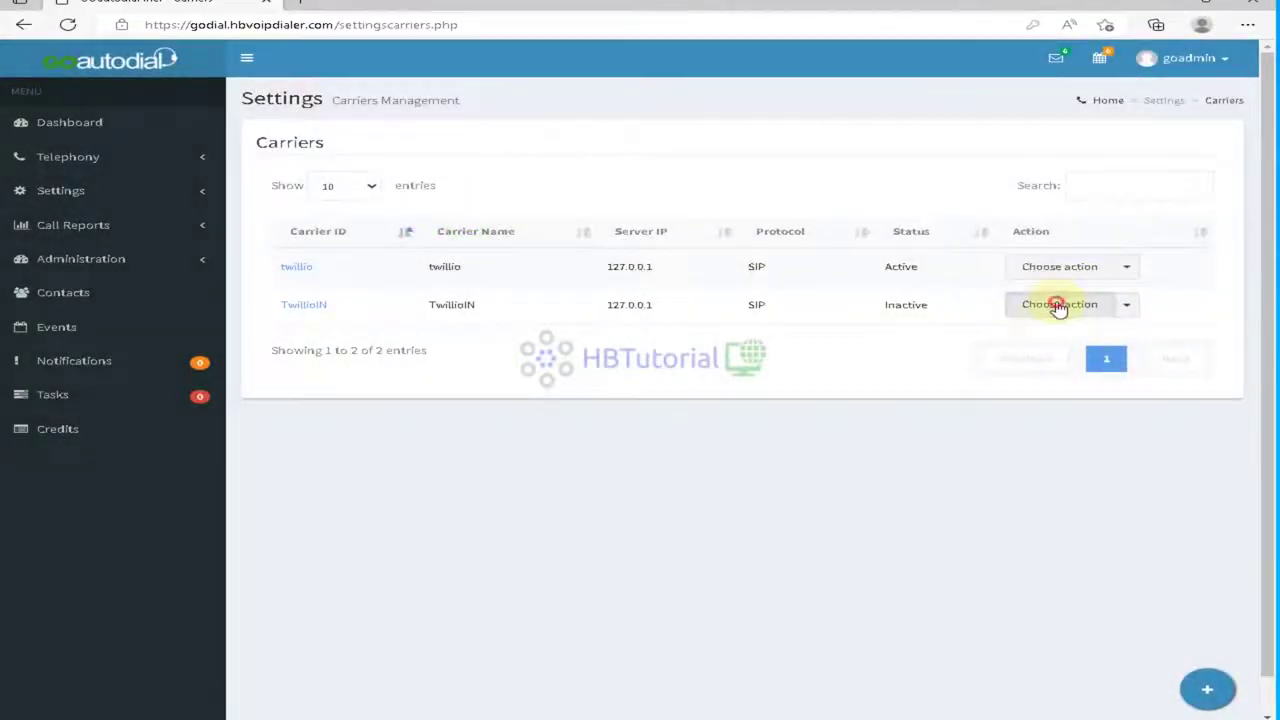
Step: Set the TwillioIN carrier's Active setting to Yes and update it
click(1057, 304)
click(1043, 338)
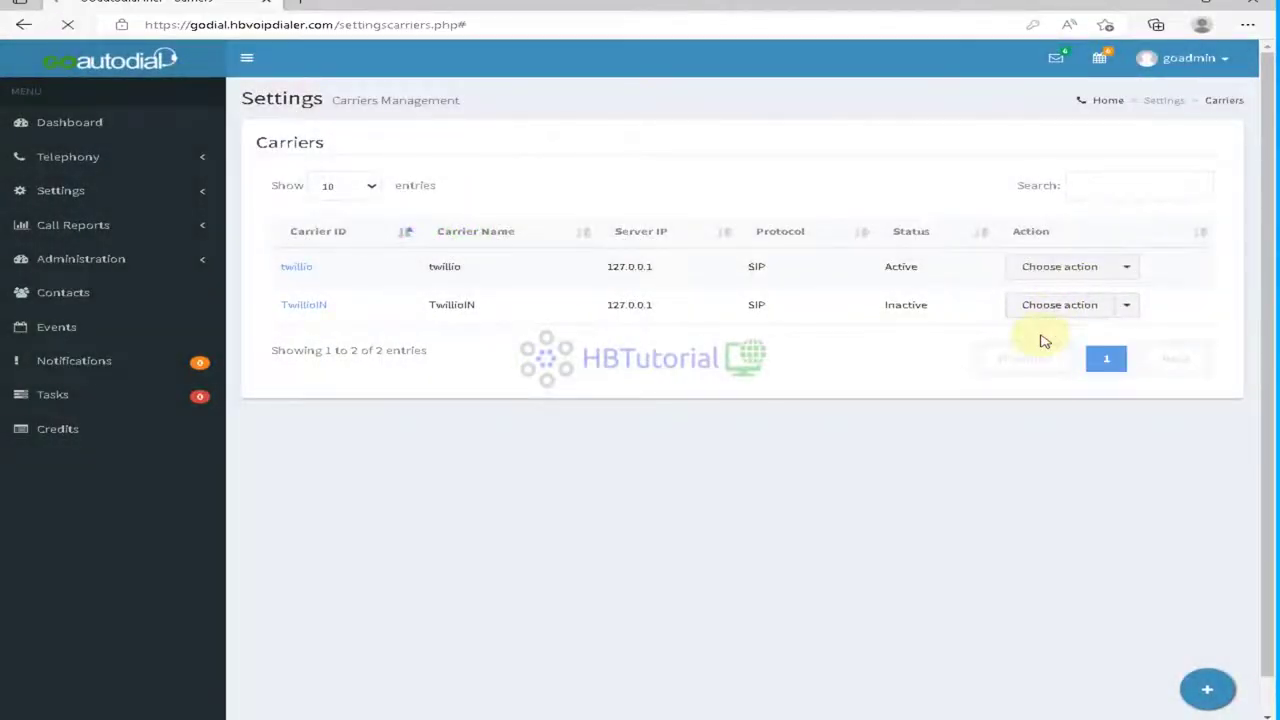
scroll(565, 470, down, 3)
scroll(529, 622, down, 2)
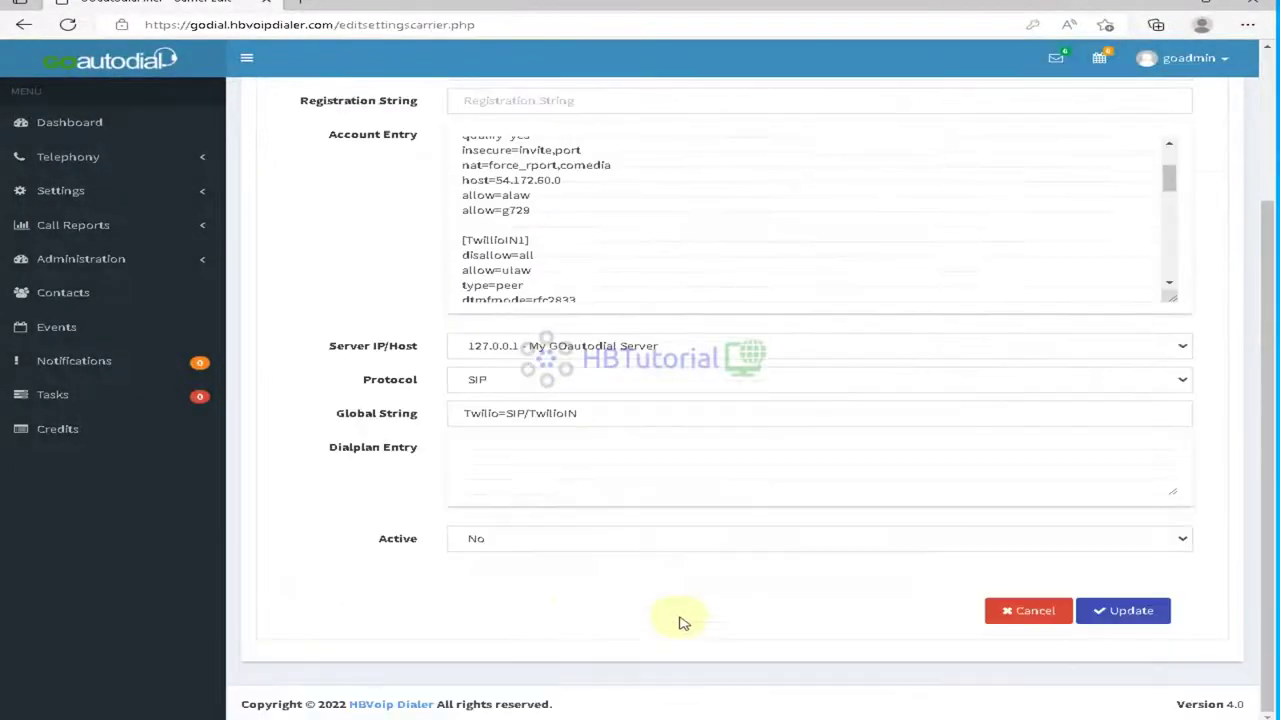
click(518, 540)
click(498, 575)
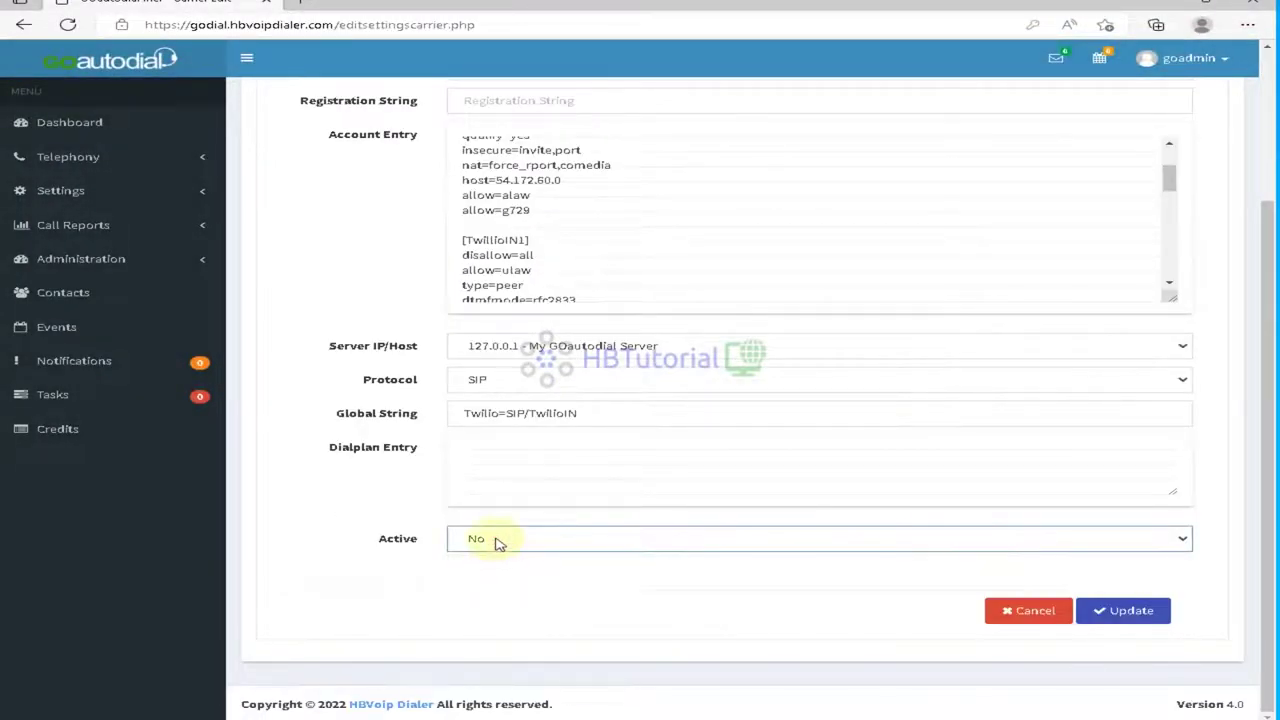
click(491, 541)
click(491, 563)
click(1148, 612)
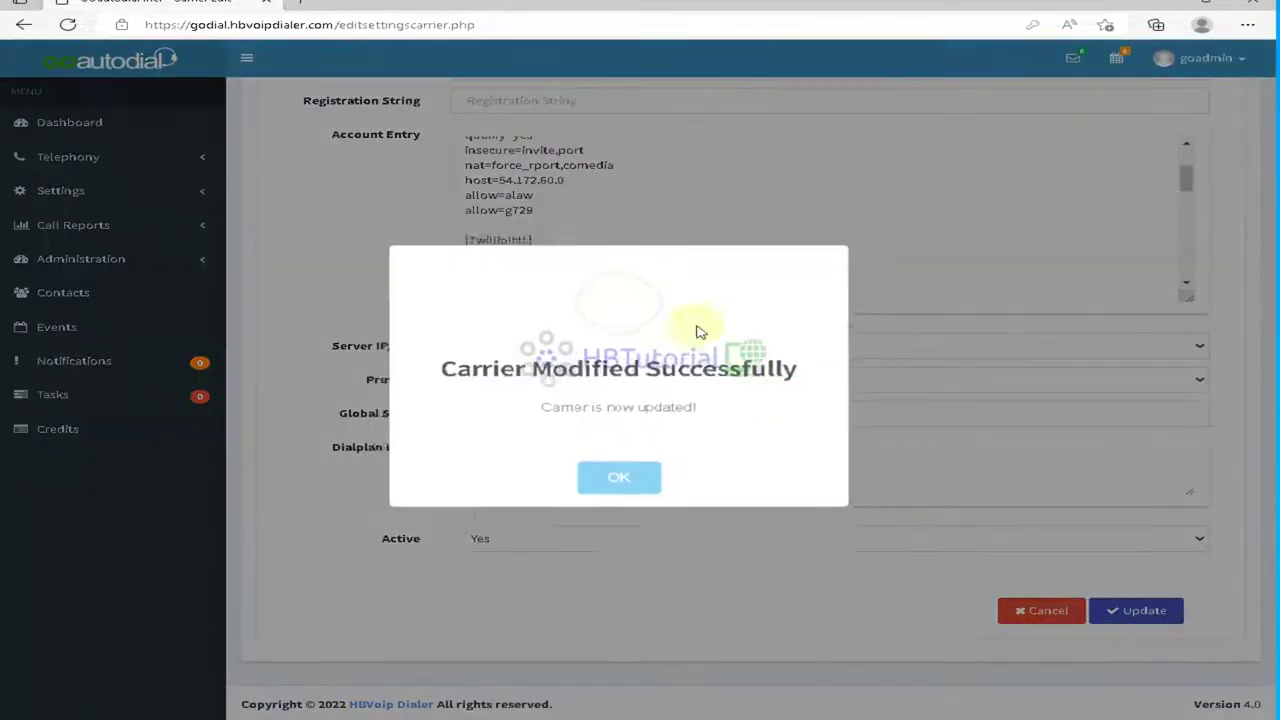
click(620, 478)
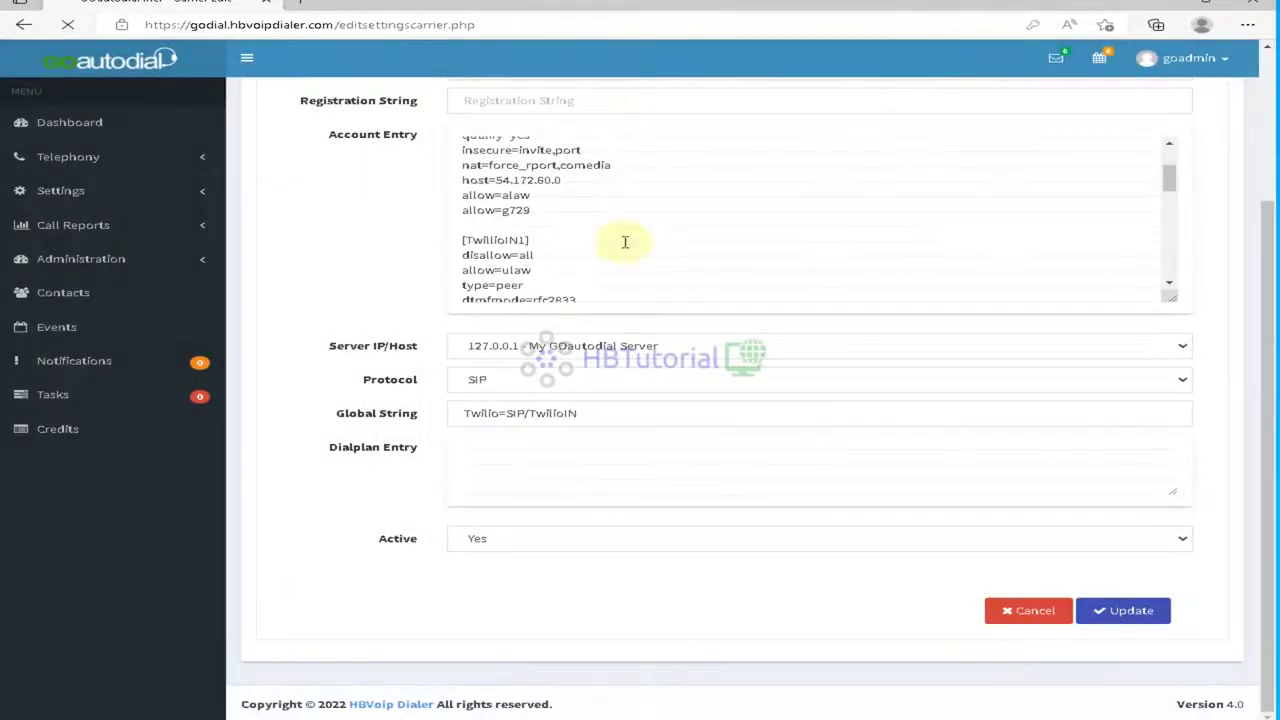
Step: Review TwillioIN's Account Entry text, which shows context=trunkinbound
scroll(655, 372, down, 2)
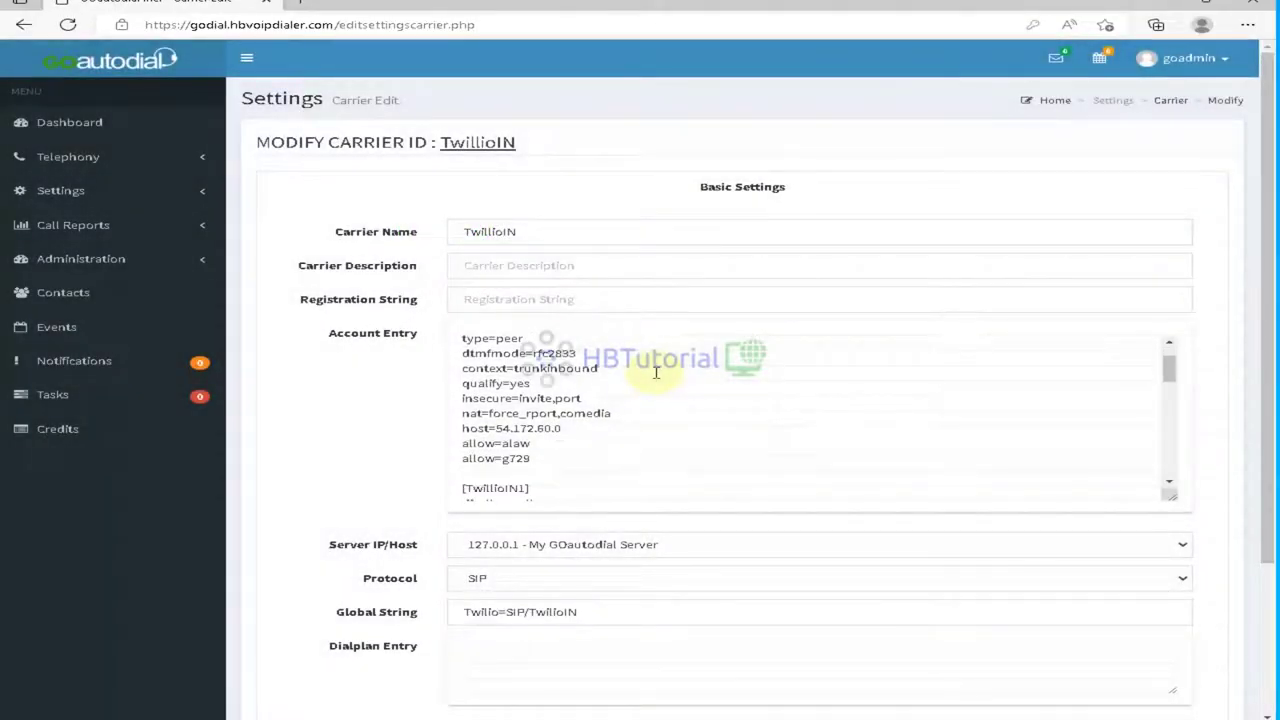
scroll(655, 372, up, 2)
scroll(652, 408, down, 3)
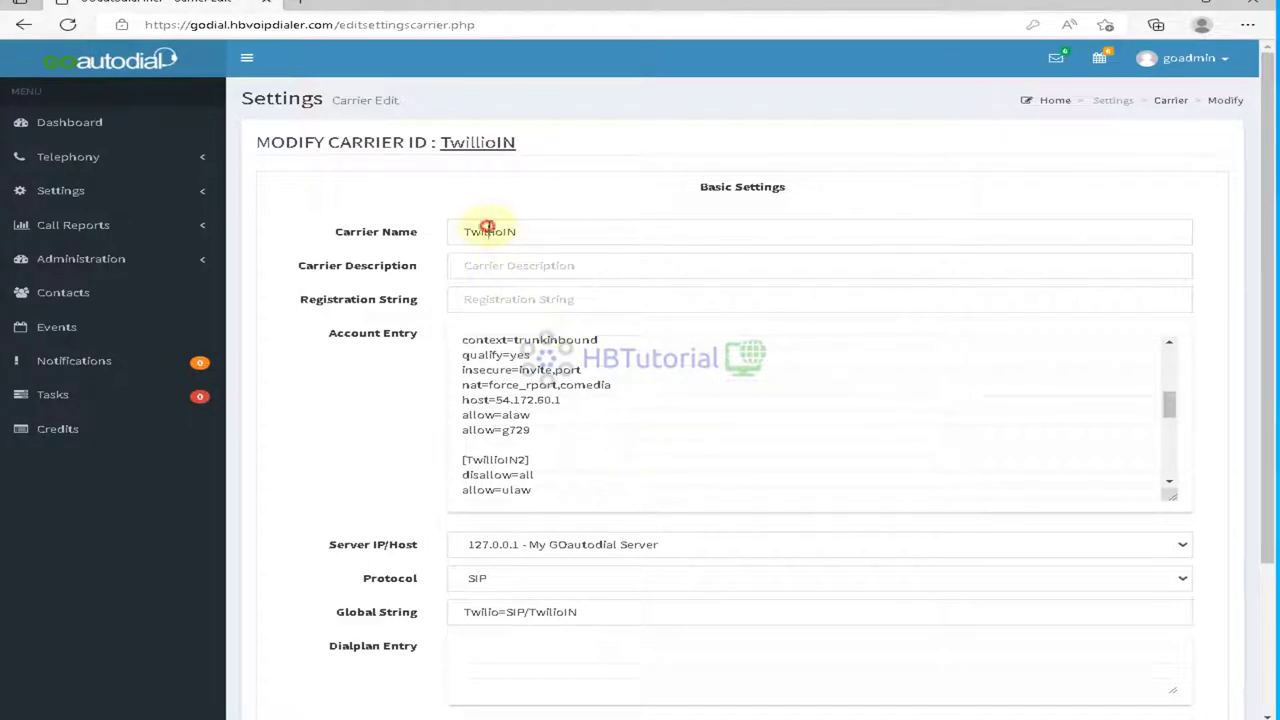
double_click(490, 231)
click(571, 386)
scroll(603, 420, down, 2)
scroll(615, 430, up, 1)
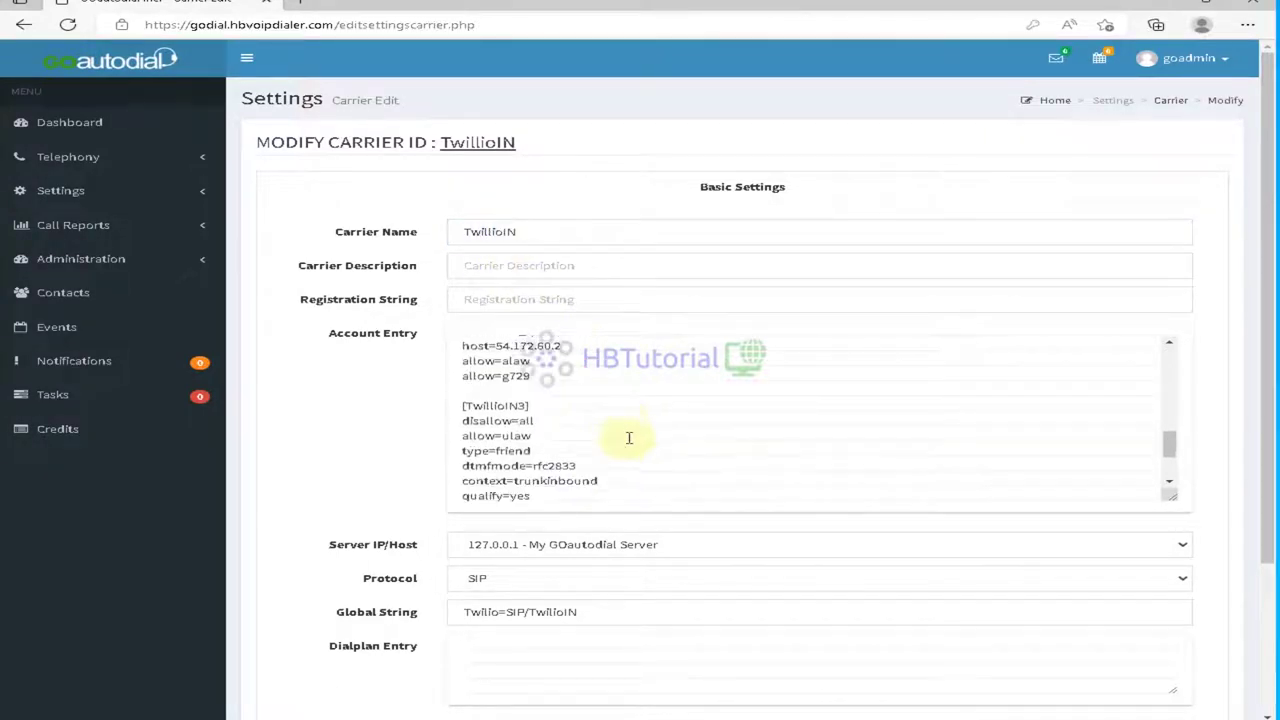
scroll(626, 440, down, 5)
drag(590, 468, 404, 258)
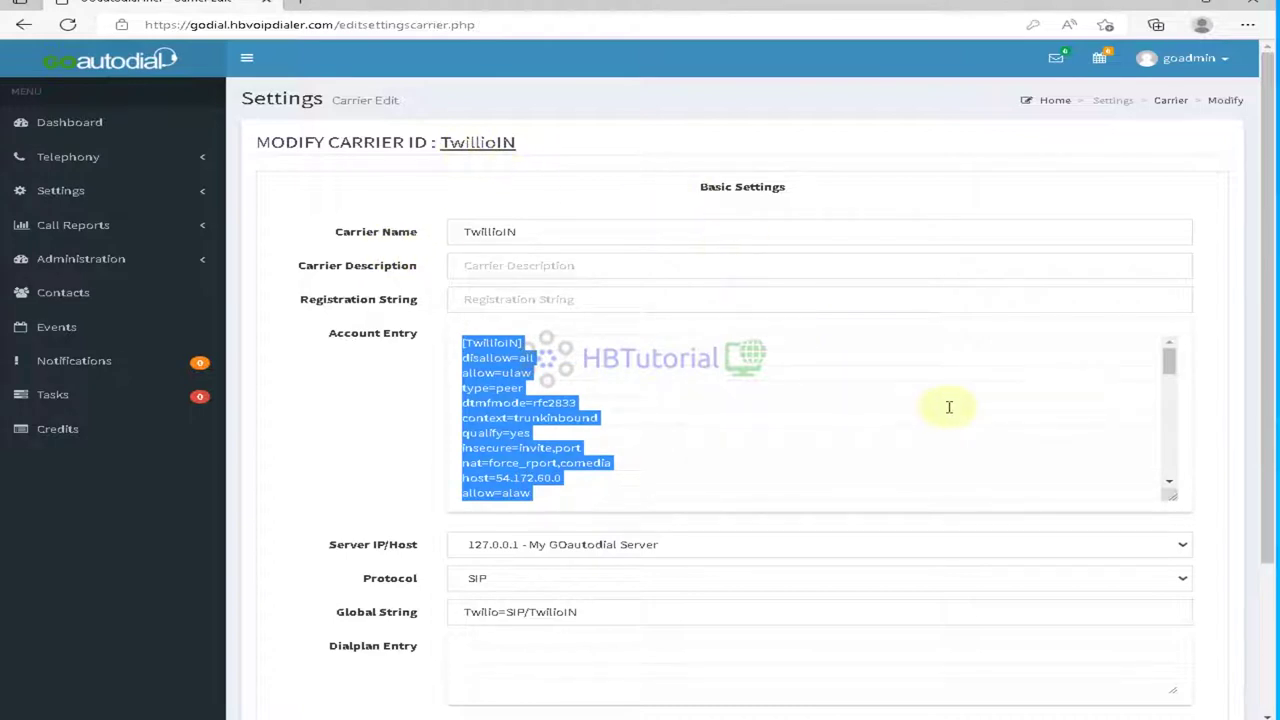
scroll(899, 380, down, 1)
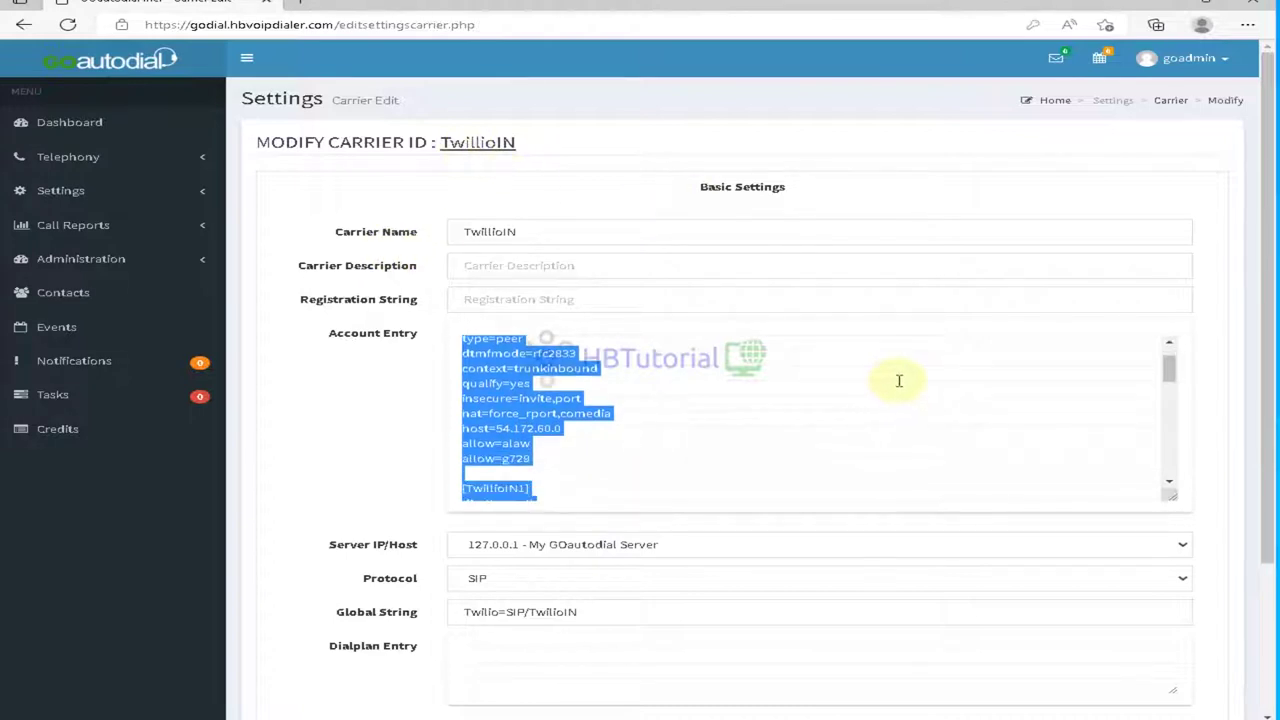
scroll(900, 381, down, 1)
scroll(900, 381, up, 3)
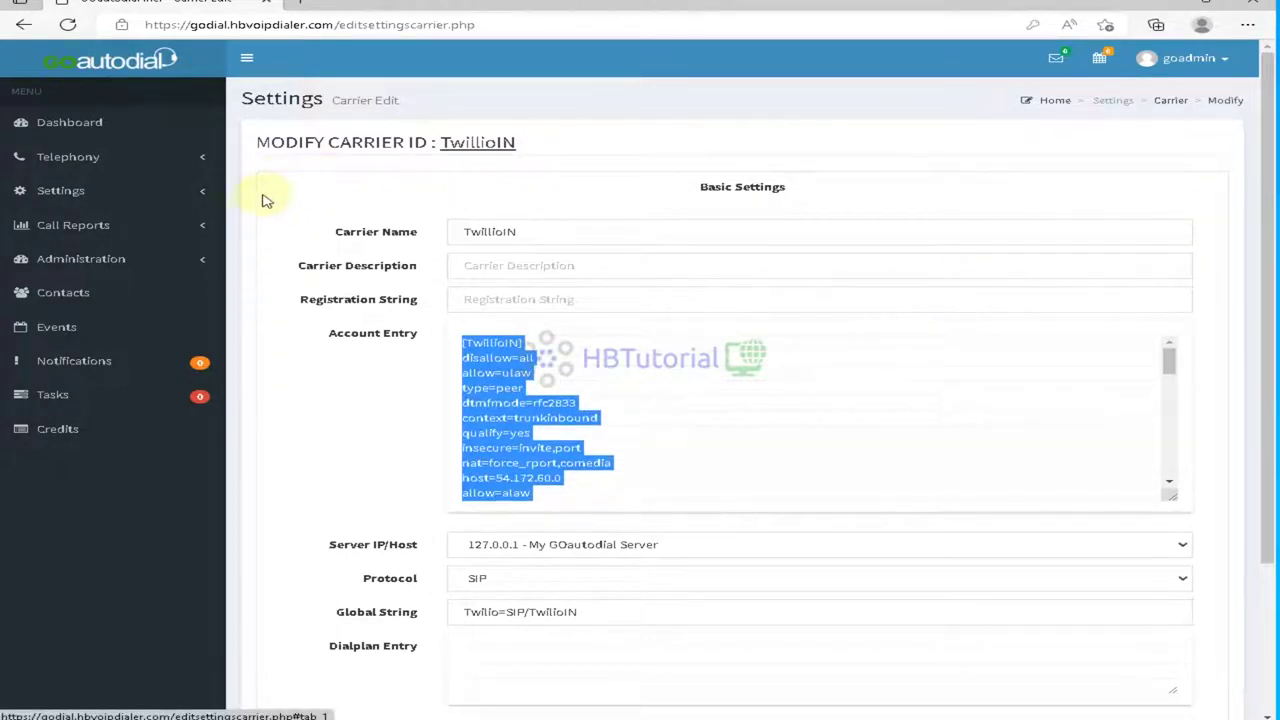
click(690, 448)
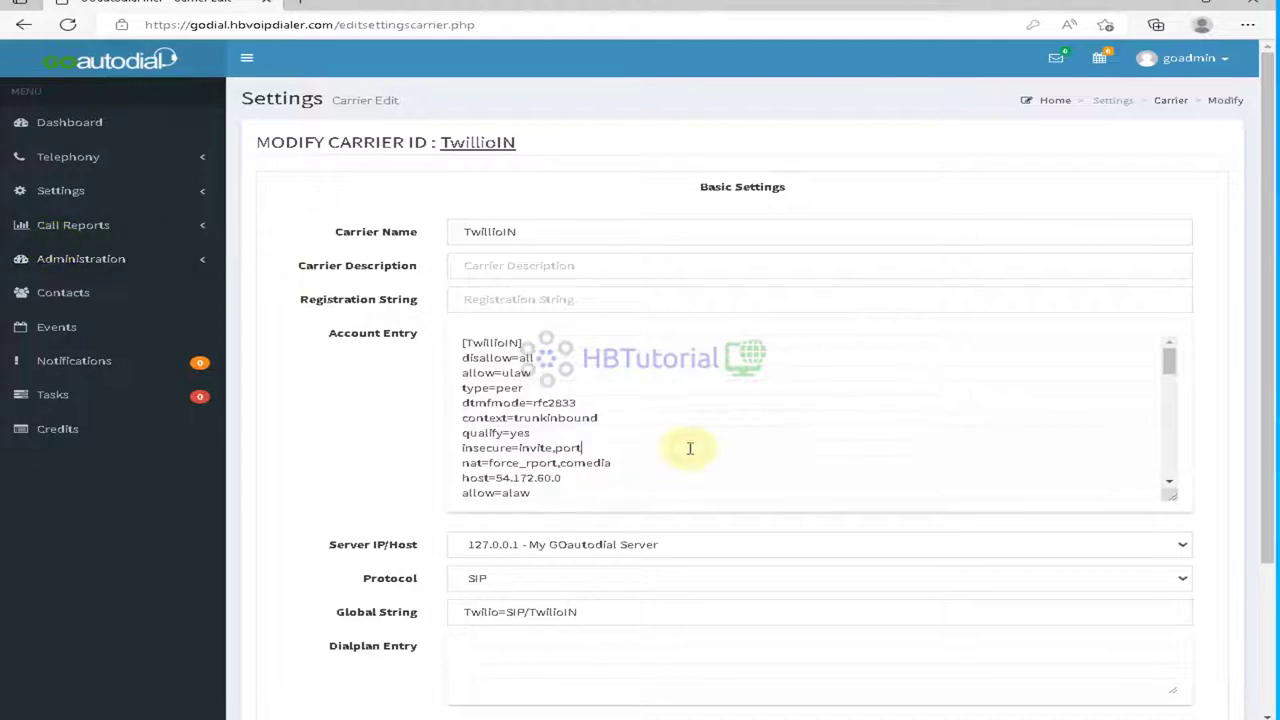
Step: Open Inbound management under Telephony to see the In-Groups list
scroll(690, 448, down, 1)
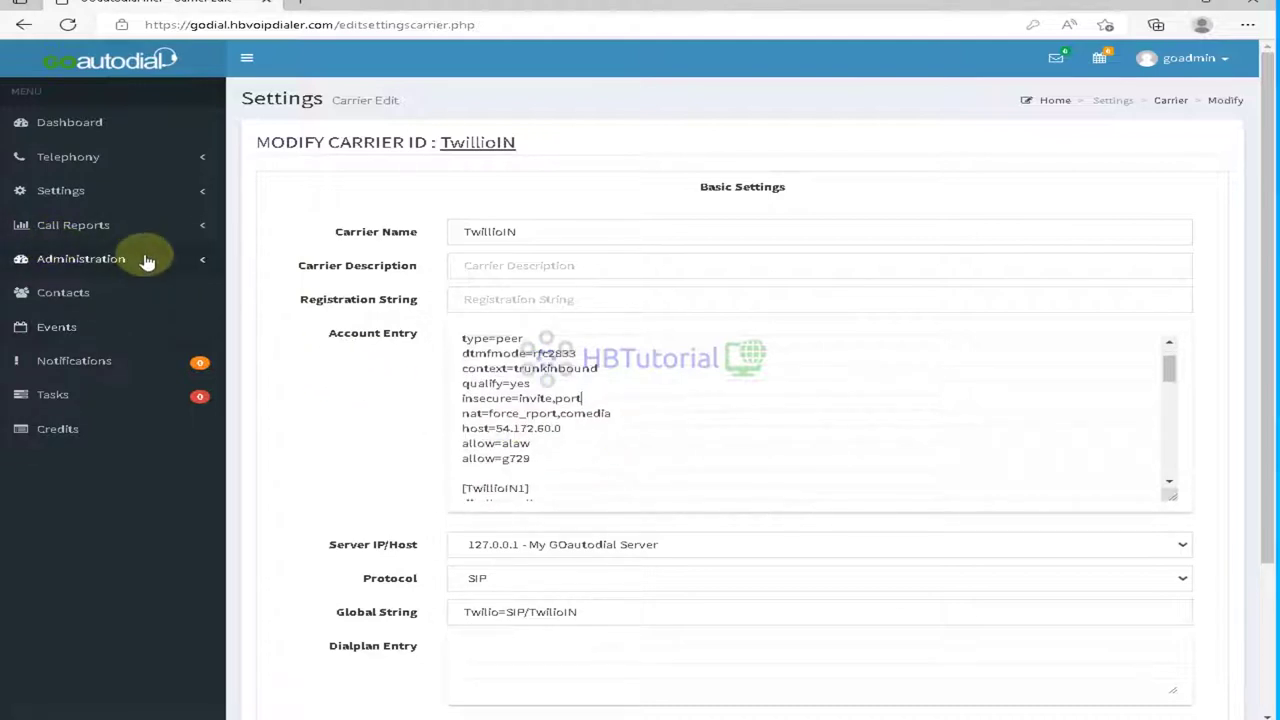
click(75, 160)
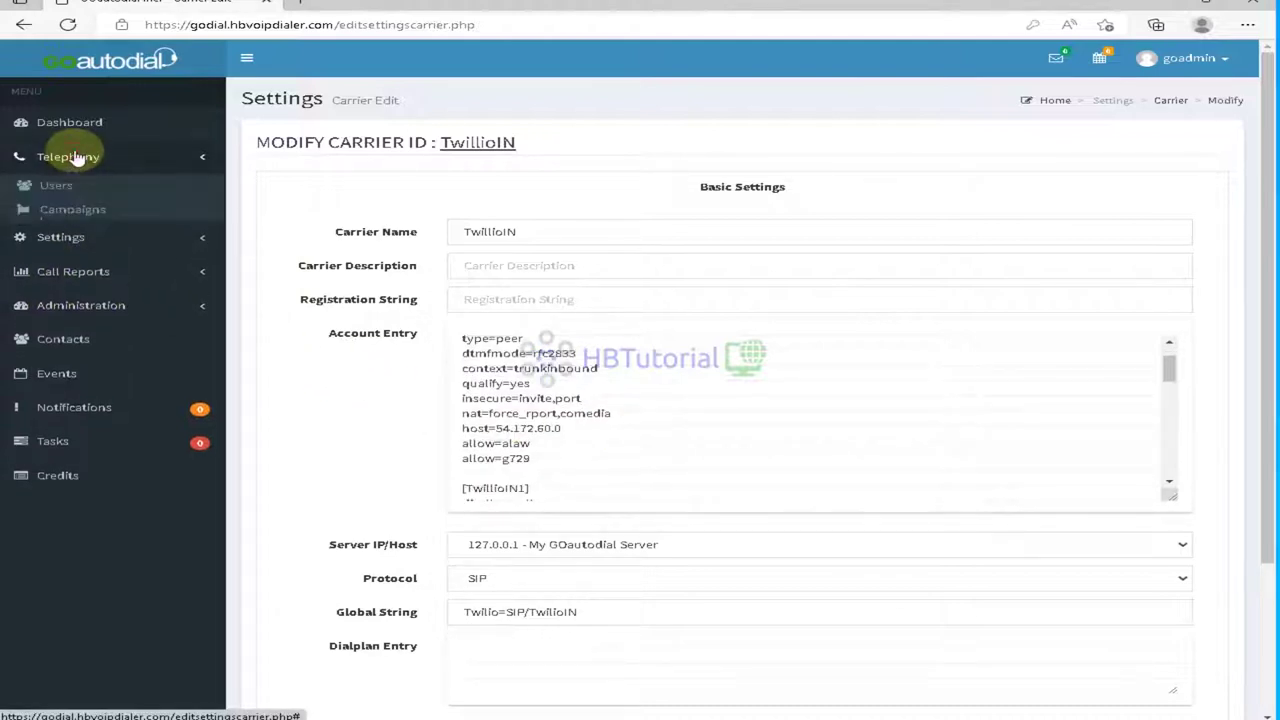
click(82, 308)
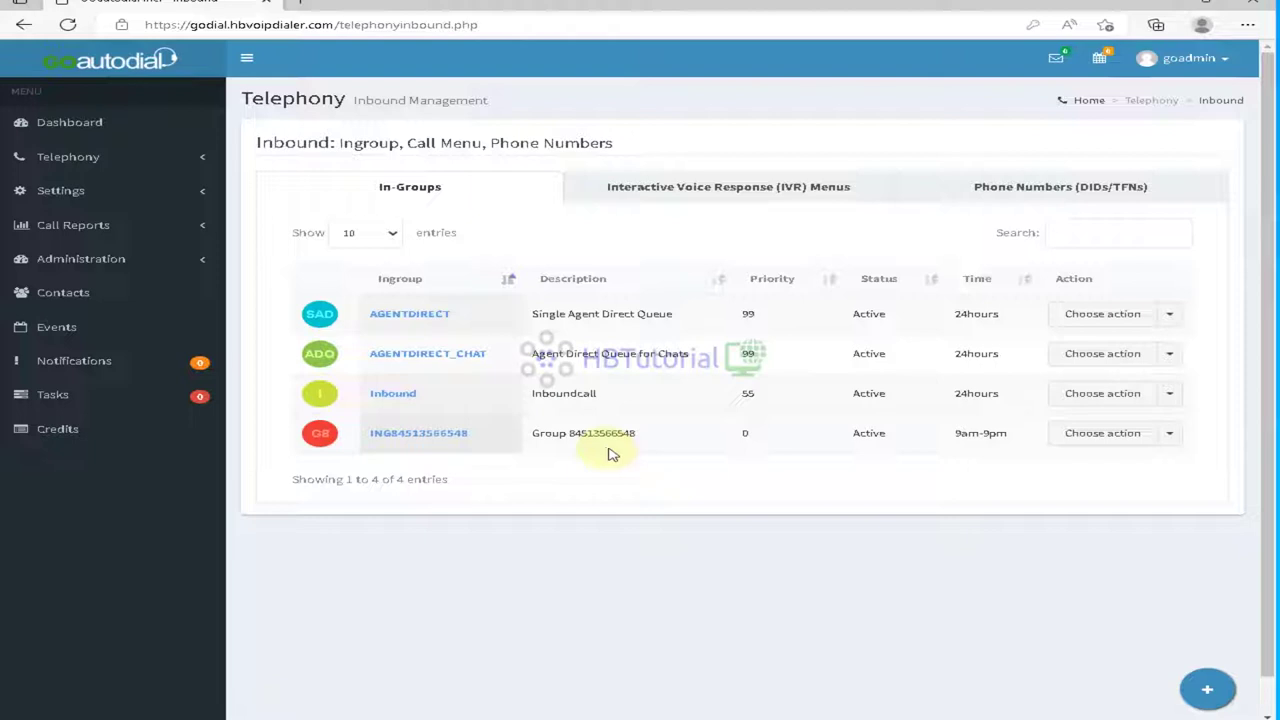
Step: Set the second phone number's DID status to Inactive and save it
click(1063, 188)
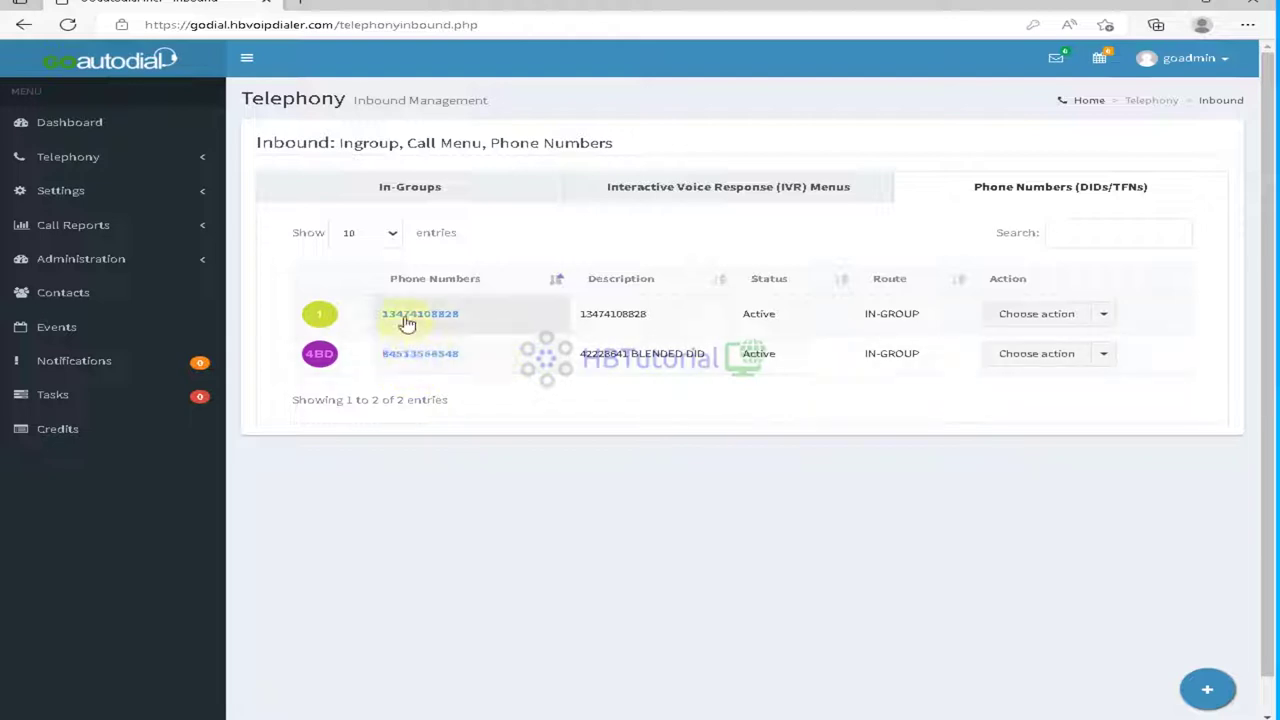
click(1030, 357)
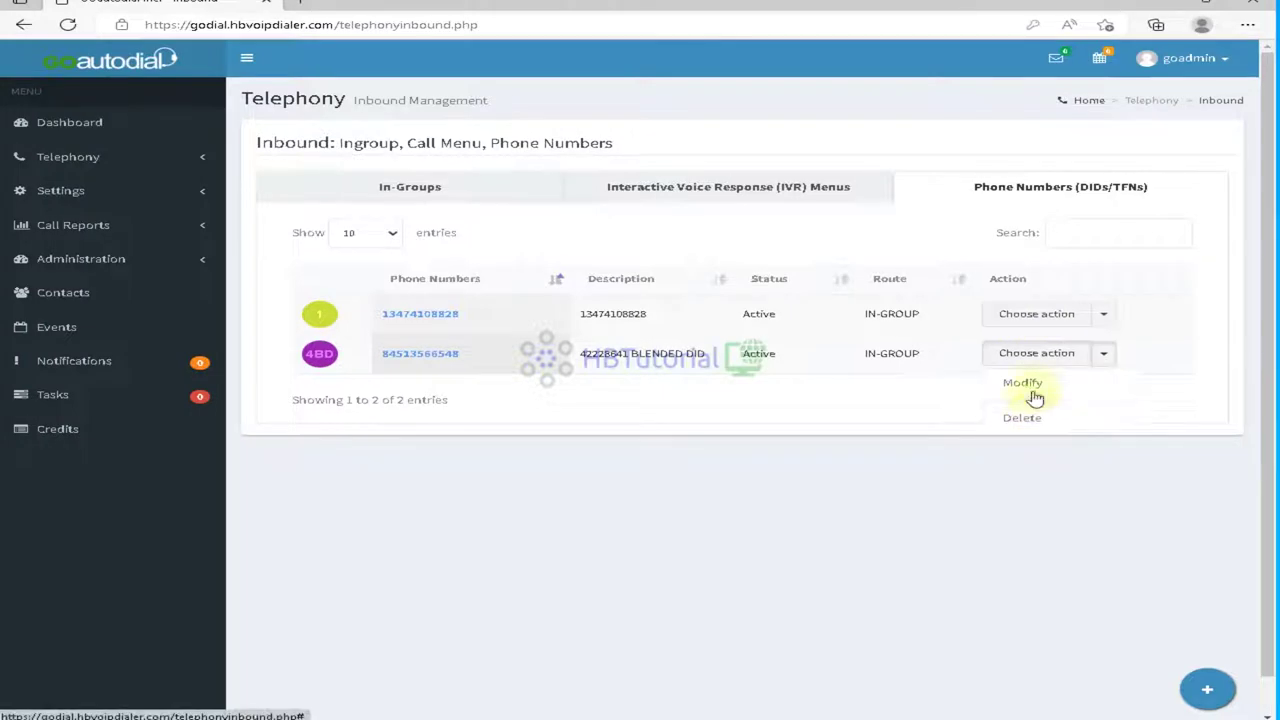
click(1030, 384)
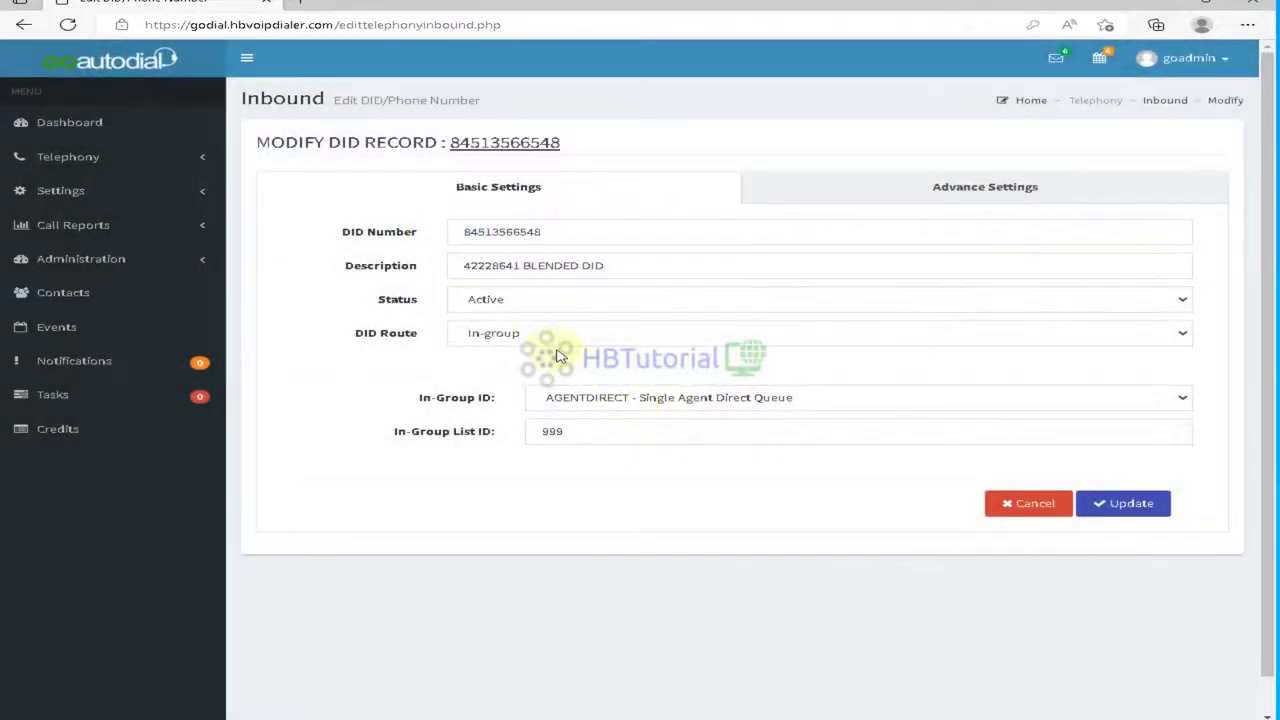
click(545, 300)
click(531, 337)
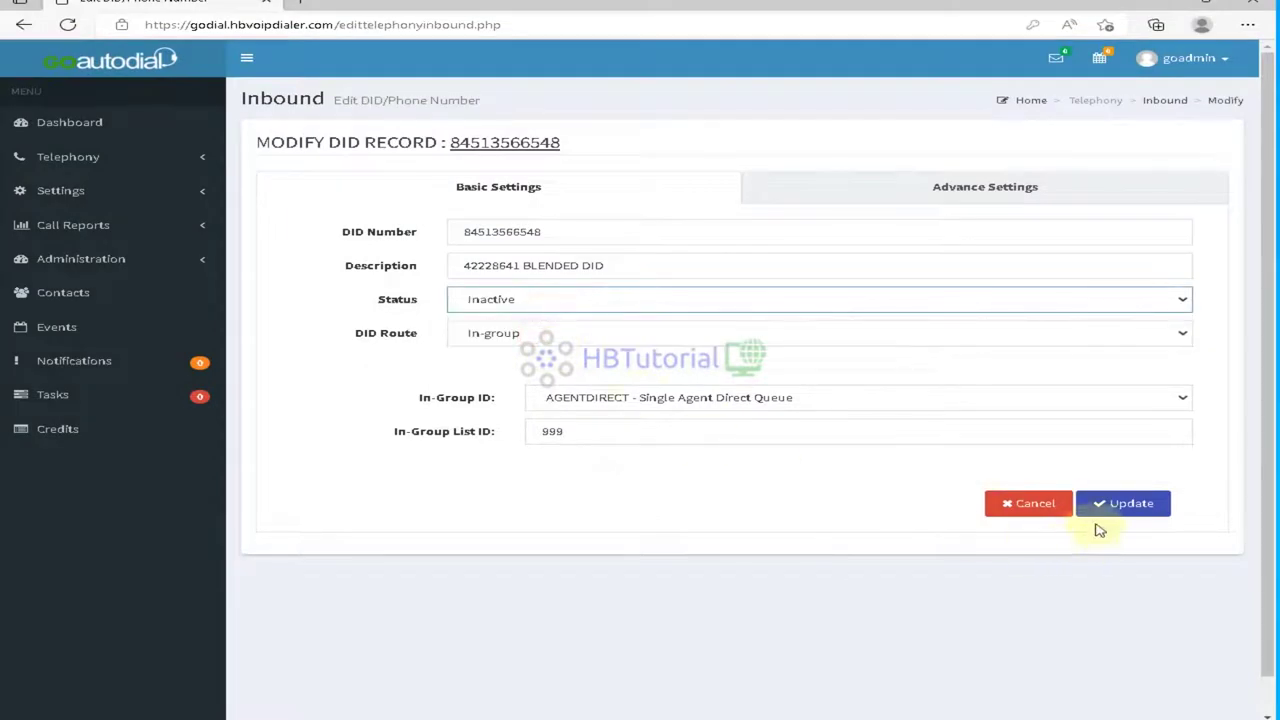
click(1116, 511)
click(614, 489)
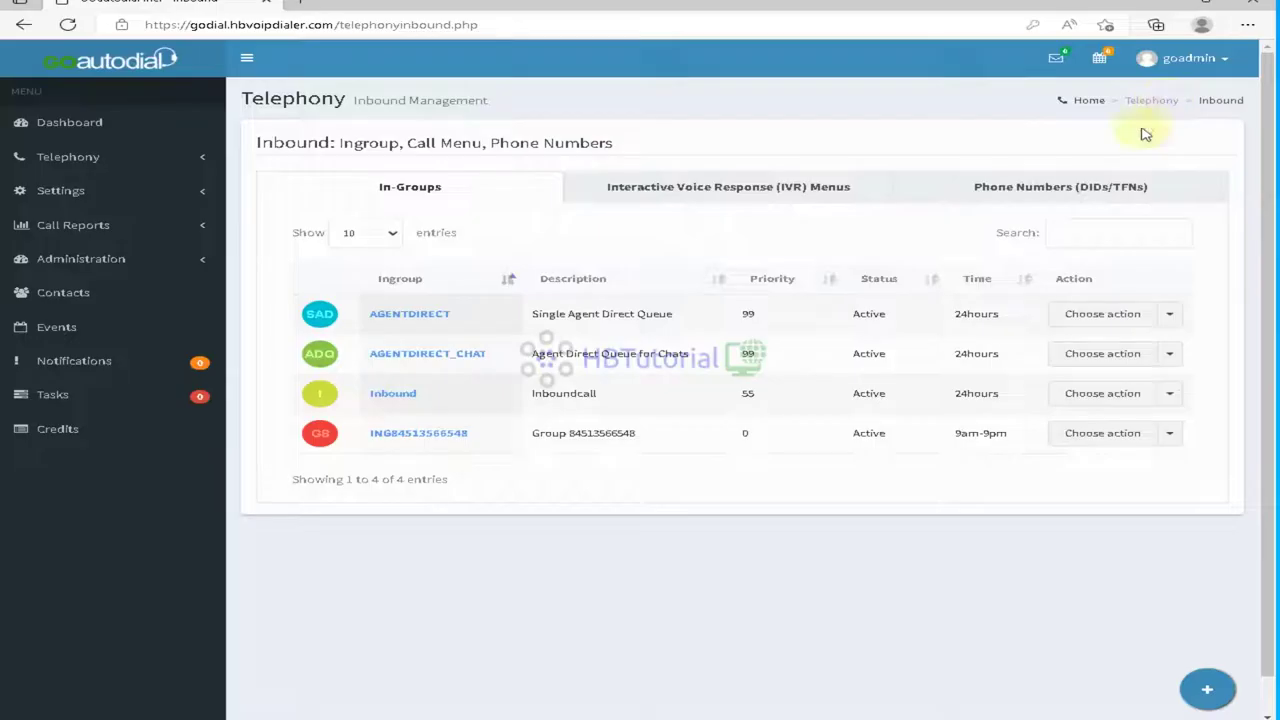
click(1048, 200)
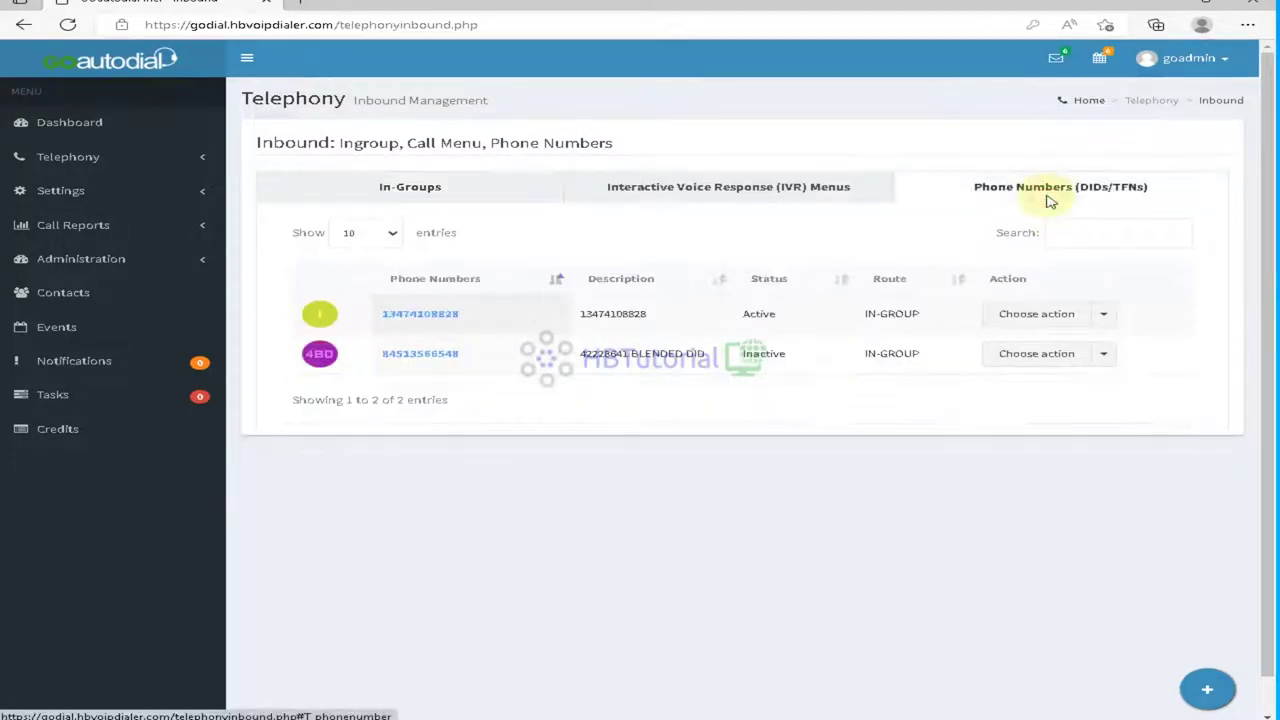
click(1052, 315)
click(1029, 348)
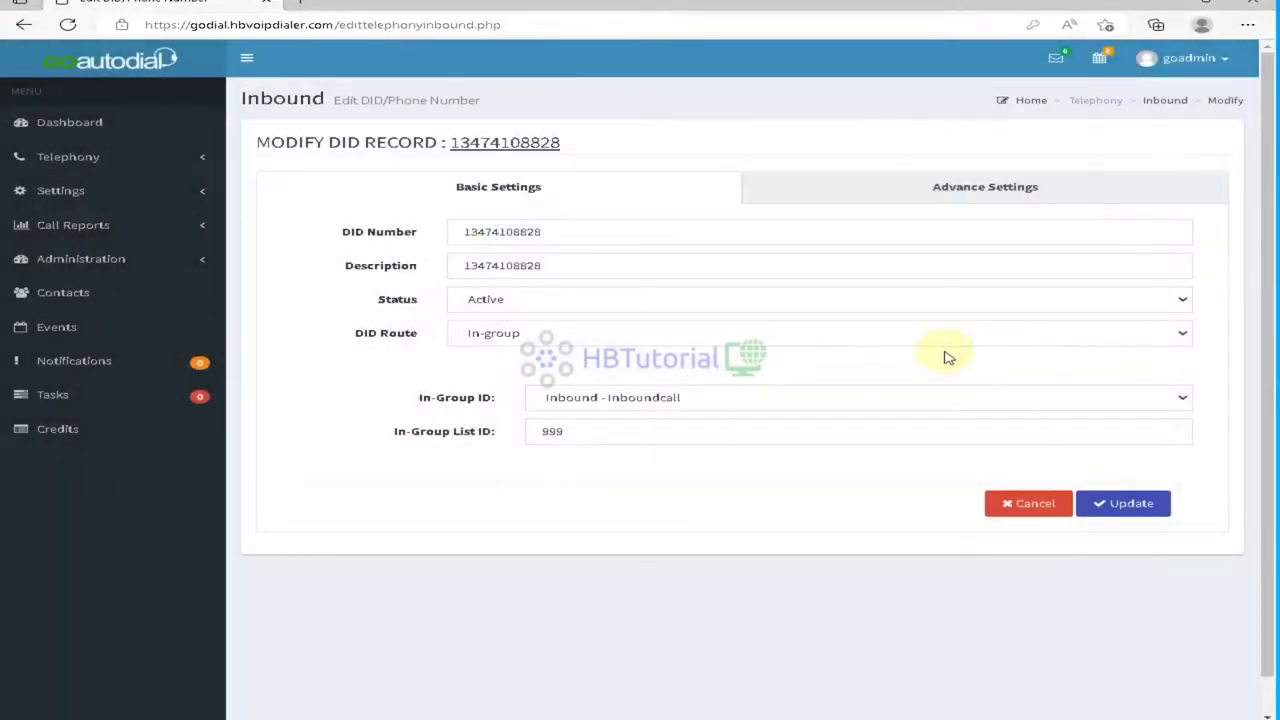
click(586, 335)
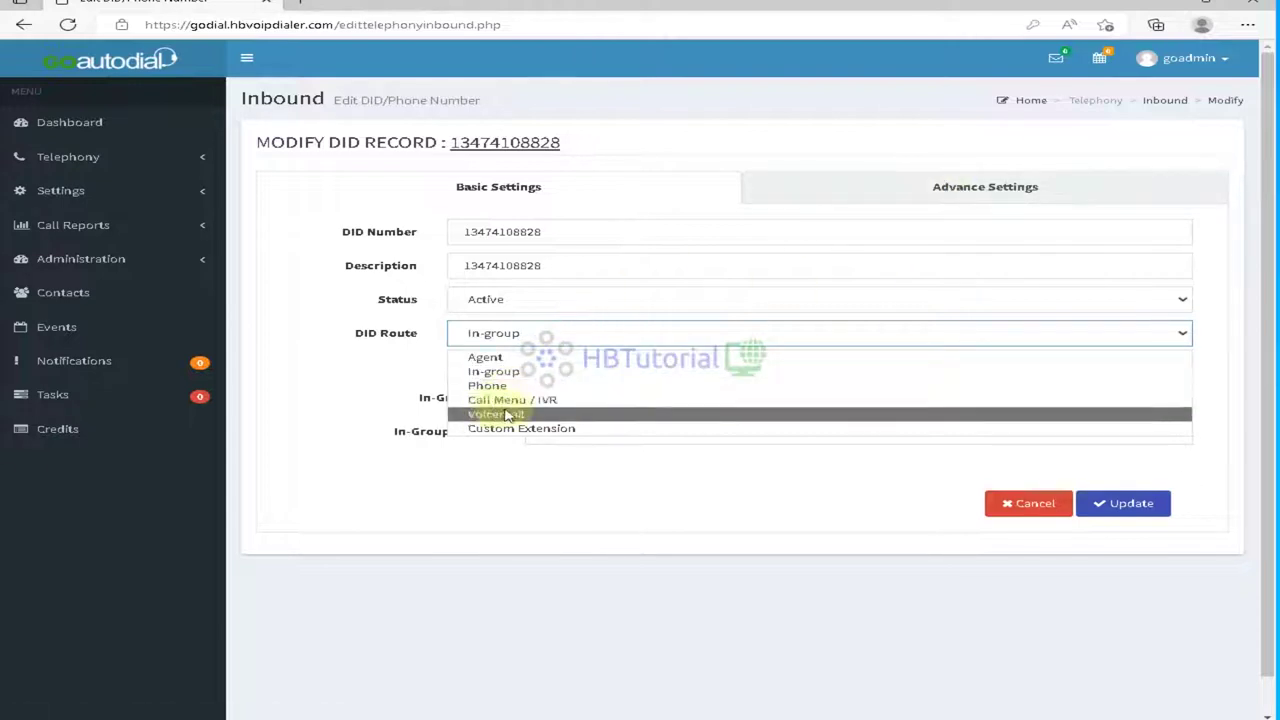
click(516, 483)
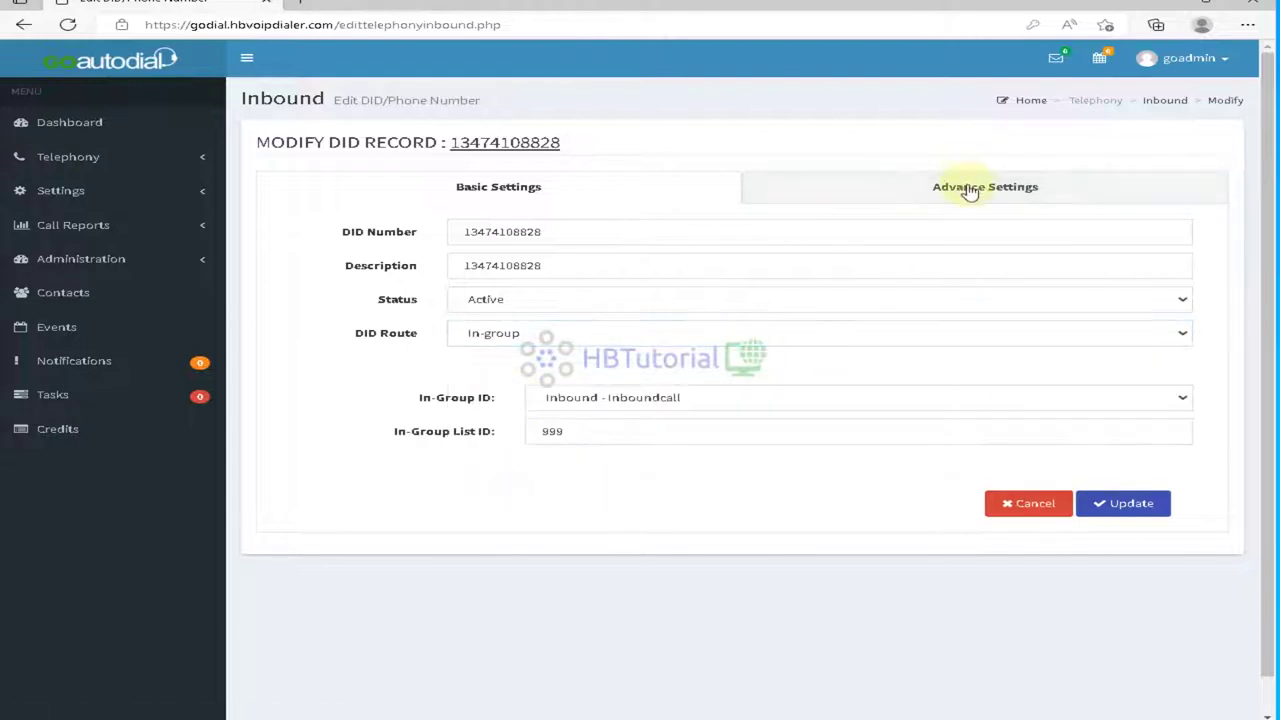
click(968, 190)
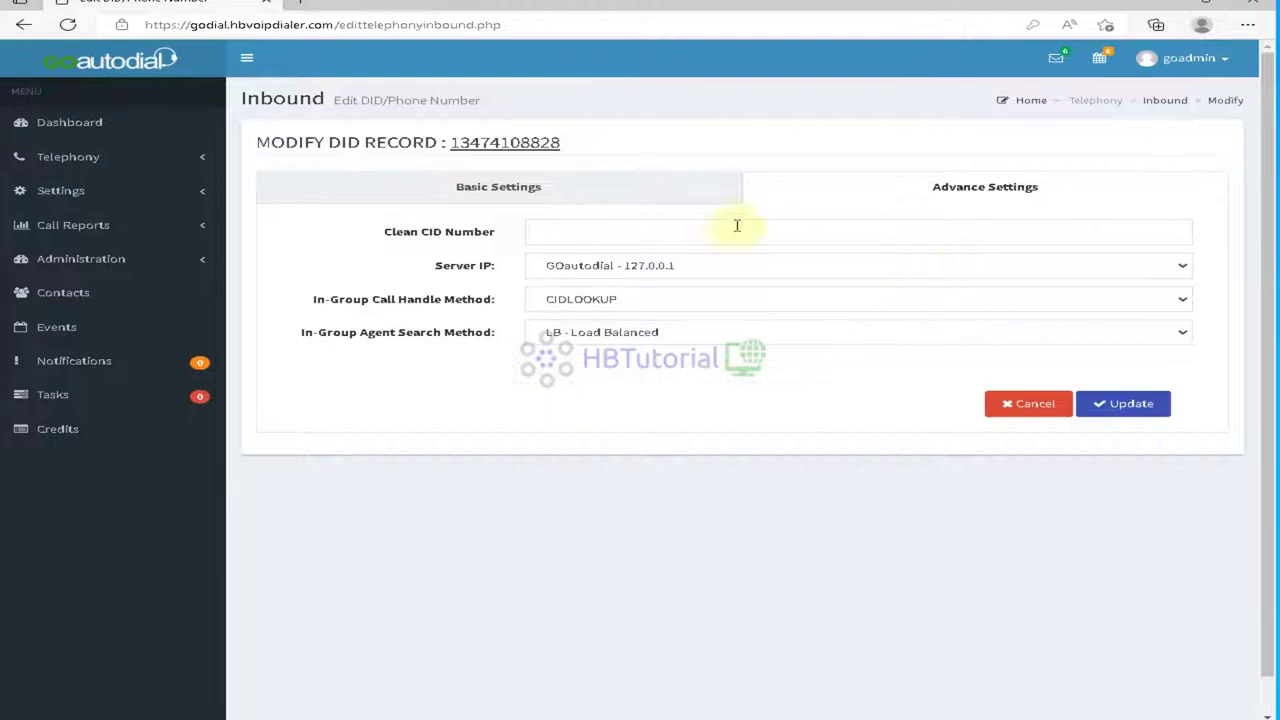
Step: Try CID as the In-Group Call Handle Method, then revert it to CIDLOOKUP
drag(363, 142, 329, 142)
click(955, 535)
drag(305, 307, 490, 303)
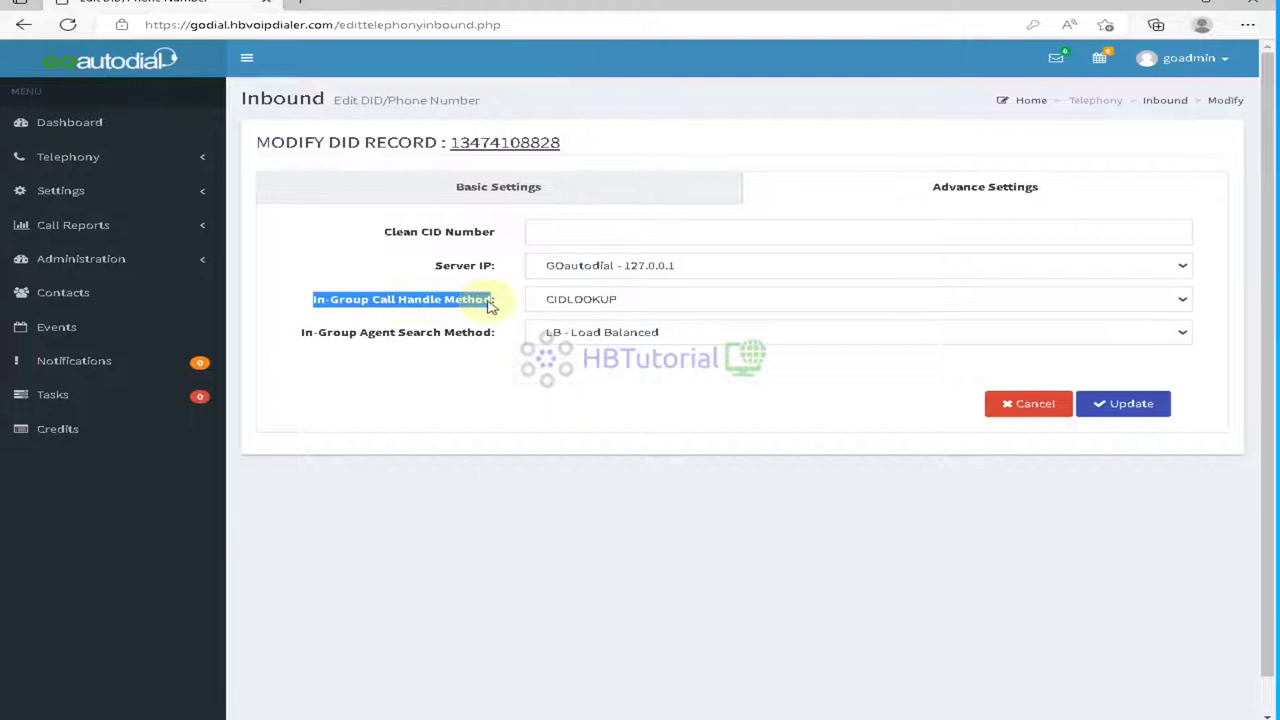
click(595, 415)
click(586, 305)
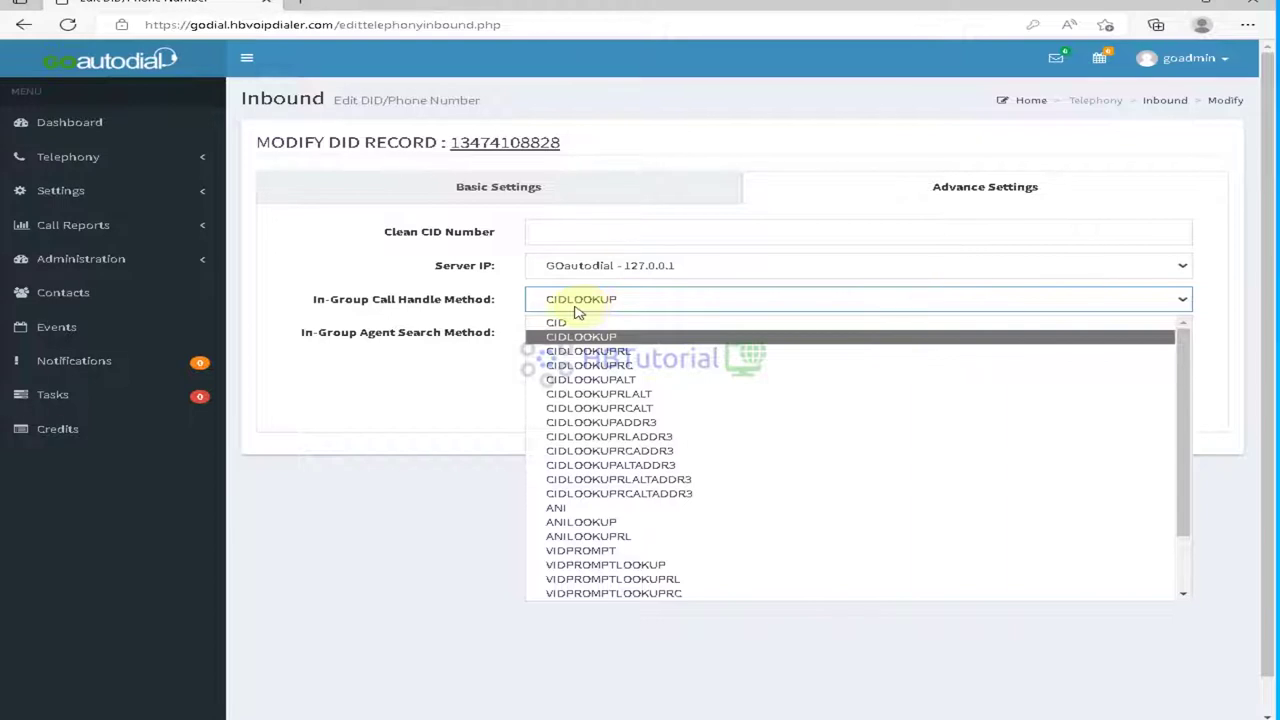
click(348, 271)
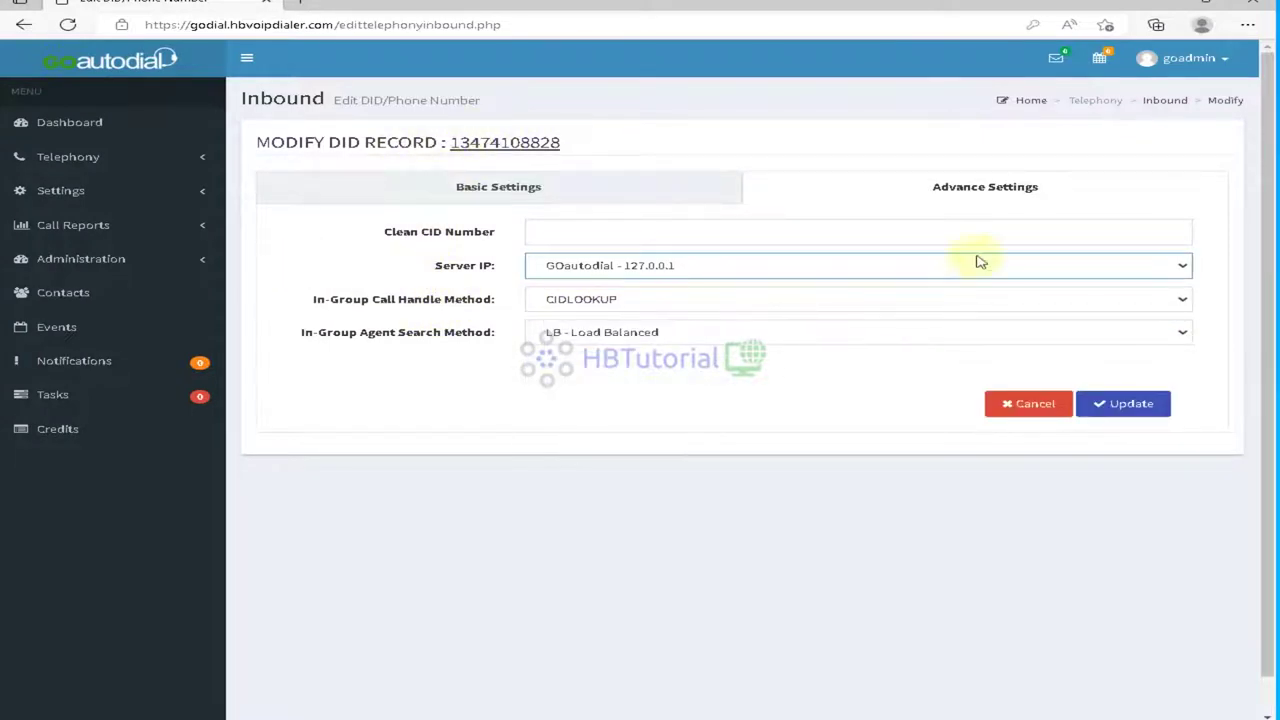
click(594, 299)
click(583, 323)
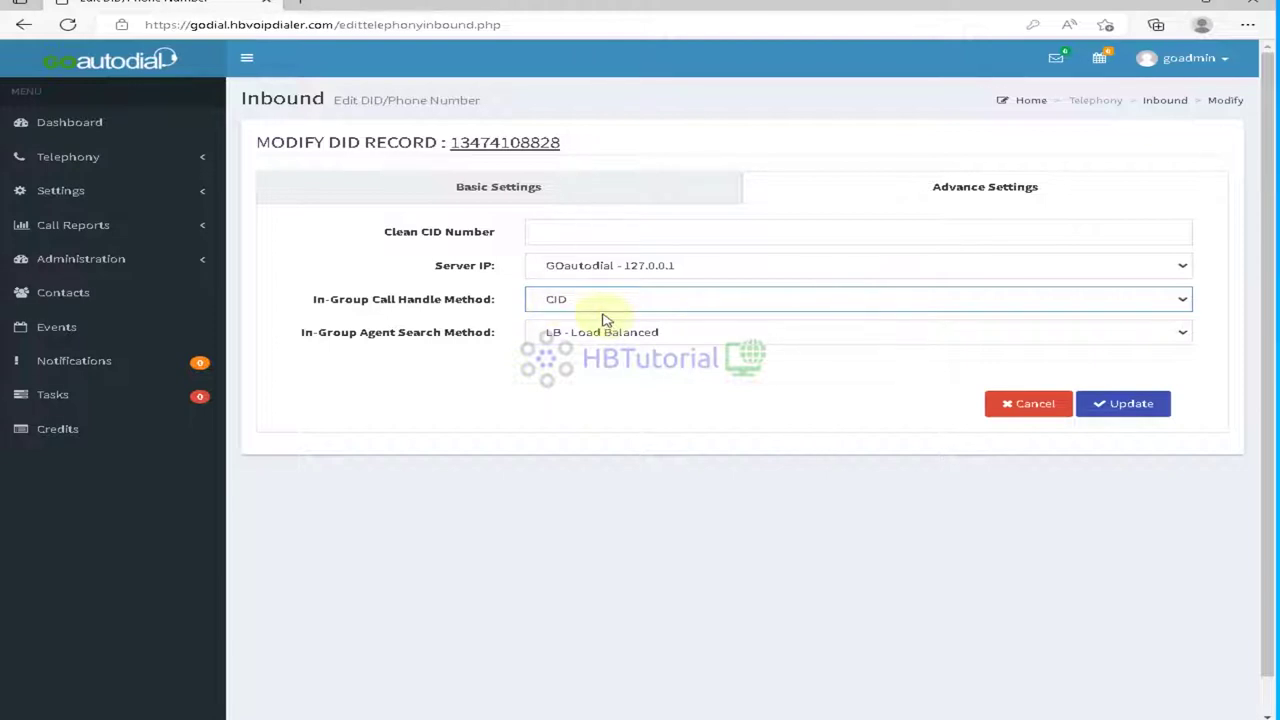
click(604, 306)
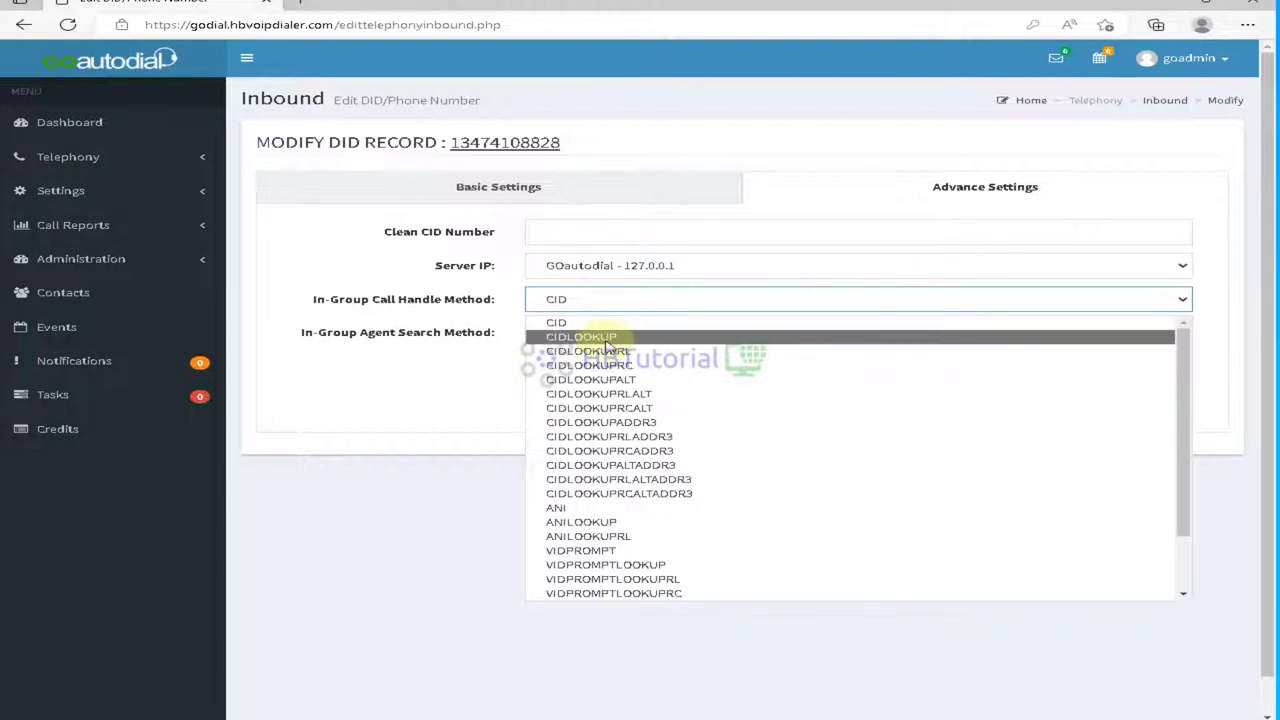
click(608, 340)
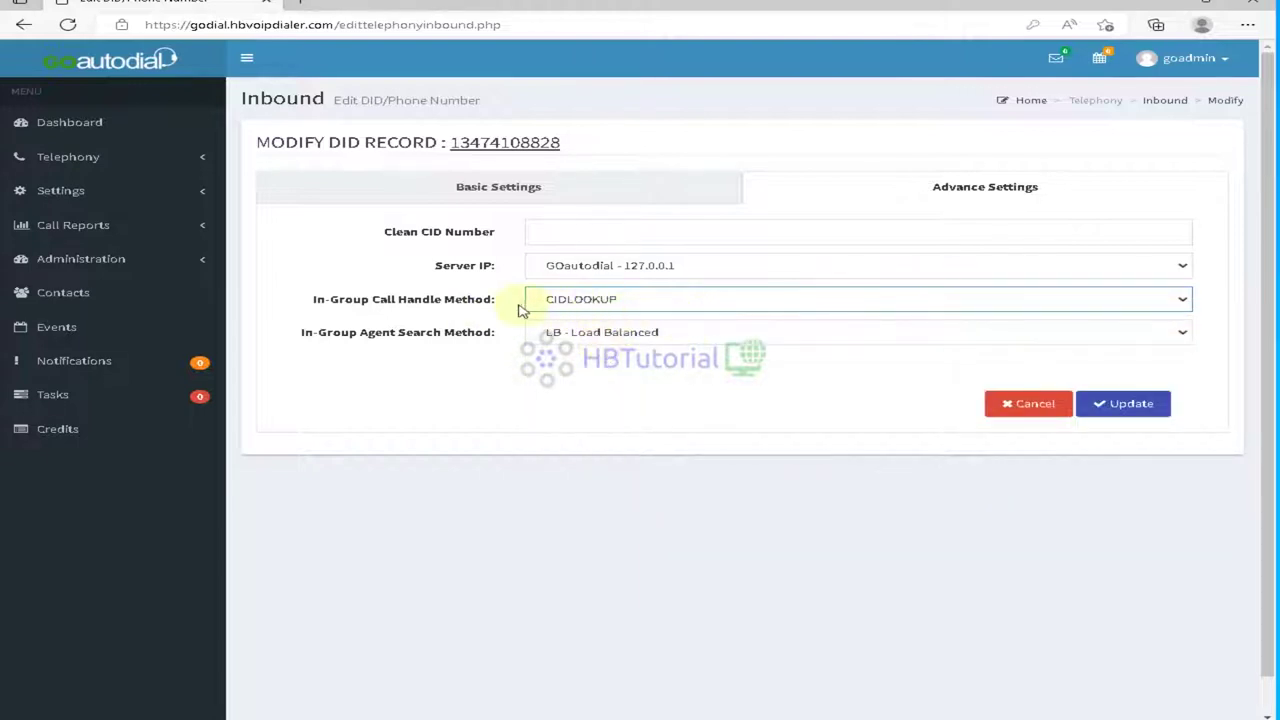
click(600, 307)
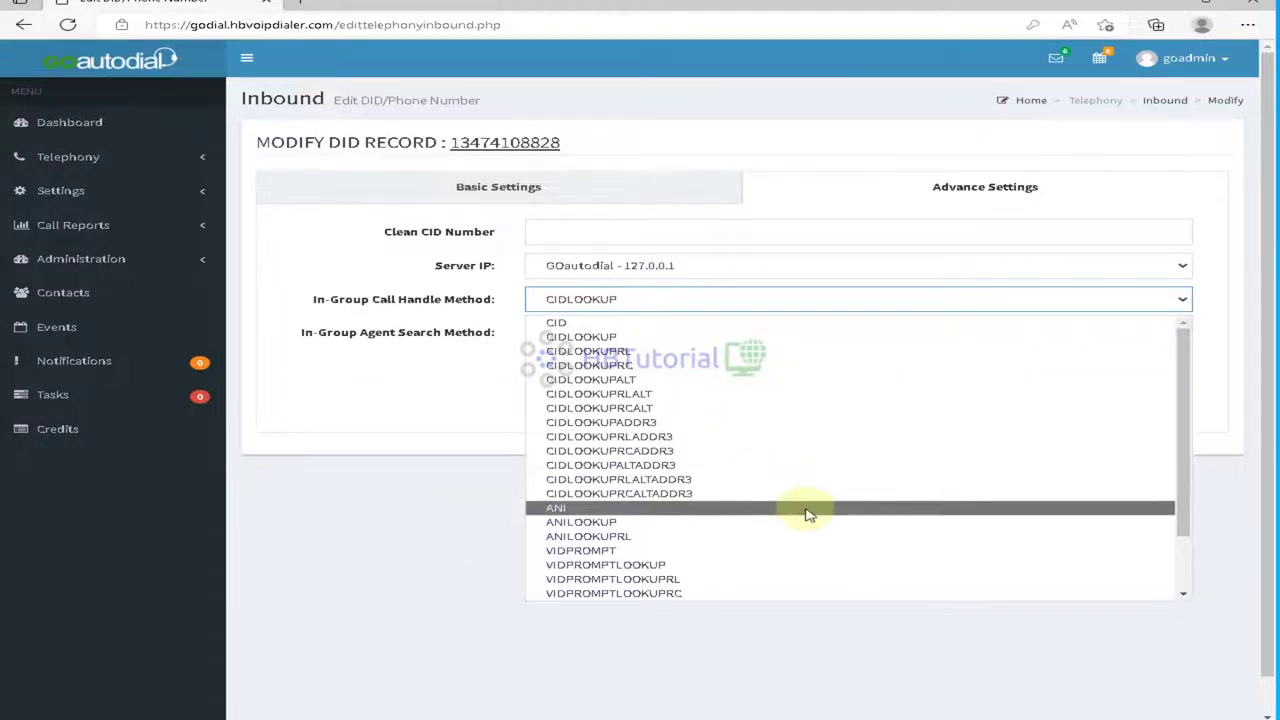
click(406, 552)
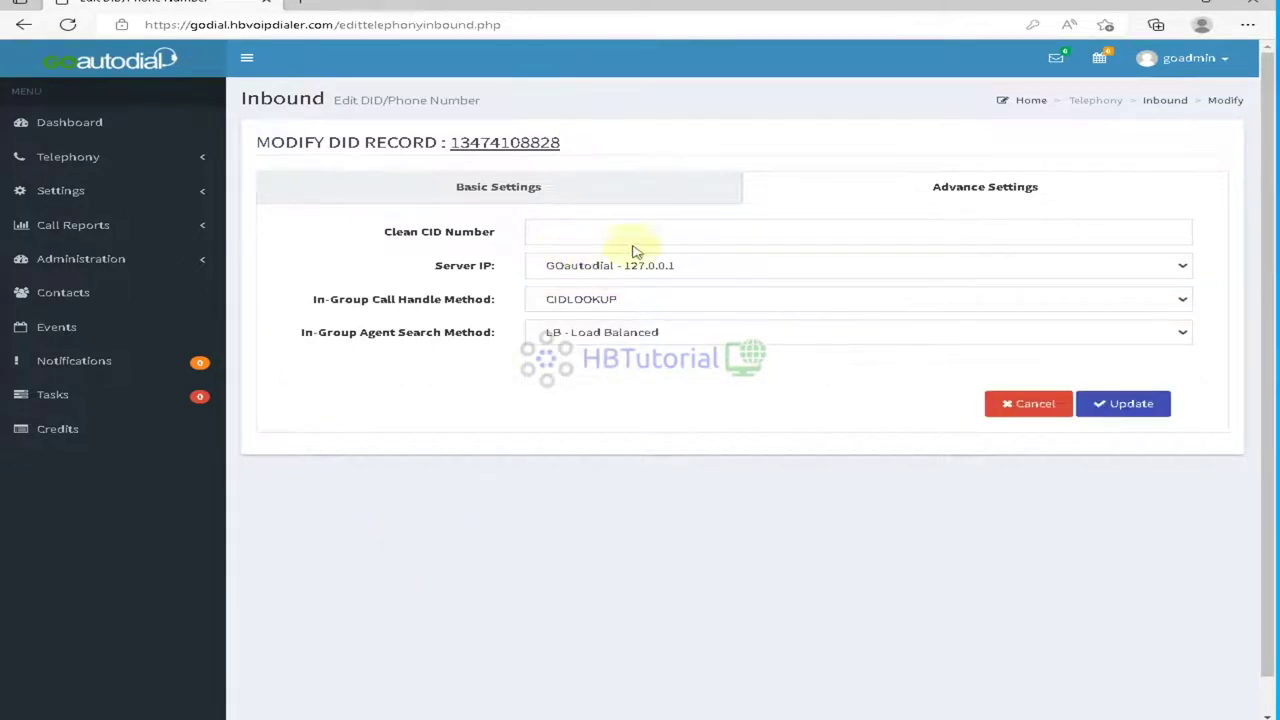
Step: Leave the server IP unchanged, keep CIDLOOKUP, and save the DID from Basic Settings
click(695, 268)
click(690, 266)
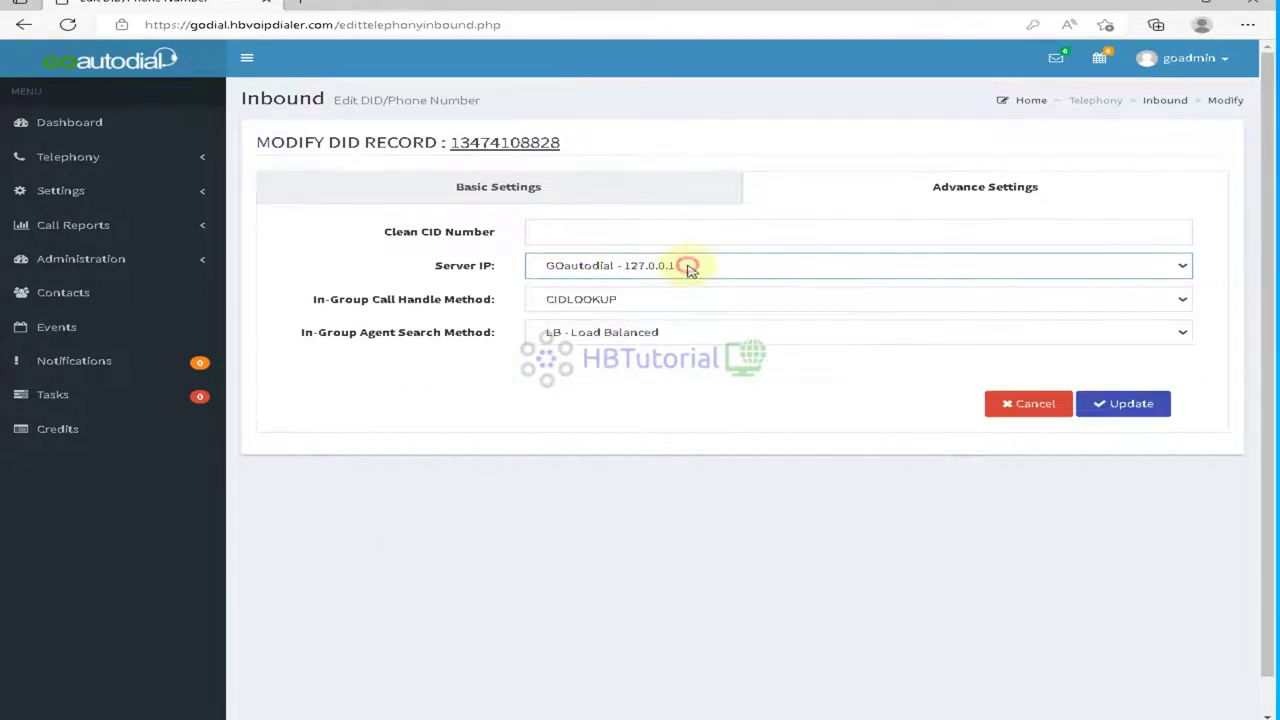
click(610, 301)
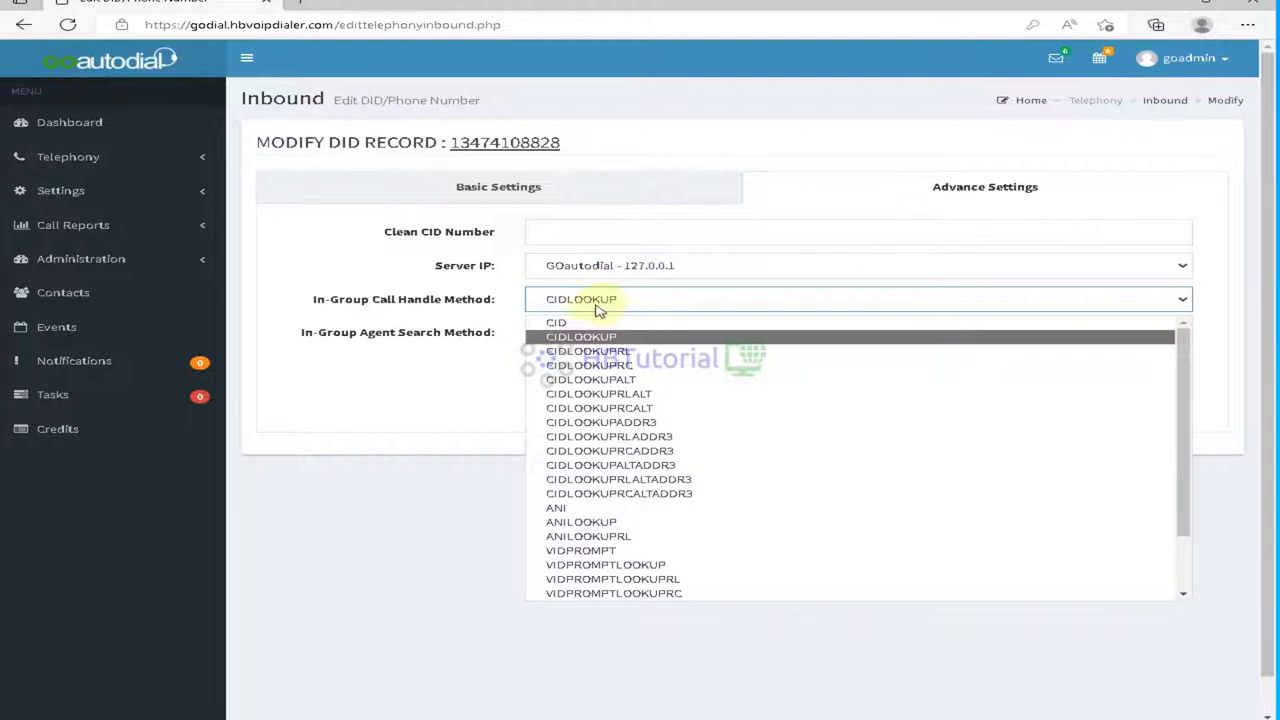
click(575, 339)
click(503, 388)
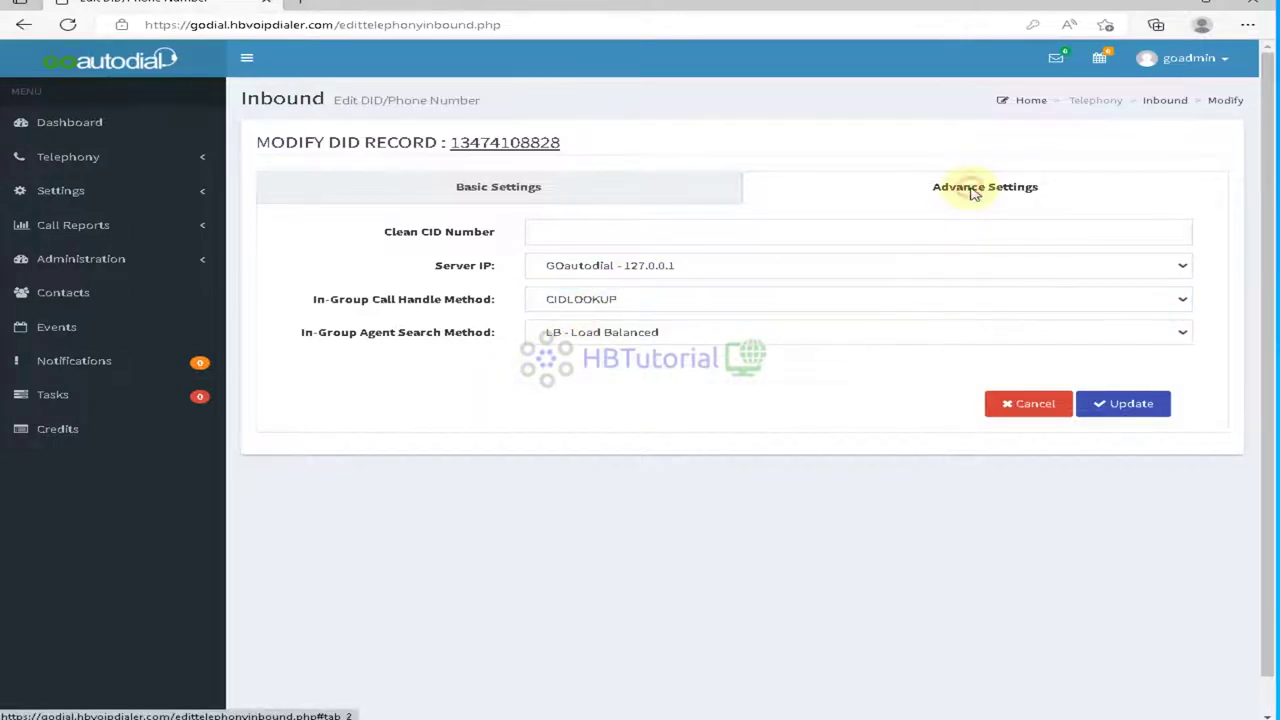
click(611, 187)
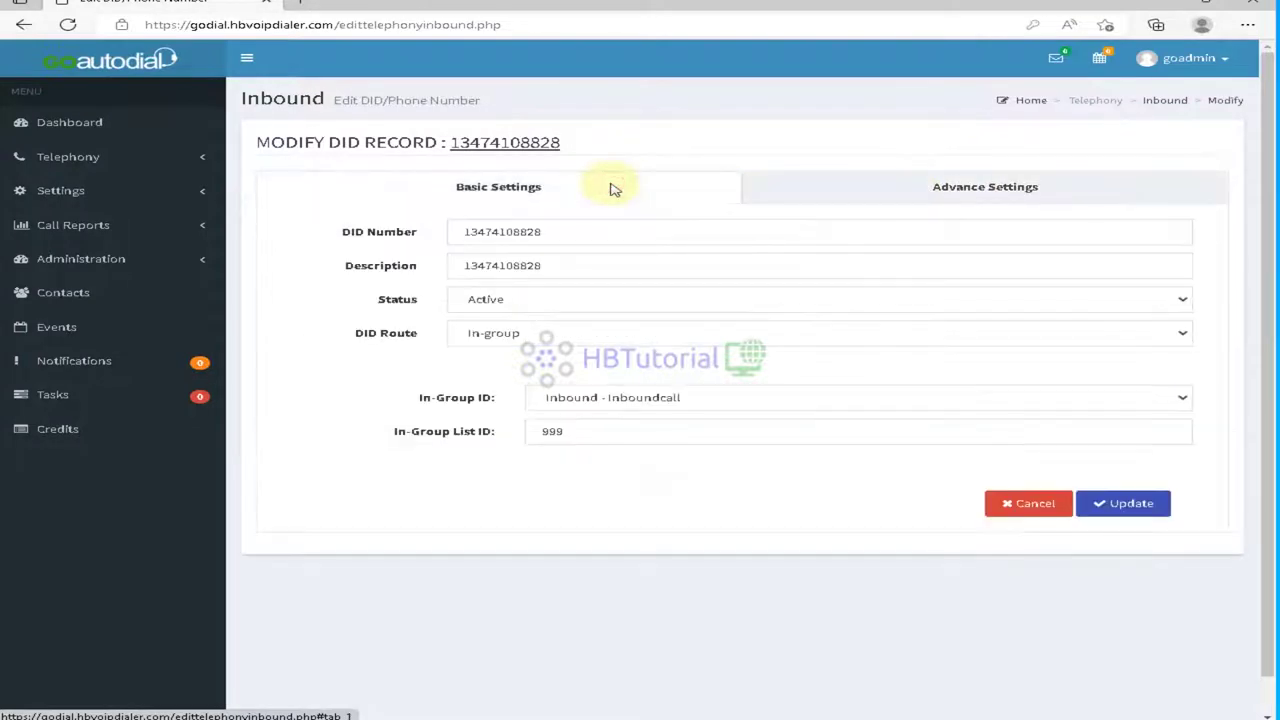
click(1130, 503)
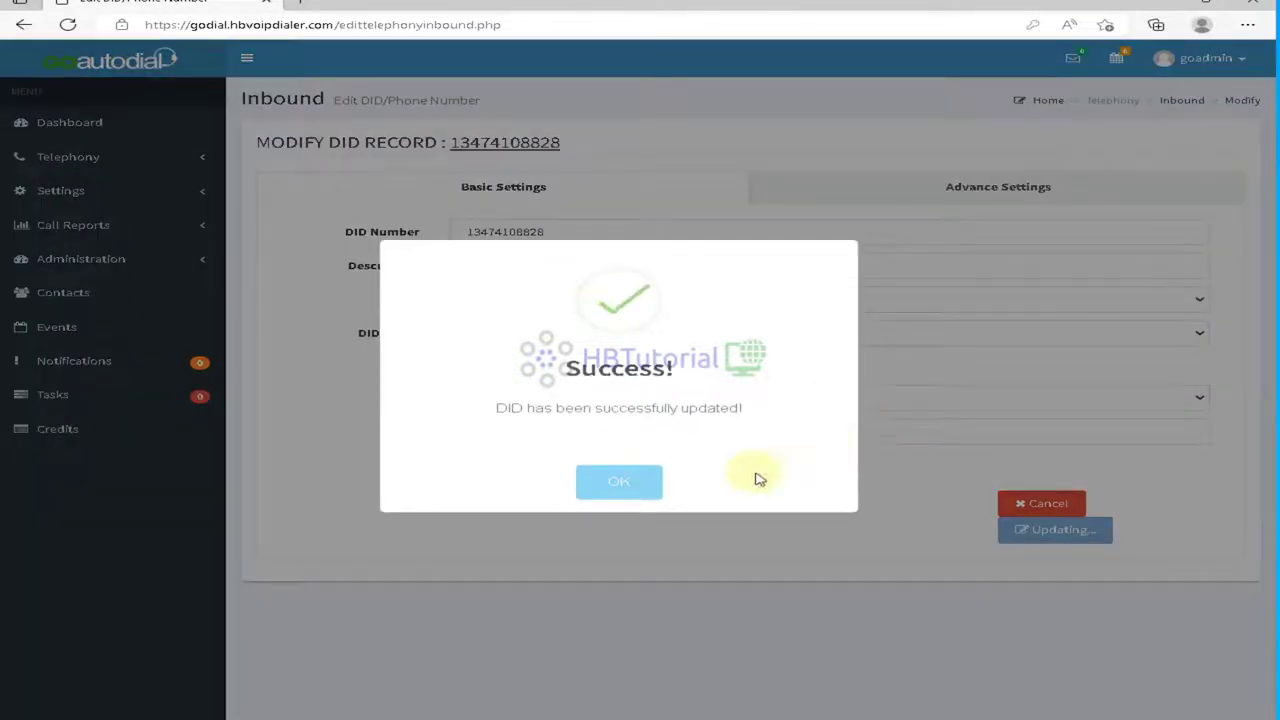
click(638, 488)
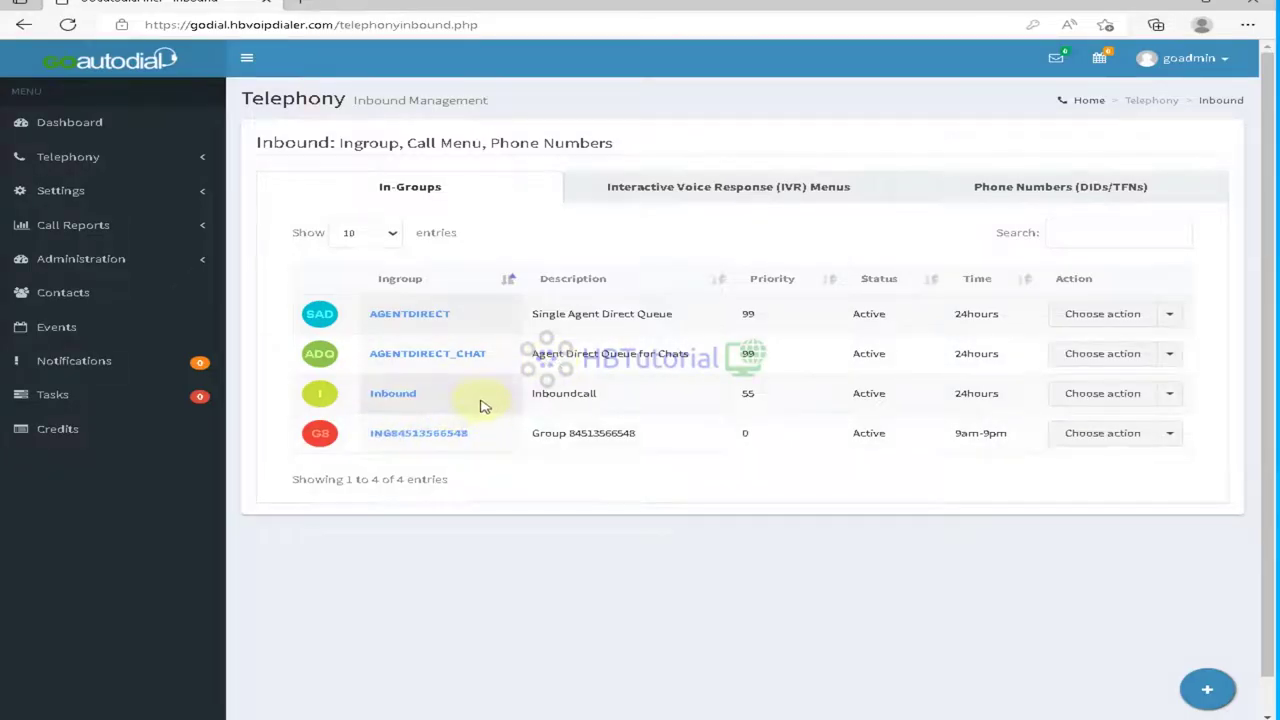
click(1140, 437)
click(1088, 498)
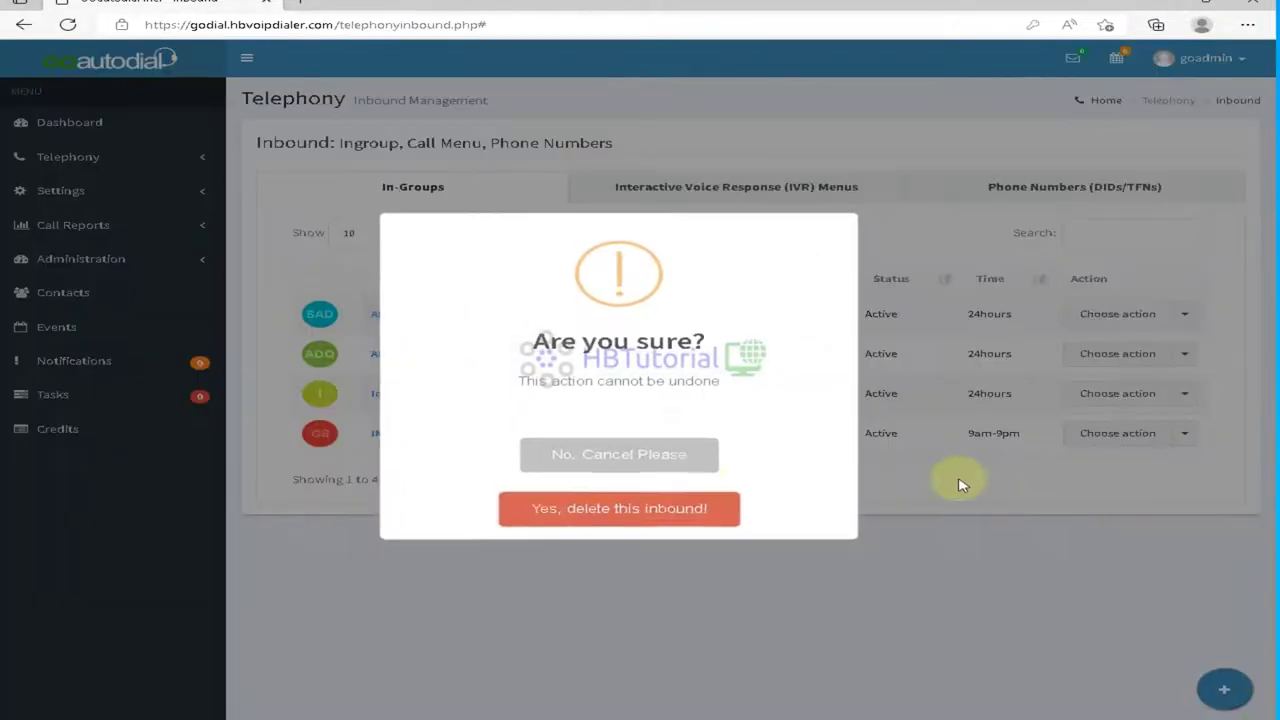
click(607, 522)
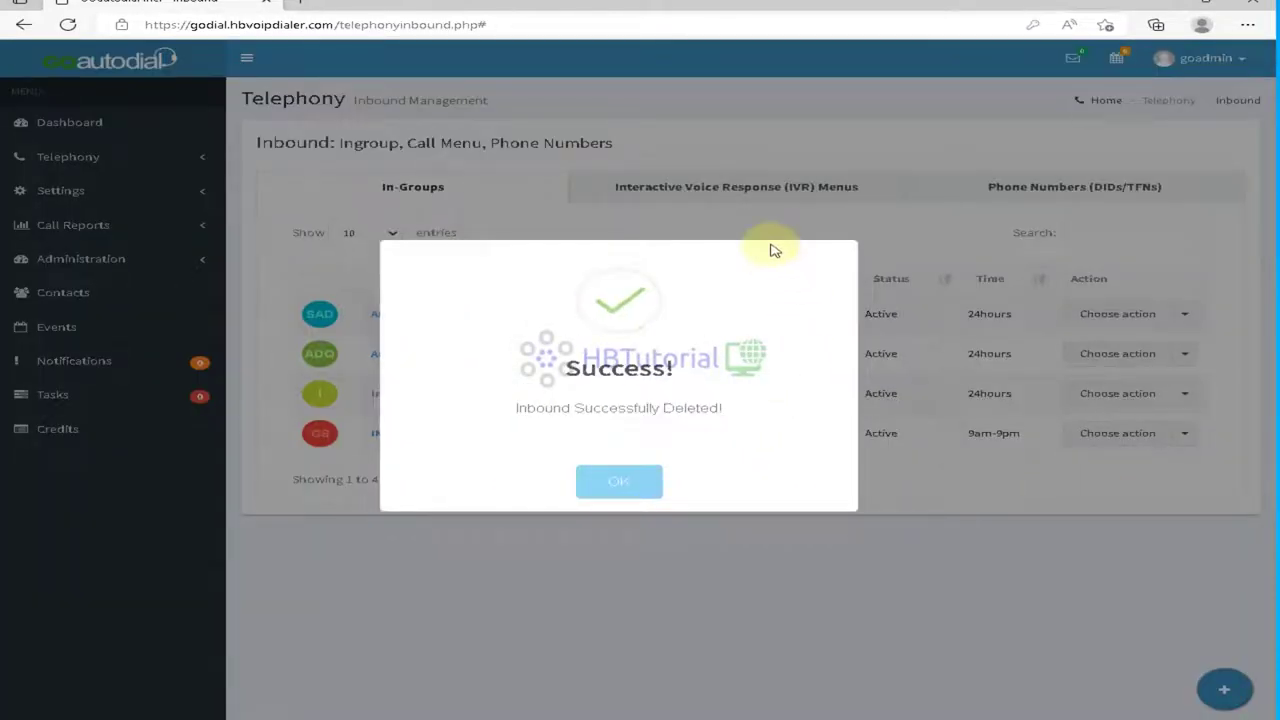
click(615, 485)
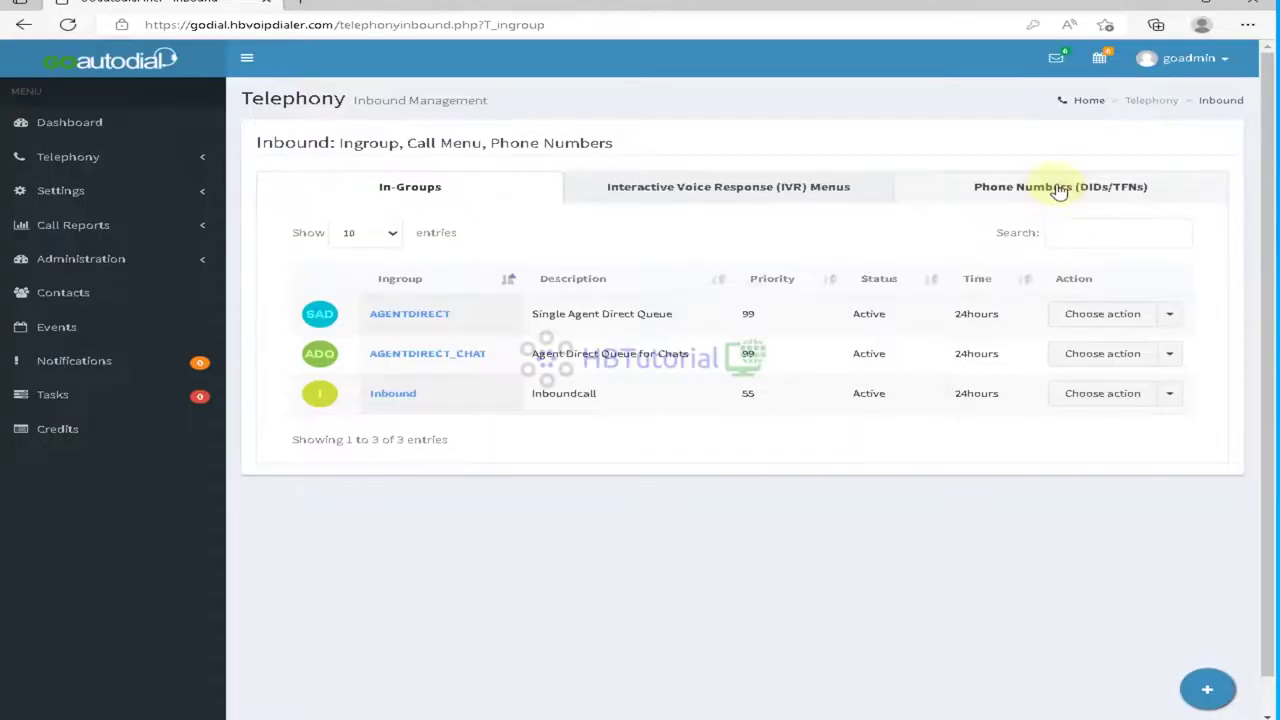
click(1059, 189)
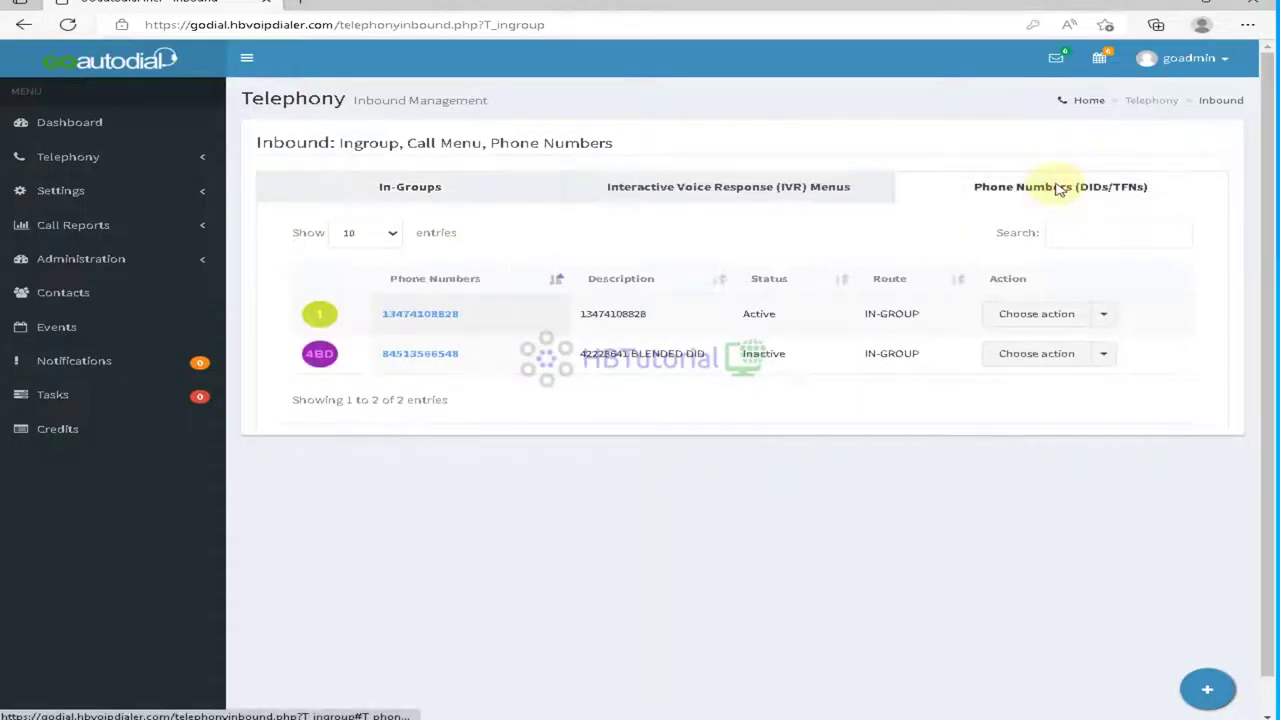
click(1092, 356)
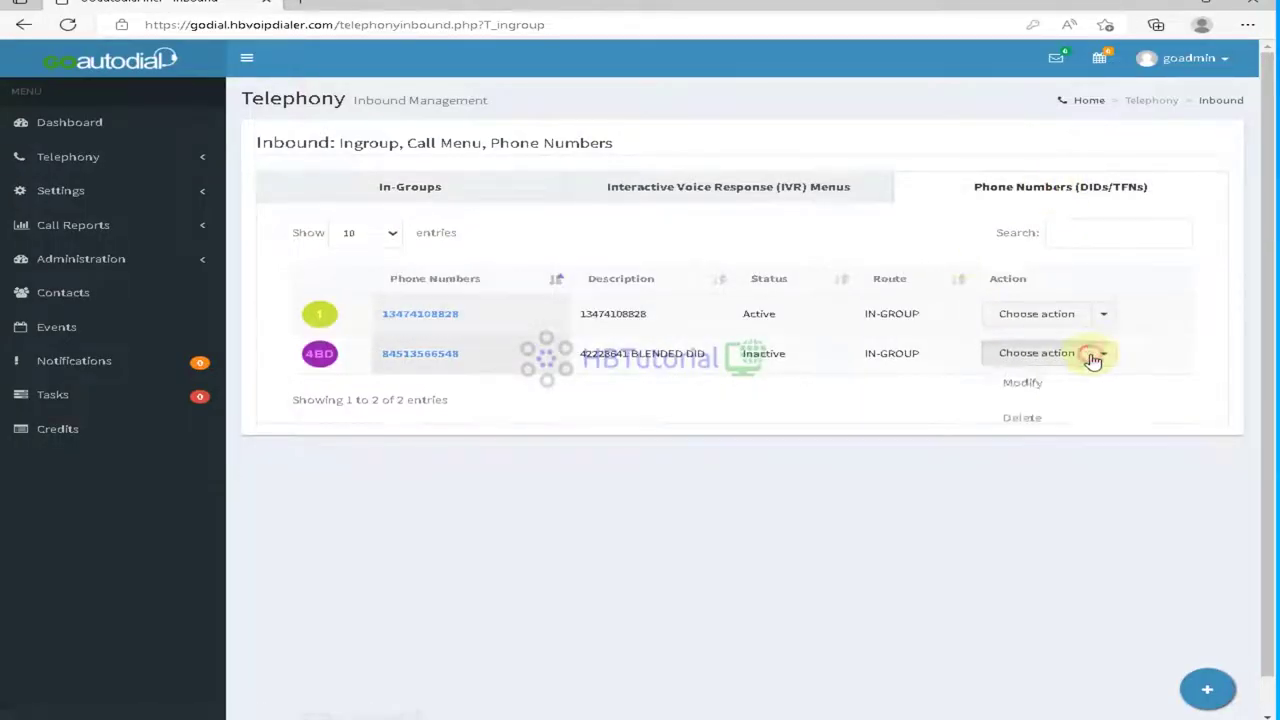
click(1040, 420)
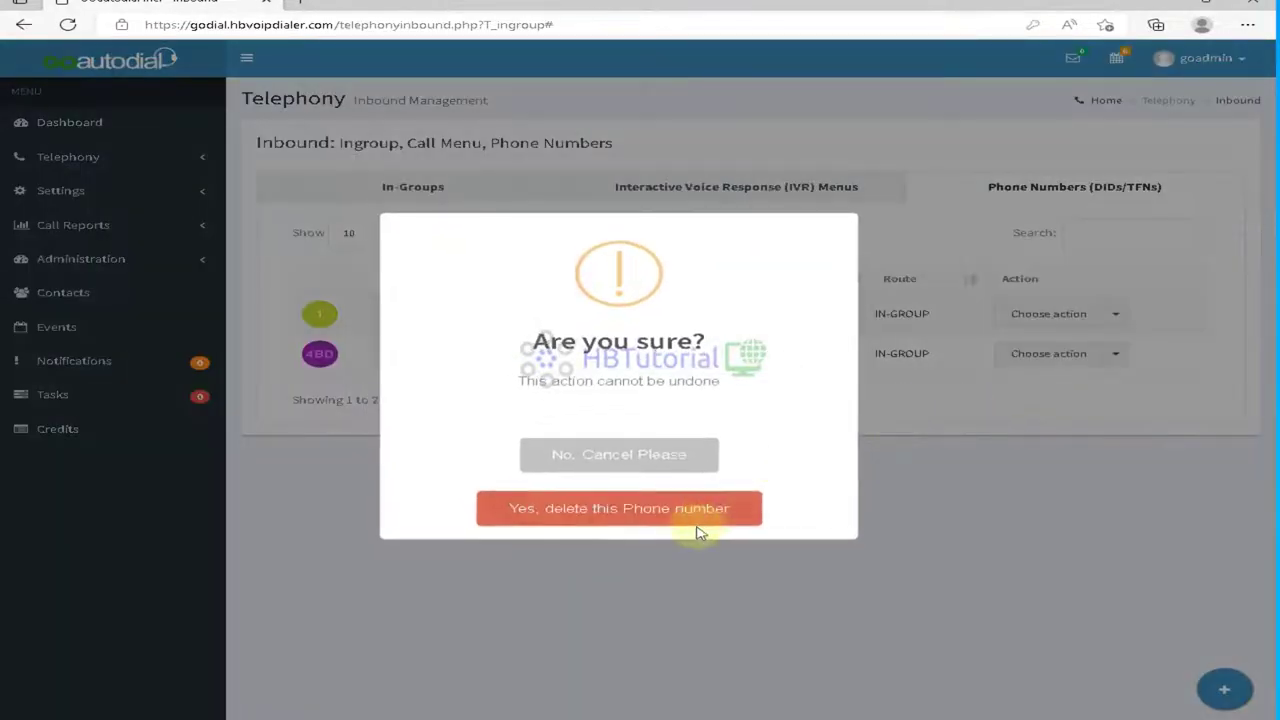
click(628, 508)
click(621, 485)
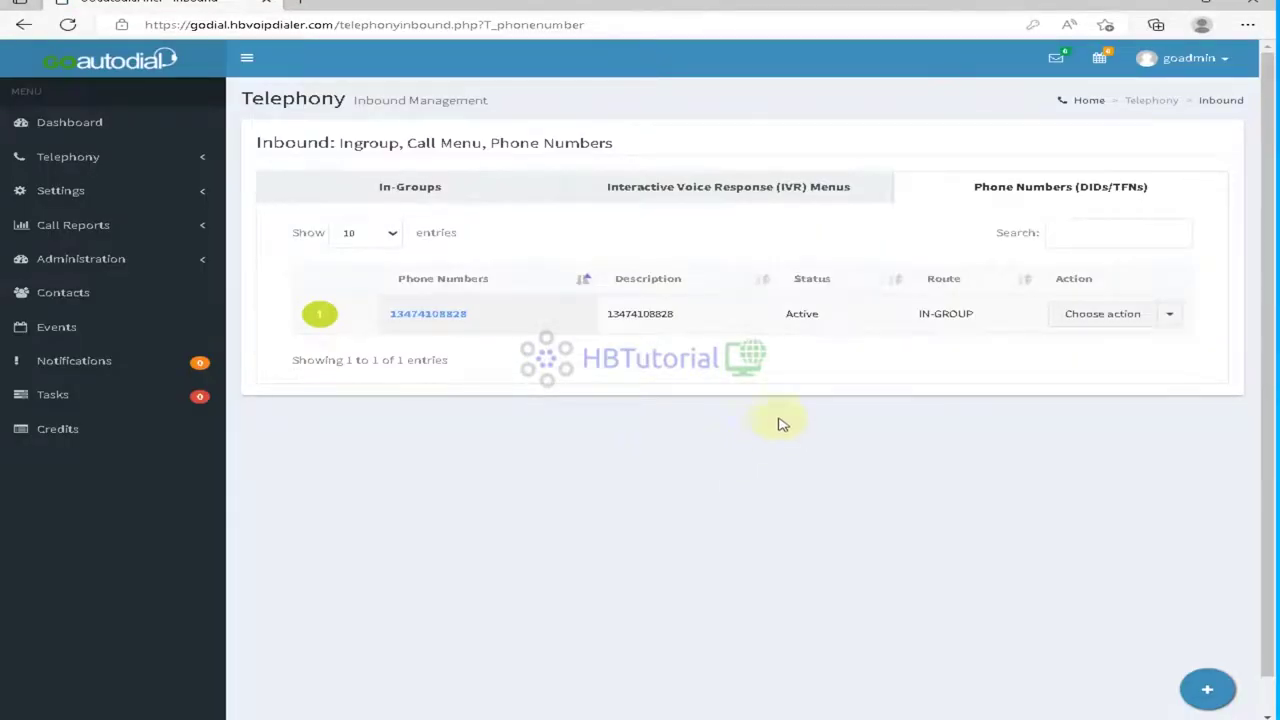
drag(918, 315, 983, 322)
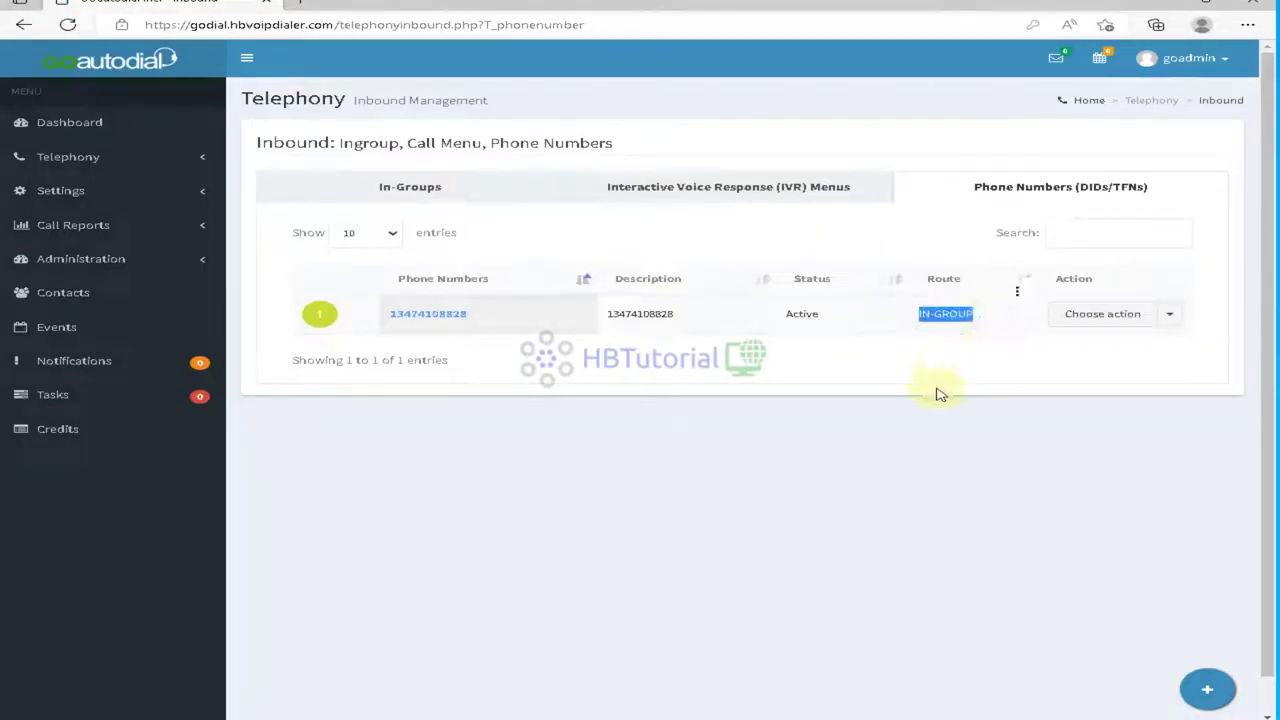
click(905, 375)
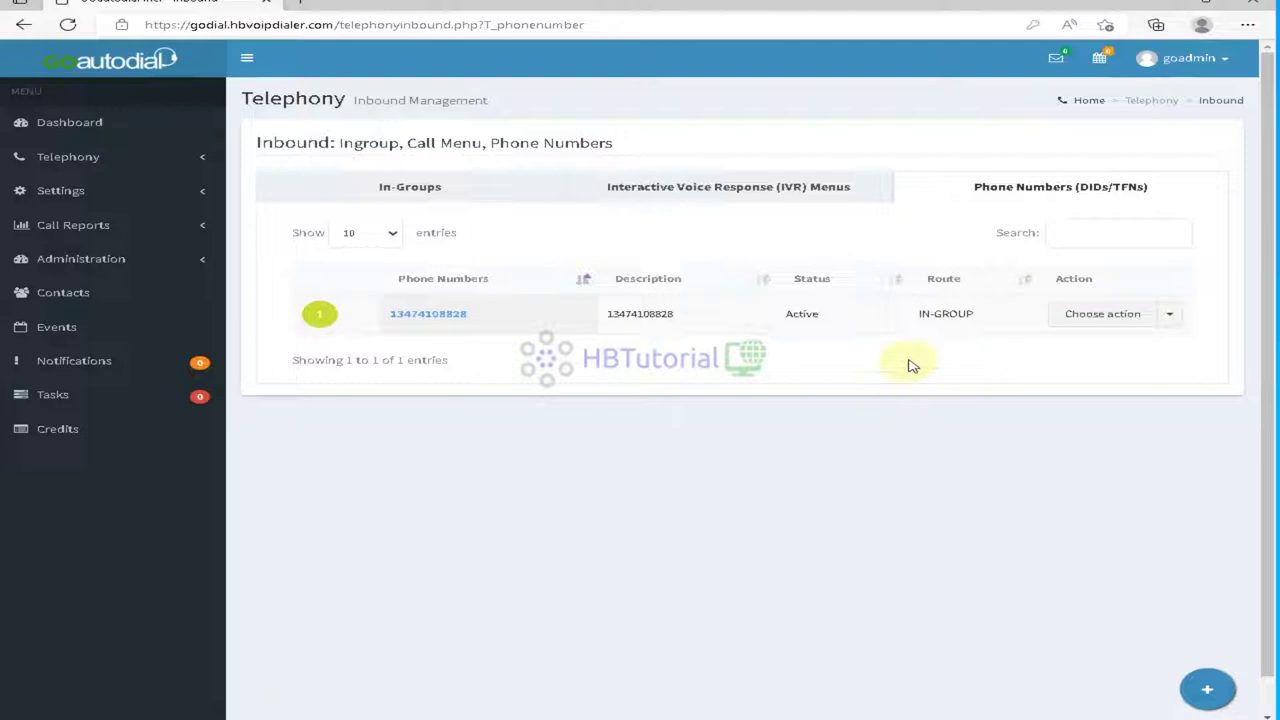
Step: Delete the defaultcallmenu IVR from the IVR Menus list
click(797, 199)
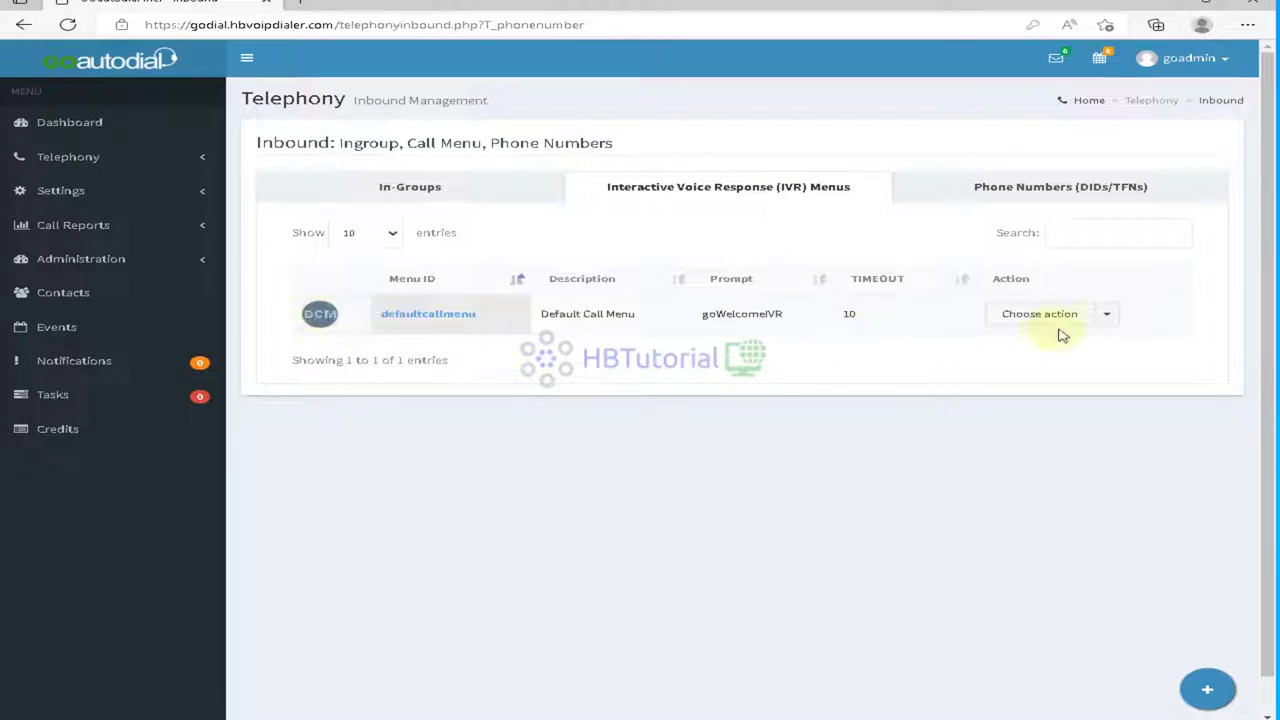
click(1112, 318)
click(1040, 376)
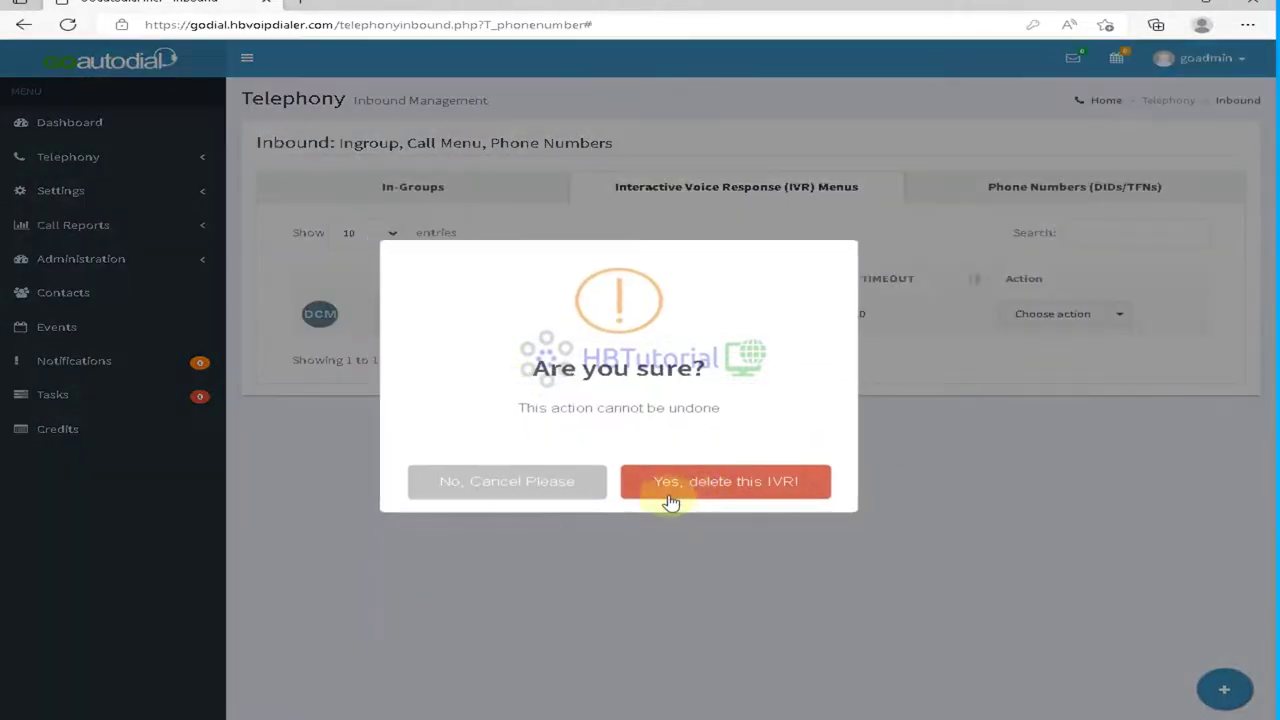
click(689, 492)
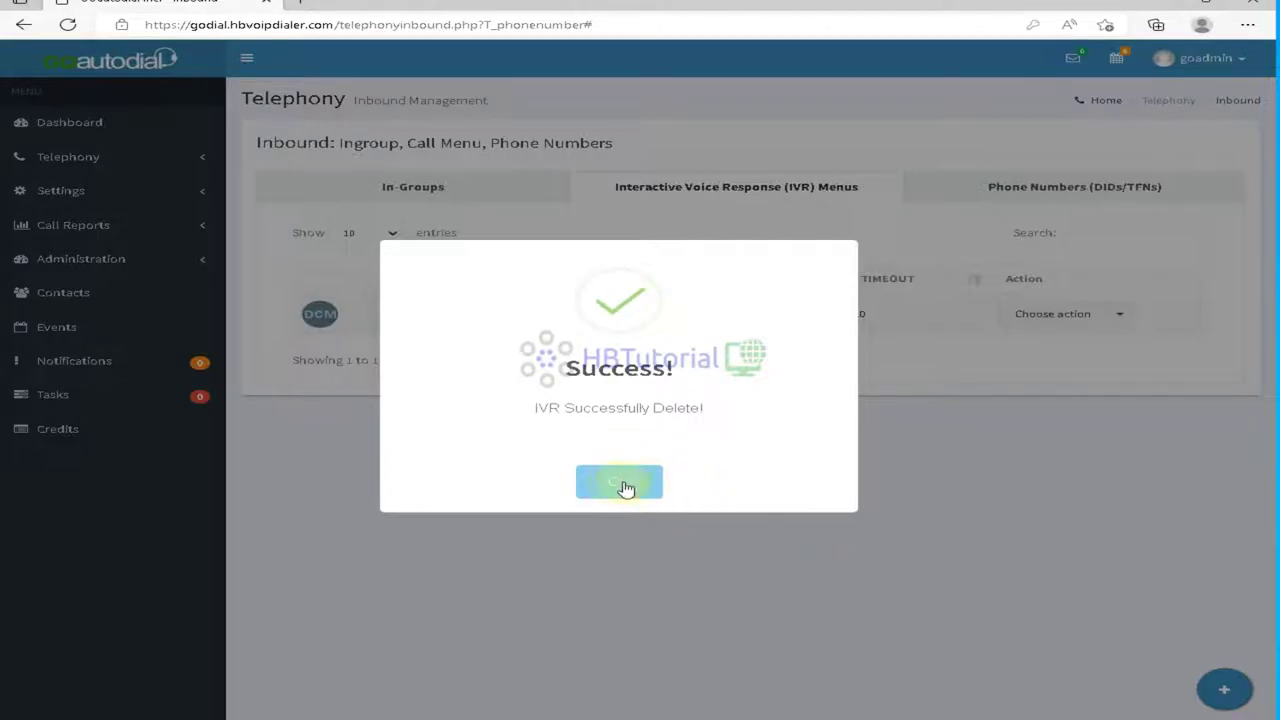
click(616, 486)
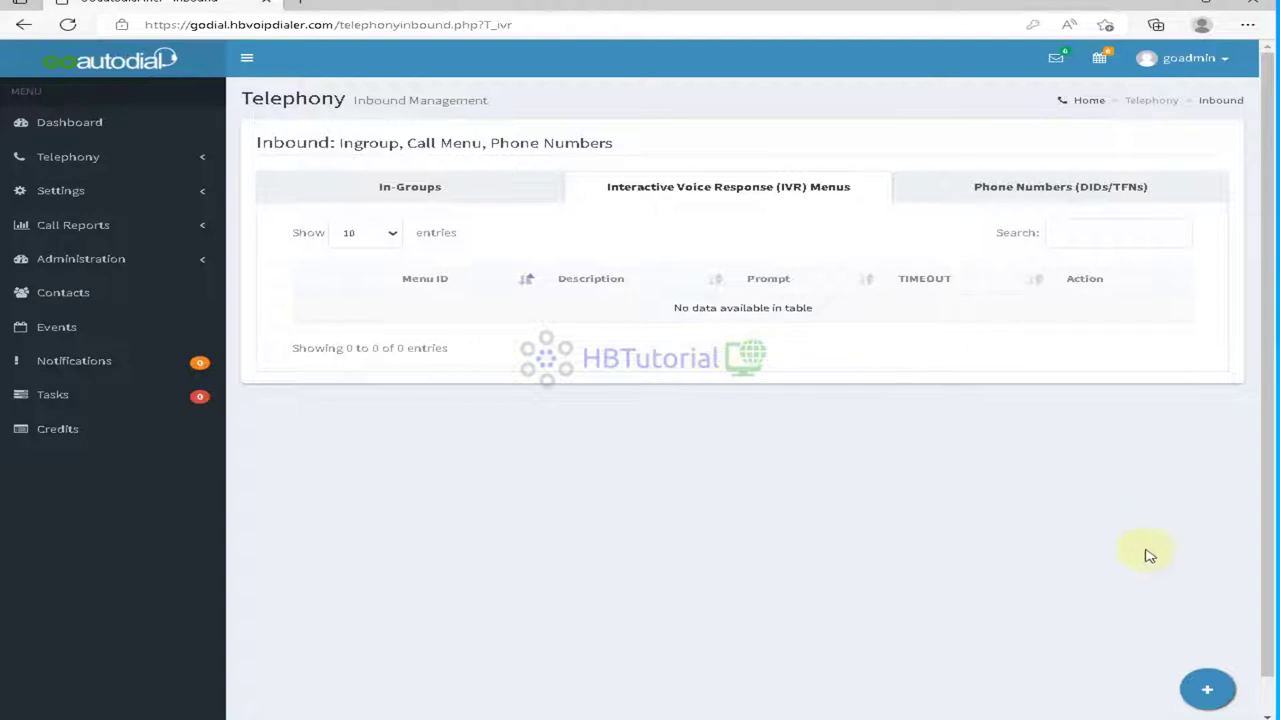
mouse_move(1212, 696)
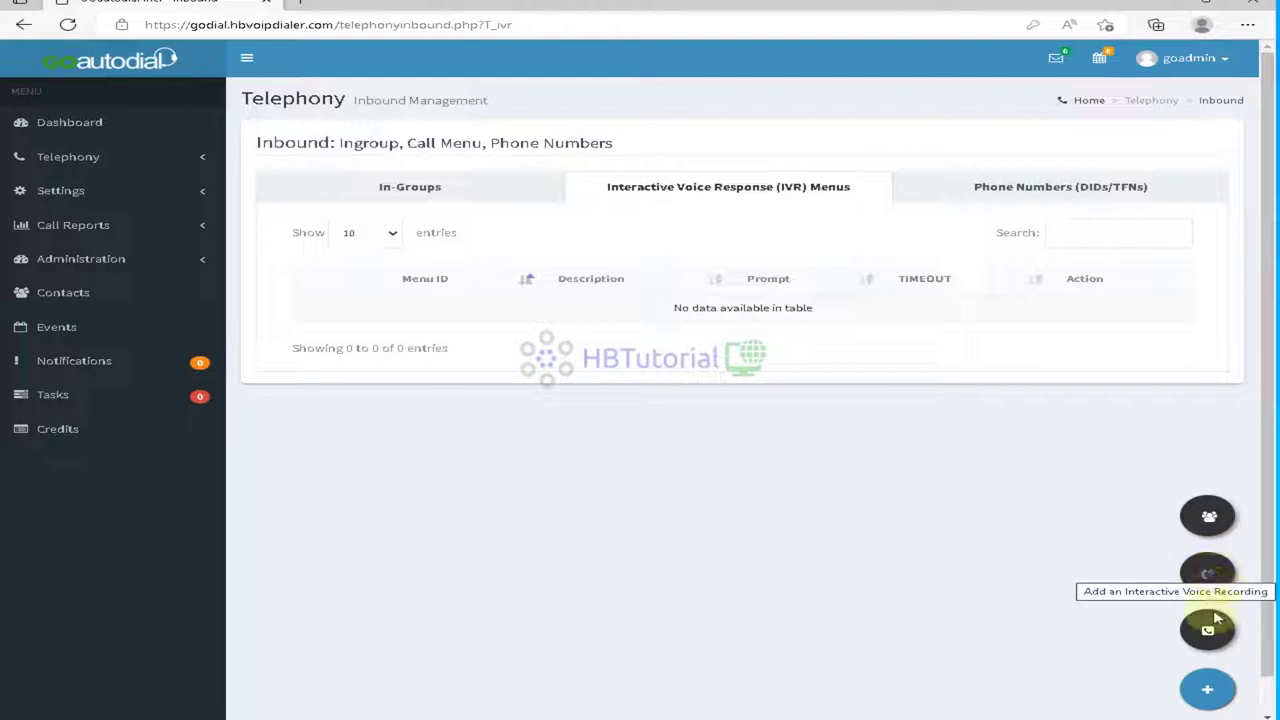
Step: Start a new call menu with ID INboundMenu, name CallMenuIVR, and the Default Value greeting
click(1208, 576)
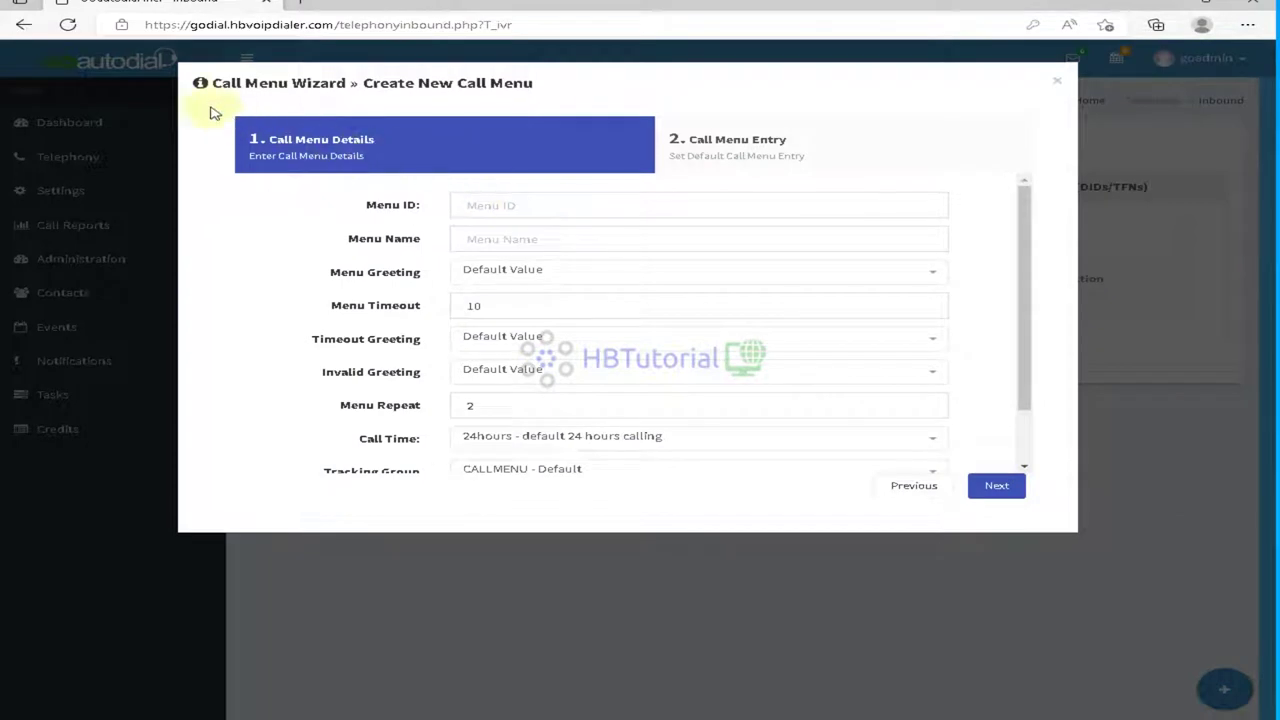
click(658, 204)
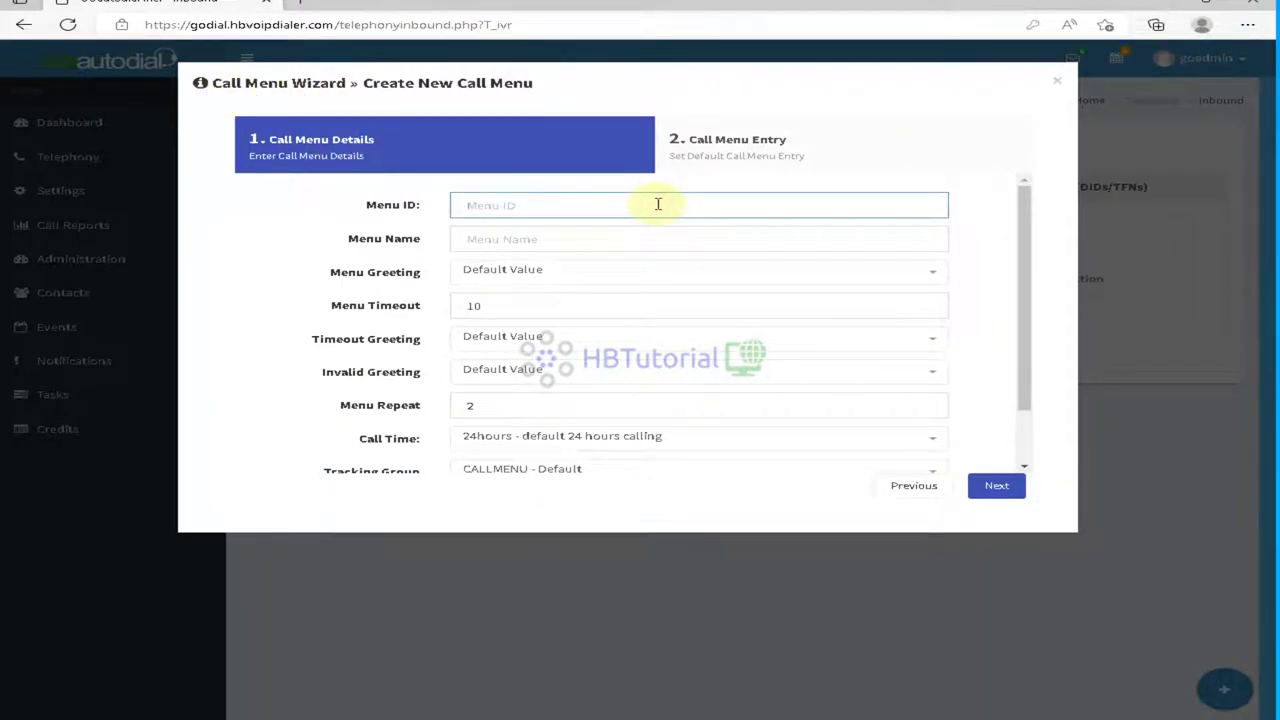
text(INboundMenu)
click(623, 237)
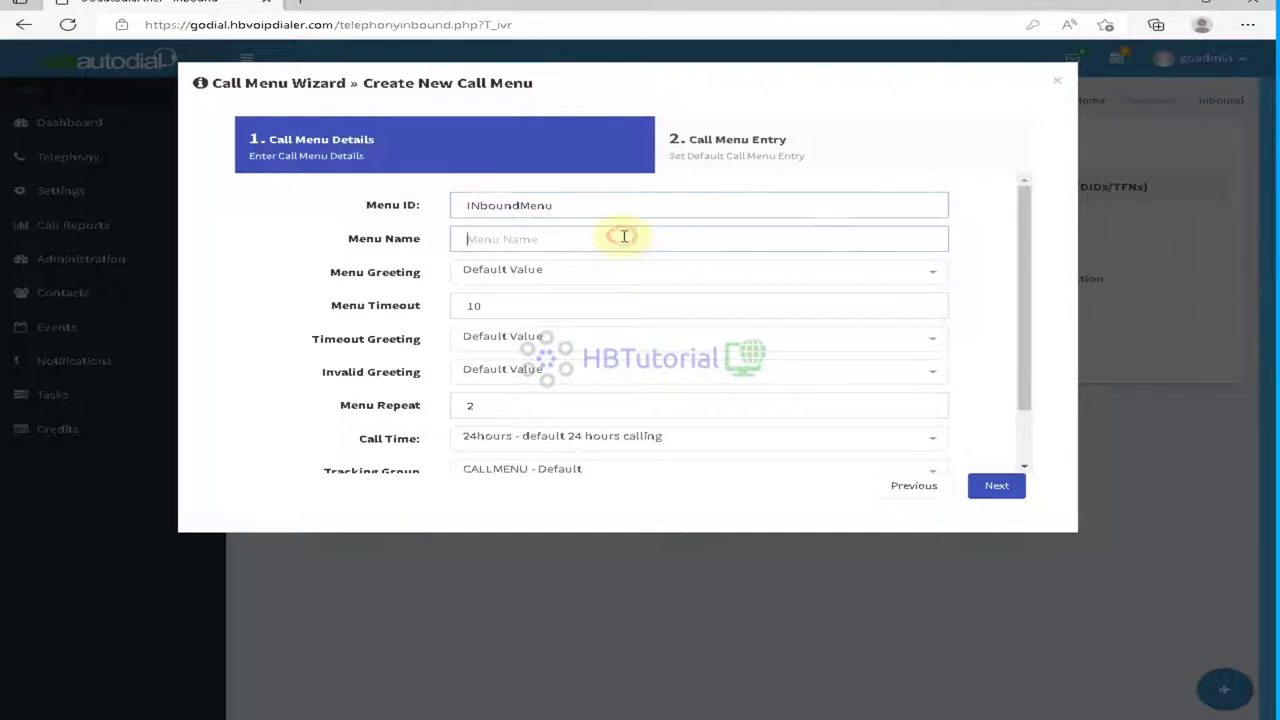
text(I)
key(BackSpace)
key(BackSpace)
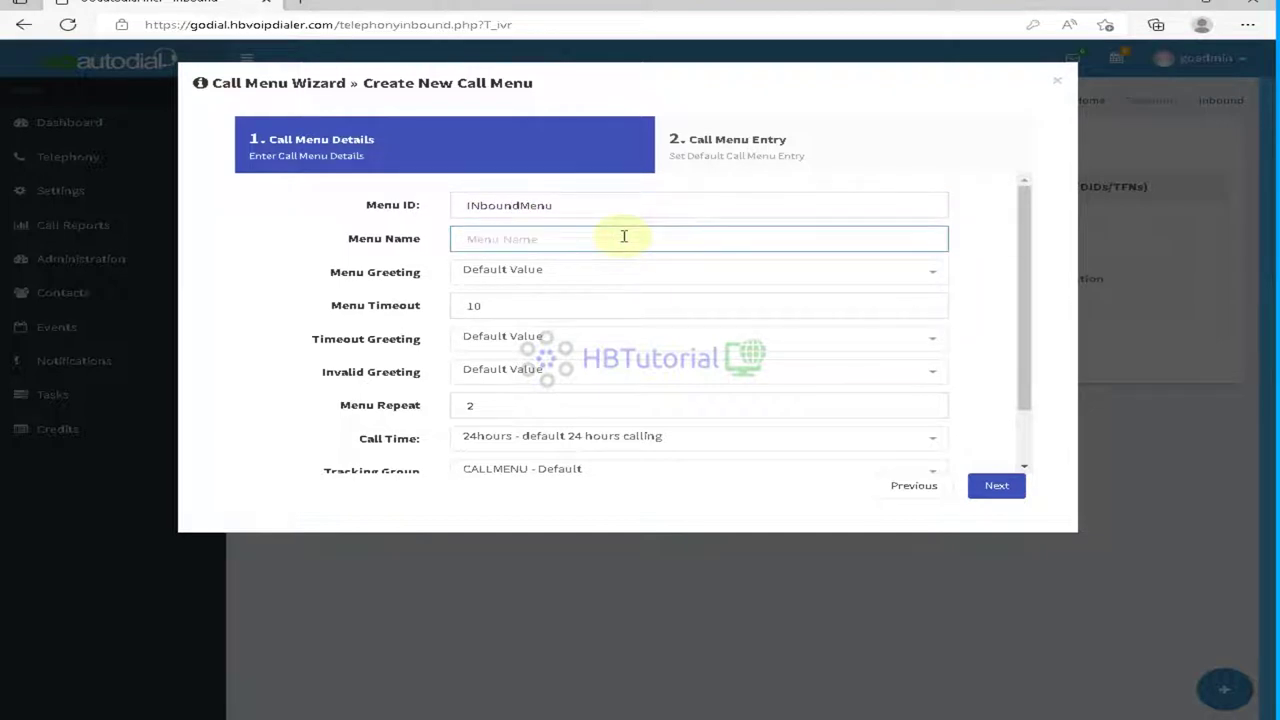
text(CallMenuIVR)
click(535, 240)
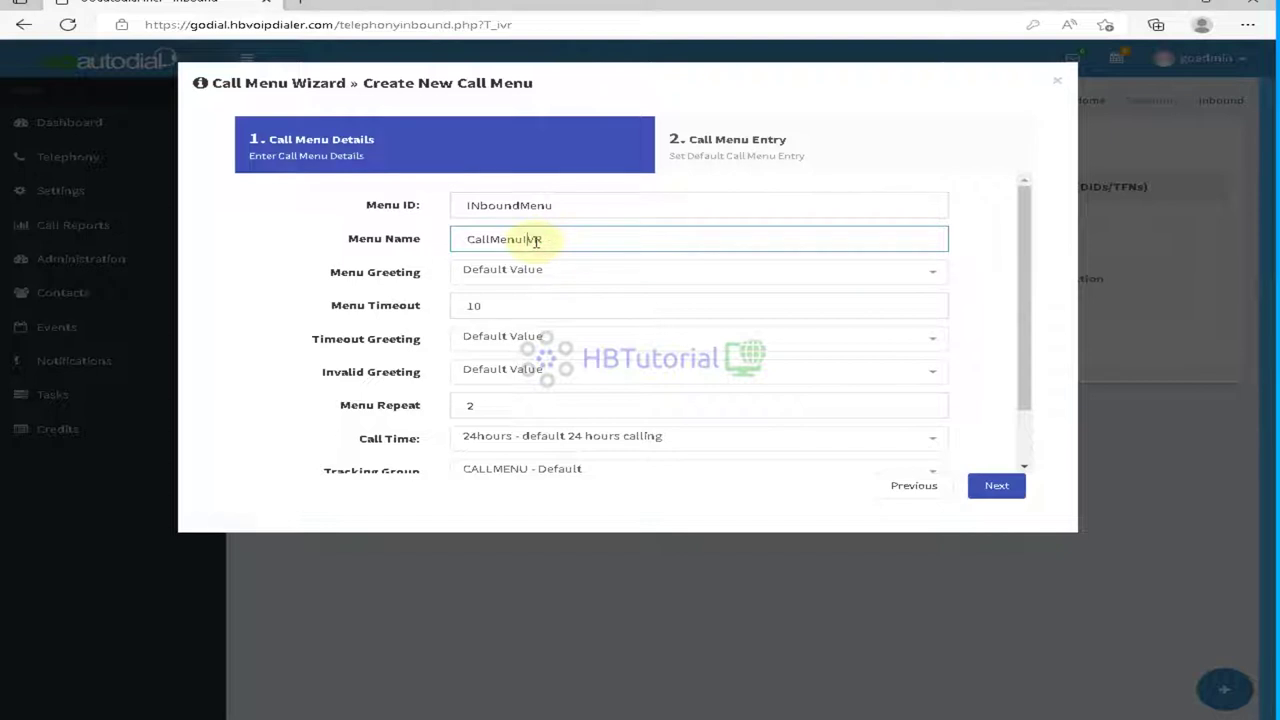
drag(316, 272, 446, 279)
click(543, 272)
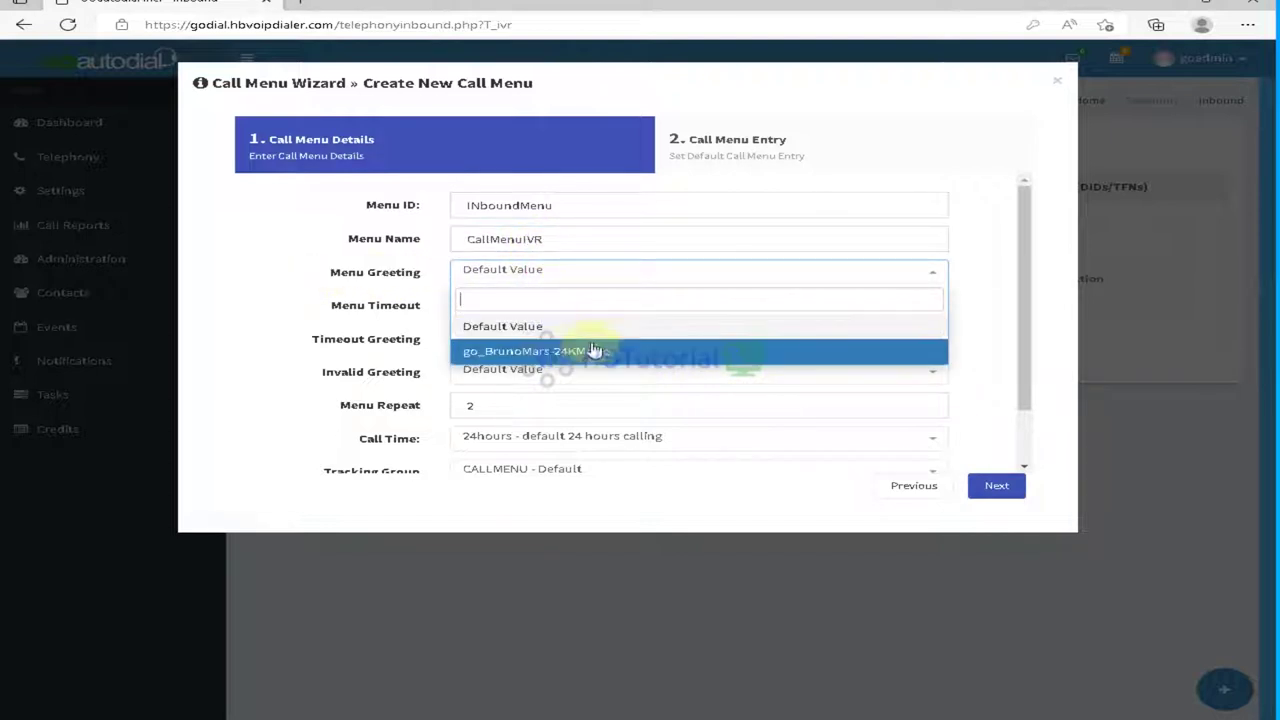
click(518, 326)
click(362, 313)
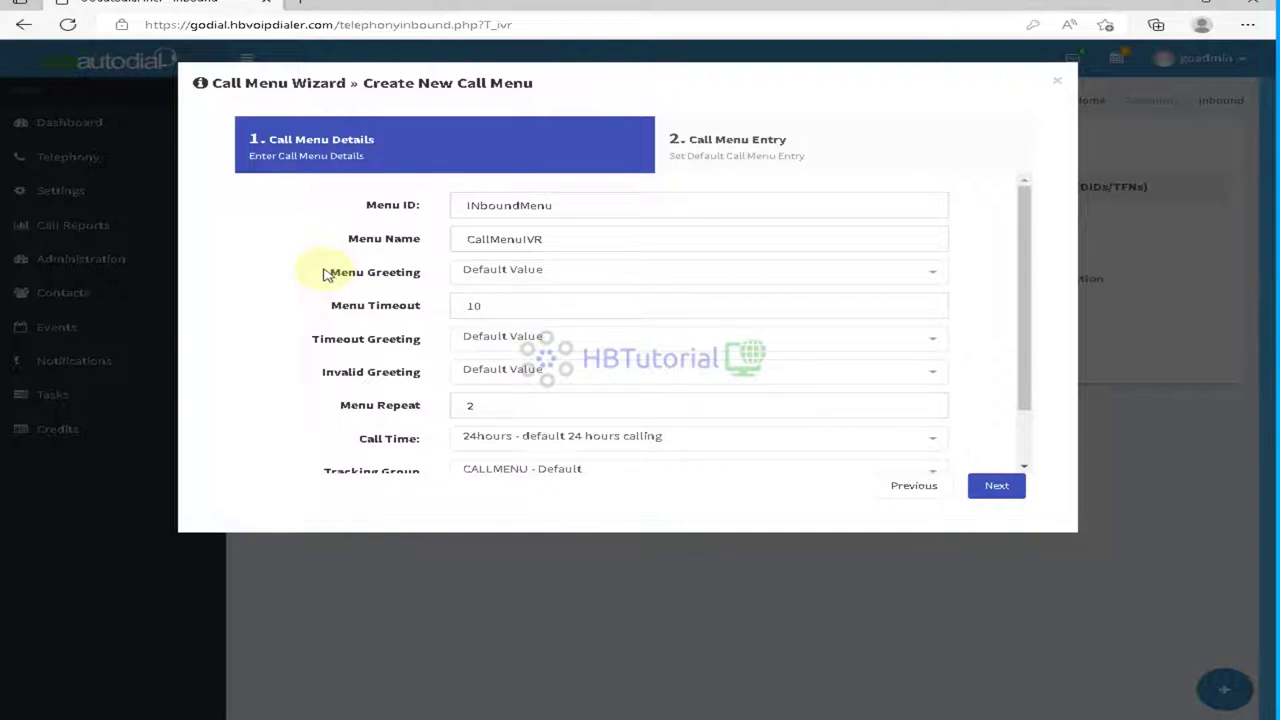
Step: Leave the call menu's timeout greeting and repeat count at their defaults
scroll(345, 290, down, 1)
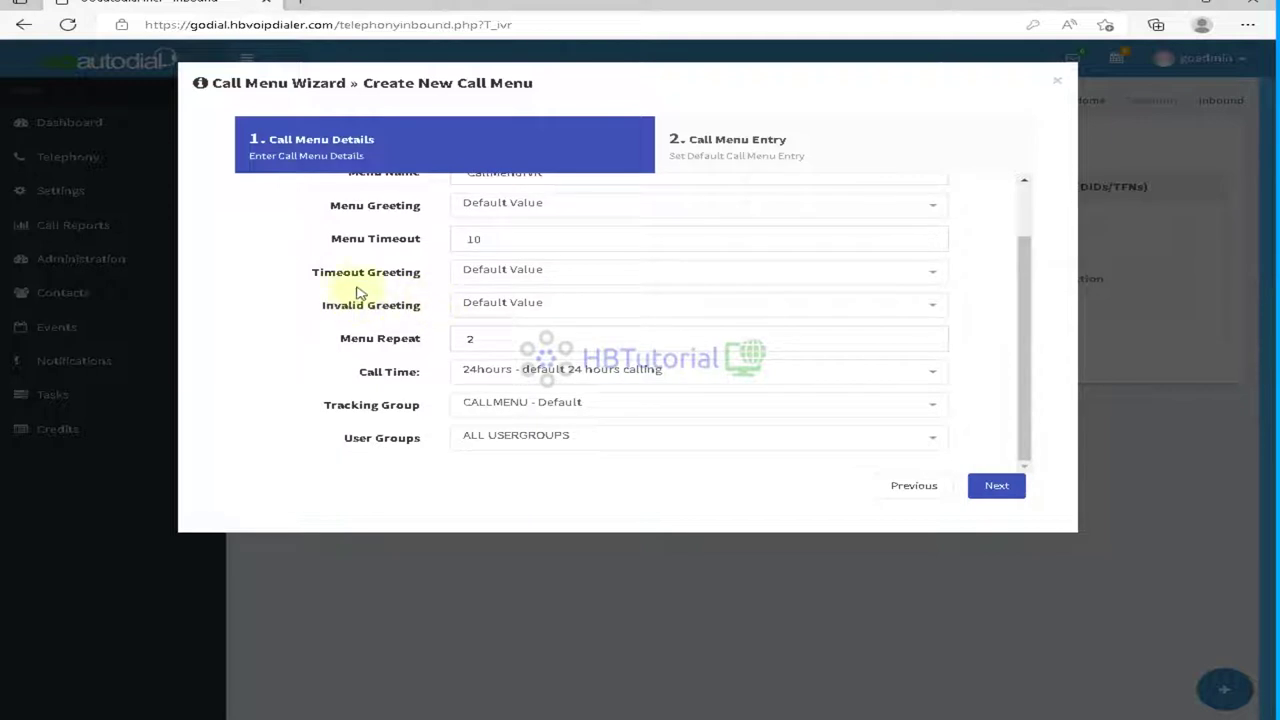
click(565, 279)
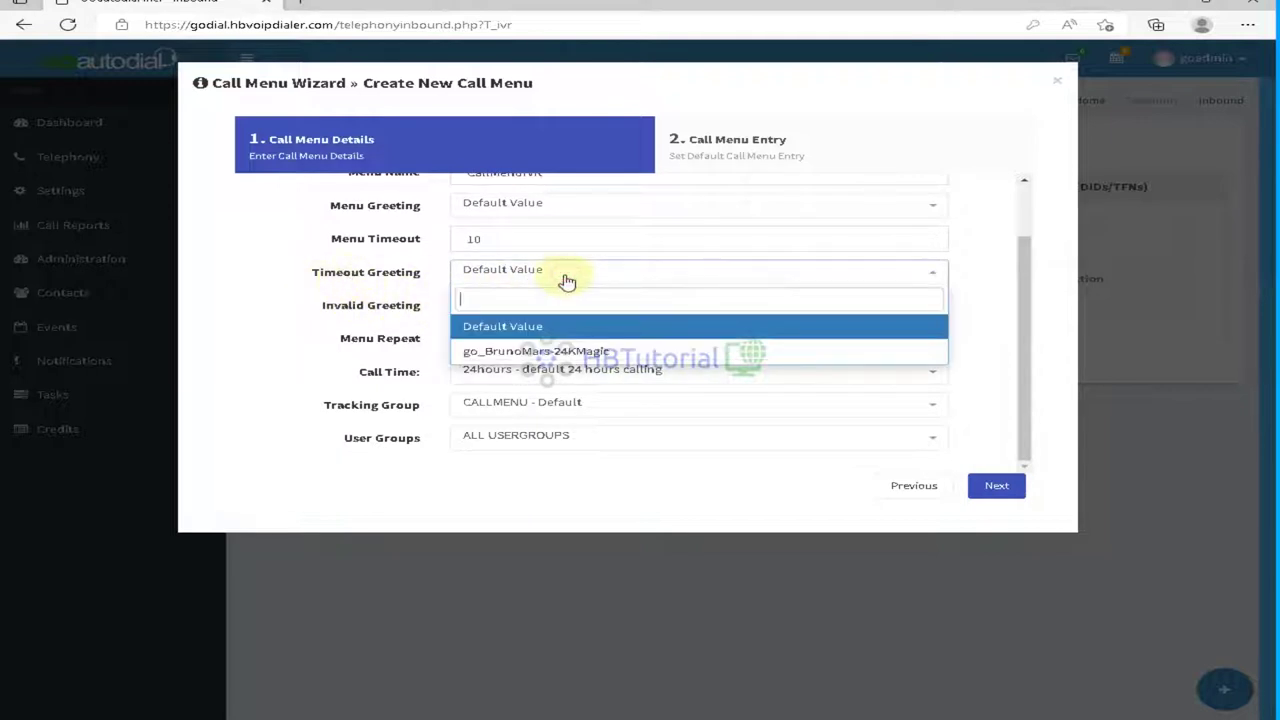
click(566, 281)
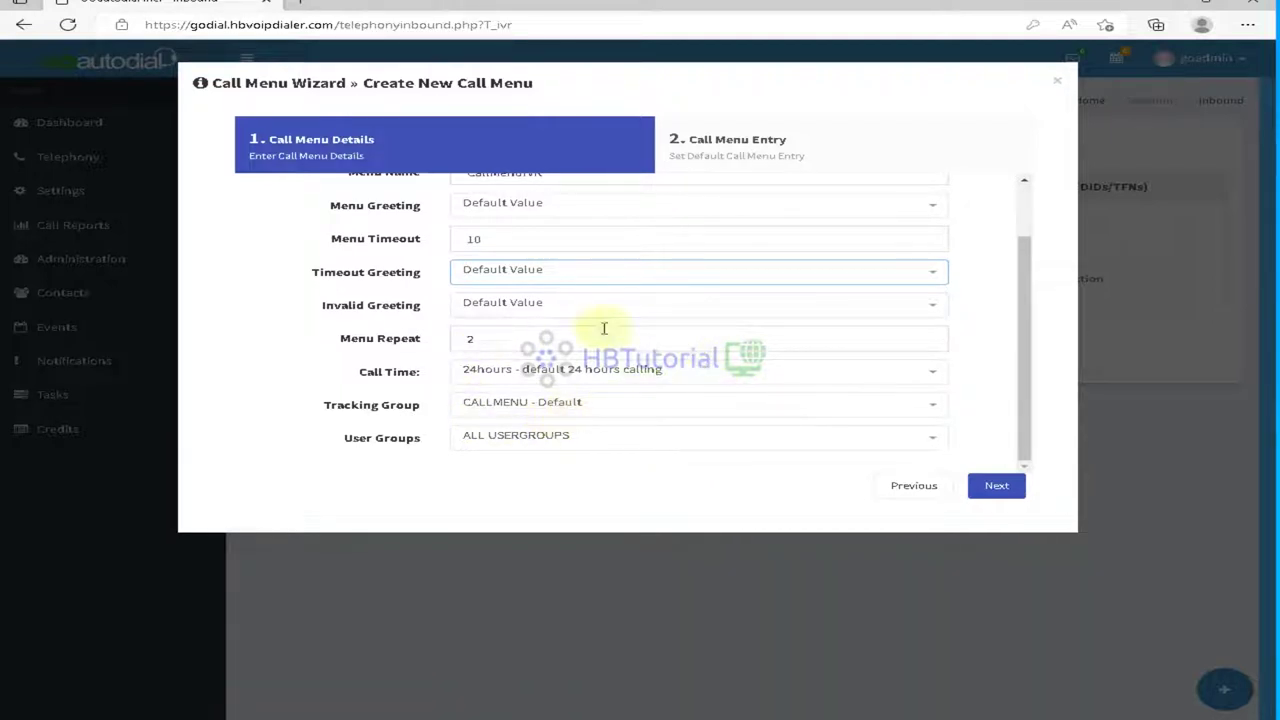
drag(337, 338, 440, 340)
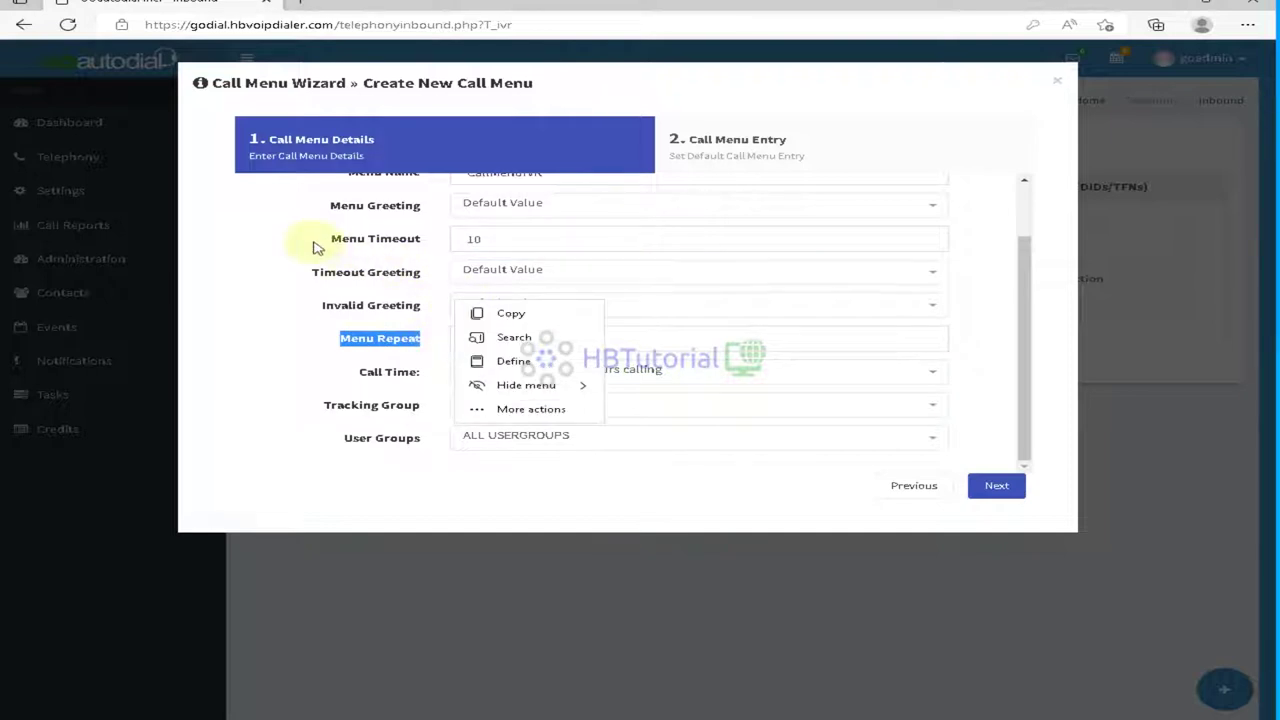
click(286, 347)
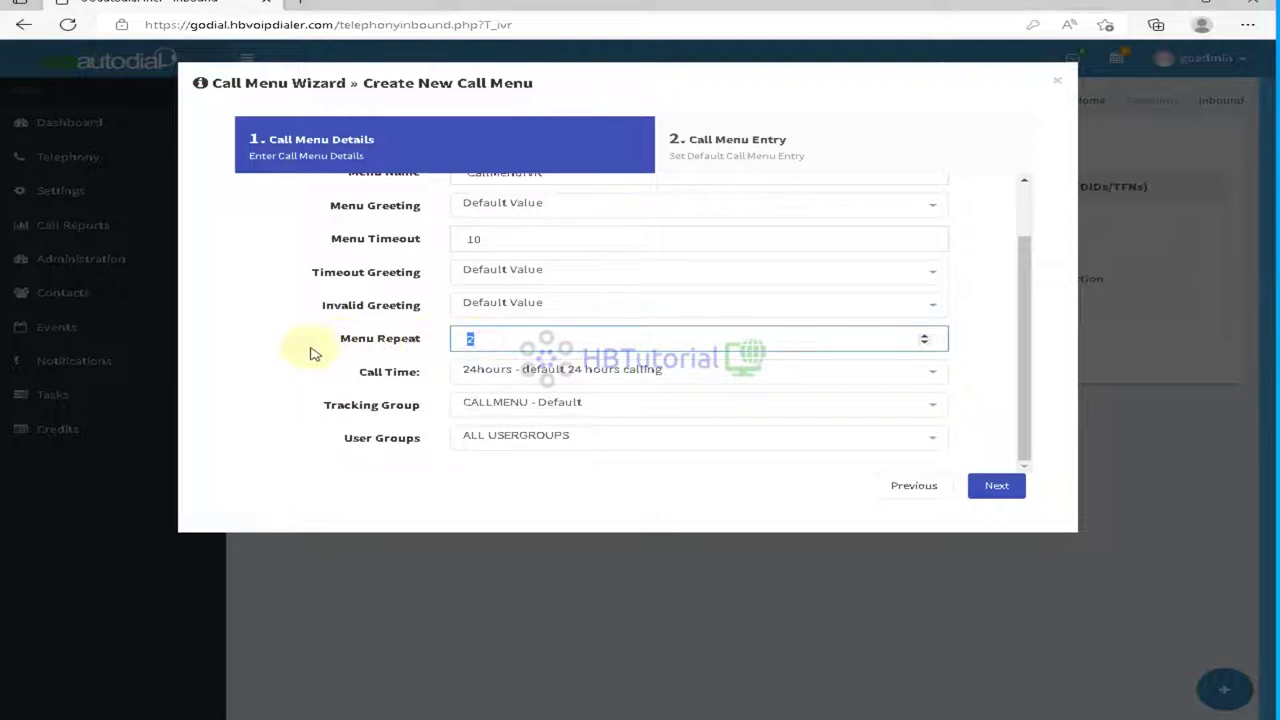
click(434, 477)
Step: Set tracking group to Inbound - Inboundcall, keep ALL USERGROUPS, and proceed to Call Menu Entry
click(525, 410)
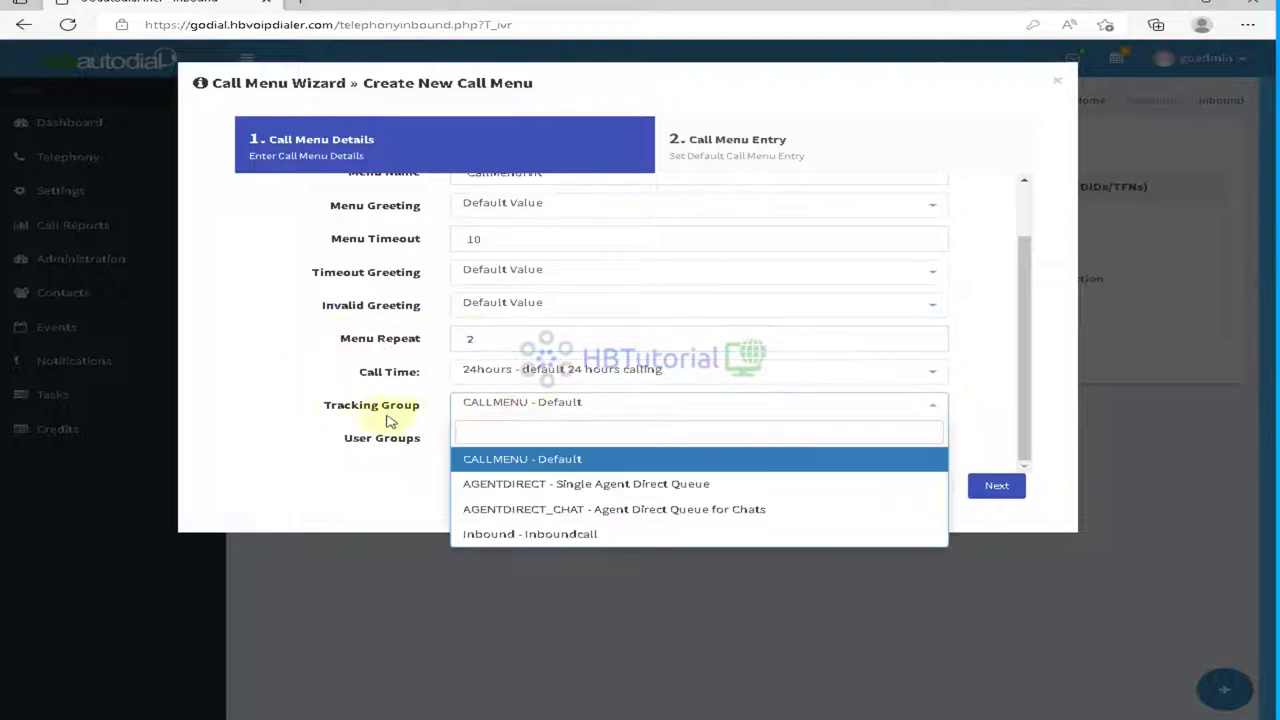
click(568, 534)
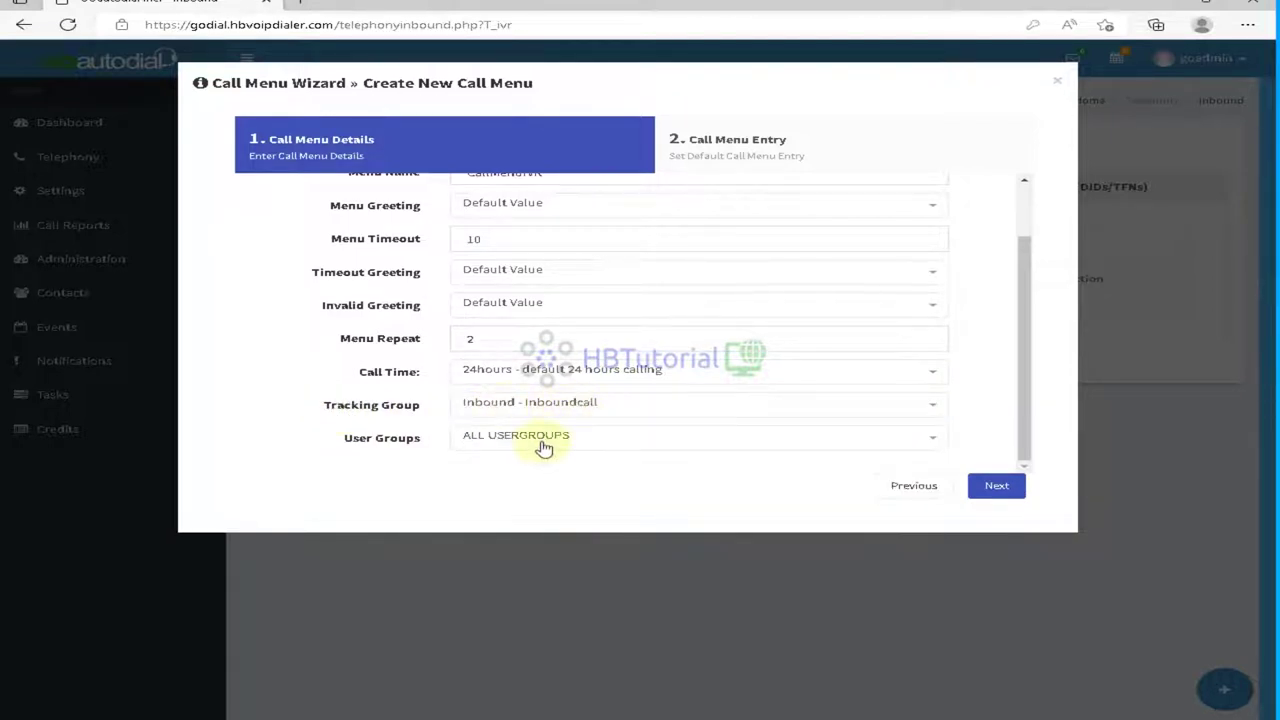
click(543, 443)
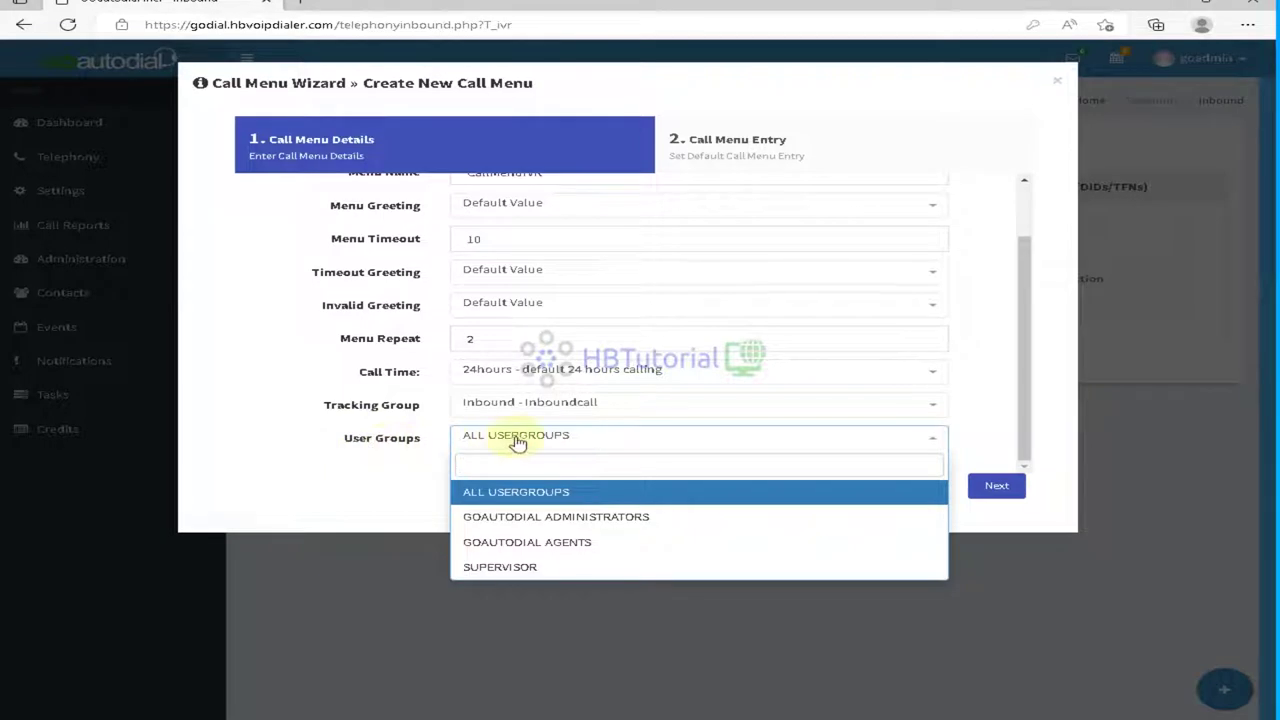
click(517, 440)
click(552, 441)
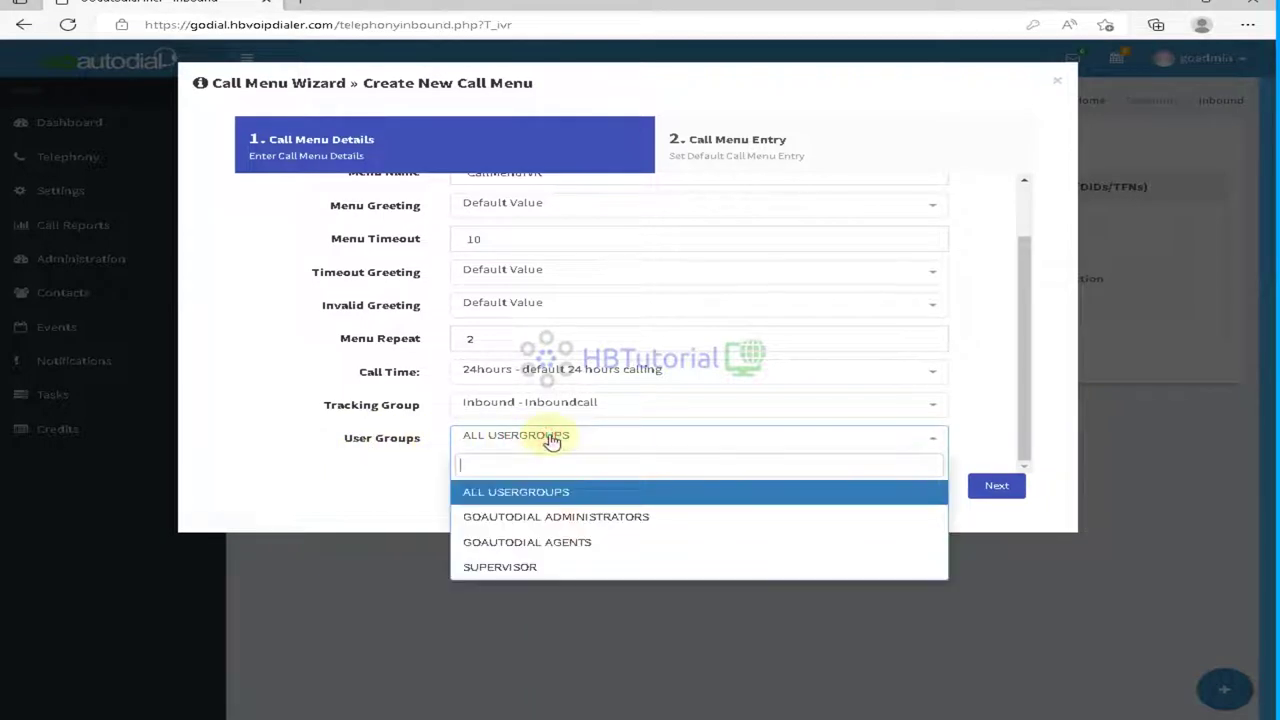
click(612, 542)
click(556, 442)
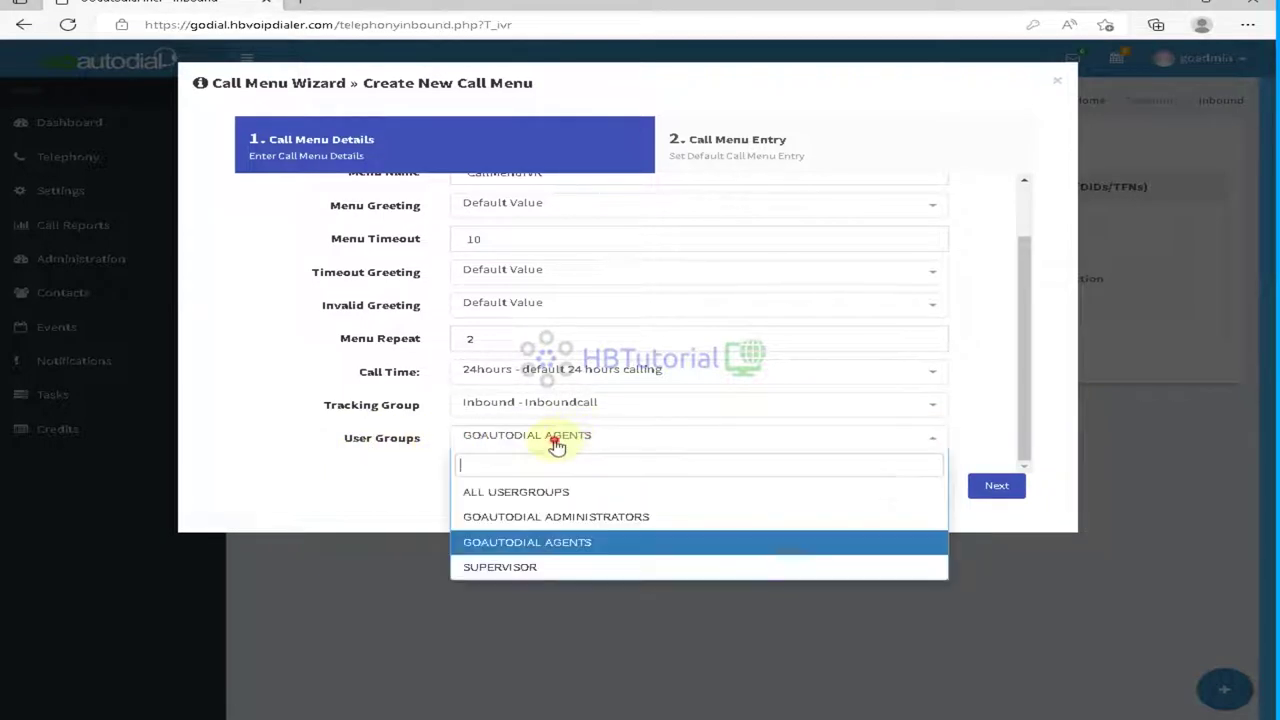
click(540, 492)
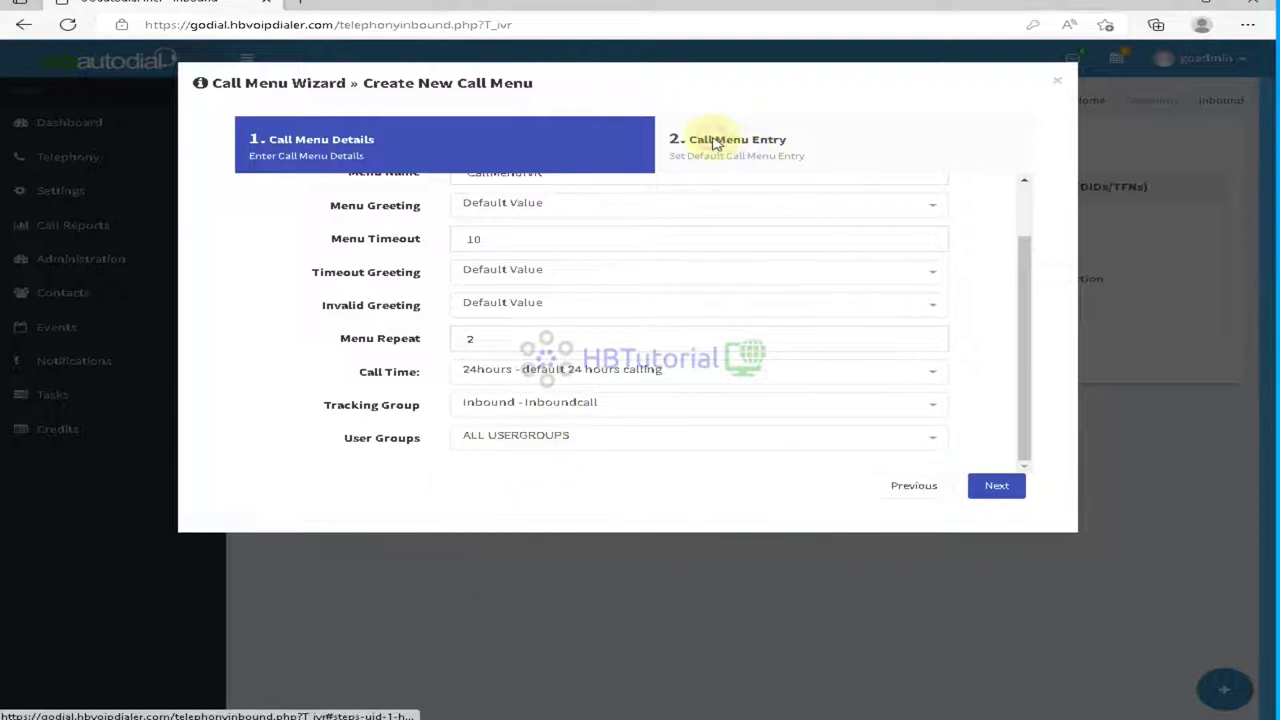
scroll(766, 331, up, 2)
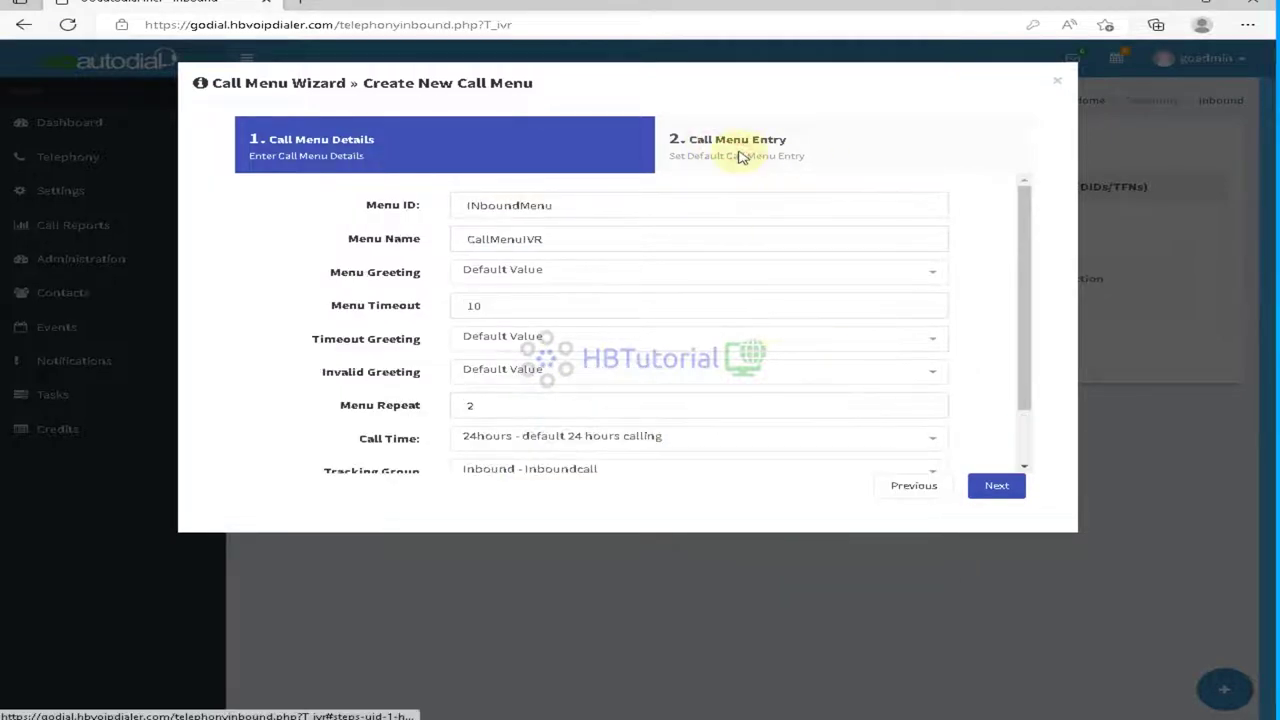
click(992, 486)
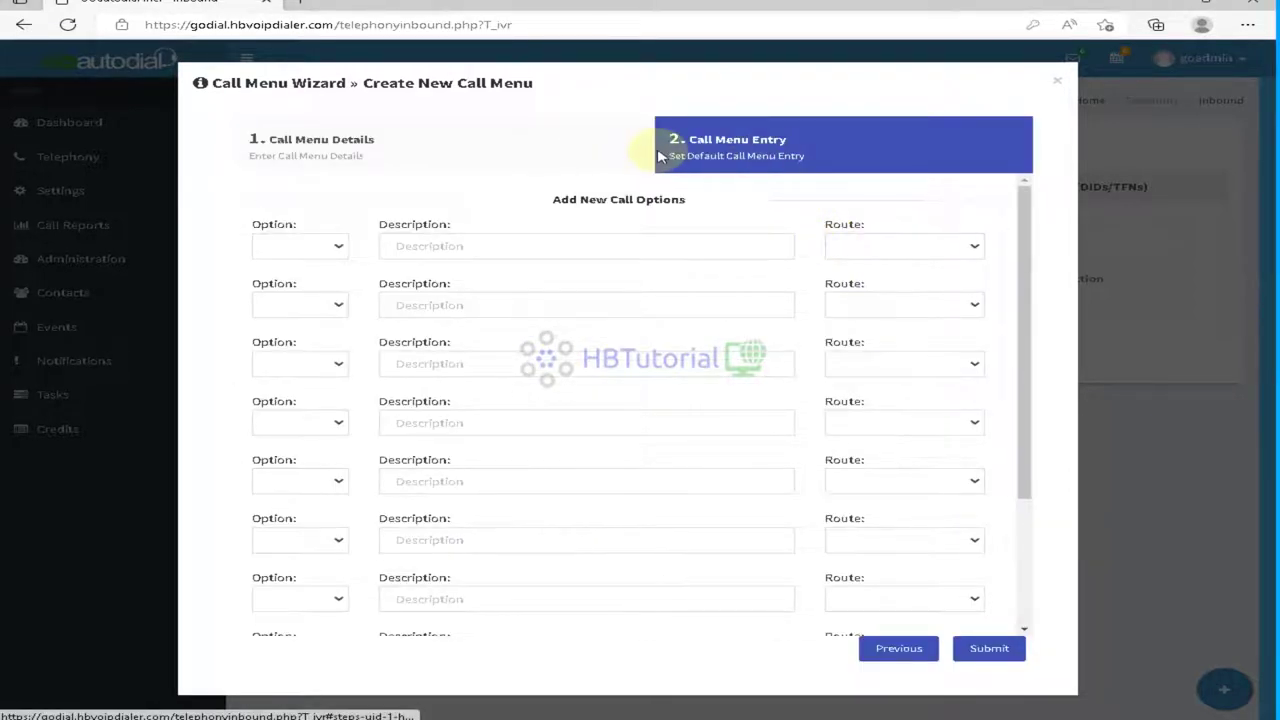
Step: Make call option 1 'Sales' and route it to the Inbound - Inboundcall in-group
click(314, 246)
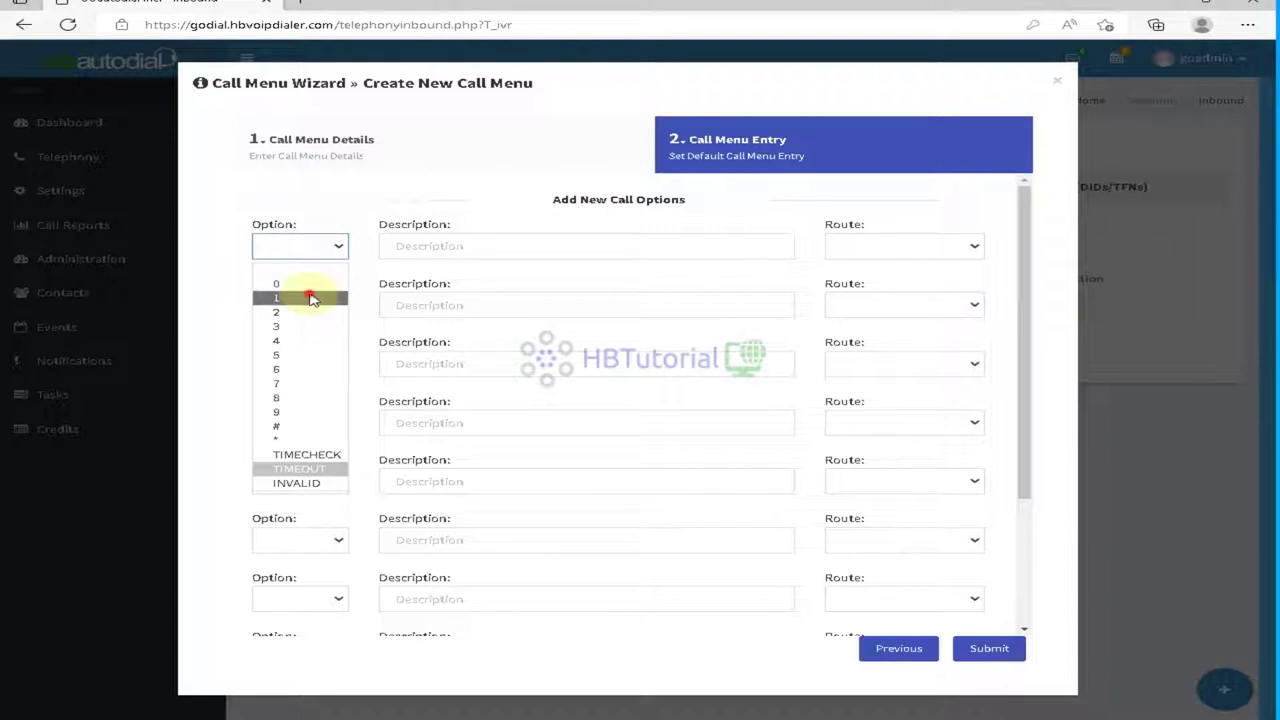
click(310, 298)
click(493, 246)
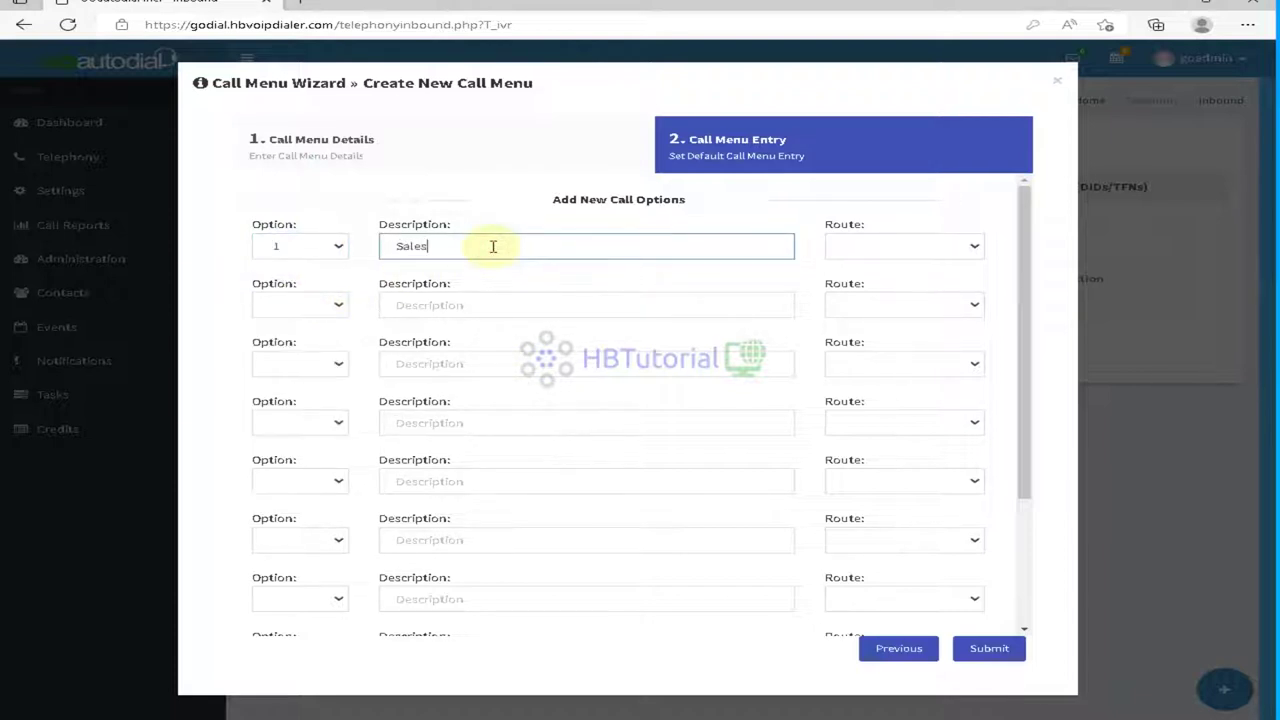
click(904, 254)
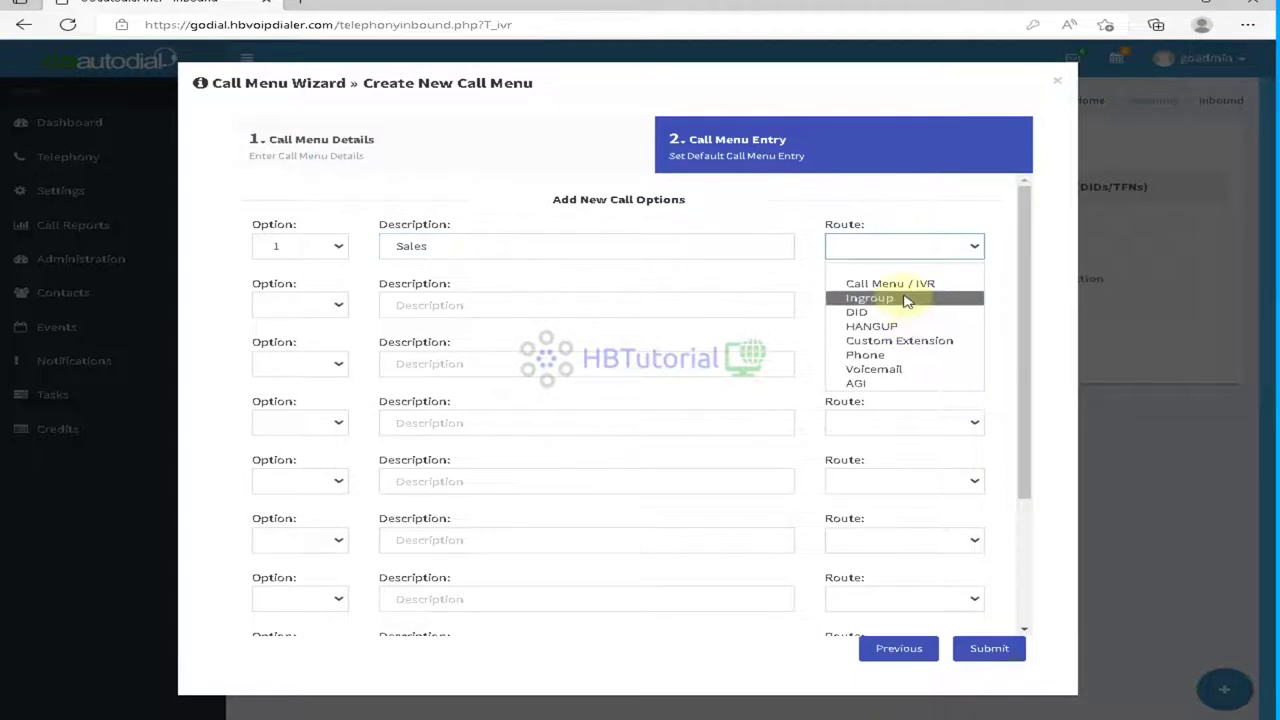
click(906, 299)
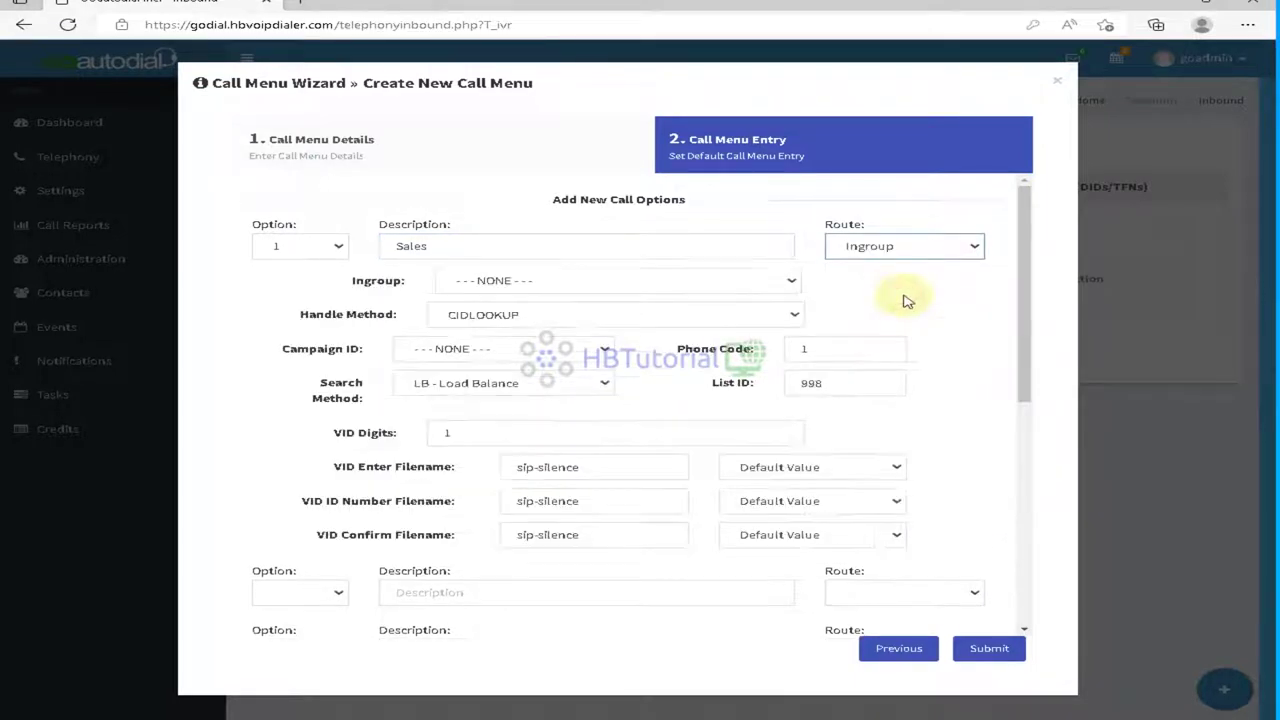
click(622, 281)
click(538, 350)
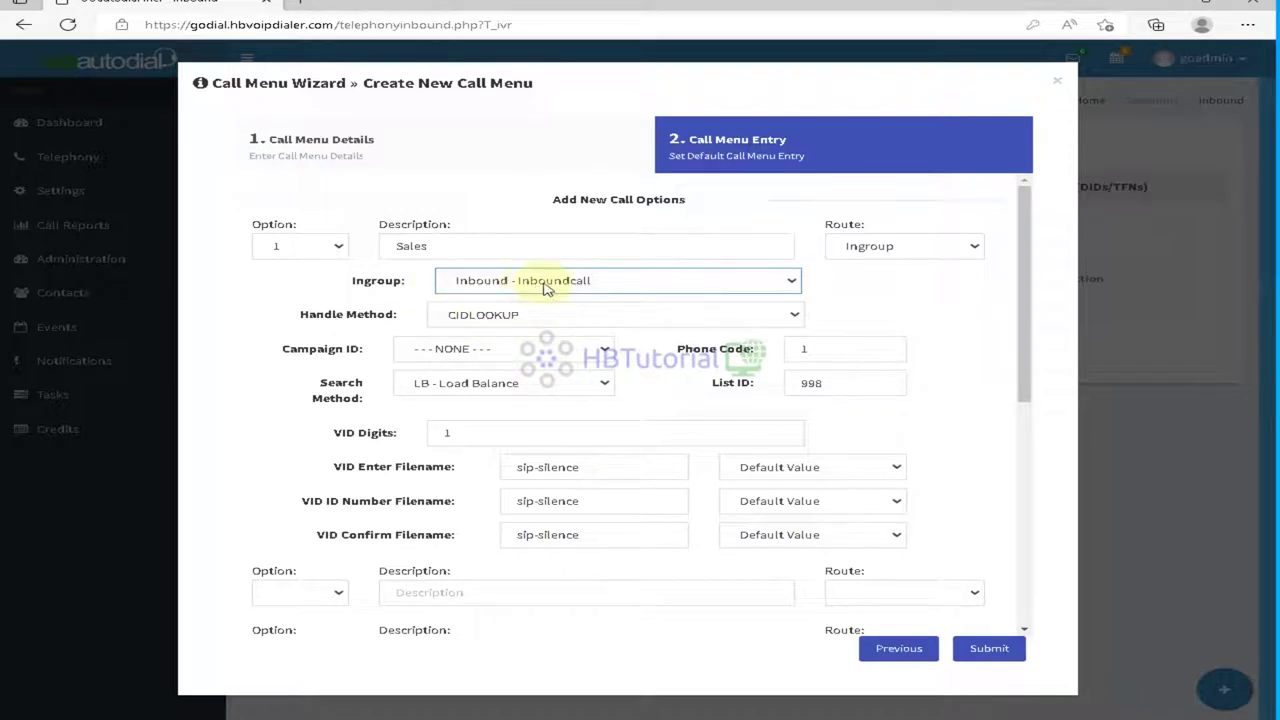
Step: Give option 1 CIDLOOKUP handling and campaign 42228641 - MainCampaign, and review the phone code
click(643, 314)
click(530, 351)
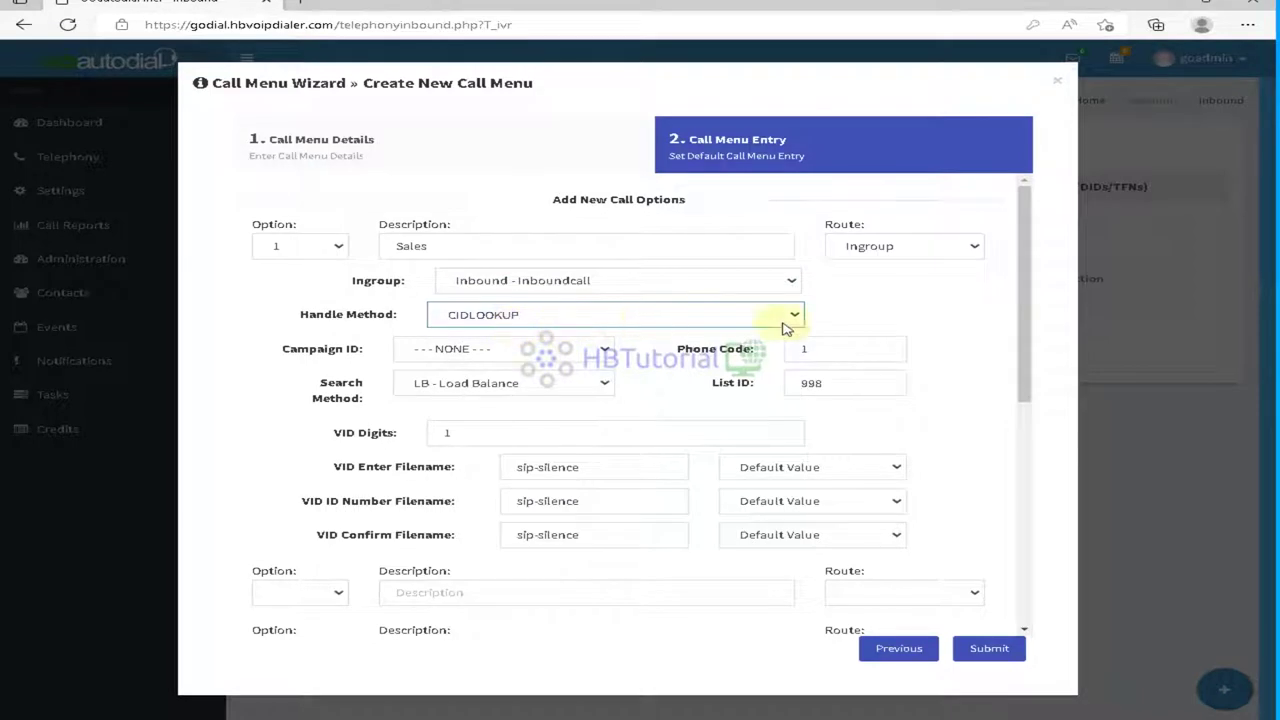
click(478, 352)
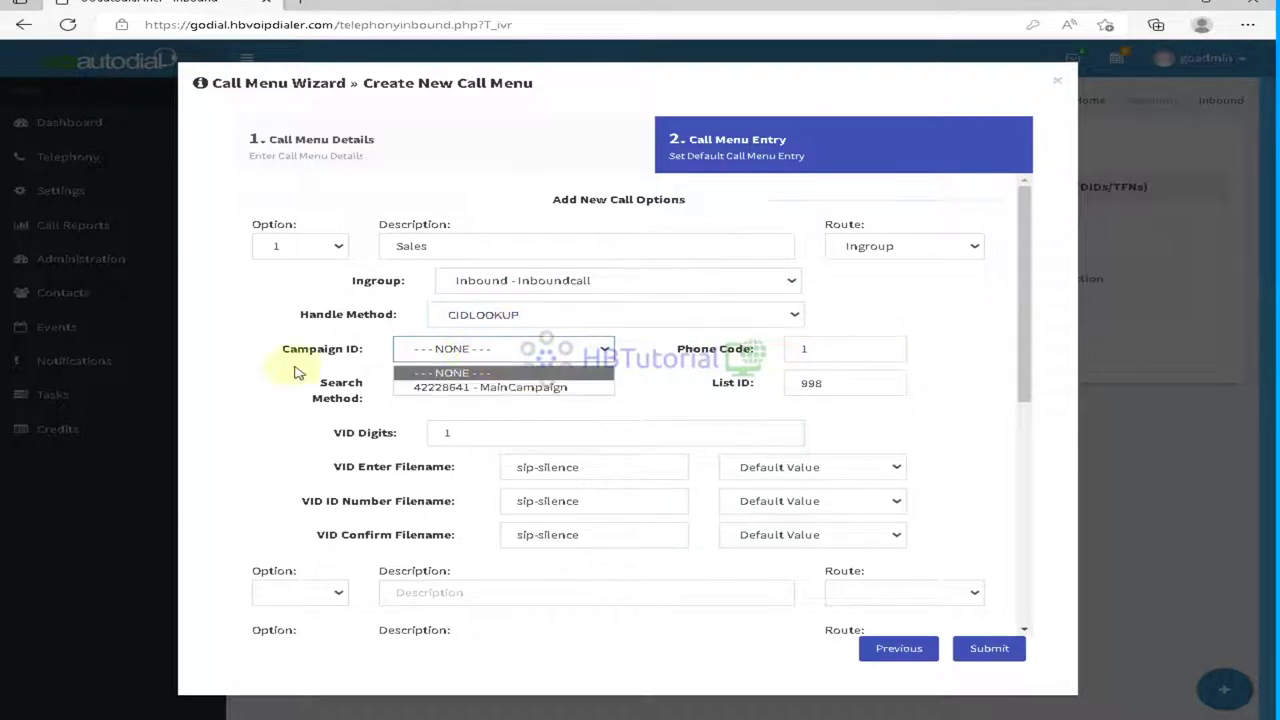
click(512, 388)
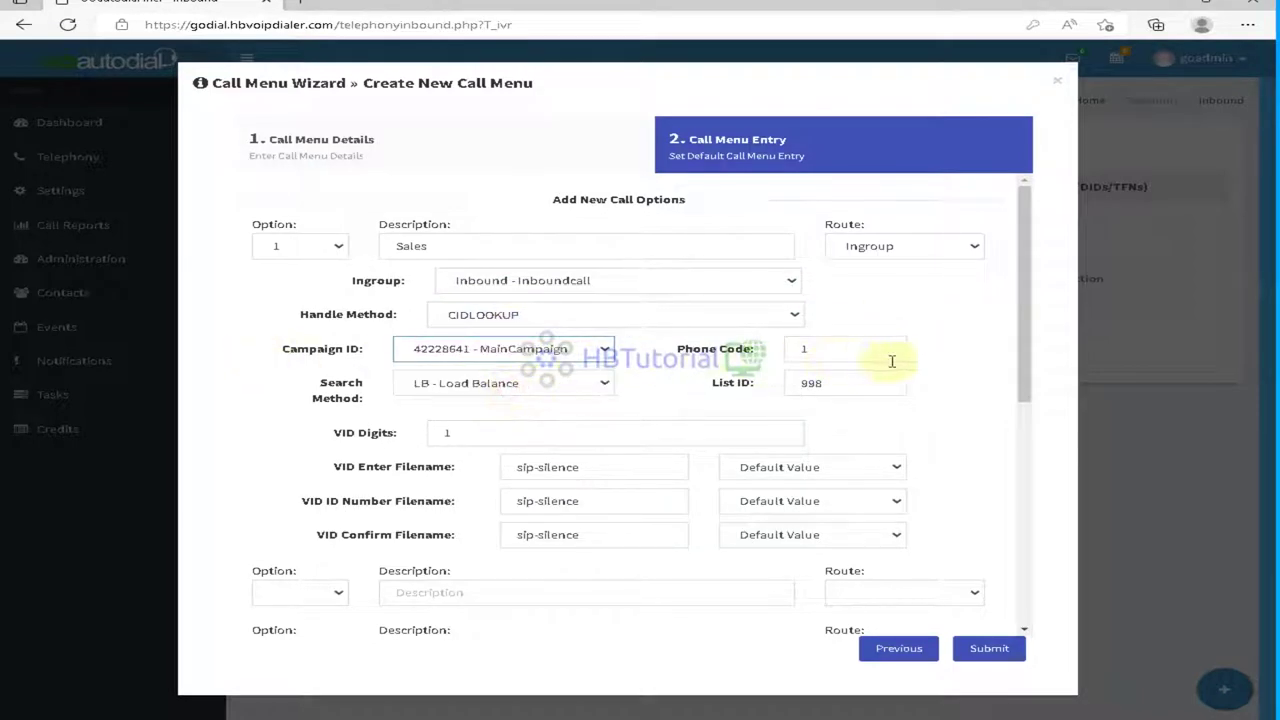
double_click(862, 350)
drag(677, 357, 749, 357)
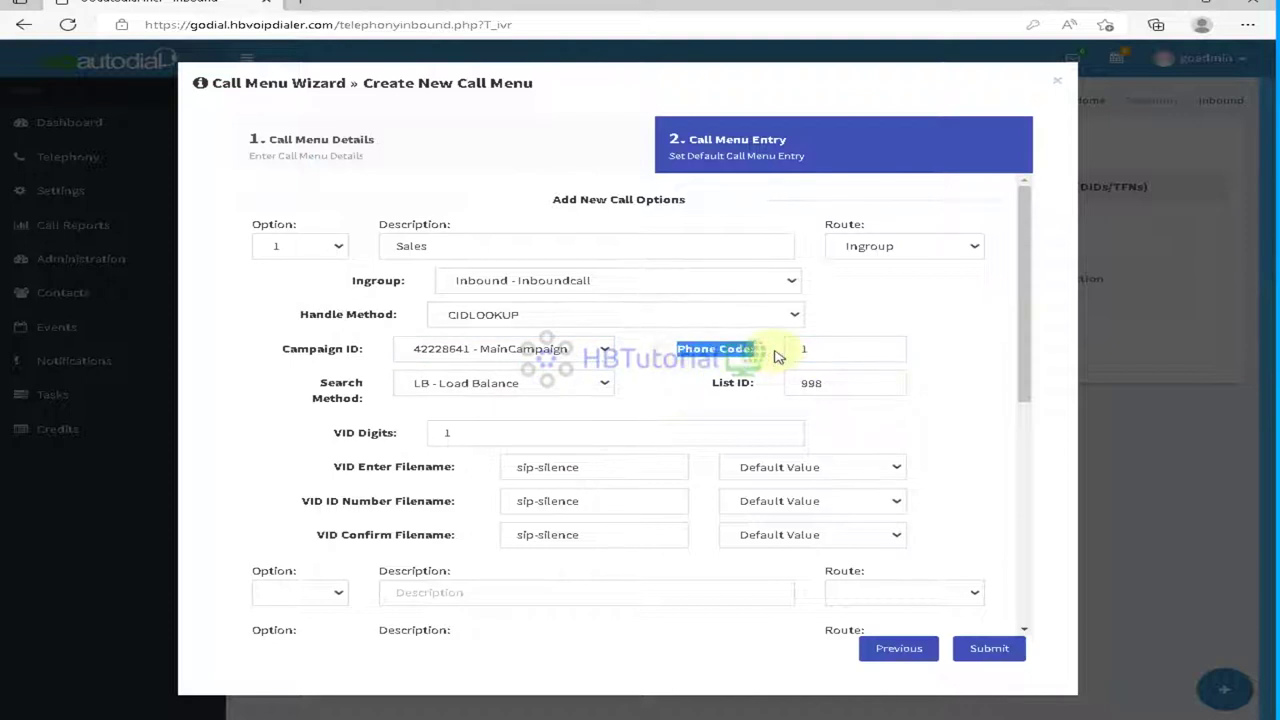
click(827, 348)
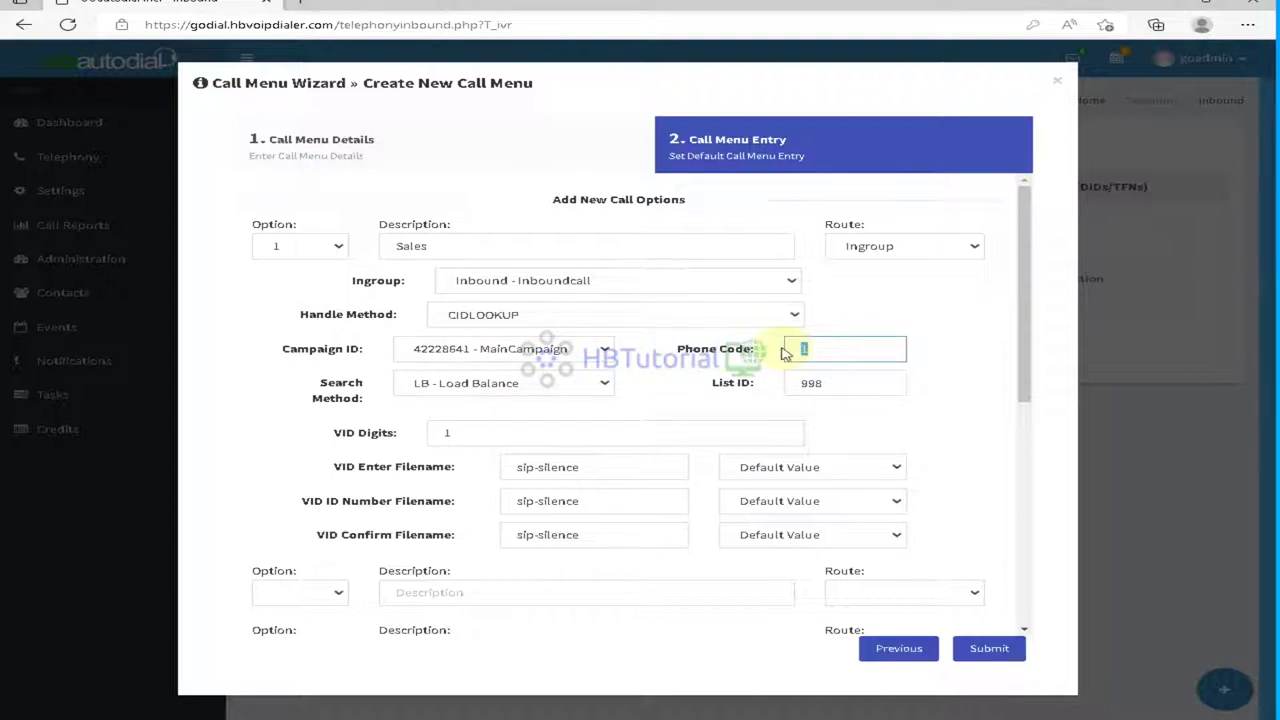
Step: Keep the VID Enter Filename prompt at Default Value
scroll(660, 385, down, 1)
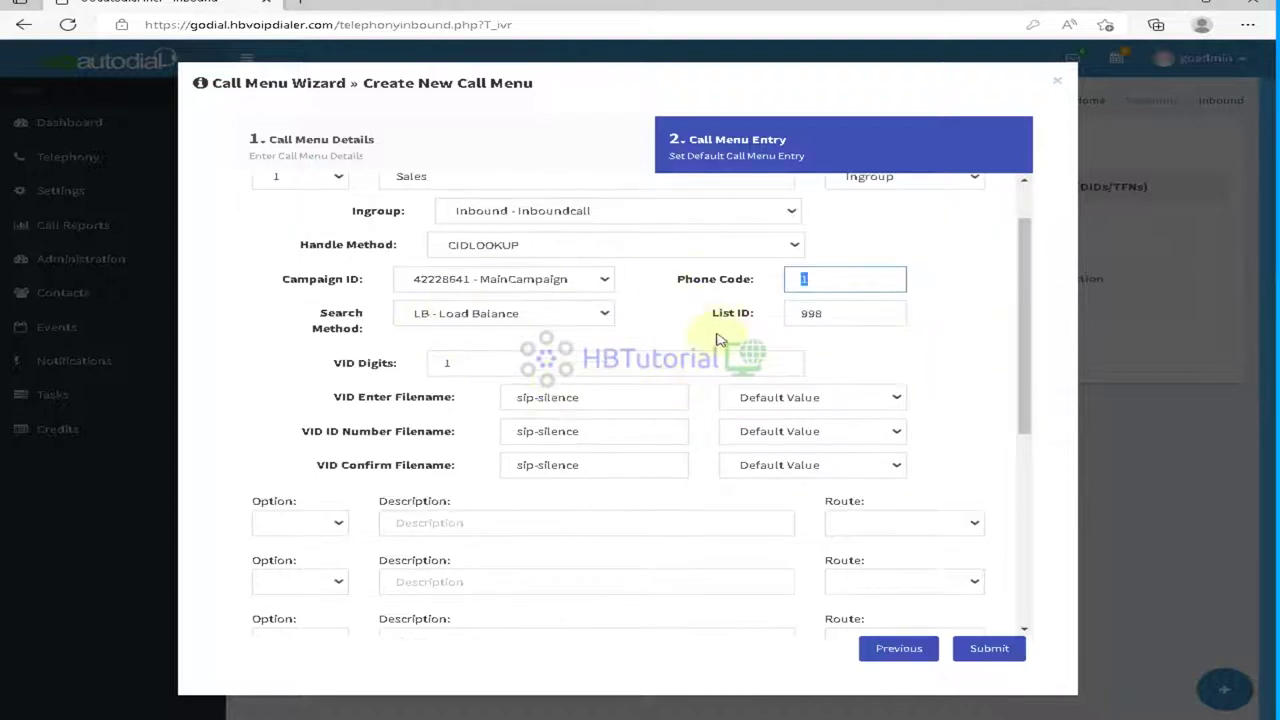
scroll(716, 340, down, 2)
click(835, 258)
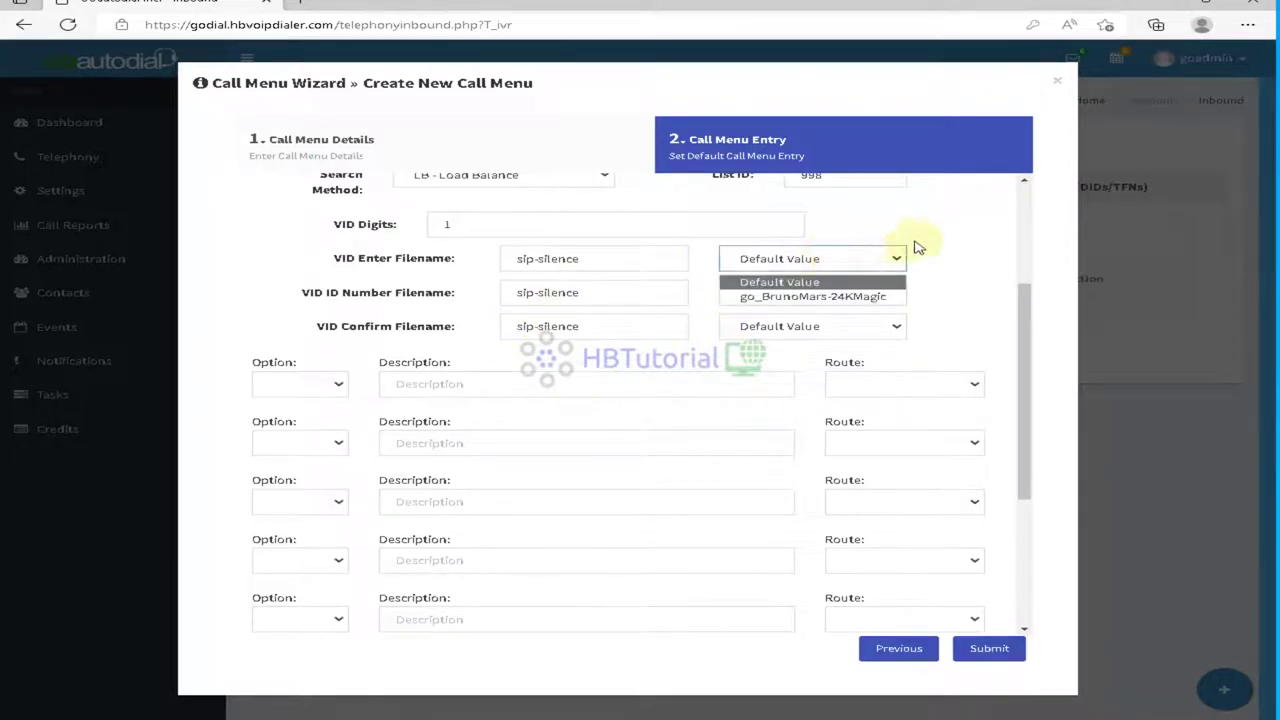
click(943, 236)
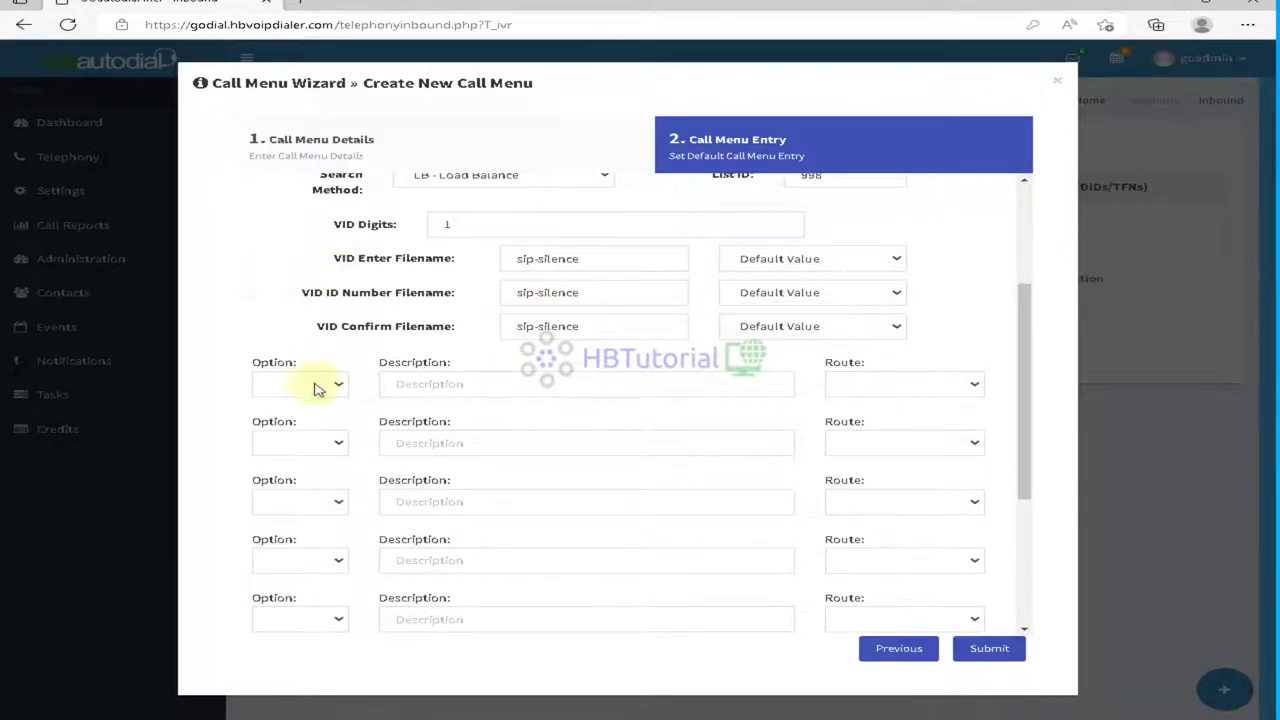
click(322, 383)
Step: Add menu option 2 'Support' routed to the Inbound - Inboundcall in-group
click(298, 451)
click(463, 380)
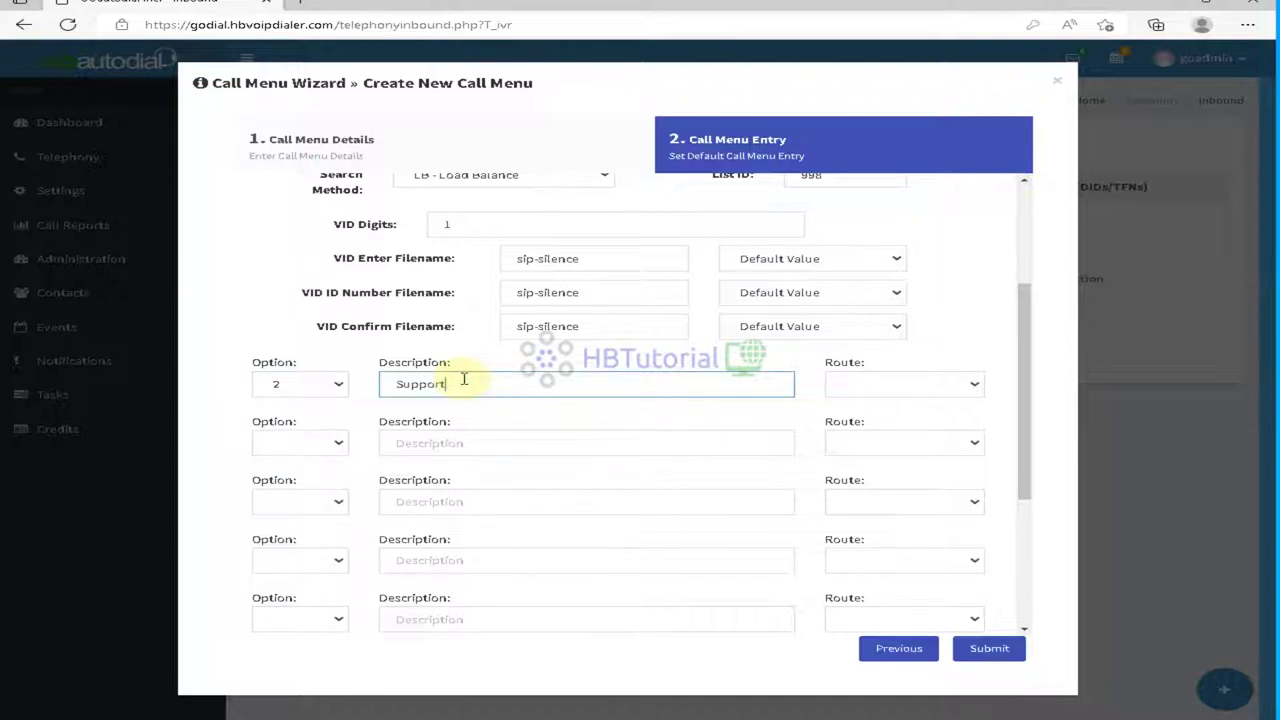
click(897, 384)
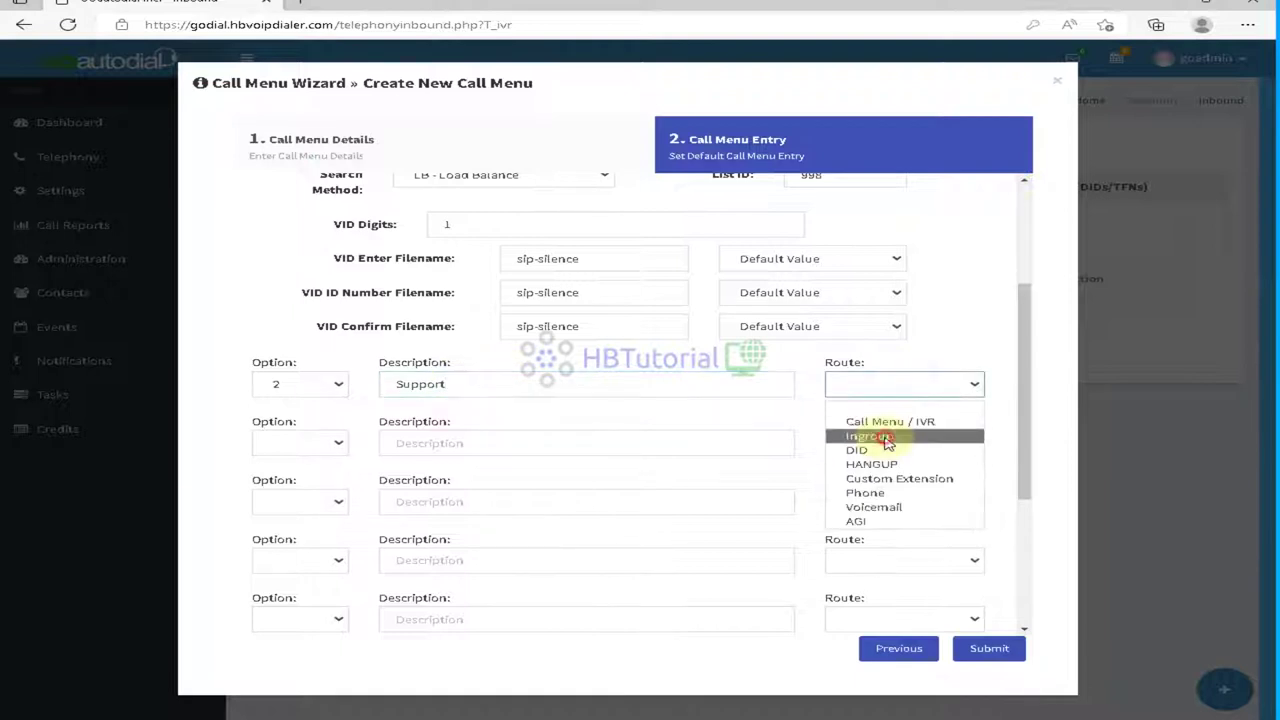
click(886, 438)
click(542, 421)
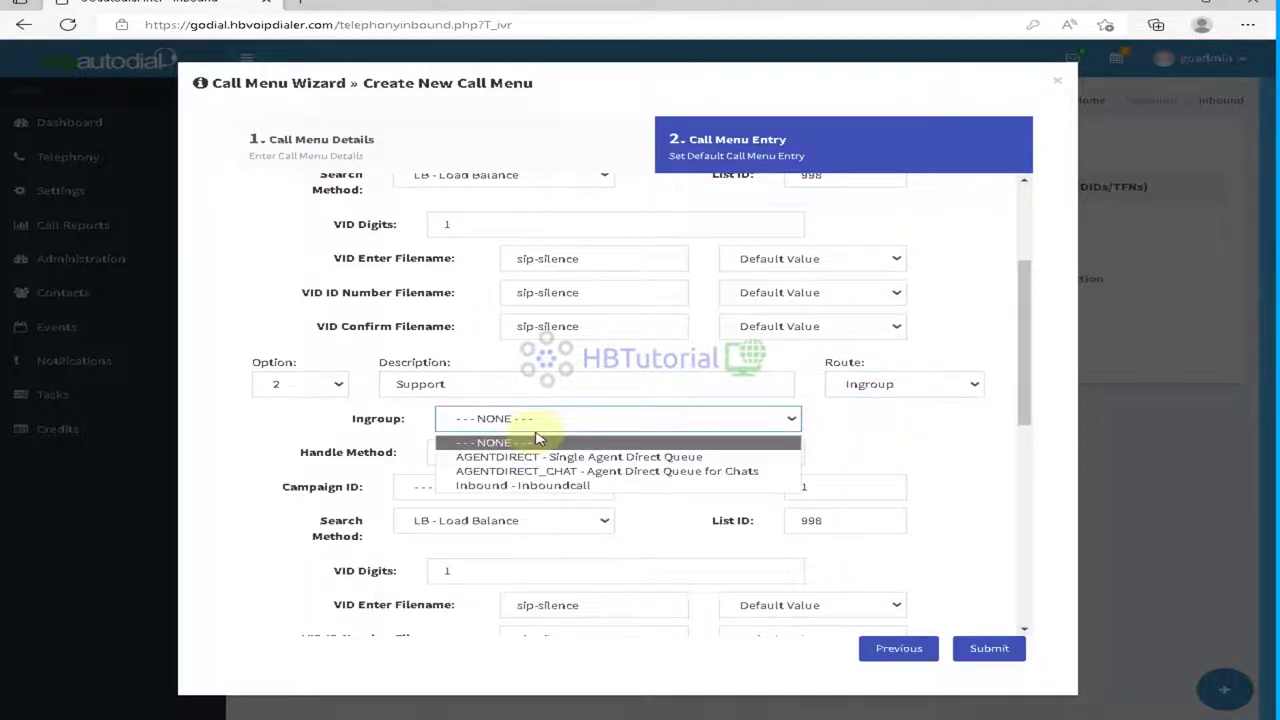
click(556, 488)
Step: Attach option 2 to campaign 42228641 - MainCampaign and keep List ID 998
scroll(610, 492, down, 1)
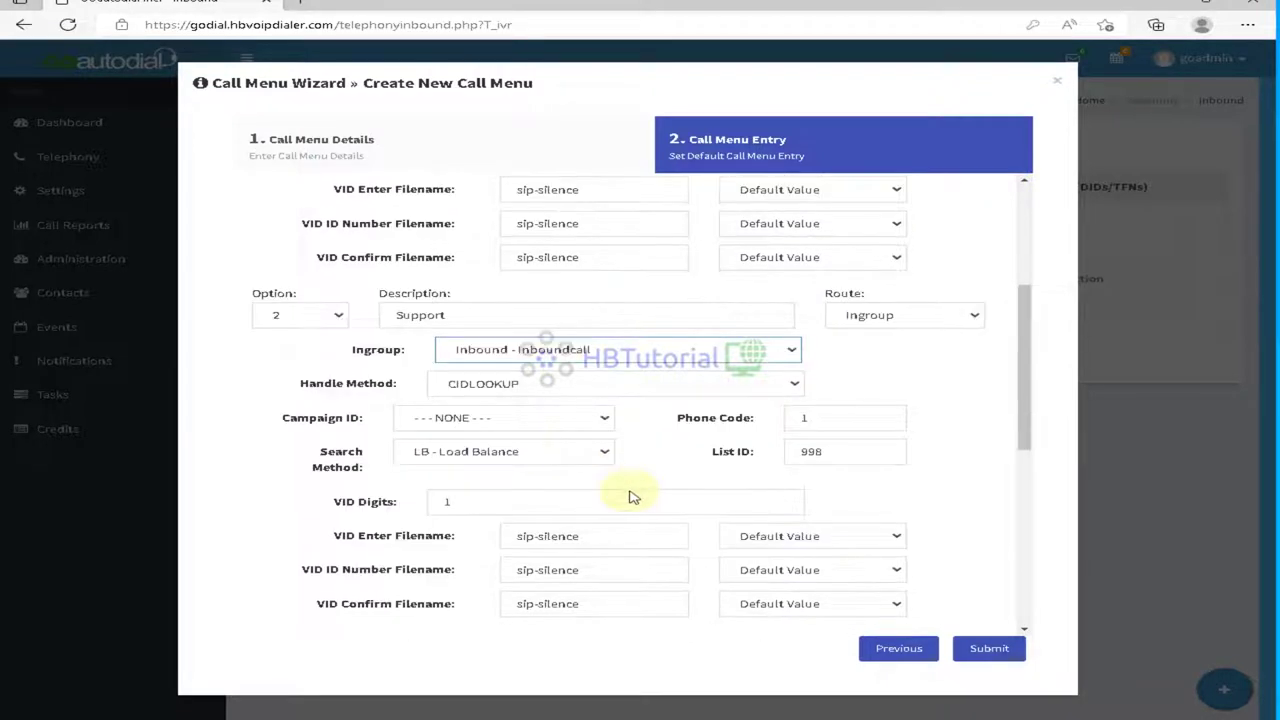
click(555, 416)
click(514, 456)
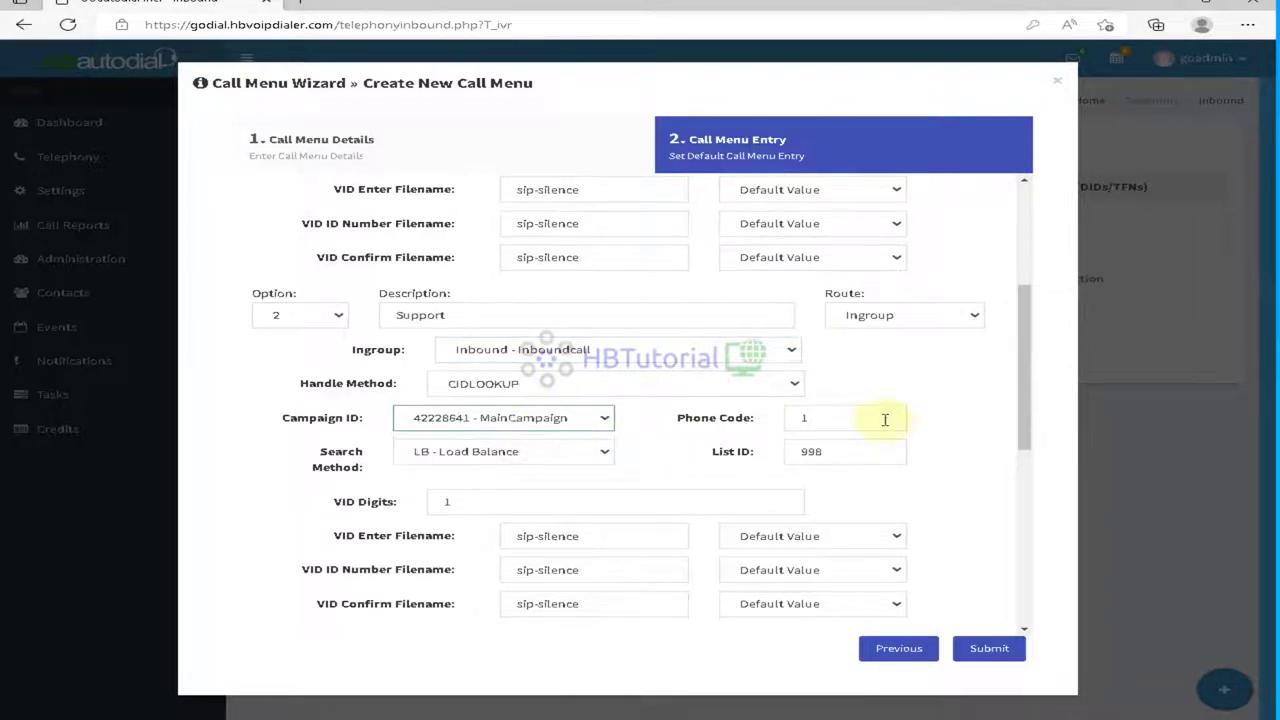
scroll(960, 435, down, 2)
double_click(852, 313)
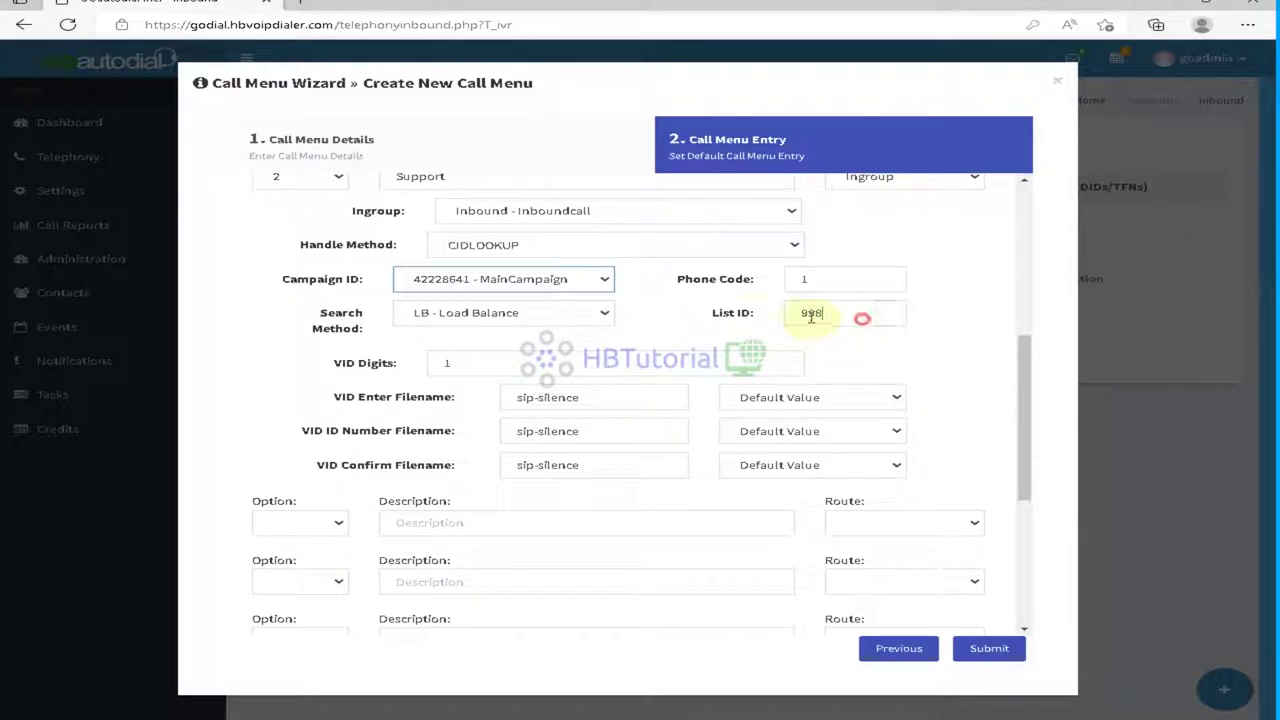
drag(693, 320, 753, 320)
double_click(851, 313)
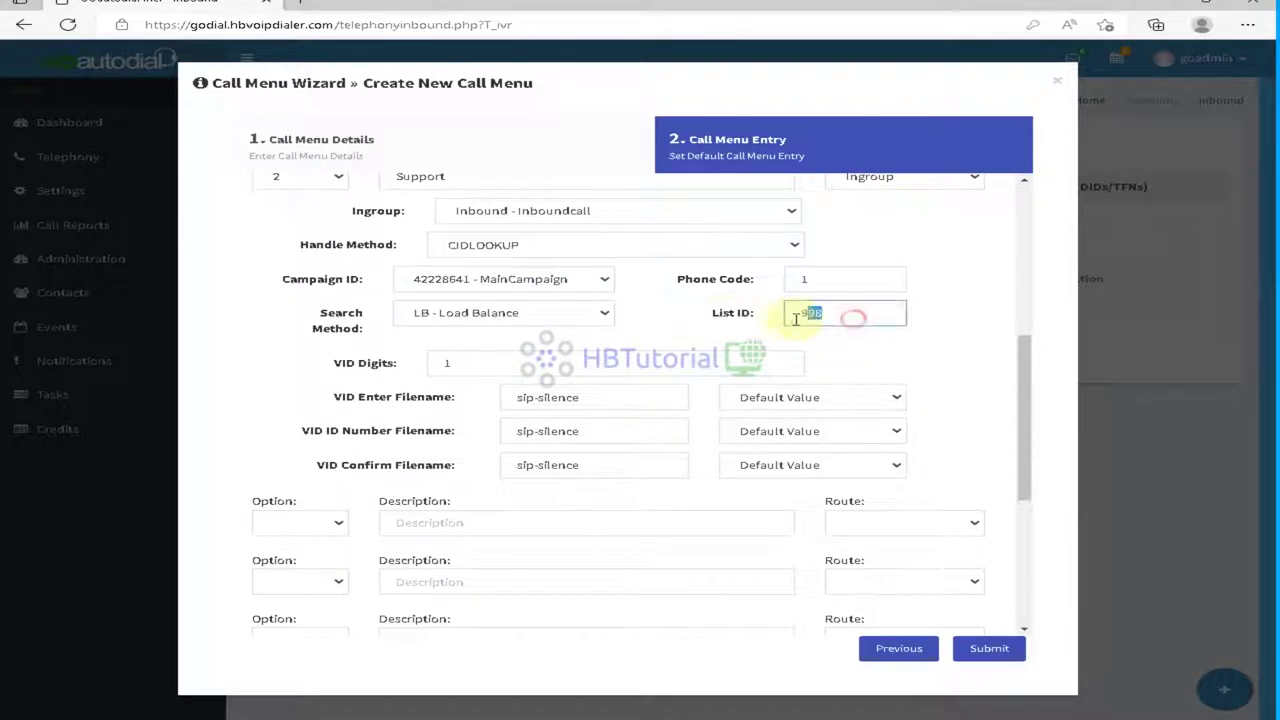
scroll(828, 303, down, 2)
scroll(829, 303, up, 3)
click(855, 390)
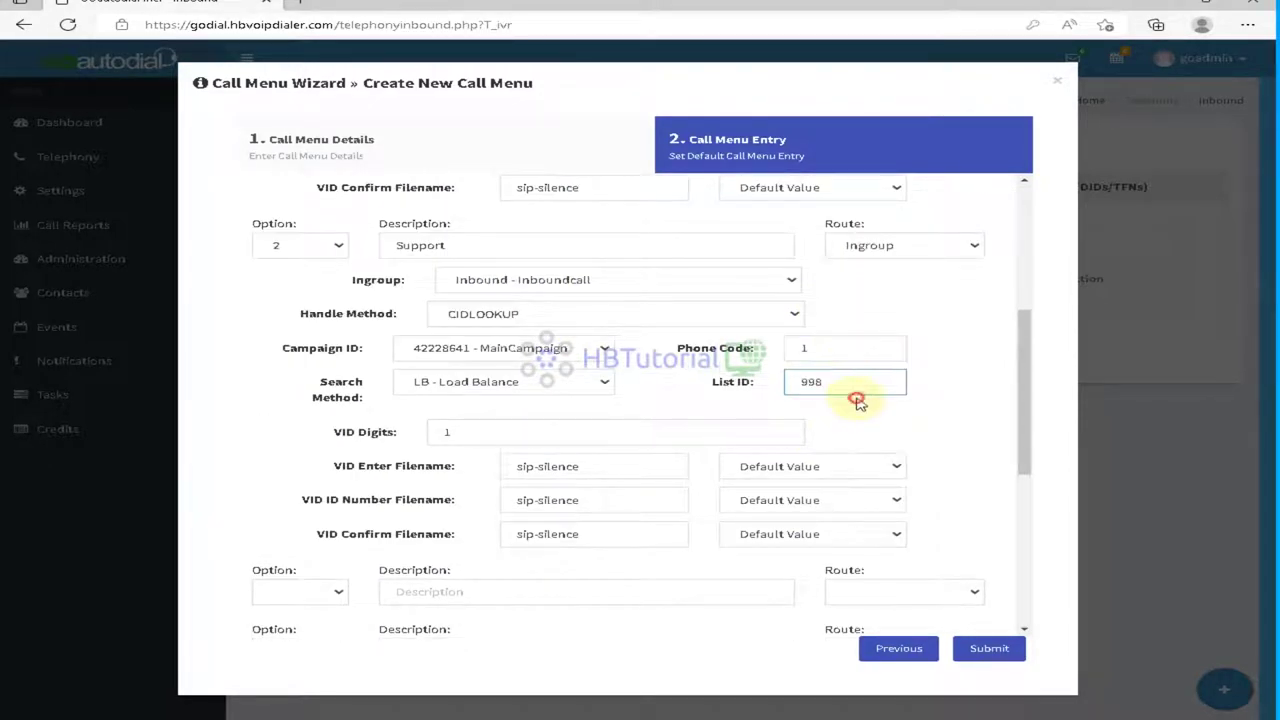
scroll(853, 420, up, 3)
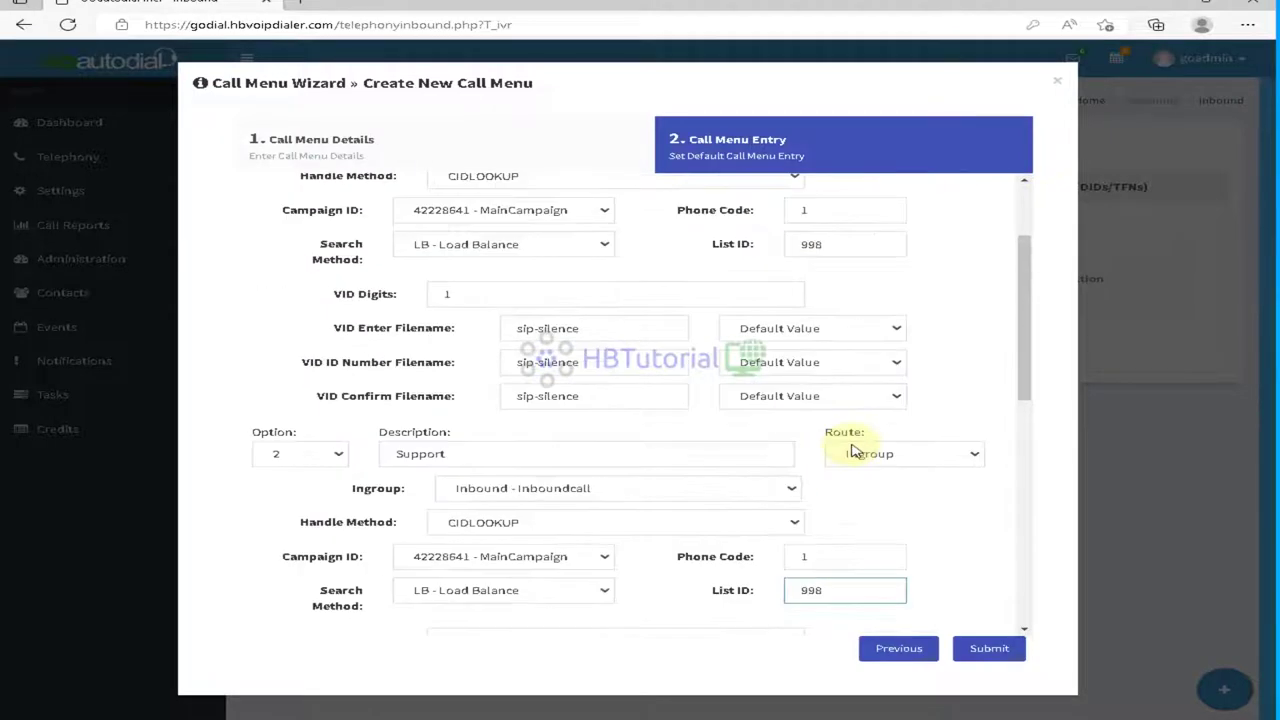
scroll(760, 476, down, 5)
scroll(728, 468, down, 3)
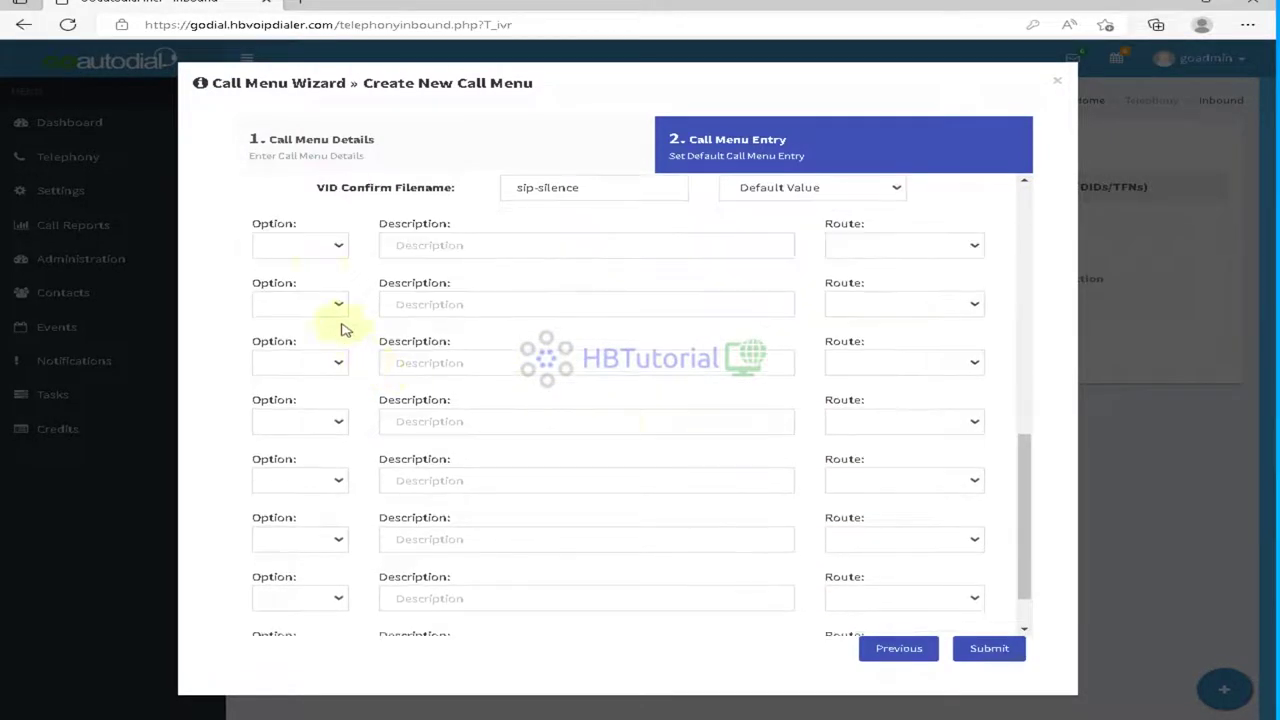
Step: Add menu option 3 and replace its Accounting description with Billing
click(323, 251)
click(295, 326)
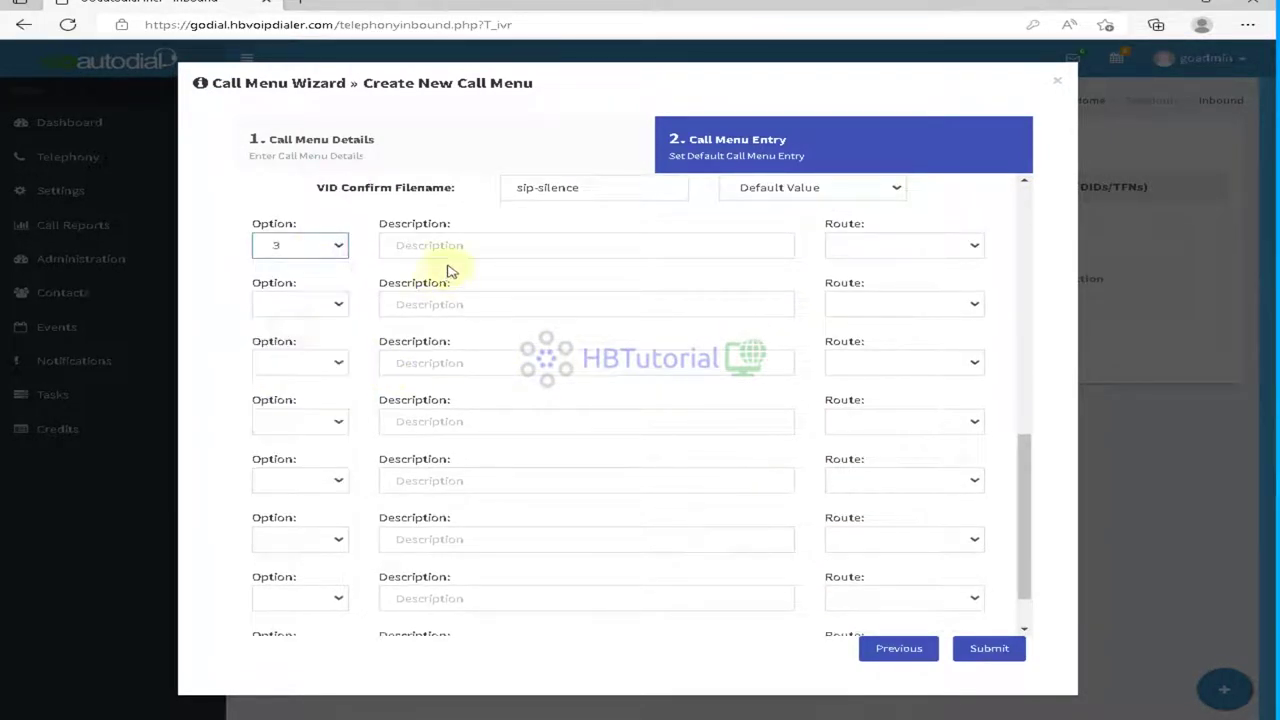
click(454, 247)
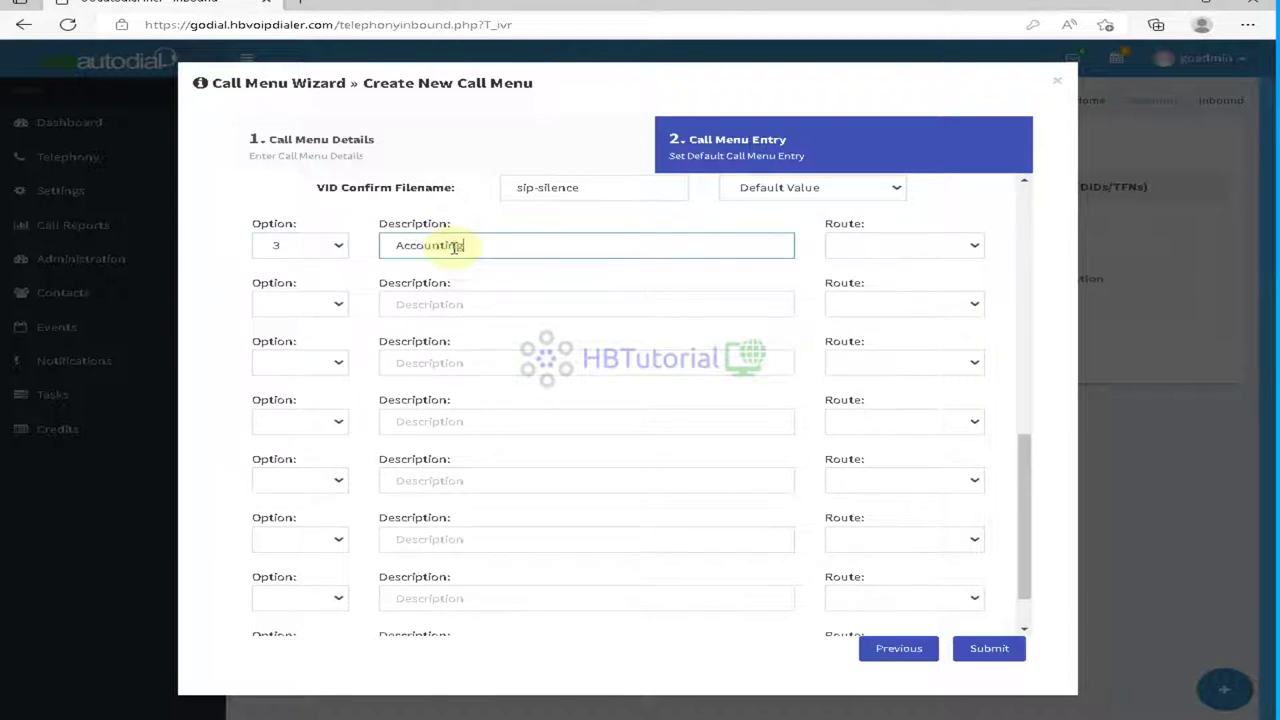
drag(485, 246, 256, 263)
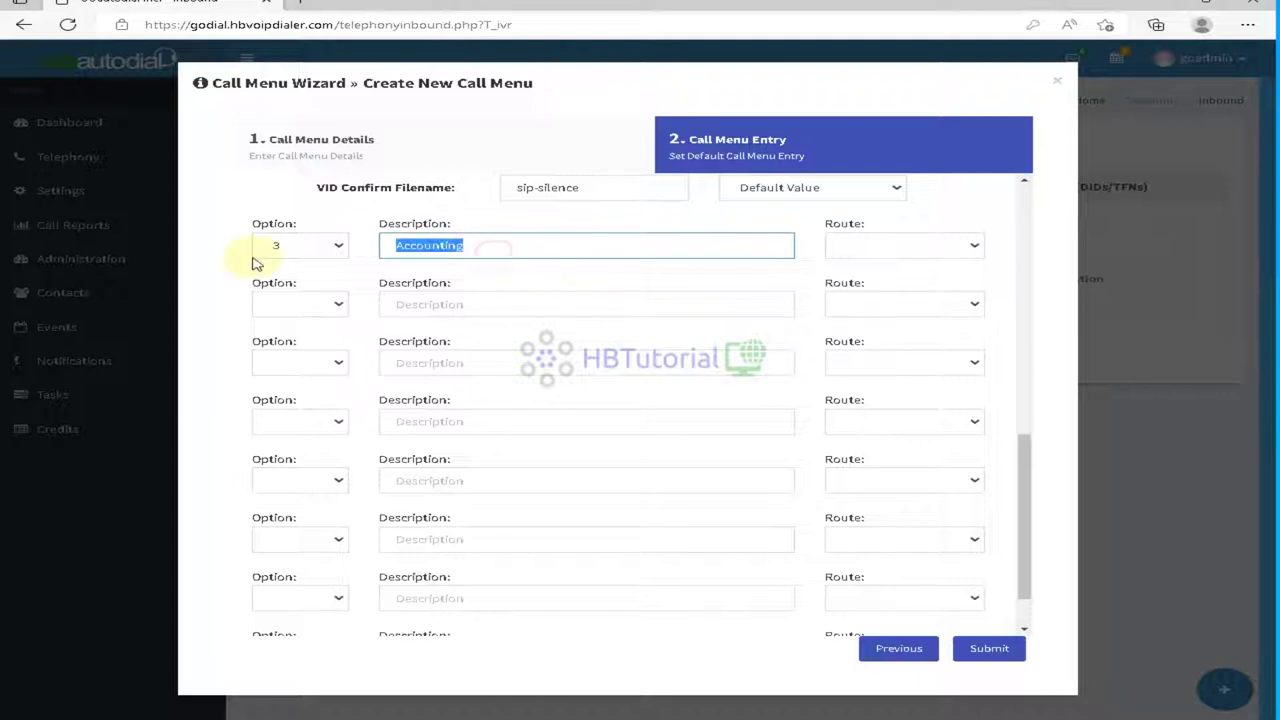
text(Billing)
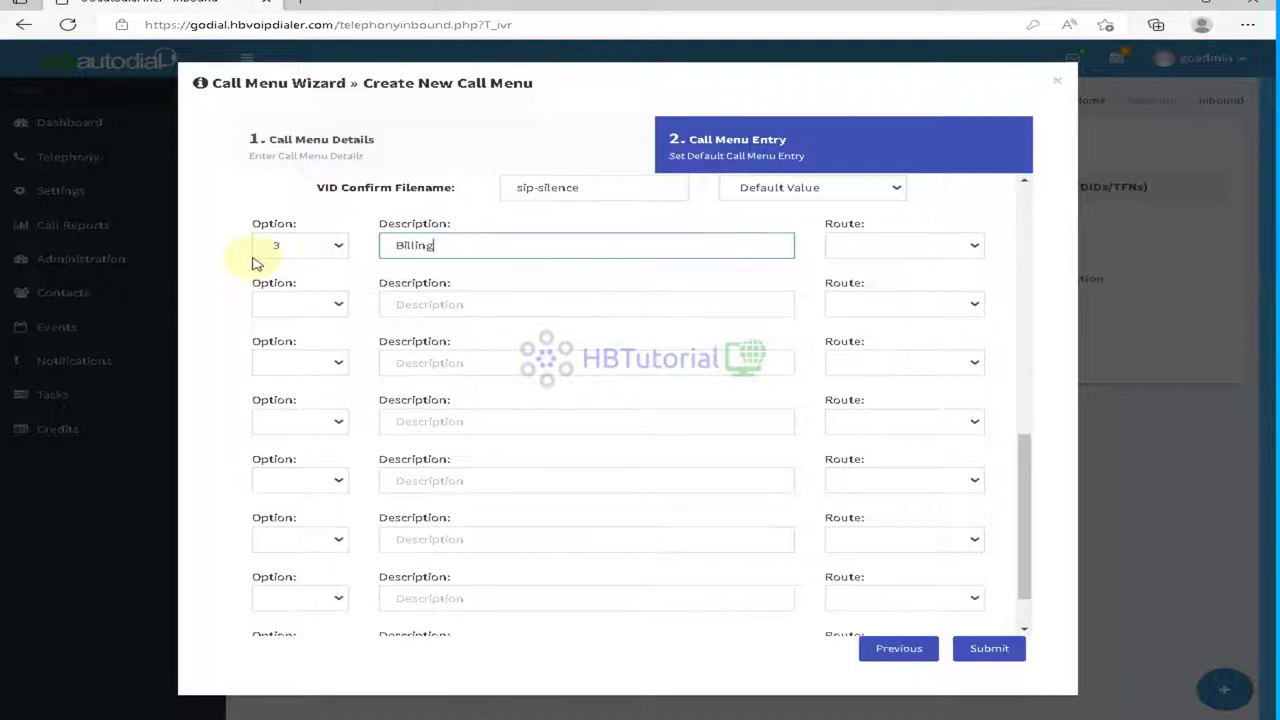
Step: Route option 3 to the Inbound - Inboundcall in-group with CIDLOOKUP and MainCampaign
click(905, 247)
click(871, 294)
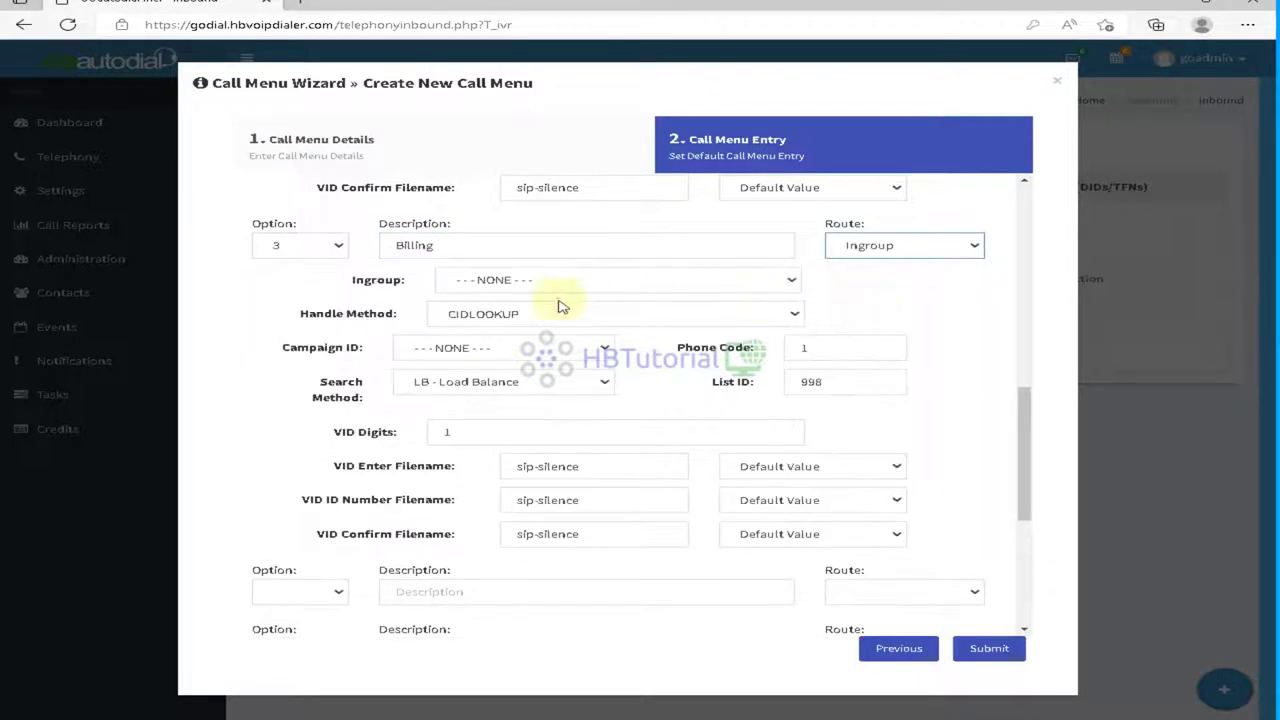
click(531, 280)
click(530, 348)
click(505, 315)
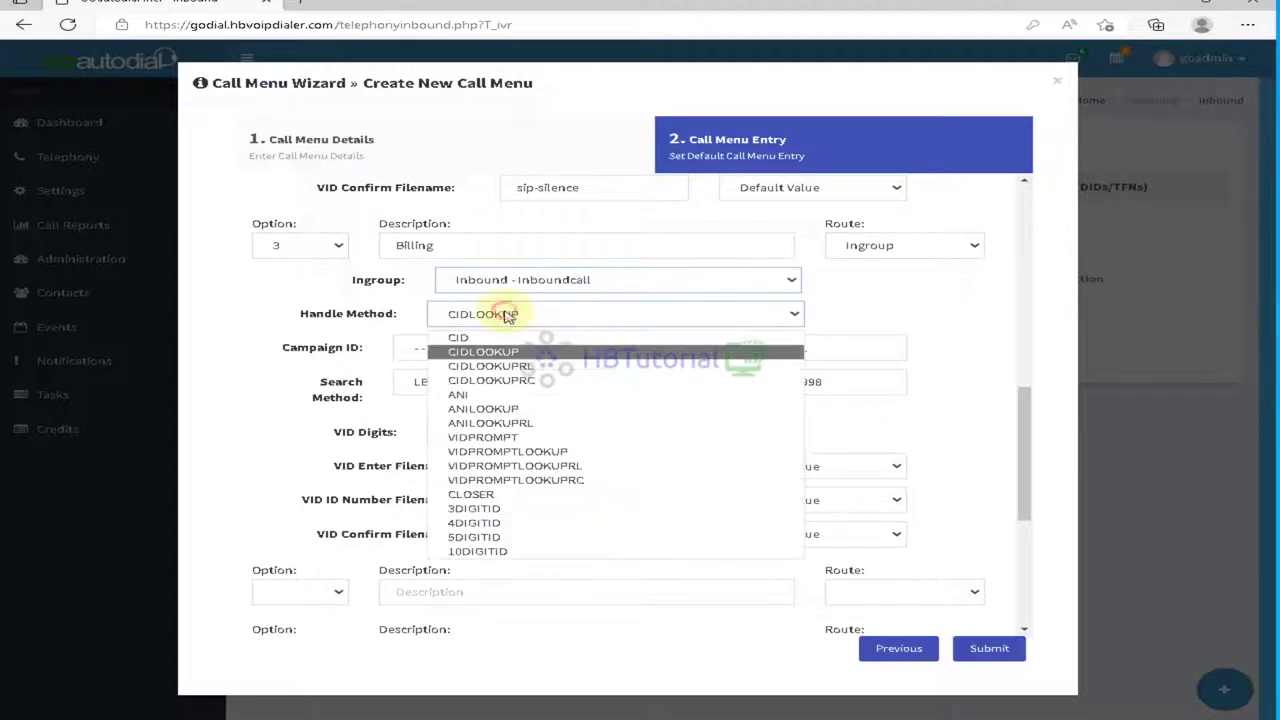
click(510, 316)
click(514, 347)
click(486, 380)
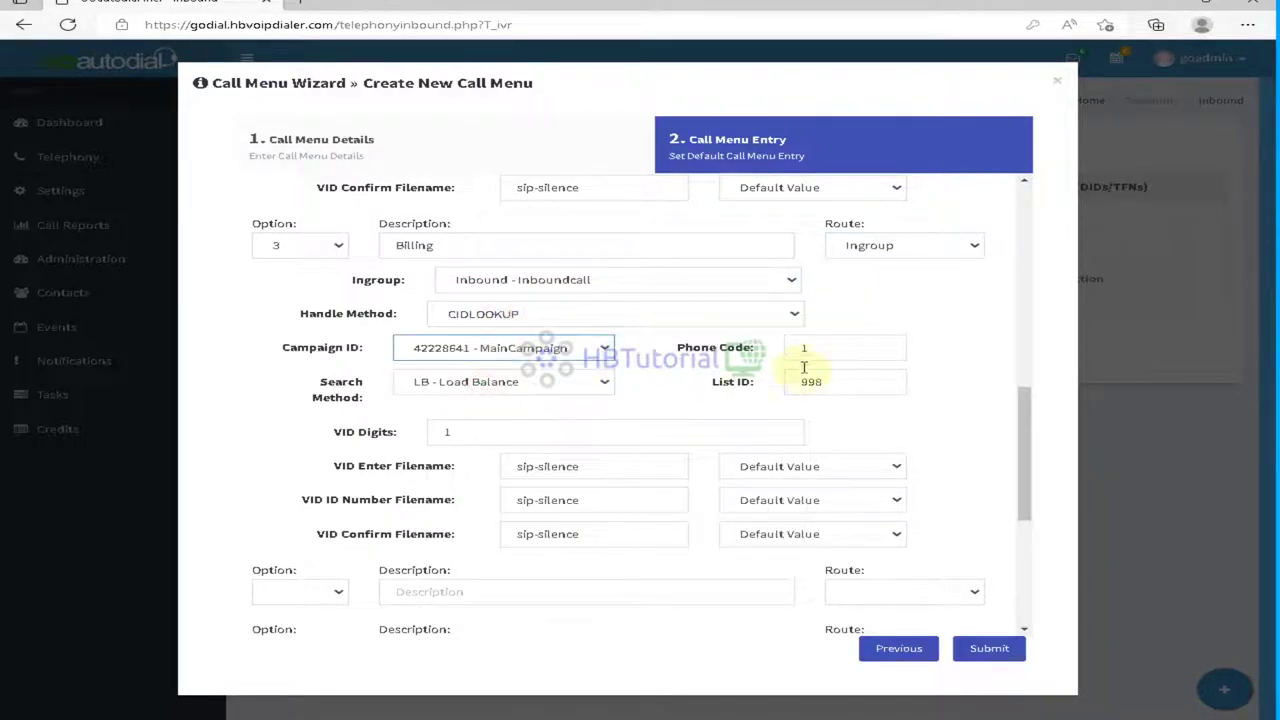
scroll(790, 368, down, 2)
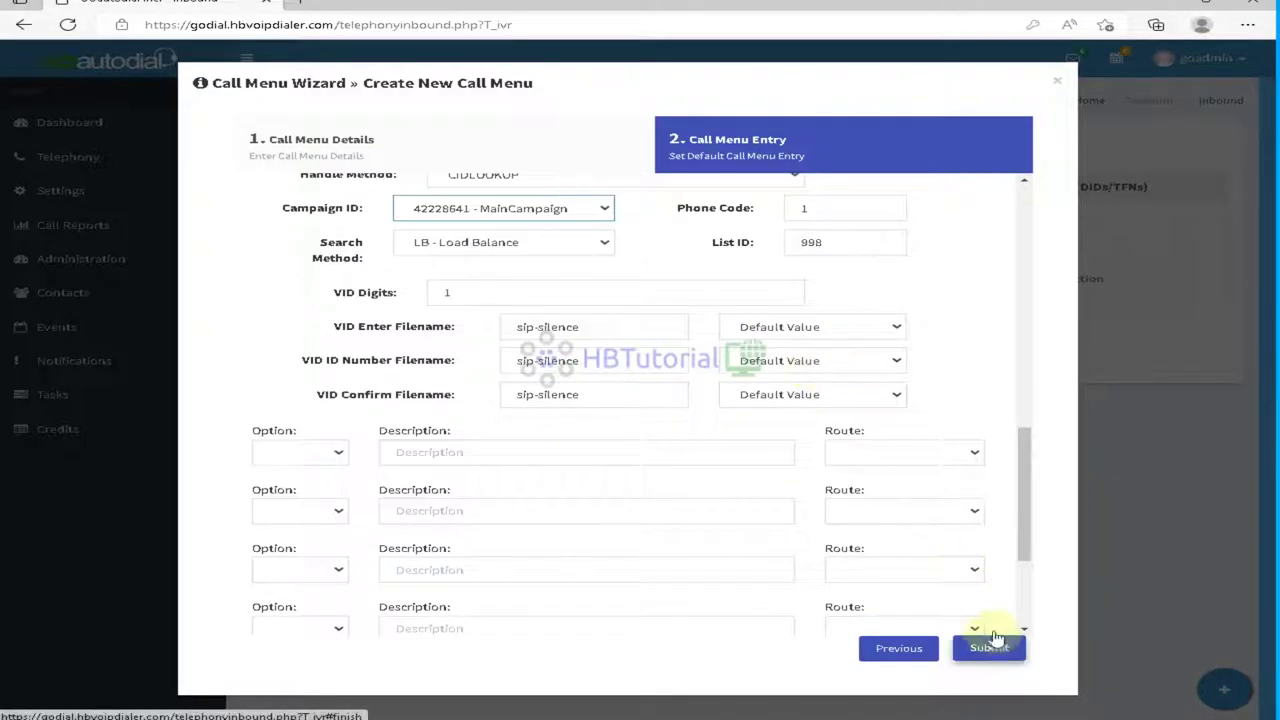
click(310, 452)
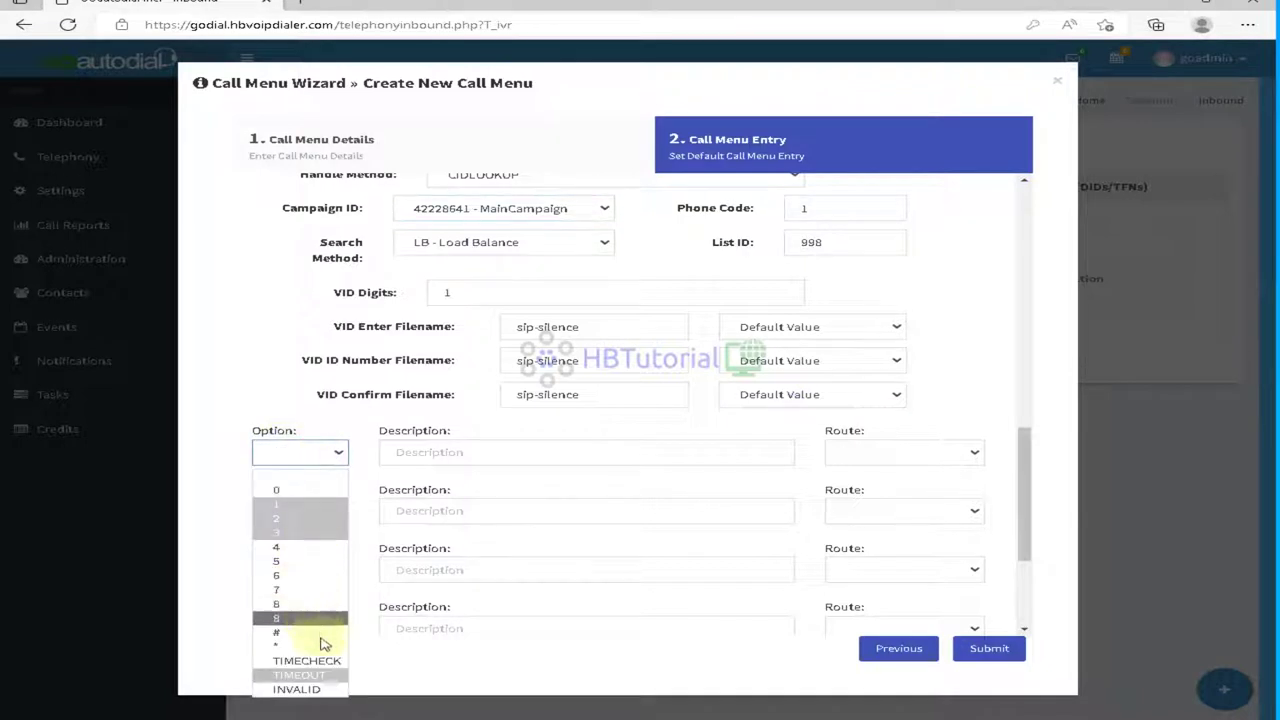
Step: Add a TIMEOUT option described Hangung and route it to Voicemail
click(300, 675)
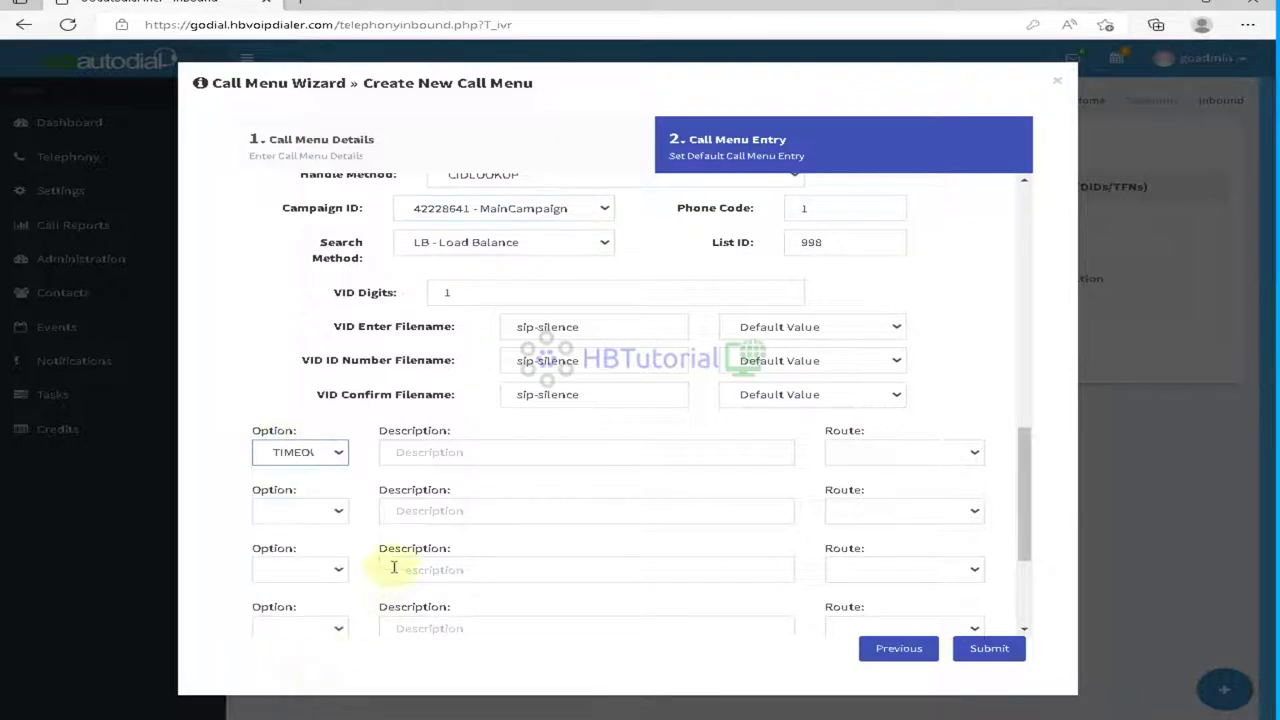
click(437, 458)
scroll(494, 509, up, 3)
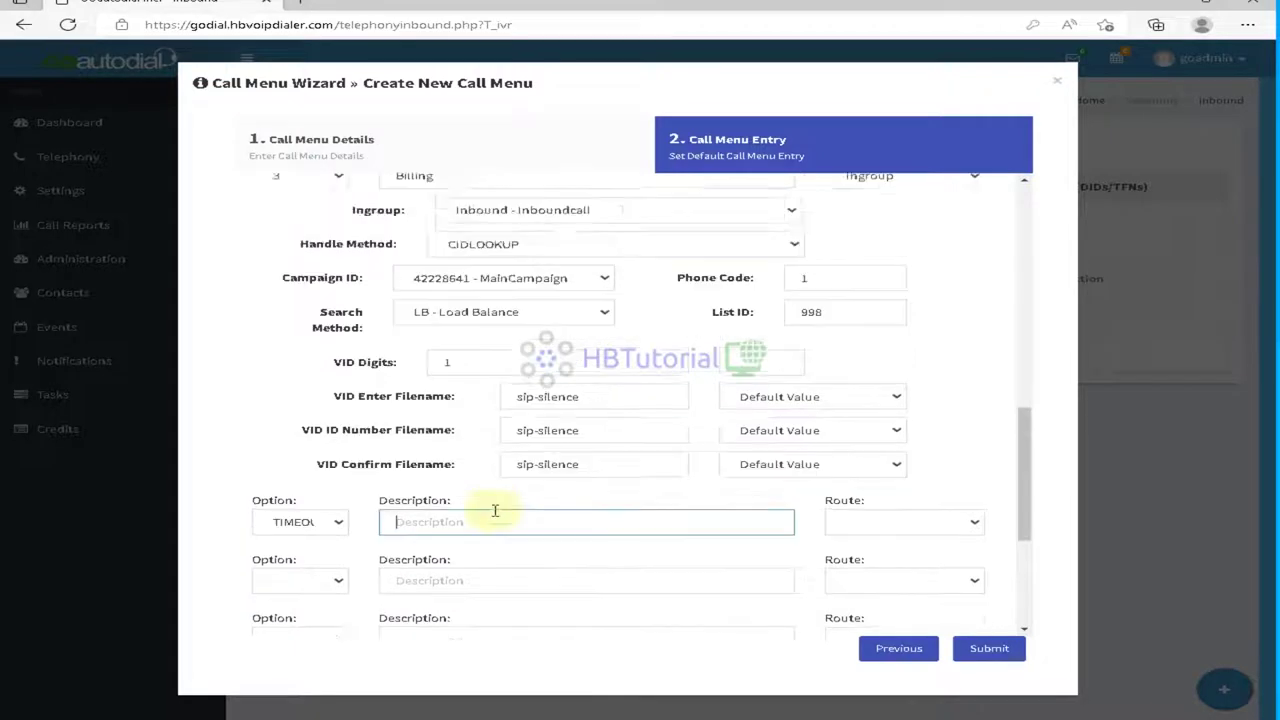
scroll(608, 513, down, 2)
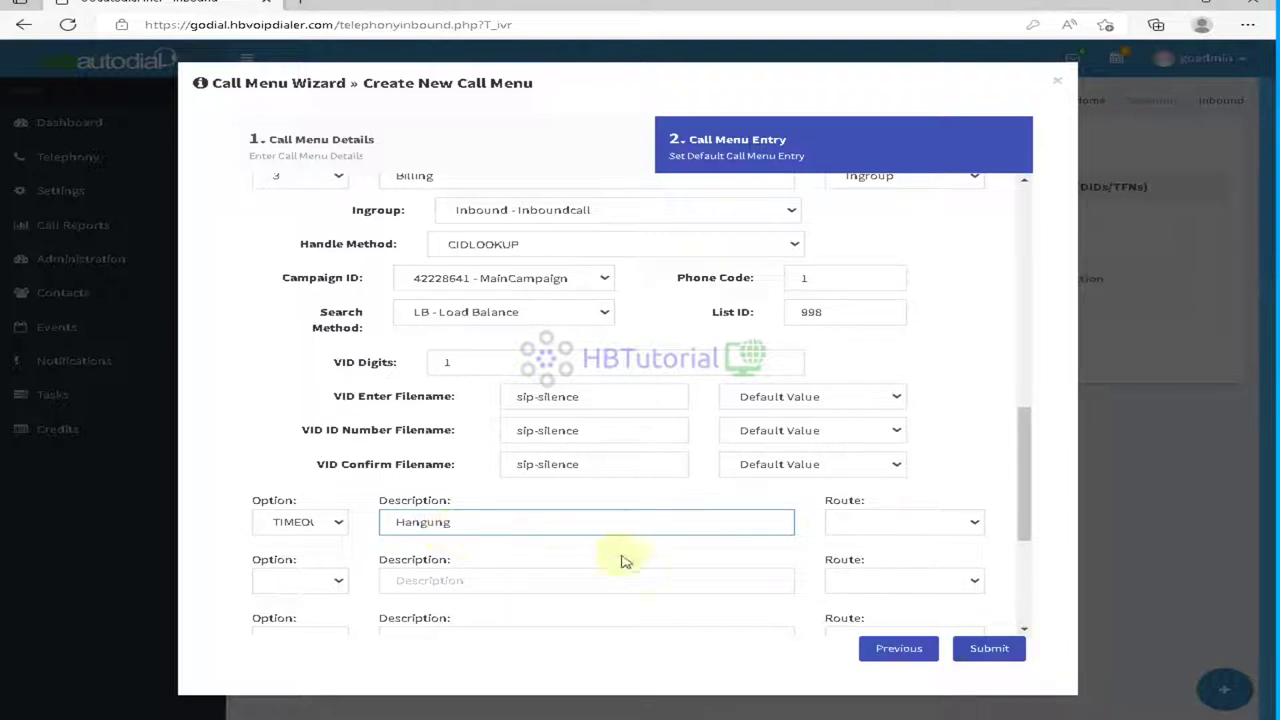
click(884, 521)
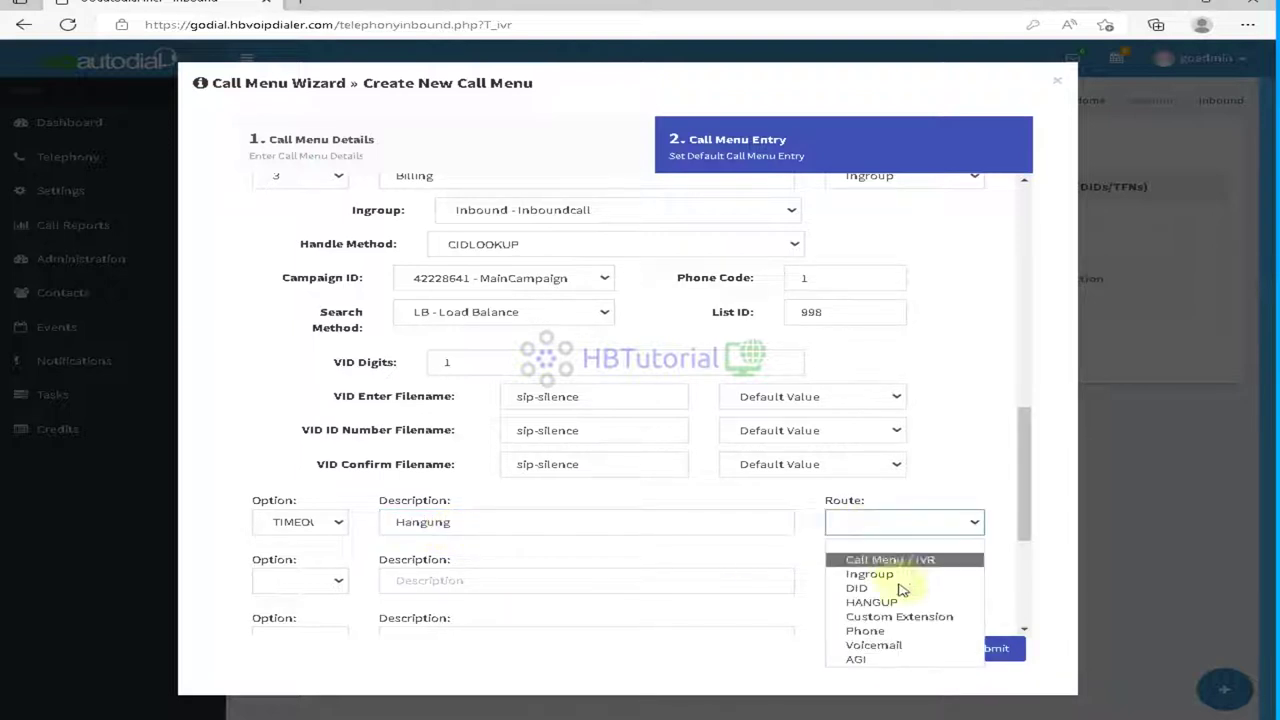
click(906, 645)
Step: Set the TIMEOUT voicemail box to 3142018 - Wits robocall message
scroll(720, 540, down, 1)
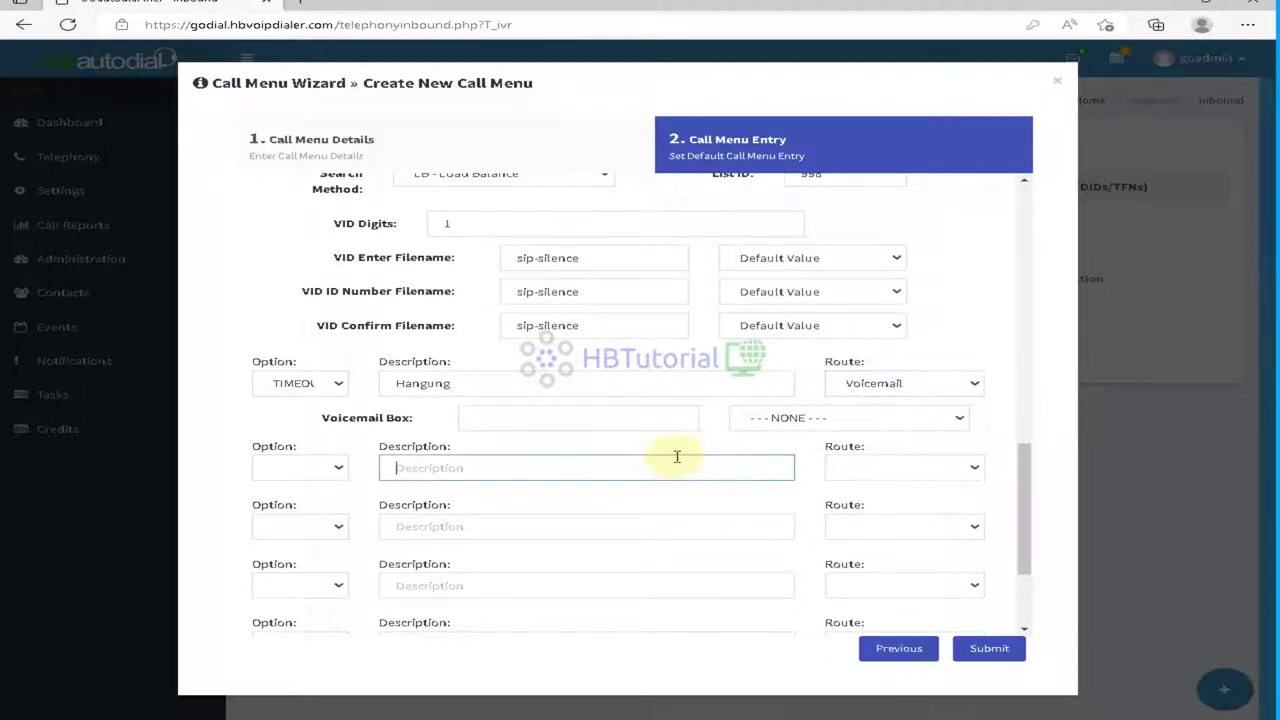
click(650, 418)
drag(291, 424, 405, 428)
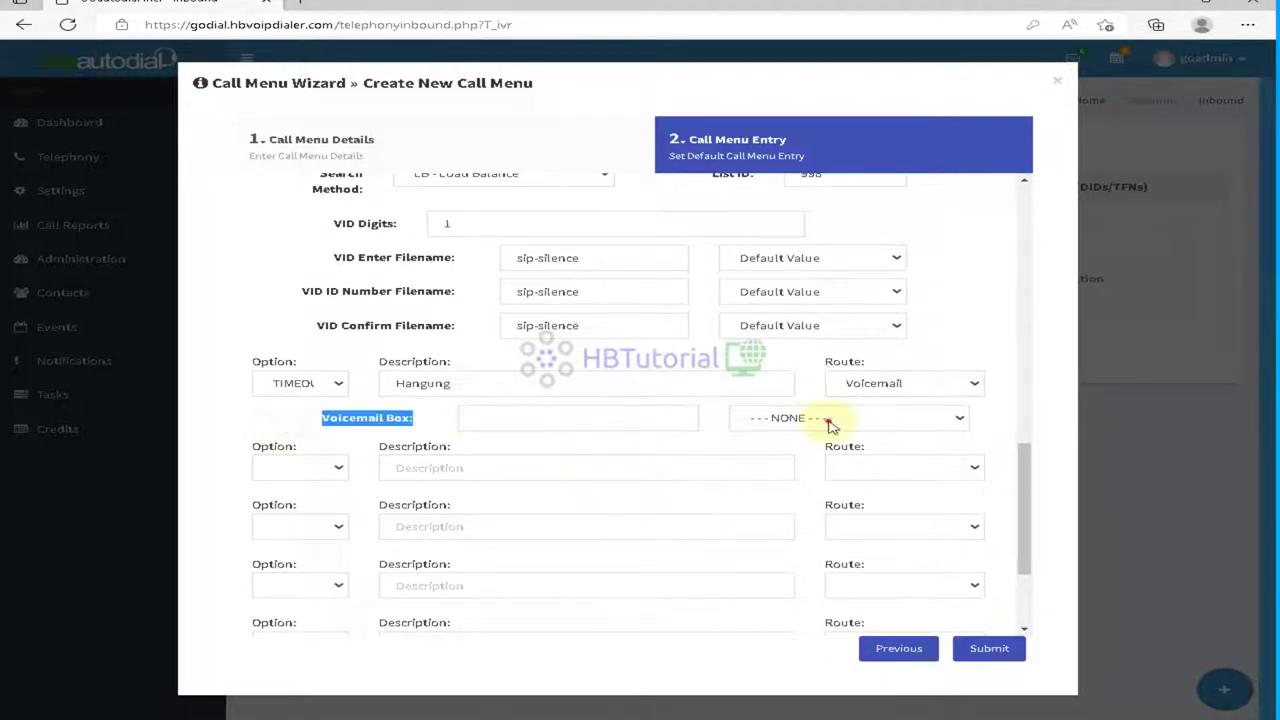
click(835, 423)
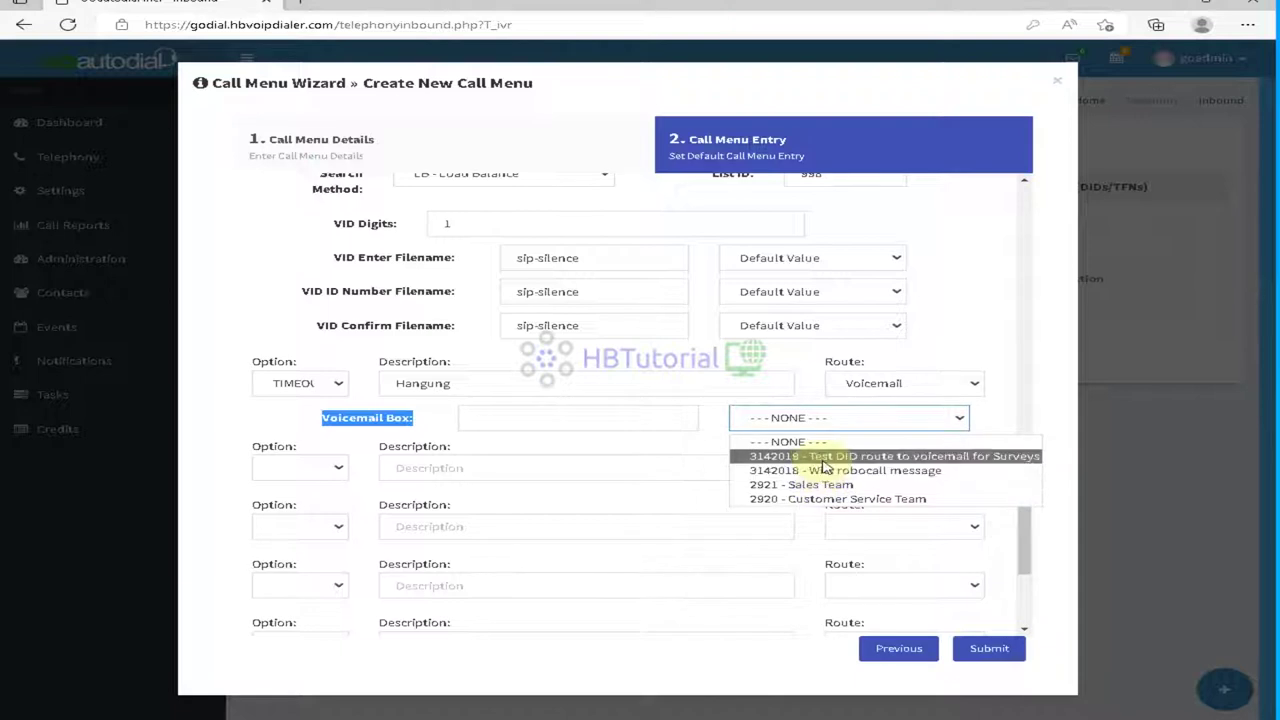
click(822, 457)
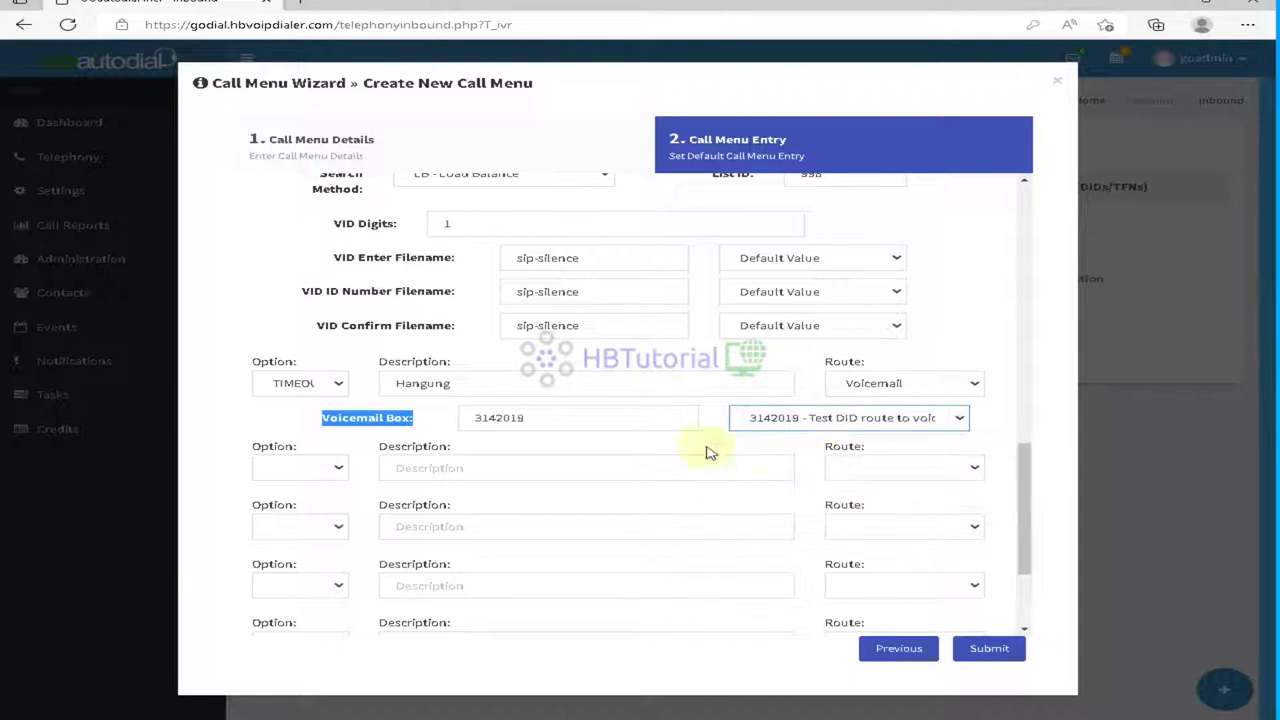
click(884, 424)
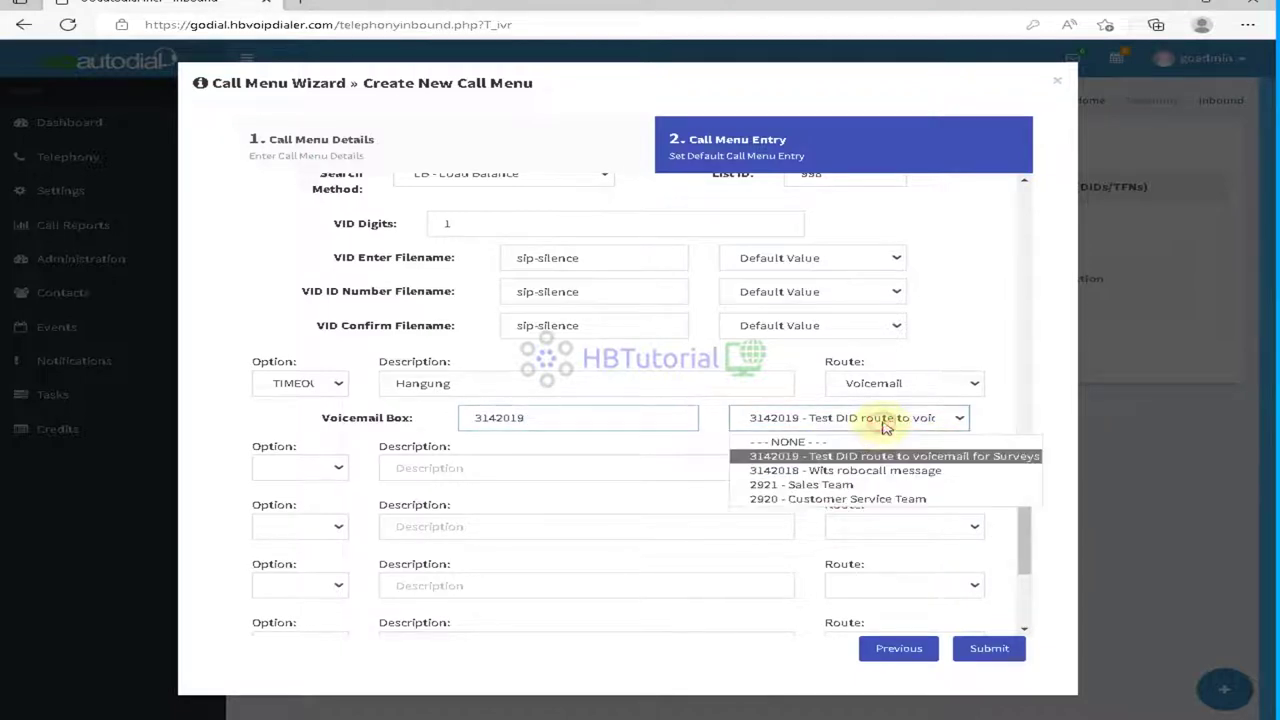
click(846, 472)
Step: Add a TIMECHECK option with the description 'Offcie CLosed'
click(818, 418)
click(825, 420)
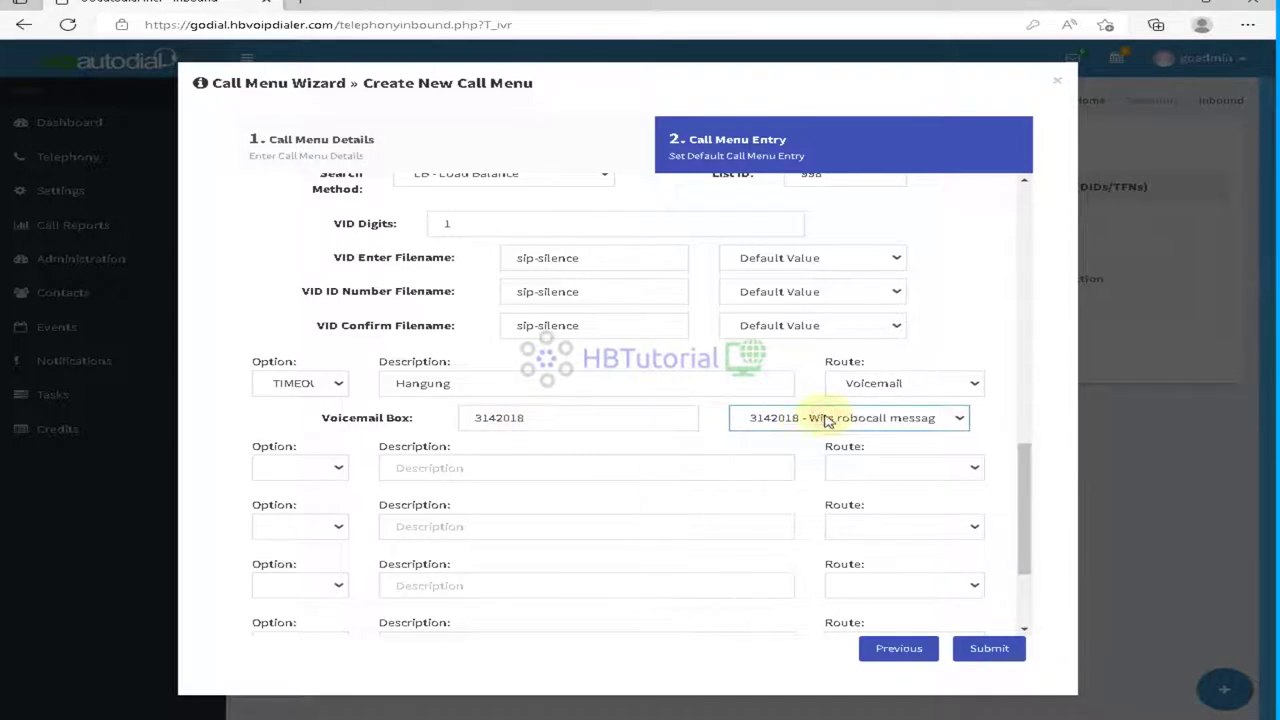
click(290, 468)
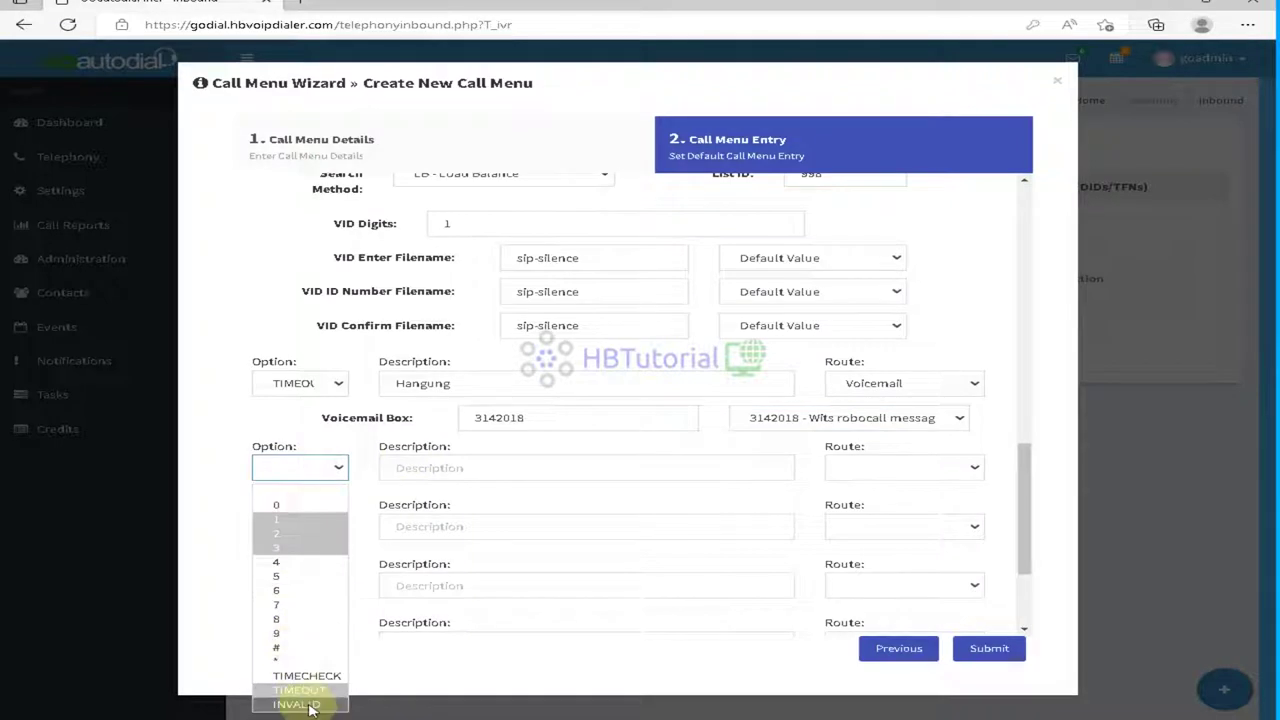
click(300, 676)
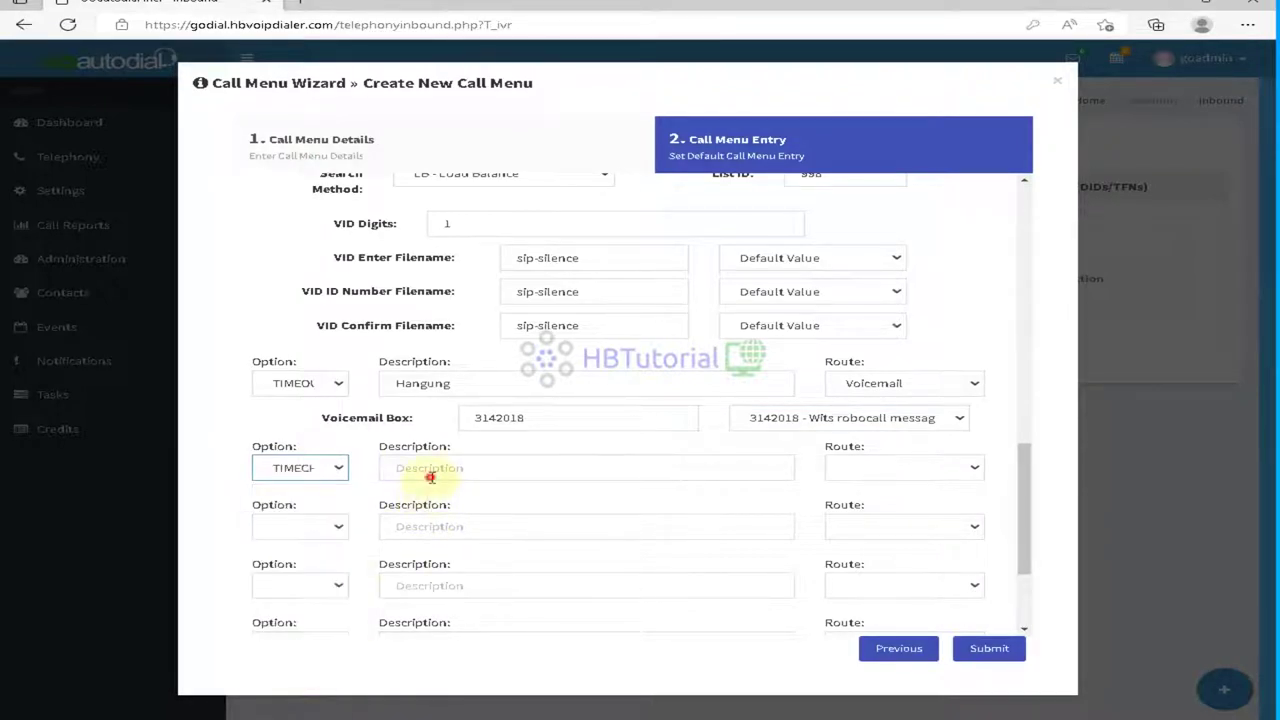
click(435, 472)
double_click(478, 384)
click(435, 467)
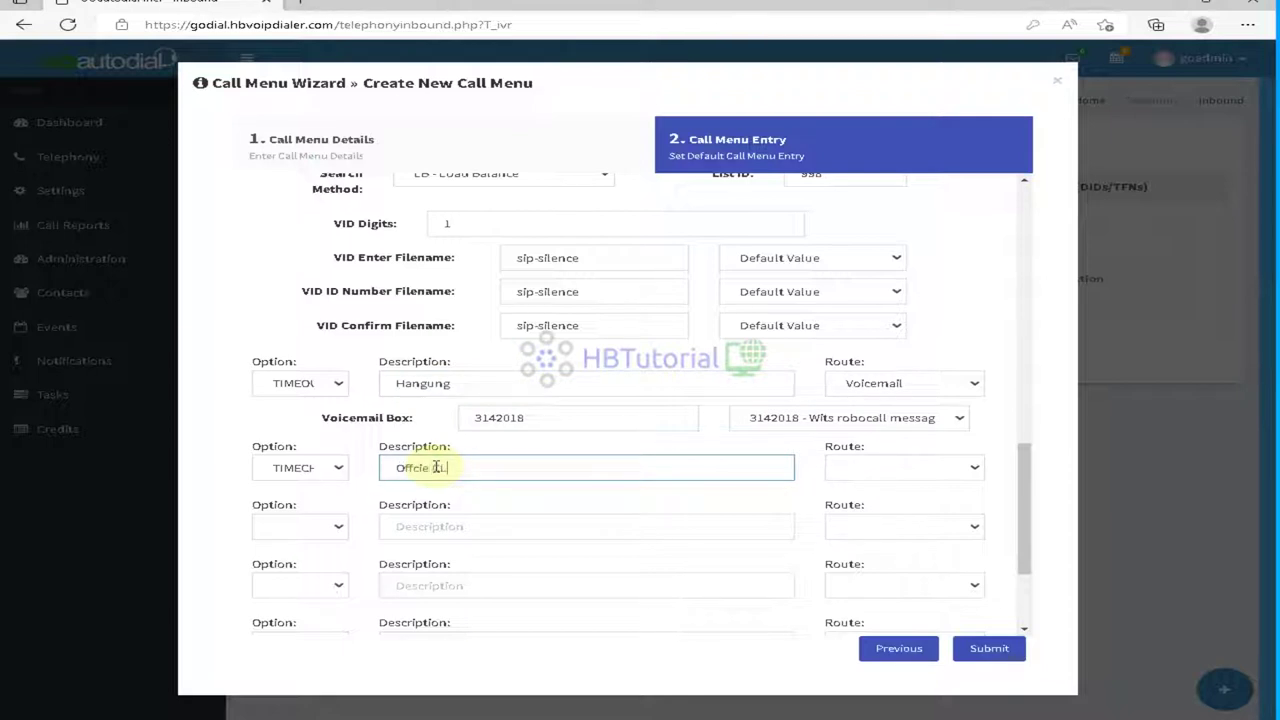
Step: Route the Offcie CLosed entry to voicemail box 2920 - Customer Service Team
click(908, 466)
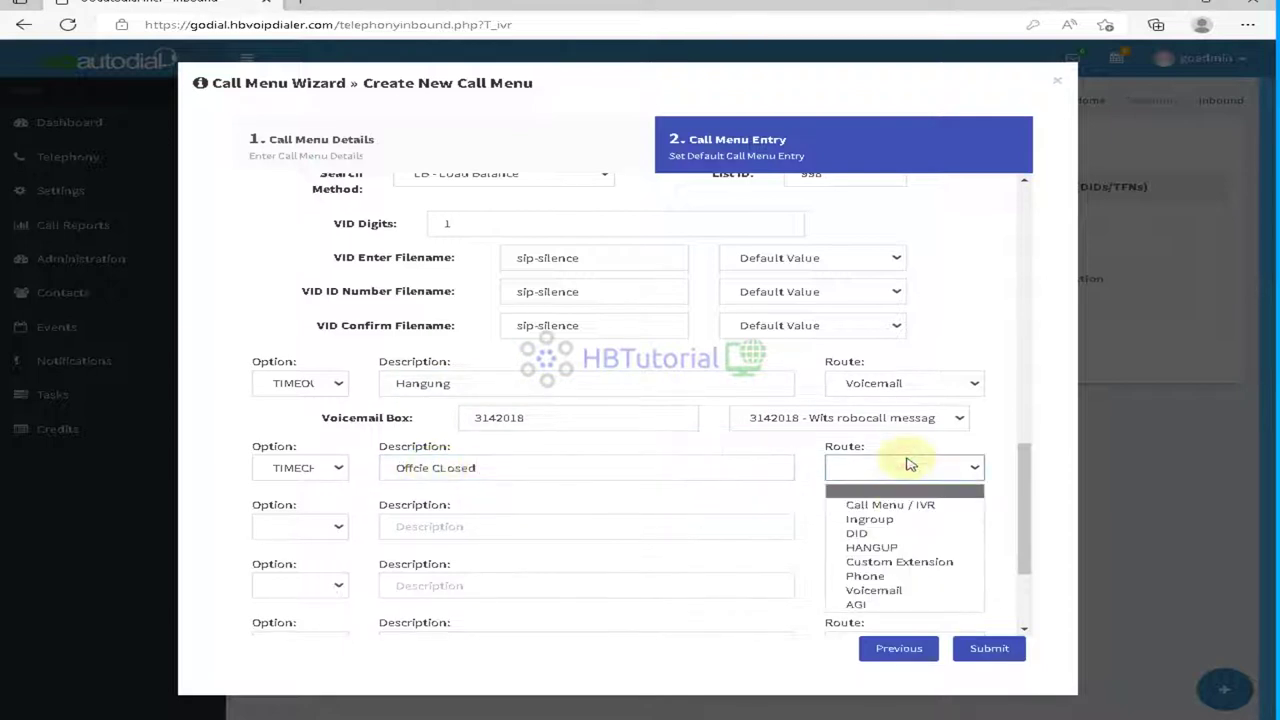
click(926, 598)
click(563, 503)
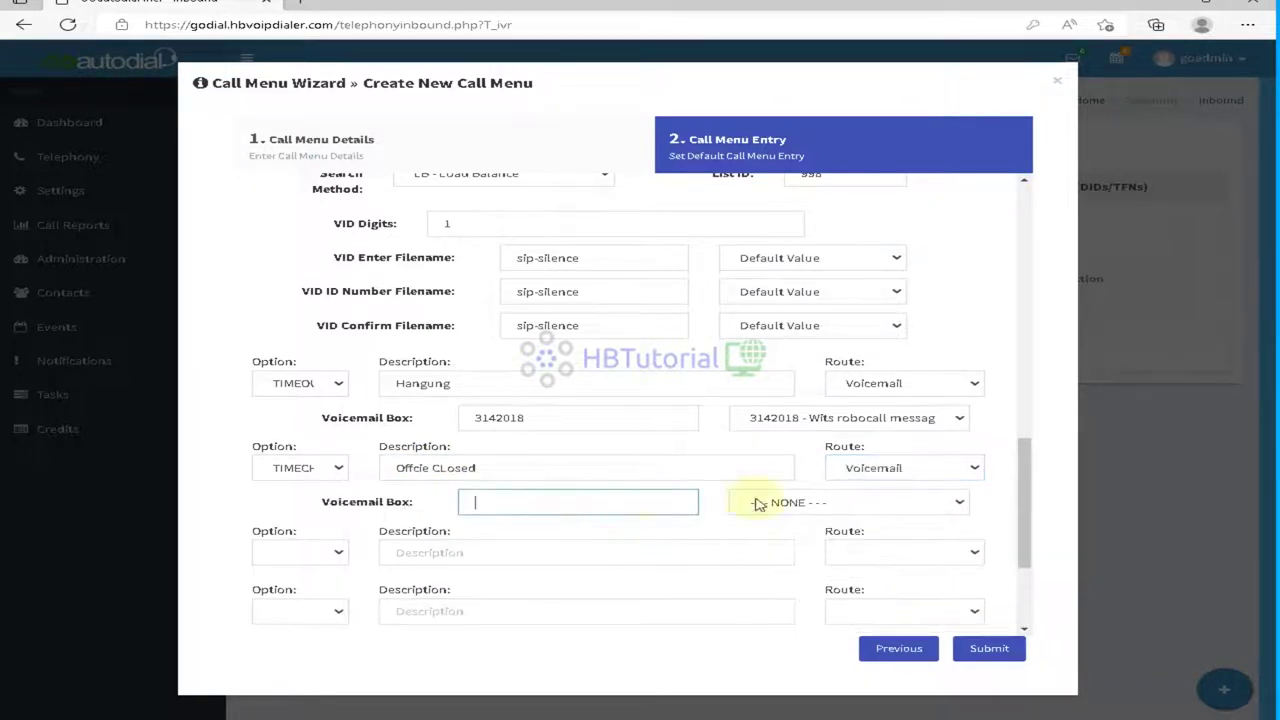
click(803, 504)
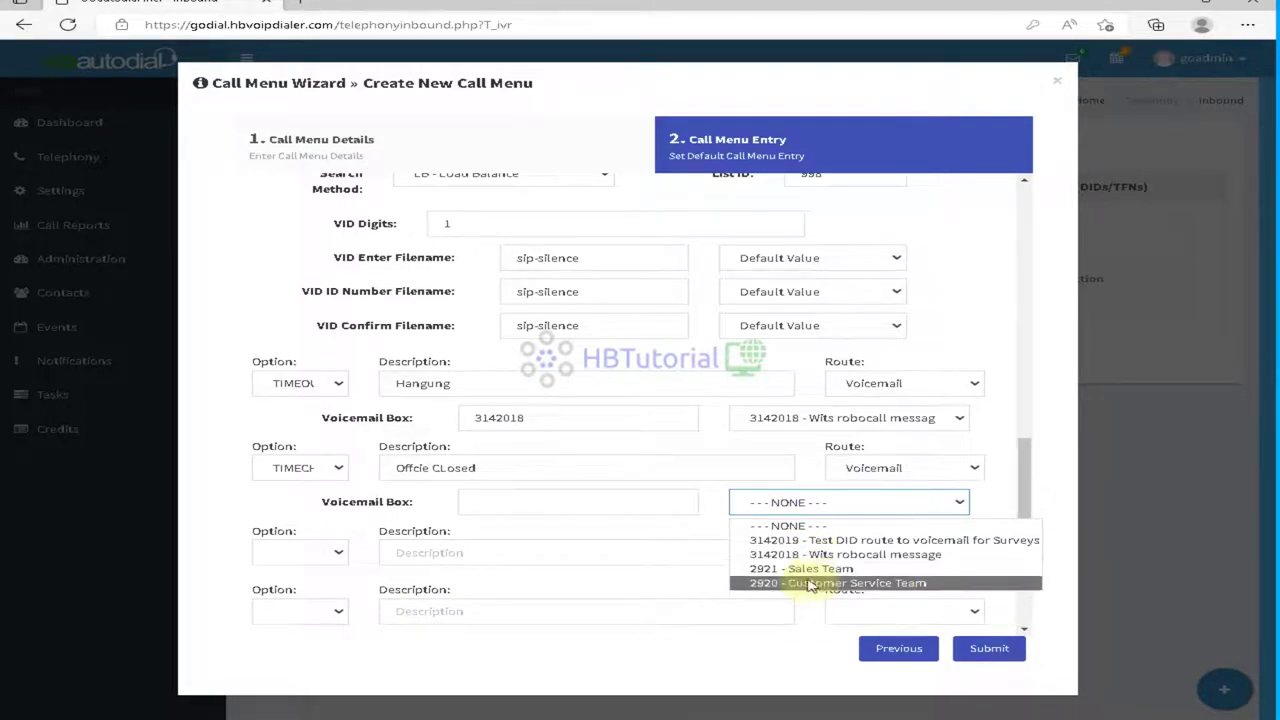
click(814, 583)
scroll(515, 572, down, 2)
scroll(515, 572, down, 1)
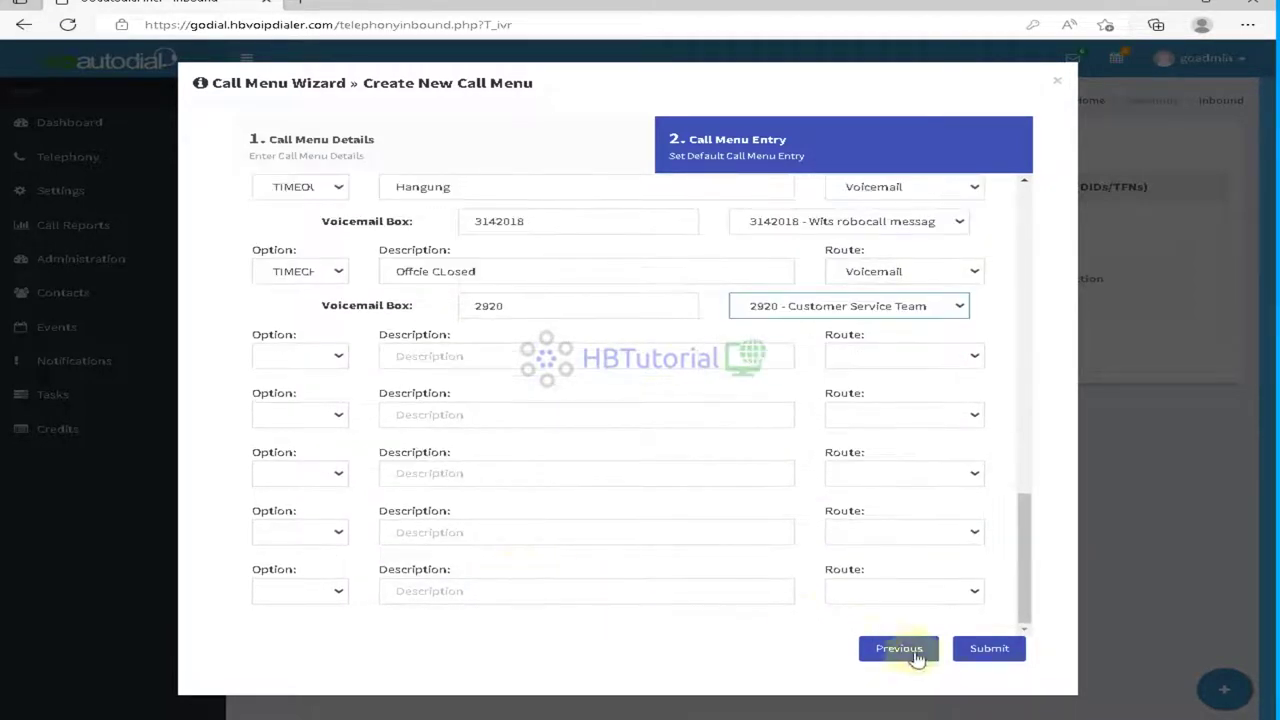
scroll(333, 453, up, 2)
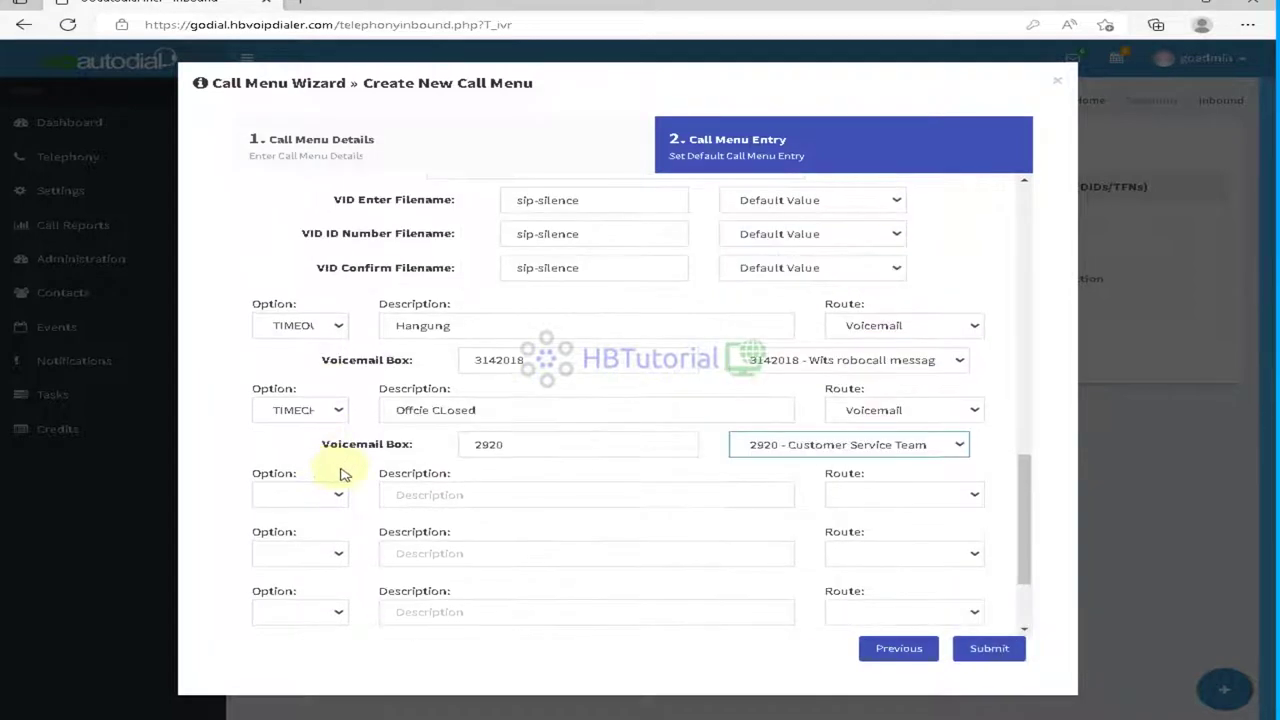
Step: Add an INVALID entry described 'repeat', try routing it to a Call Menu, and submit
click(314, 494)
click(308, 471)
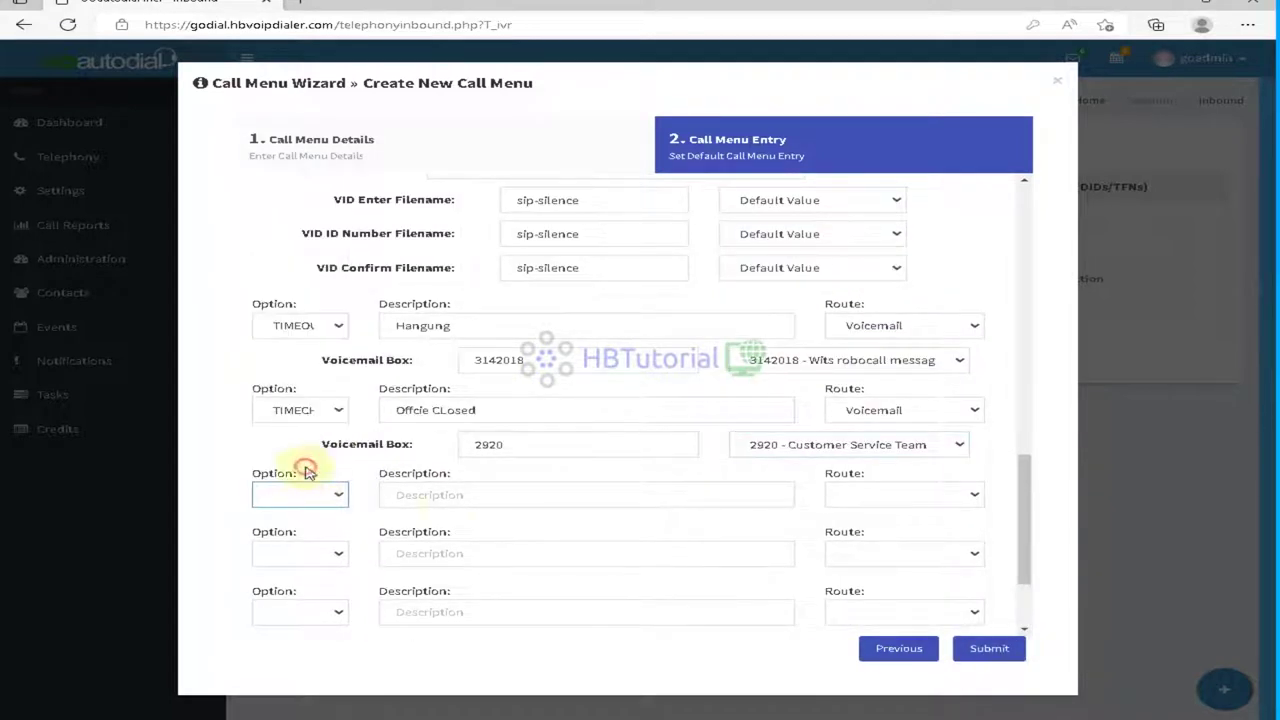
click(450, 495)
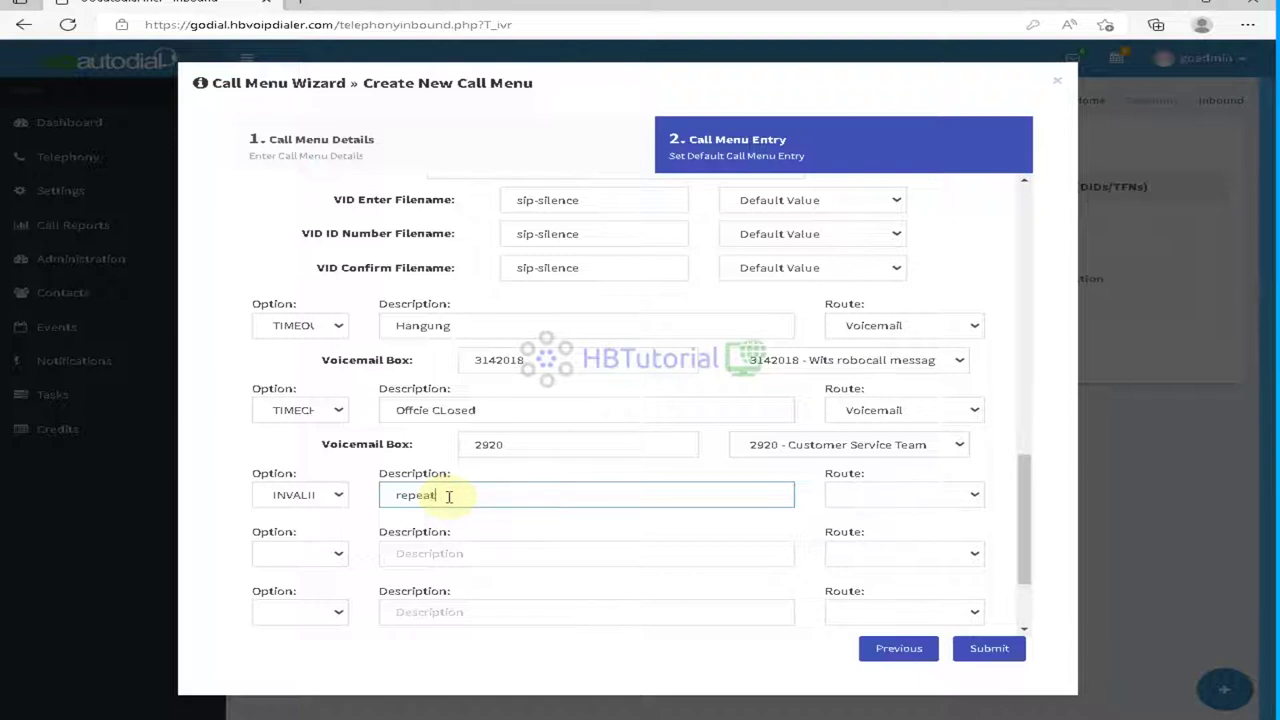
click(875, 500)
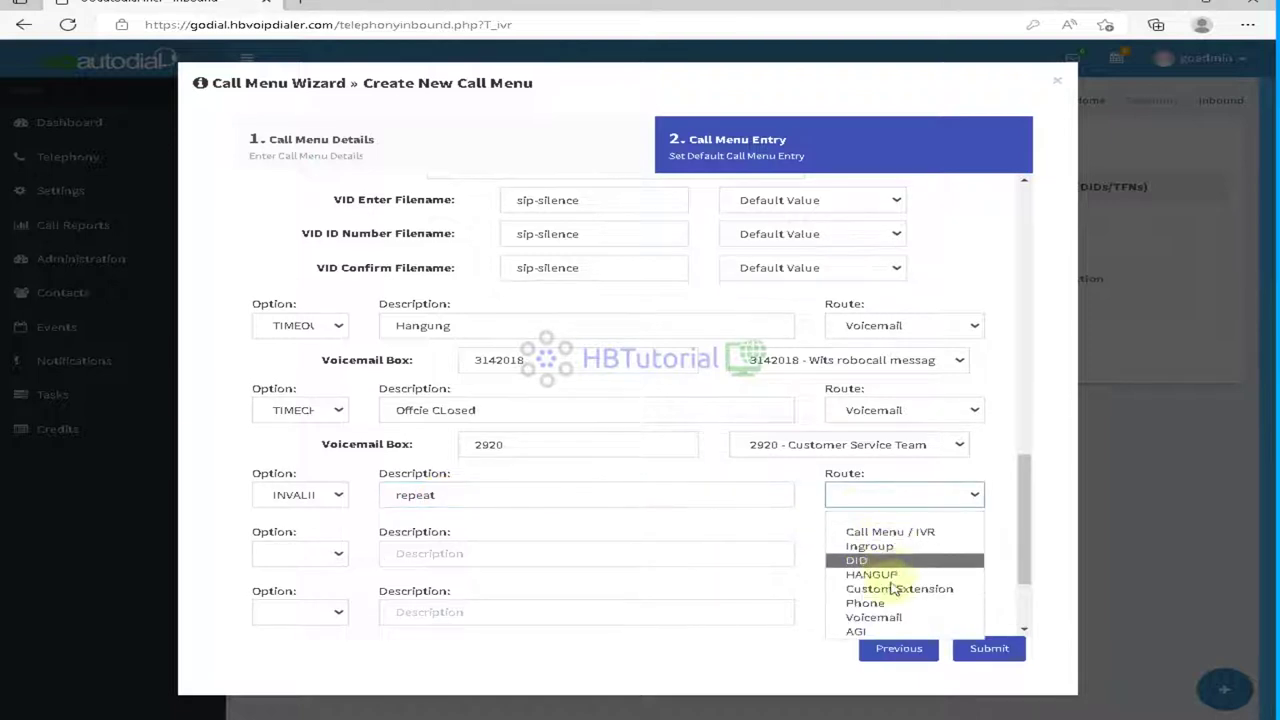
click(895, 531)
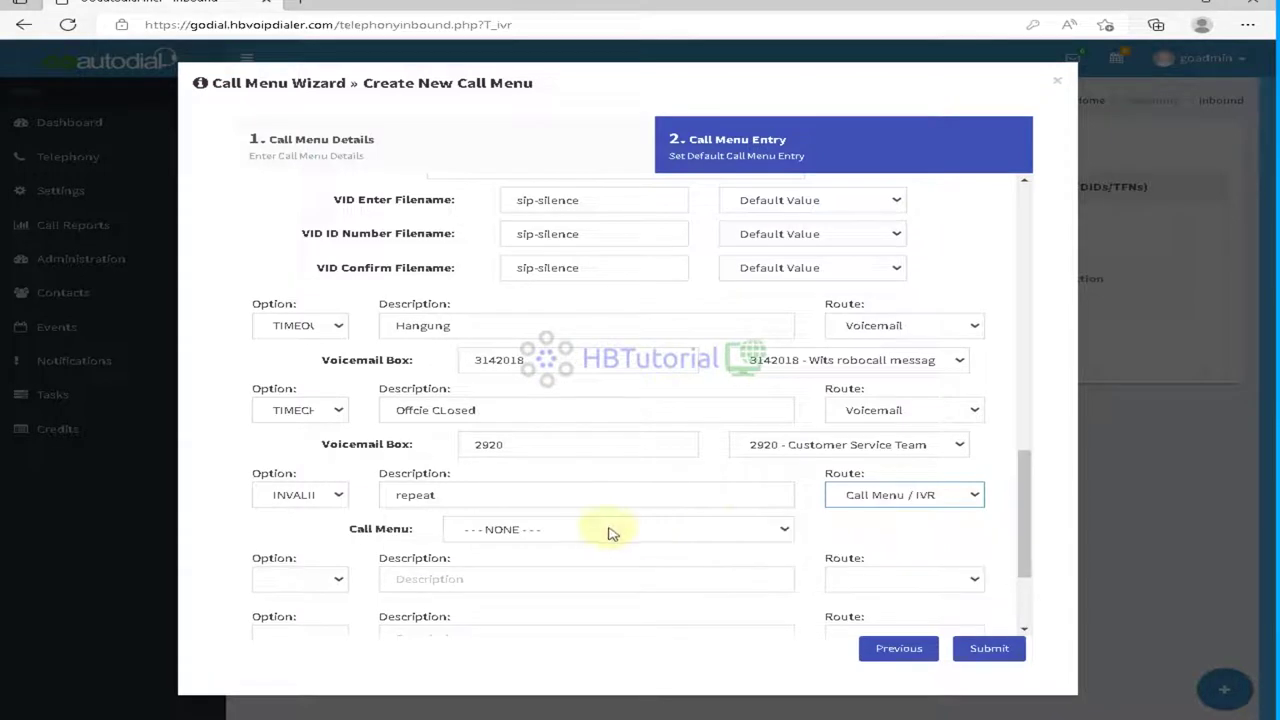
click(600, 531)
click(574, 531)
click(574, 533)
click(848, 534)
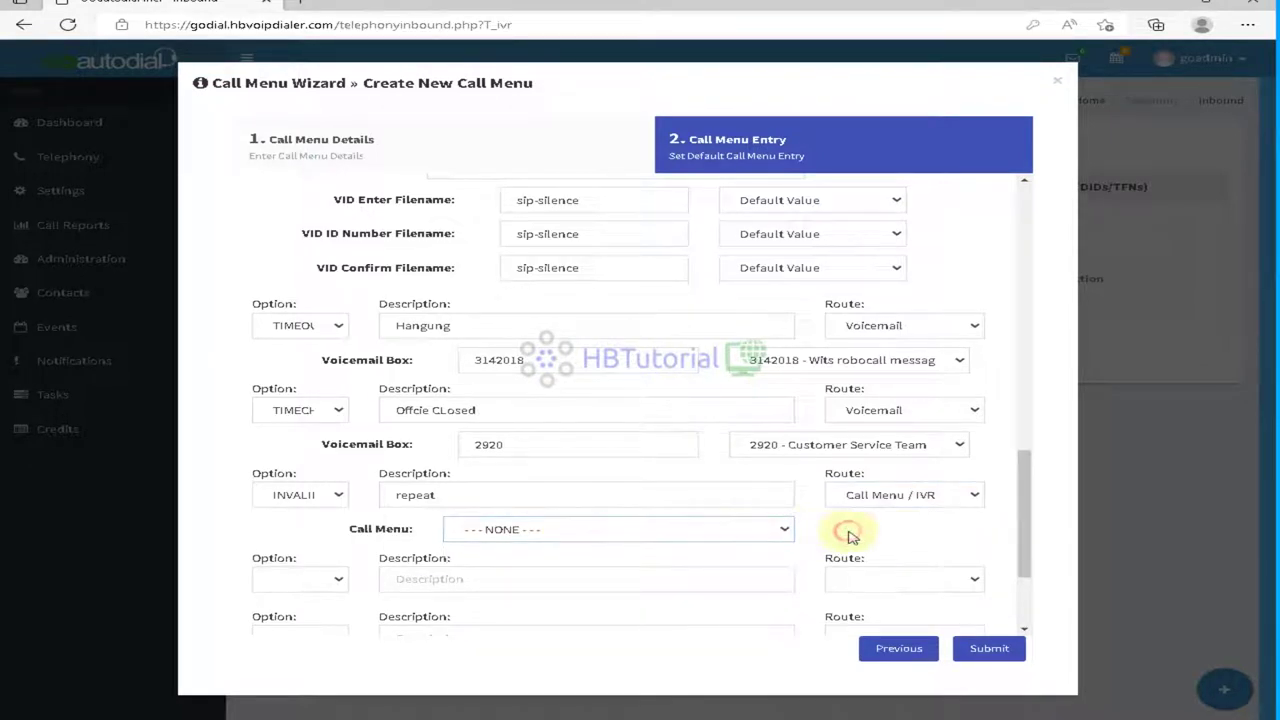
scroll(851, 538, down, 1)
click(995, 648)
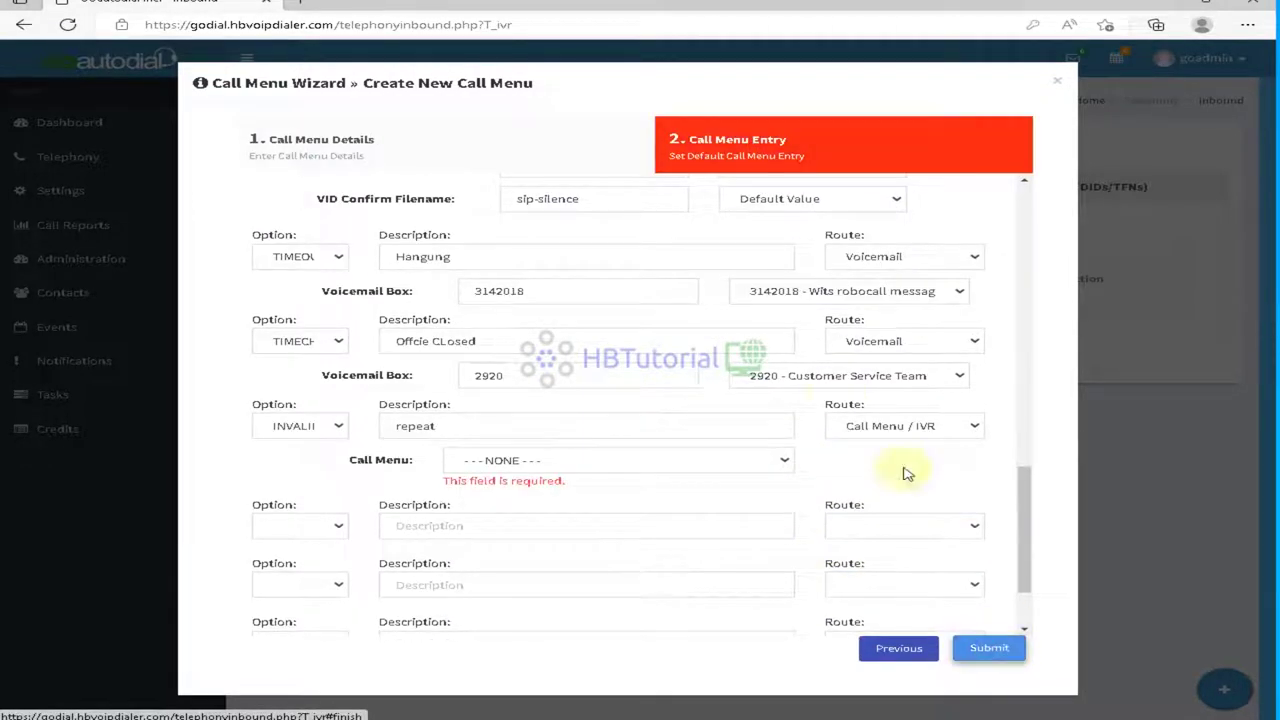
Step: Clear the repeat entry's option and route, then resubmit the call menu
click(571, 462)
click(566, 458)
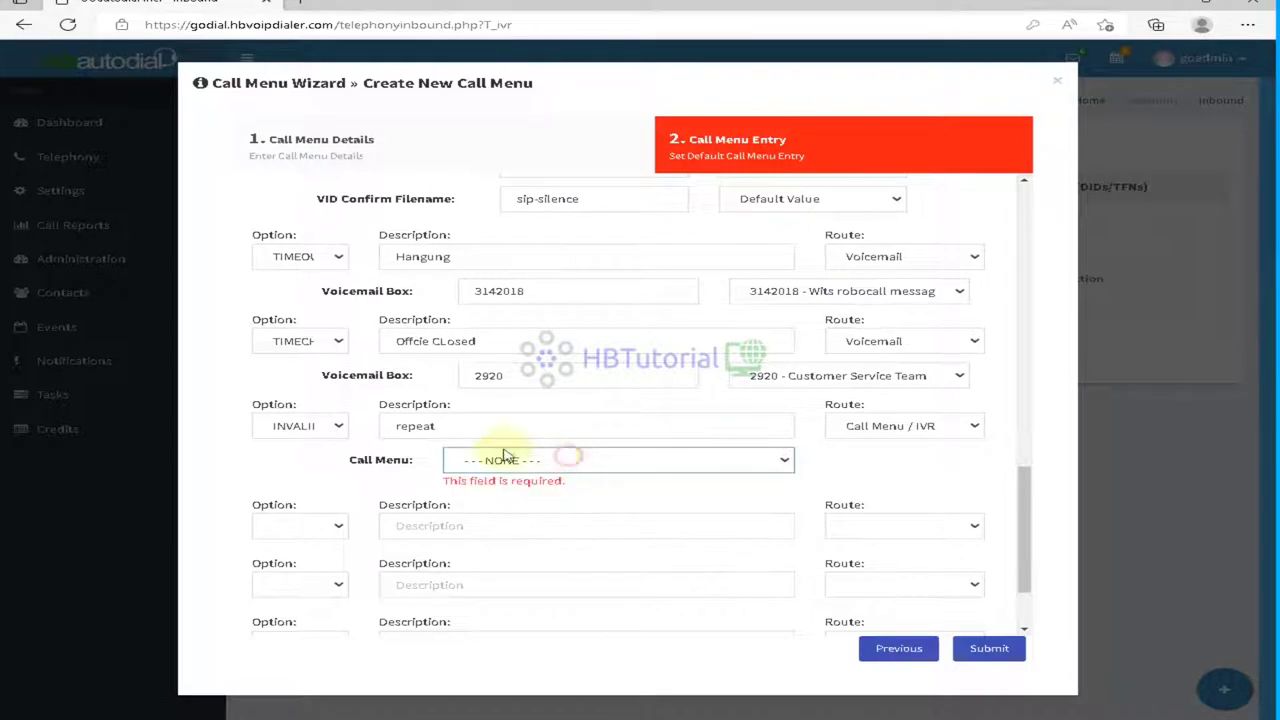
click(298, 427)
click(298, 463)
click(305, 428)
click(306, 429)
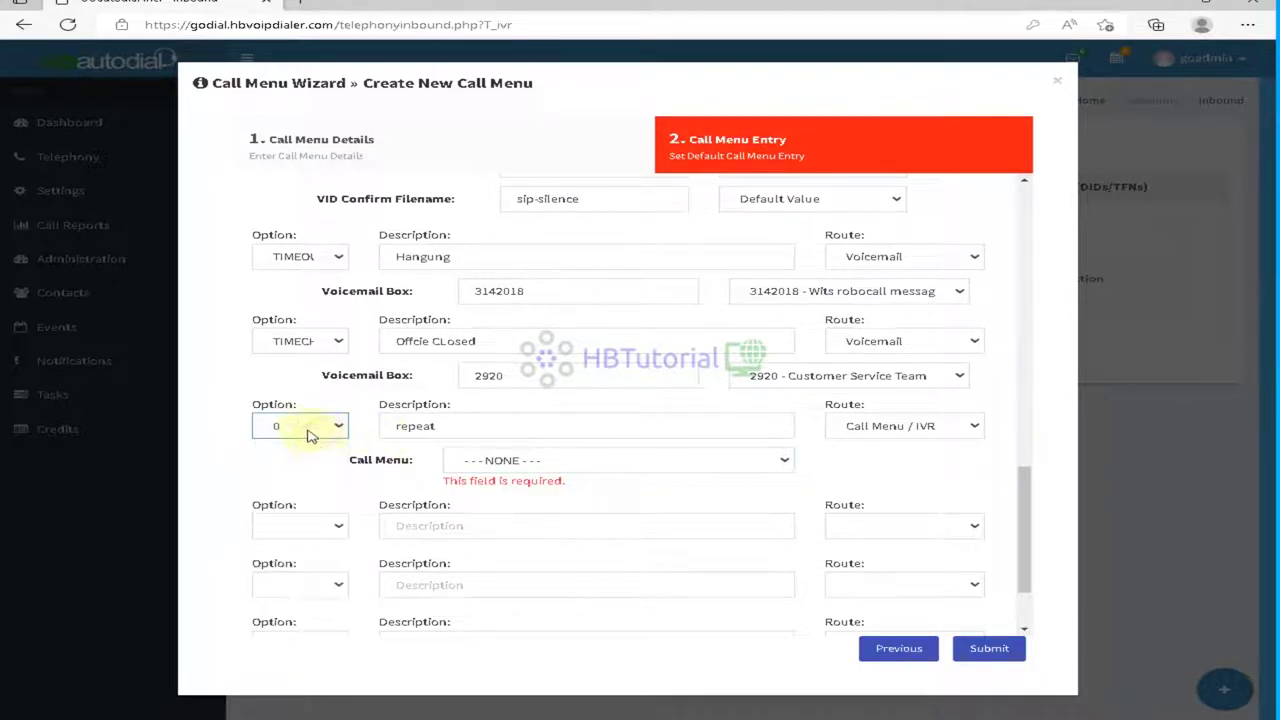
click(306, 430)
click(306, 450)
click(890, 426)
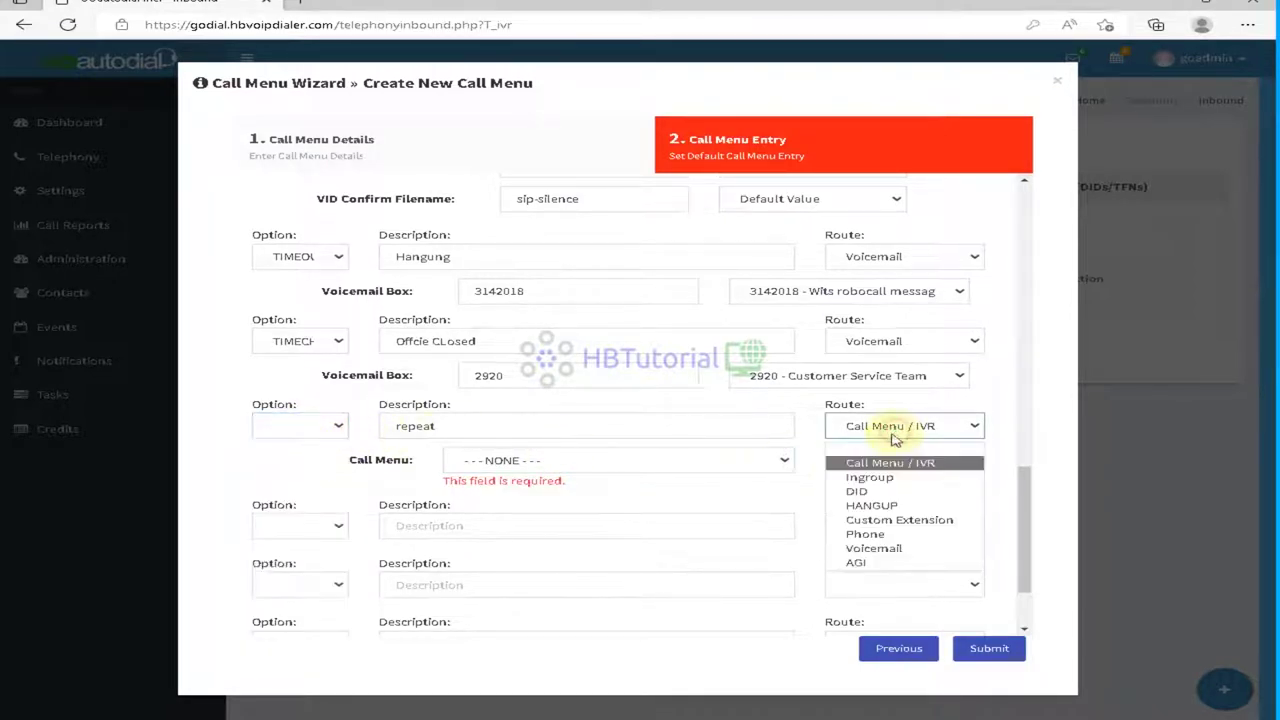
click(885, 452)
click(985, 648)
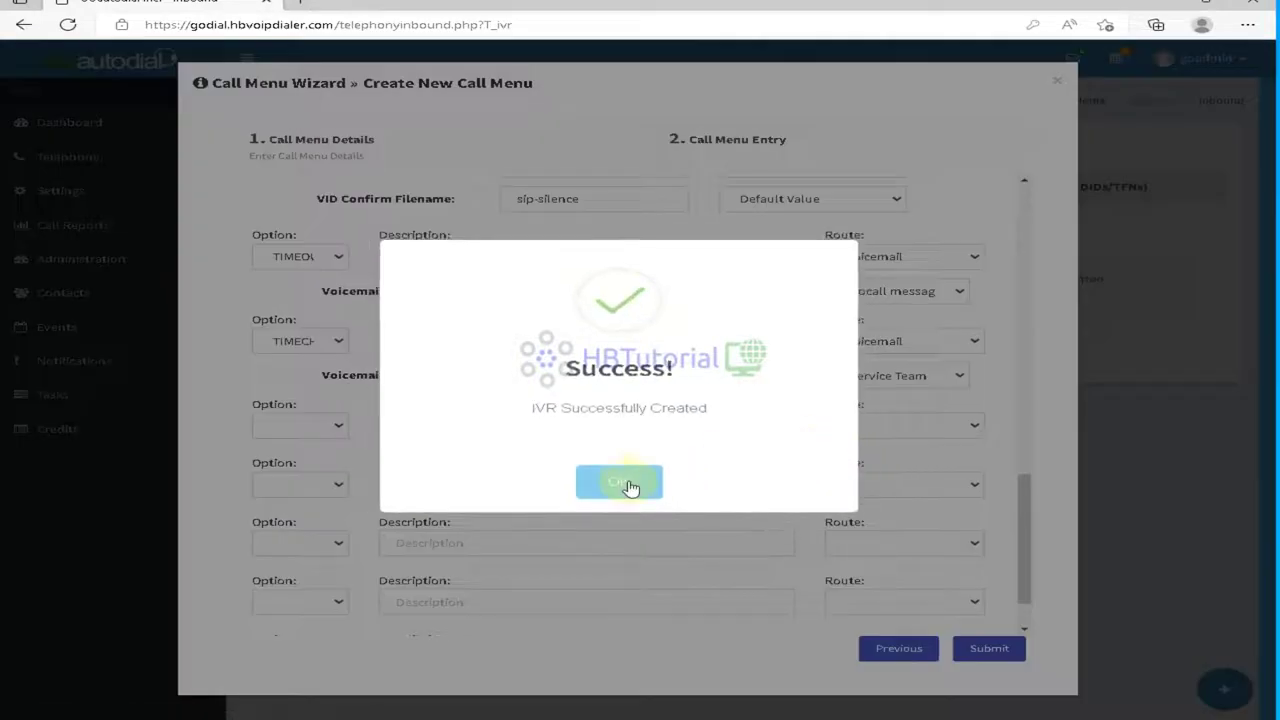
Step: Confirm the IVR creation and start a new in-group from the In-Groups list
click(627, 484)
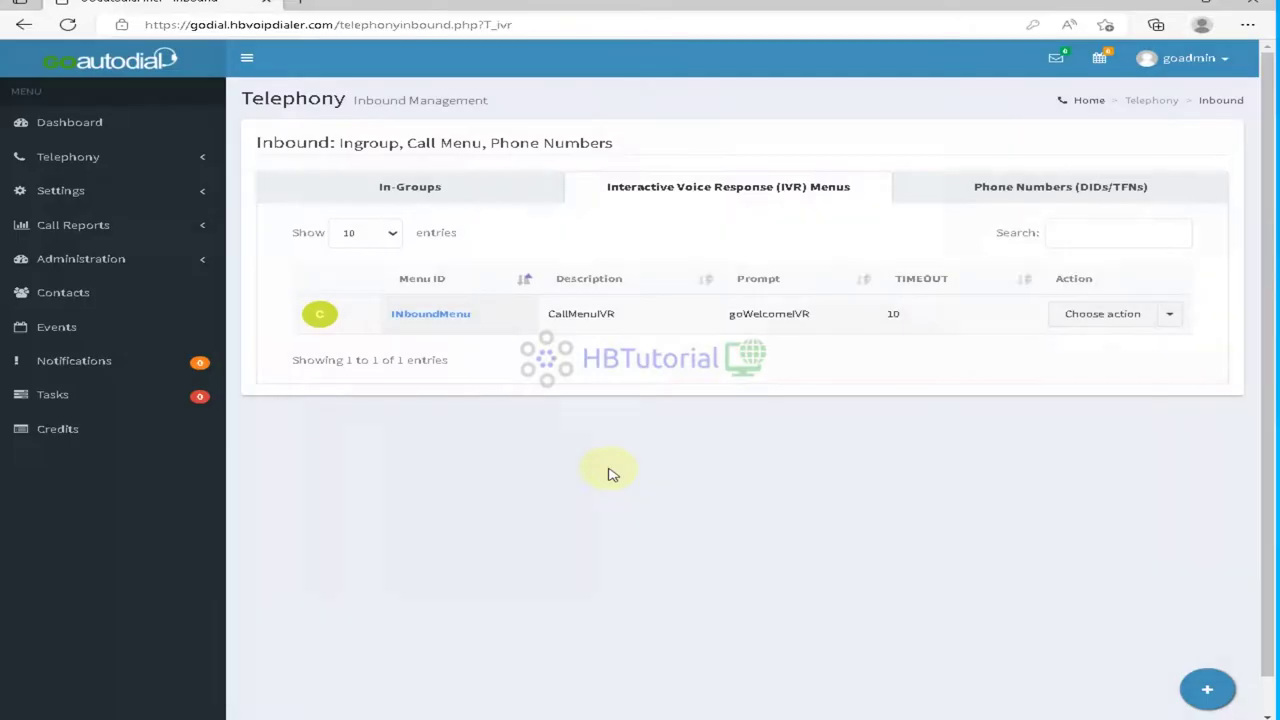
click(447, 188)
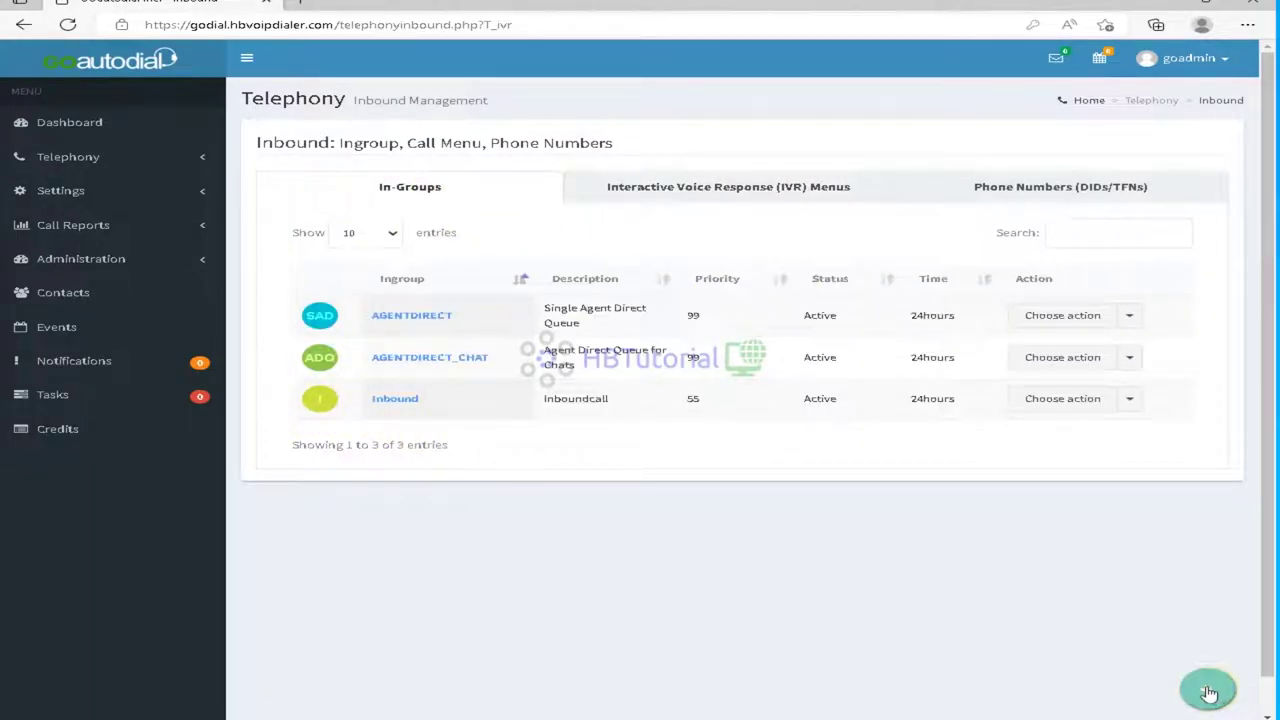
mouse_move(1208, 692)
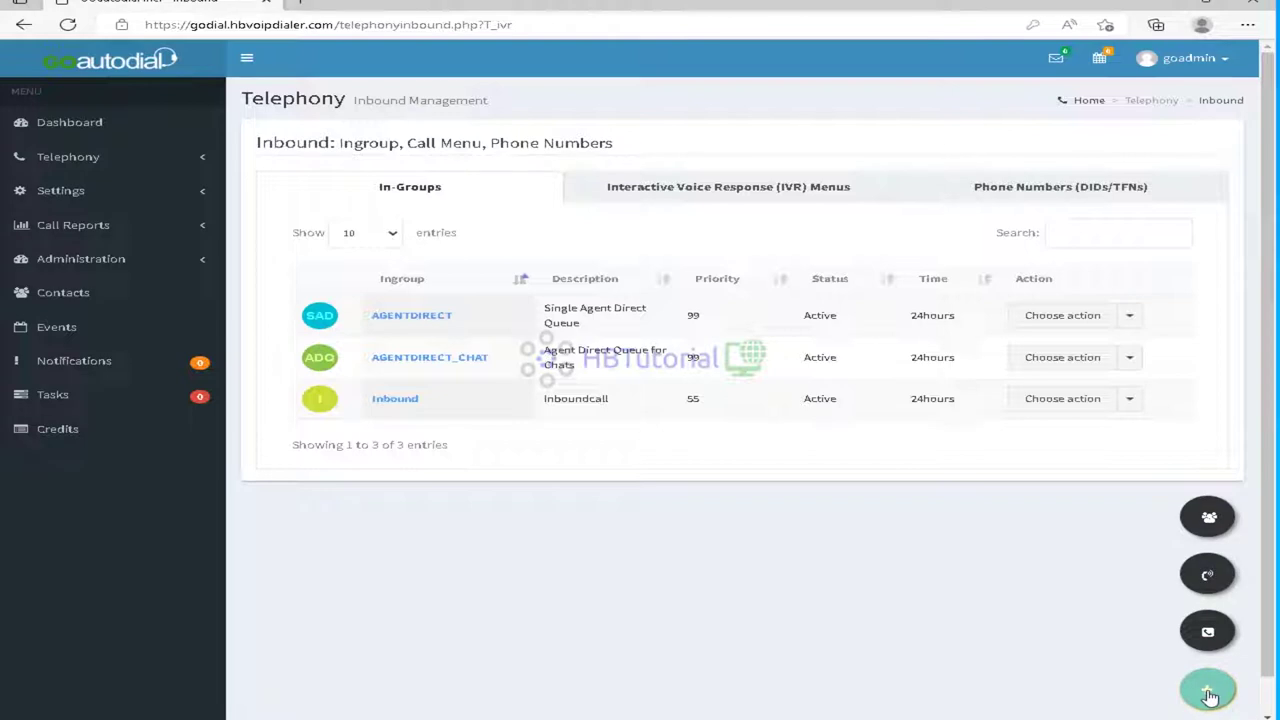
click(1208, 517)
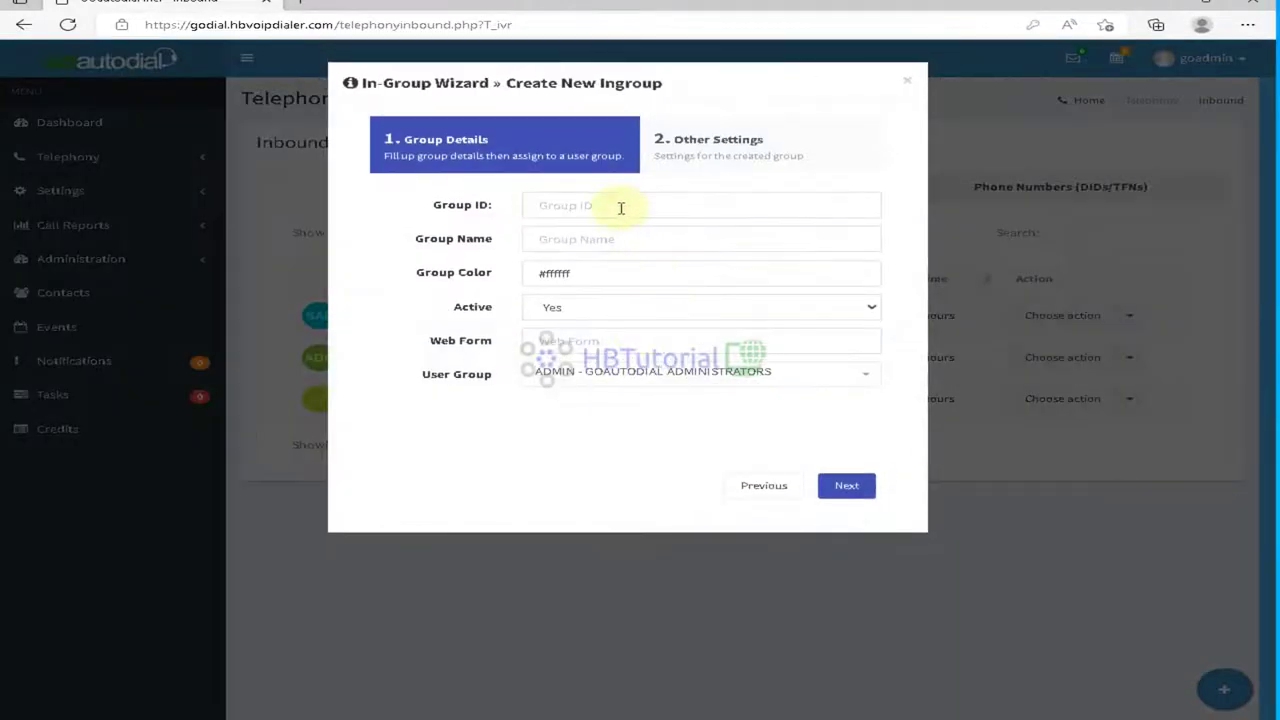
Step: Give the new in-group ID Sales and user group AGENTS - GOAUTODIAL AGENTS
click(621, 206)
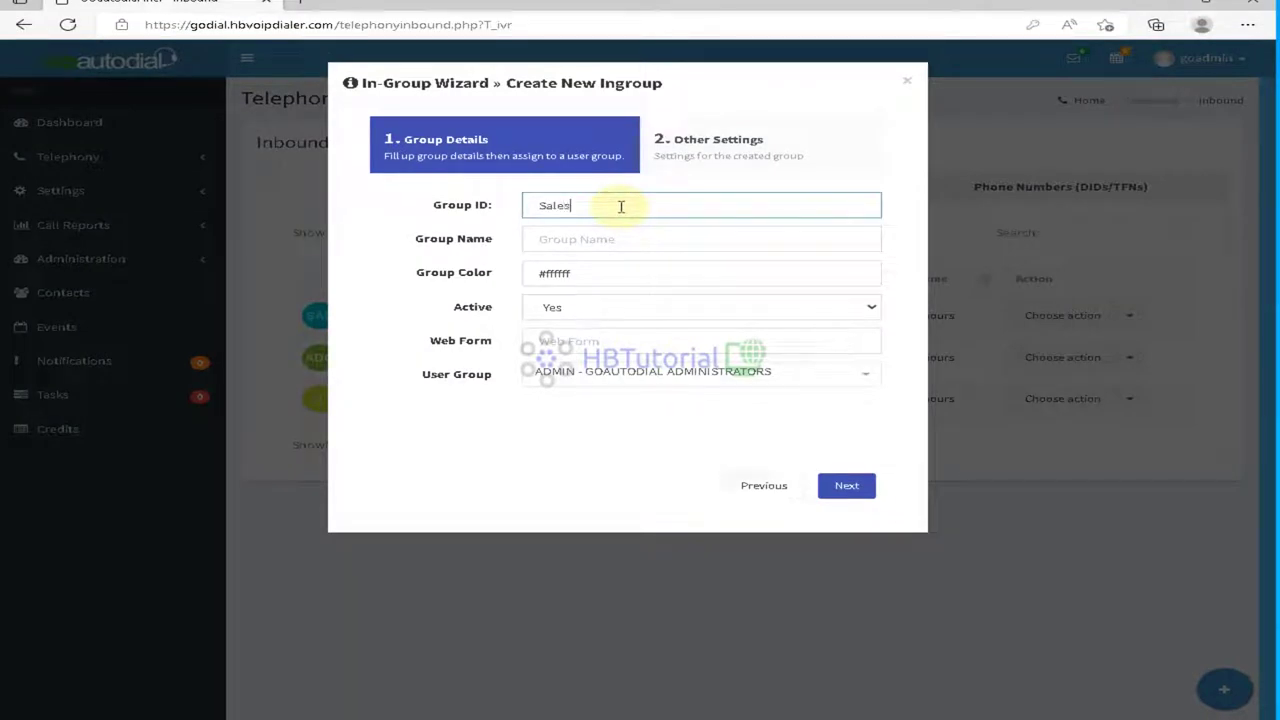
text(Sales)
click(639, 240)
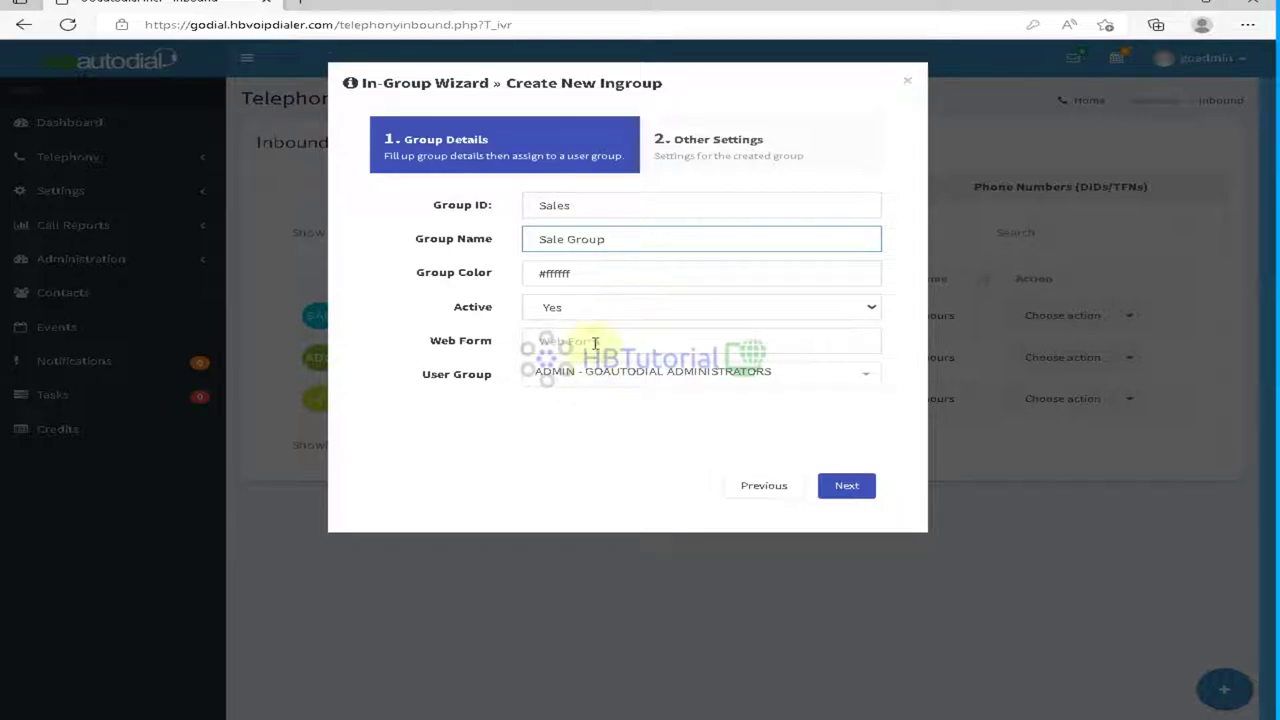
click(615, 376)
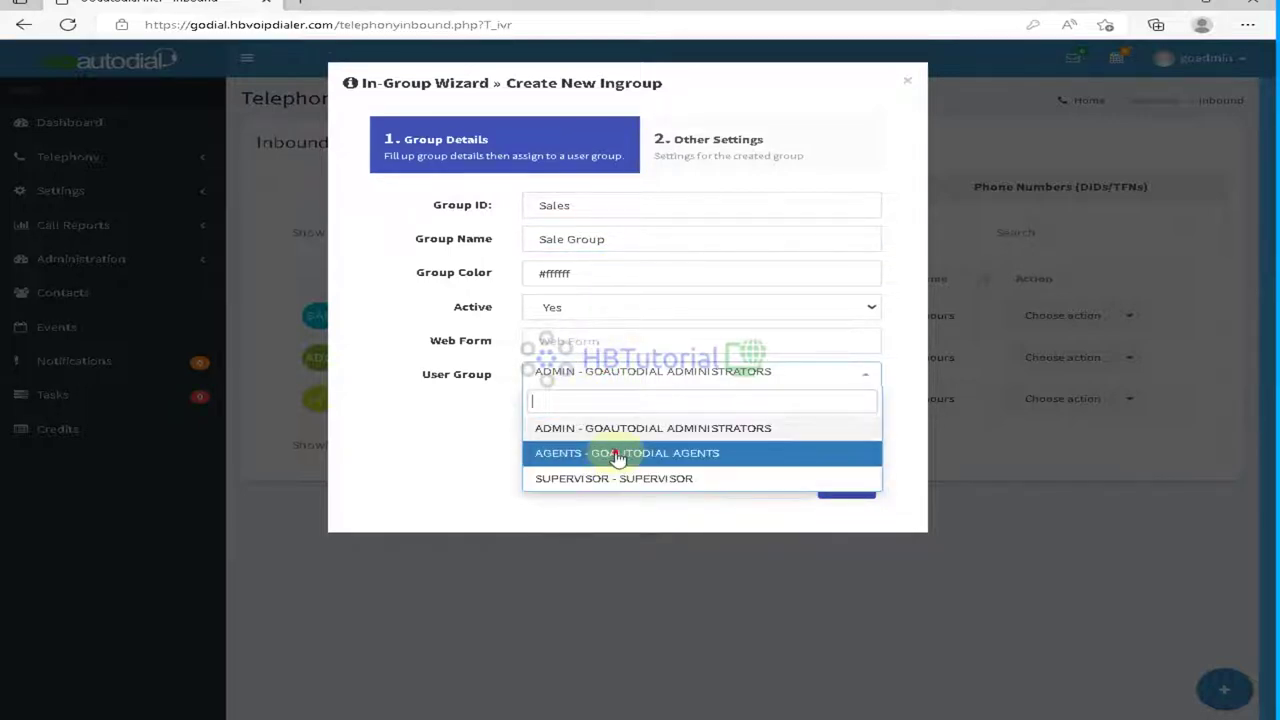
click(620, 452)
click(648, 372)
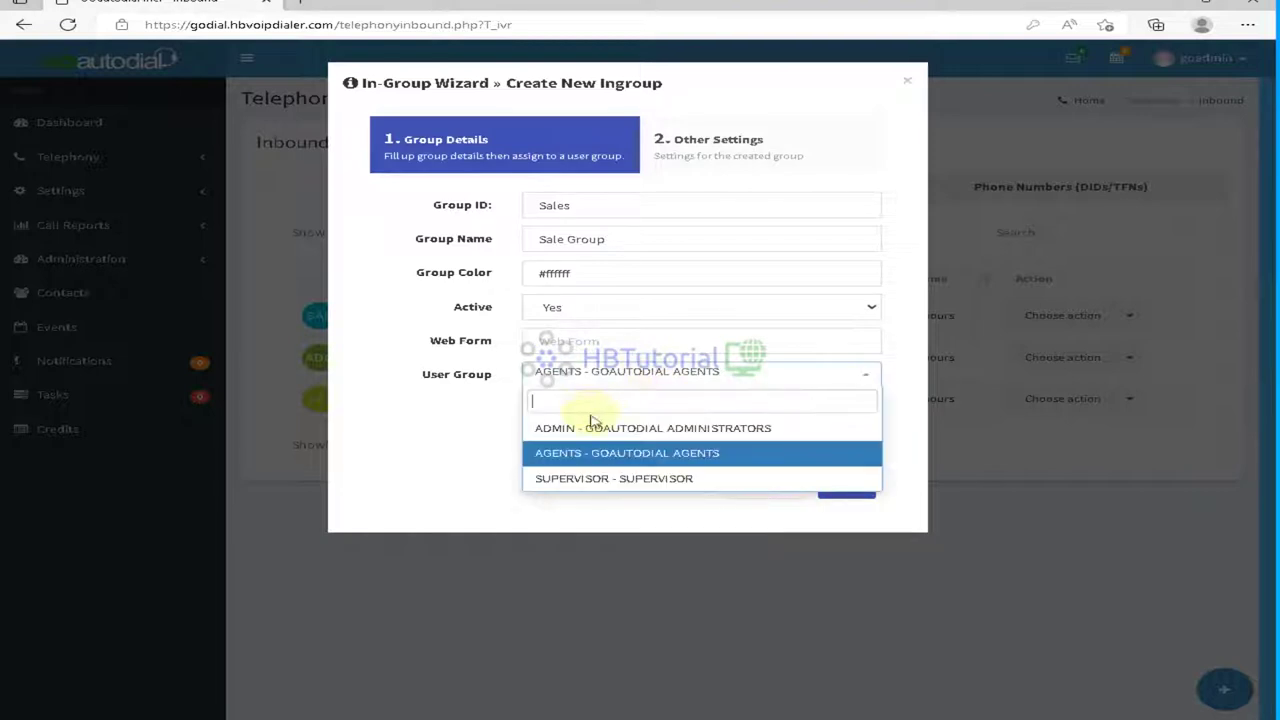
click(622, 463)
click(846, 486)
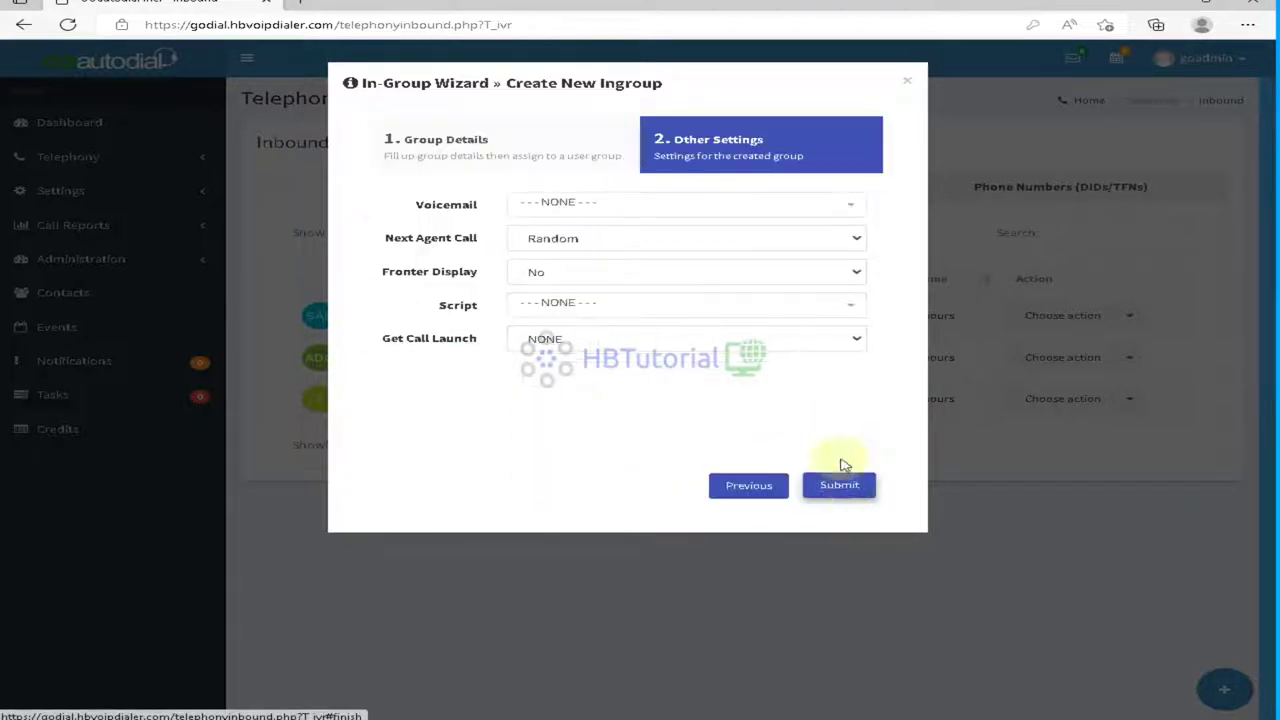
Step: Set no voicemail, Fewest Calls routing and fronter display No, then create the Sales in-group
click(594, 205)
click(597, 206)
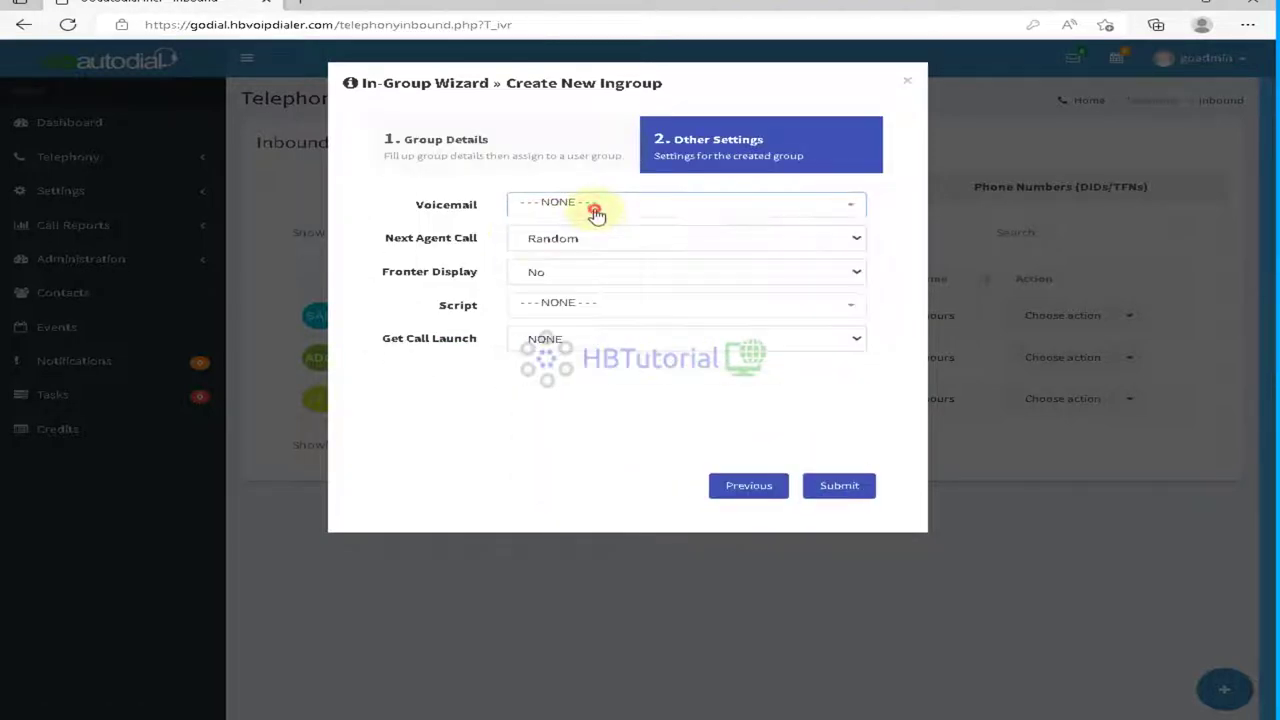
click(617, 238)
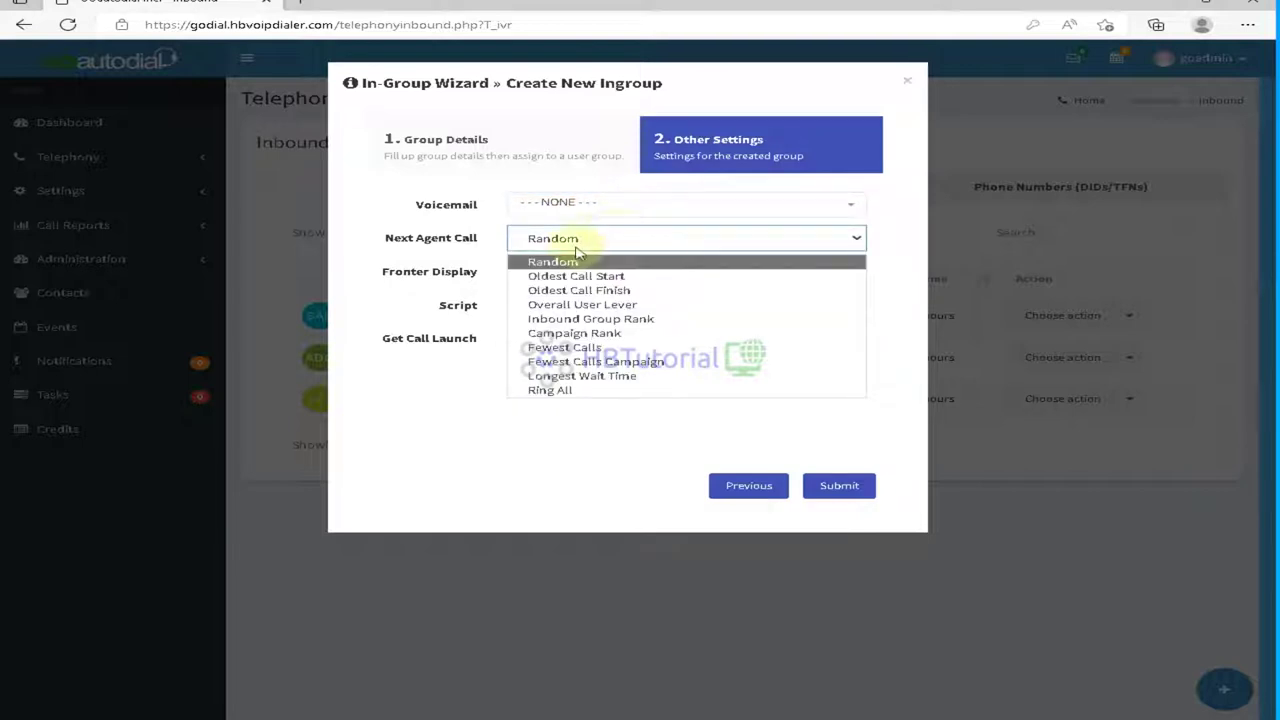
click(598, 347)
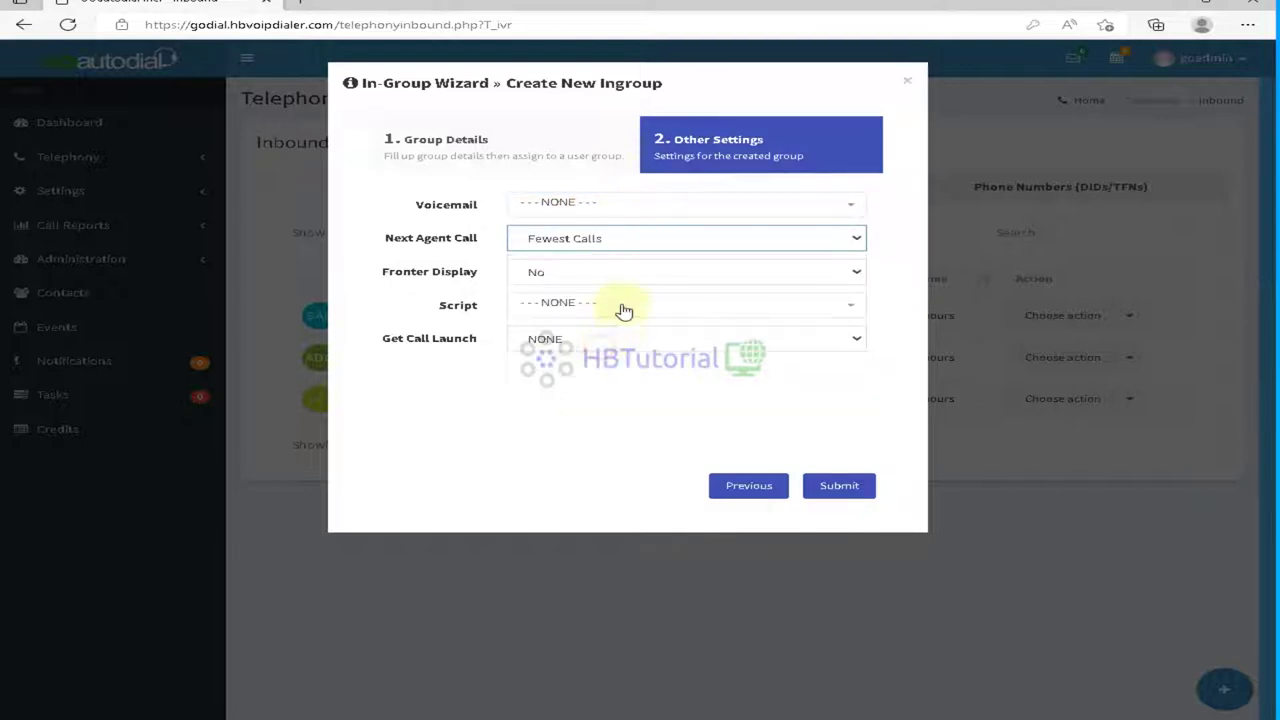
click(600, 277)
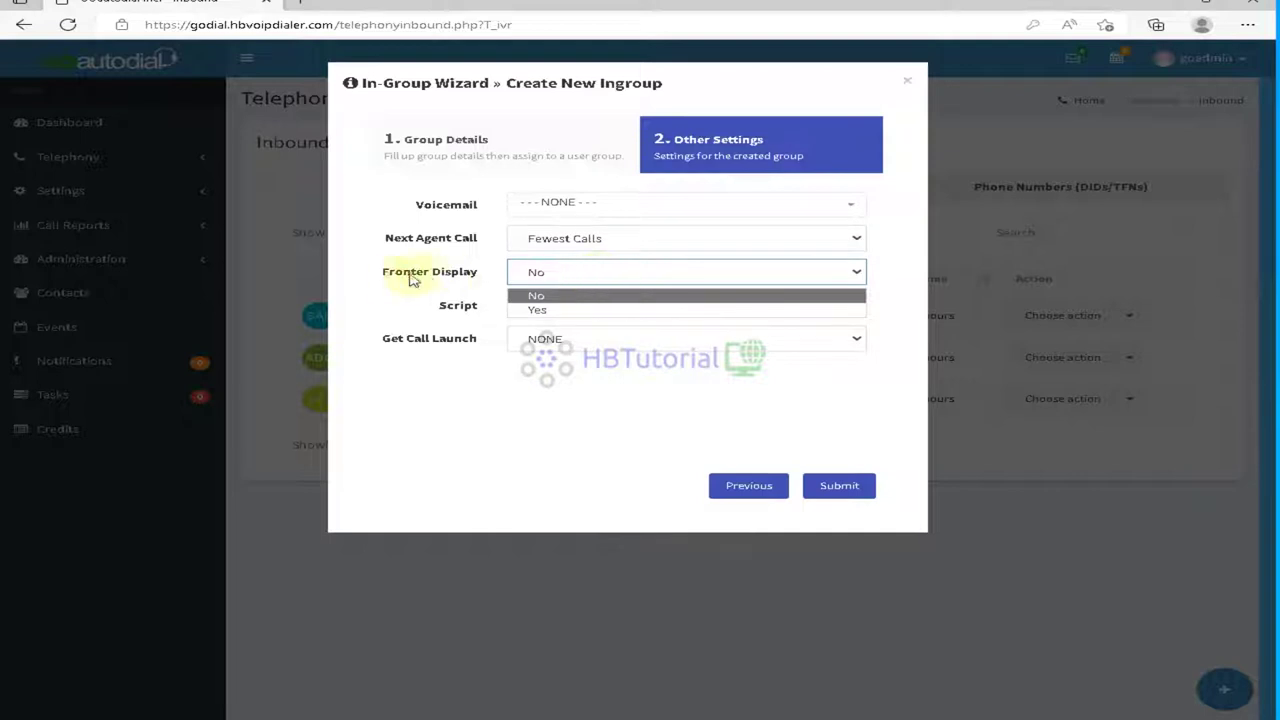
click(600, 296)
click(648, 345)
click(648, 345)
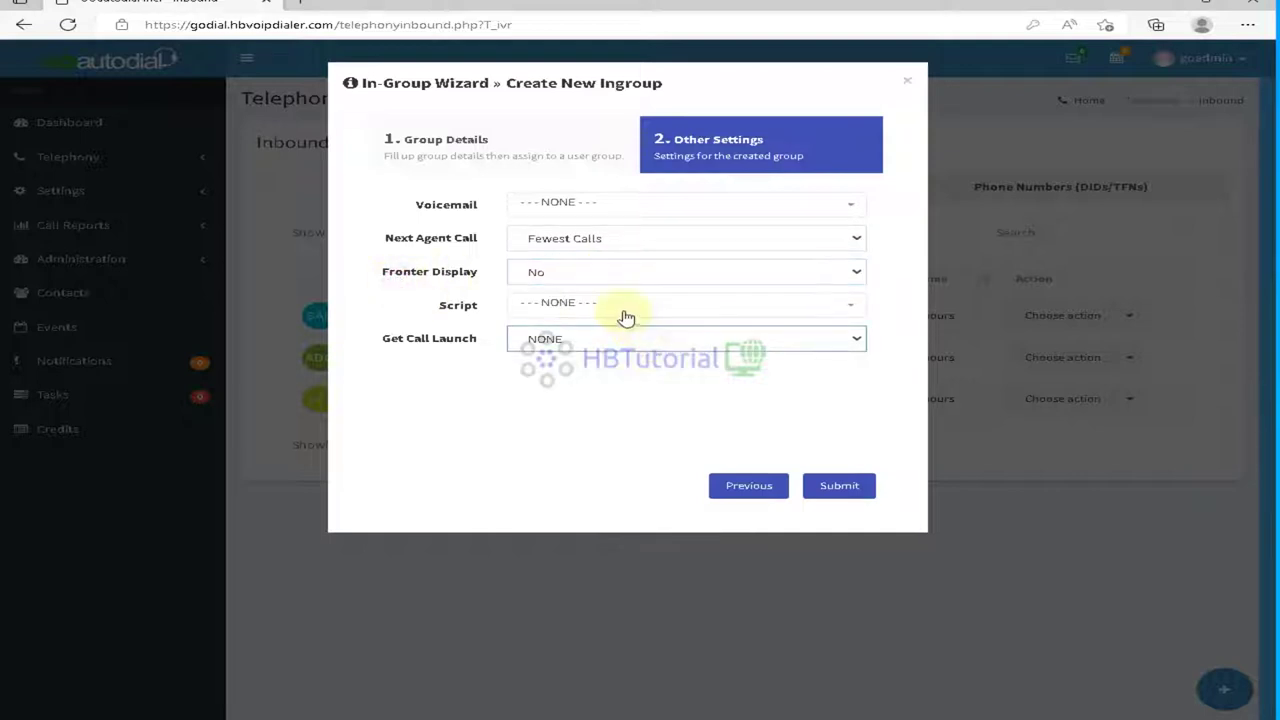
click(626, 312)
click(503, 430)
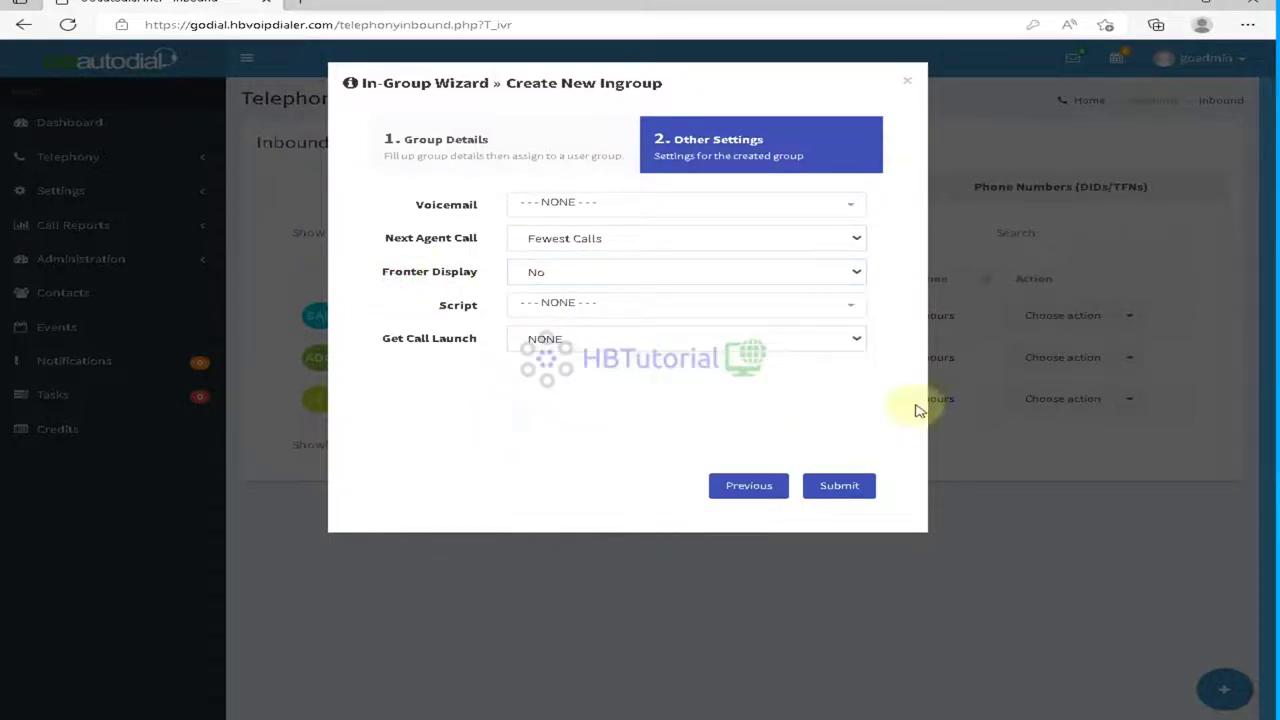
click(838, 487)
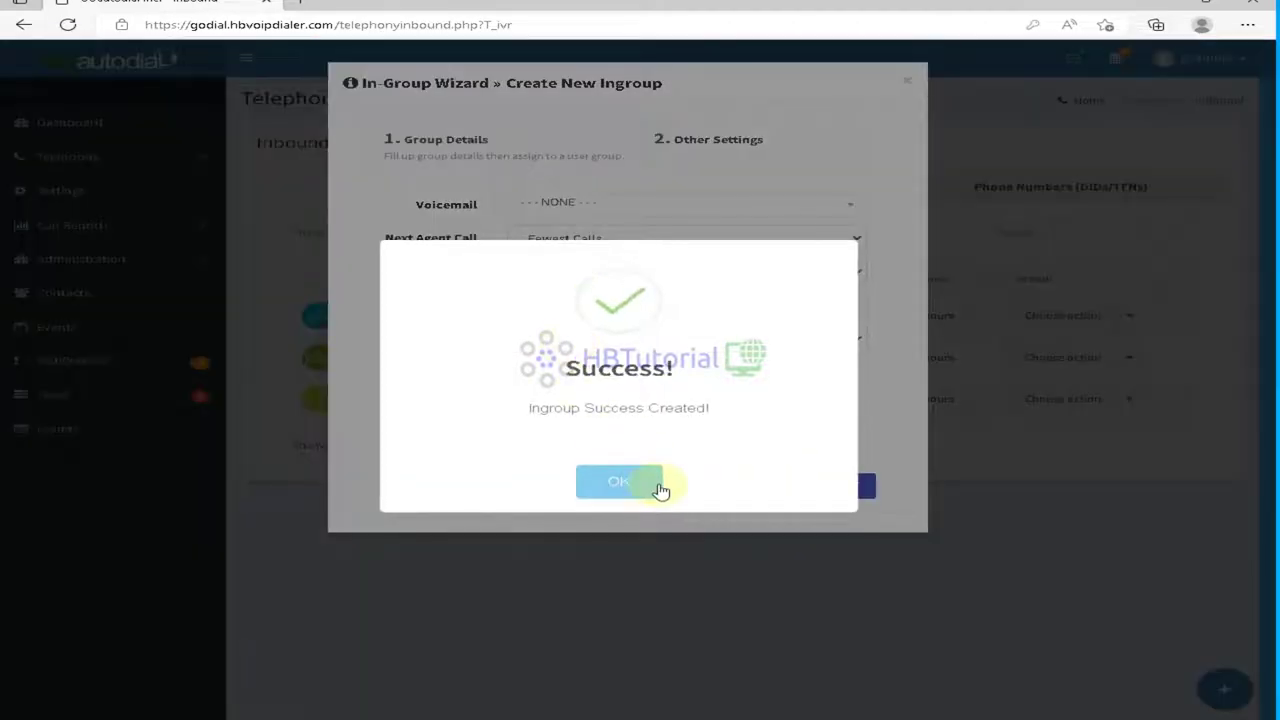
click(658, 486)
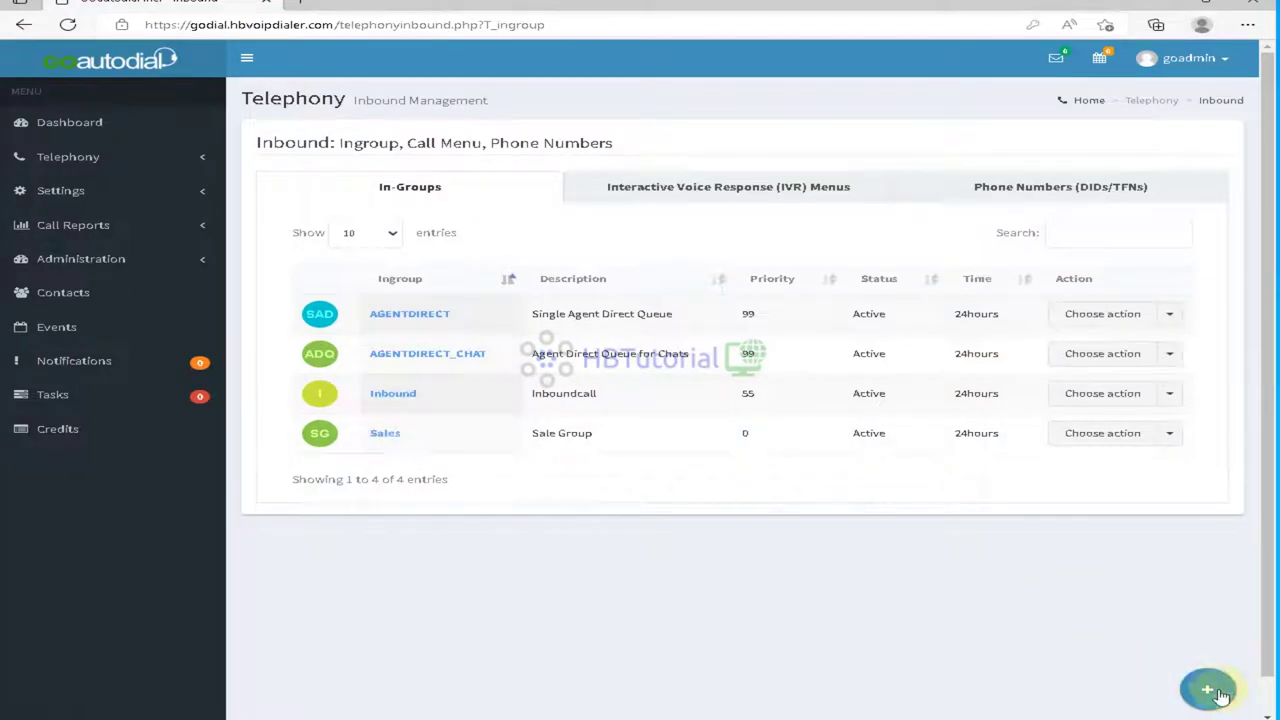
Step: Start a new in-group with Group ID 'Billing' and name 'Billing Department'
mouse_move(1200, 684)
click(1211, 527)
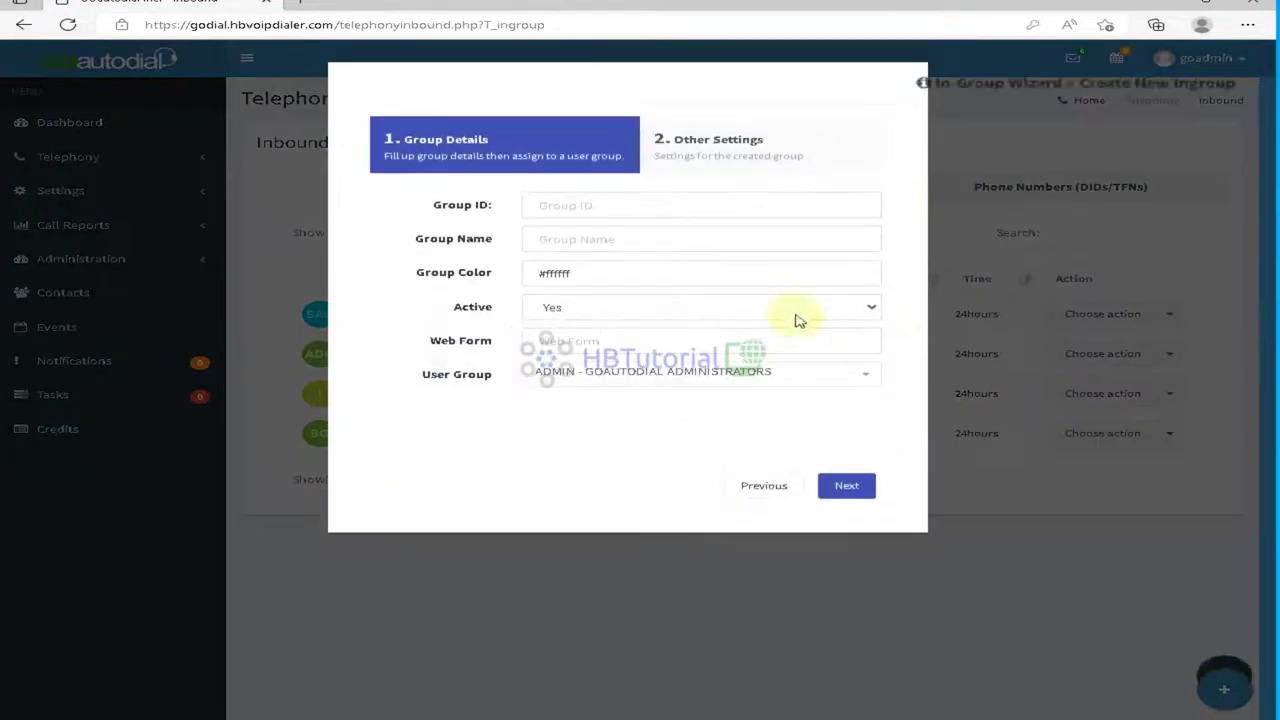
click(654, 203)
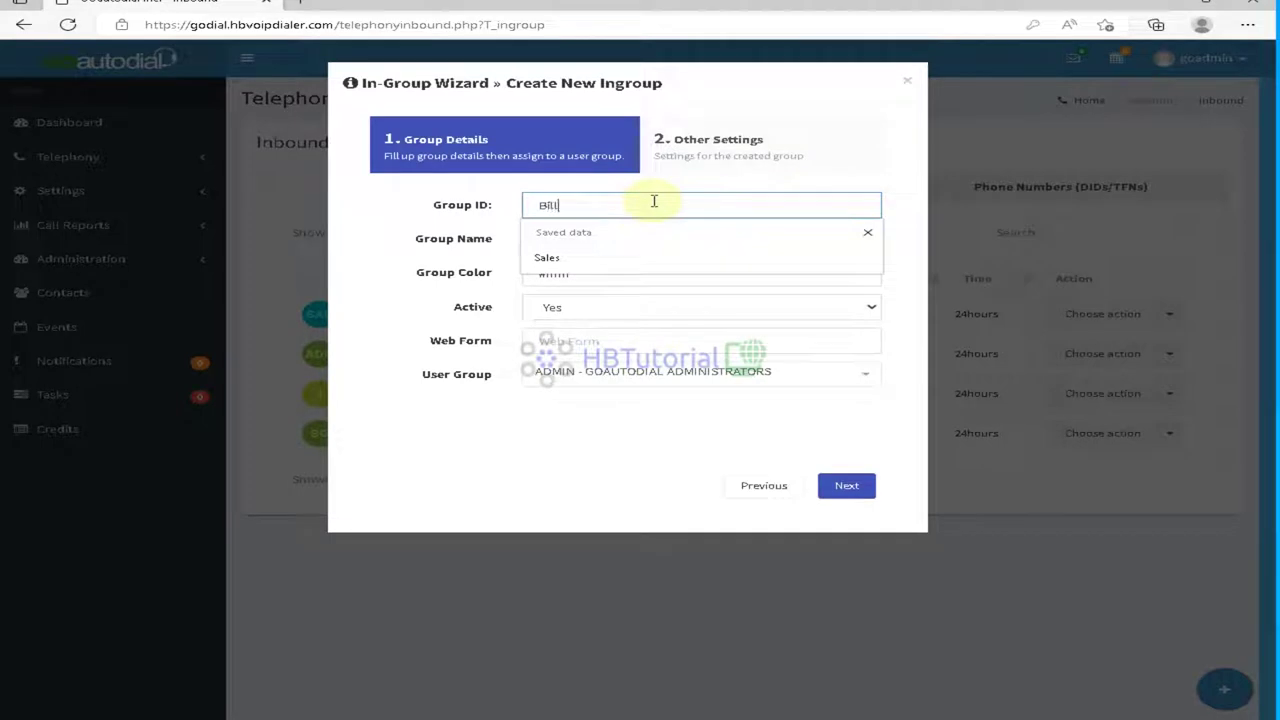
text(Billingf)
key(BackSpace)
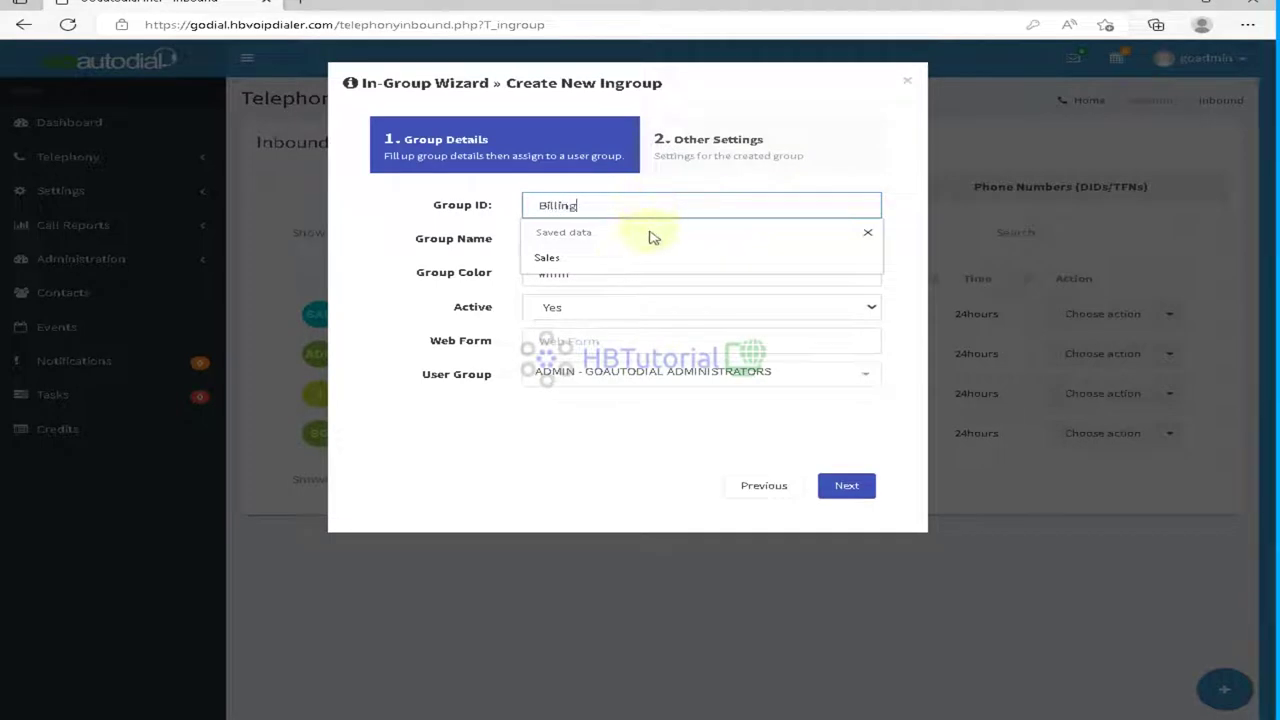
click(678, 235)
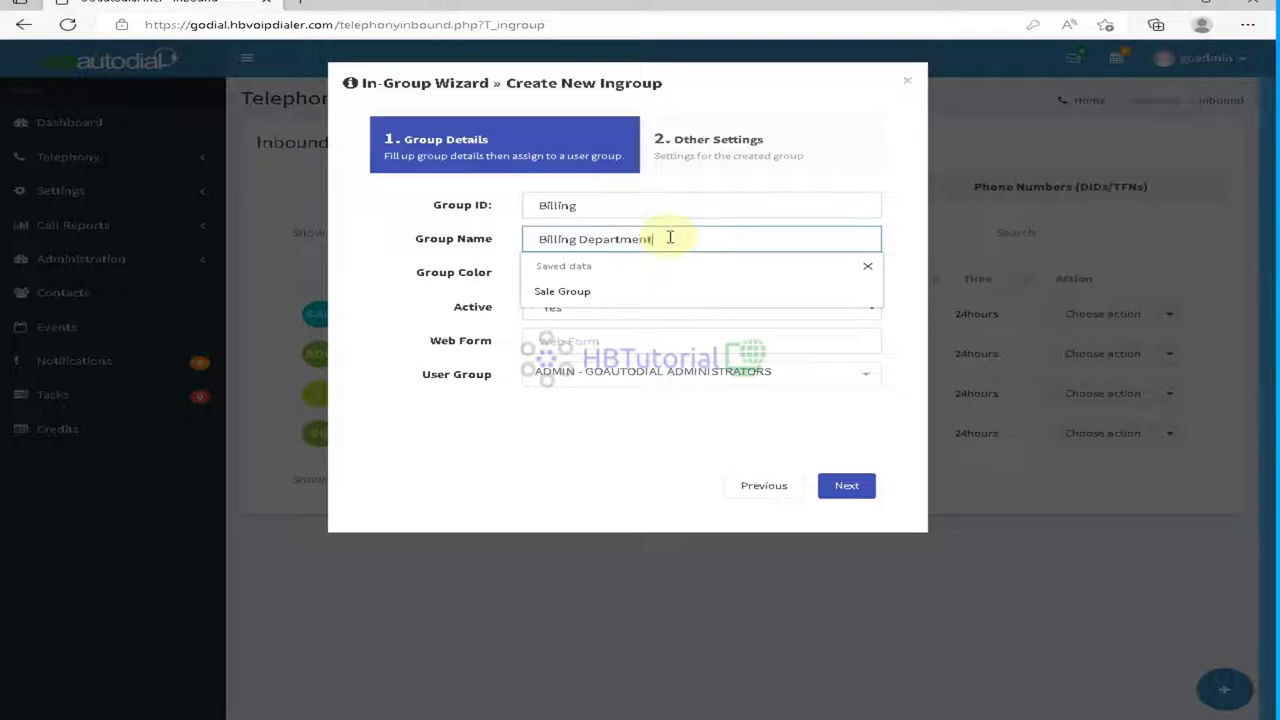
click(570, 420)
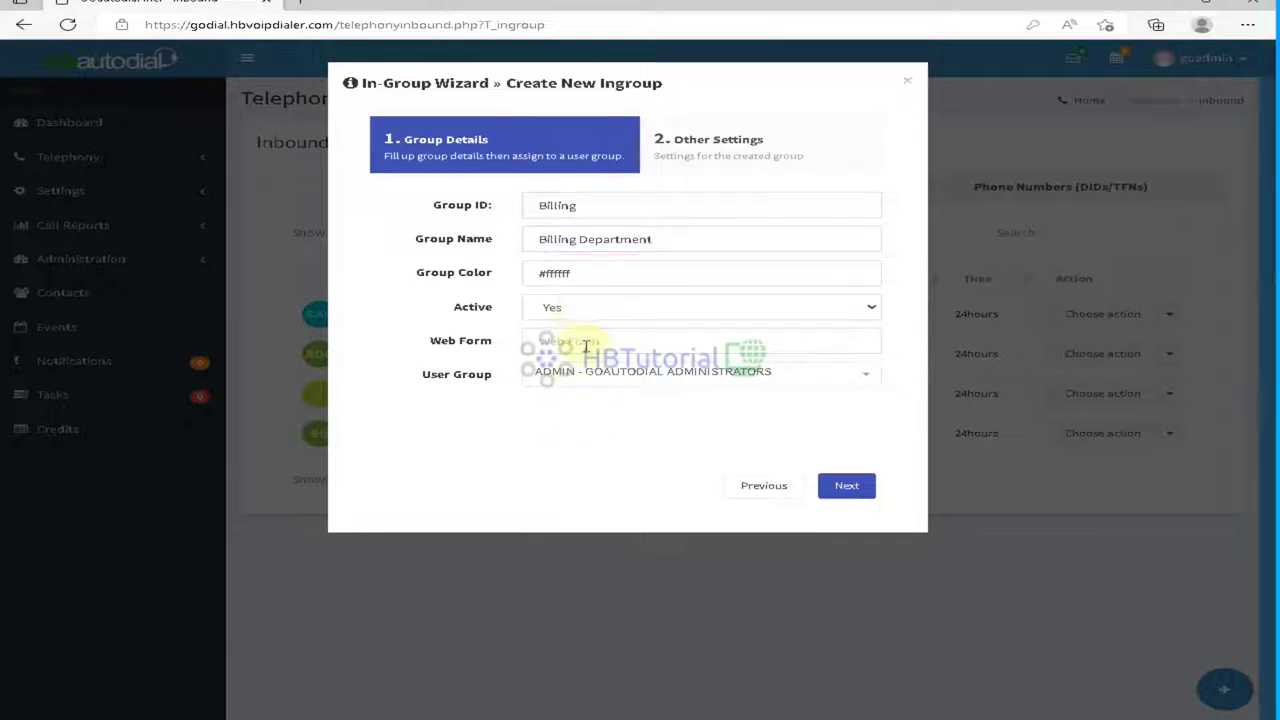
click(848, 487)
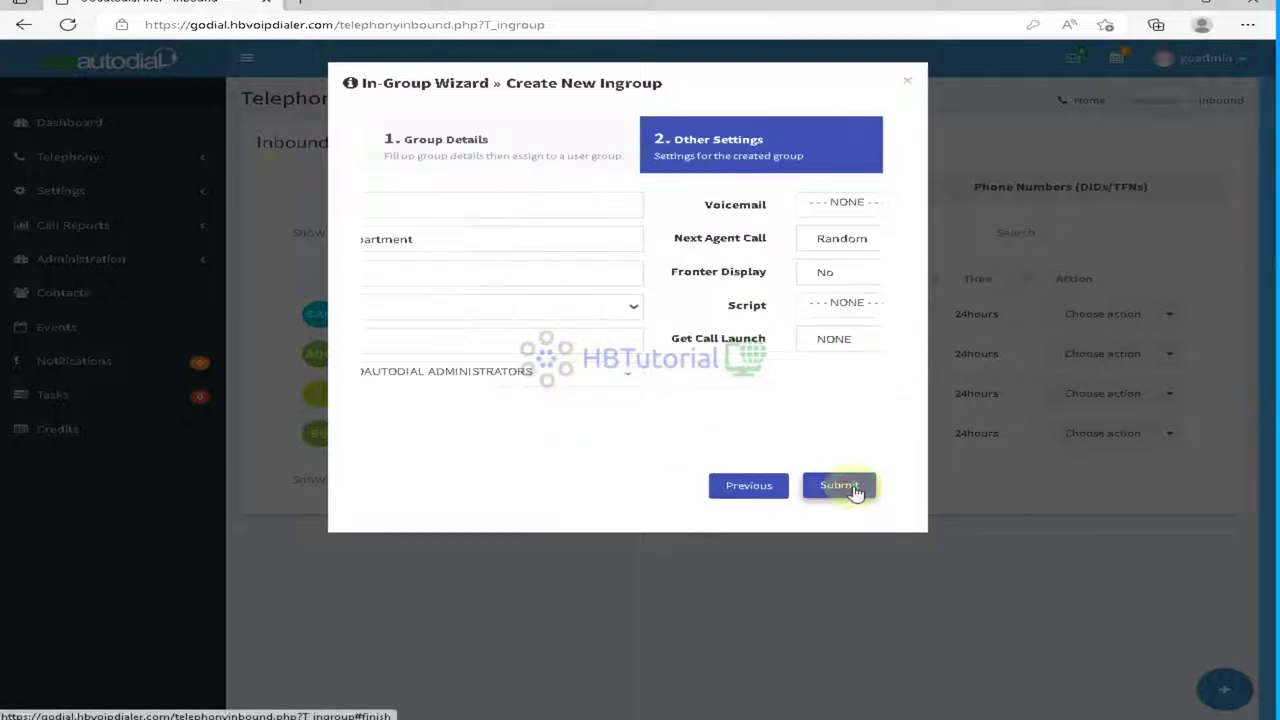
Step: Leave voicemail at NONE, set Next Agent Call to Fewest Calls, and submit the in-group
click(581, 205)
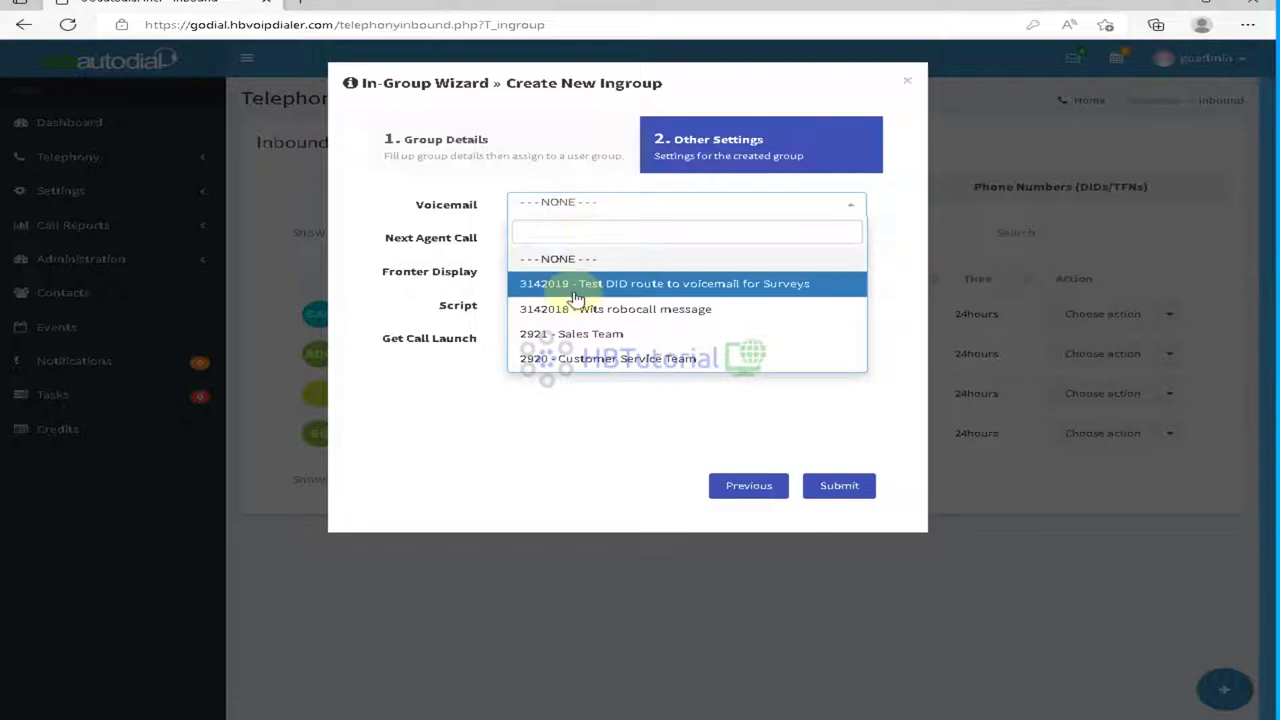
click(486, 423)
click(572, 237)
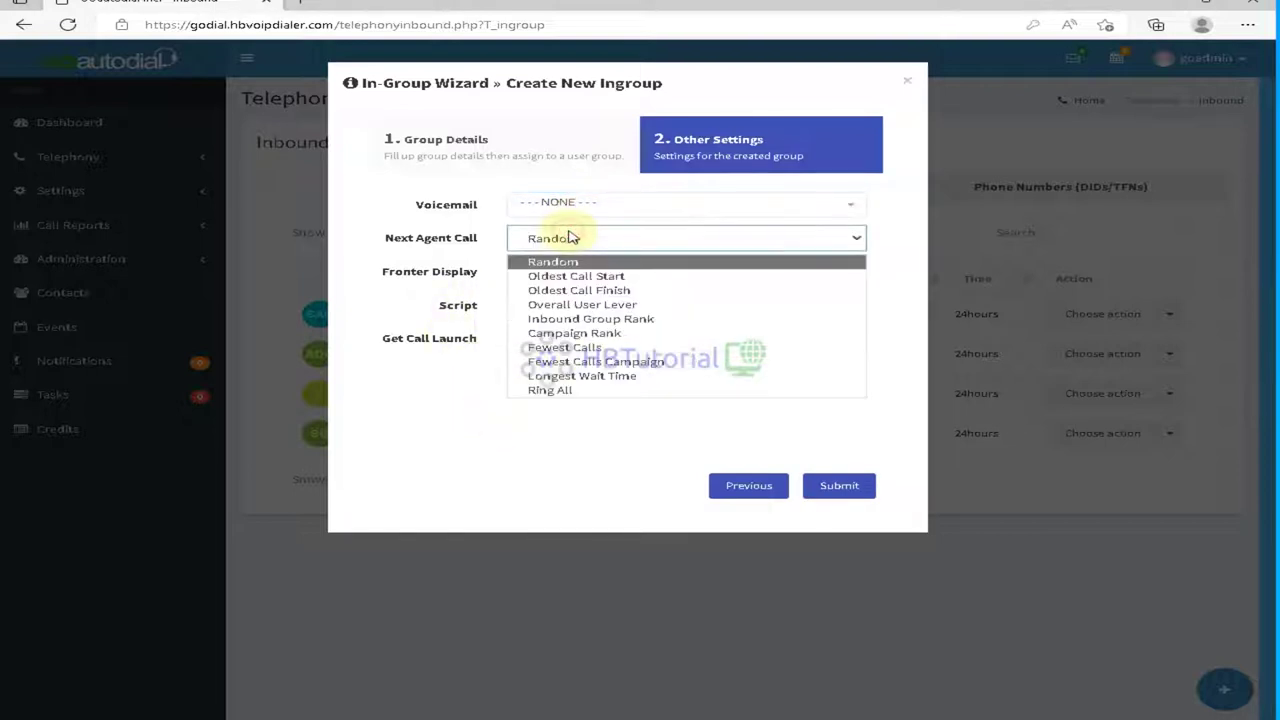
click(572, 237)
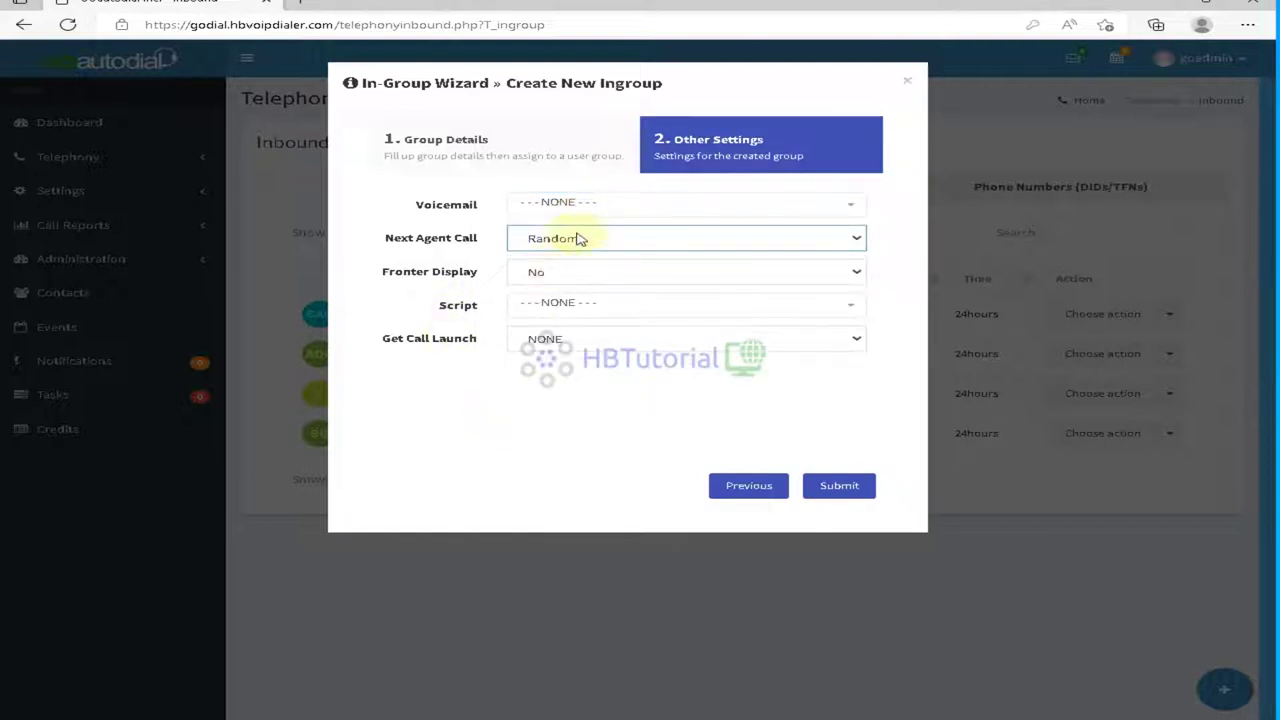
click(574, 239)
click(590, 347)
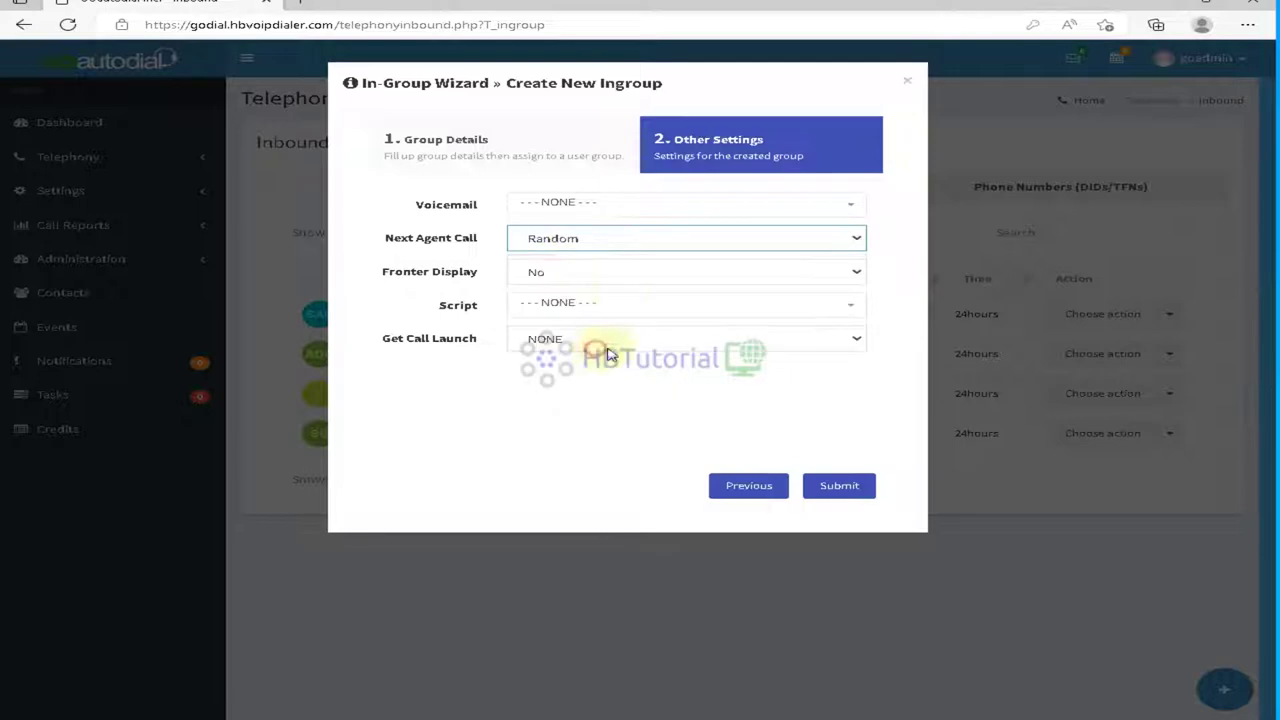
click(850, 490)
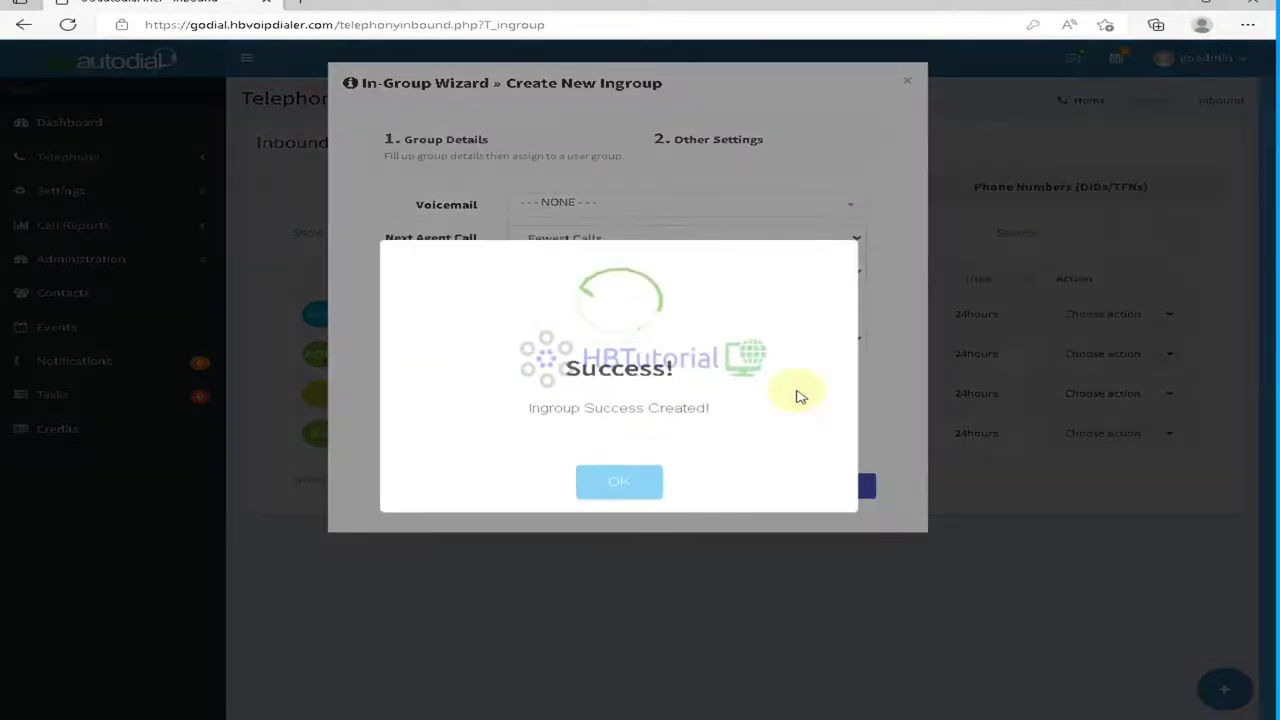
click(620, 484)
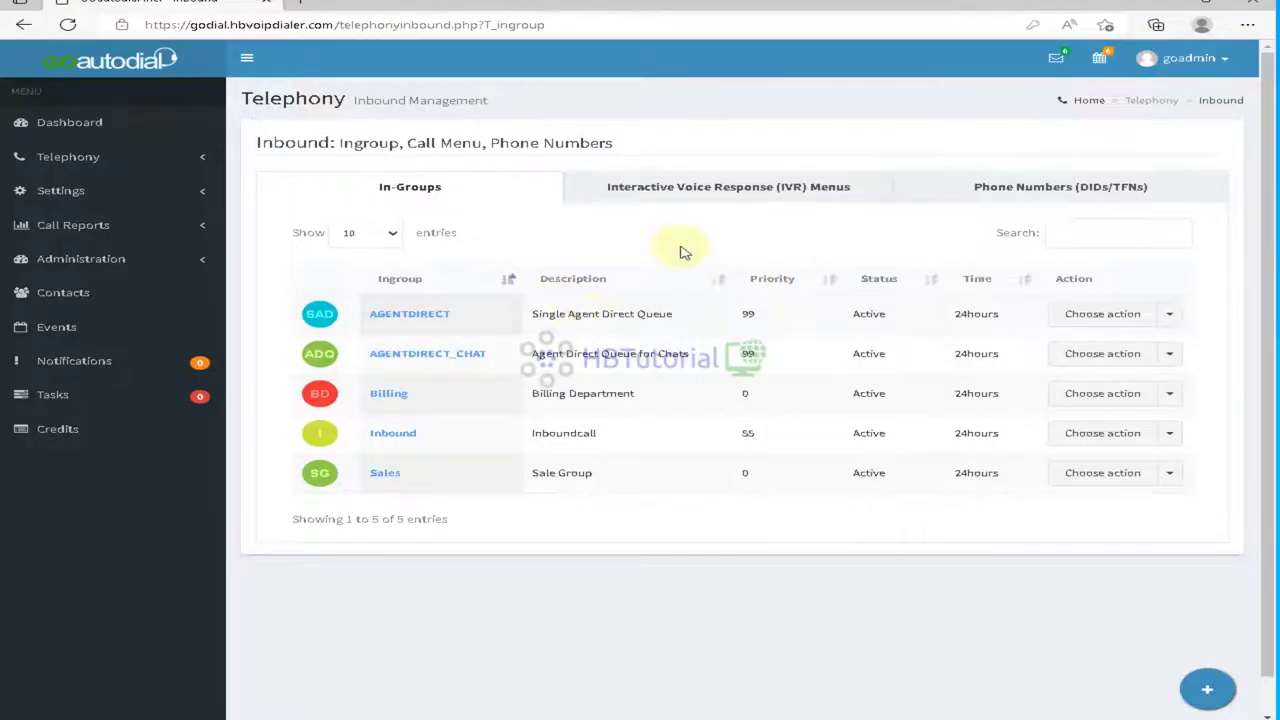
Step: Open MainCampaign for modification from the Telephony campaigns list
click(67, 163)
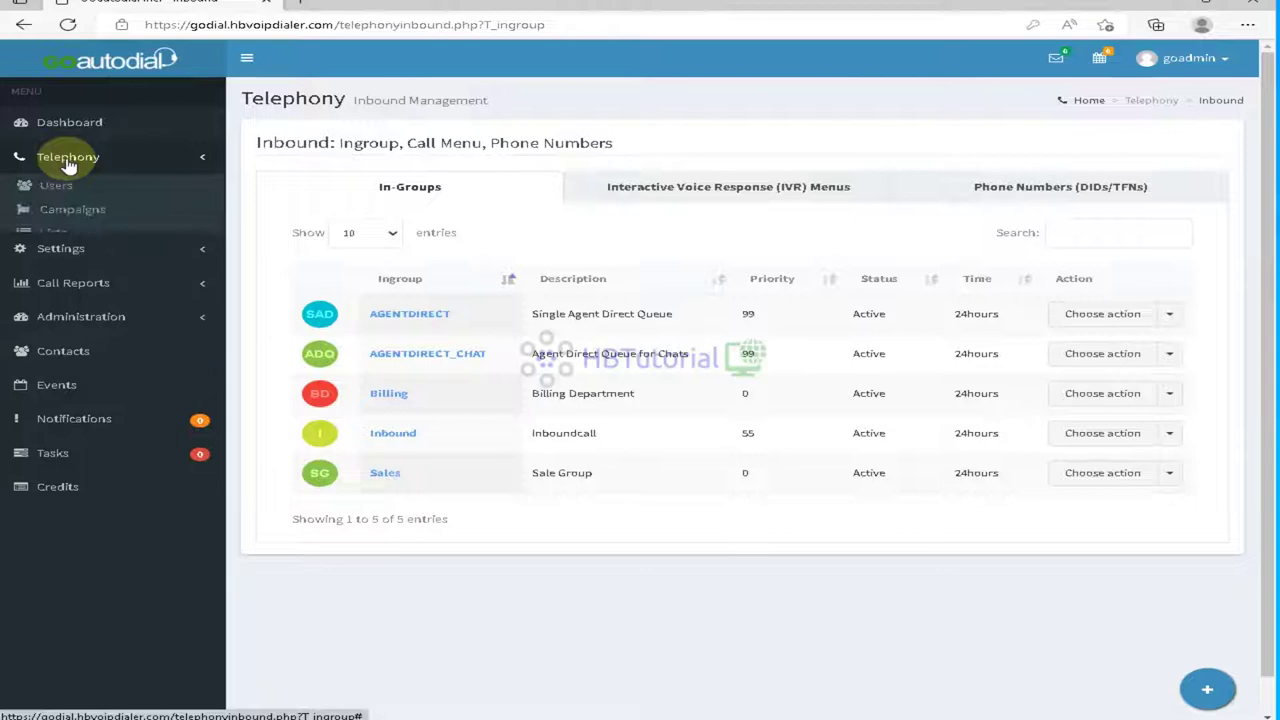
click(98, 214)
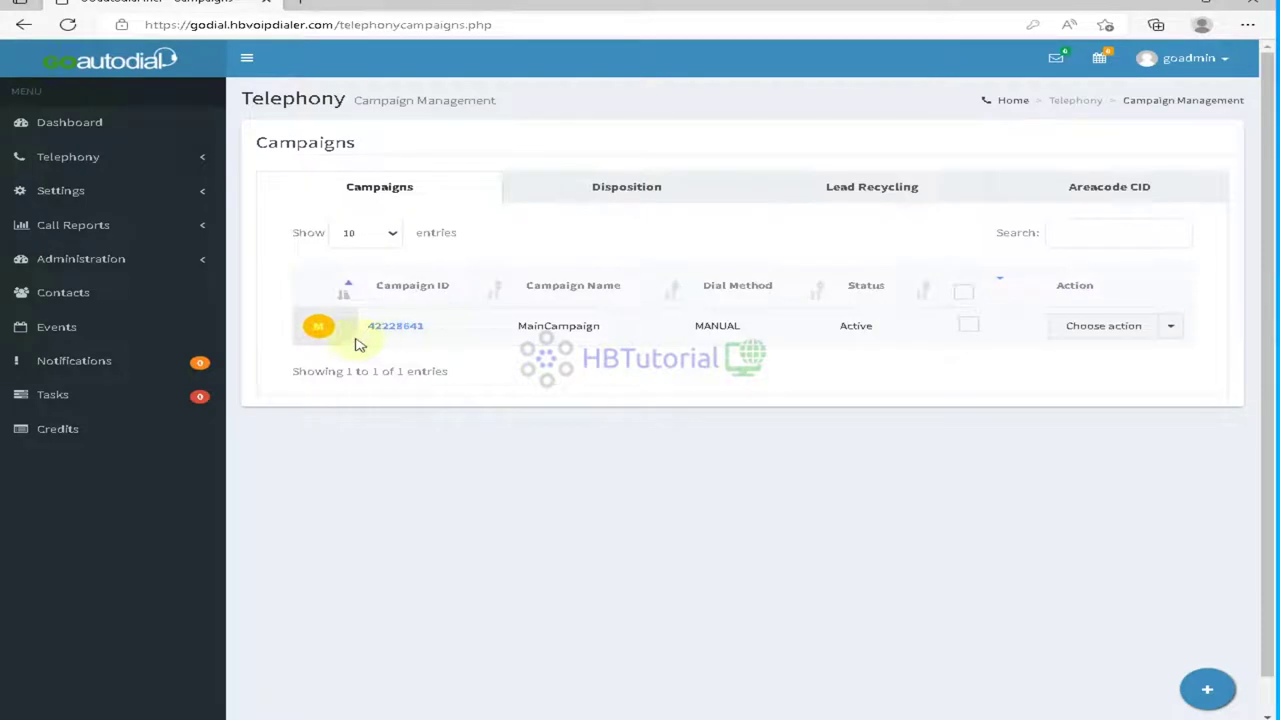
click(1155, 327)
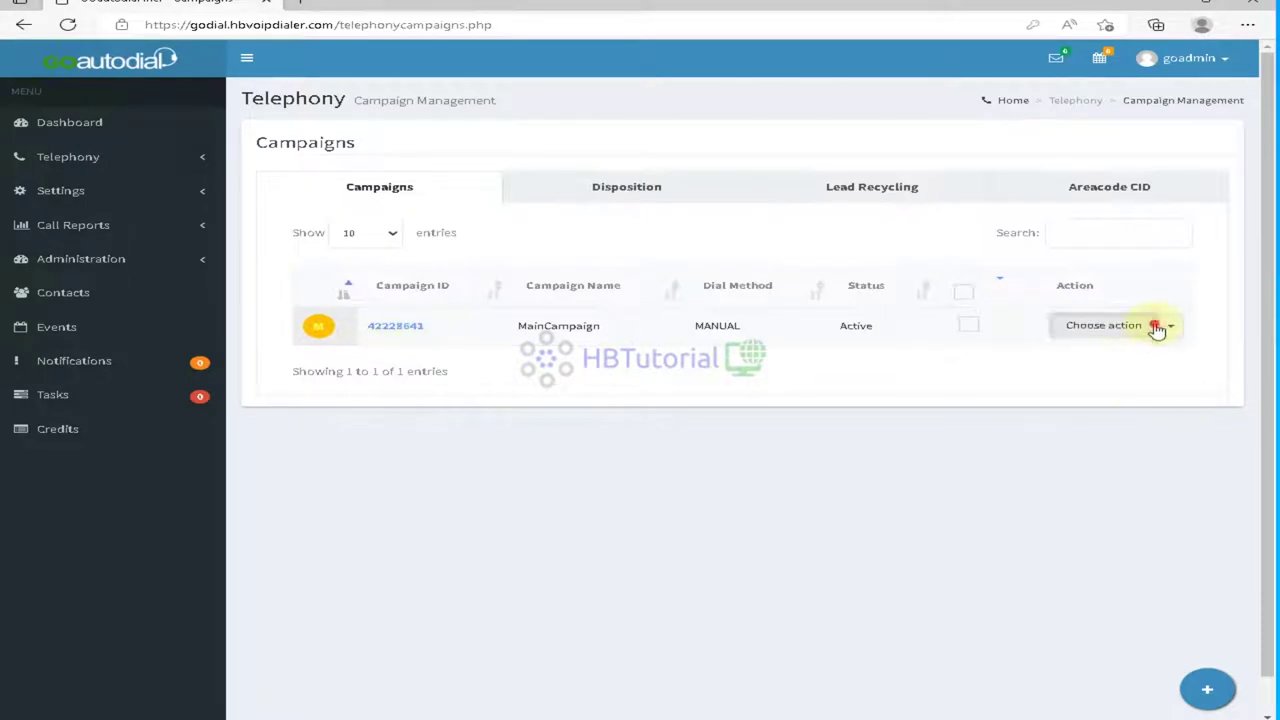
click(1090, 356)
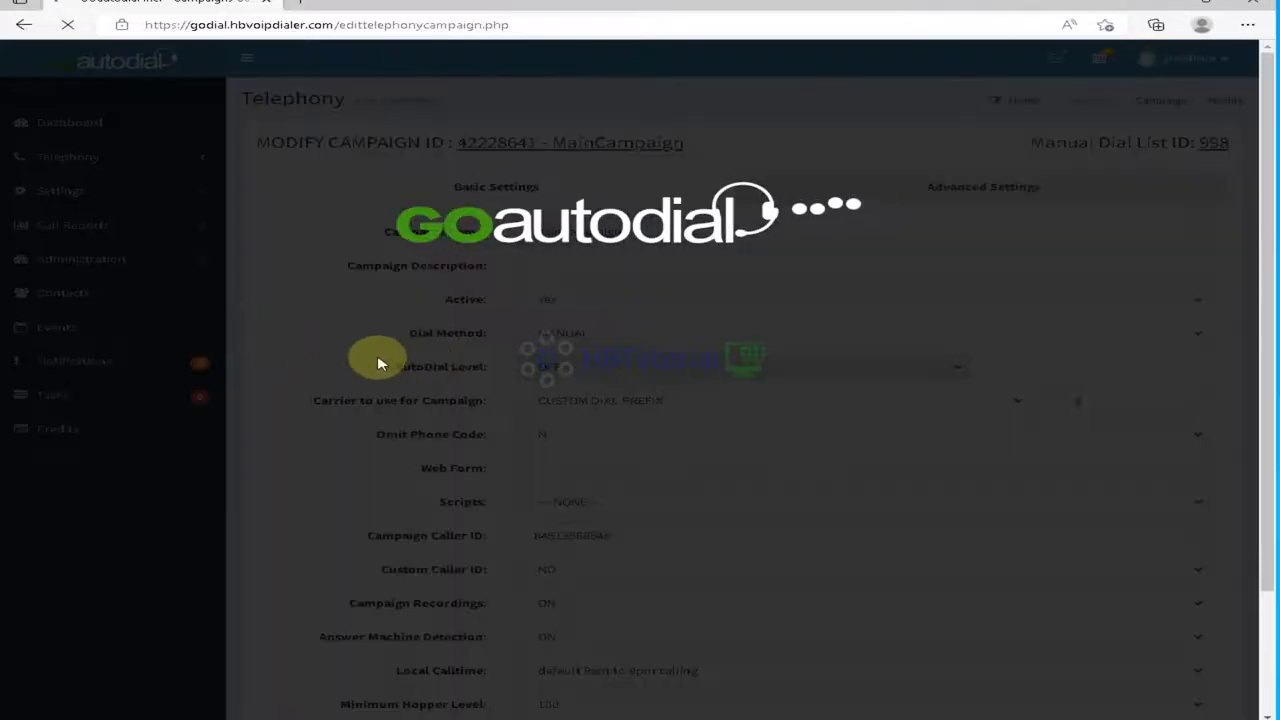
scroll(660, 470, down, 2)
scroll(678, 482, up, 1)
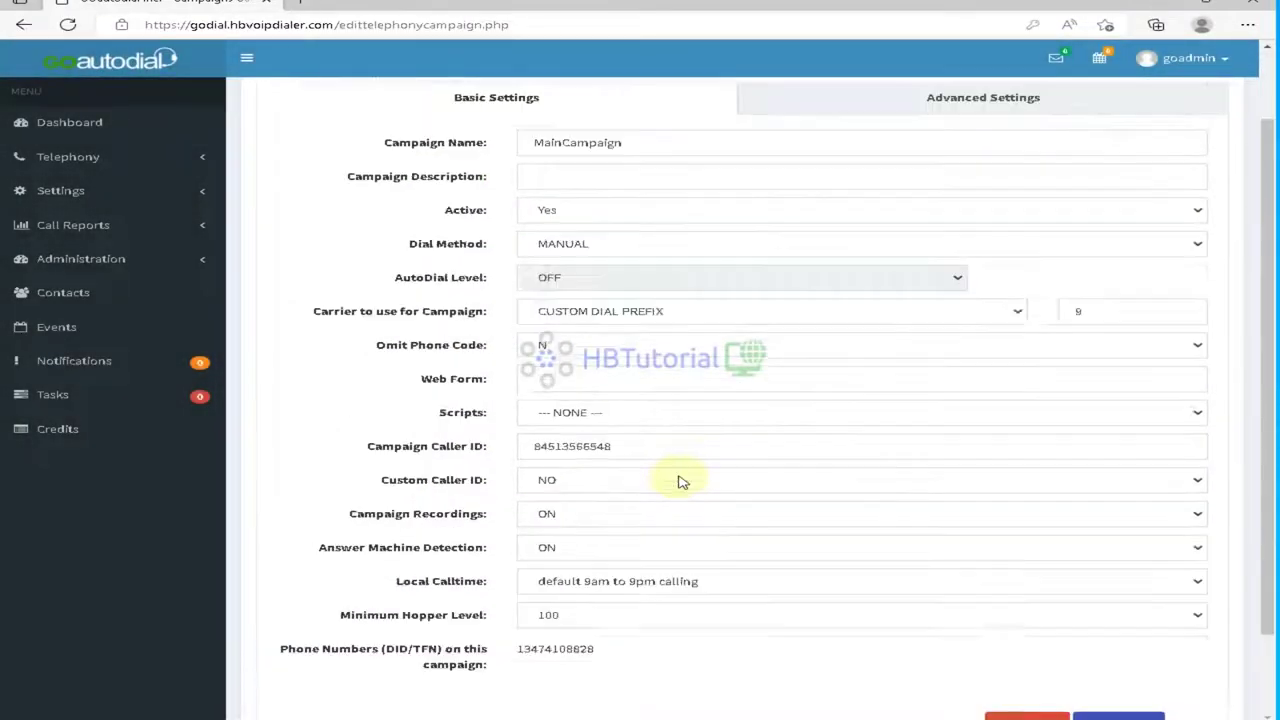
scroll(700, 420, up, 1)
Step: In Advanced Settings, tick Billing as an inbound group and Sales as a transfer group, then save
click(983, 196)
scroll(665, 532, down, 6)
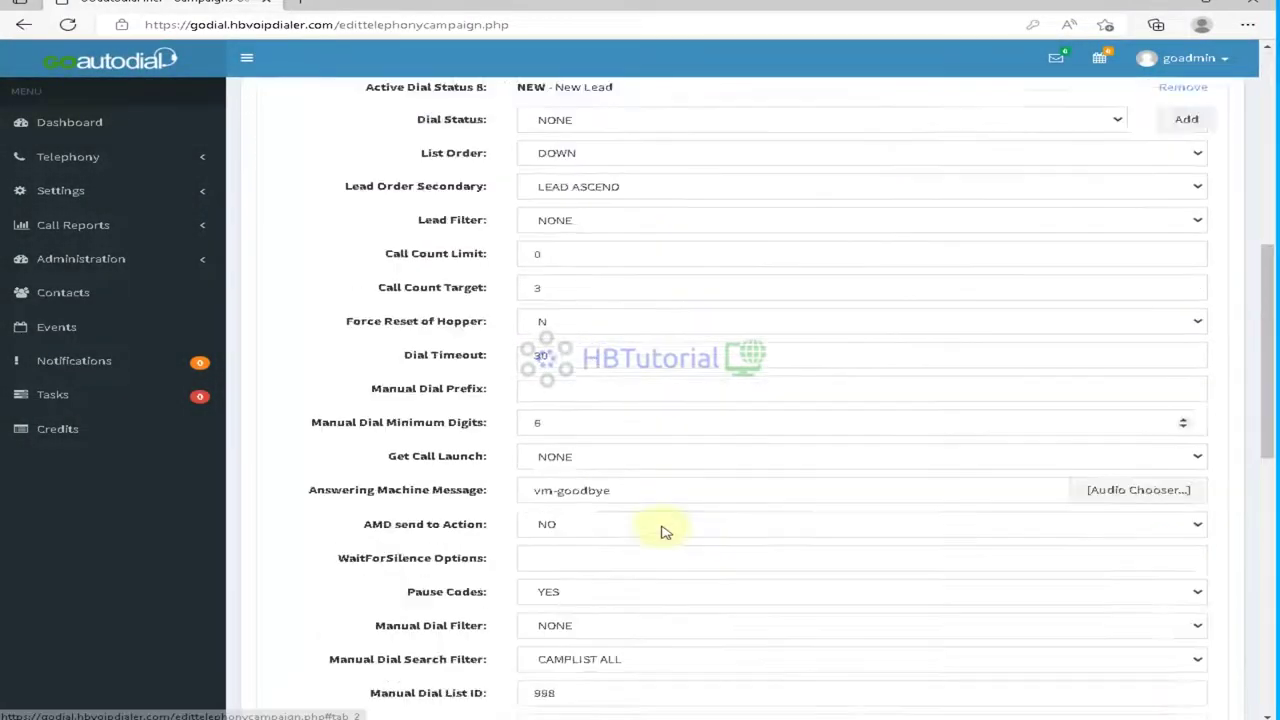
scroll(665, 532, down, 10)
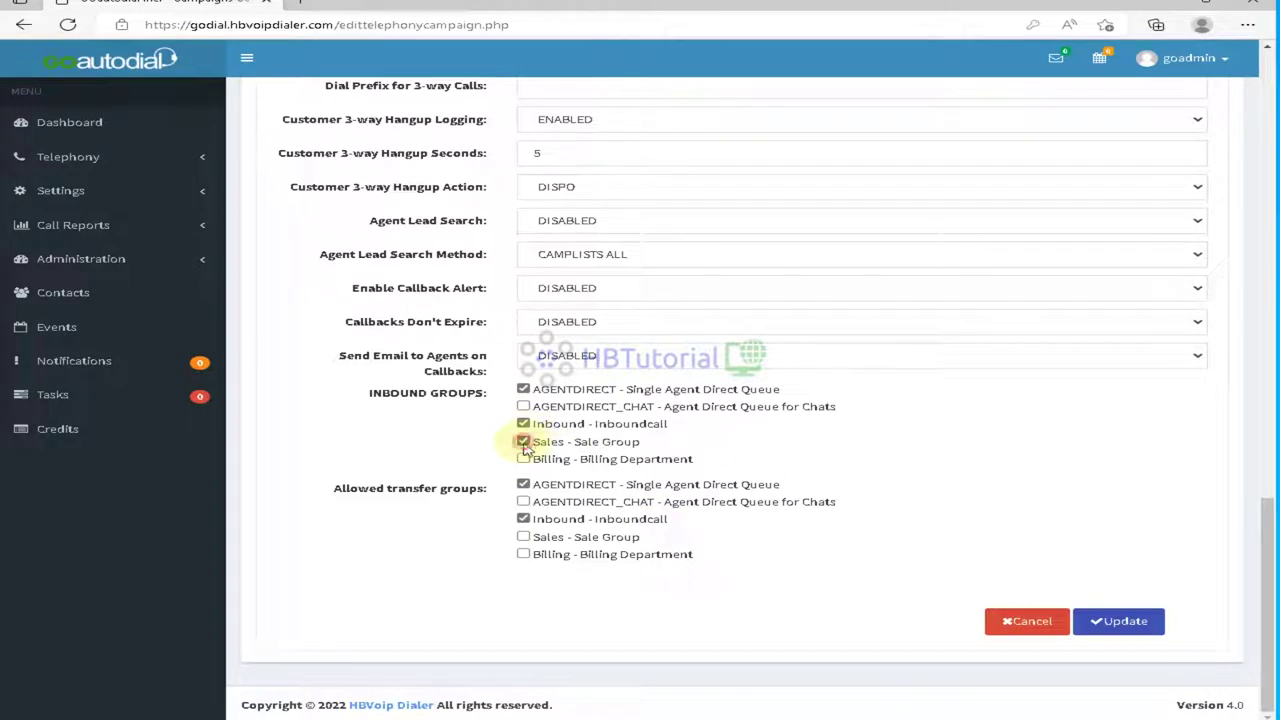
click(523, 458)
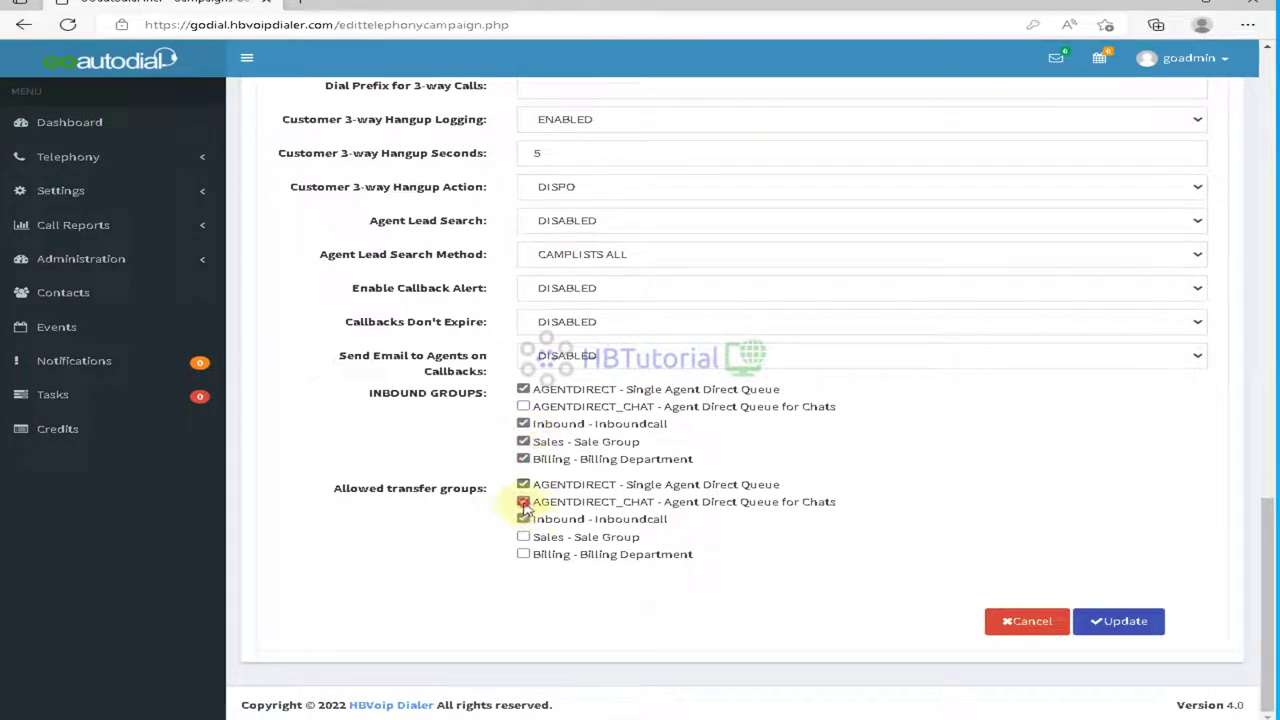
click(523, 502)
click(523, 537)
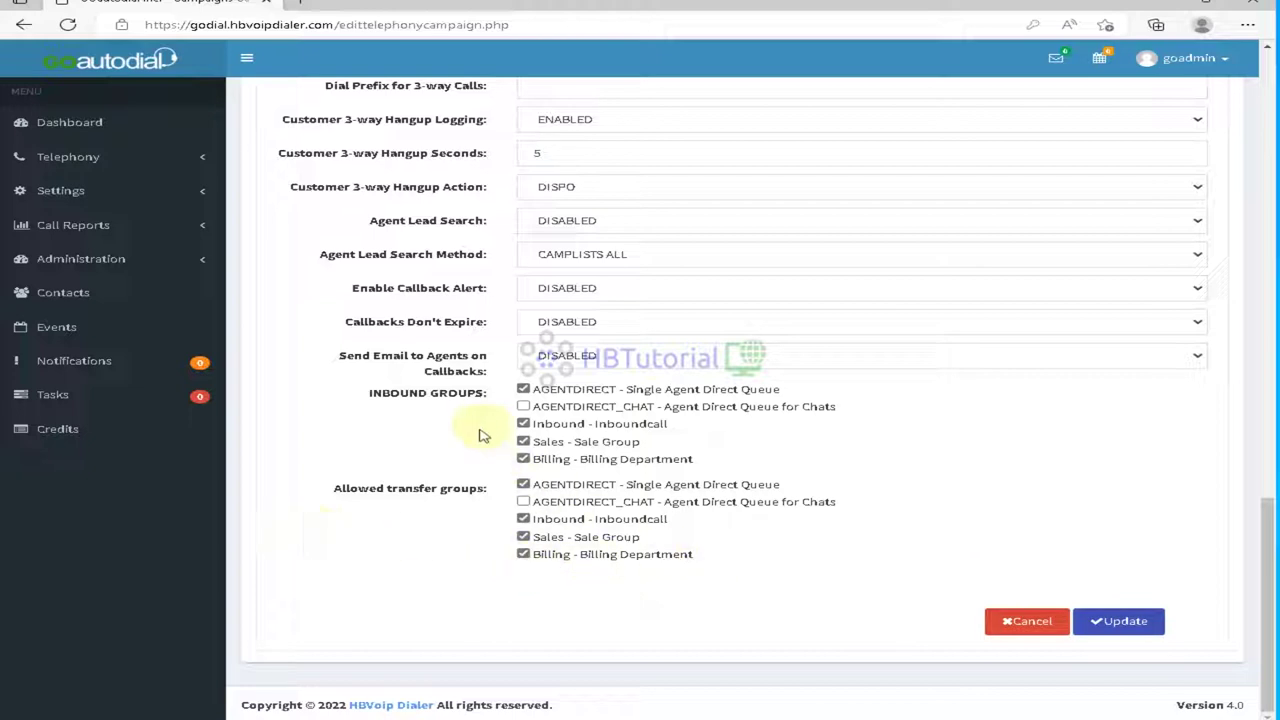
click(1136, 626)
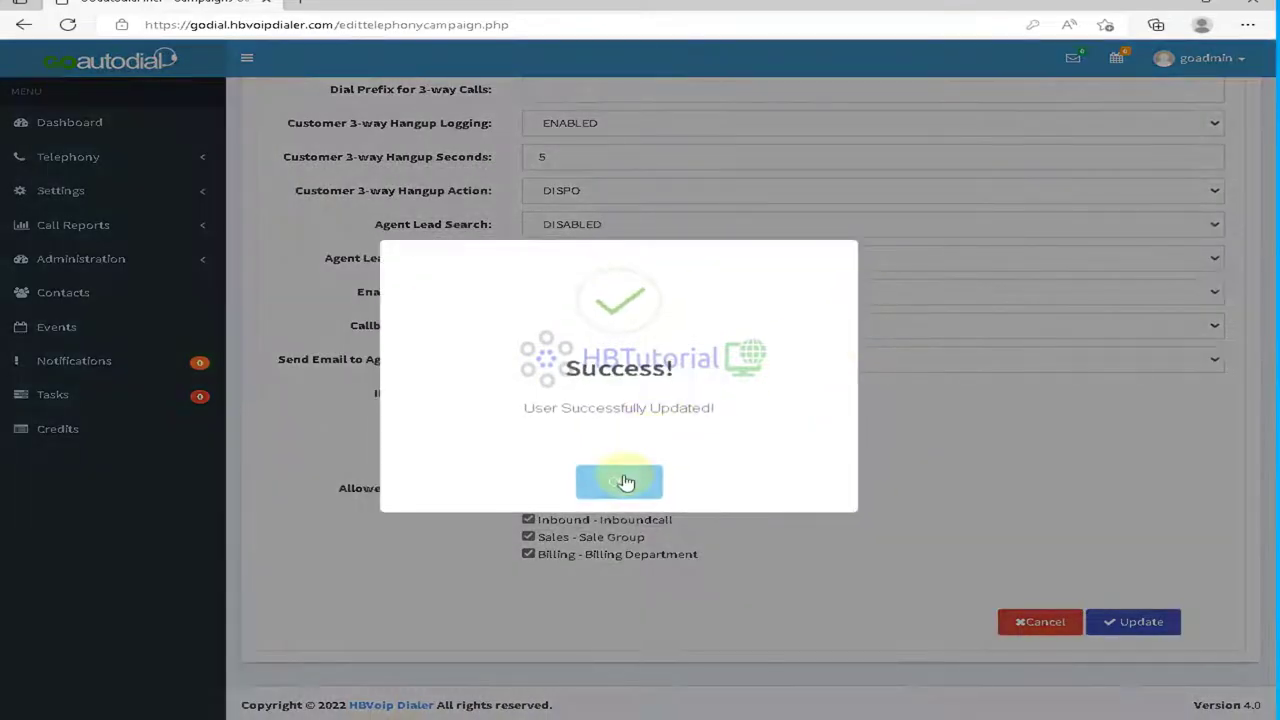
click(623, 483)
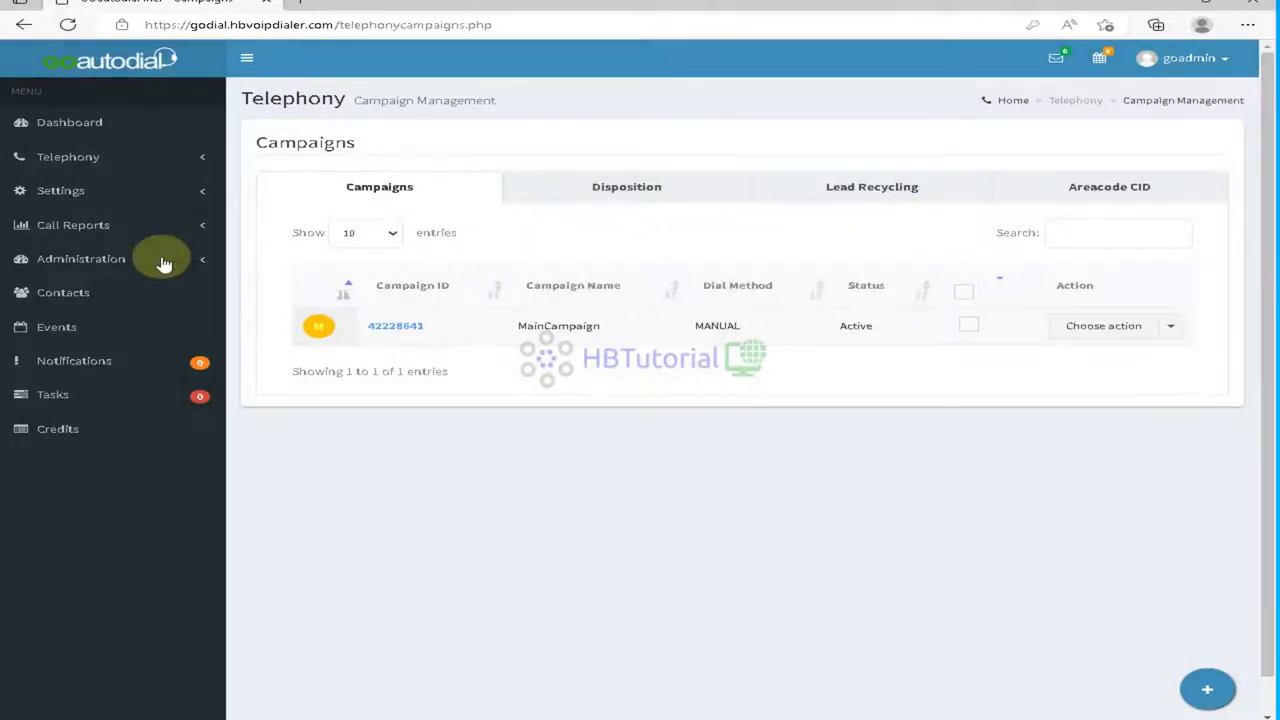
Step: Open the phone number's settings from the Inbound Phone Numbers list
click(58, 168)
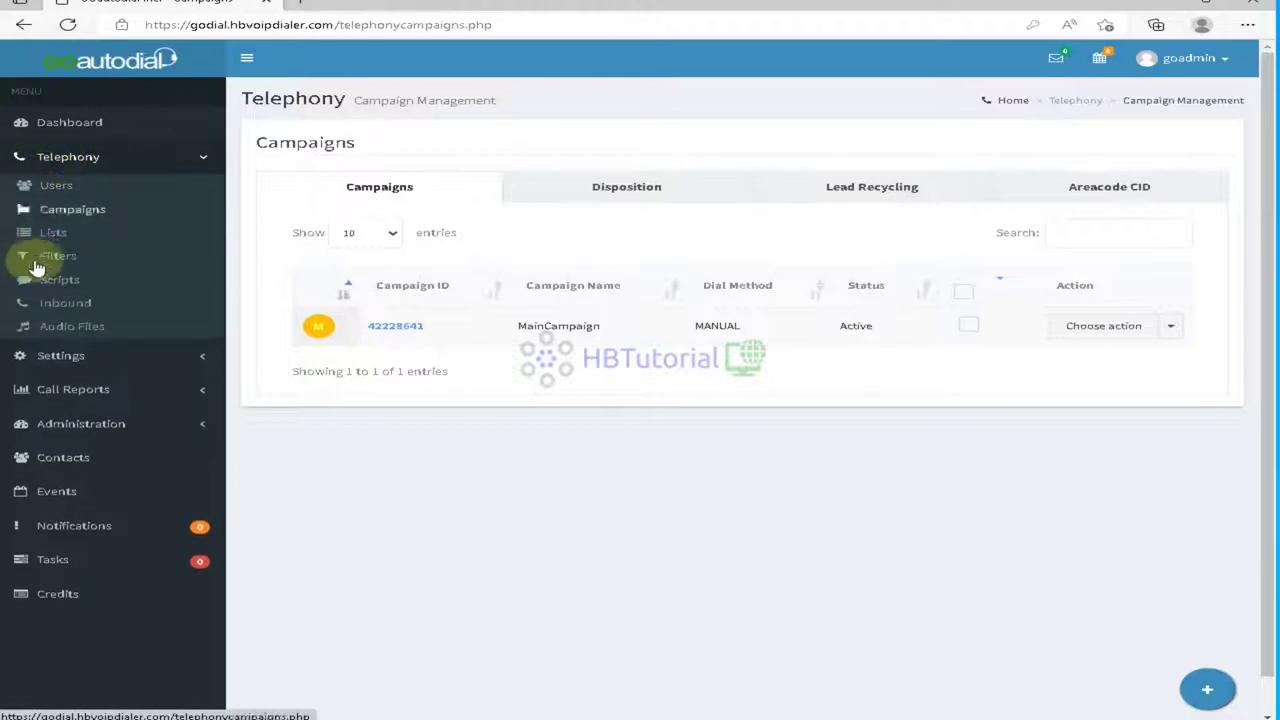
click(50, 305)
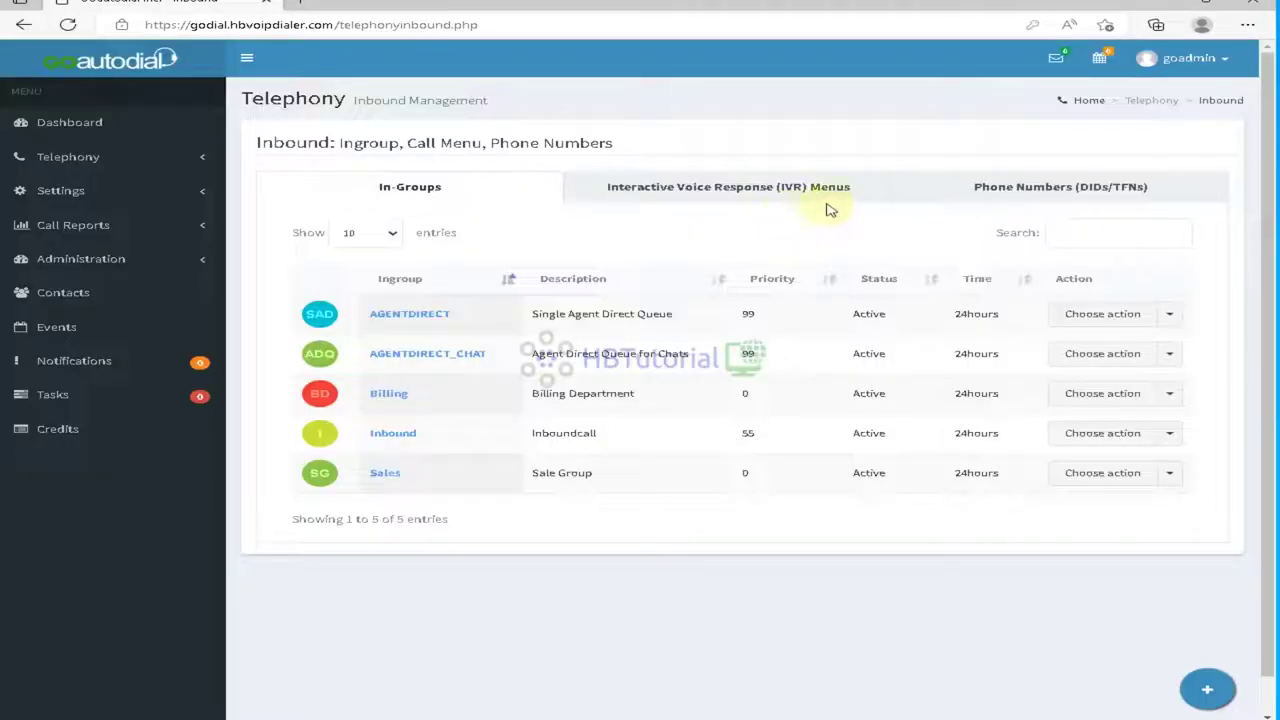
click(1050, 190)
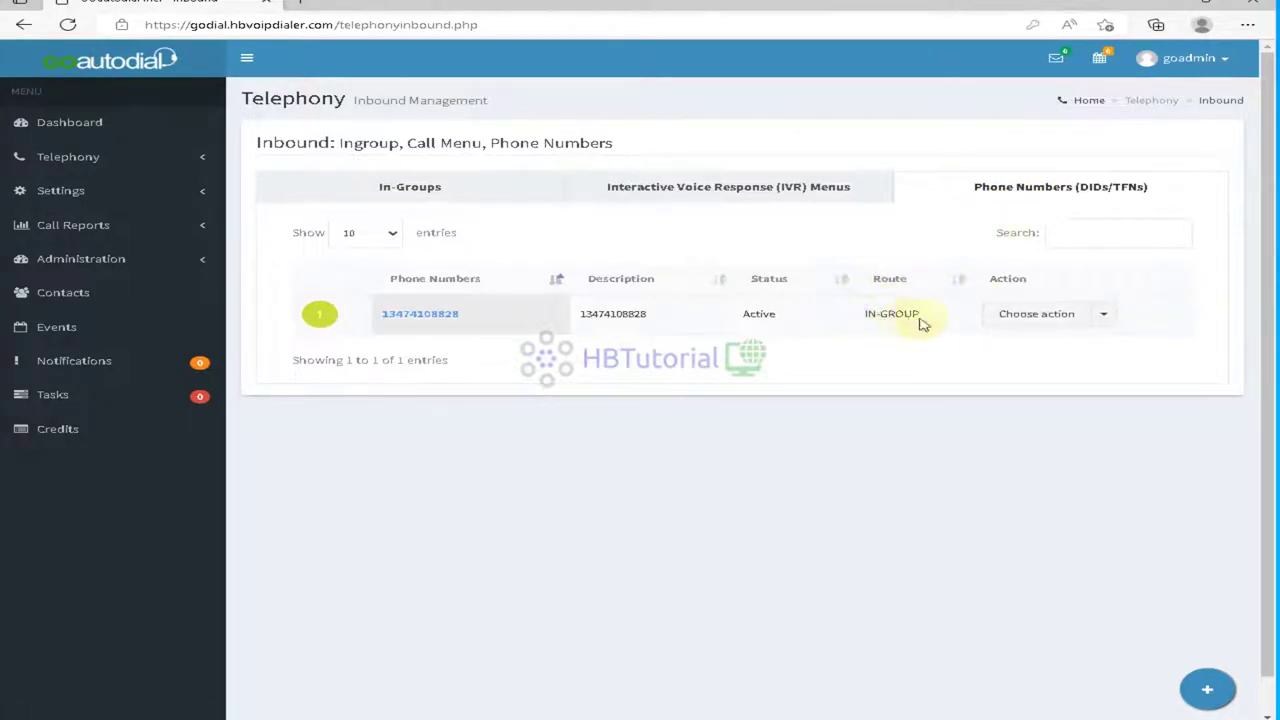
click(1006, 314)
click(1033, 347)
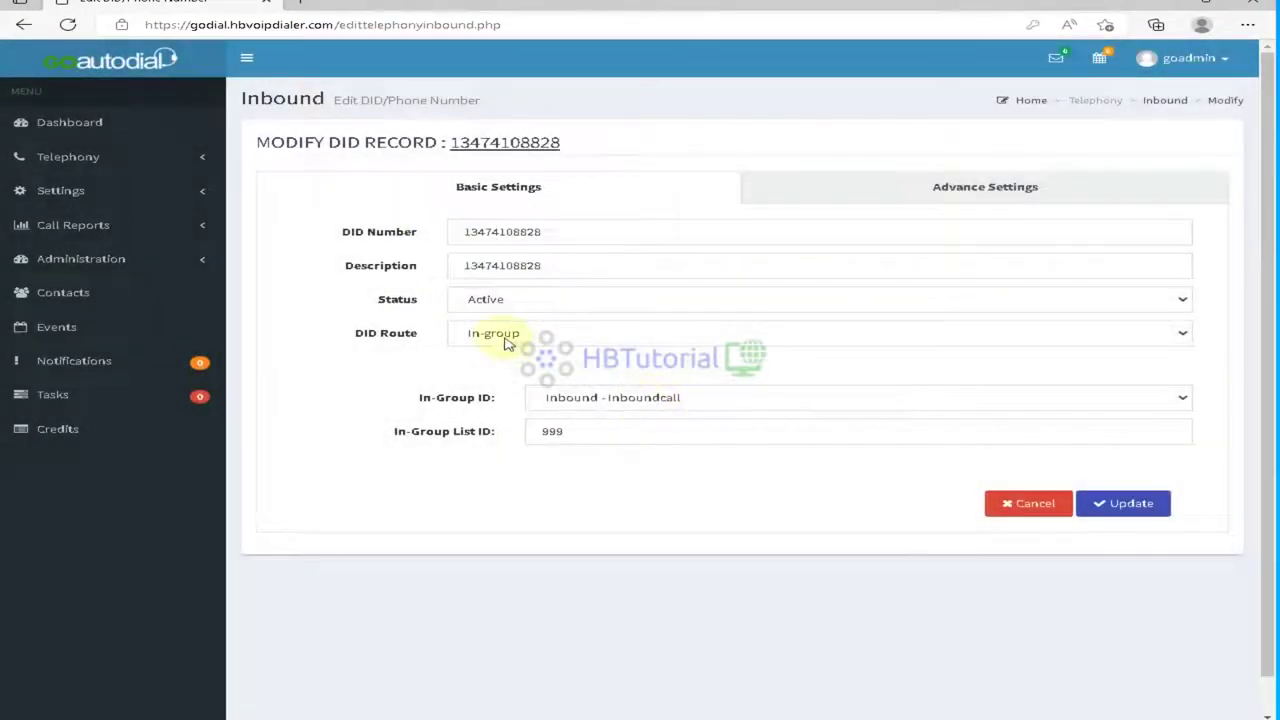
Step: Route the DID to Call Menu INboundMenu - CallMenuIVR, save, and confirm it shows CALLMENU
click(508, 340)
click(510, 400)
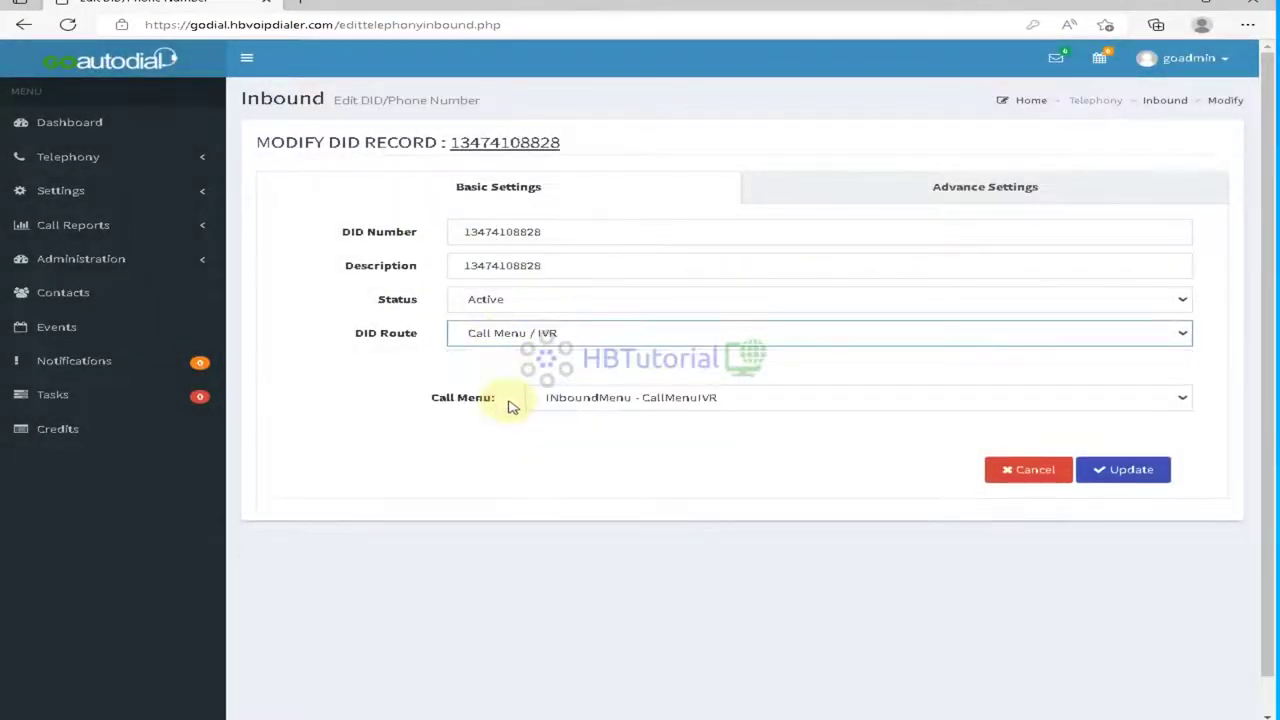
click(615, 400)
click(612, 424)
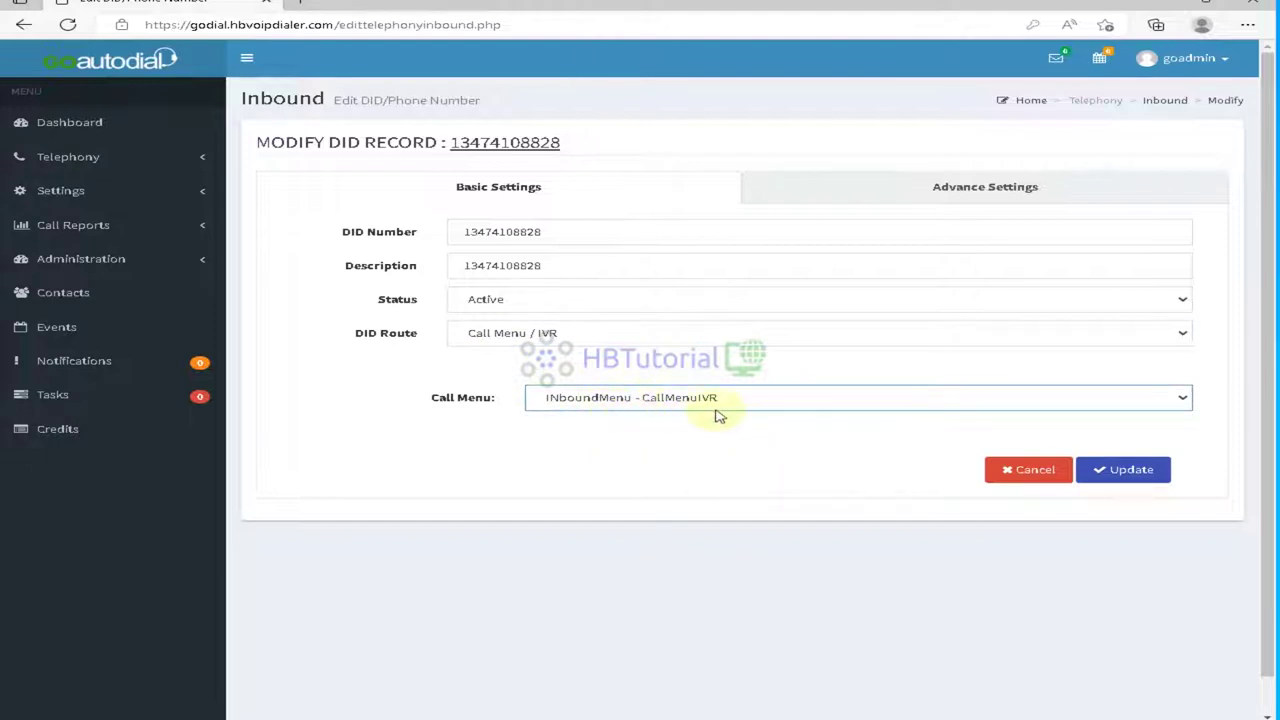
click(1116, 474)
click(610, 484)
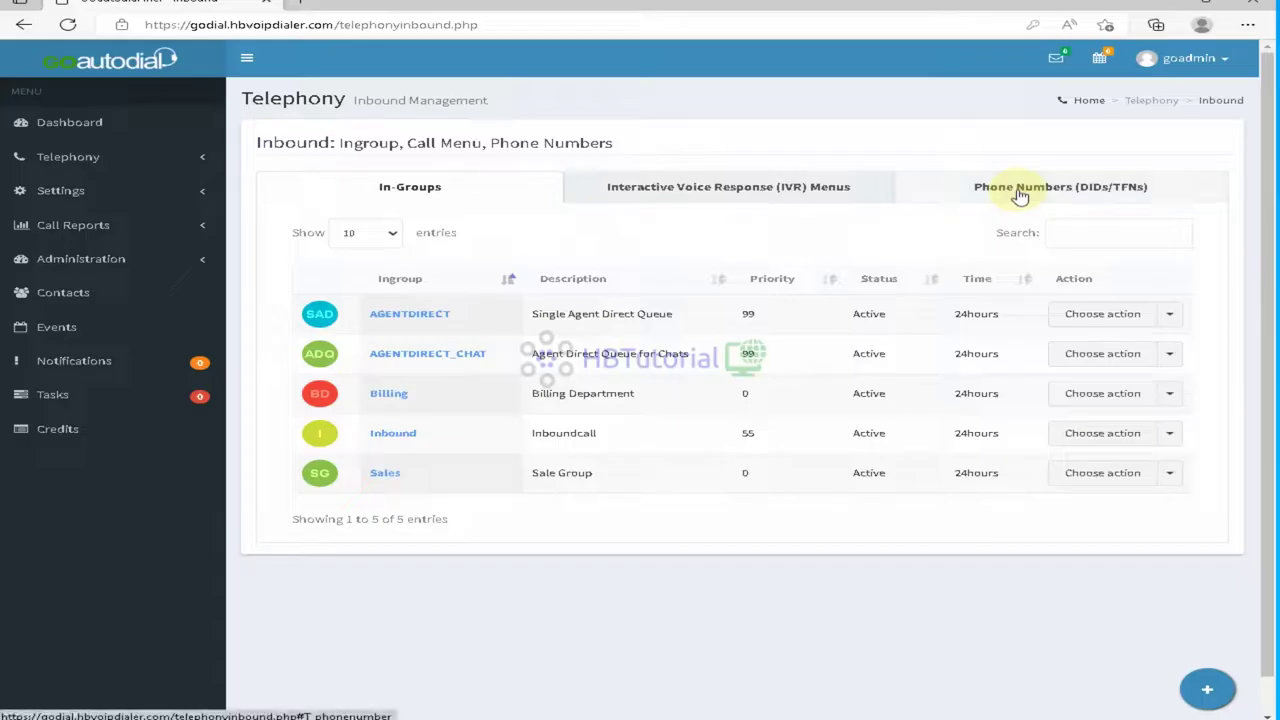
click(1022, 190)
click(410, 187)
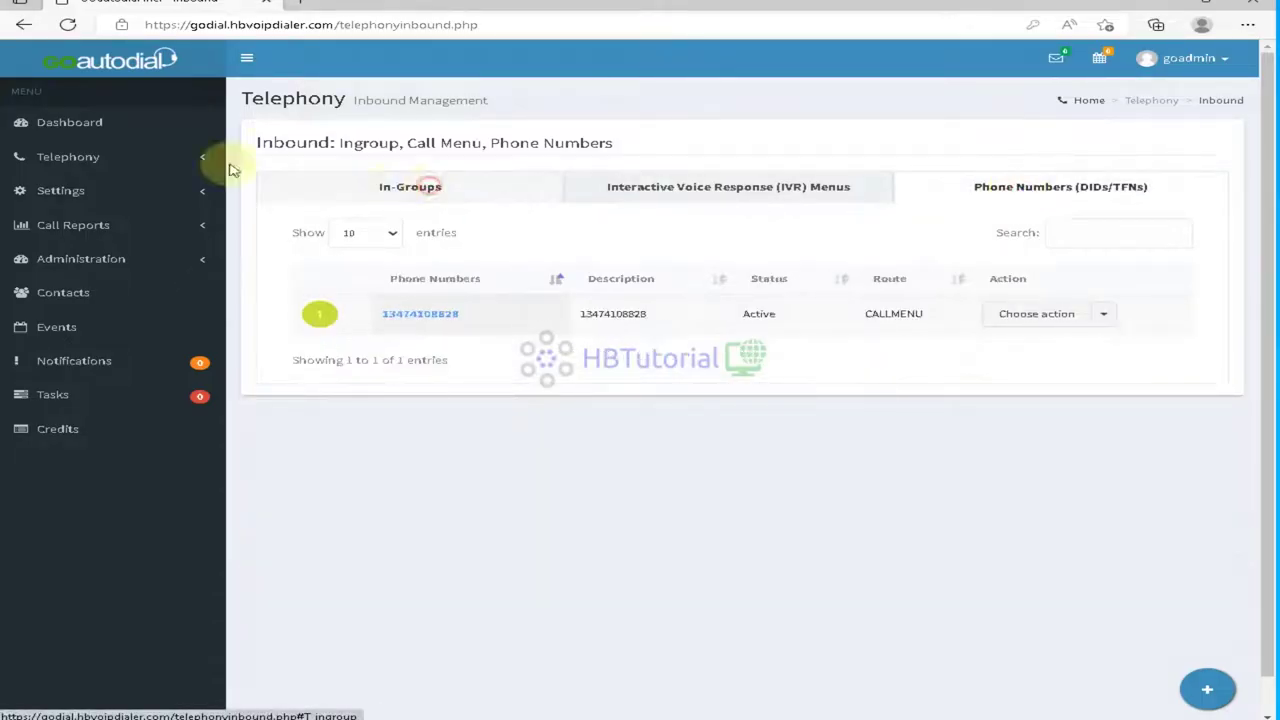
click(70, 124)
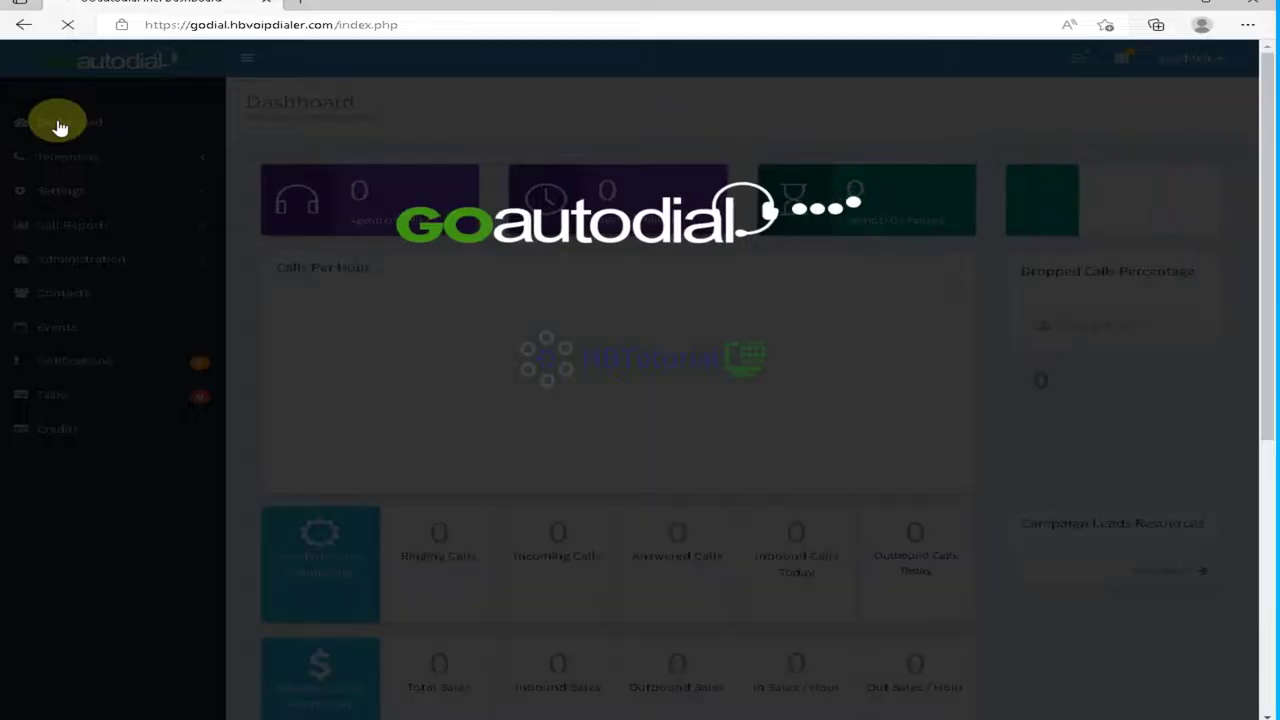
scroll(815, 370, down, 5)
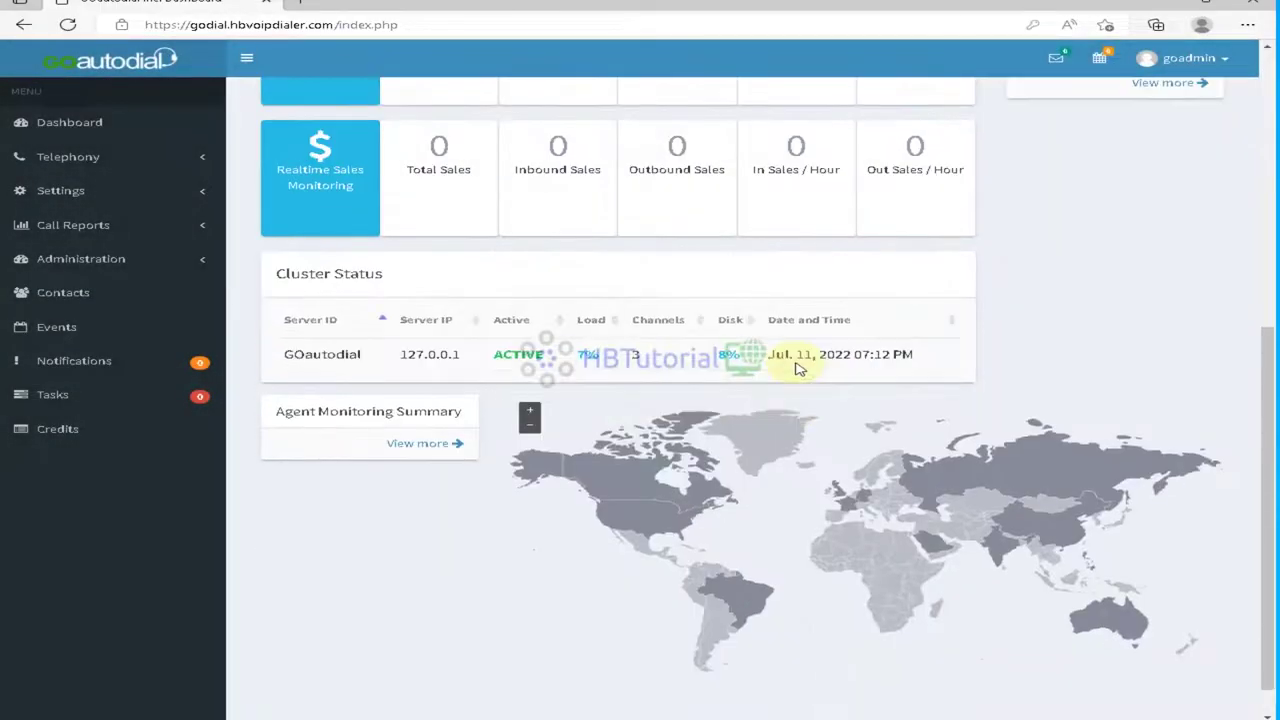
scroll(797, 369, up, 5)
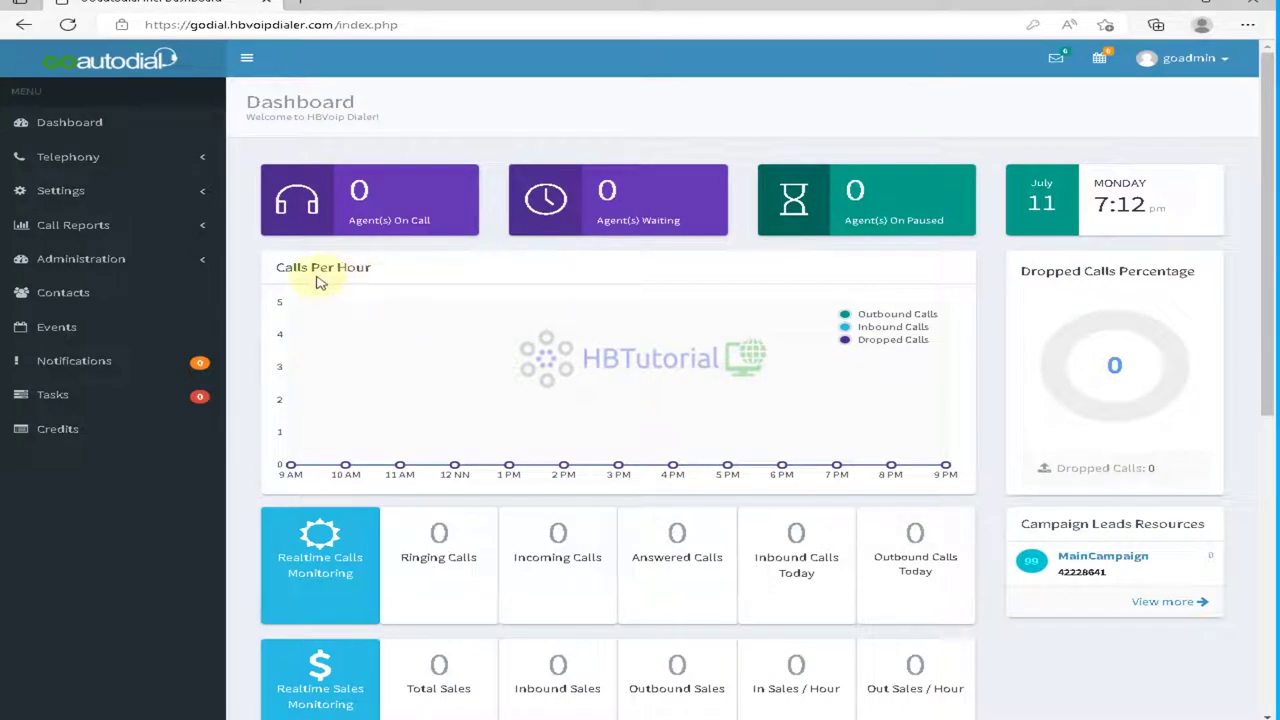
click(68, 157)
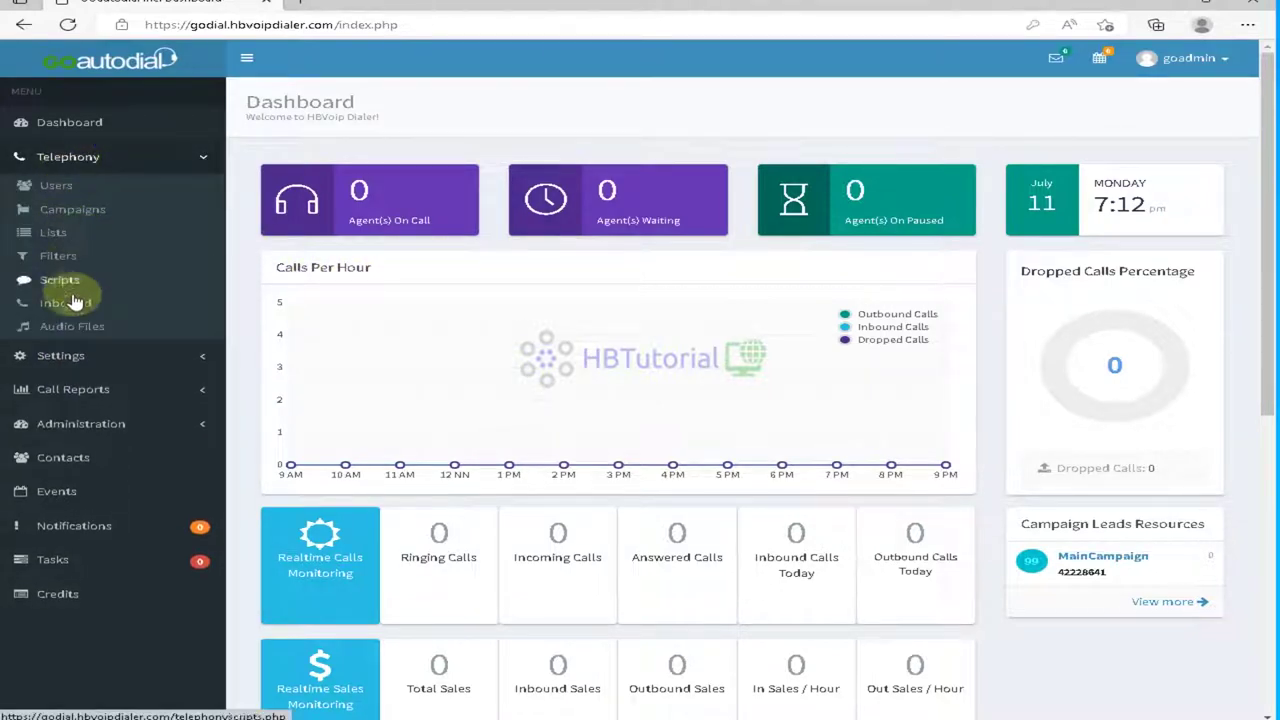
right_click(78, 302)
key(Escape)
click(140, 158)
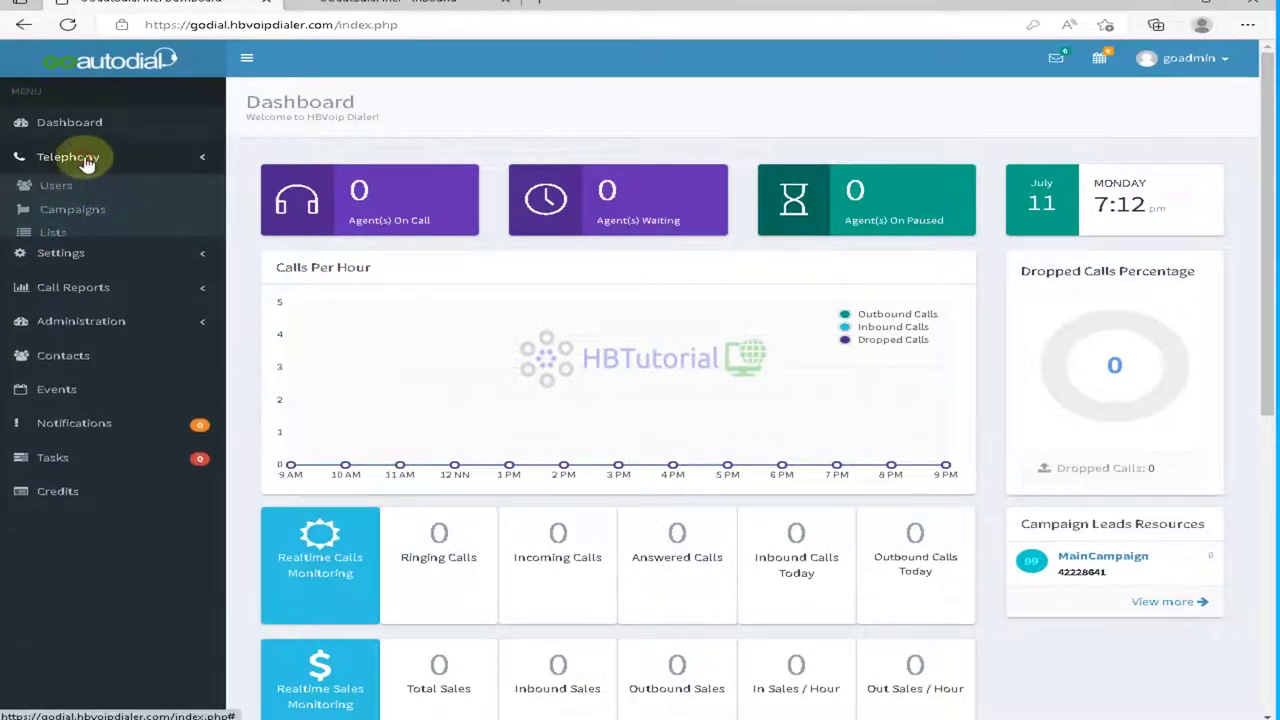
click(400, 3)
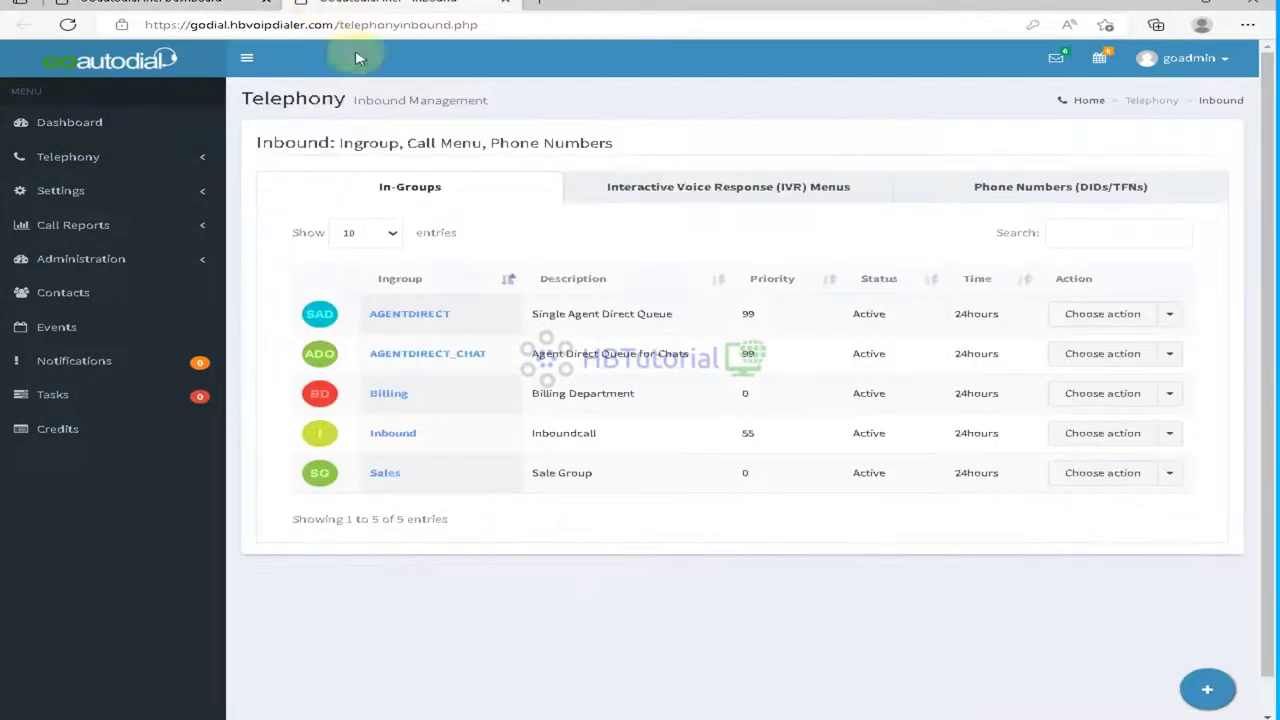
click(1014, 186)
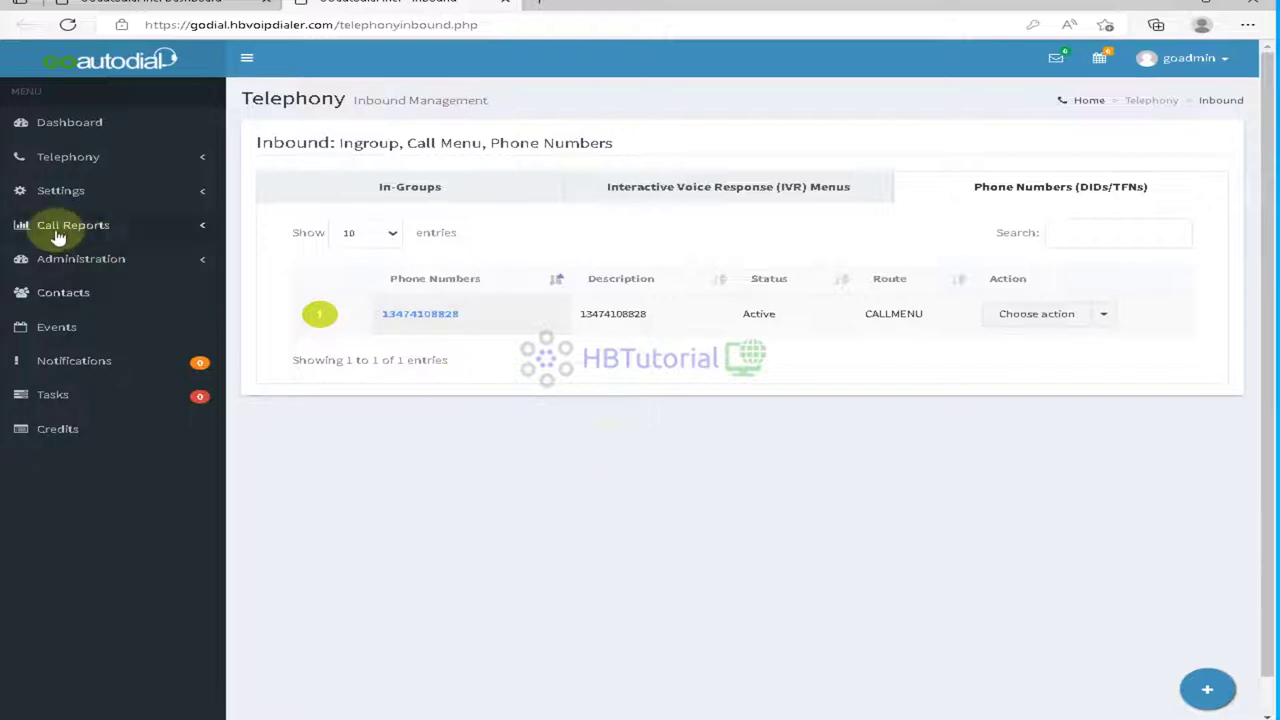
click(25, 190)
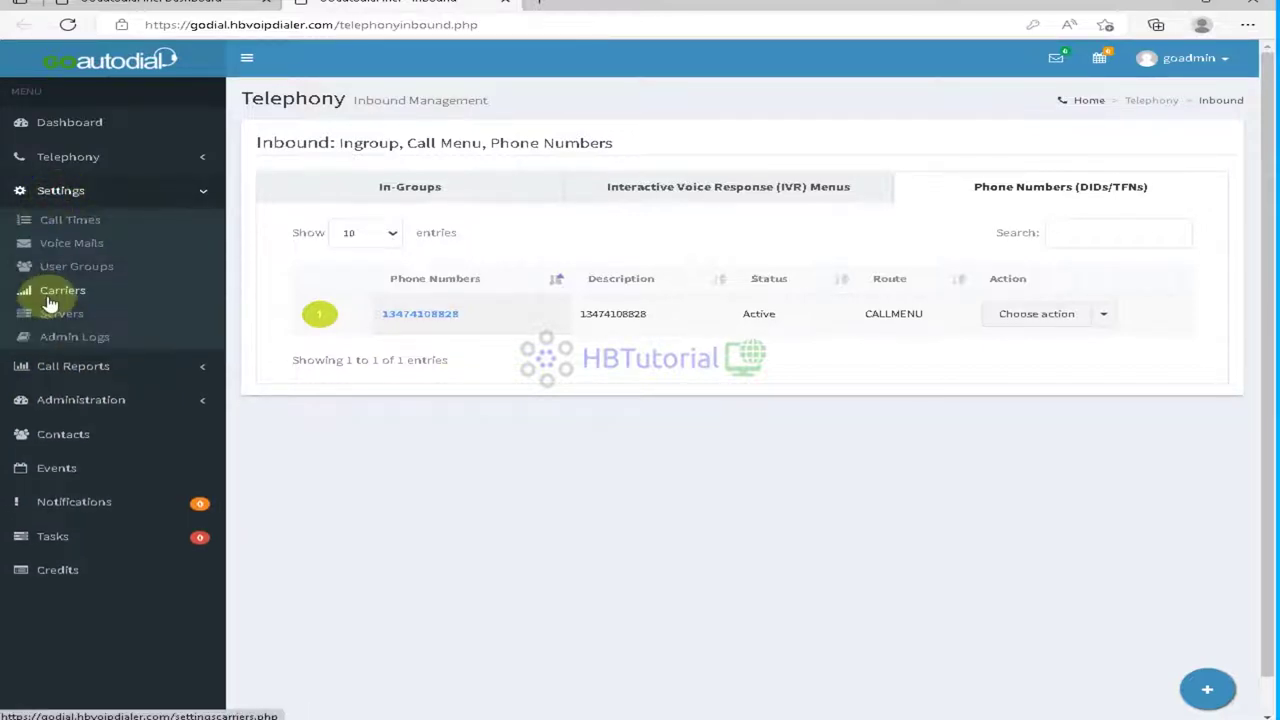
click(43, 291)
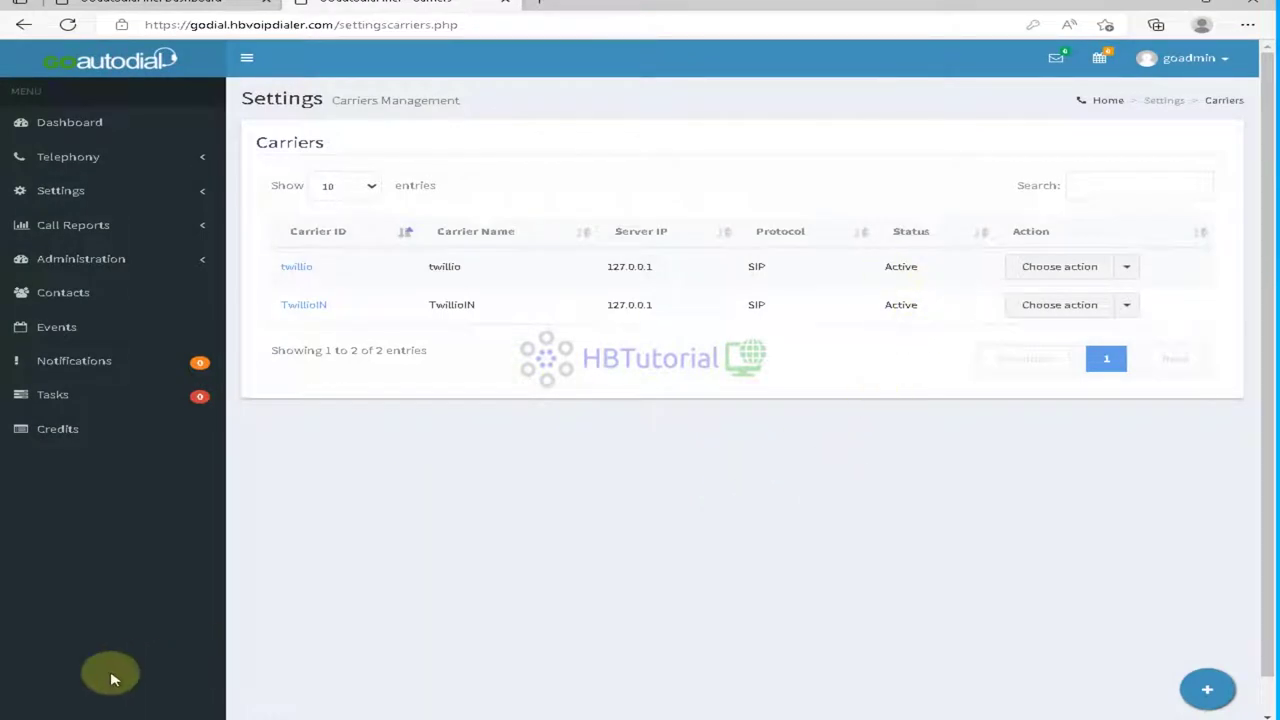
Step: Launch PuTTY and open an SSH connection to godial.hbvoipdialer.com
key(super)
text(putty)
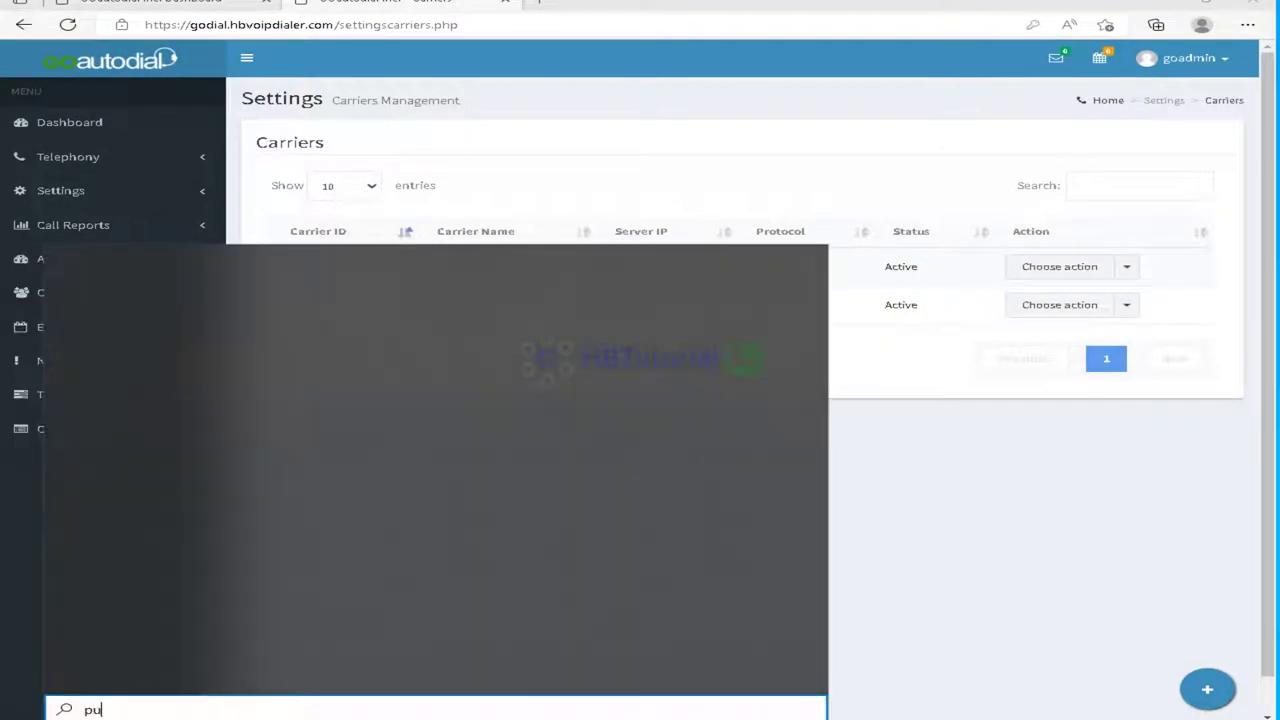
click(210, 348)
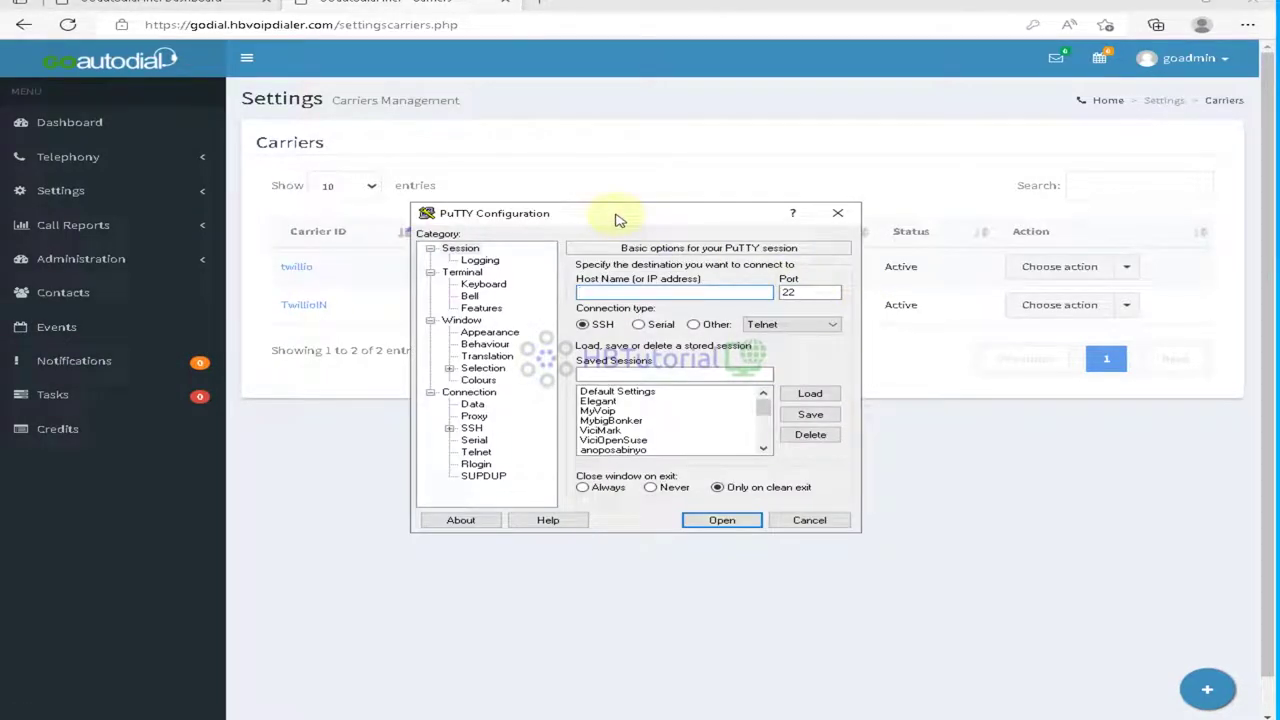
text(godial.hbvoipdialer.com)
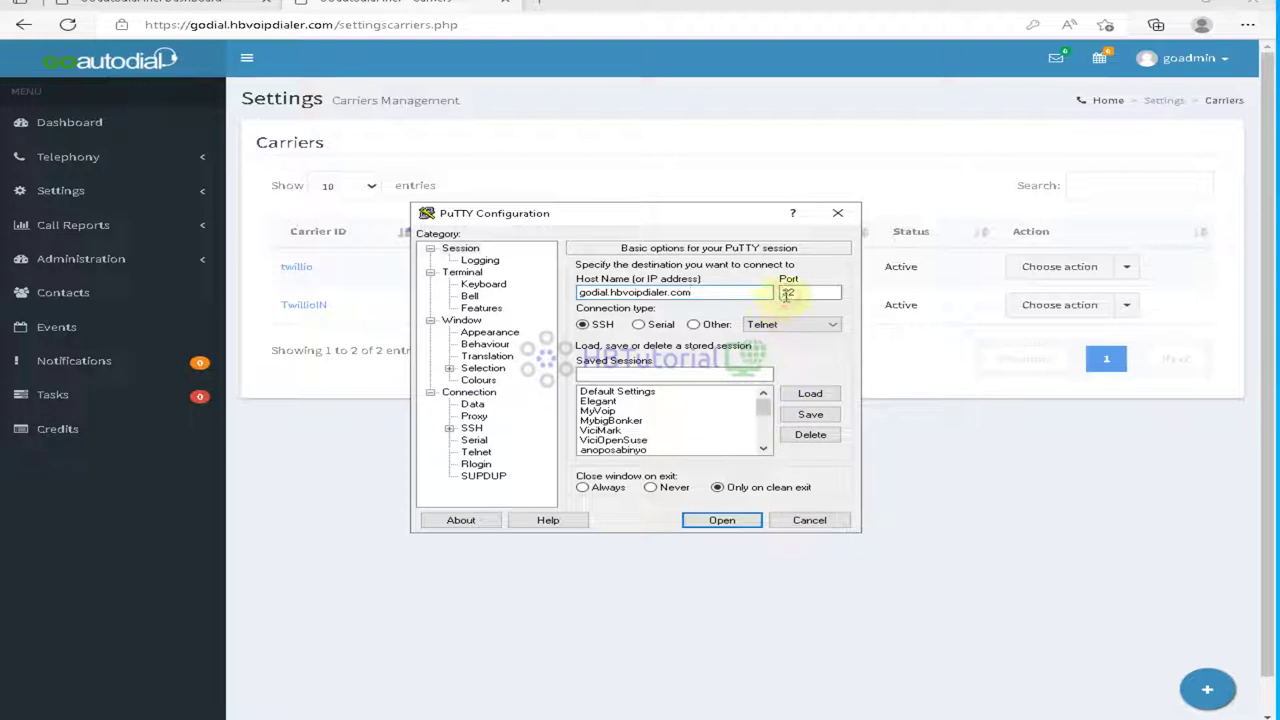
text(500)
click(722, 520)
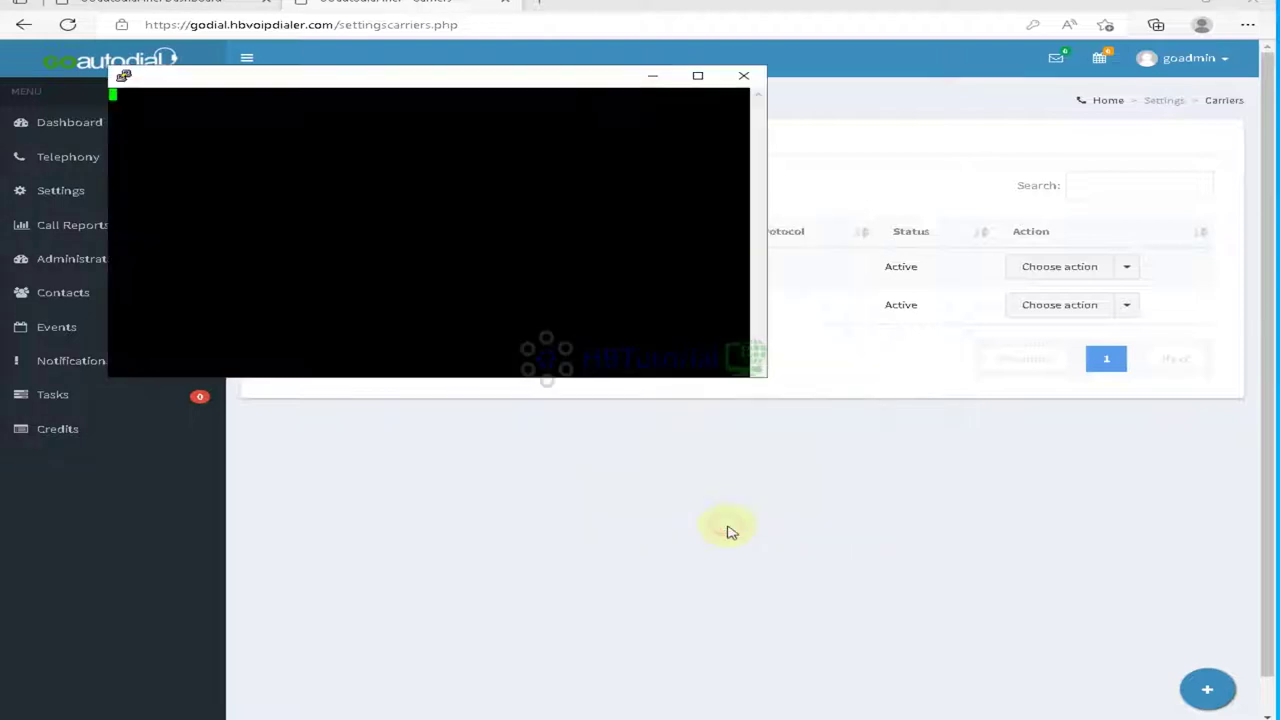
Step: Start a fresh session to godial.hbvoipdialer.com, closing the first unconnected terminal
right_click(317, 80)
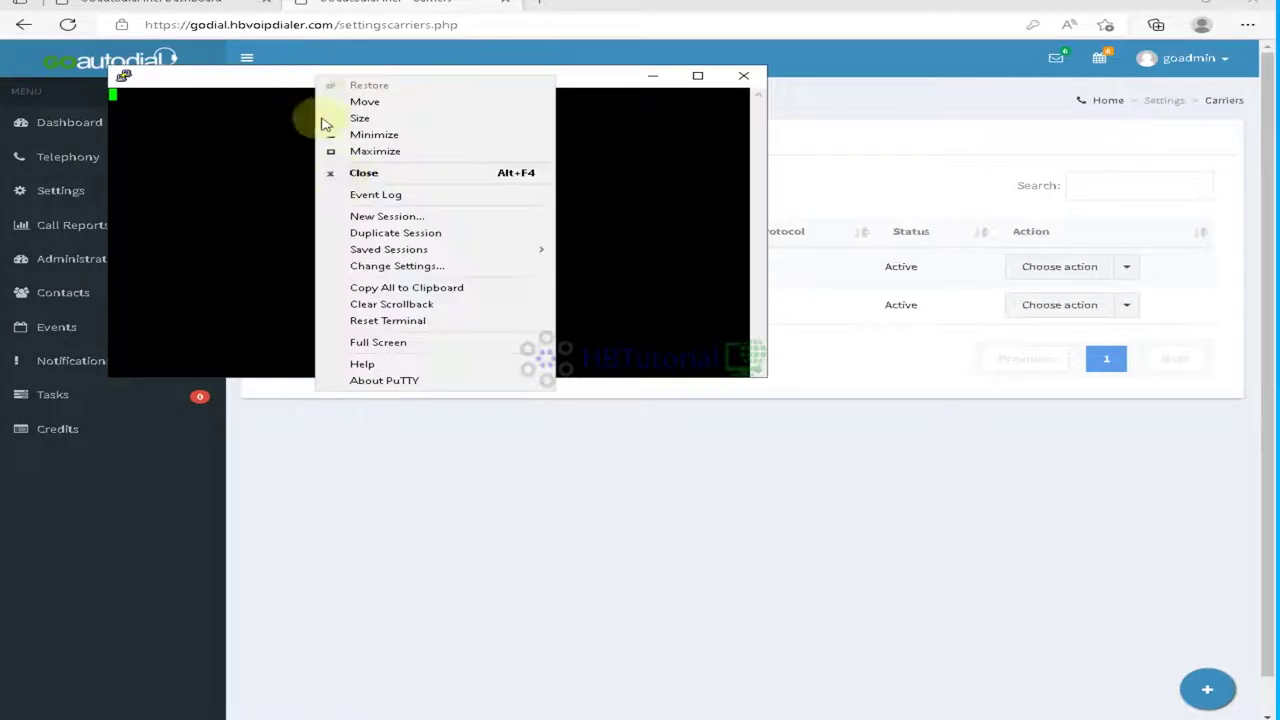
click(368, 225)
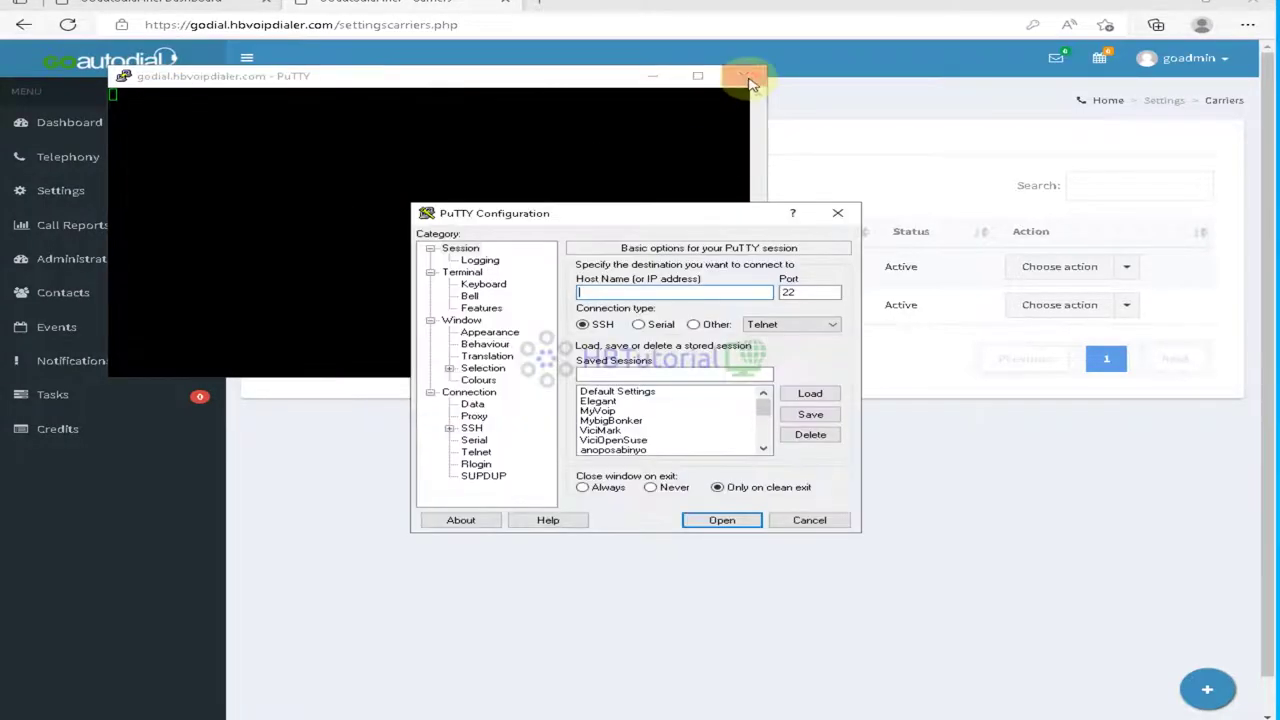
click(743, 76)
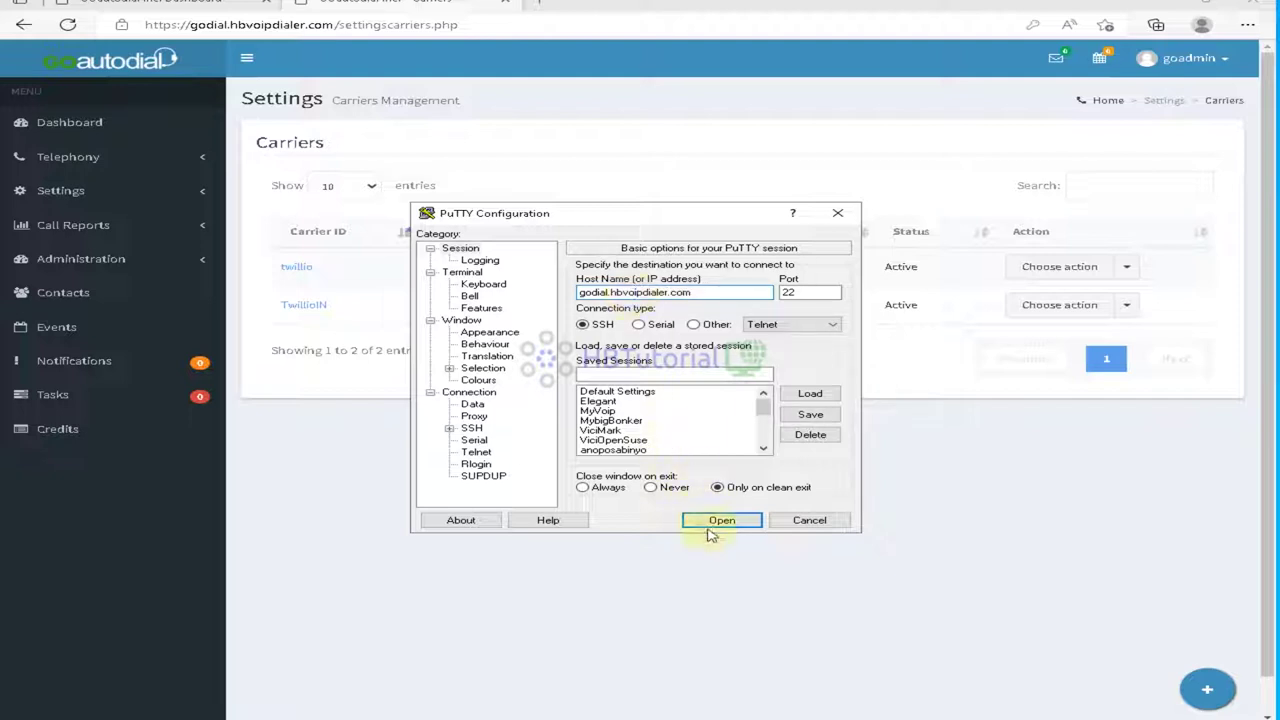
drag(706, 294, 446, 286)
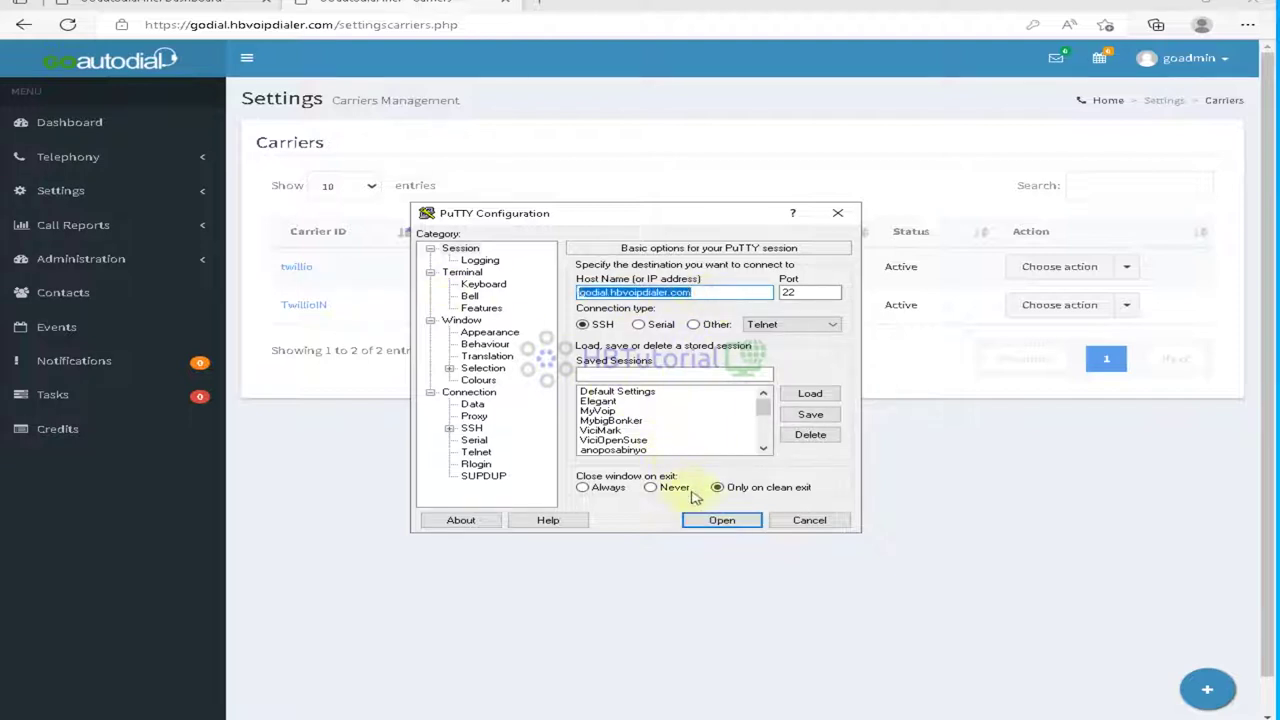
click(721, 520)
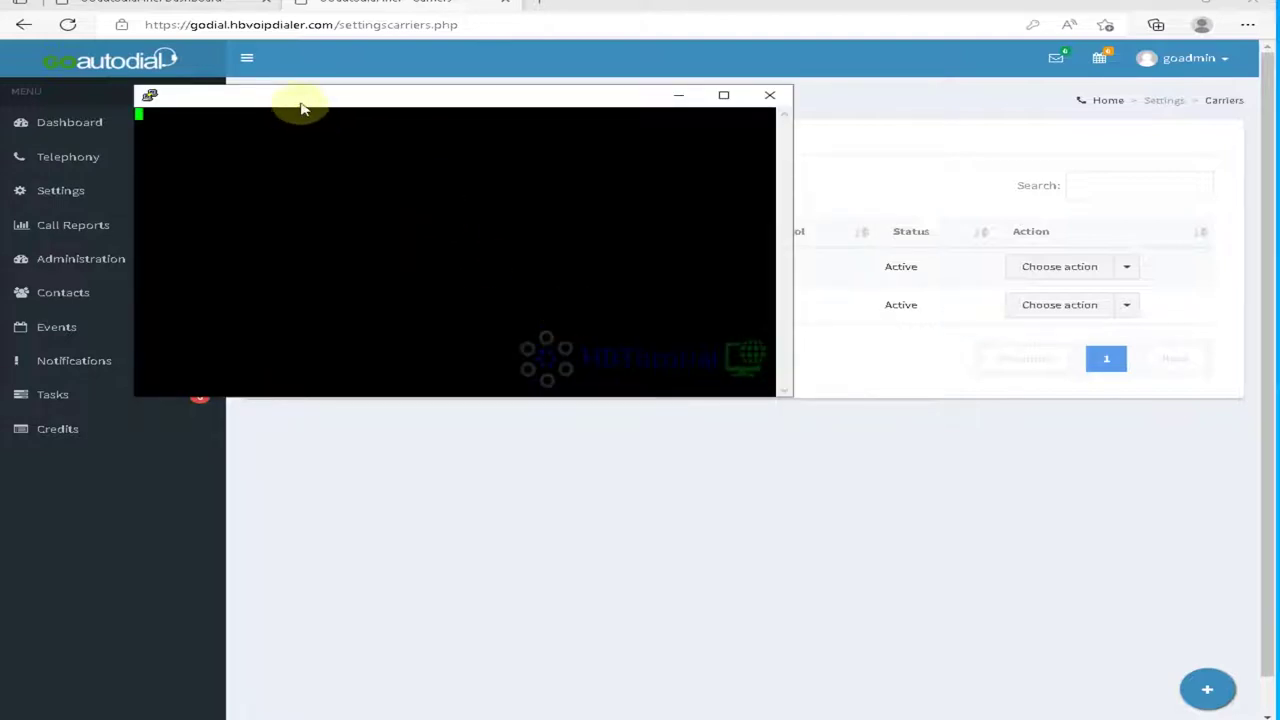
Step: Enlarge the logged-in terminal window to fill the screen
click(301, 103)
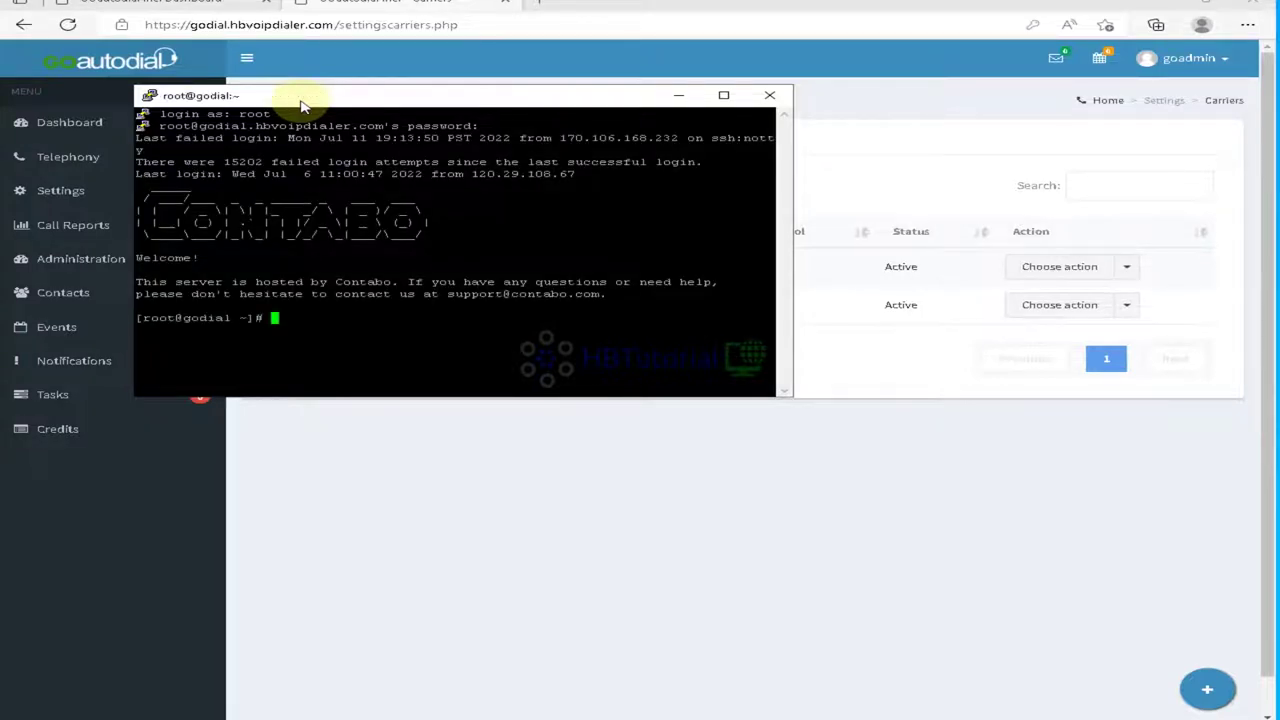
drag(133, 86, 8, 4)
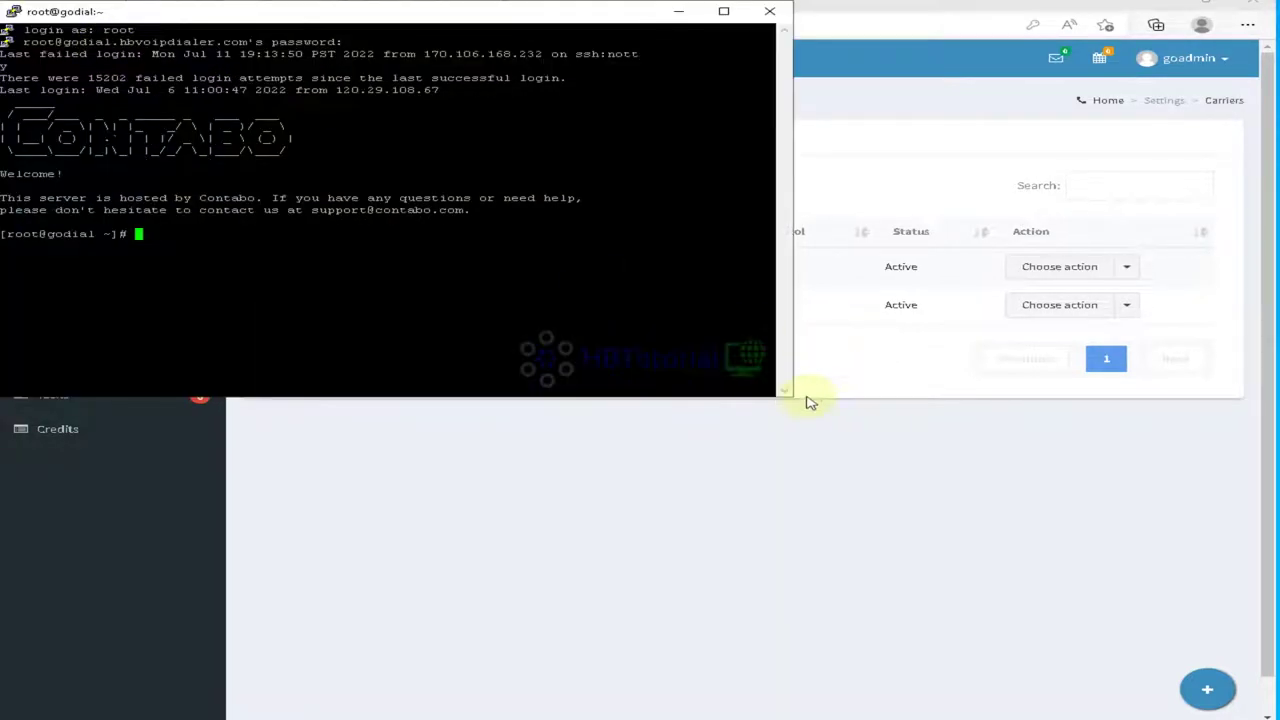
drag(790, 398, 1270, 712)
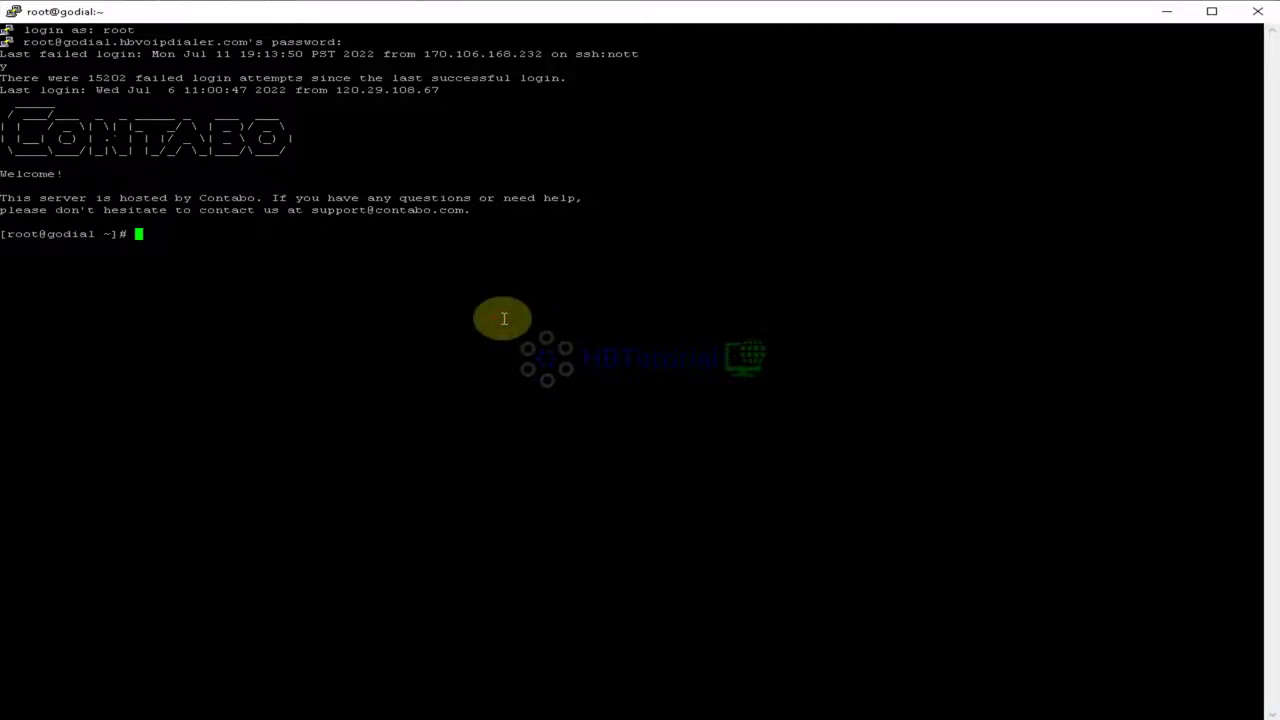
Step: Run sngrep, view the first INVITE's call flow ending in 603 Declined, then return to the list
key(Return)
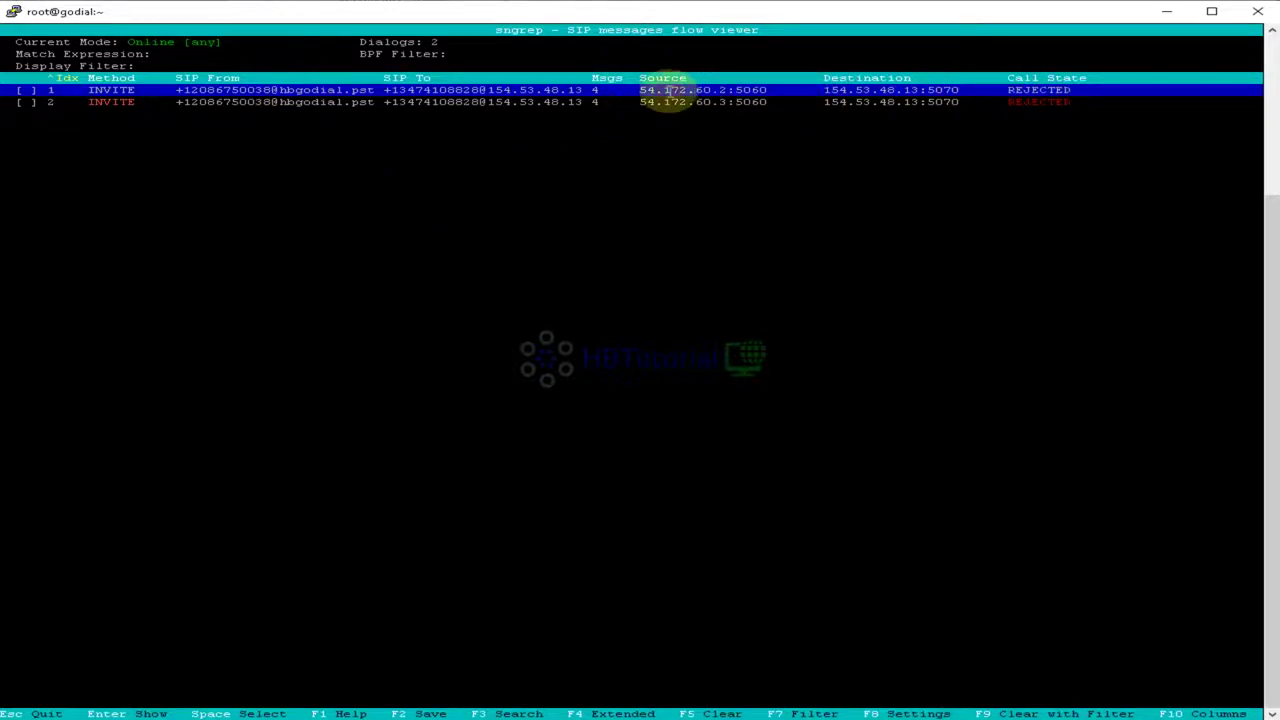
key(Return)
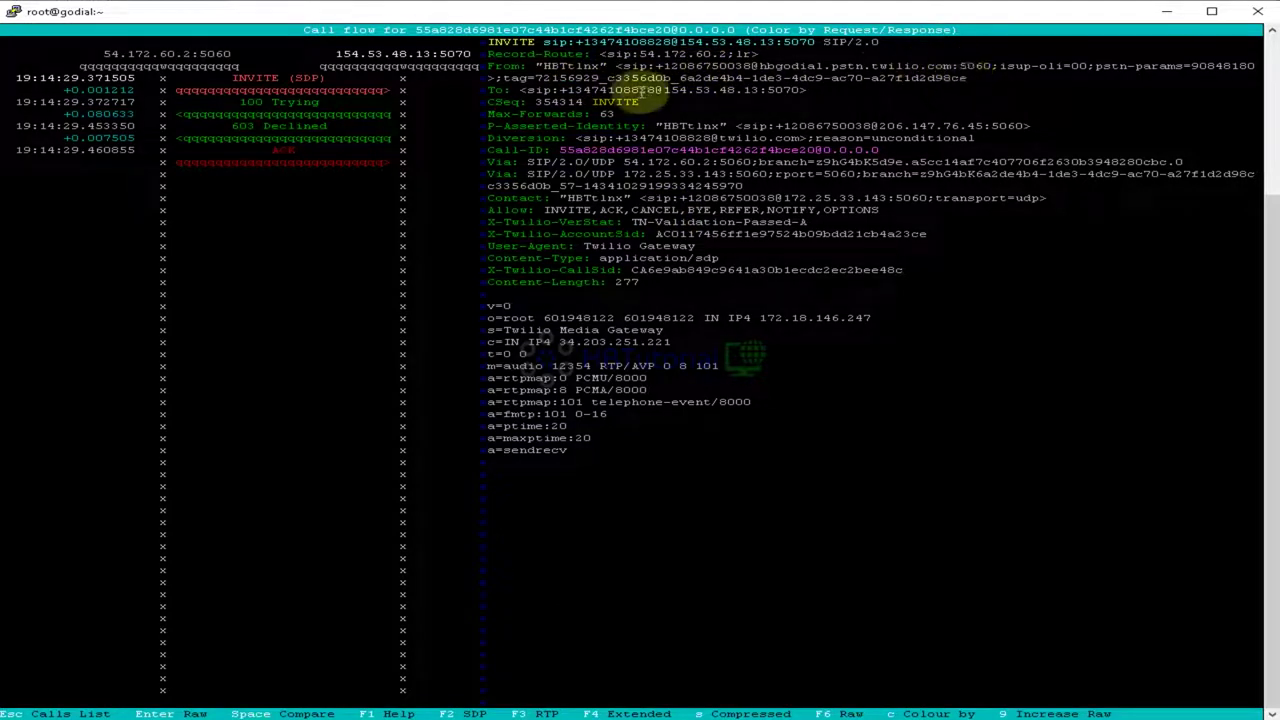
key(Escape)
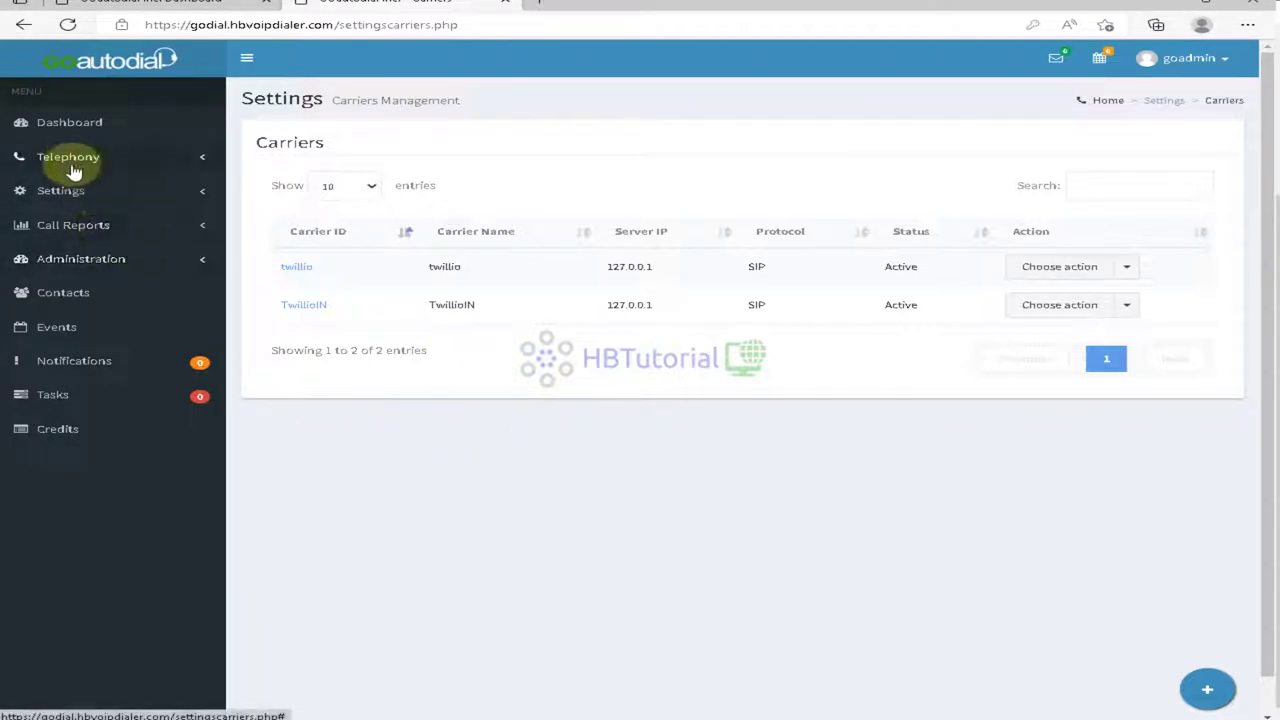
Step: Expand the Settings and Administration sidebar sections, then bring the sngrep terminal back
click(60, 193)
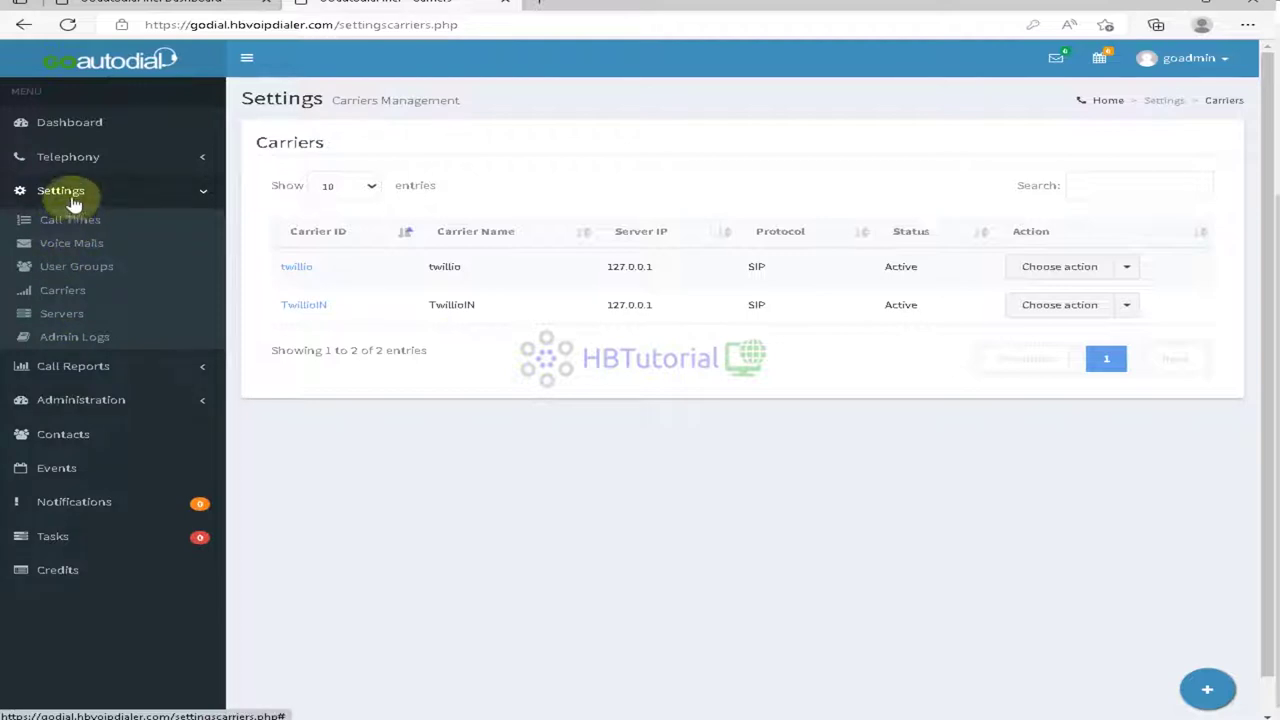
click(68, 405)
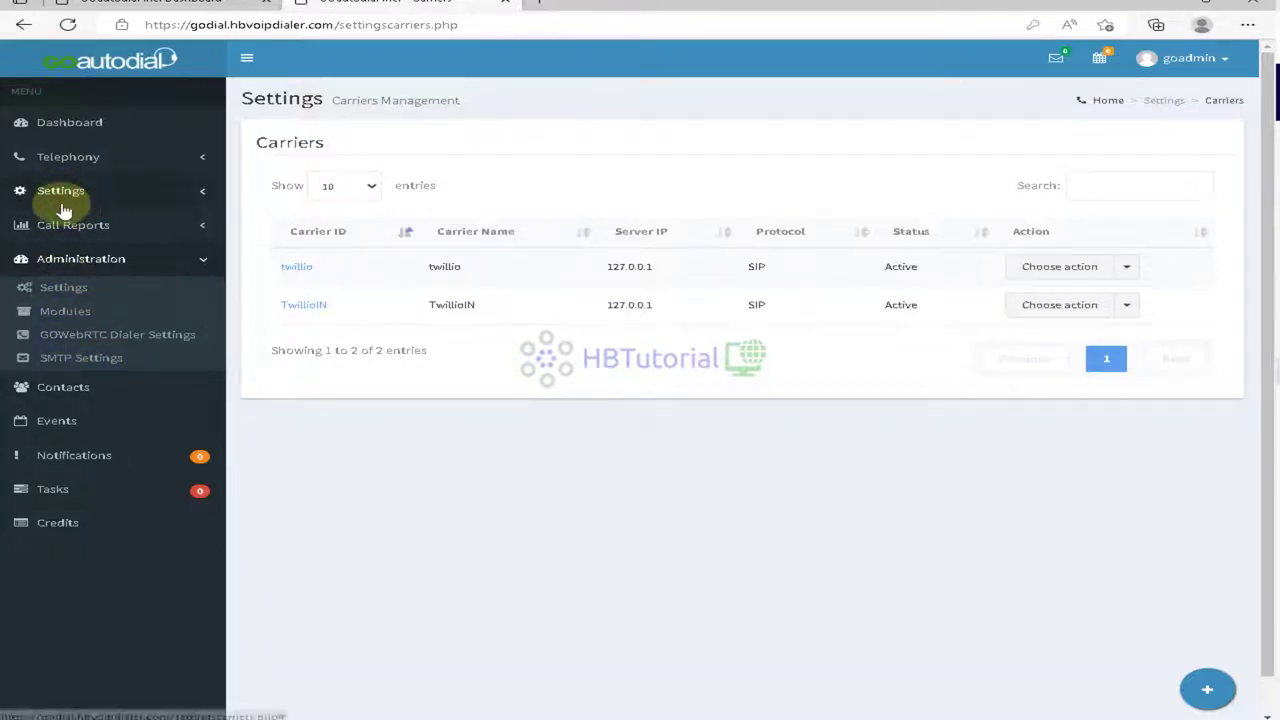
click(863, 712)
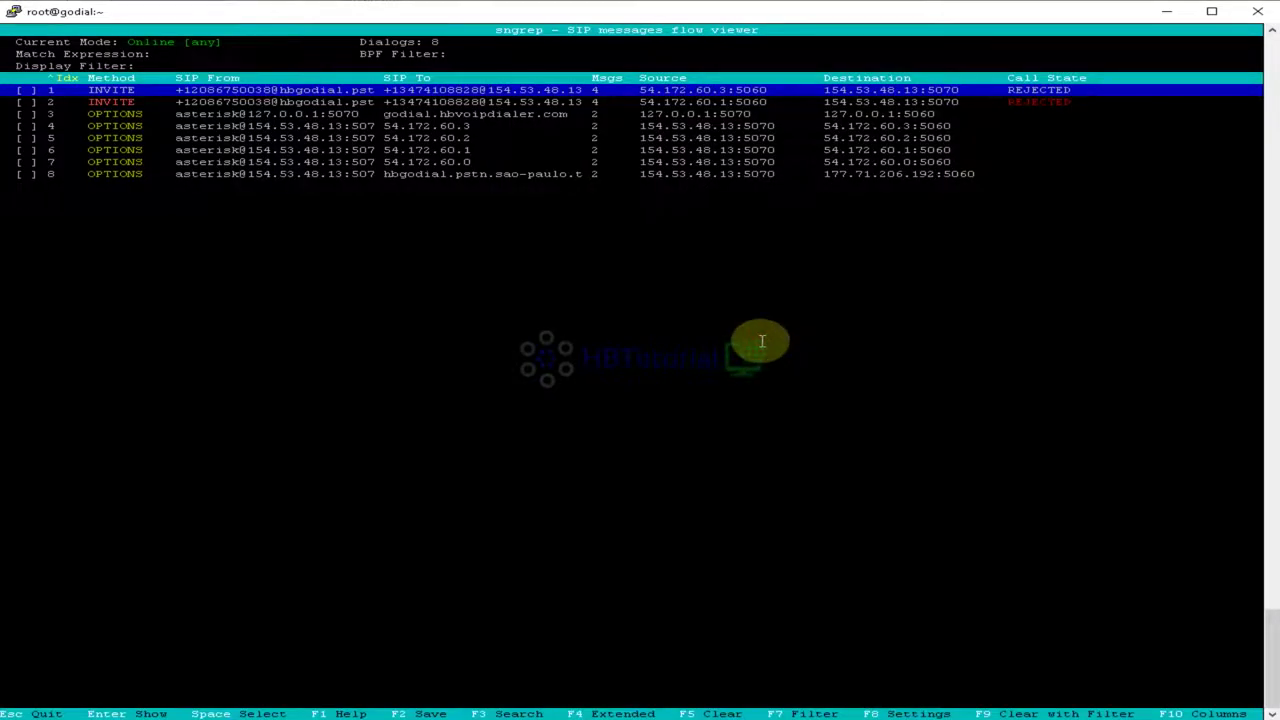
Step: Quit sngrep, rerun the verbose Asterisk CLI, and highlight the INboundMenu invalid-extension warning
key(Escape)
key(Return)
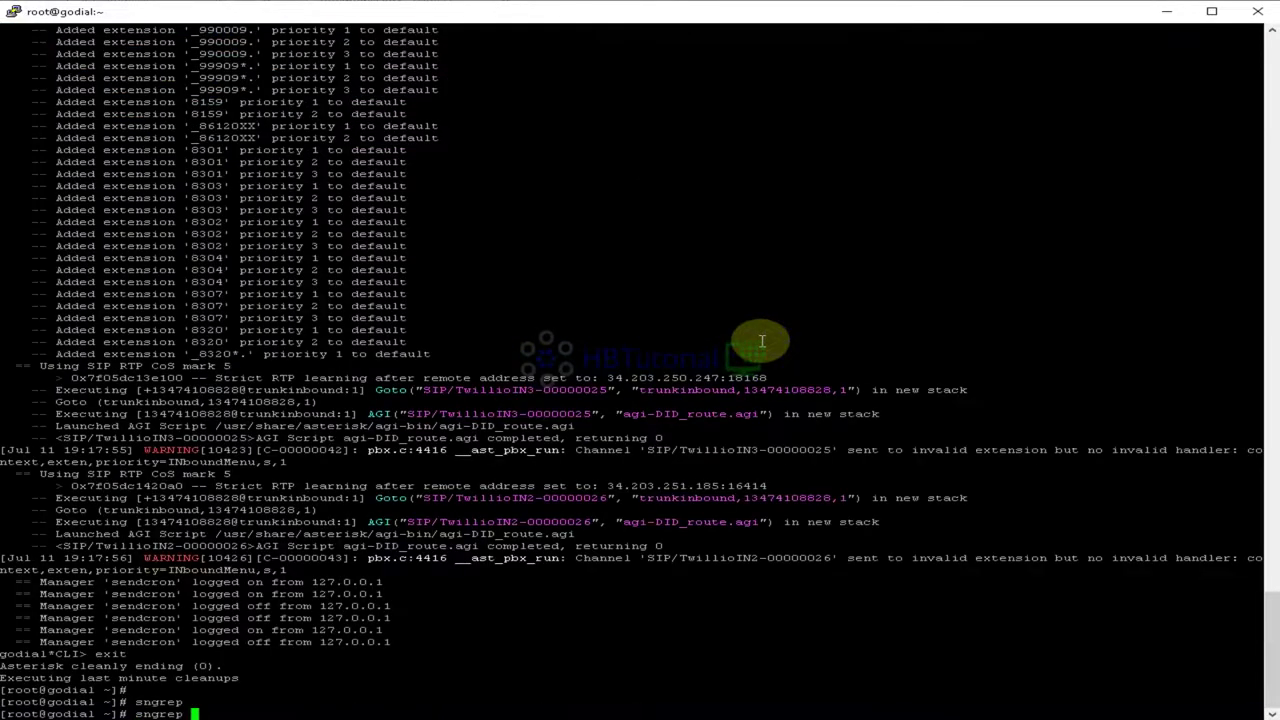
key(Up)
key(Return)
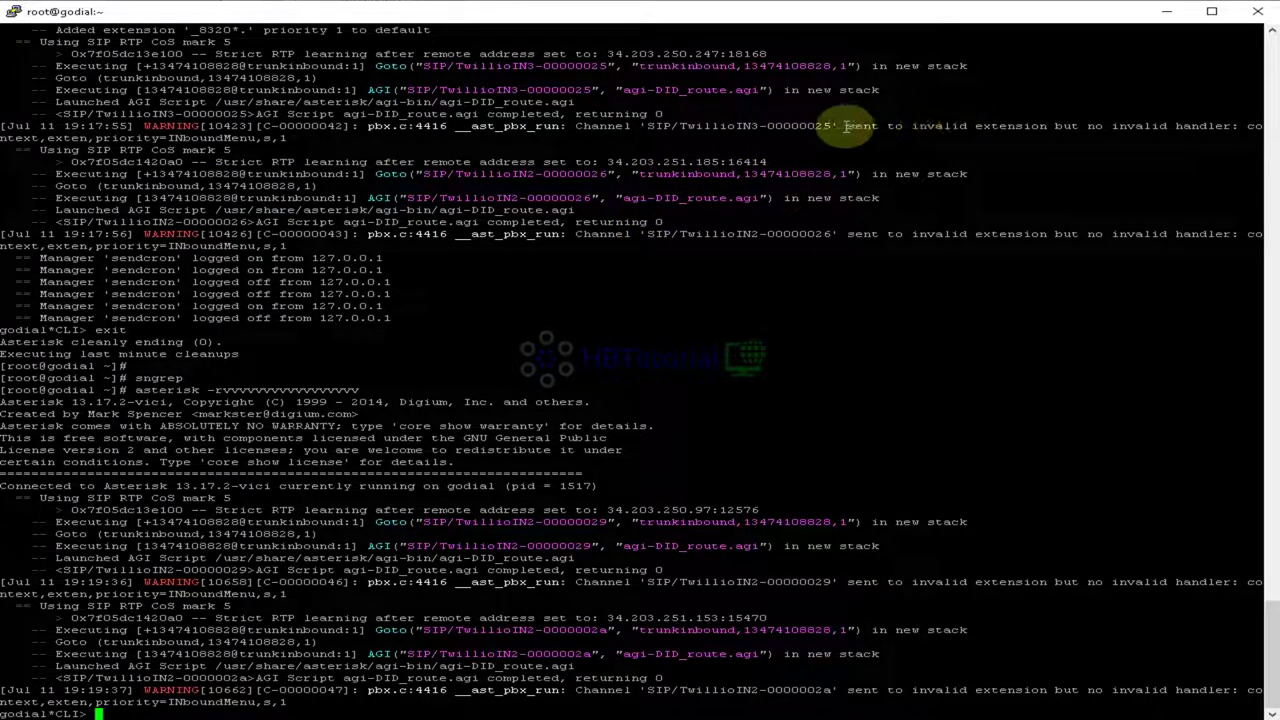
drag(1105, 128, 1214, 138)
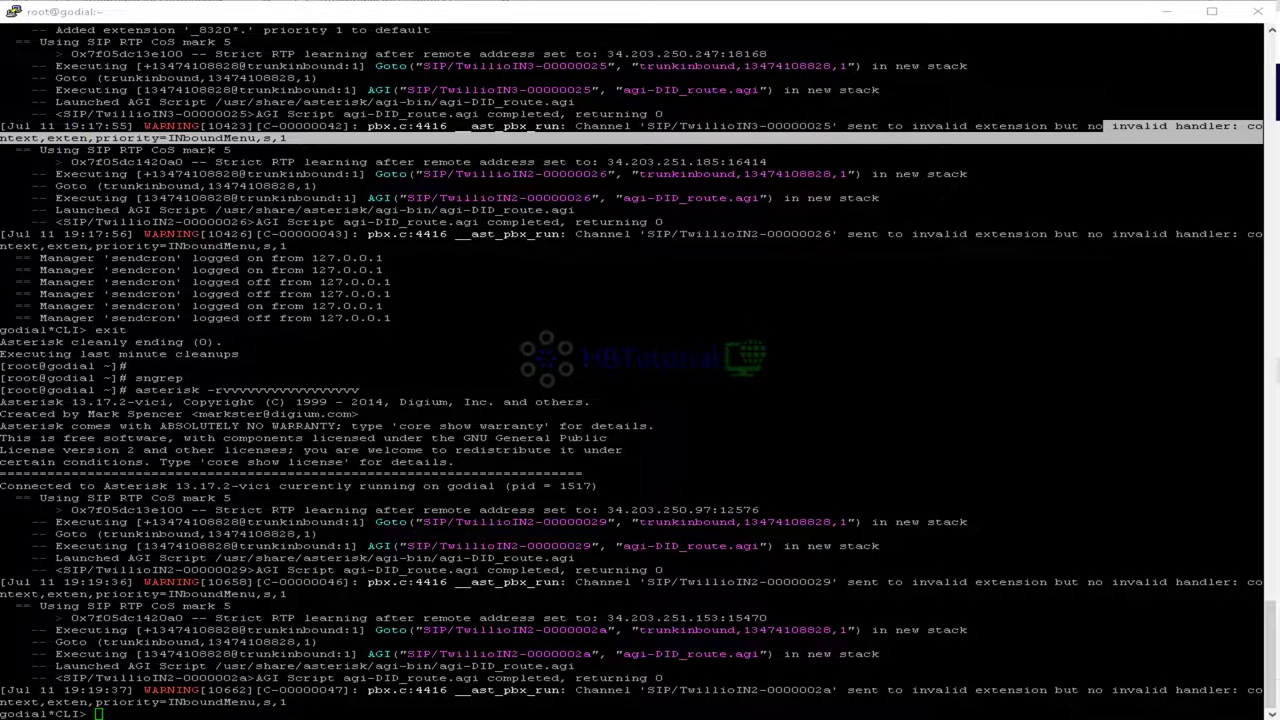
key(alt+Tab)
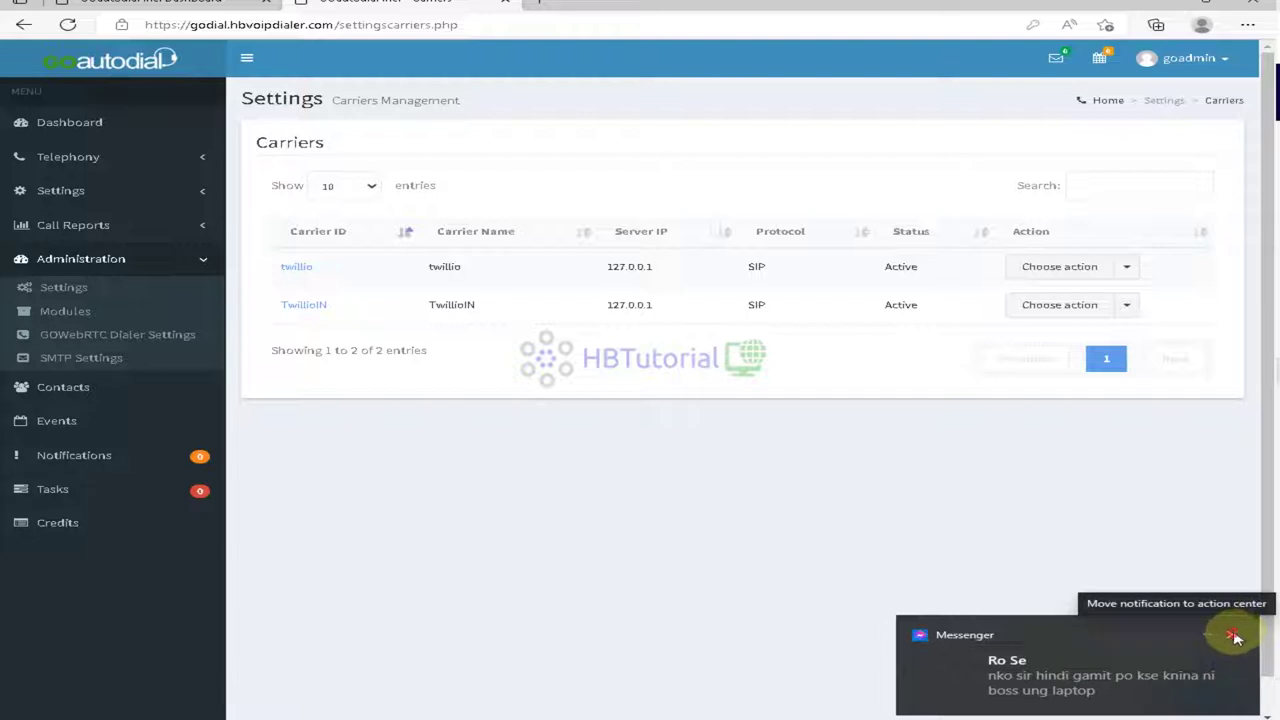
Step: From Inbound's IVR Menus tab, open INboundMenu for modification, dismissing chat notifications
click(1234, 635)
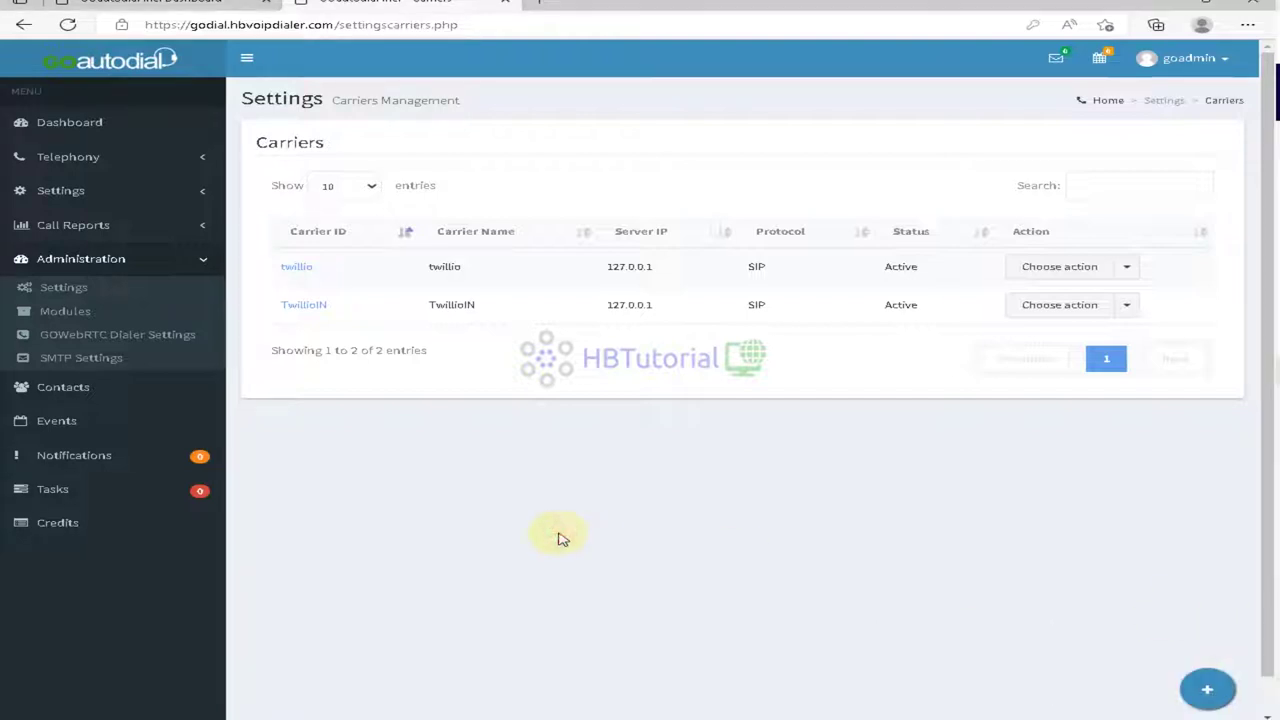
click(70, 160)
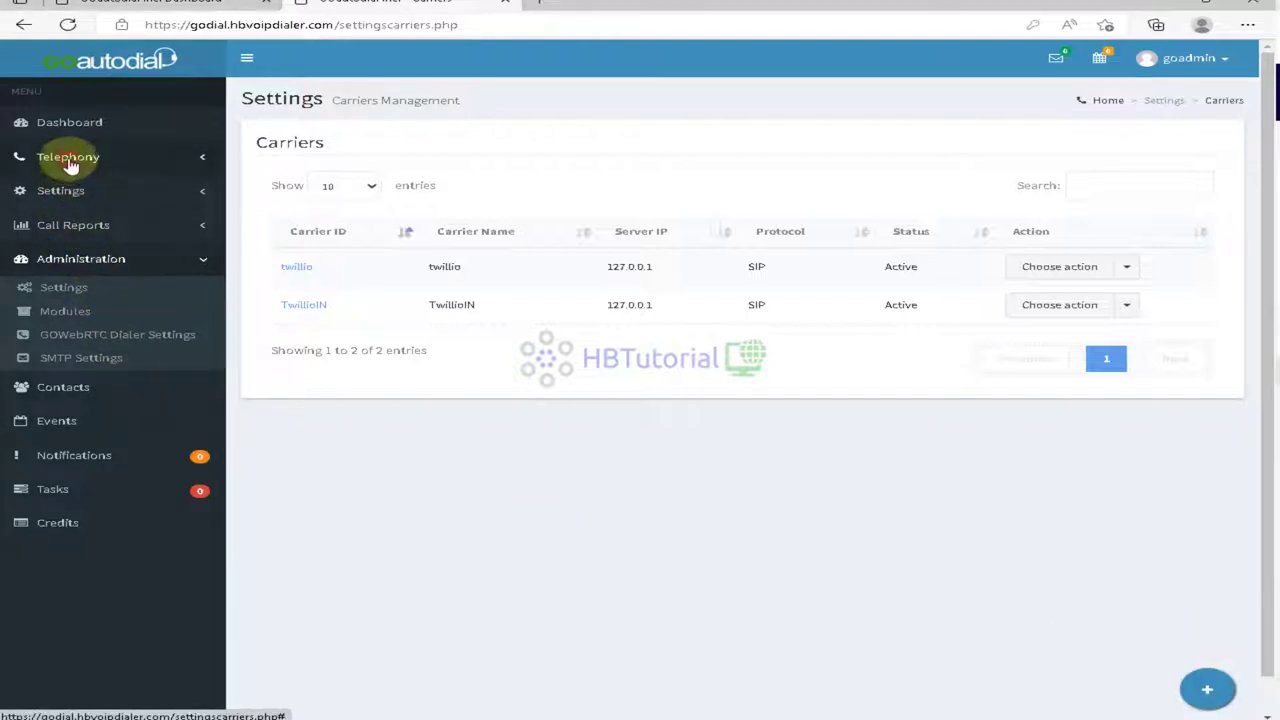
click(57, 310)
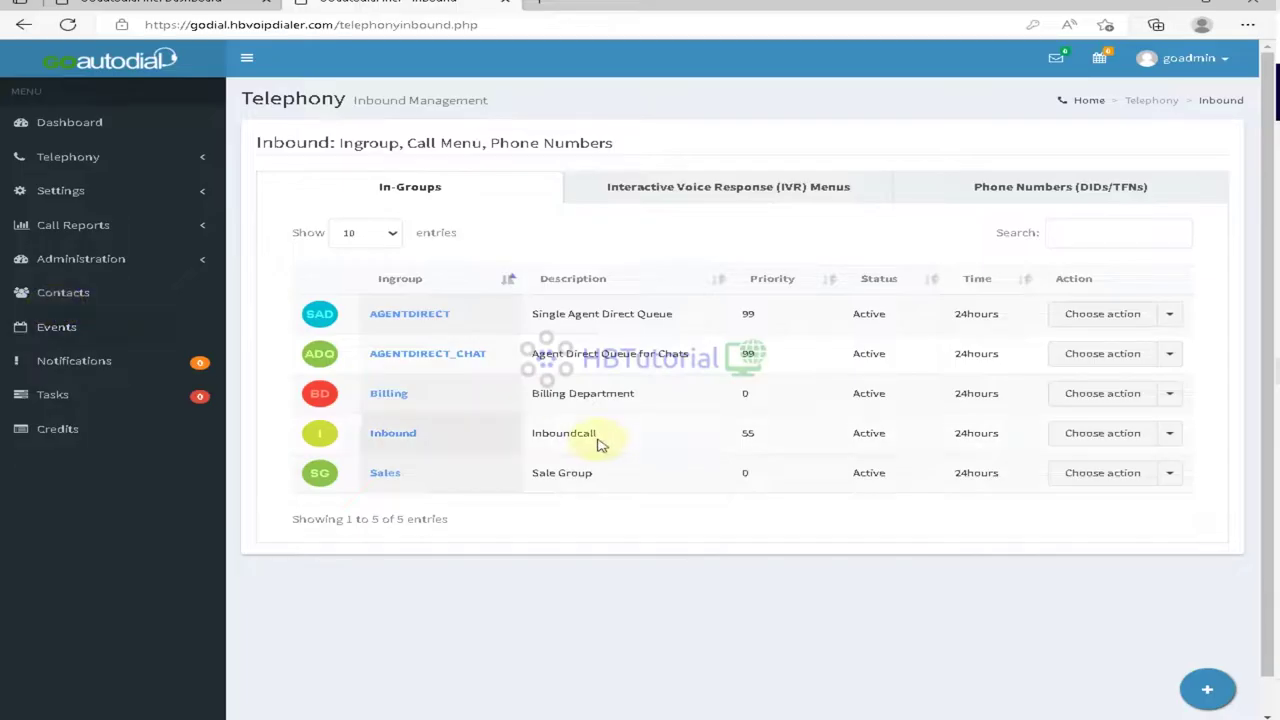
click(1001, 190)
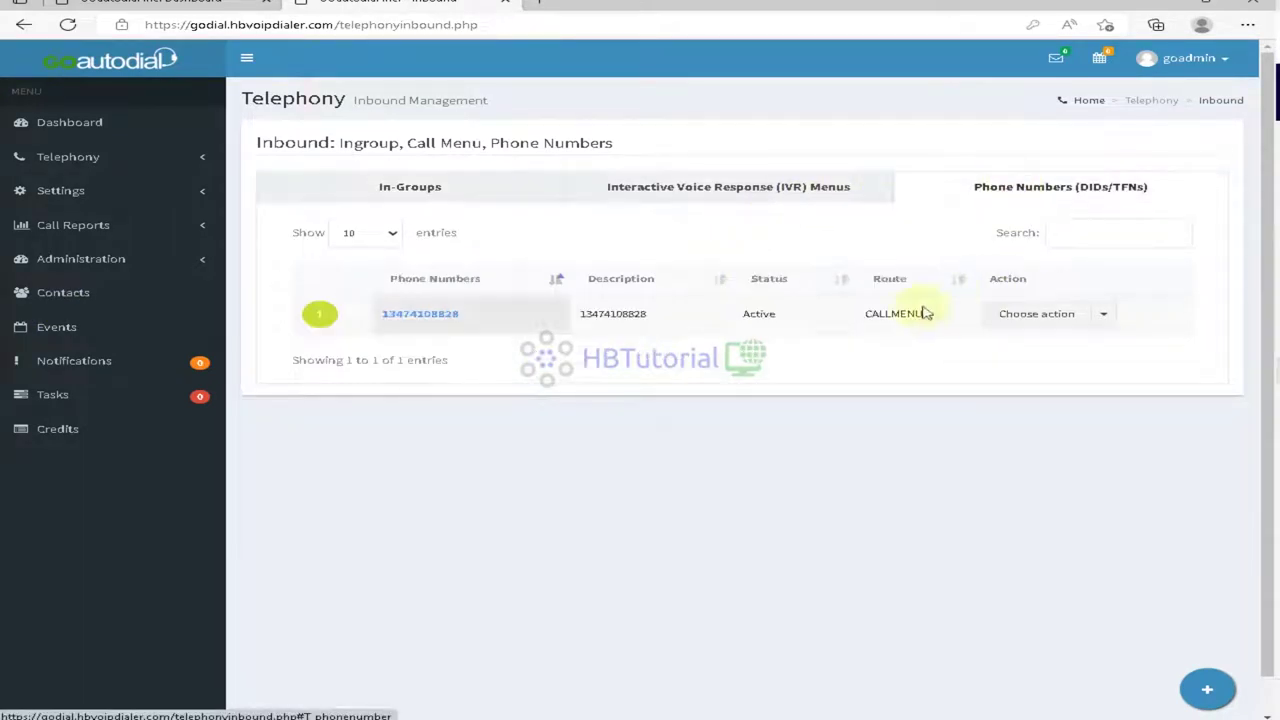
click(789, 193)
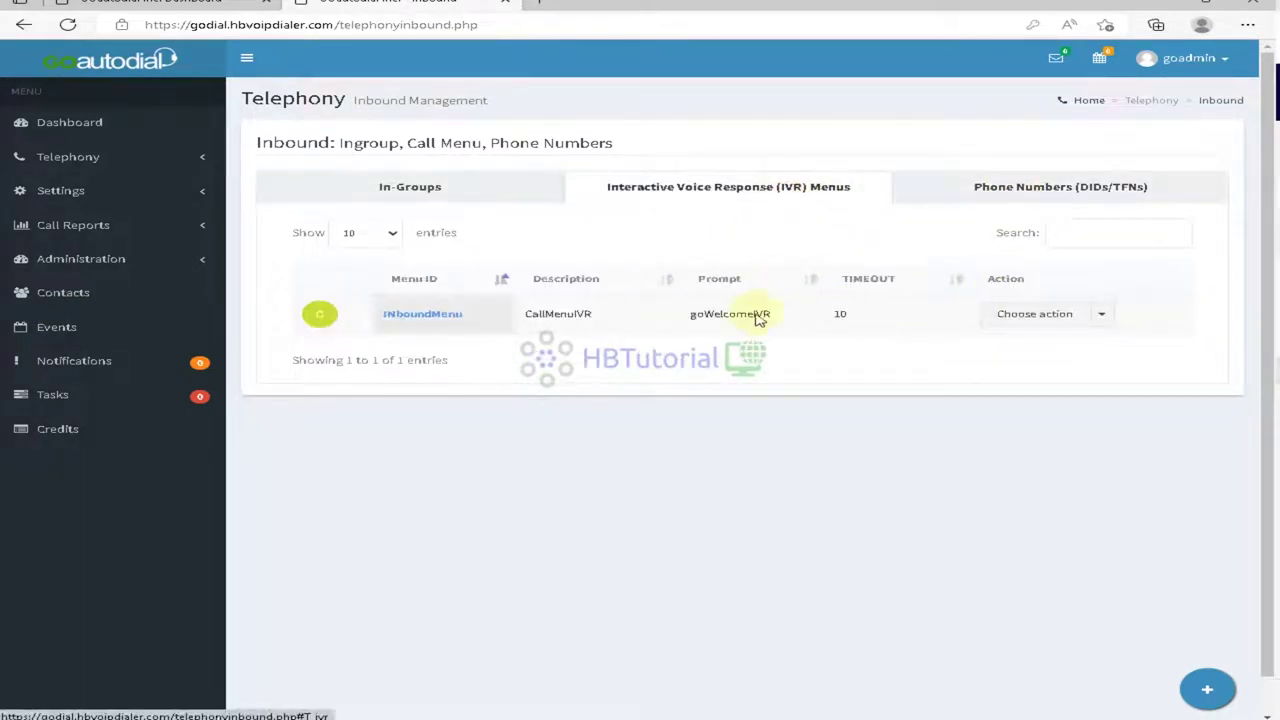
click(1010, 316)
click(1031, 344)
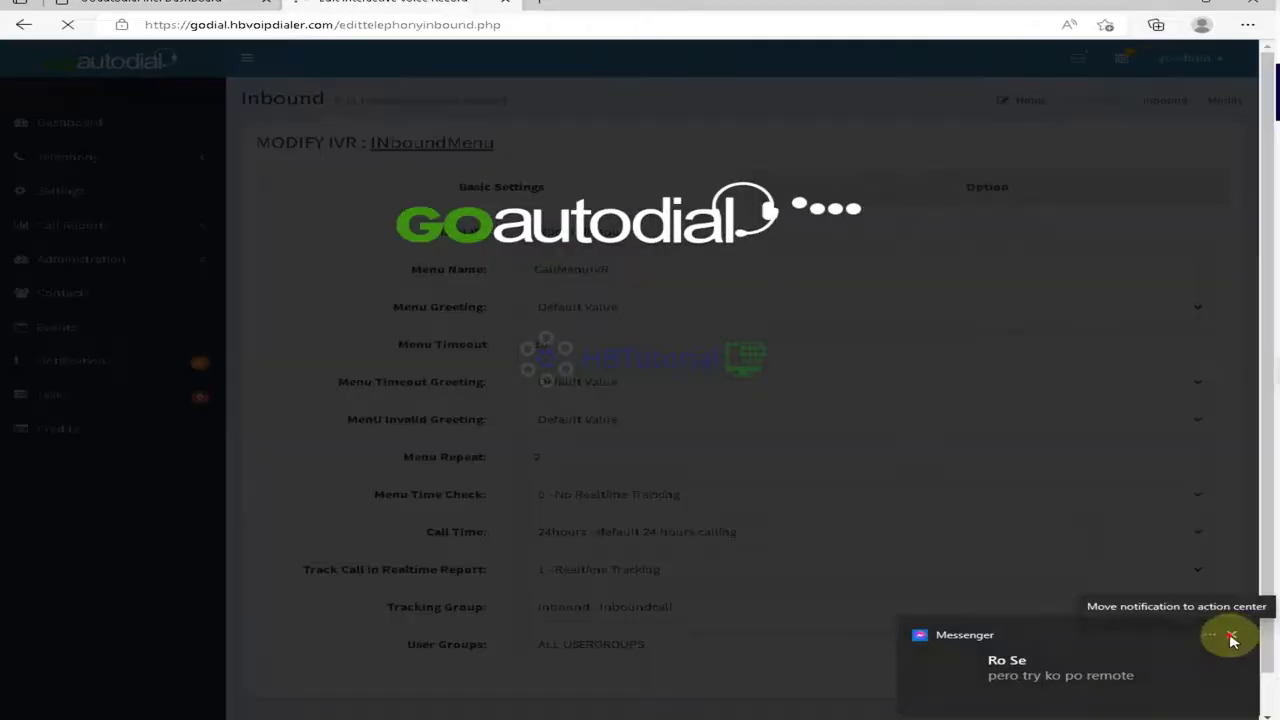
click(1232, 638)
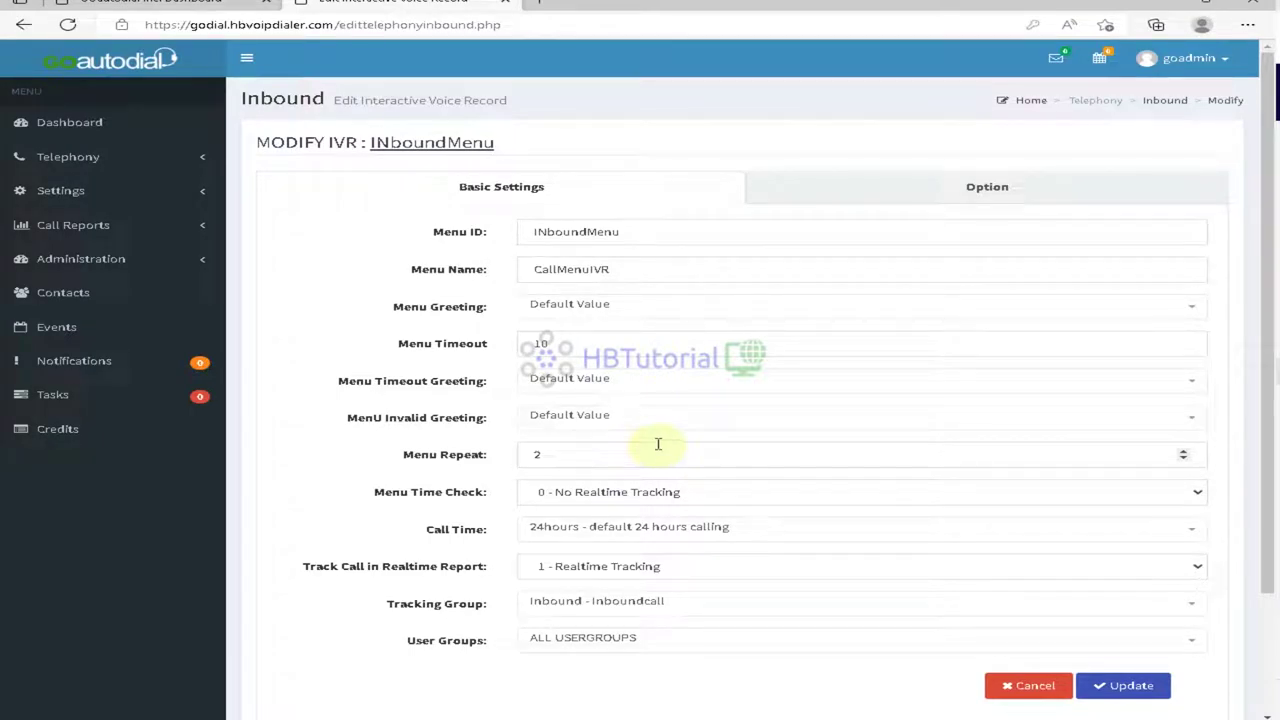
Step: Set Menu Time Check to 1 - Realtime Tracking and user group AGENTS, keeping the Default Value greeting, and update
click(614, 492)
click(614, 526)
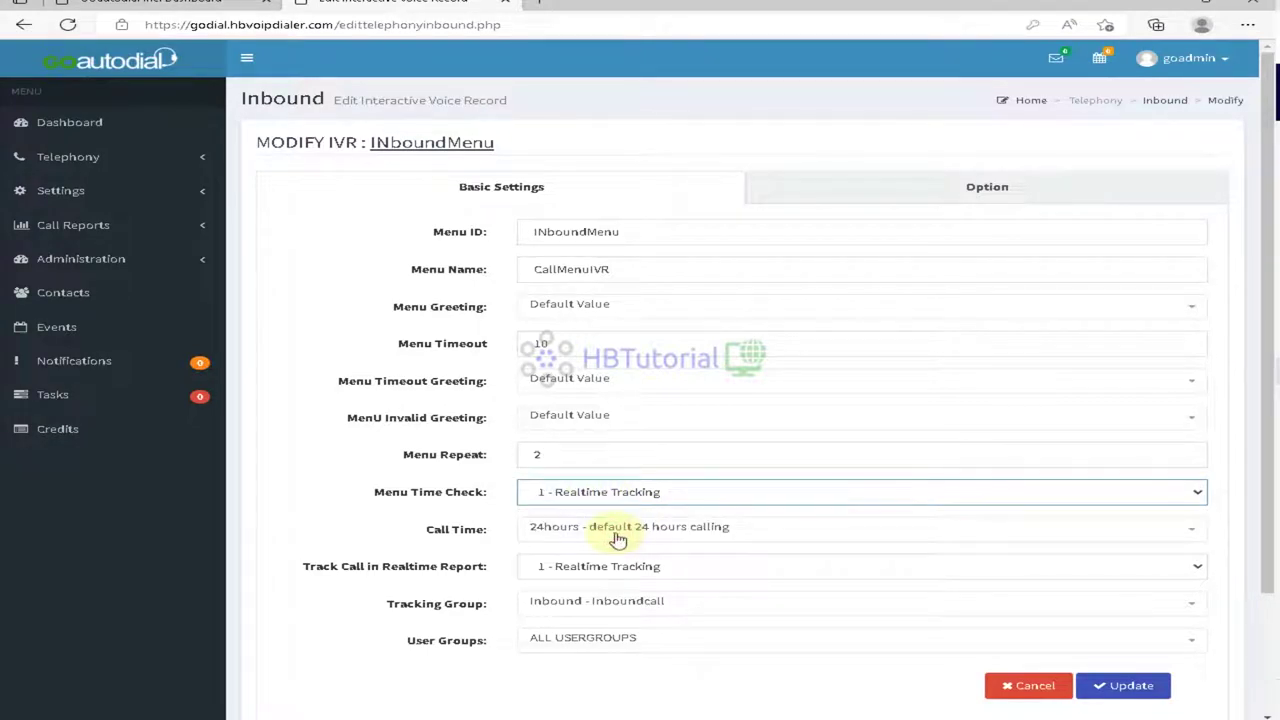
click(719, 641)
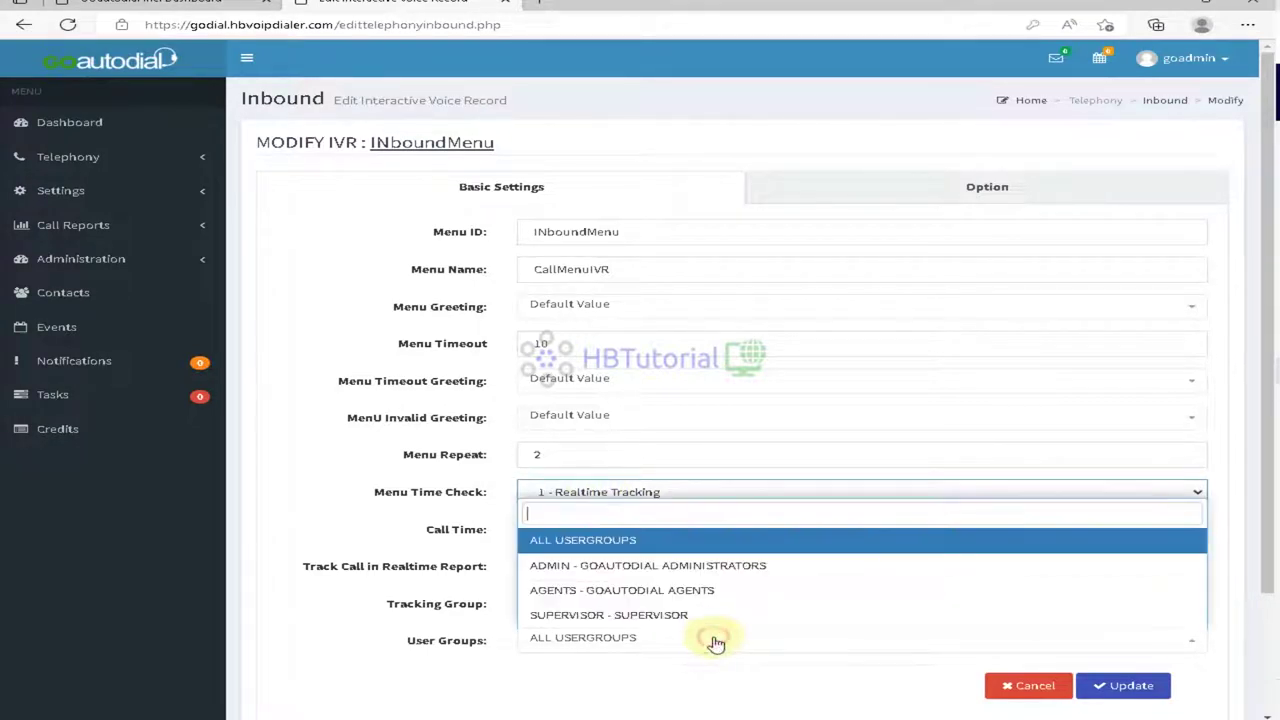
click(663, 594)
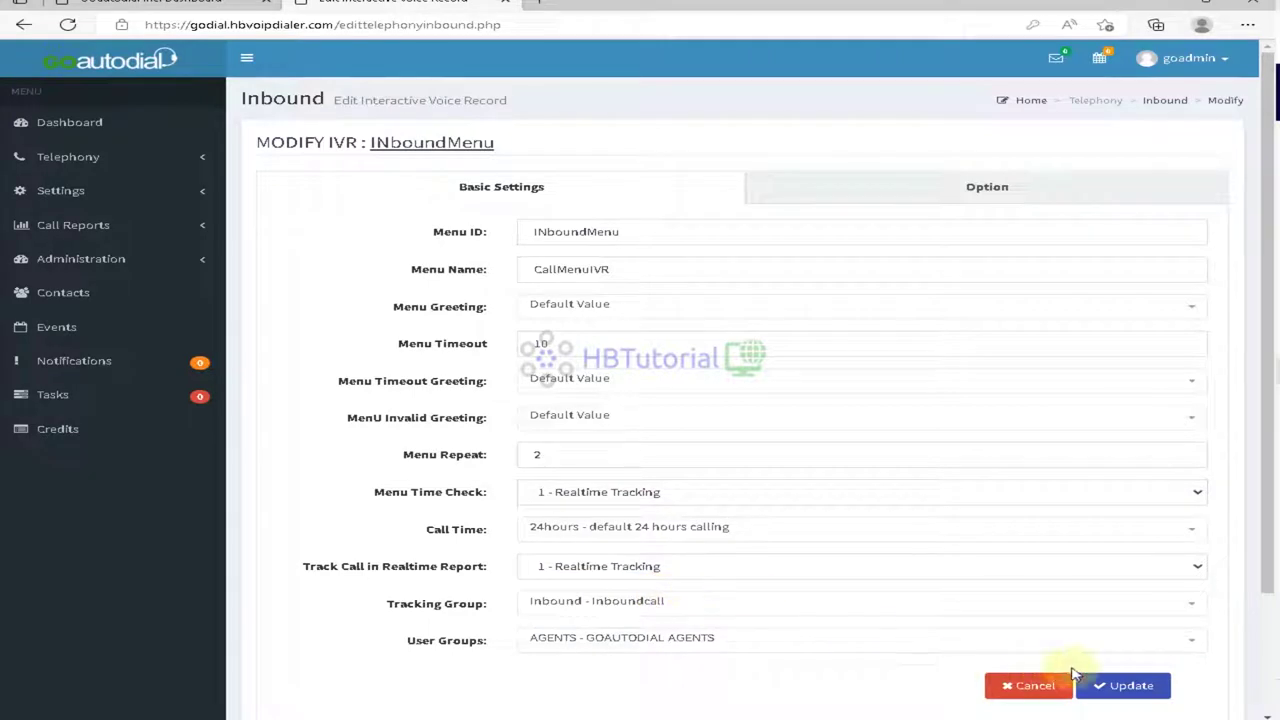
click(1068, 190)
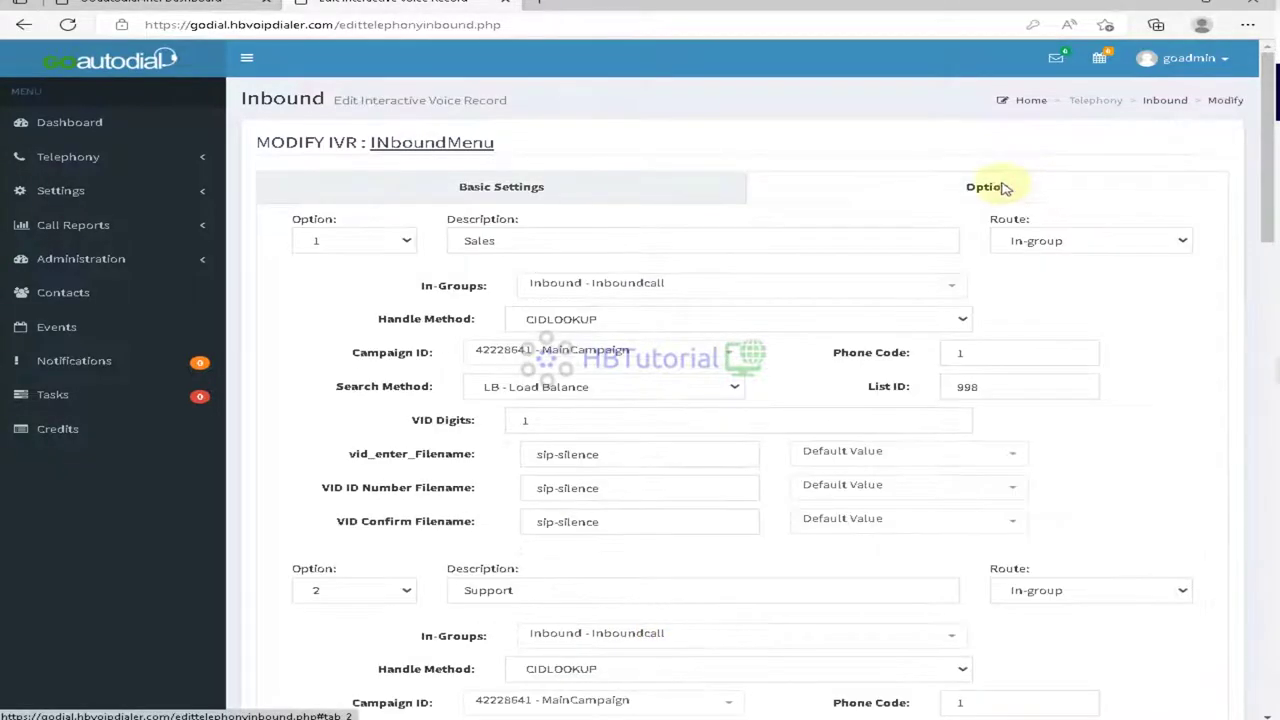
click(512, 192)
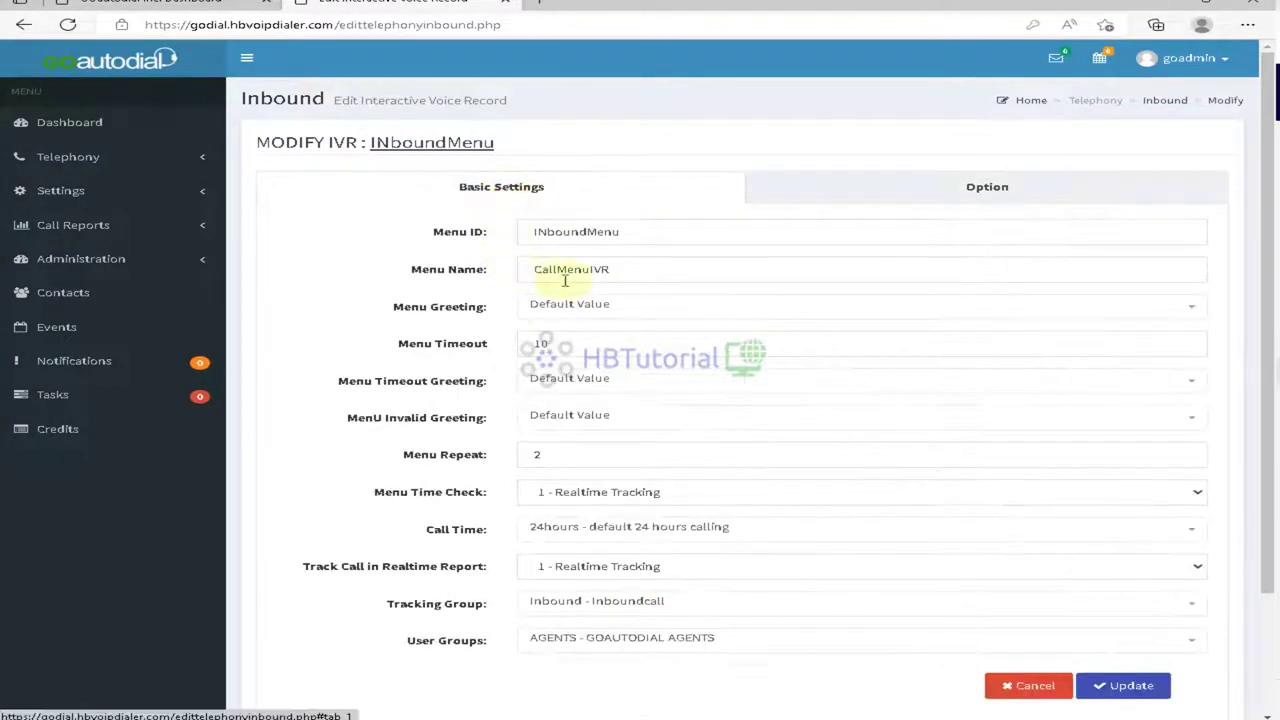
click(629, 306)
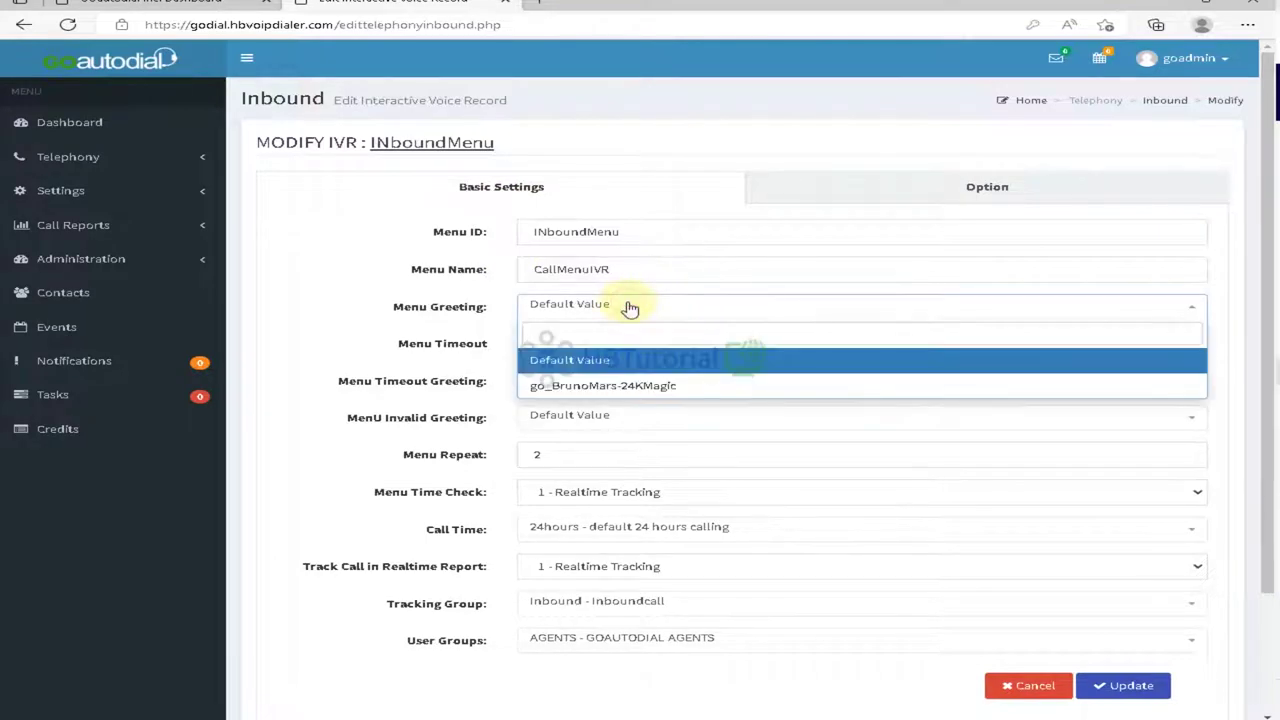
click(631, 306)
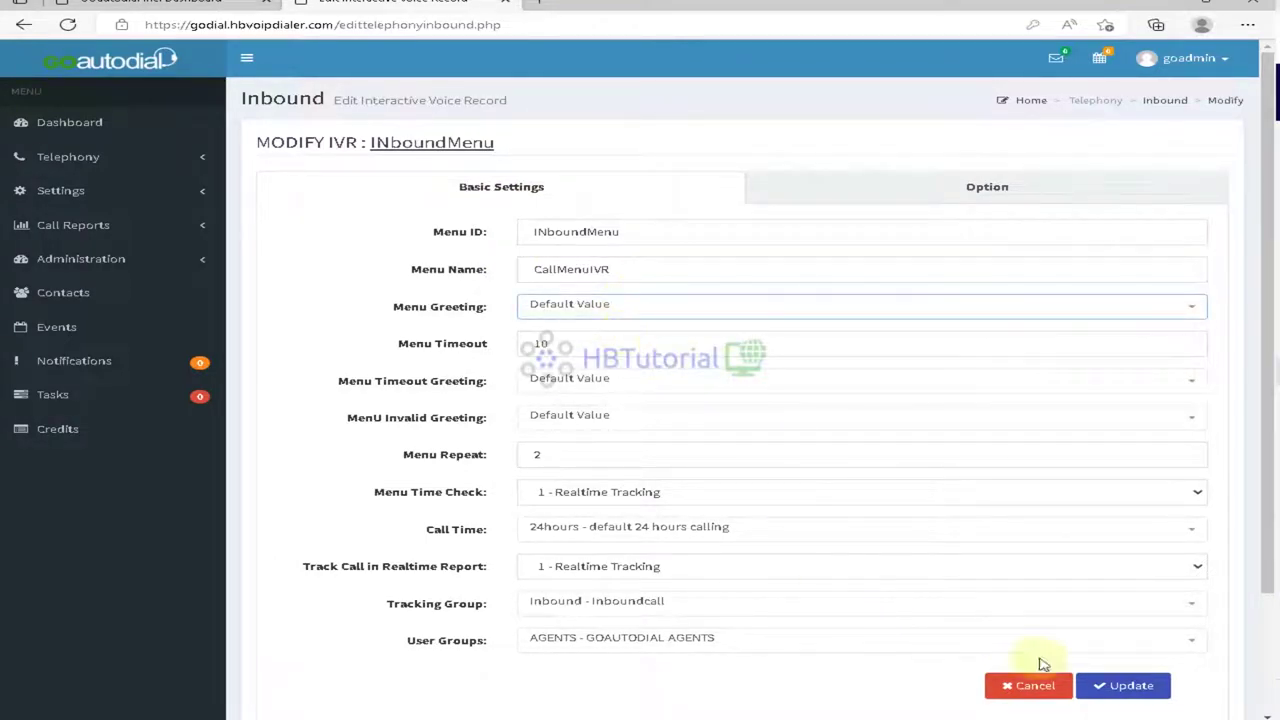
click(1140, 690)
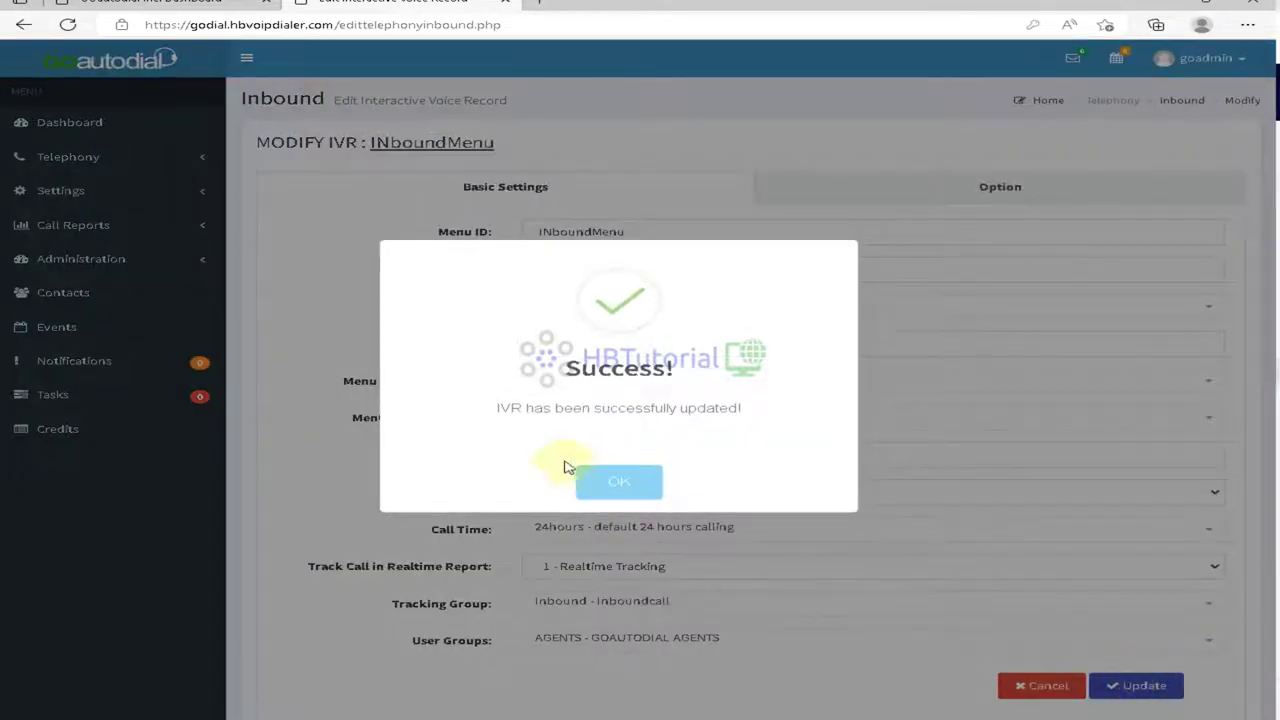
click(614, 480)
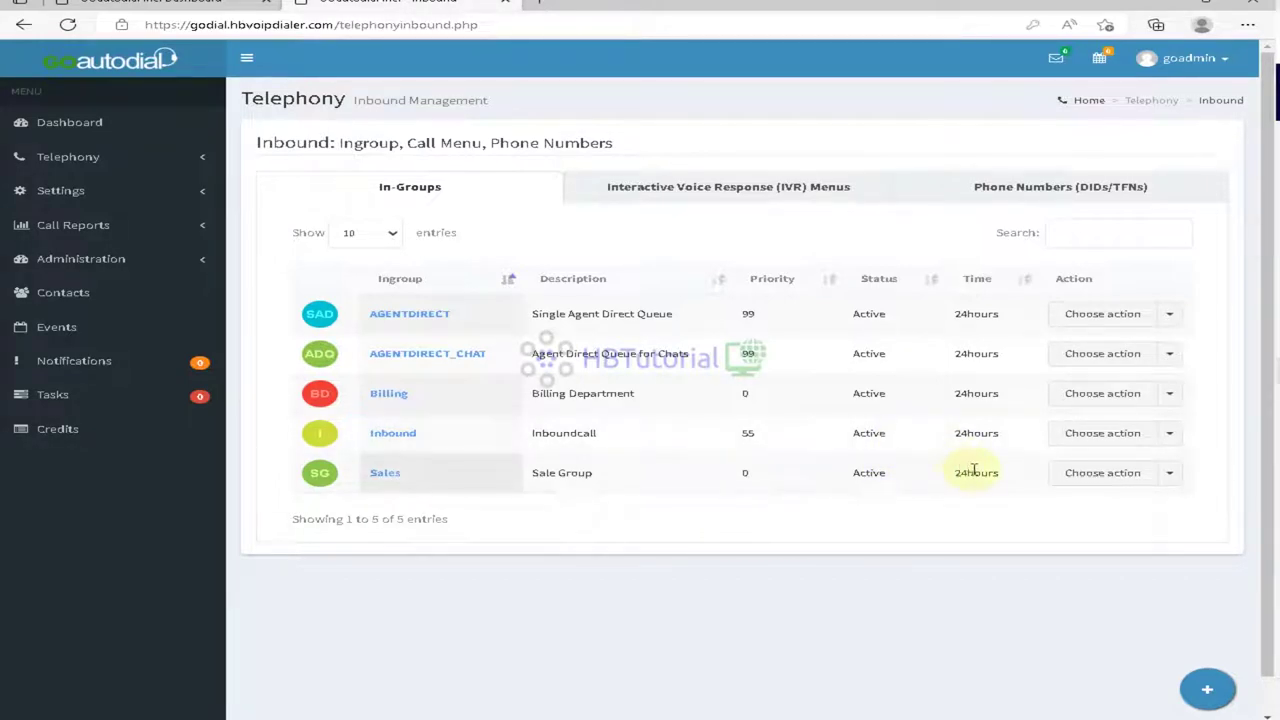
click(1080, 189)
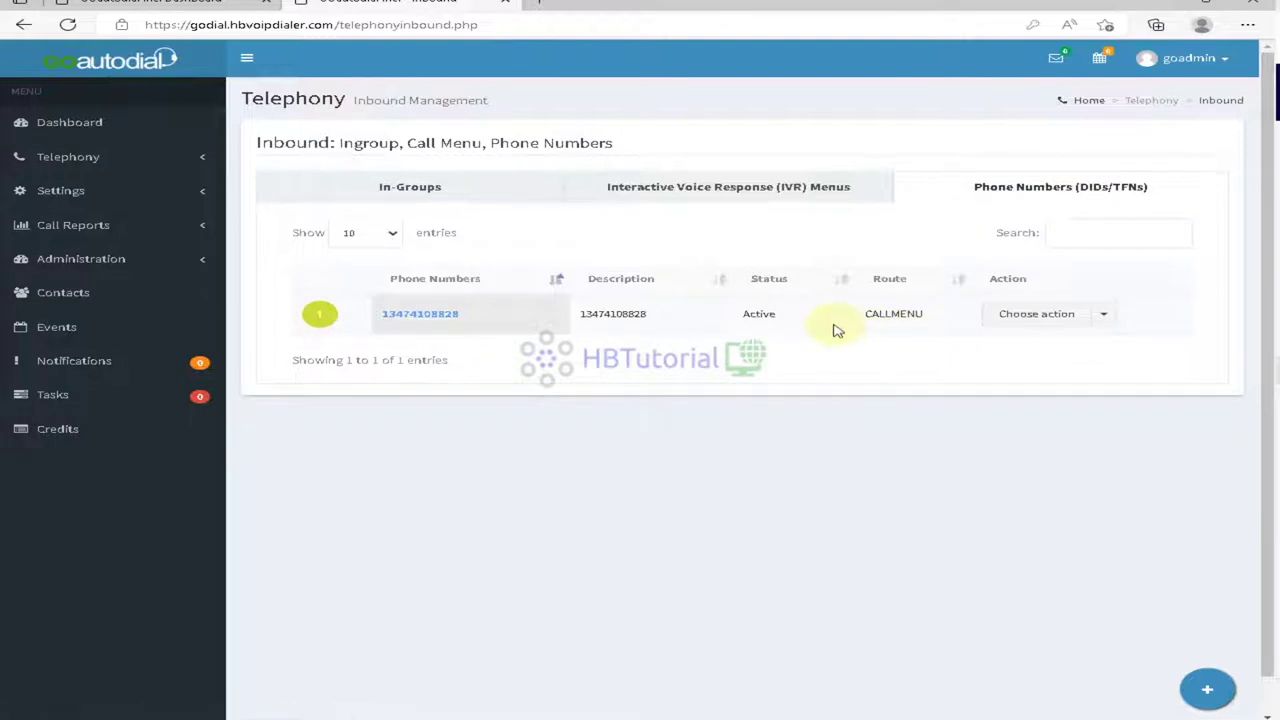
click(1084, 314)
click(1037, 338)
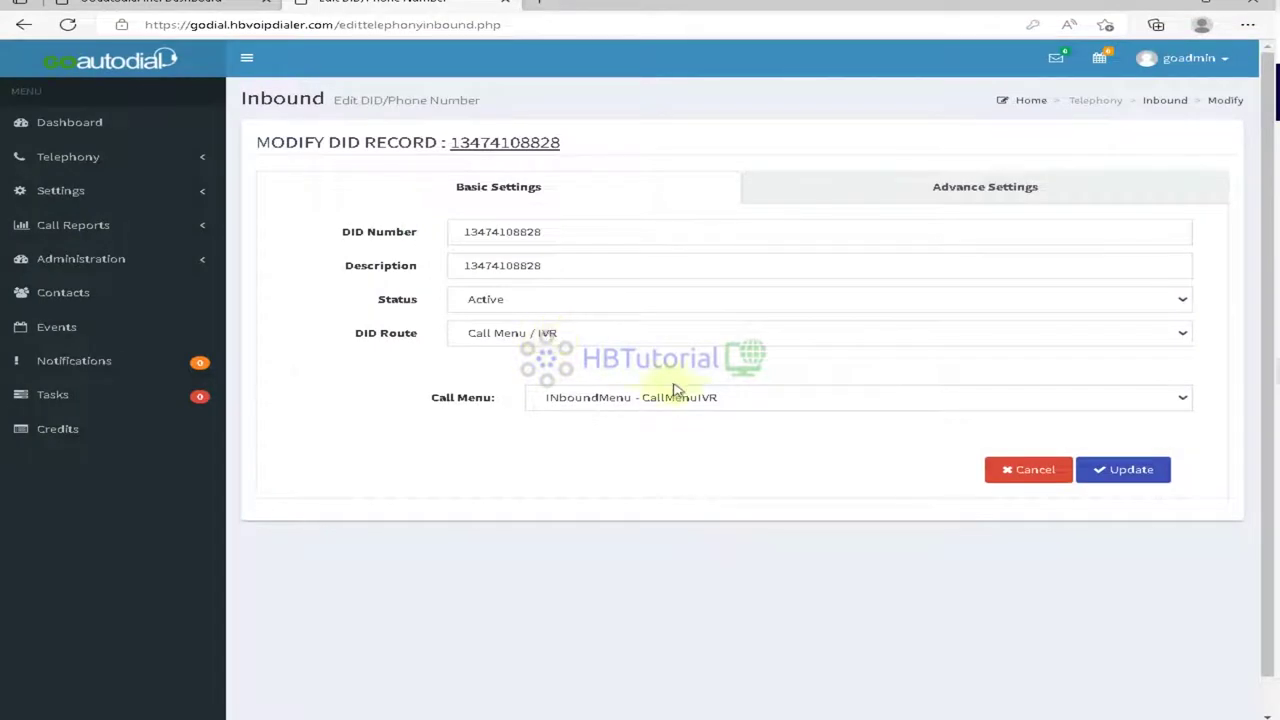
click(991, 192)
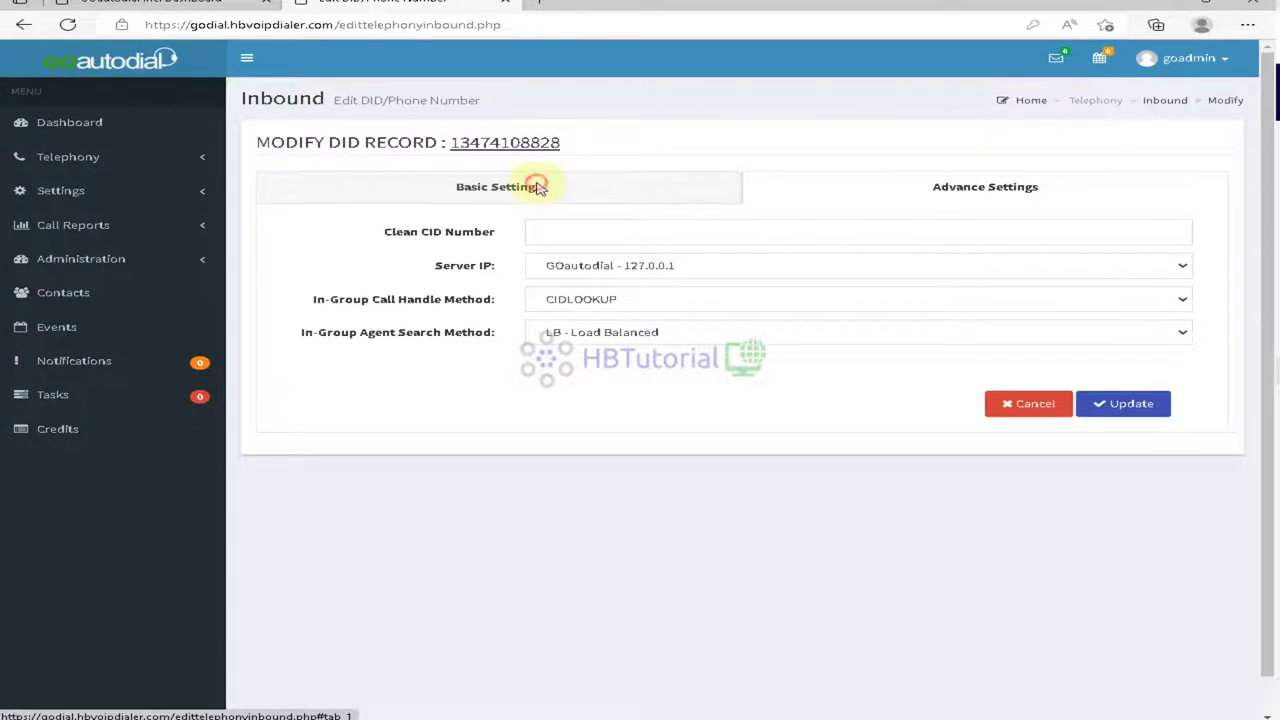
click(537, 187)
click(1015, 478)
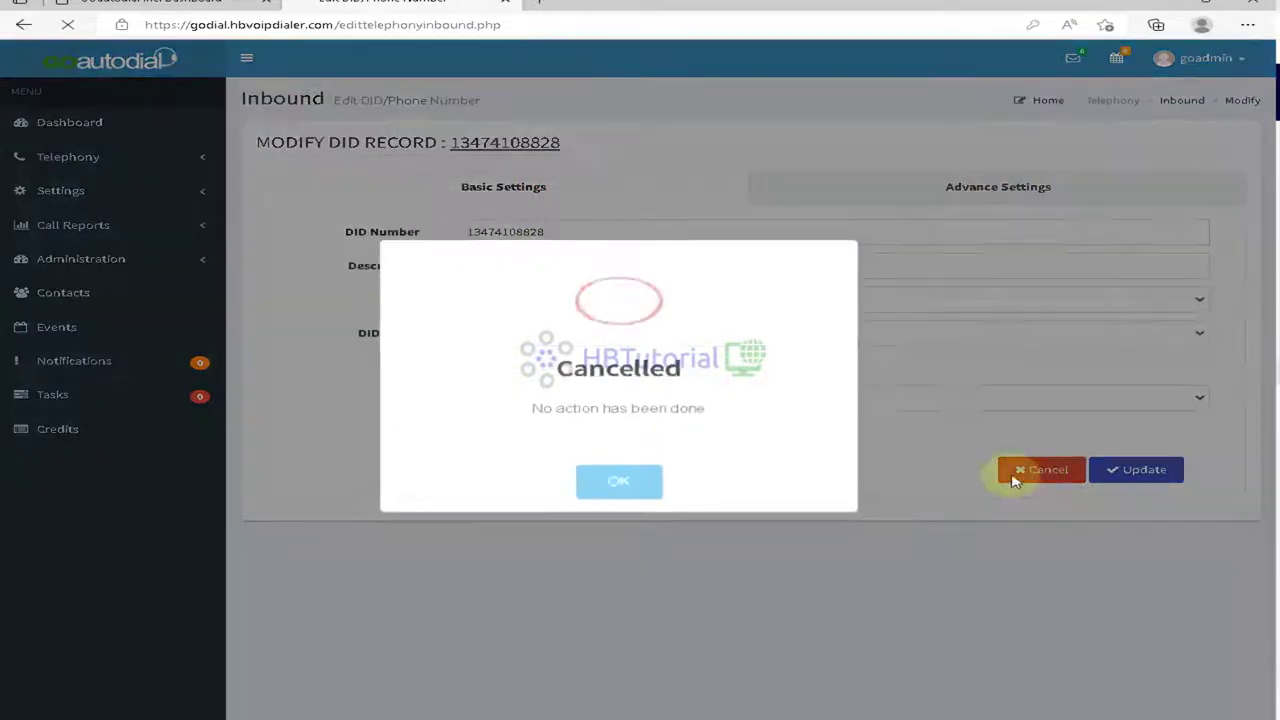
click(621, 487)
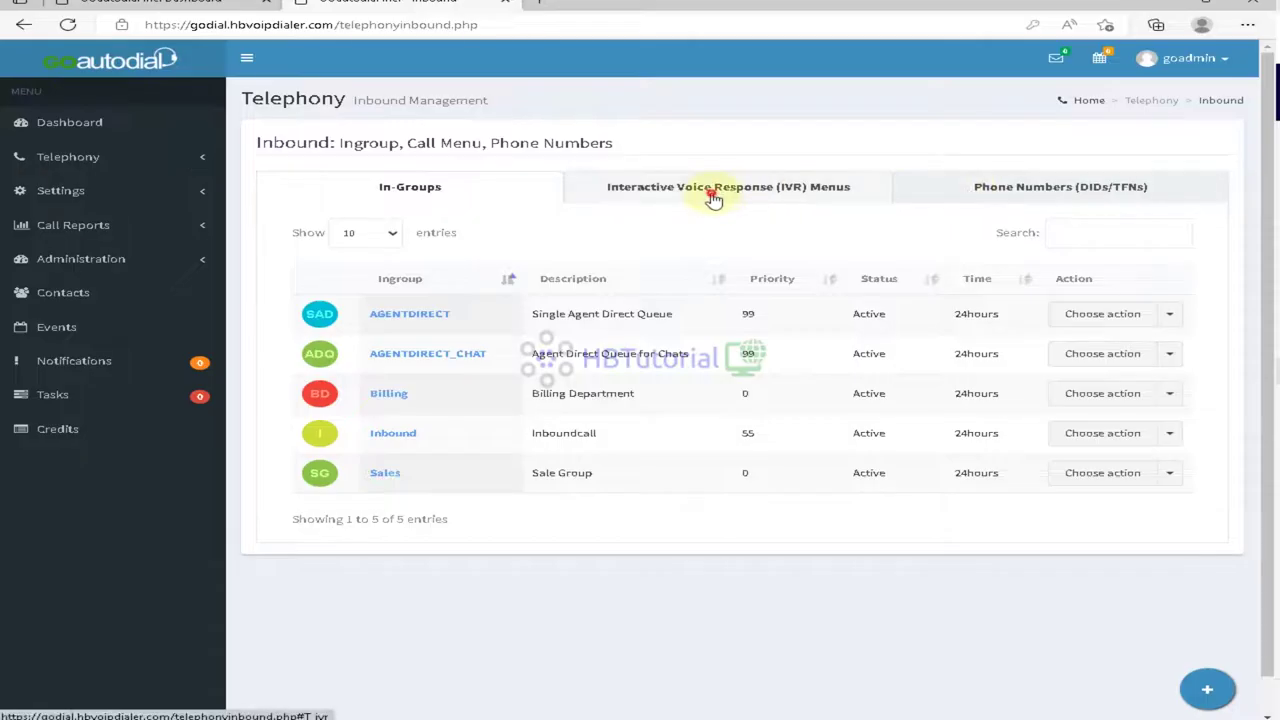
click(713, 197)
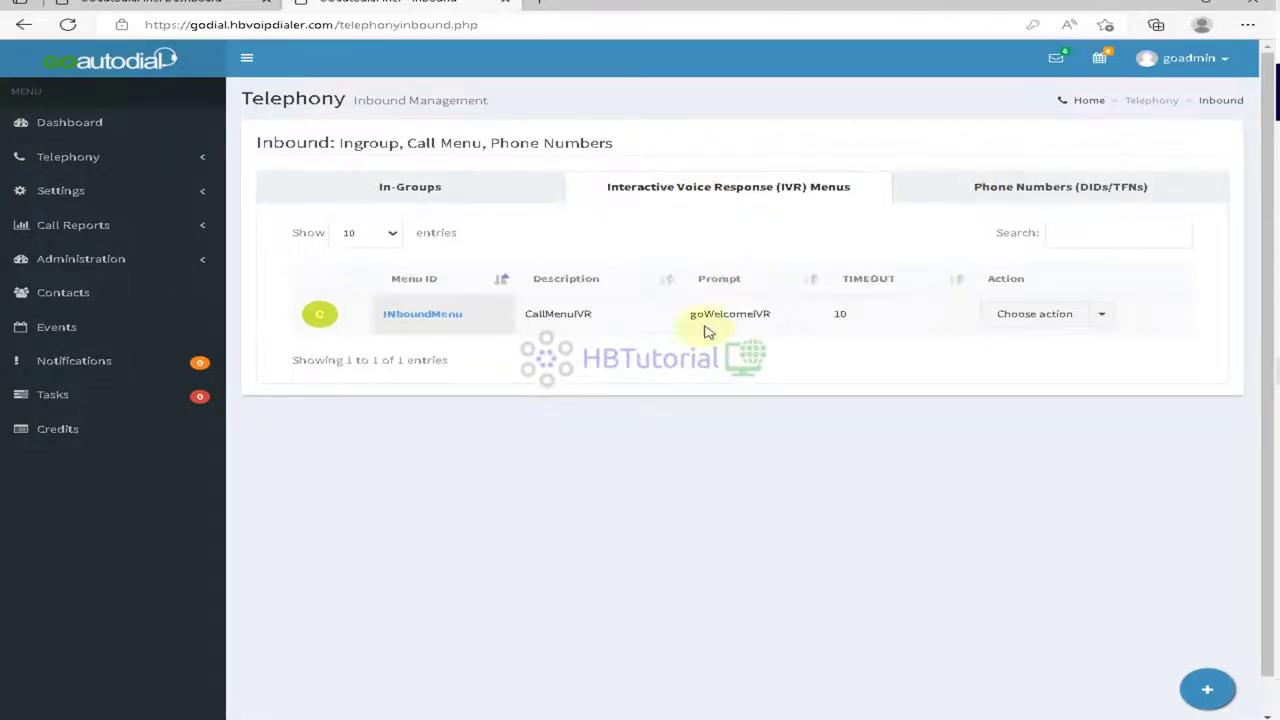
click(1060, 316)
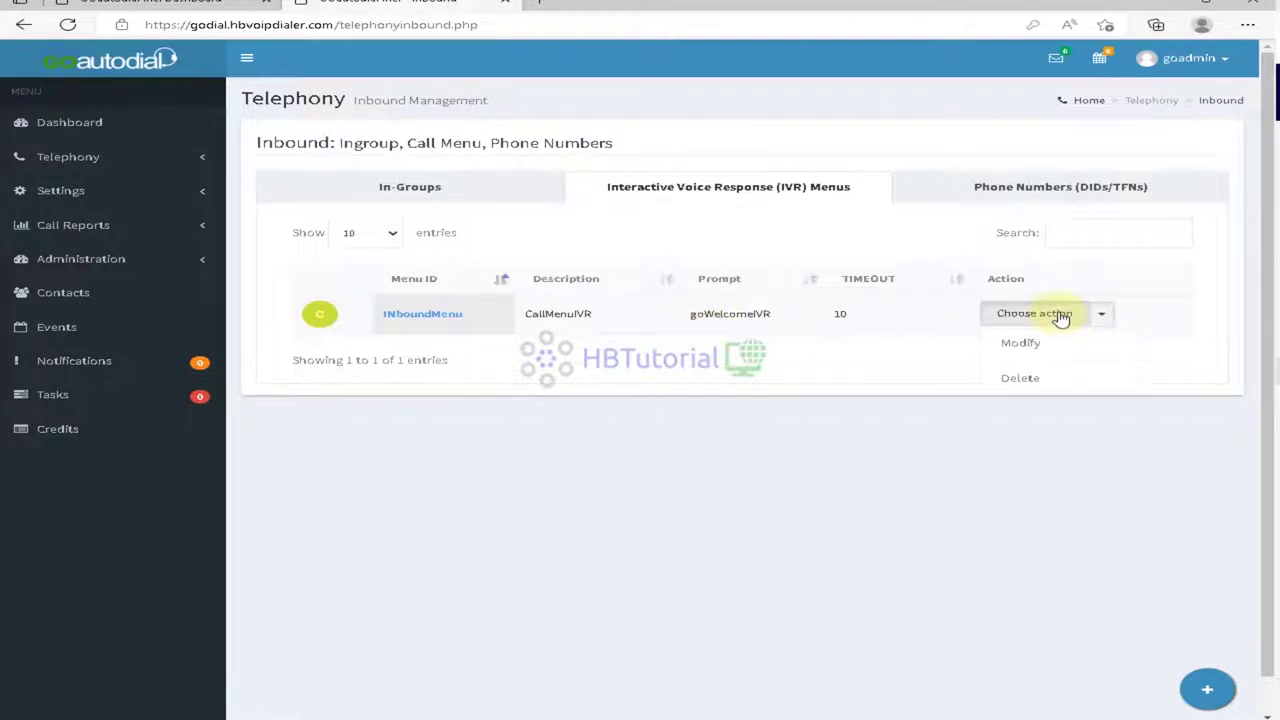
click(445, 190)
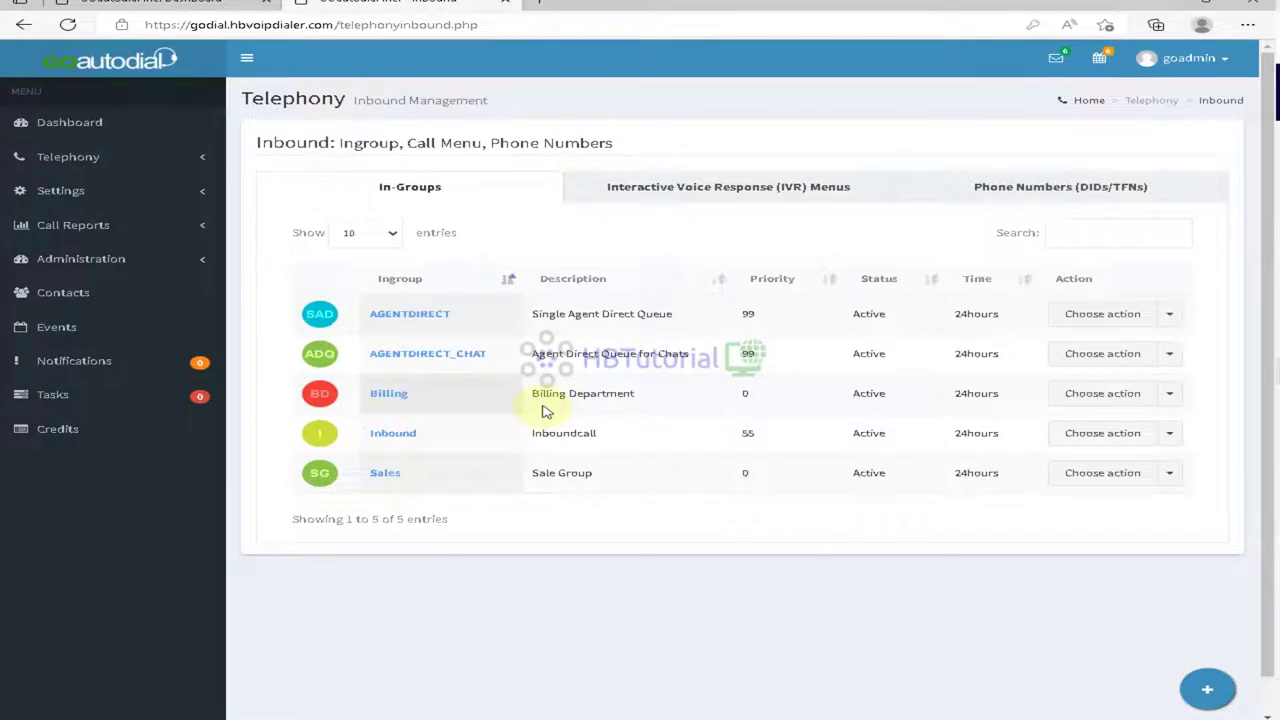
click(58, 158)
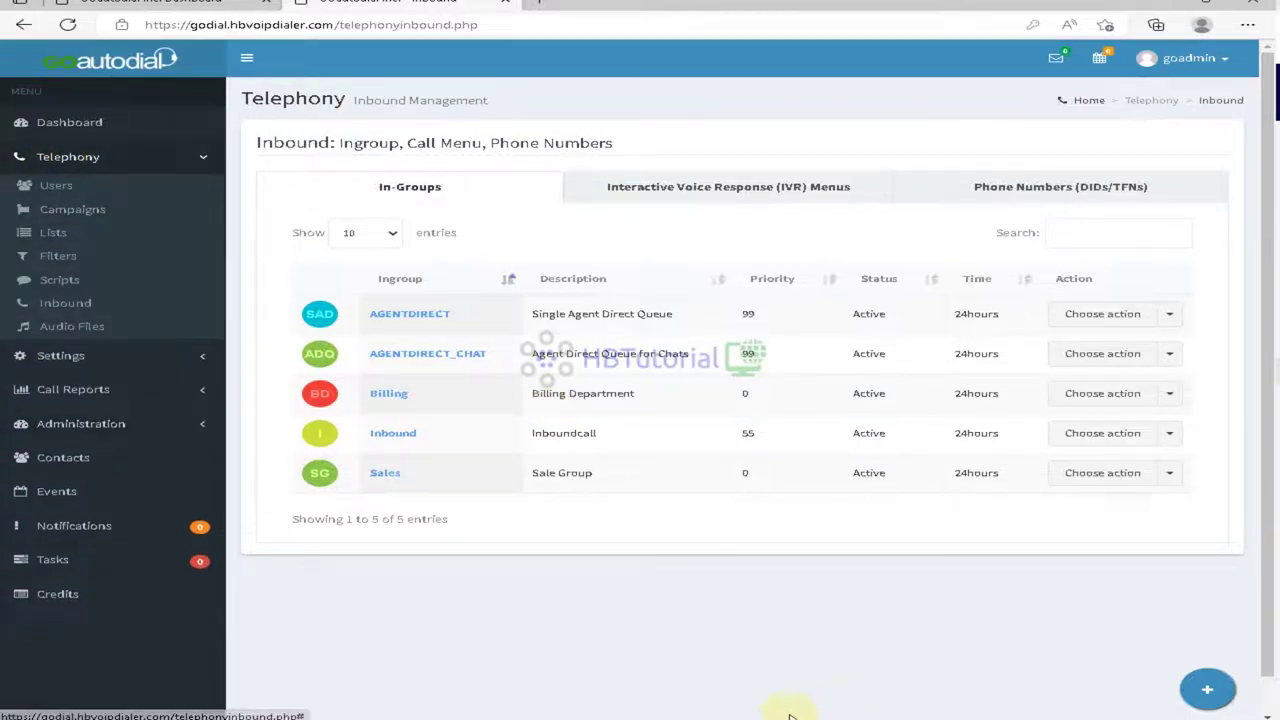
Step: Reload Asterisk's configuration from the Asterisk CLI in PuTTY with the reload command
key(alt+Tab)
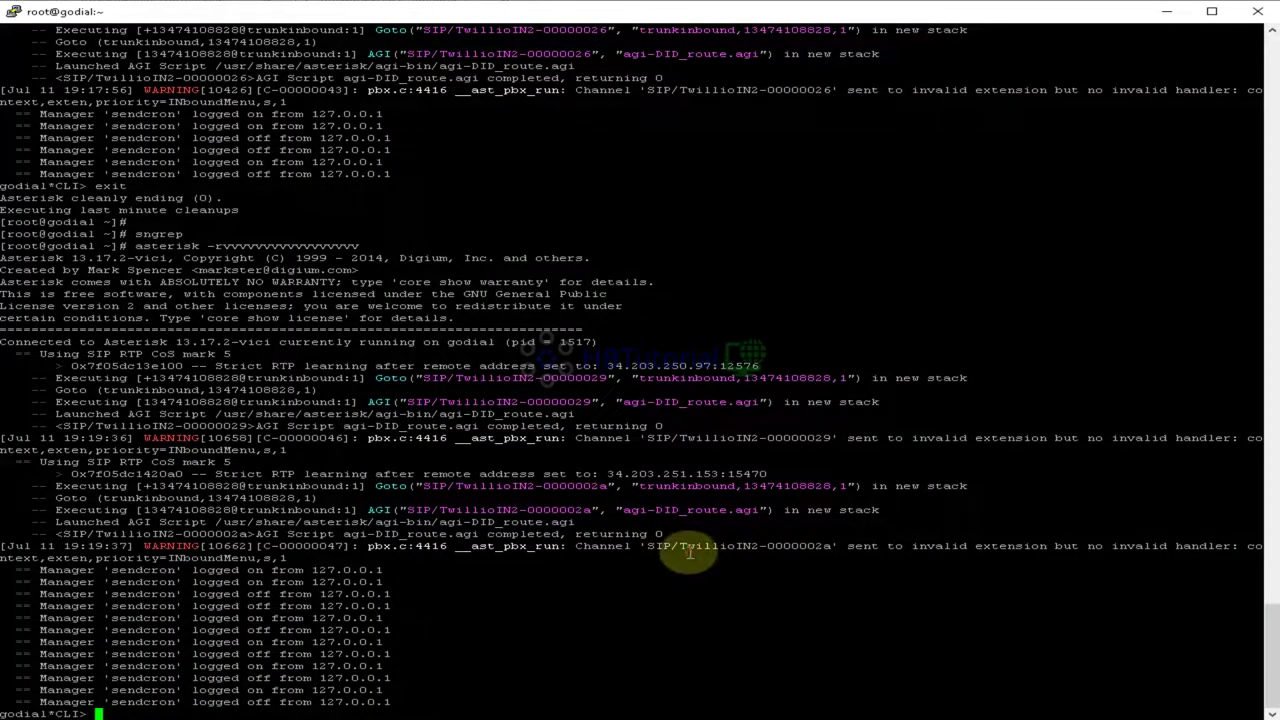
text(reload)
key(Return)
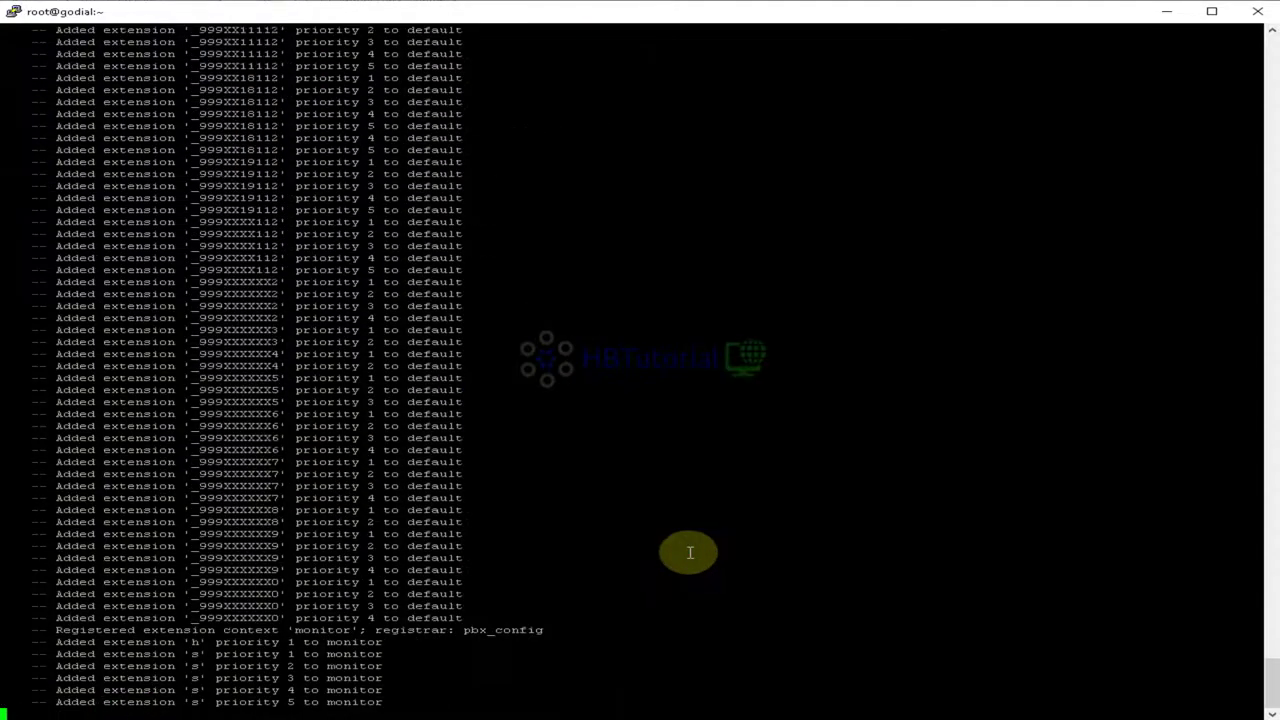
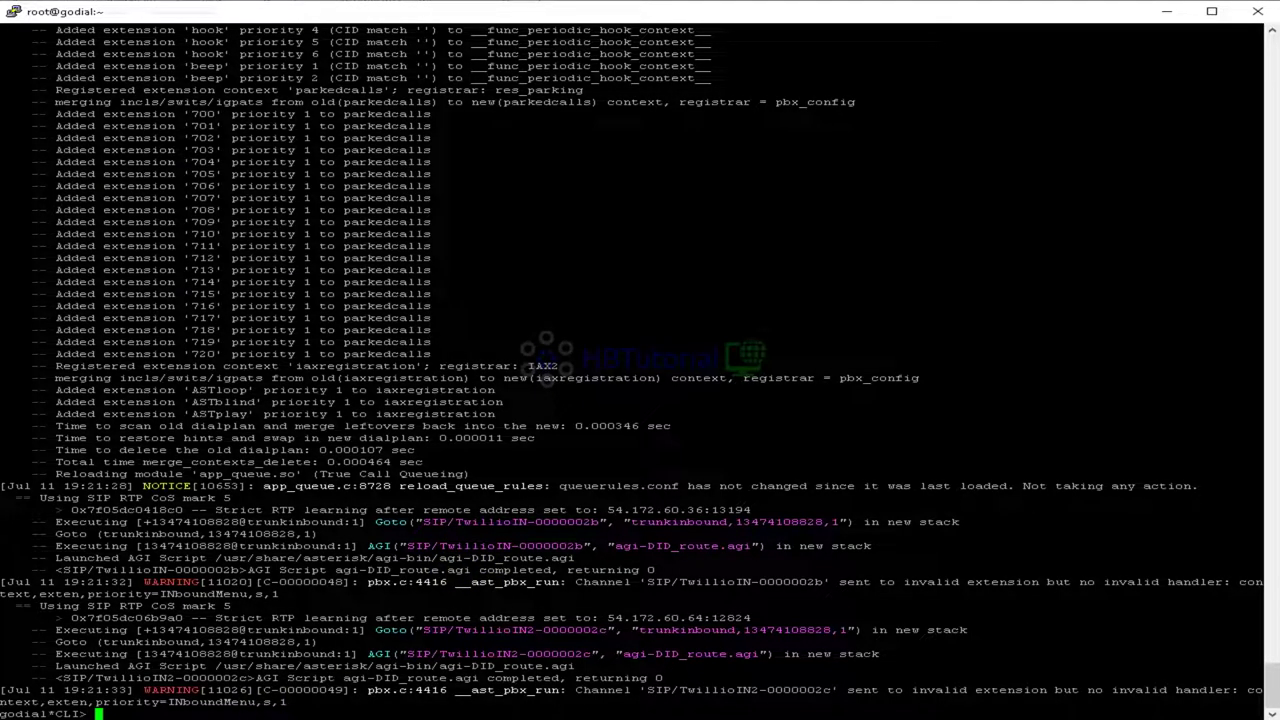
Step: Bring the GOautodial Inbound page in the browser to the front, leaving the Asterisk console
click(265, 660)
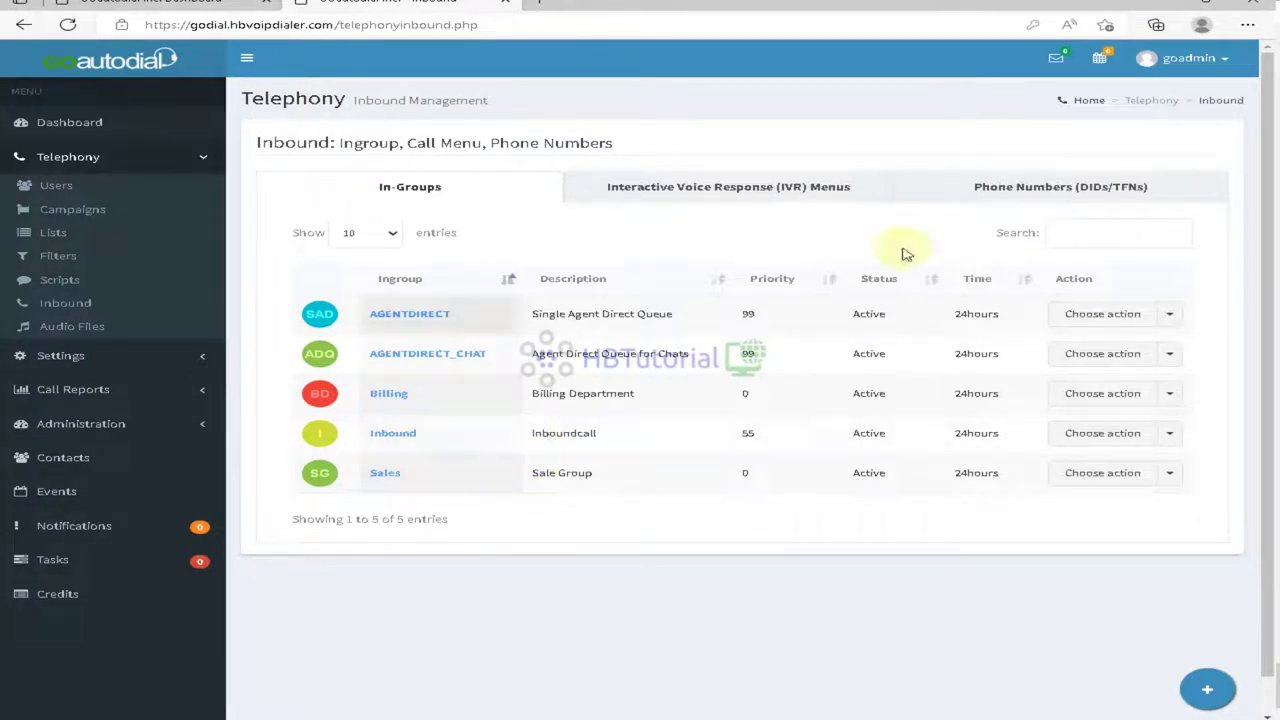
Step: Route the inbound phone number to the Billing in-group and save the change
click(1003, 190)
click(1029, 314)
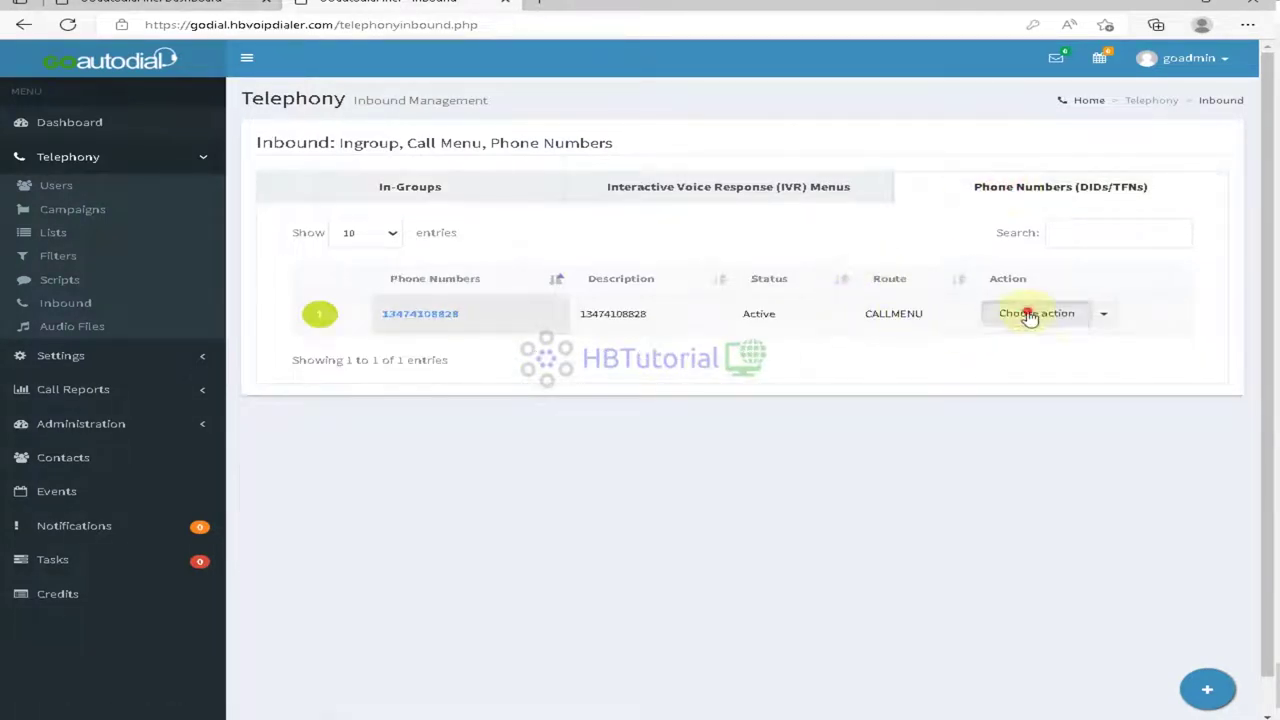
click(1030, 352)
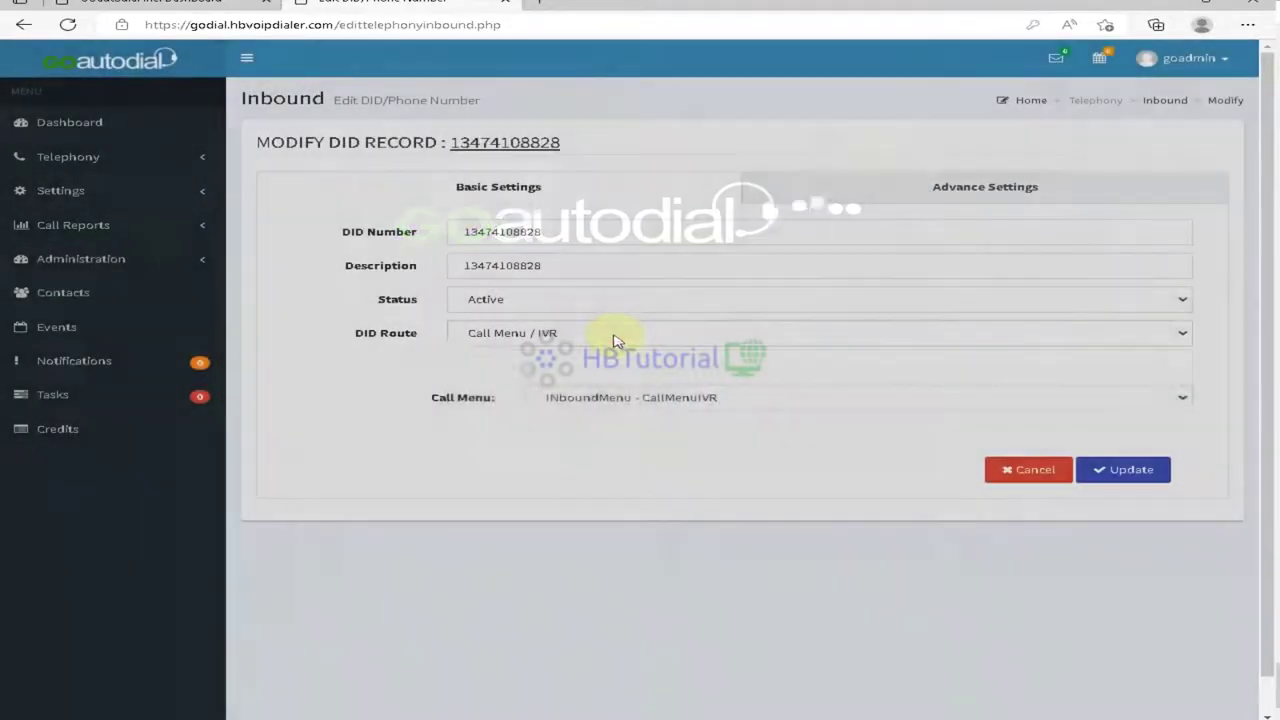
click(615, 338)
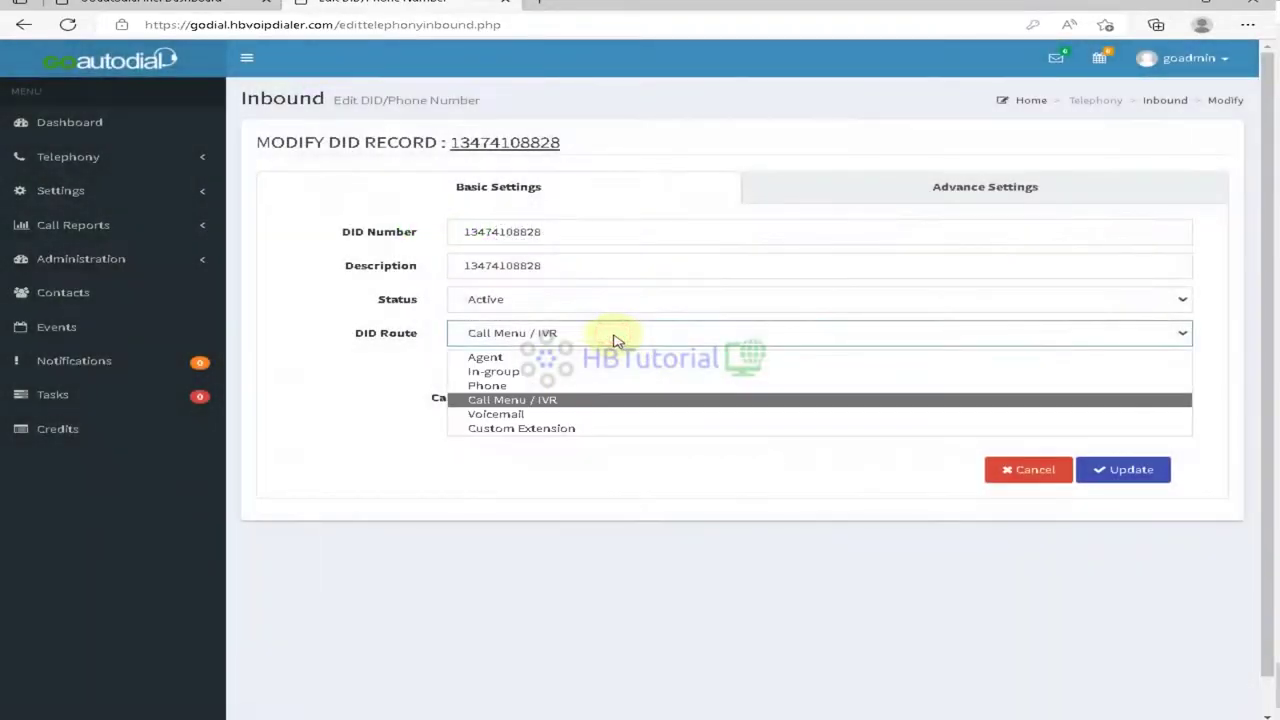
click(565, 377)
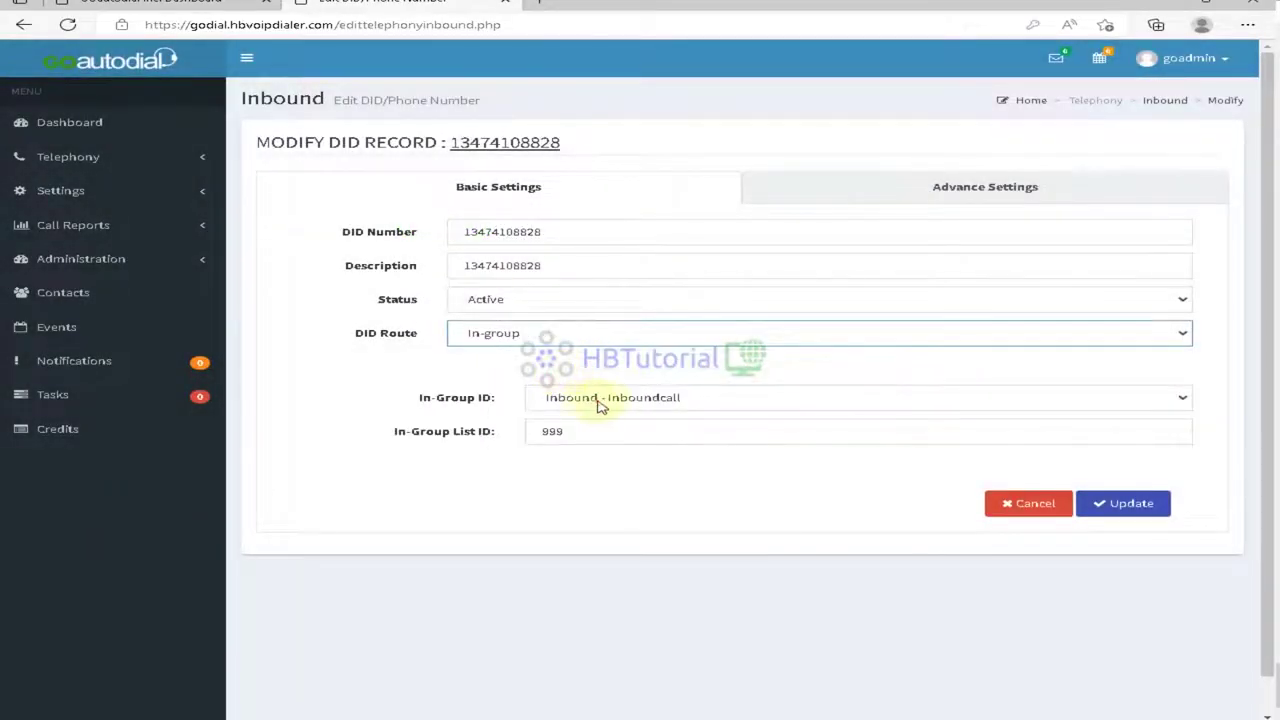
click(603, 403)
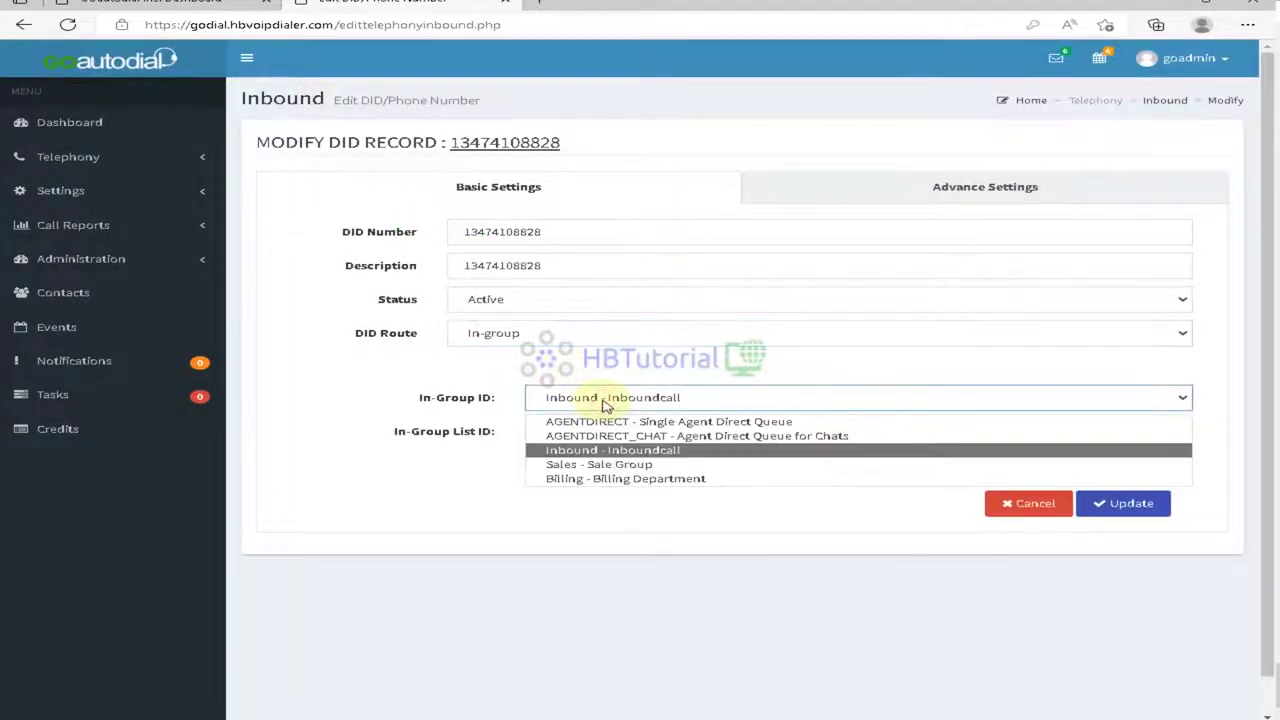
click(608, 478)
click(1130, 504)
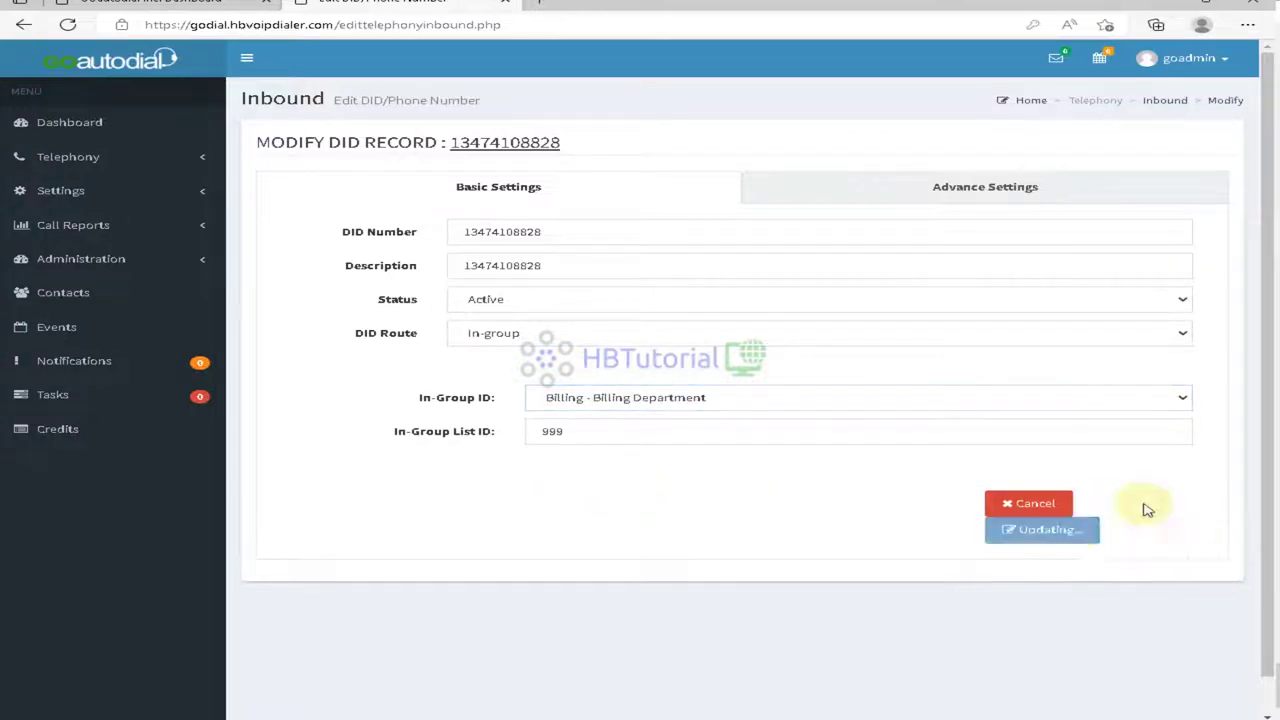
click(618, 483)
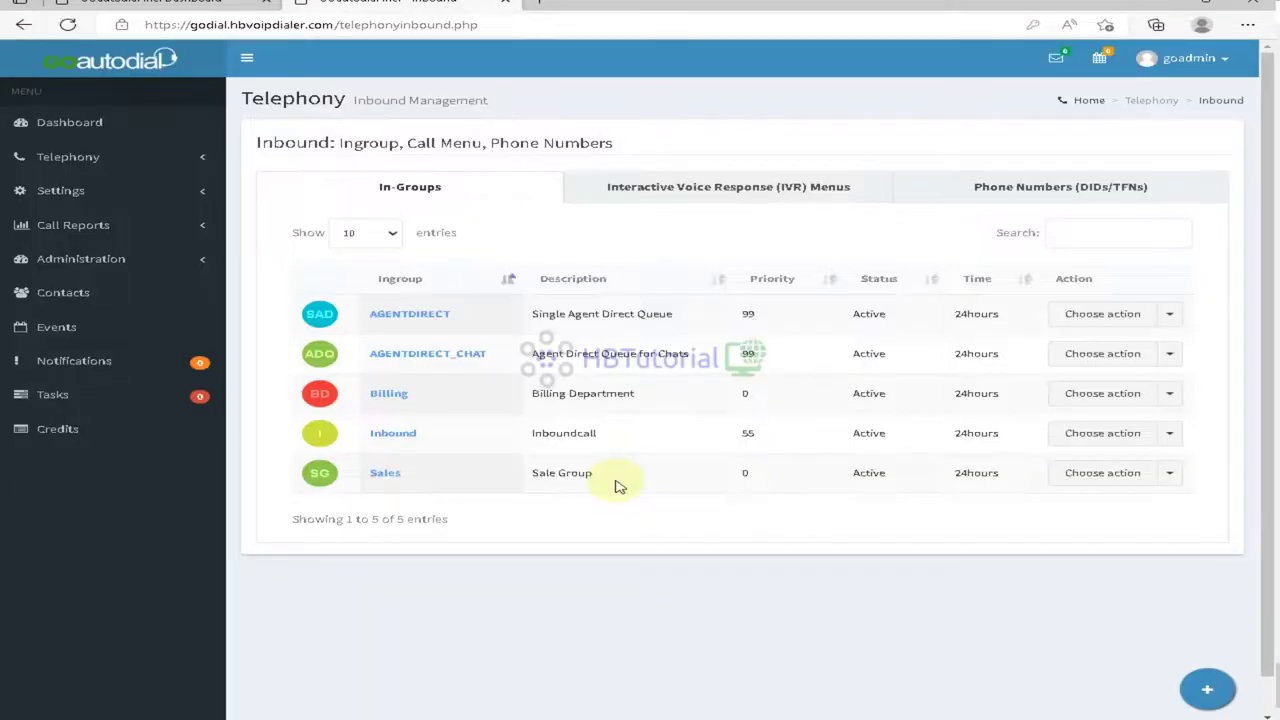
key(alt+Tab)
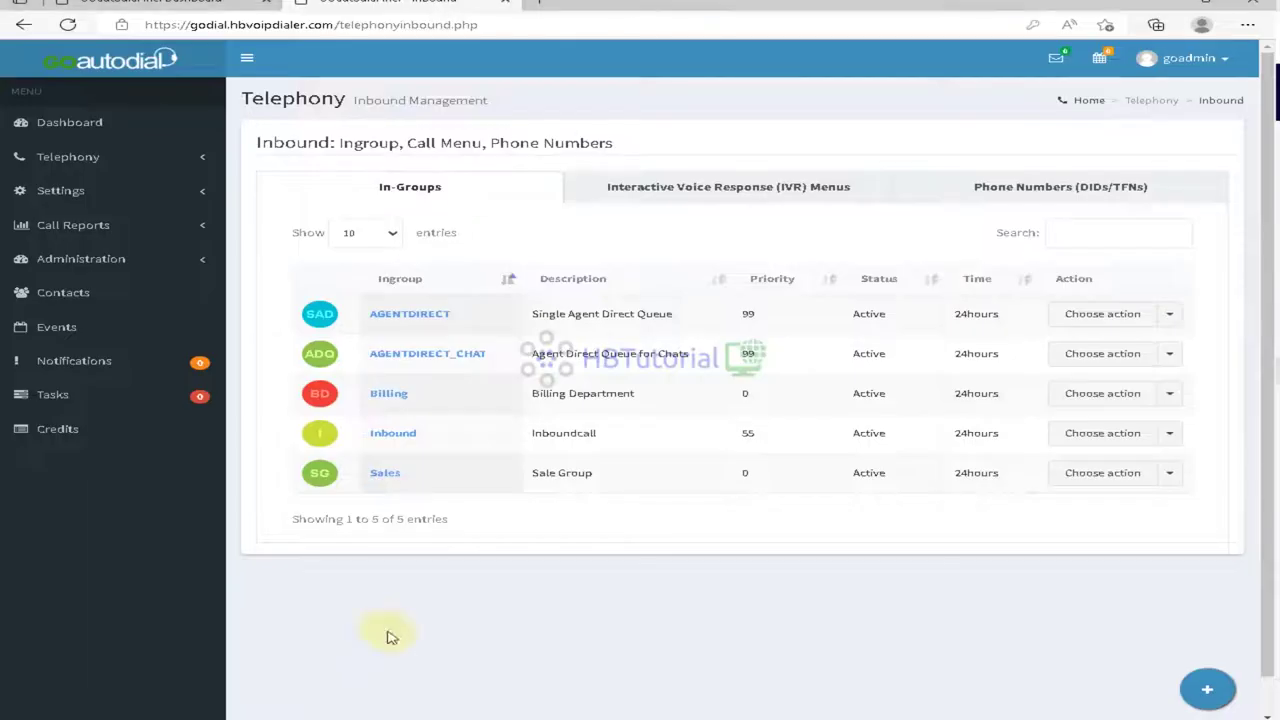
Step: Edit INboundMenu, trying go_BrunoMars-24KMagic as greeting before returning it to Default Value
click(760, 190)
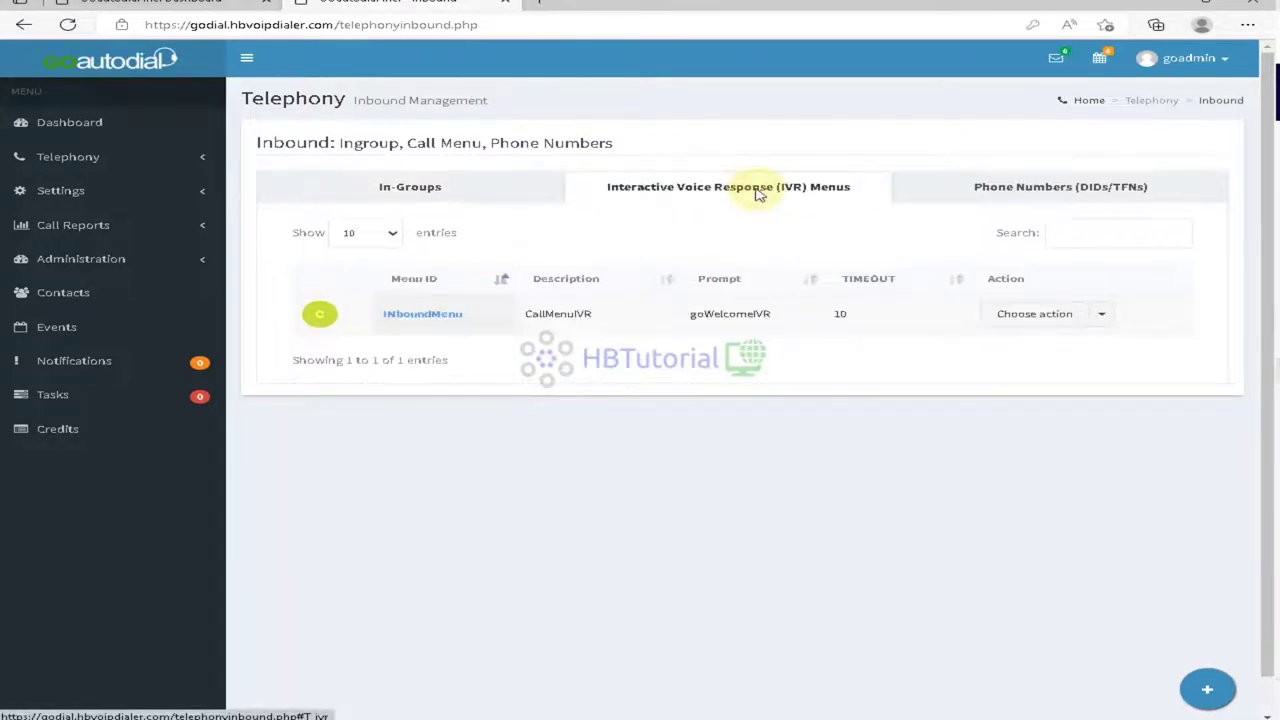
click(1038, 318)
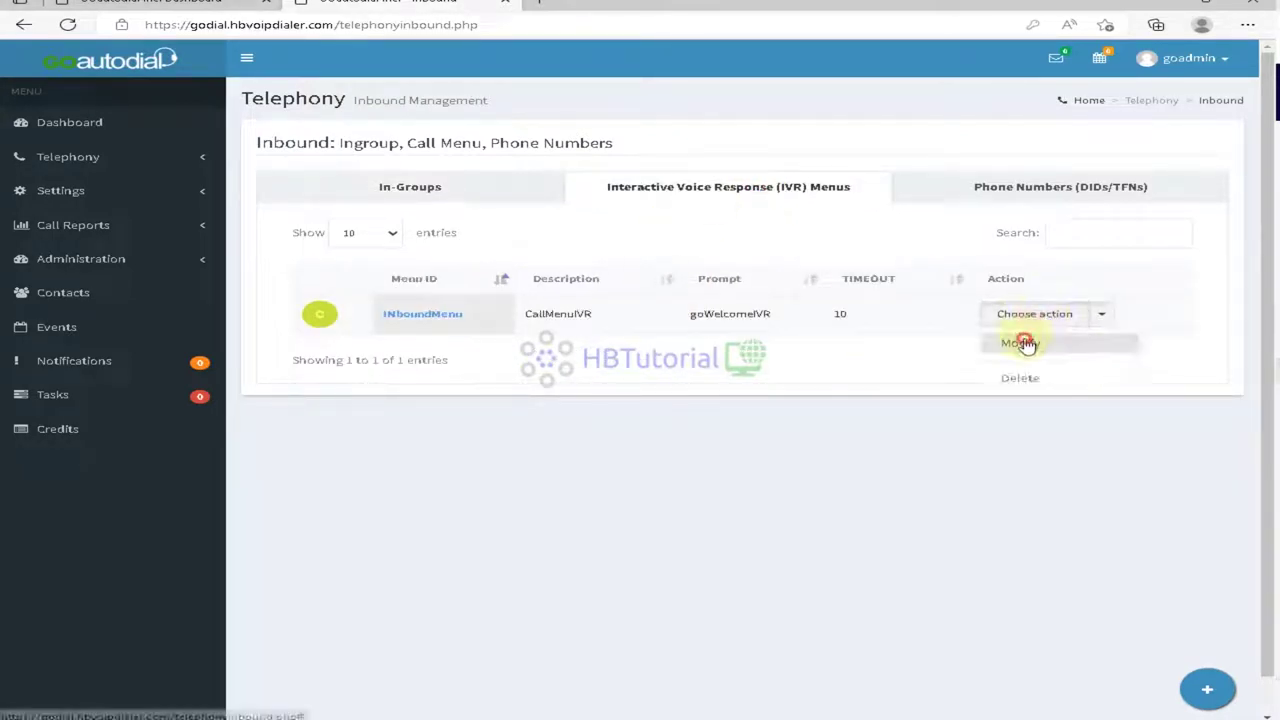
click(1021, 343)
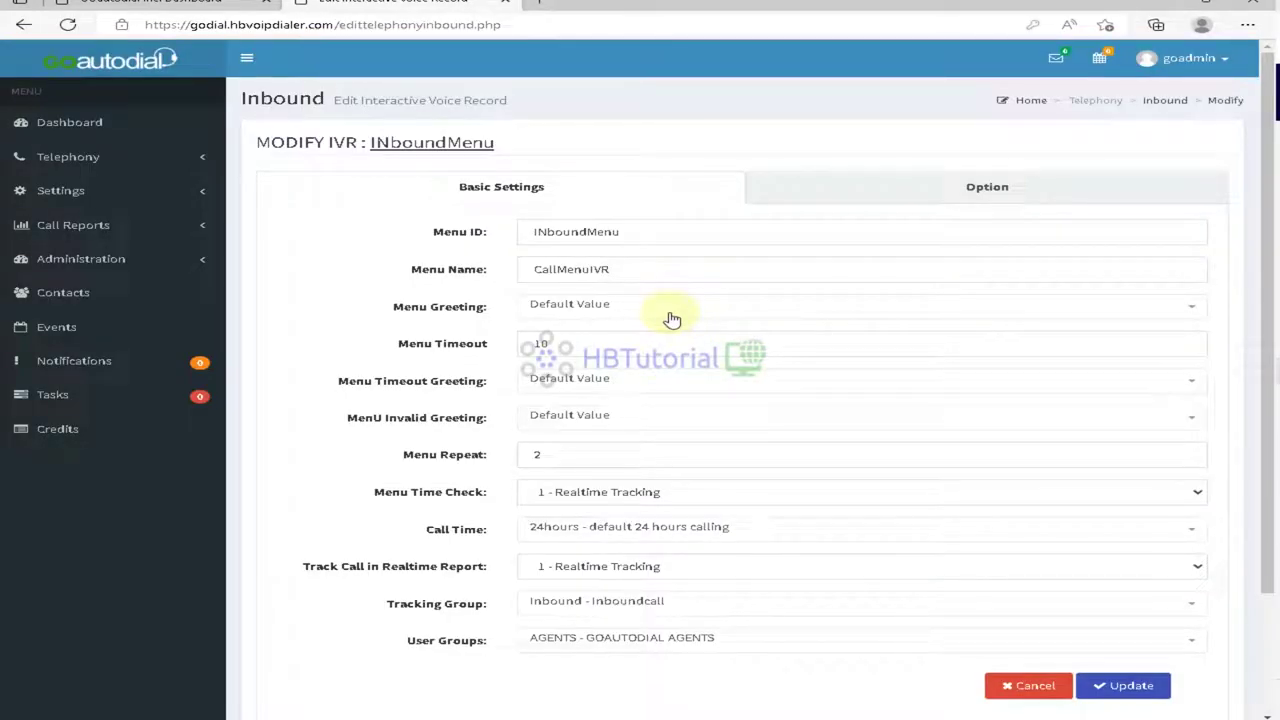
click(620, 305)
click(605, 388)
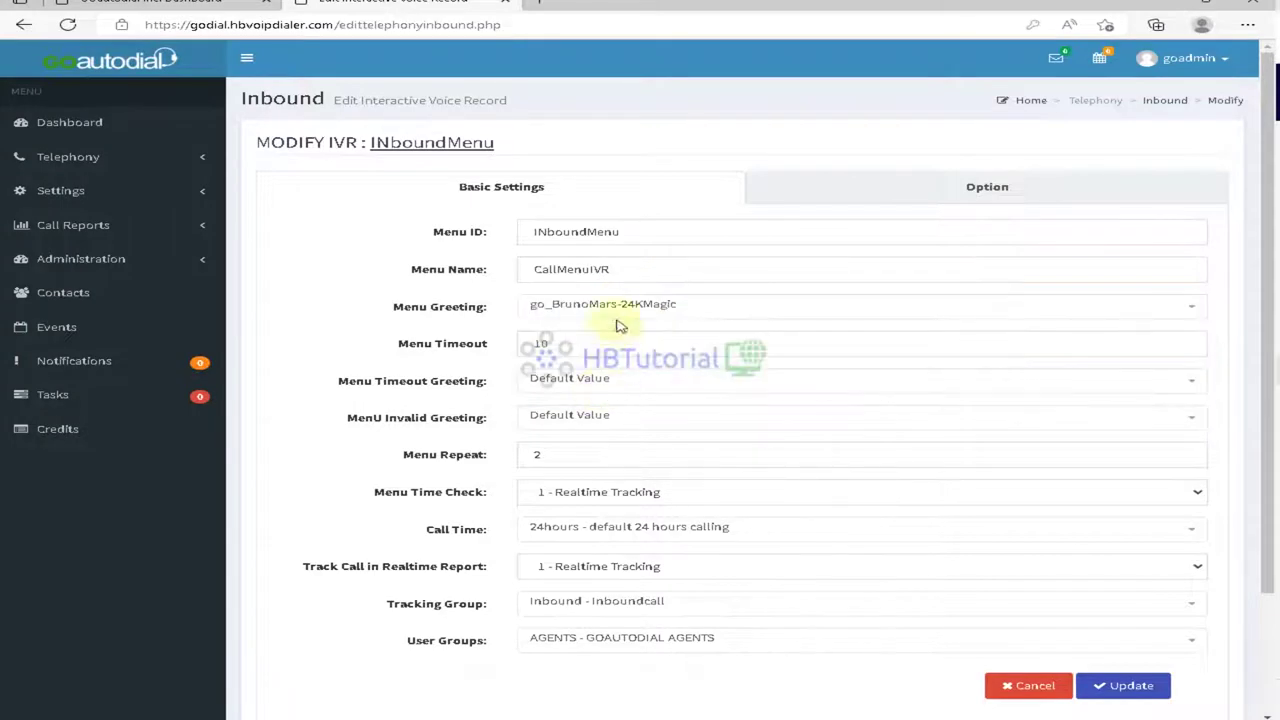
click(614, 306)
click(585, 357)
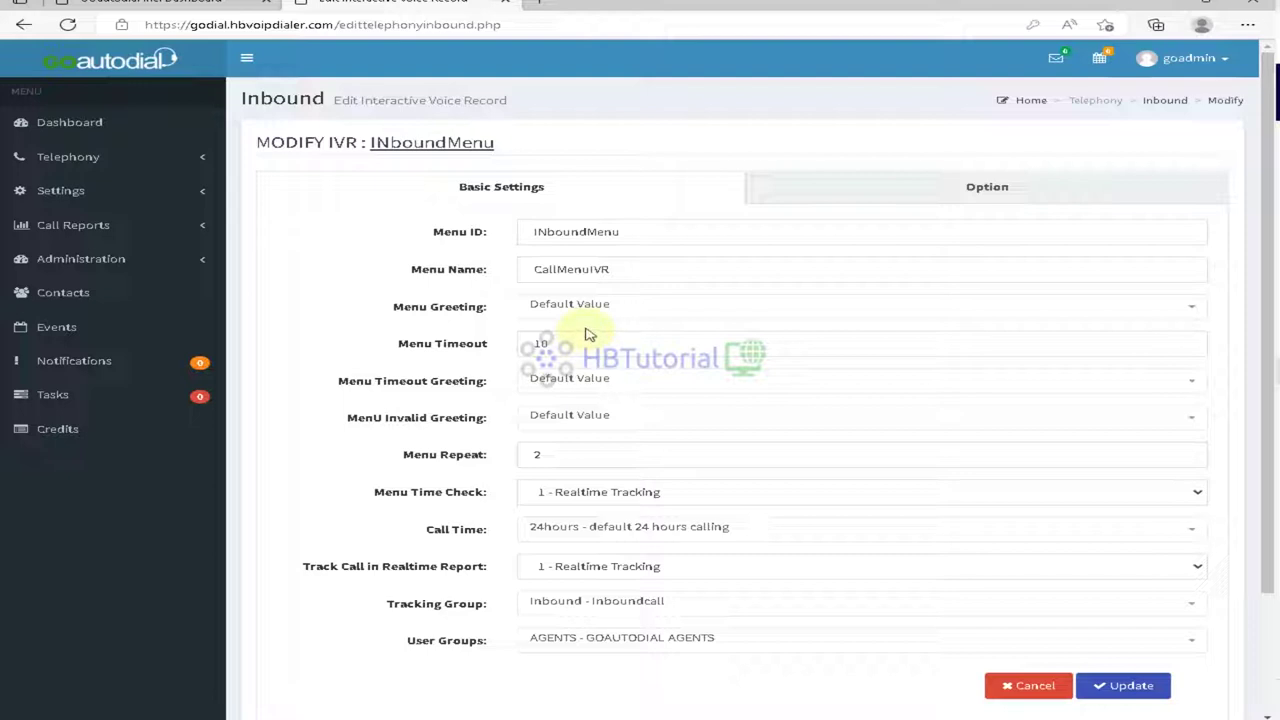
Step: Set tracking group CALLMENU - Default and user groups ALL USERGROUPS, then save the IVR
click(650, 602)
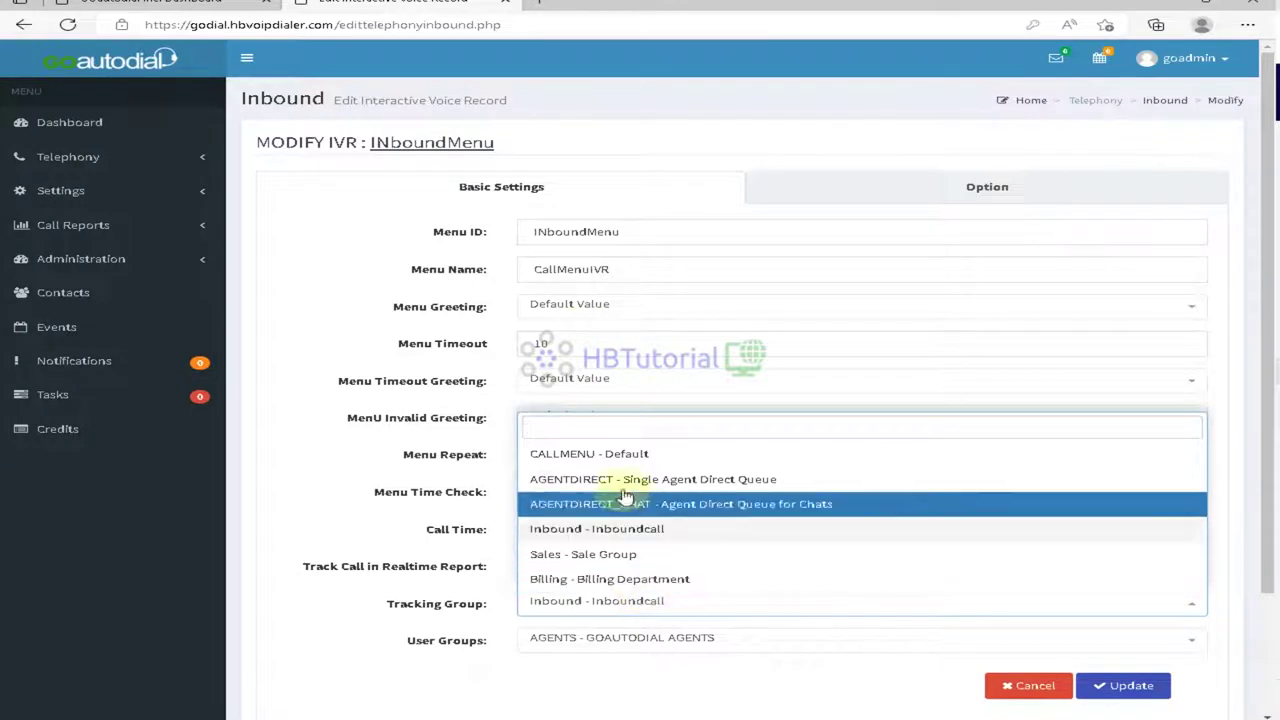
click(622, 455)
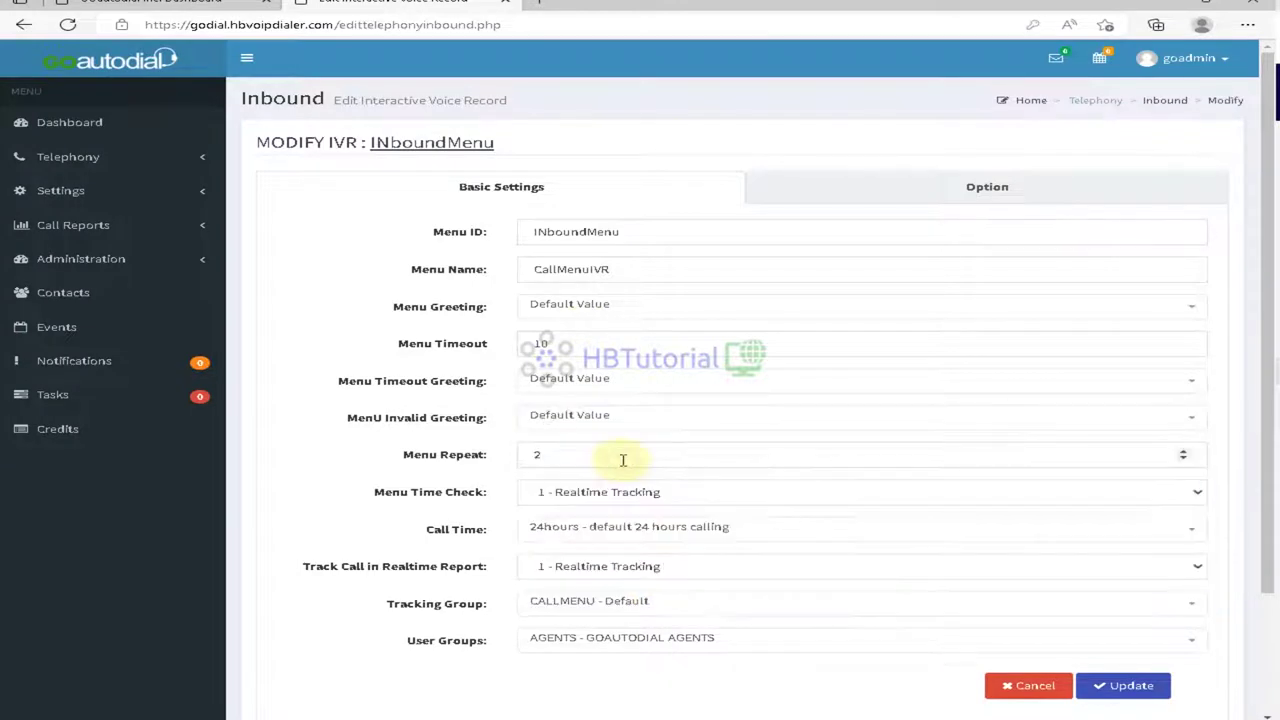
click(650, 648)
click(628, 541)
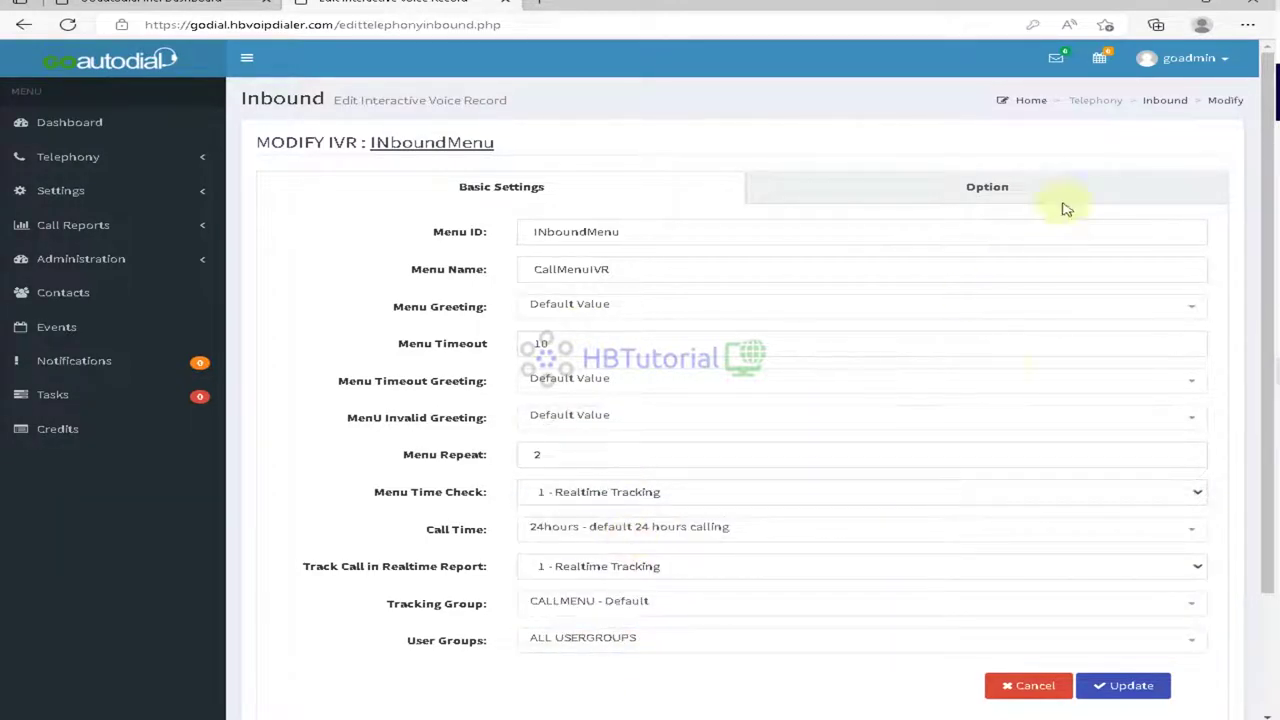
click(992, 192)
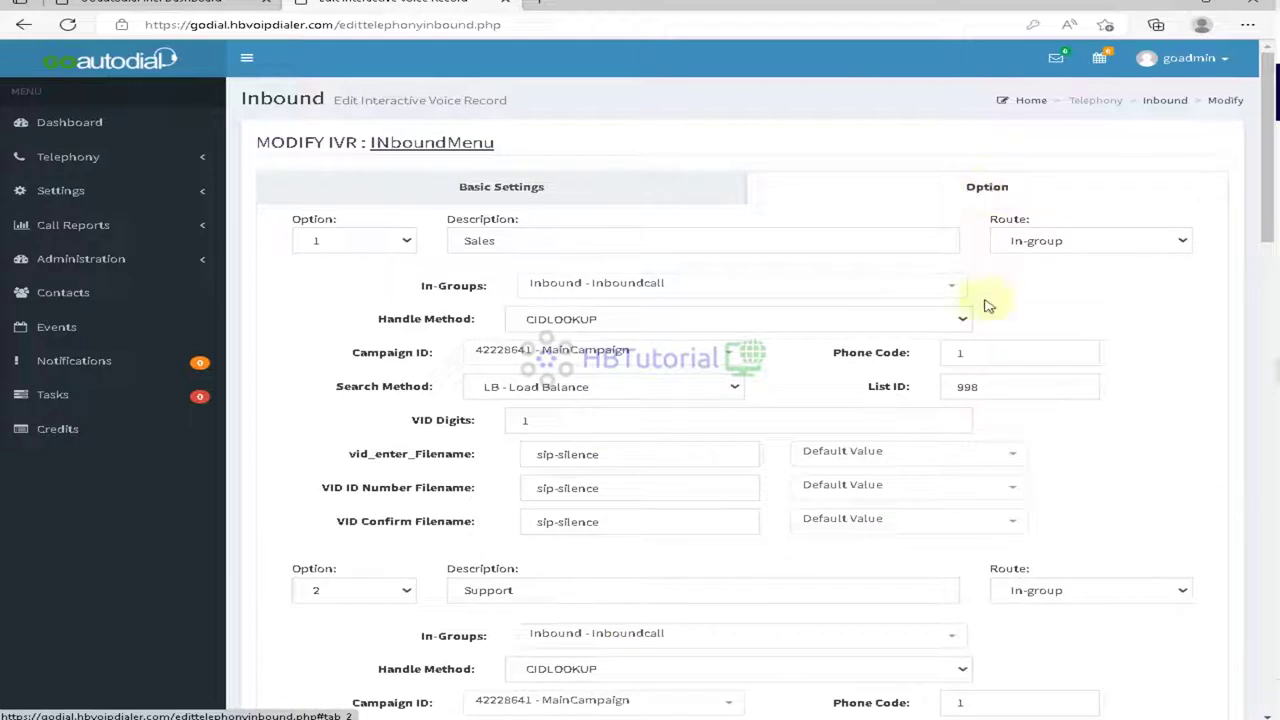
click(495, 186)
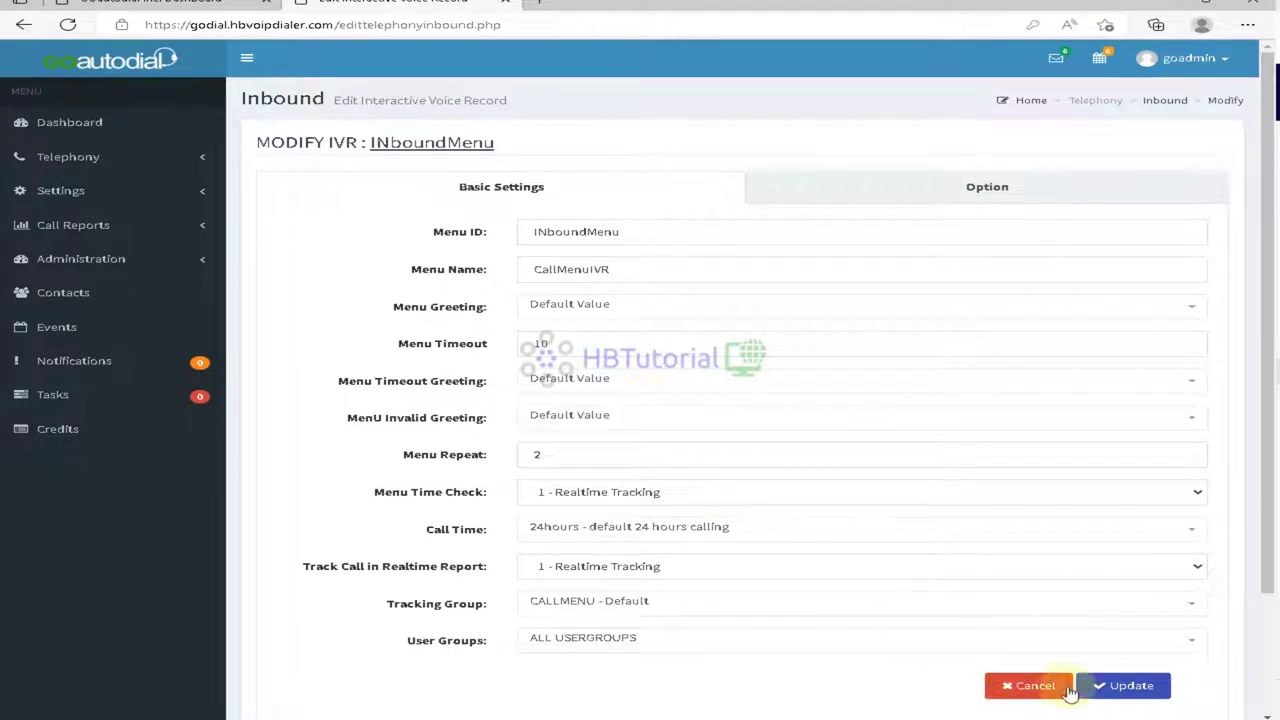
click(1107, 688)
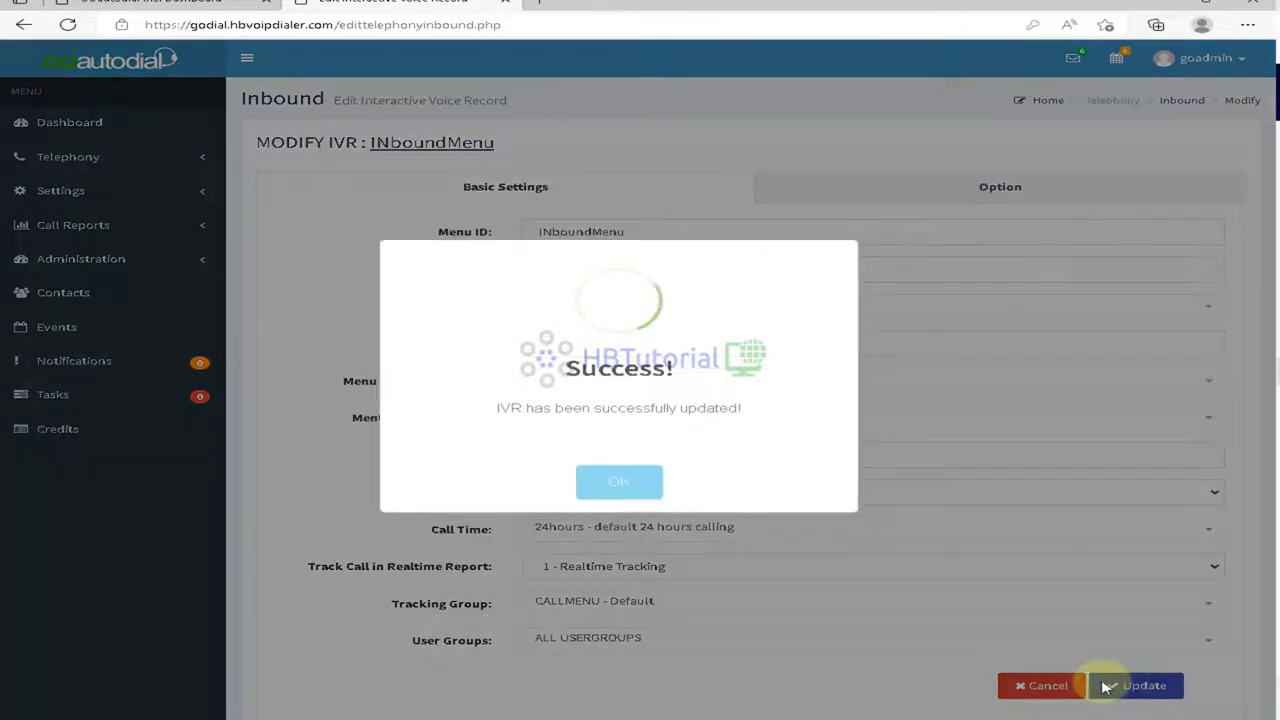
click(622, 484)
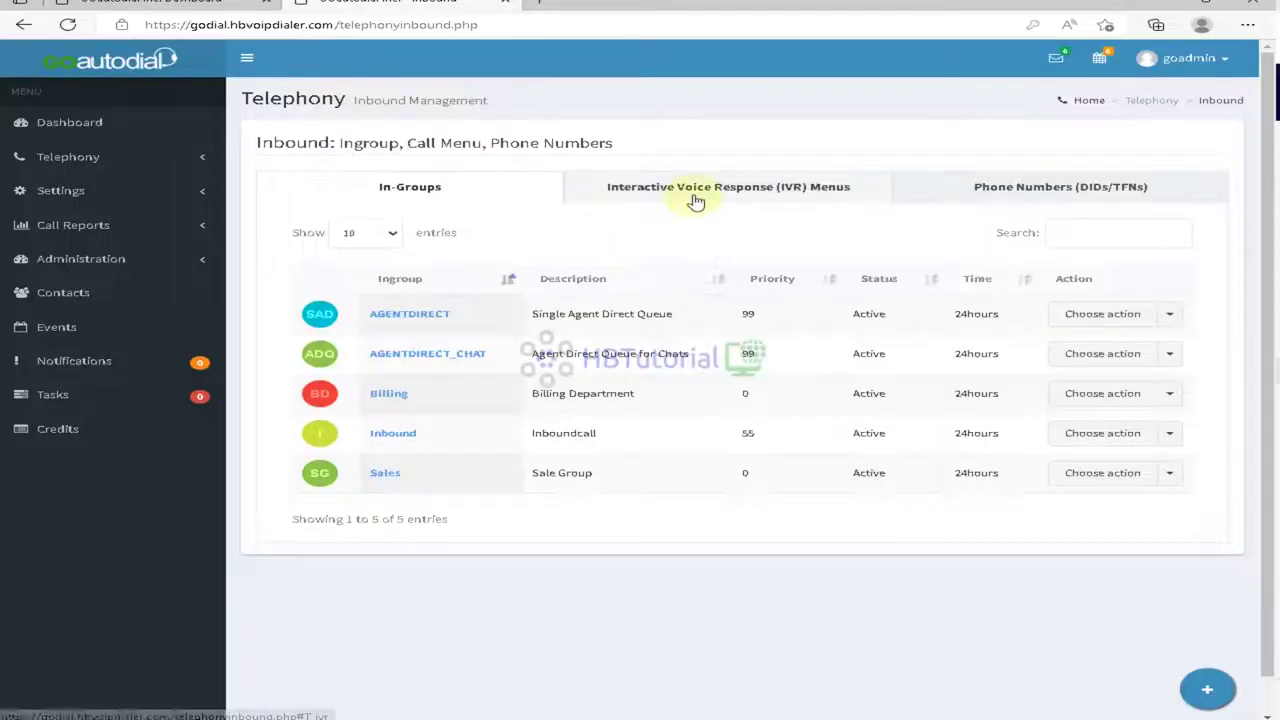
Step: Review Audio Files: voice file go_BrunoMars-24KMagic.wav and Default Music On Hold
click(697, 194)
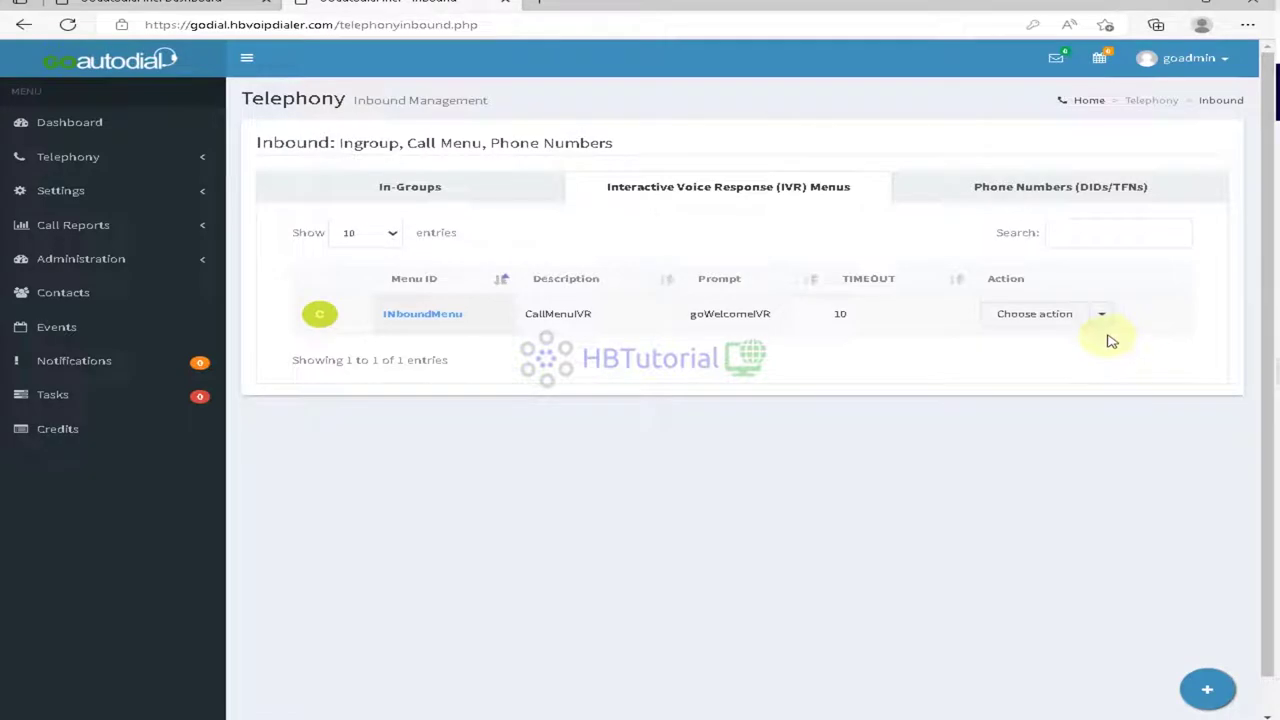
mouse_move(1210, 700)
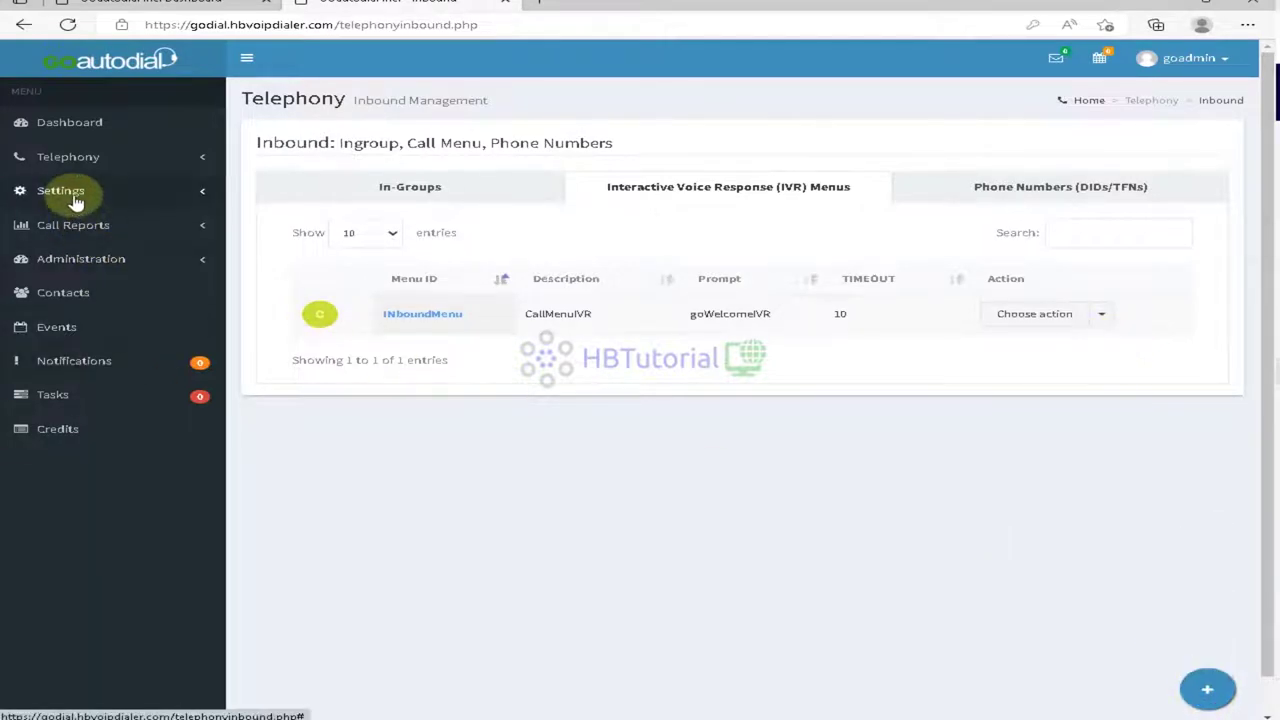
click(78, 158)
click(65, 331)
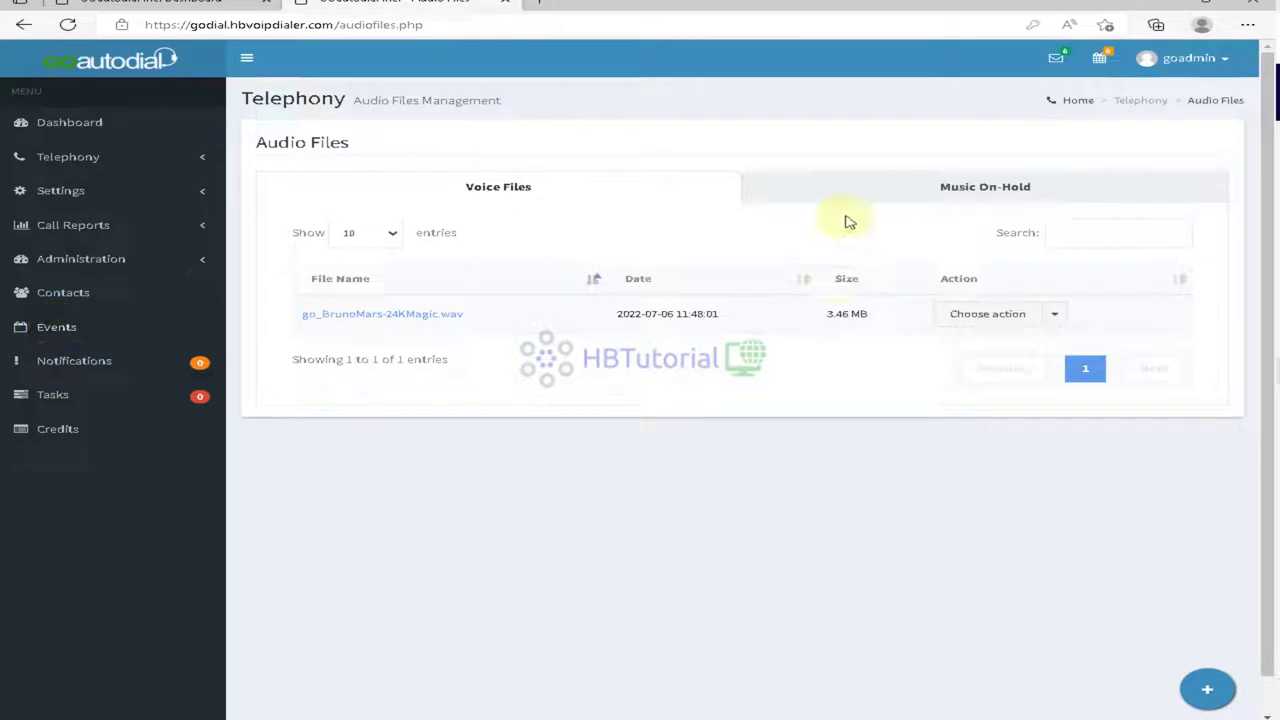
click(933, 190)
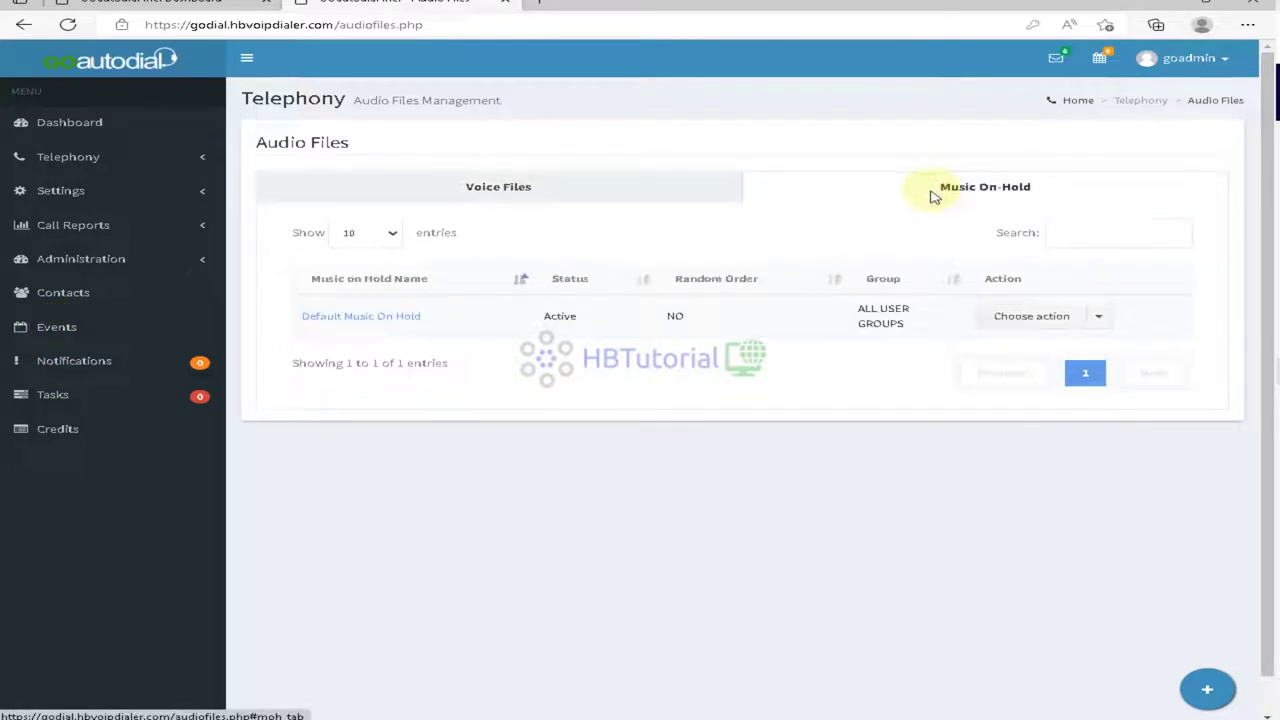
click(461, 190)
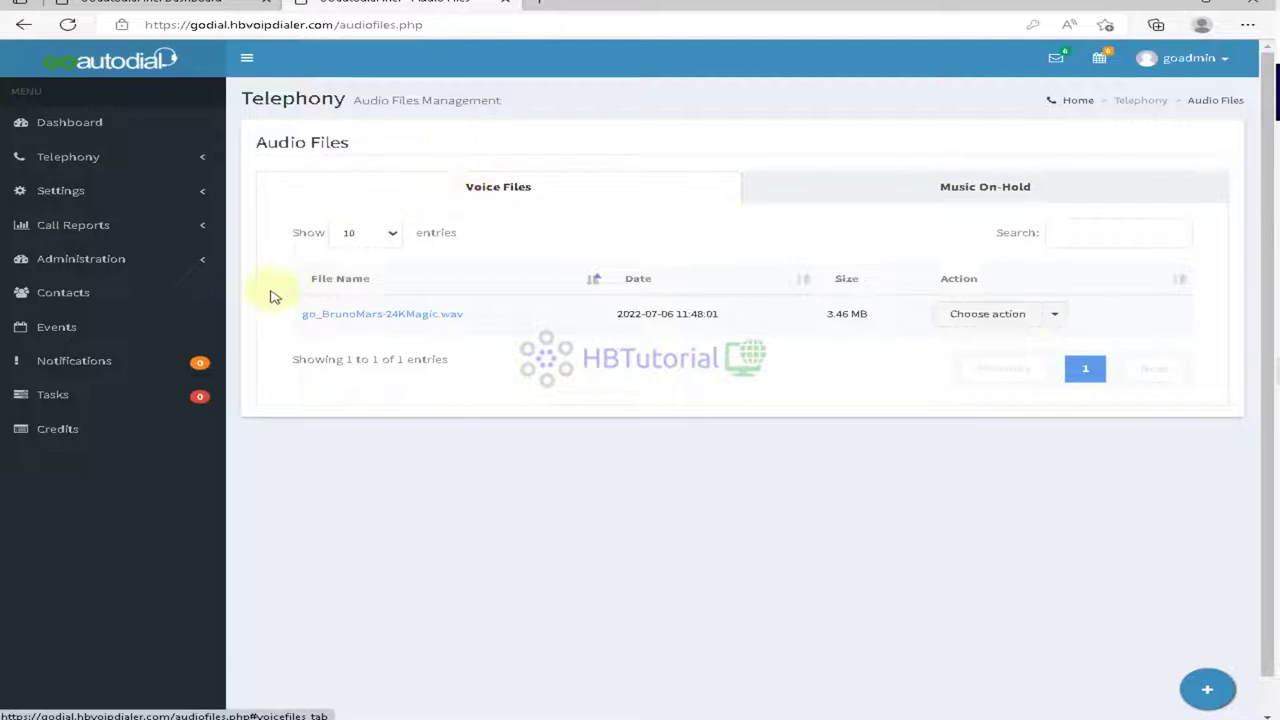
Step: Open Settings > Voice Mails to see the four voicemail boxes
click(80, 266)
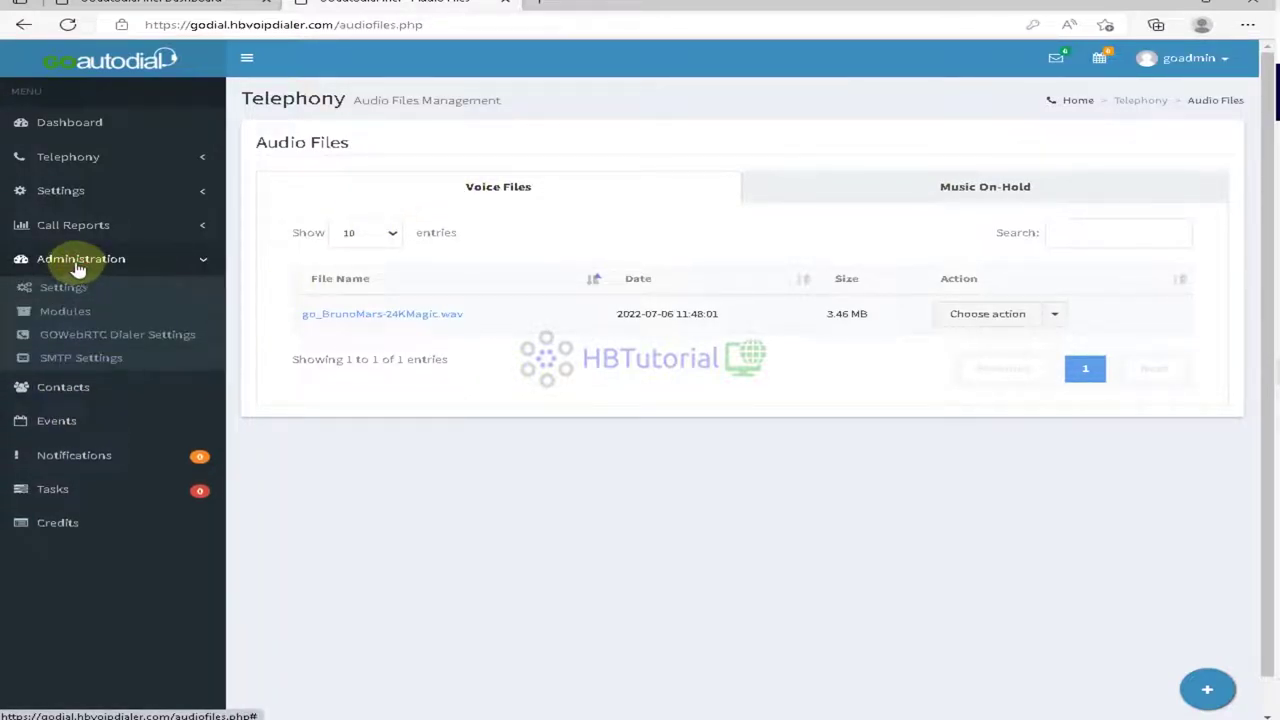
click(75, 235)
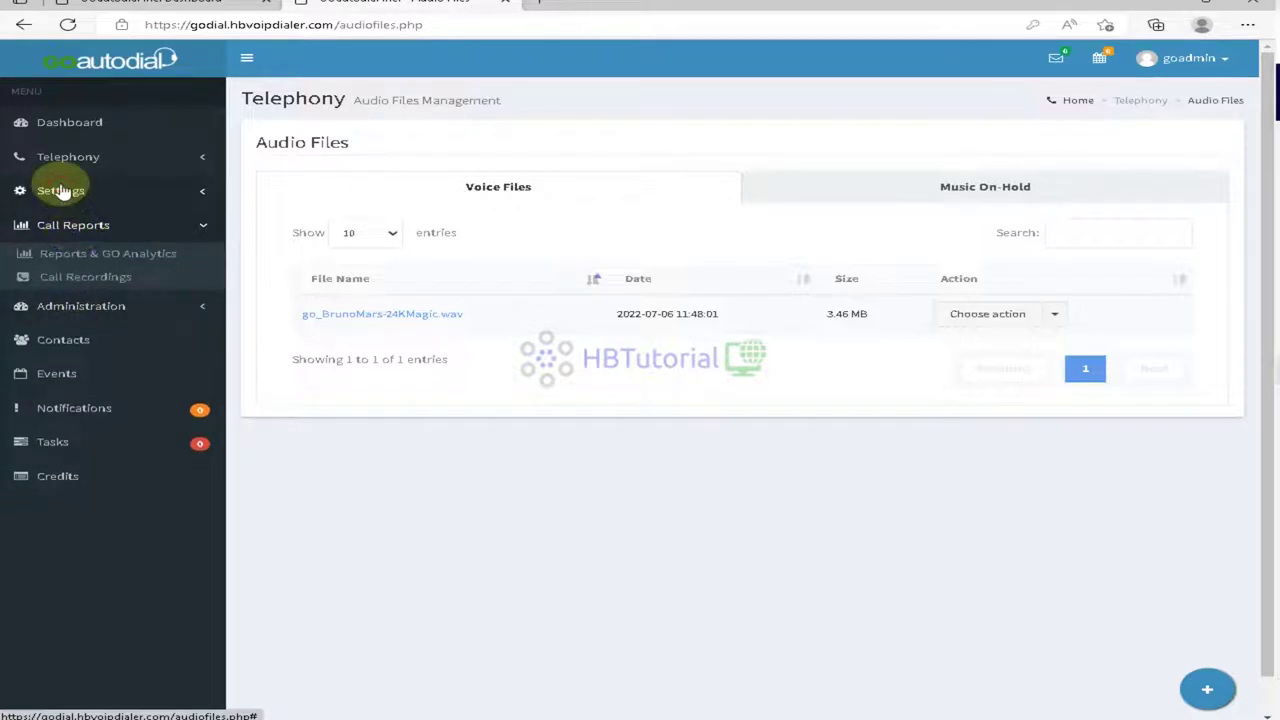
click(57, 186)
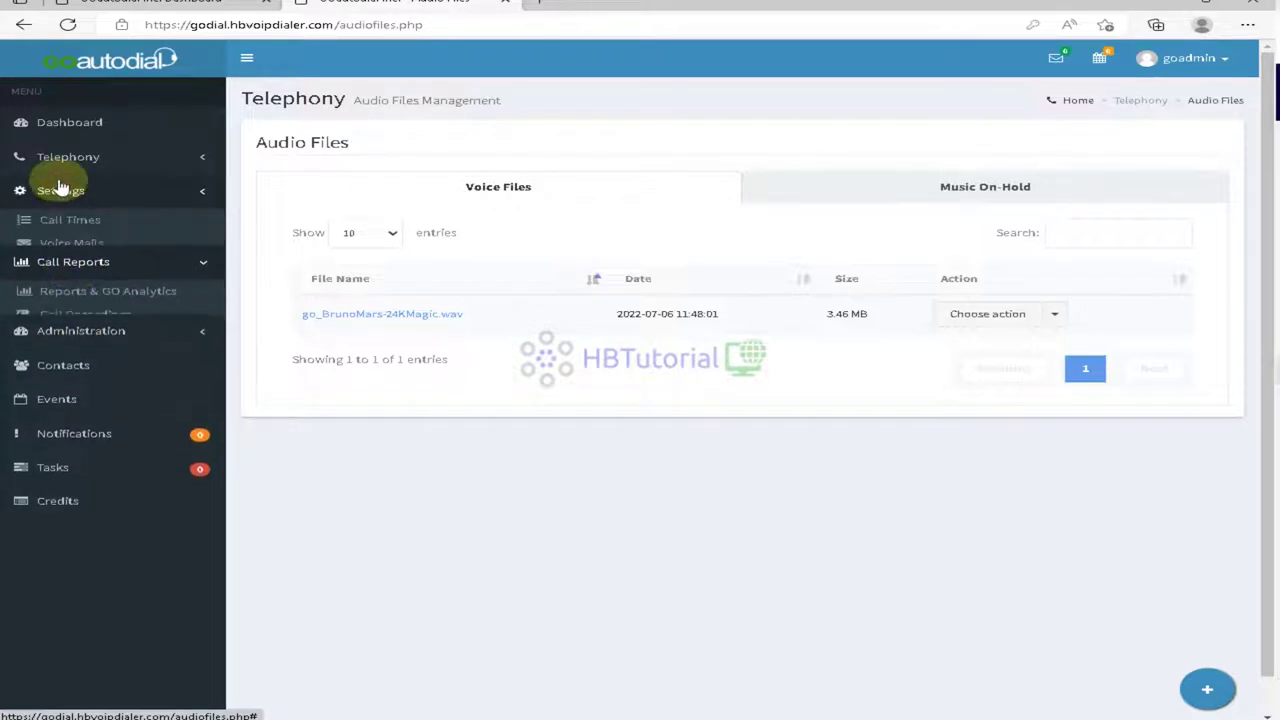
click(67, 243)
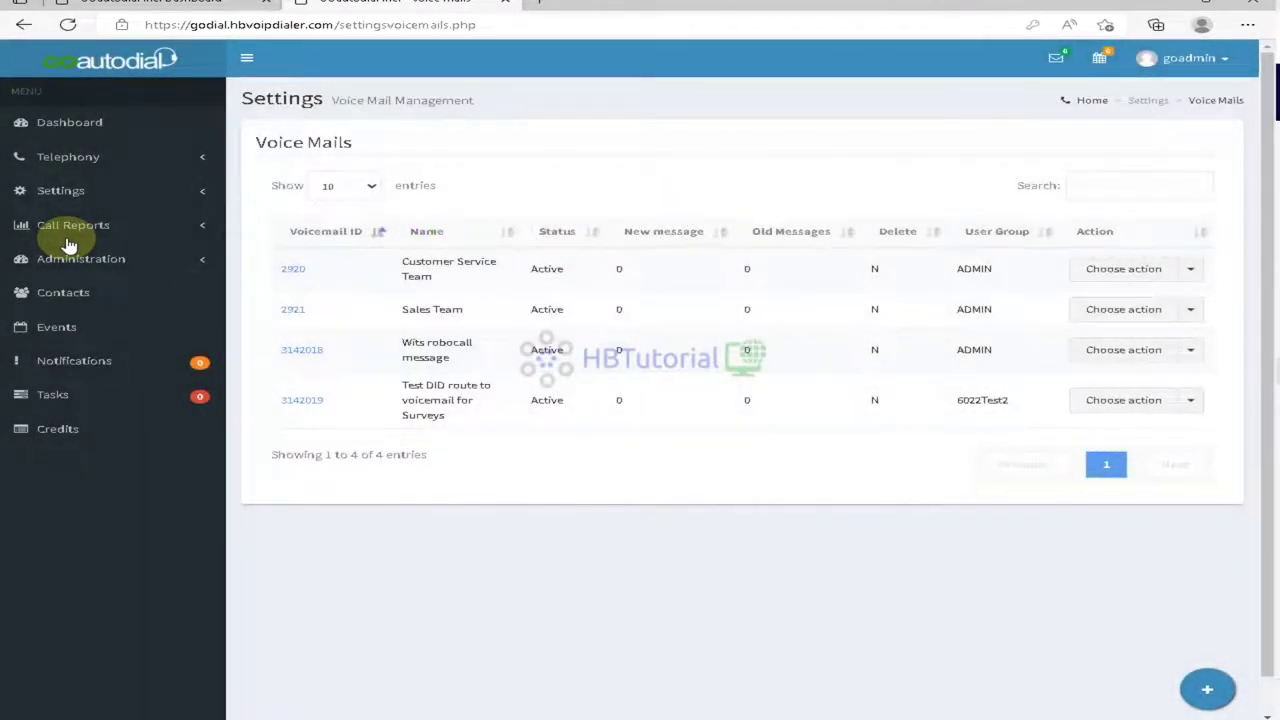
Step: Return to the Dashboard showing 2 inbound calls today, coming back from the terminal
click(58, 124)
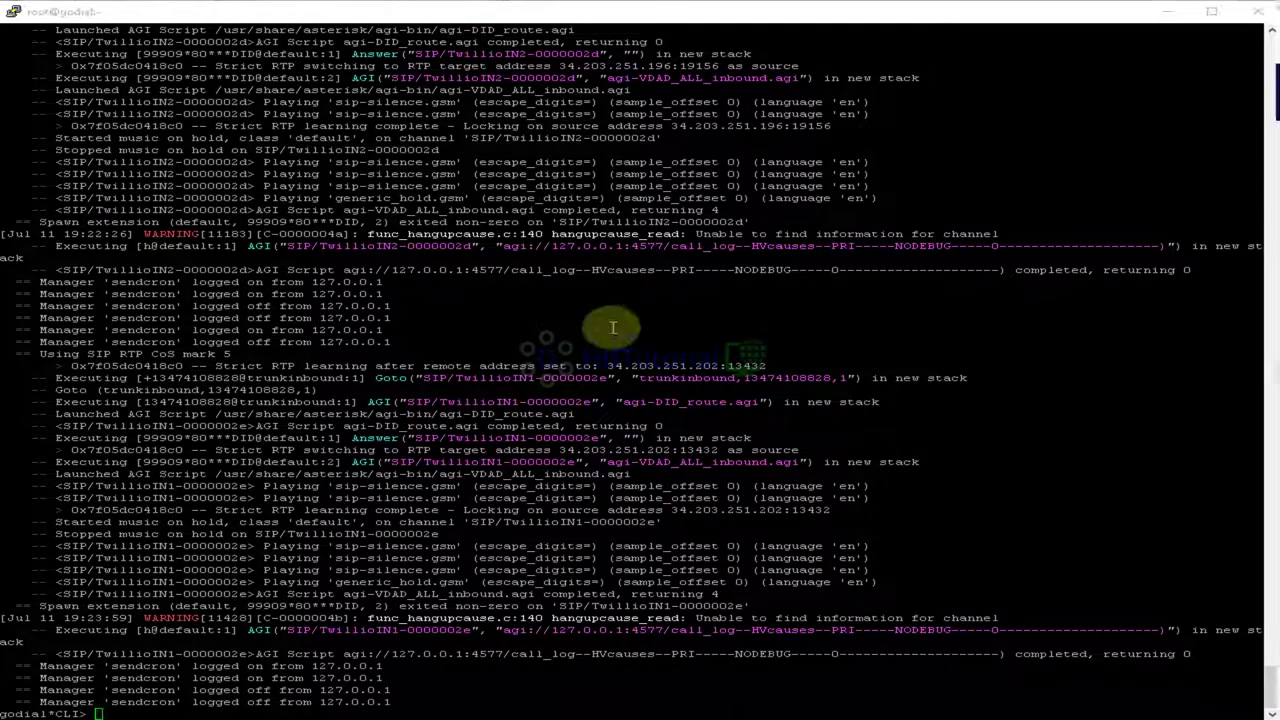
click(332, 719)
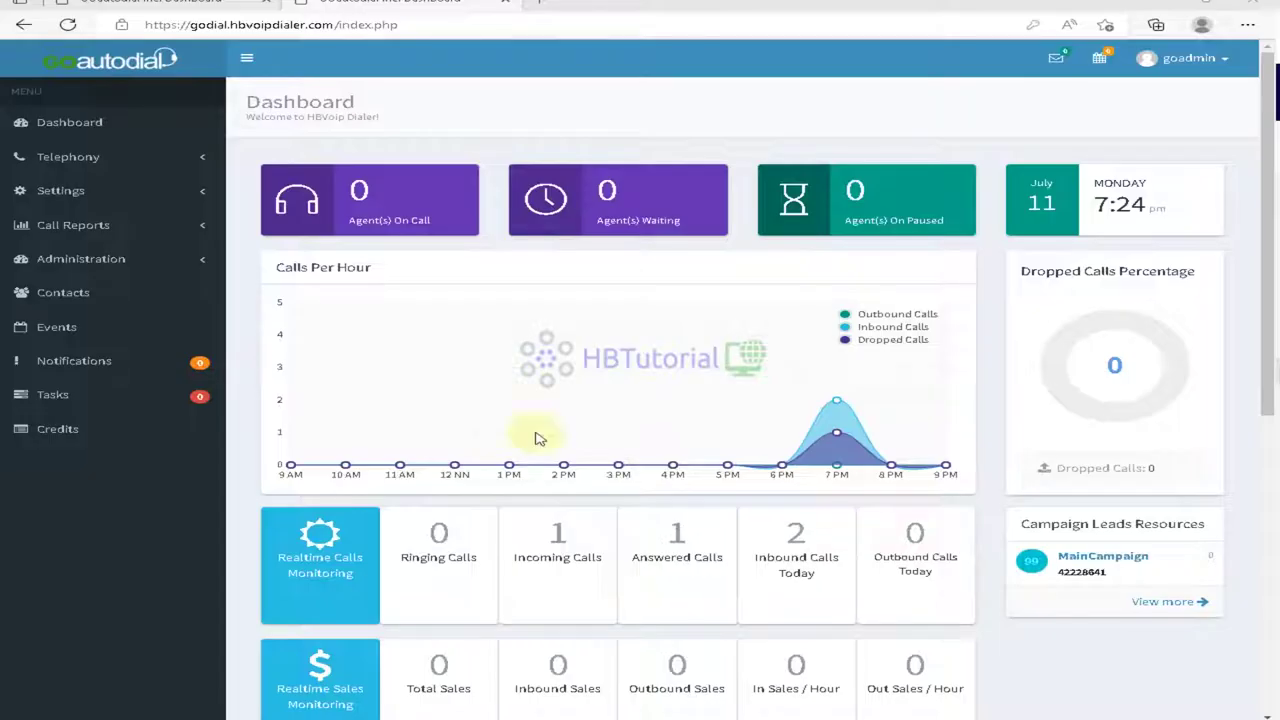
Step: Open Telephony > Inbound to list the five in-groups
click(65, 157)
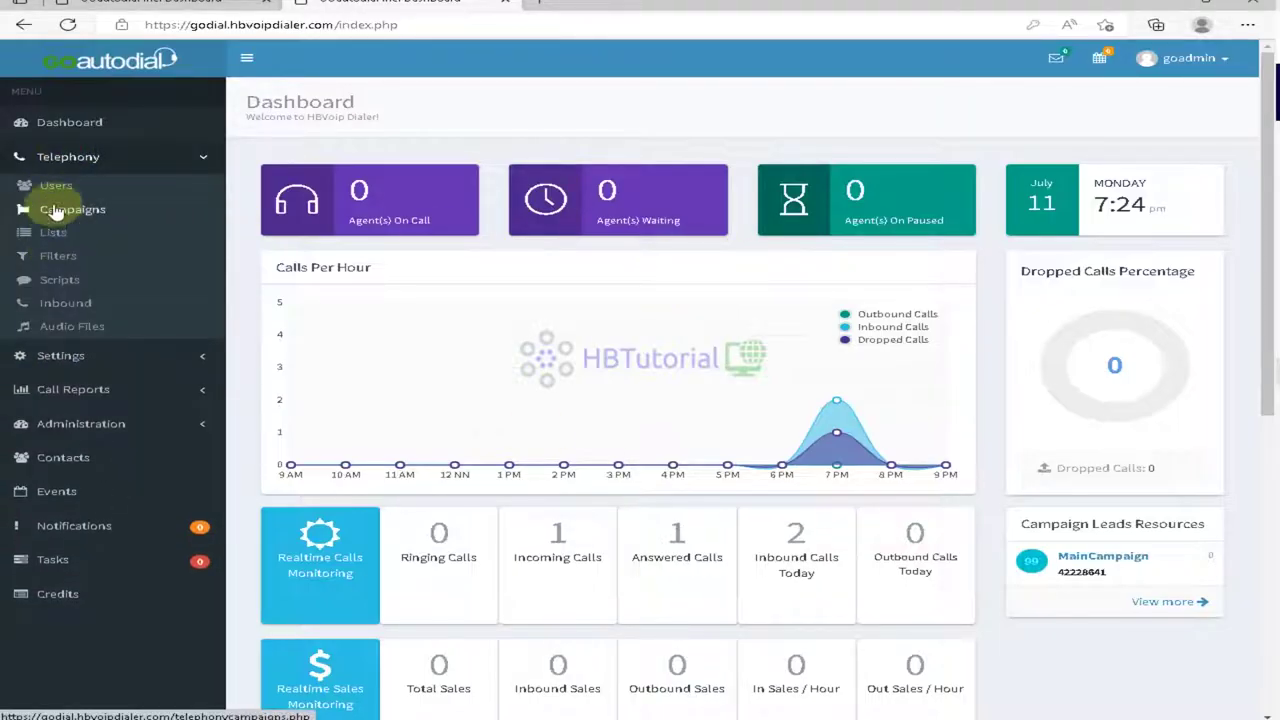
click(72, 313)
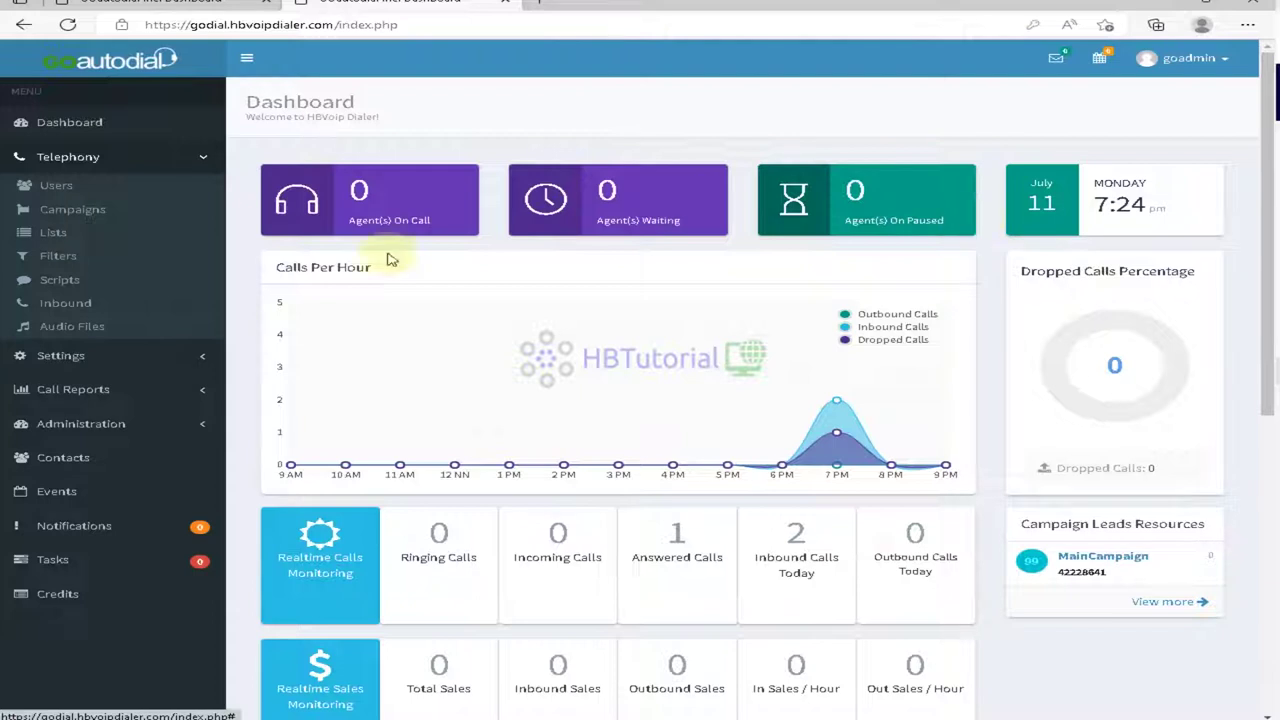
click(57, 305)
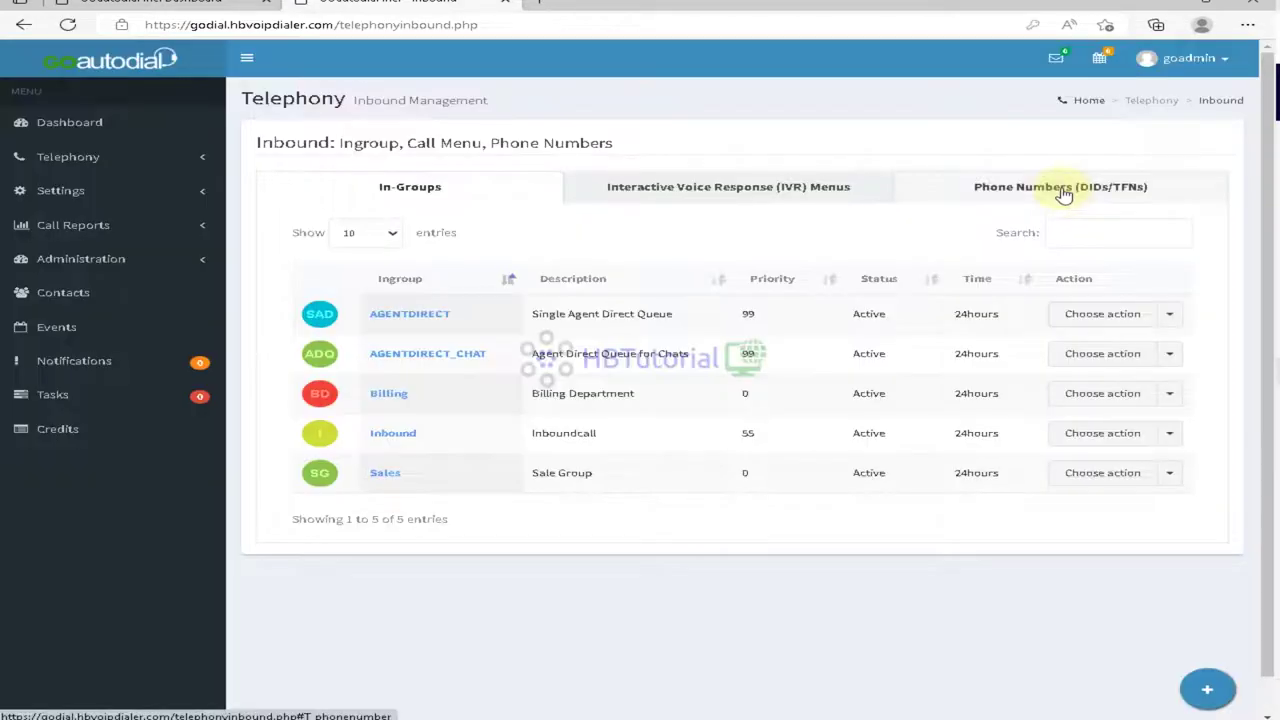
Step: Open the phone number's DID settings and browse the in-group and Agent route options
click(1063, 183)
click(1020, 315)
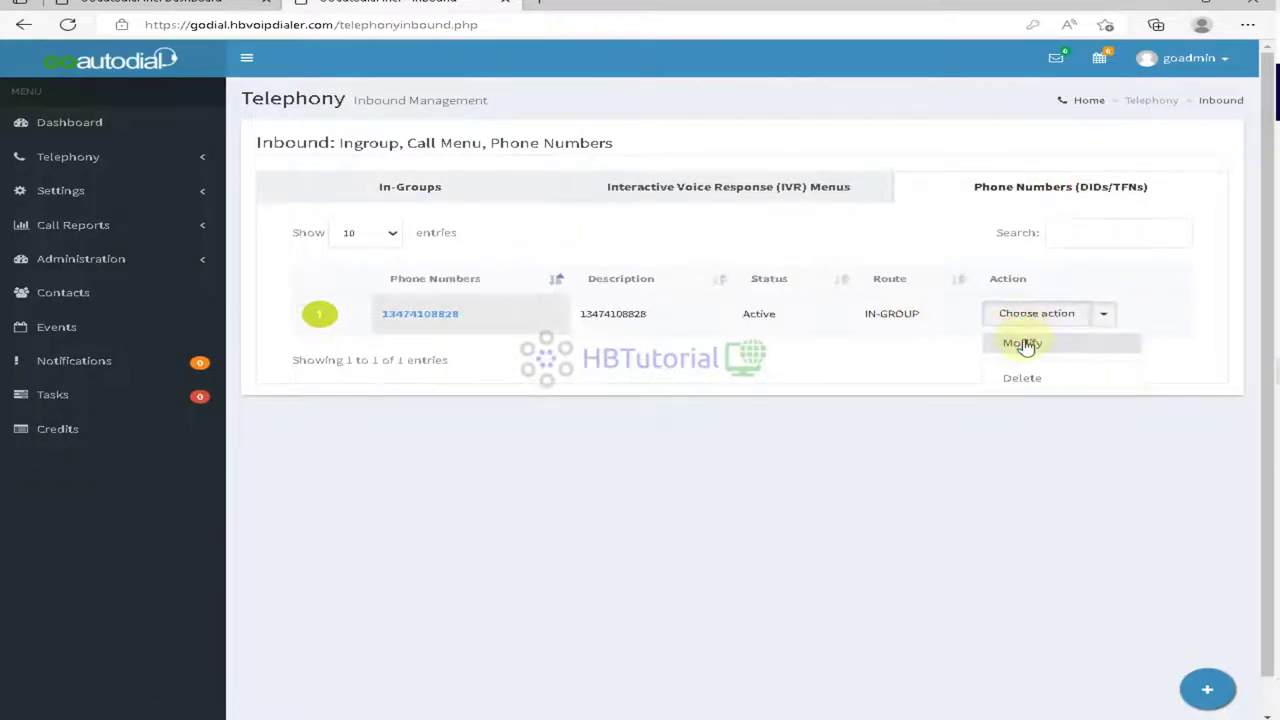
click(1021, 342)
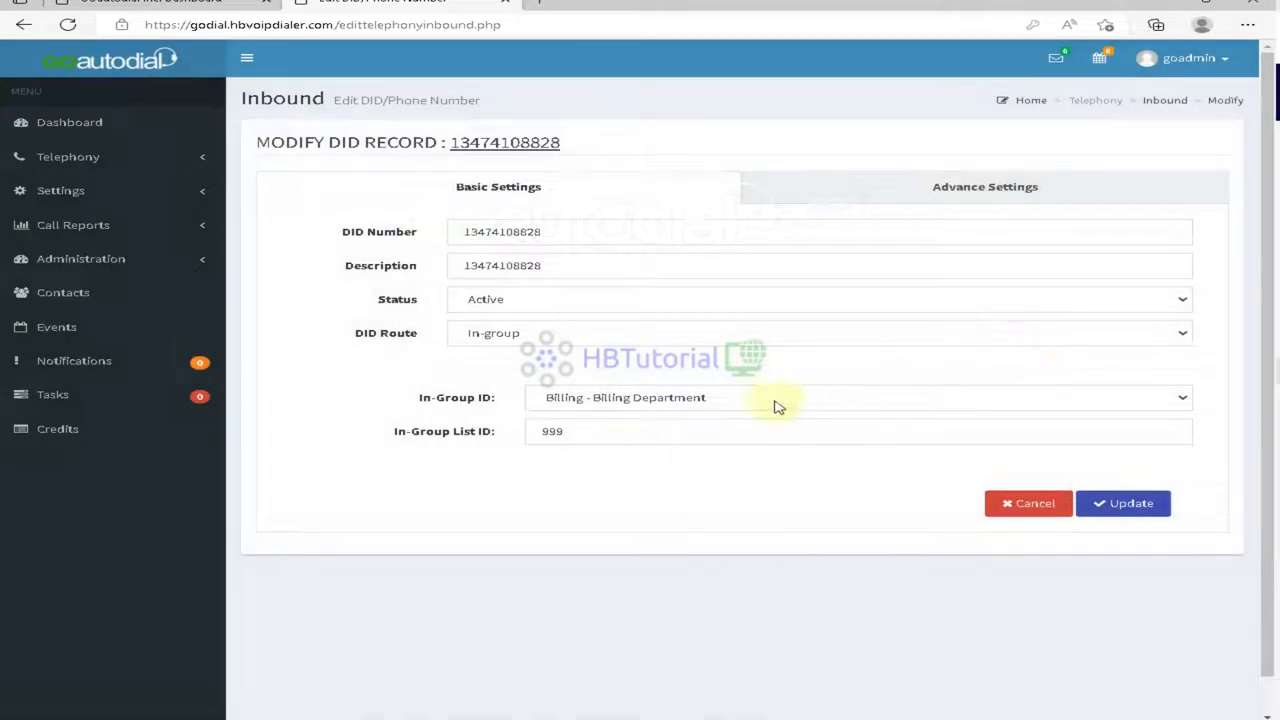
click(760, 400)
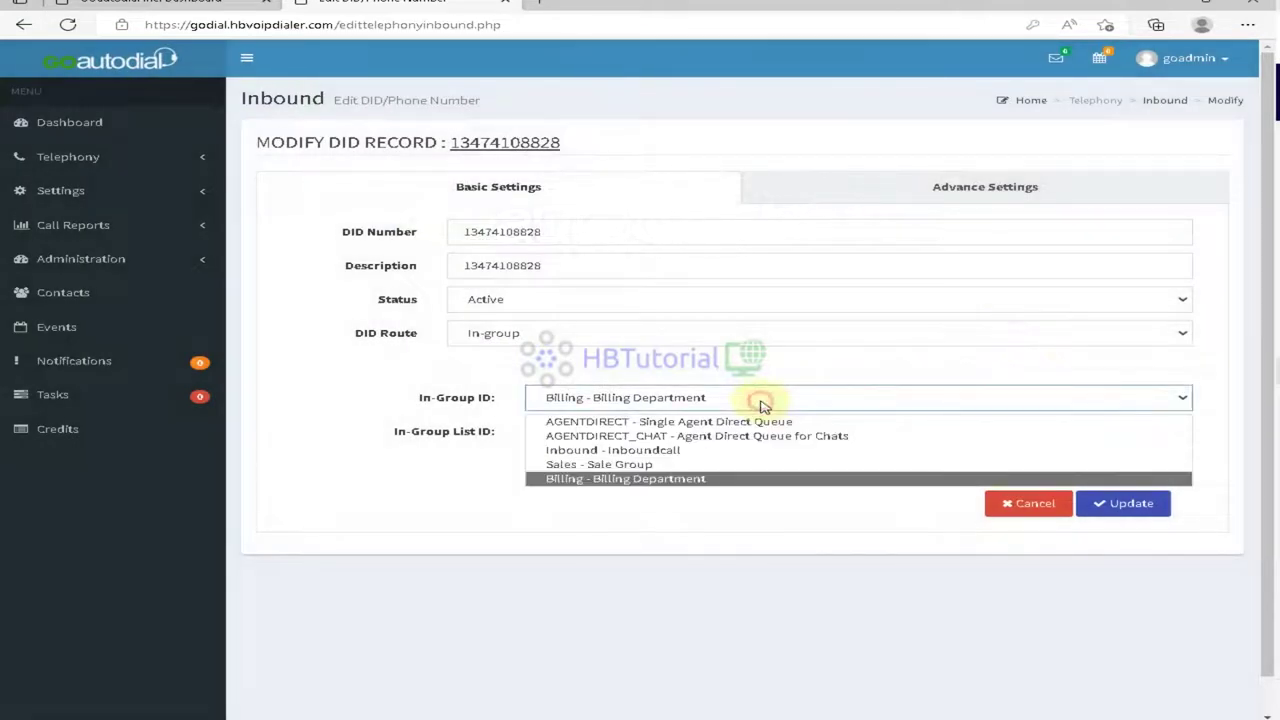
click(534, 336)
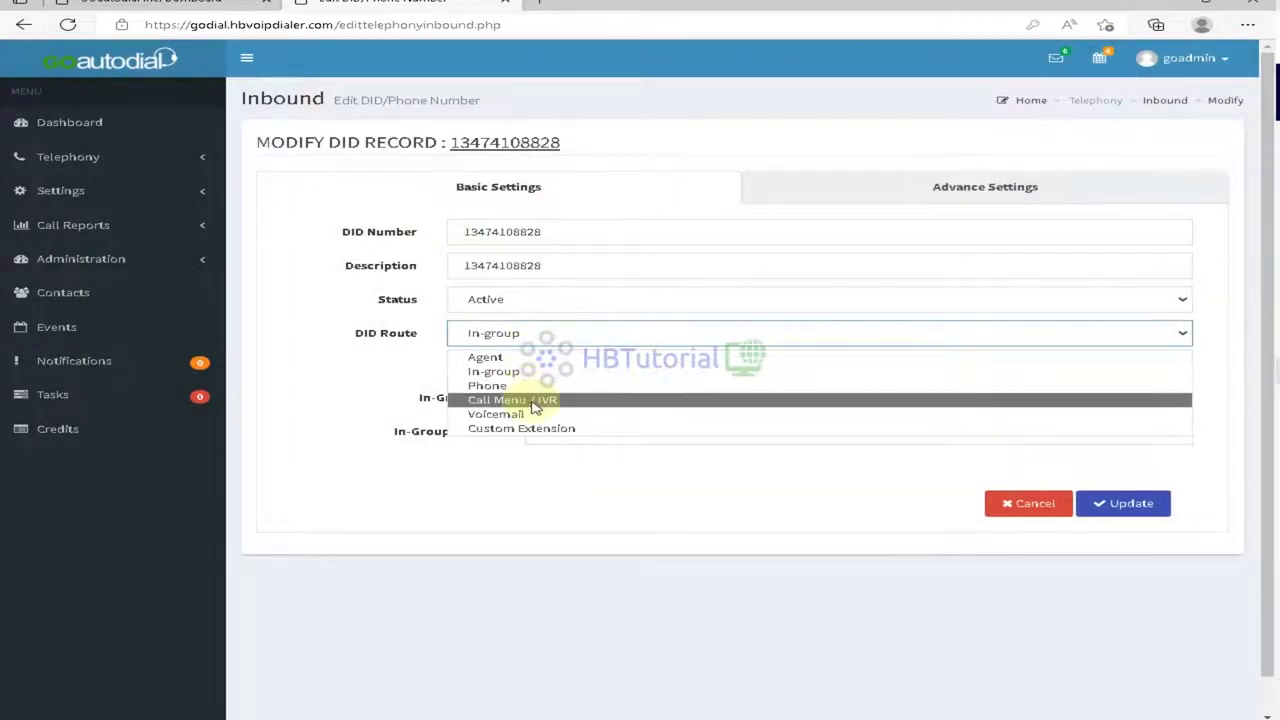
click(537, 334)
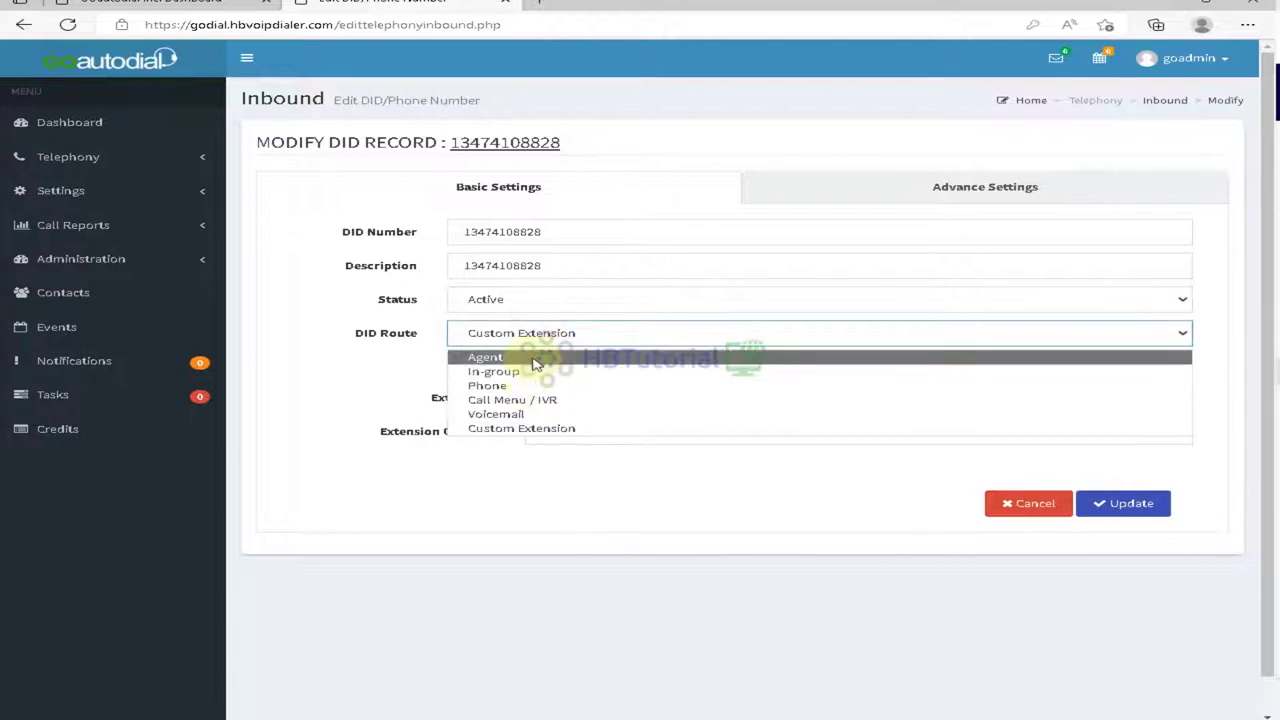
click(536, 357)
click(605, 400)
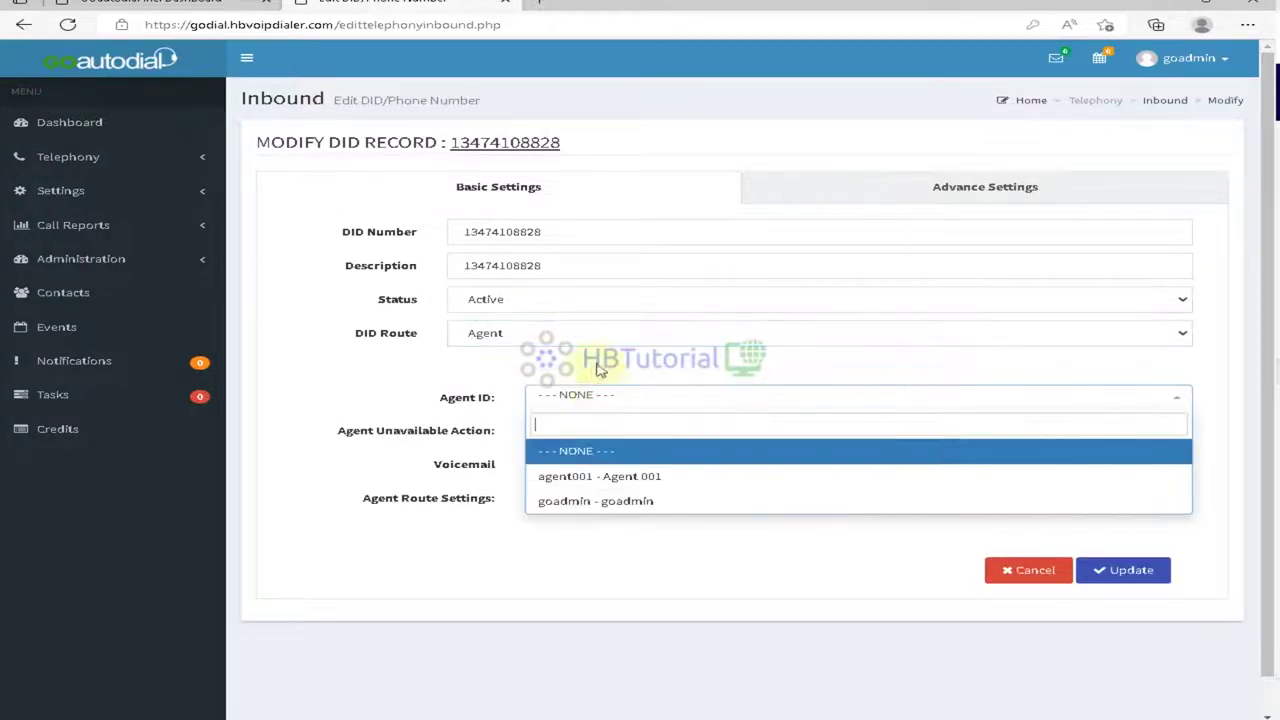
Step: Route the DID to Call Menu / IVR with INboundMenu and save
click(557, 334)
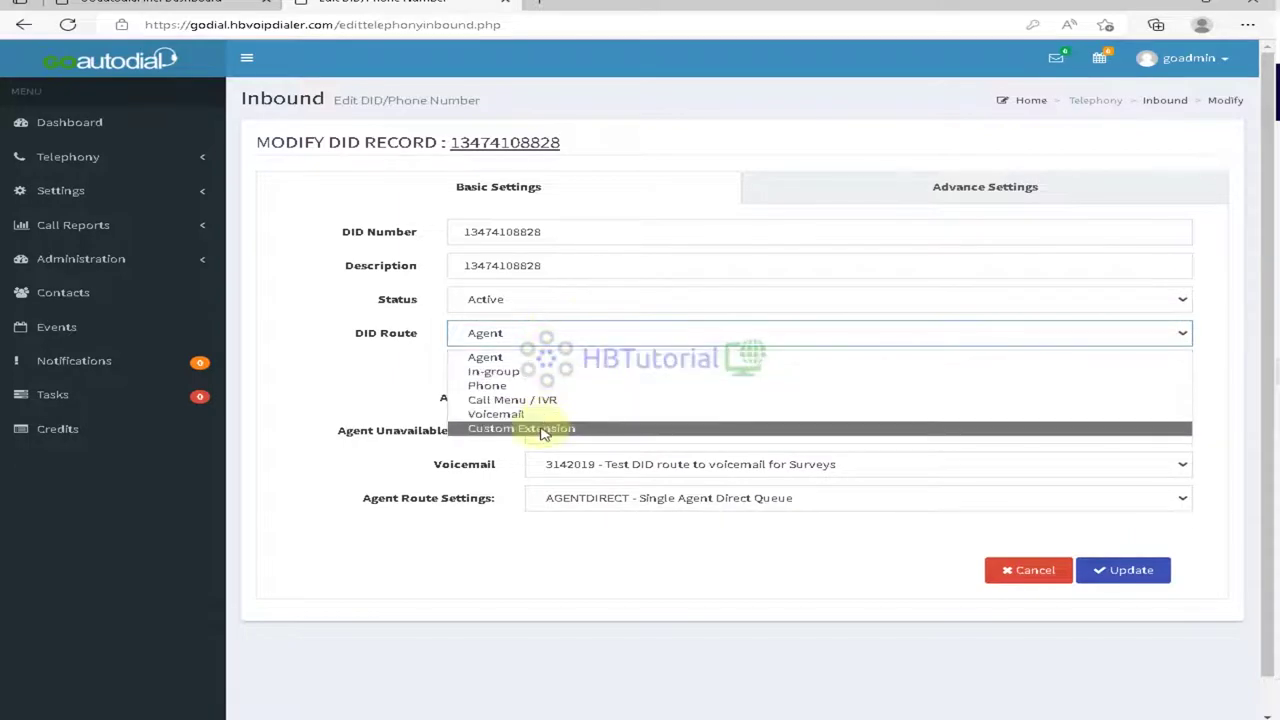
click(520, 399)
click(658, 398)
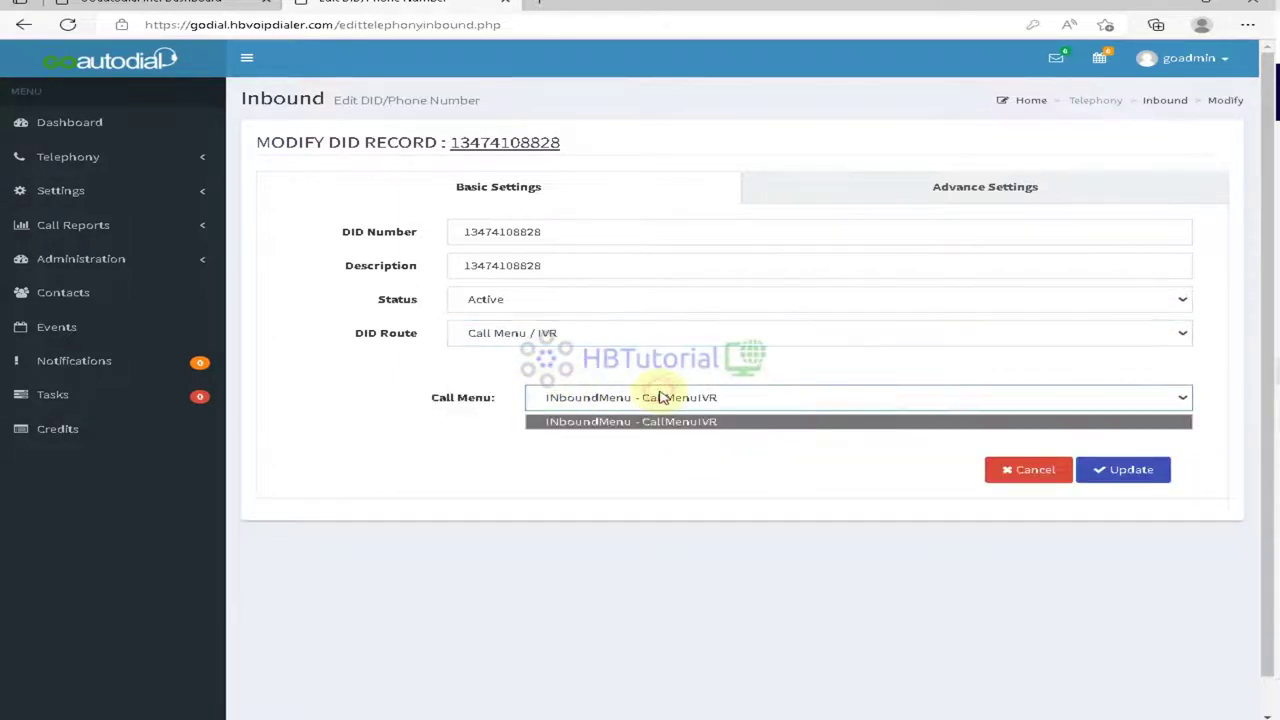
click(655, 420)
click(1162, 471)
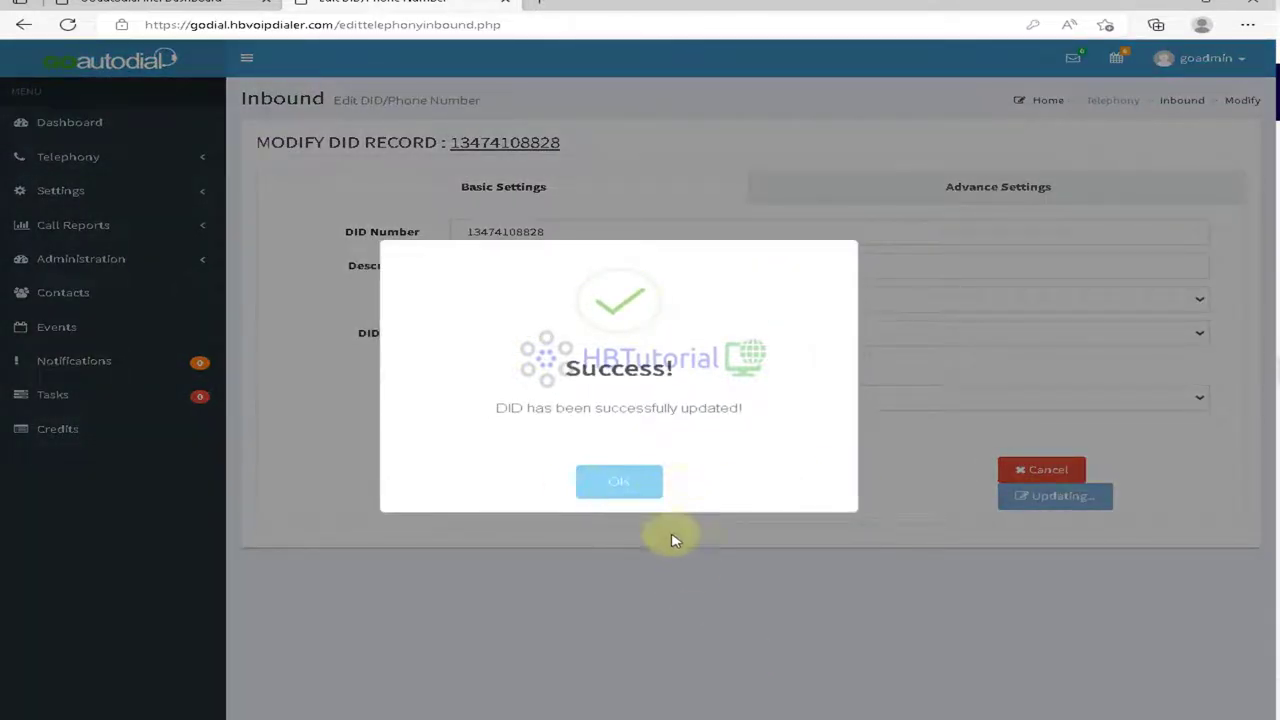
click(621, 481)
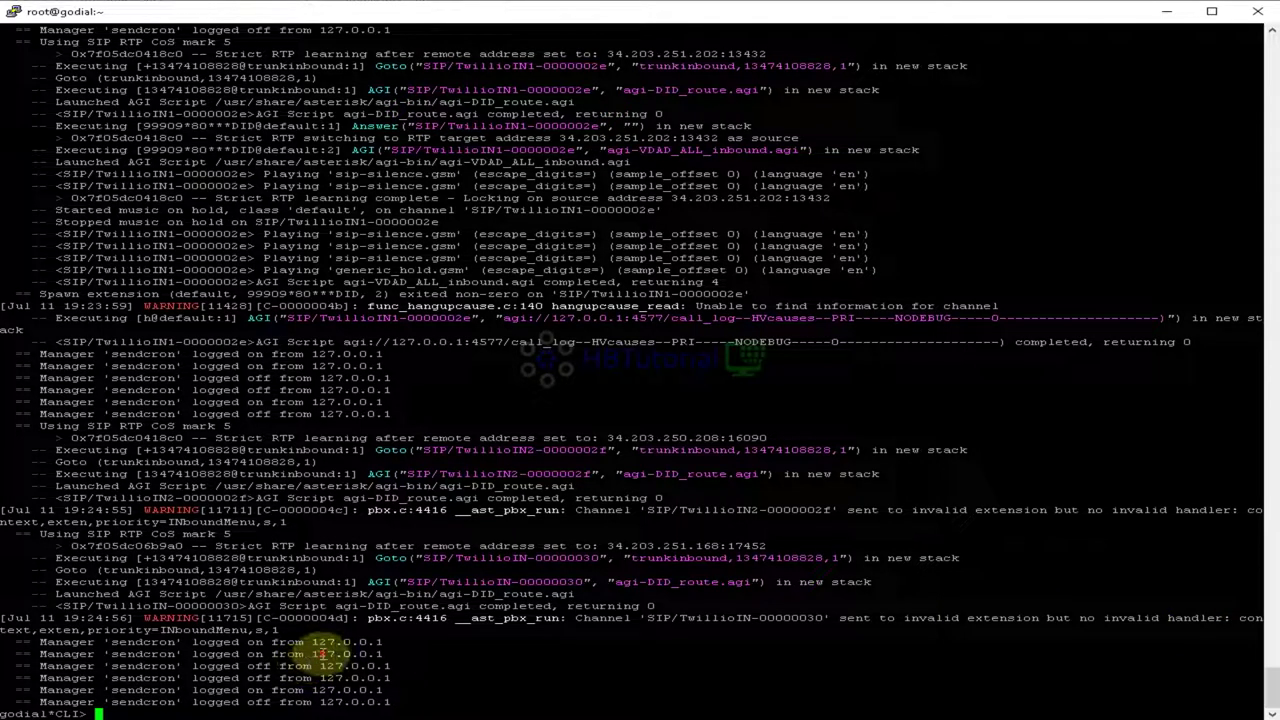
Step: Exit the Asterisk console and reconnect with asterisk -rvvv
text(exit)
key(Return)
key(Up)
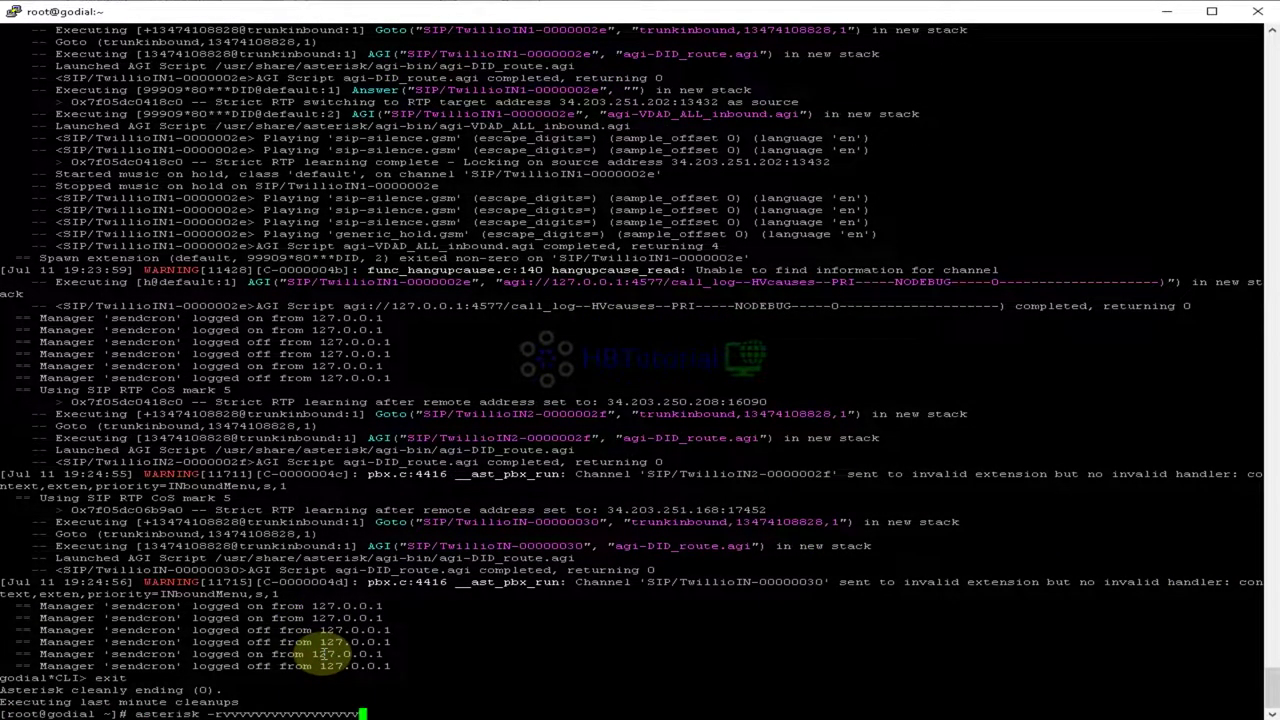
key(Return)
Step: Show the trunkinbound dialplan context
text(dialplan)
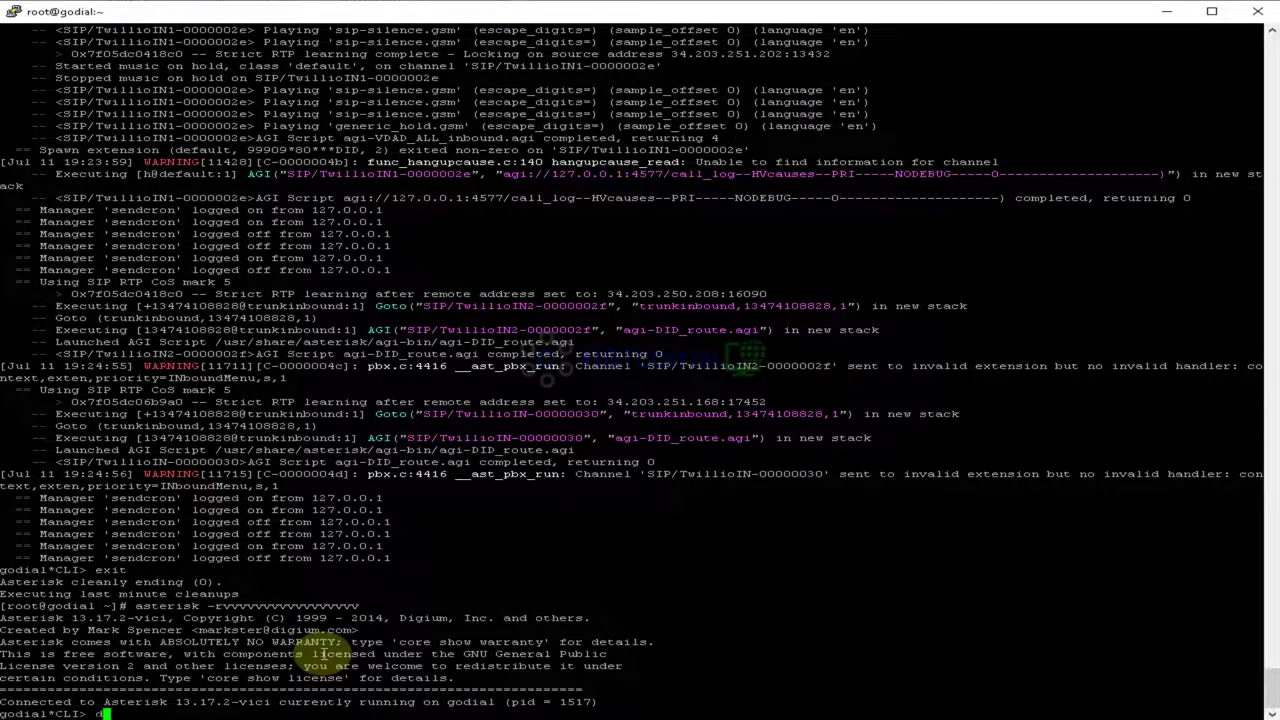
key(Tab)
key(Tab)
text(s)
key(Tab)
key(Tab)
key(Tab)
key(Tab)
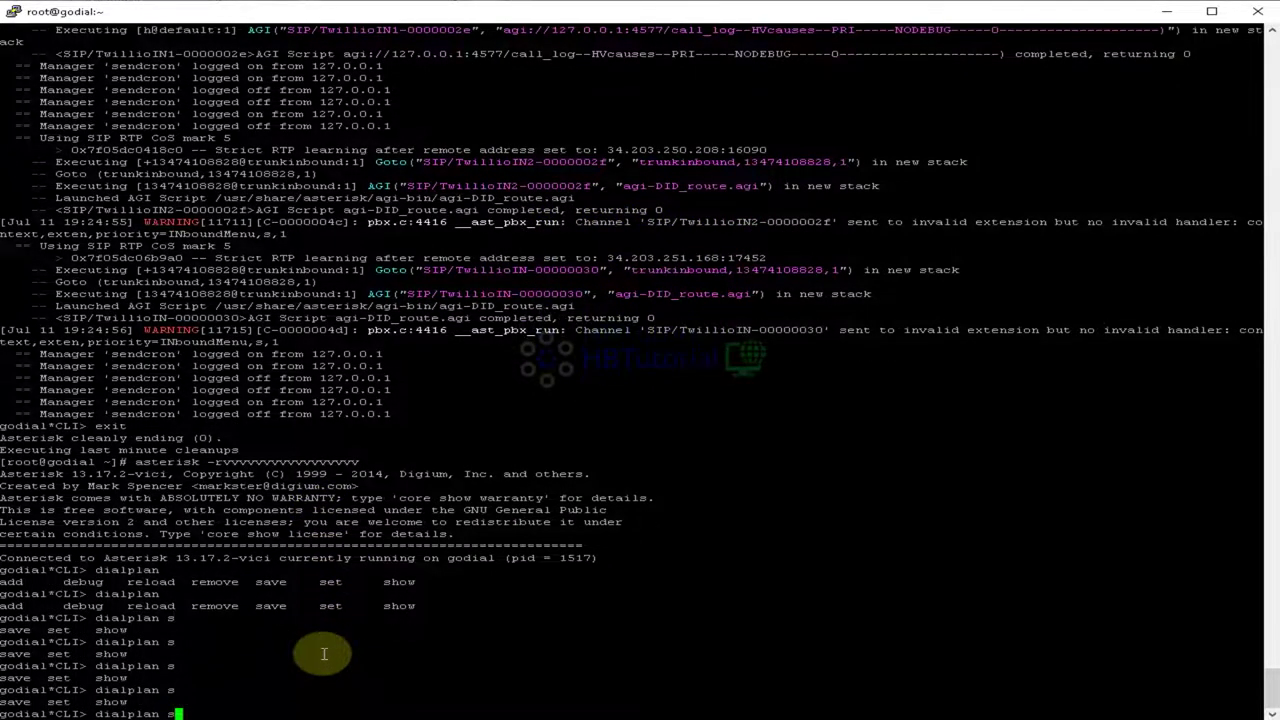
text(h)
key(Tab)
key(Tab)
key(Tab)
key(Tab)
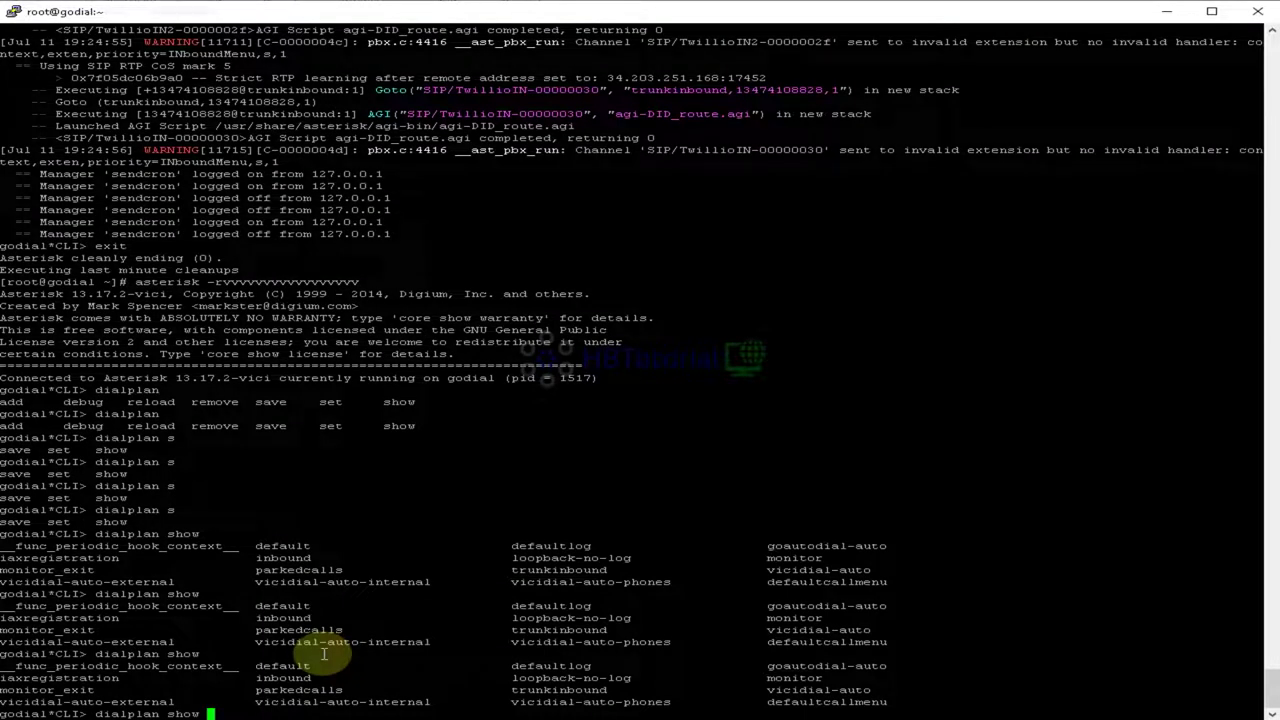
text(inbou)
key(BackSpace)
key(BackSpace)
key(BackSpace)
key(BackSpace)
key(BackSpace)
text(trunkinbound)
key(Return)
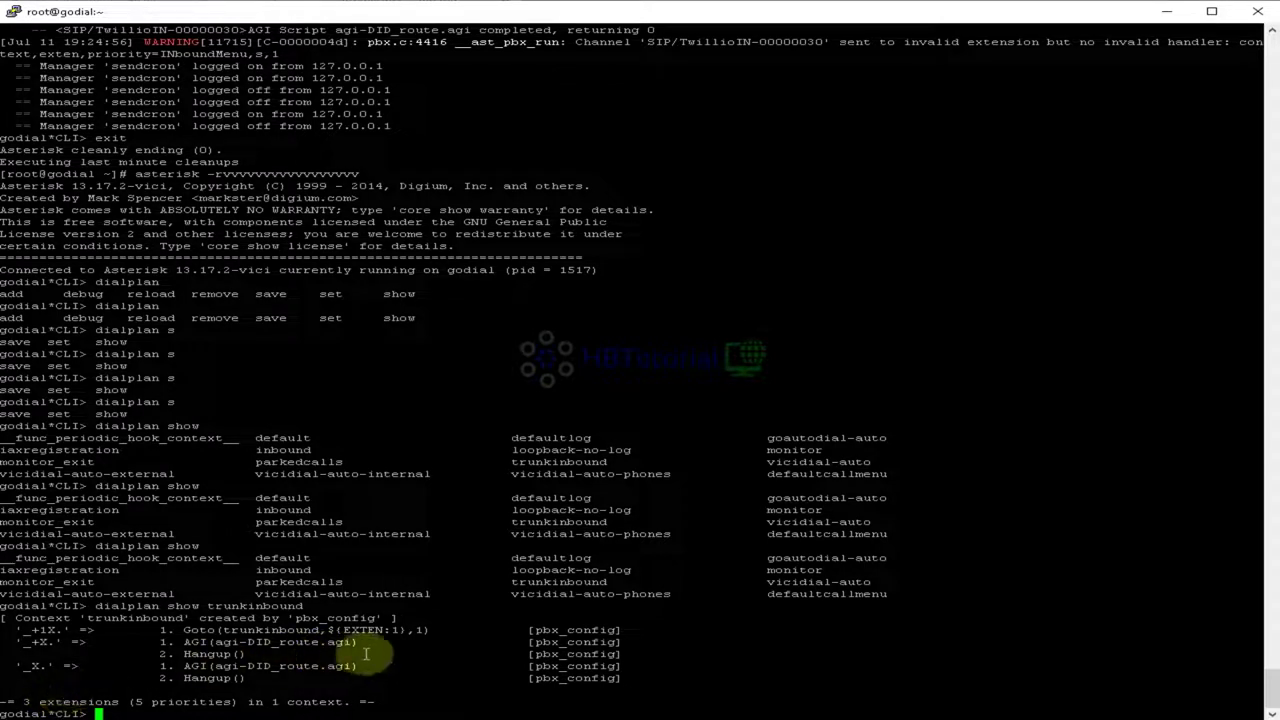
Step: Show the defaultcallmenu dialplan context
key(Up)
key(BackSpace)
key(BackSpace)
key(BackSpace)
key(BackSpace)
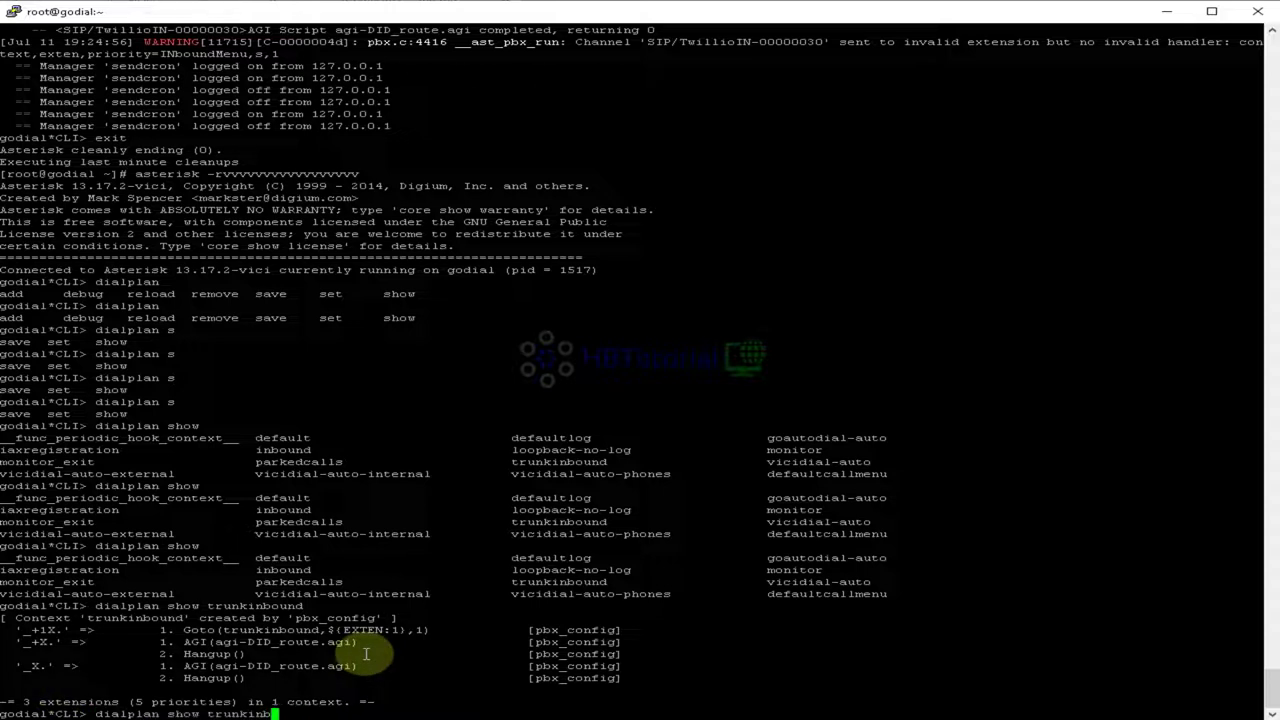
key(BackSpace)
key(BackSpace)
key(BackSpace)
key(BackSpace)
key(BackSpace)
key(BackSpace)
key(BackSpace)
key(BackSpace)
text(de)
key(Tab)
text(ca)
key(Tab)
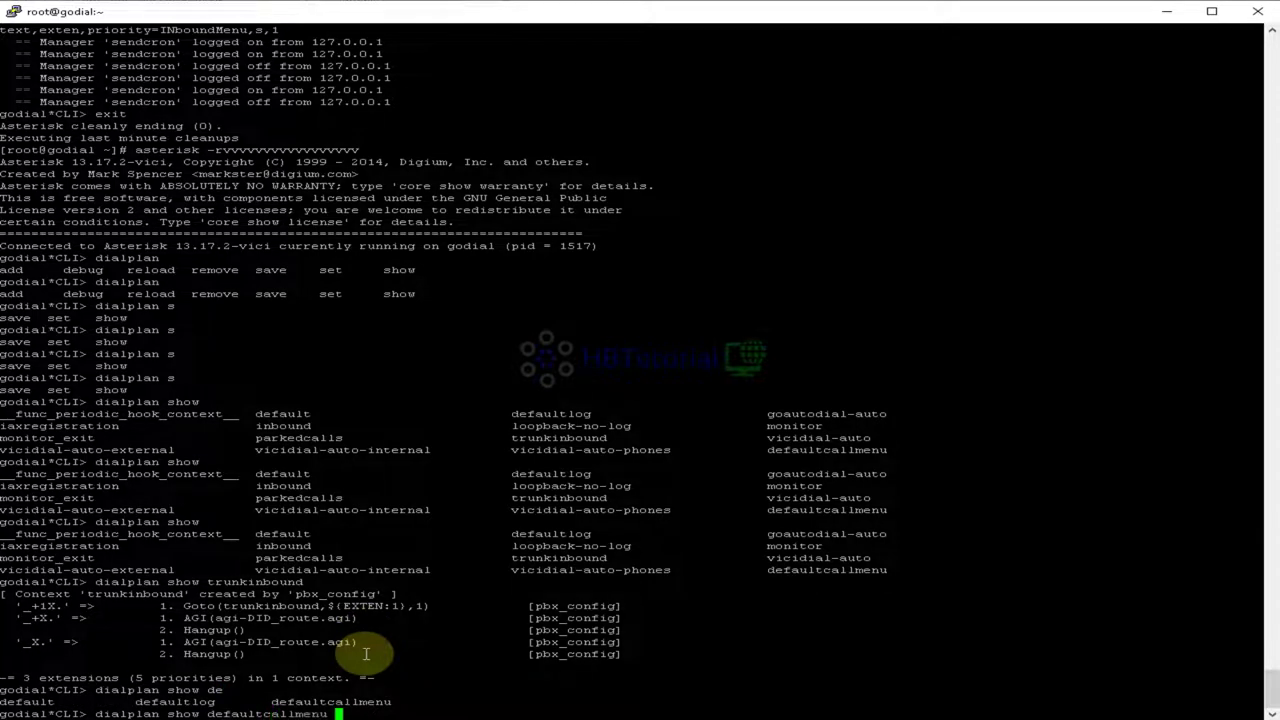
key(Return)
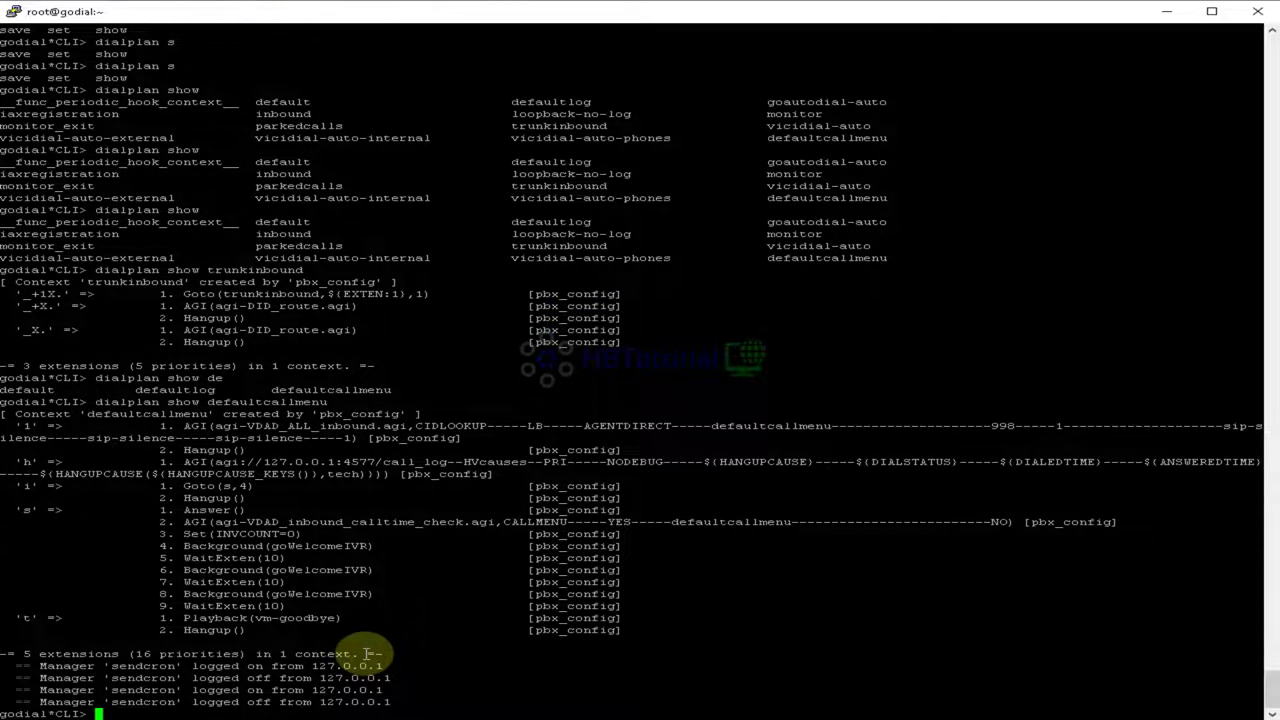
Step: Run module reload, list all dialplan contexts and copy the defaultcallmenu name
text(module reload)
key(Return)
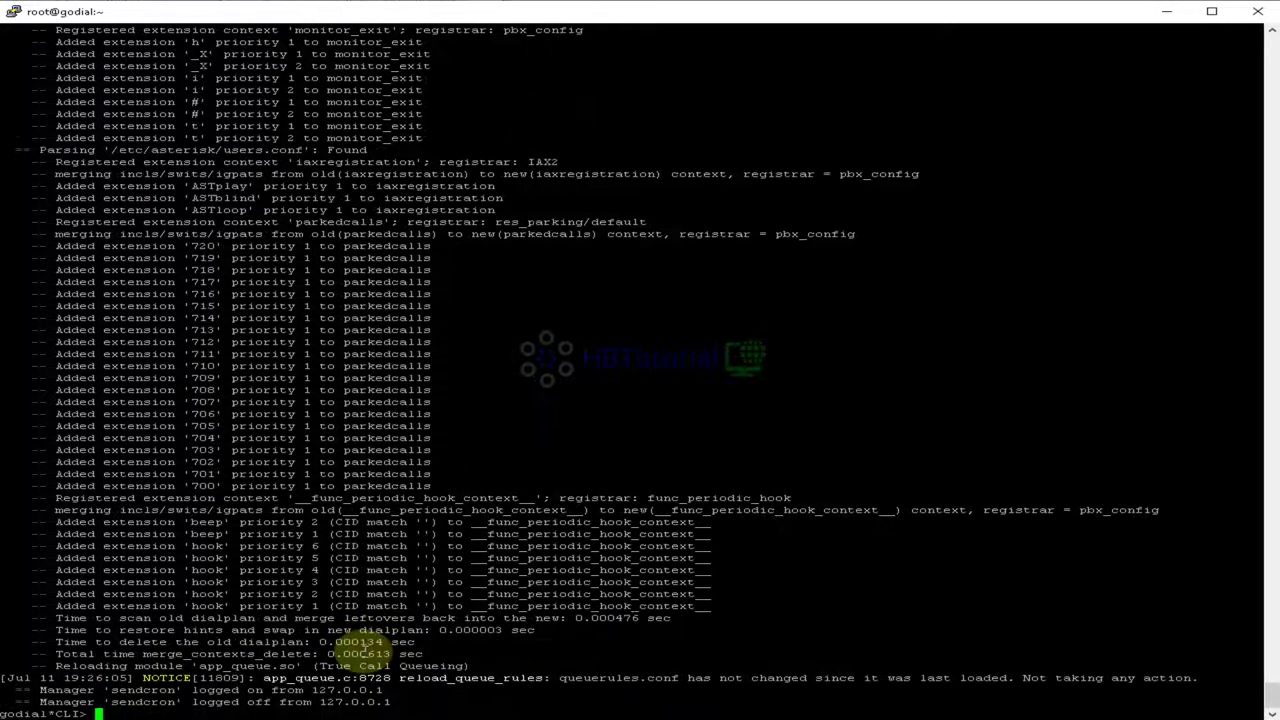
text(dialplan show defaultcallmenu)
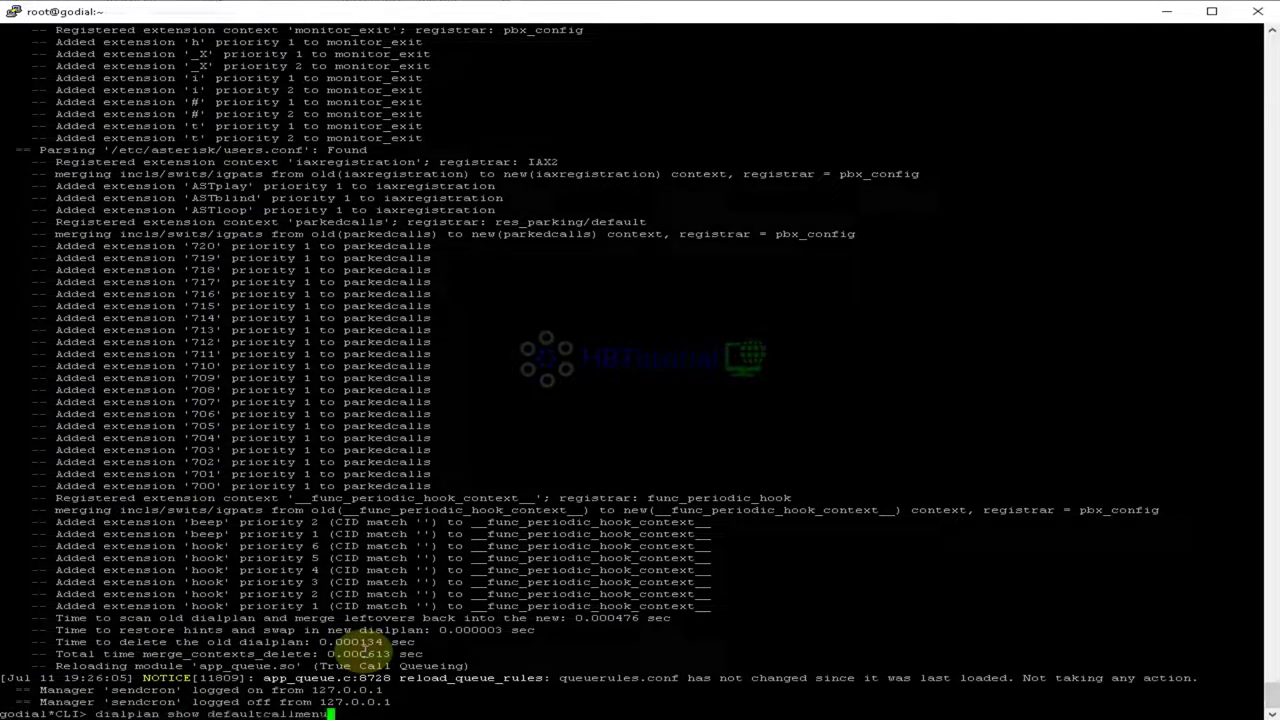
key(BackSpace)
key(BackSpace)
key(BackSpace)
key(BackSpace)
key(BackSpace)
key(BackSpace)
key(BackSpace)
key(BackSpace)
key(BackSpace)
key(BackSpace)
key(BackSpace)
key(BackSpace)
key(BackSpace)
key(BackSpace)
key(BackSpace)
key(BackSpace)
key(BackSpace)
key(BackSpace)
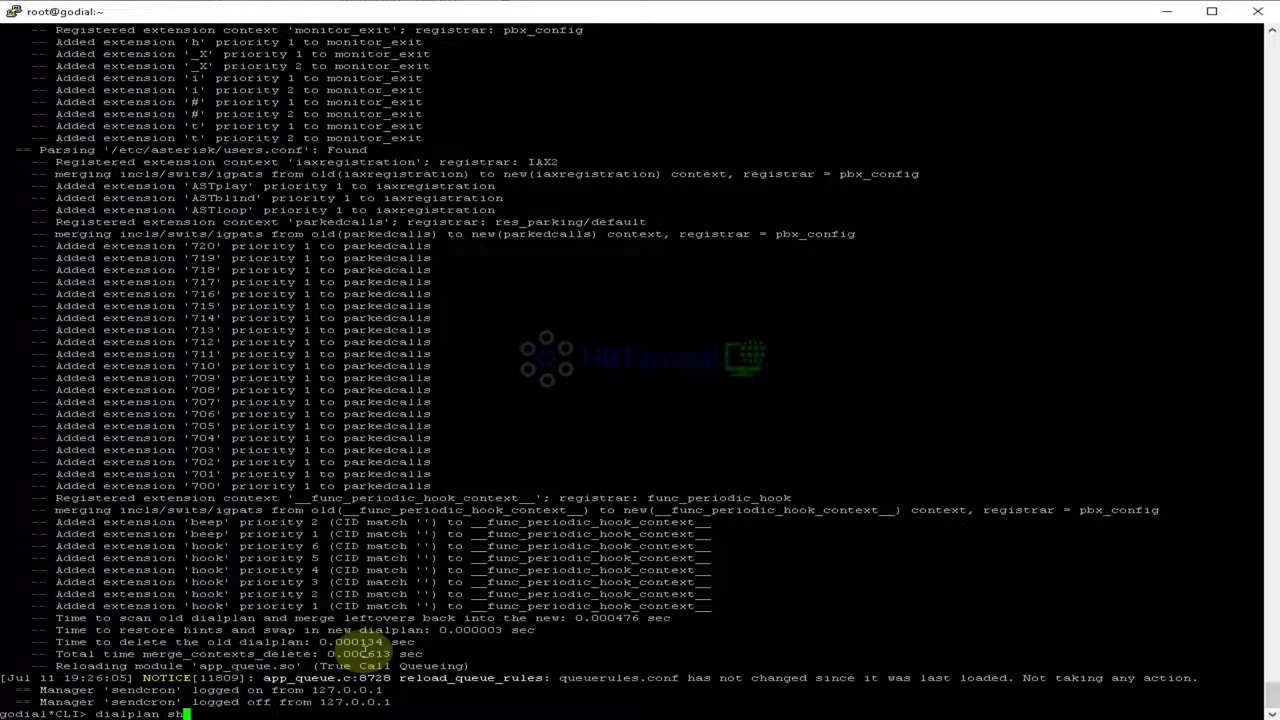
key(Tab)
key(Tab)
key(Tab)
key(Tab)
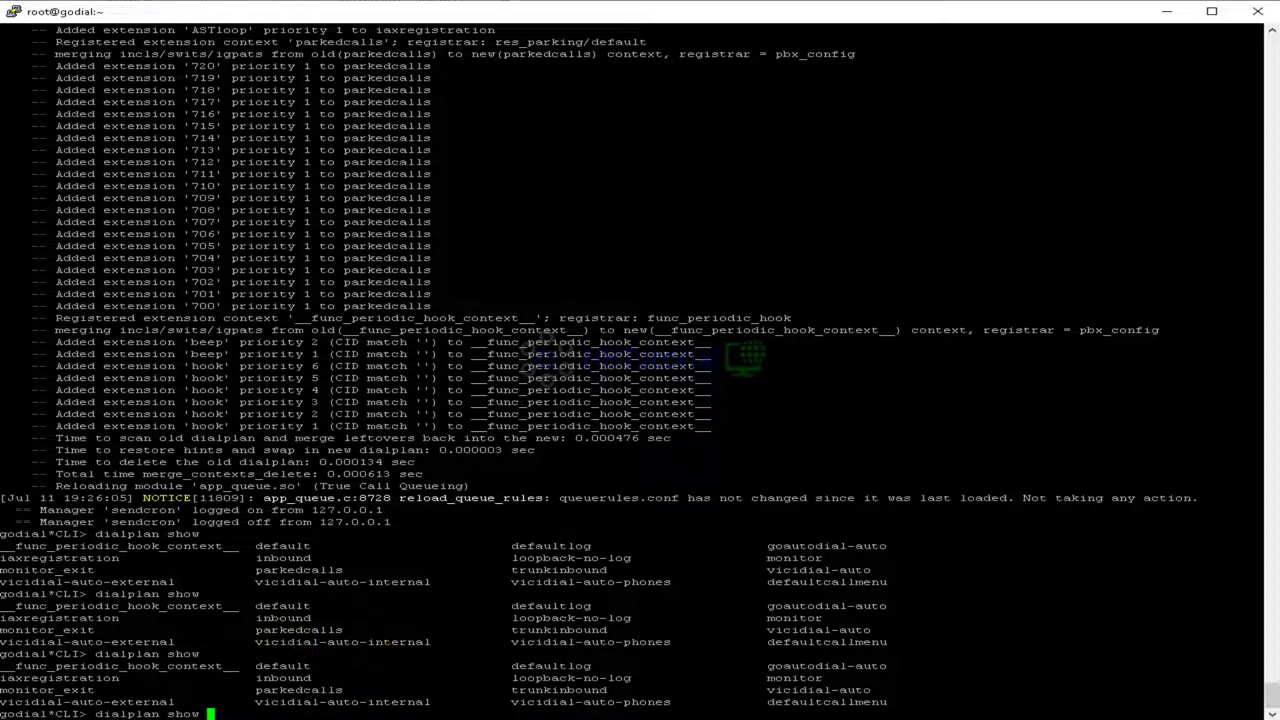
drag(890, 702, 767, 705)
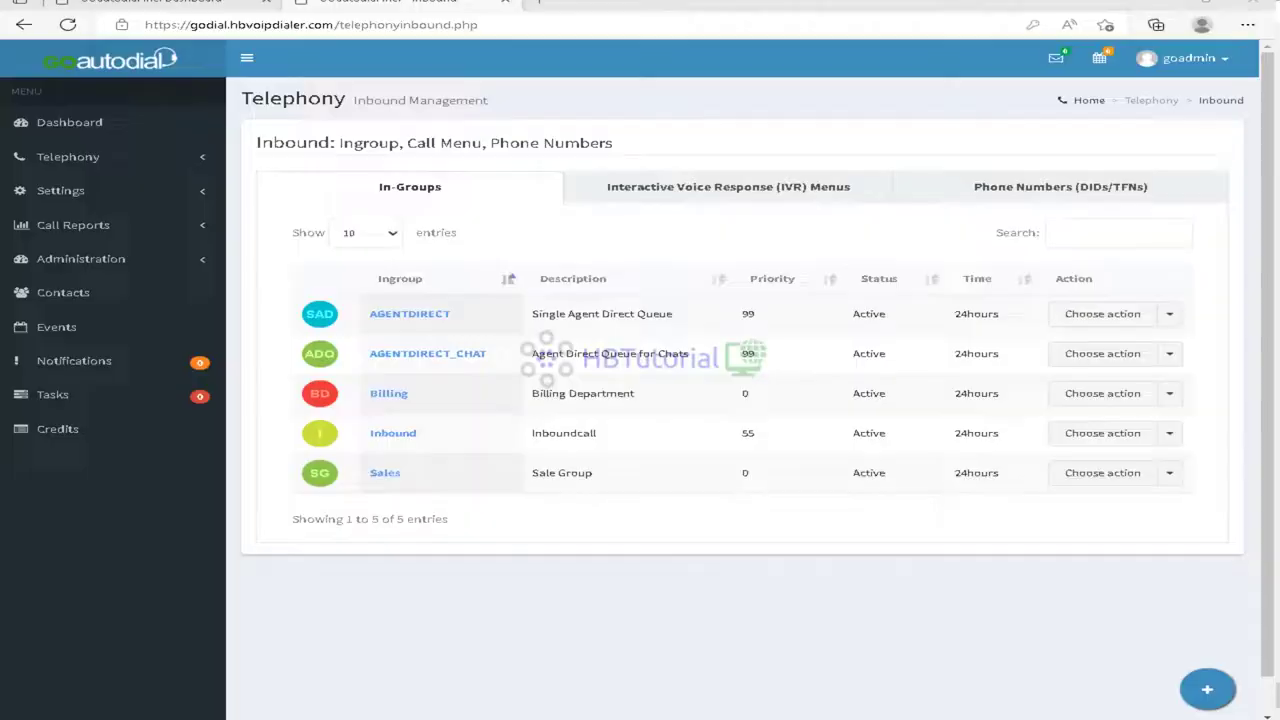
Step: Change the INboundMenu IVR's Menu ID to defaultcallmenu and save it
click(822, 194)
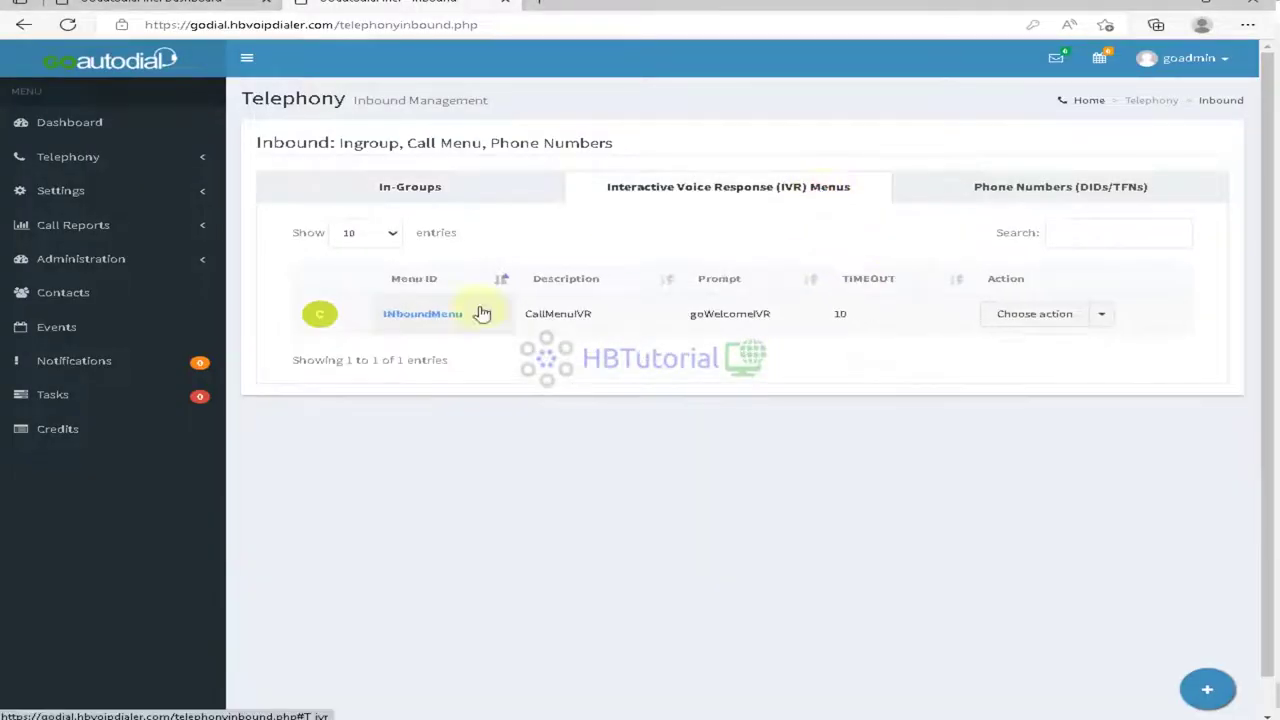
click(1046, 322)
click(1030, 344)
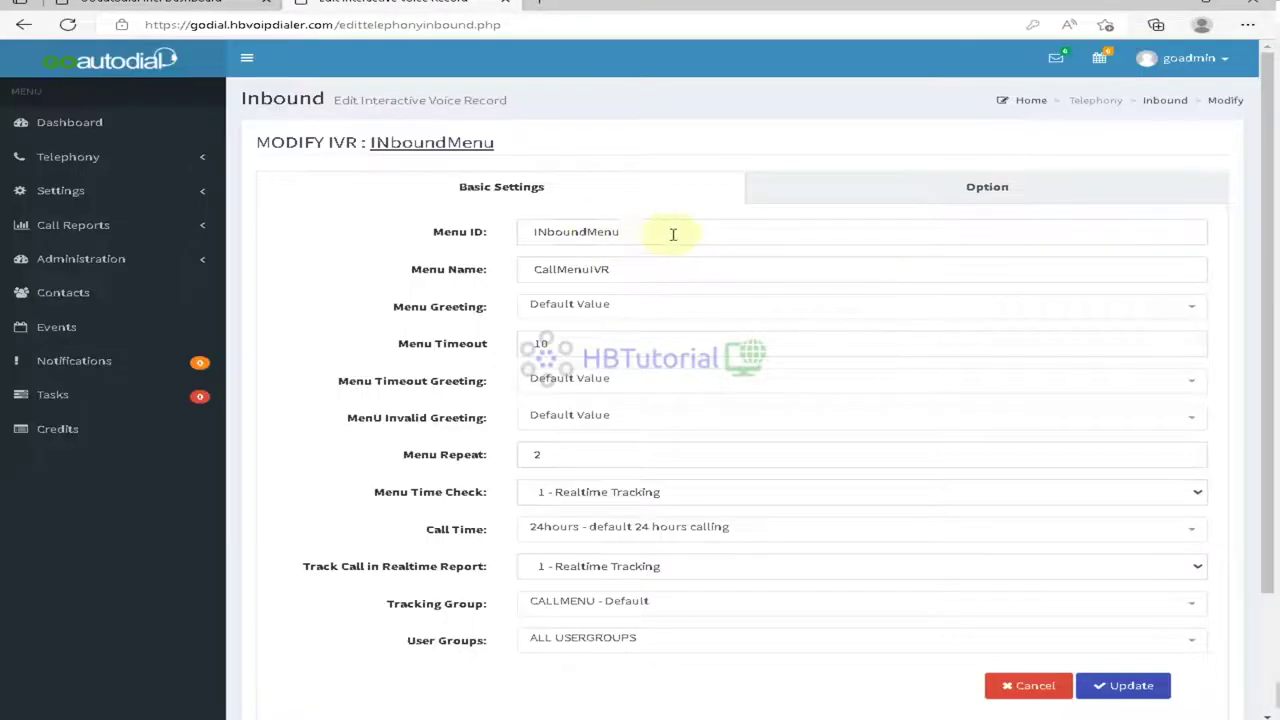
drag(671, 234, 443, 240)
text(defaultcallmenu)
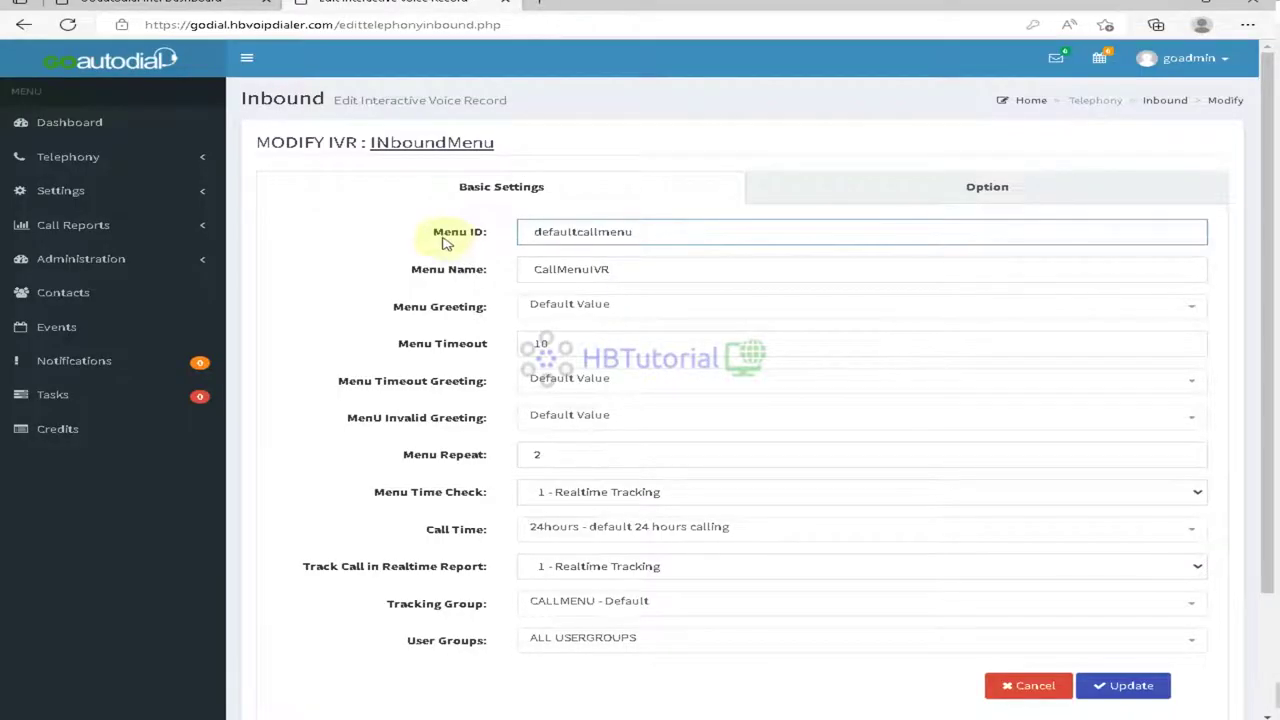
click(1134, 686)
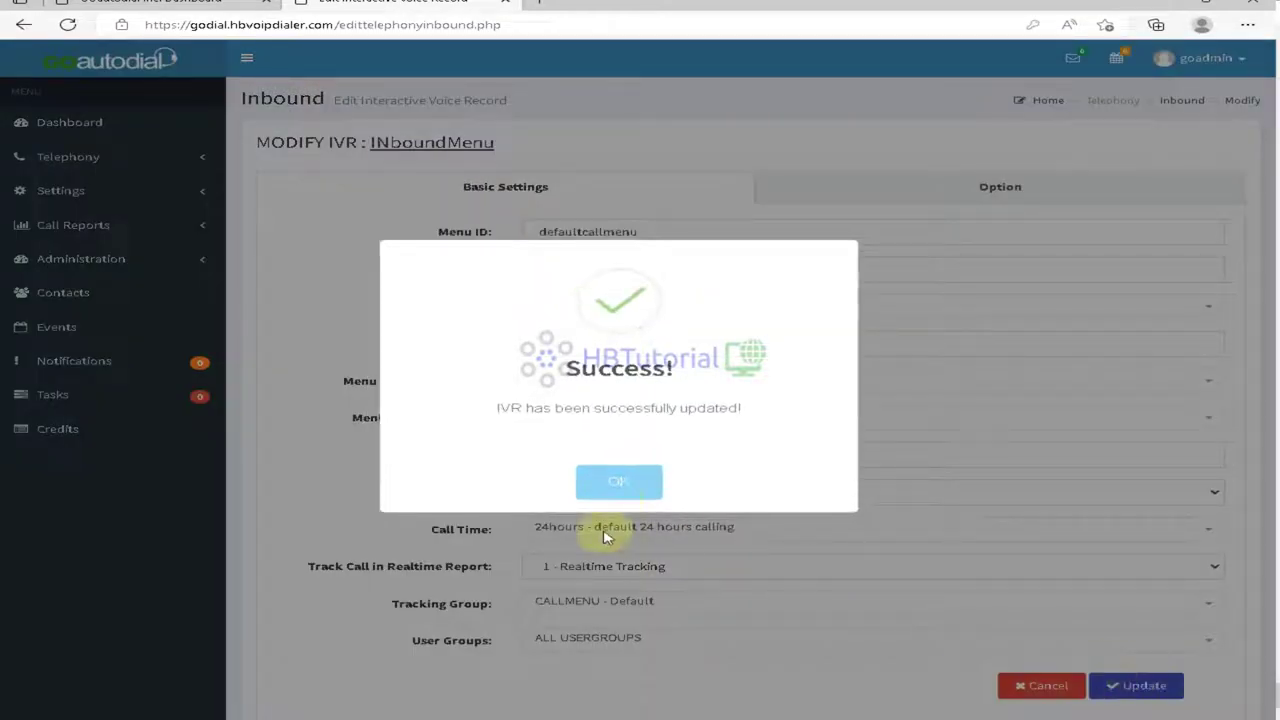
click(621, 484)
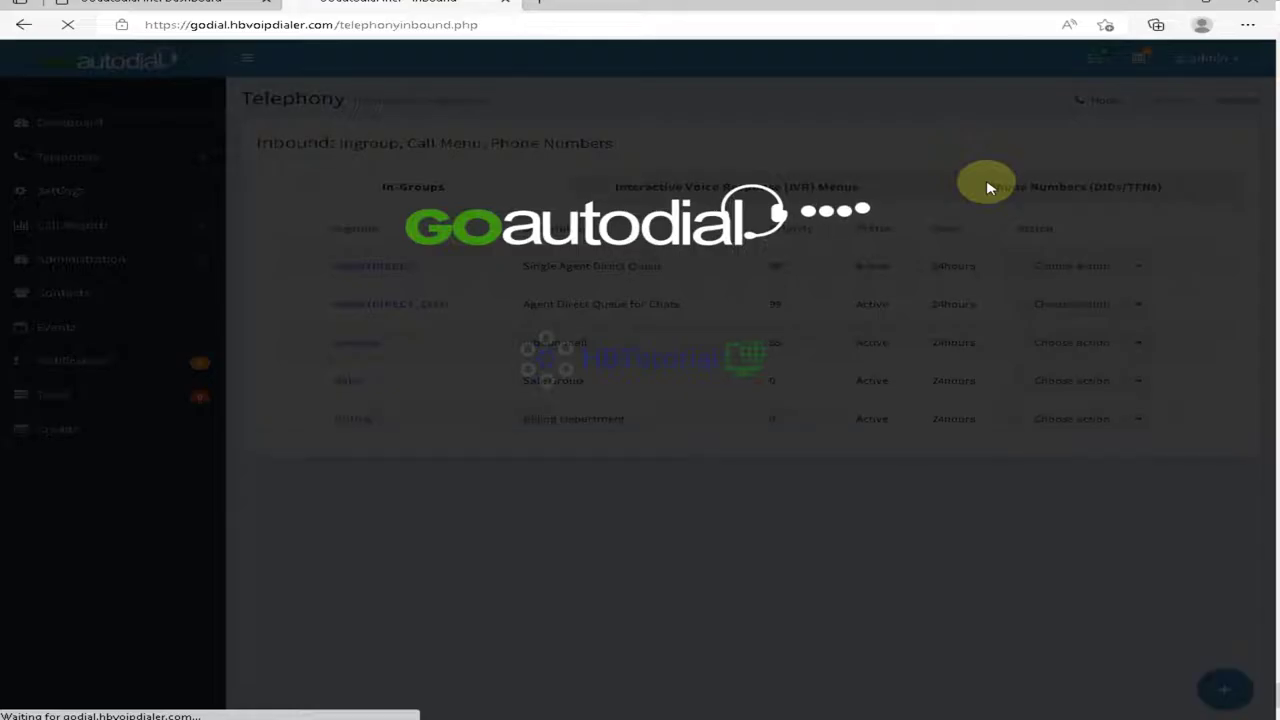
key(alt+Tab)
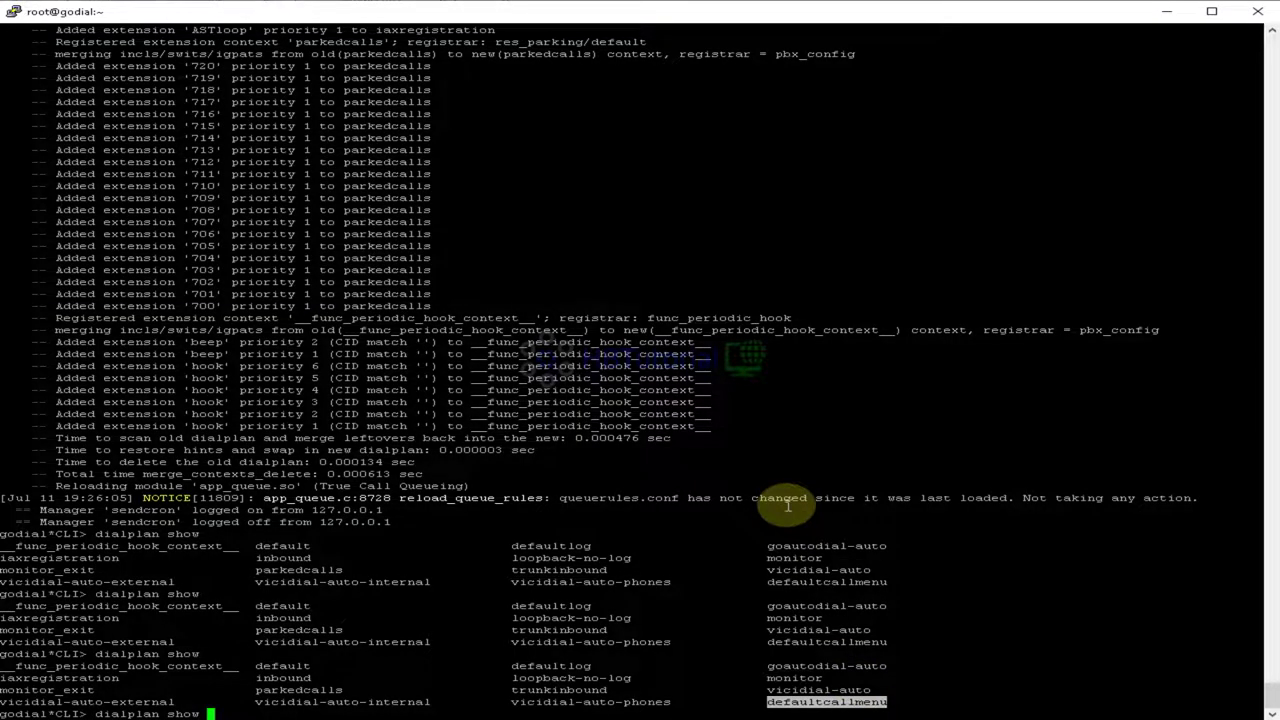
Step: Run dialplan reload and core reload at the Asterisk CLI
key(Up)
key(Up)
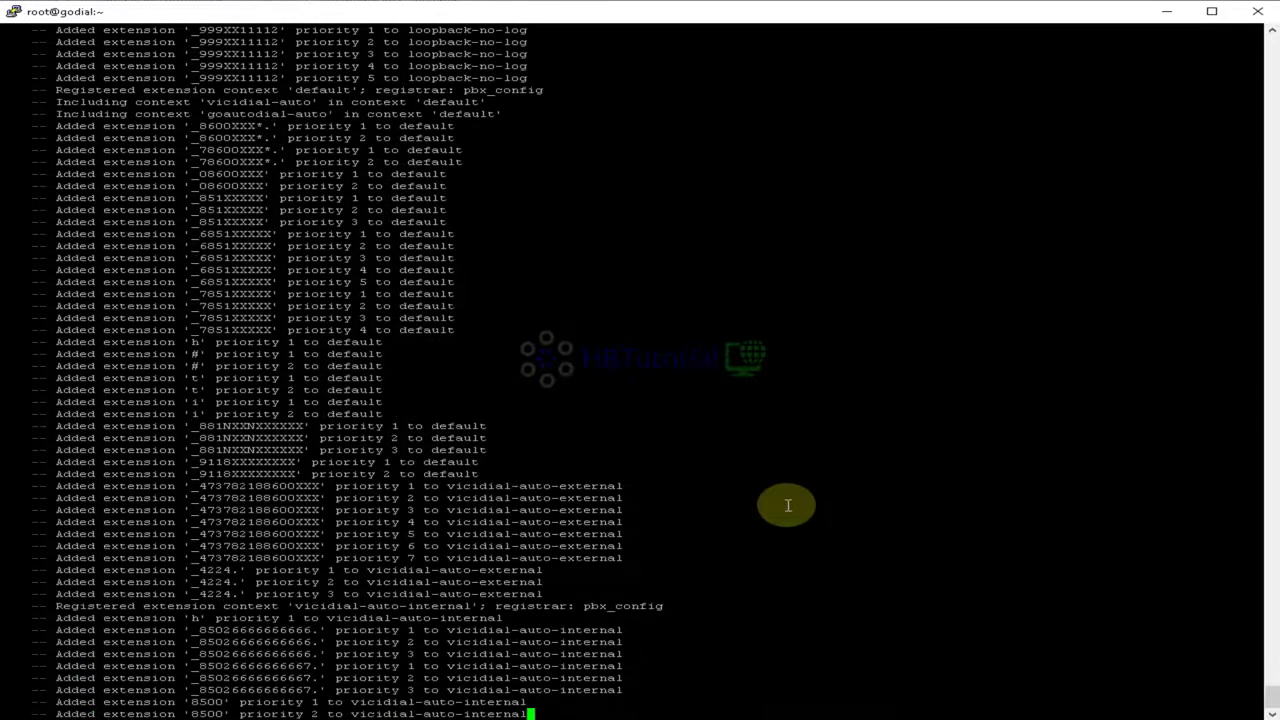
text(dialplan relo)
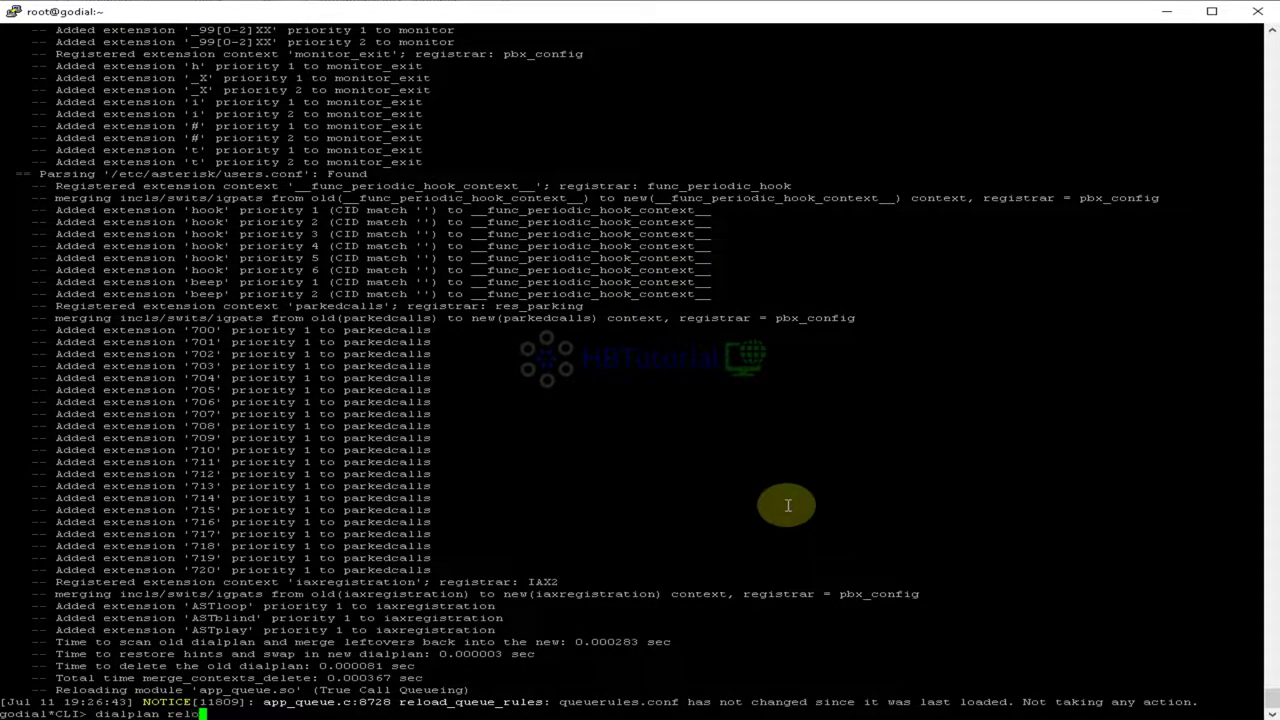
text(ad)
key(Return)
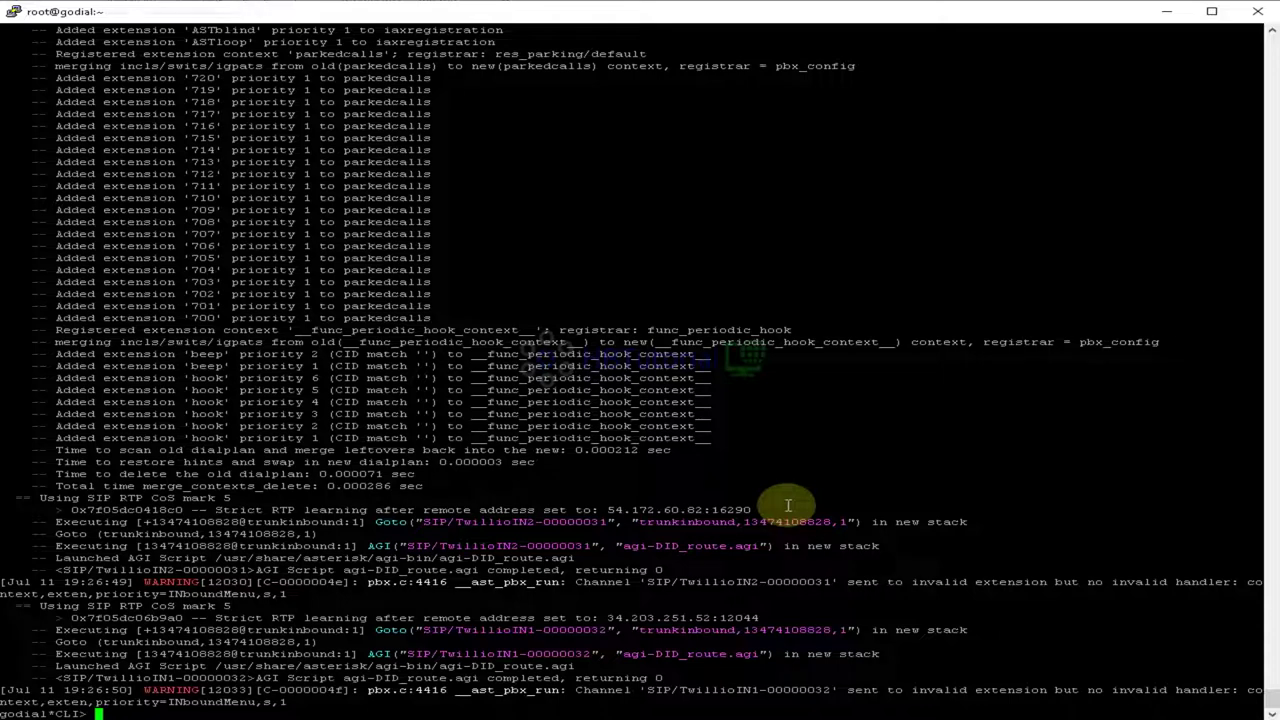
text(core reload)
key(Return)
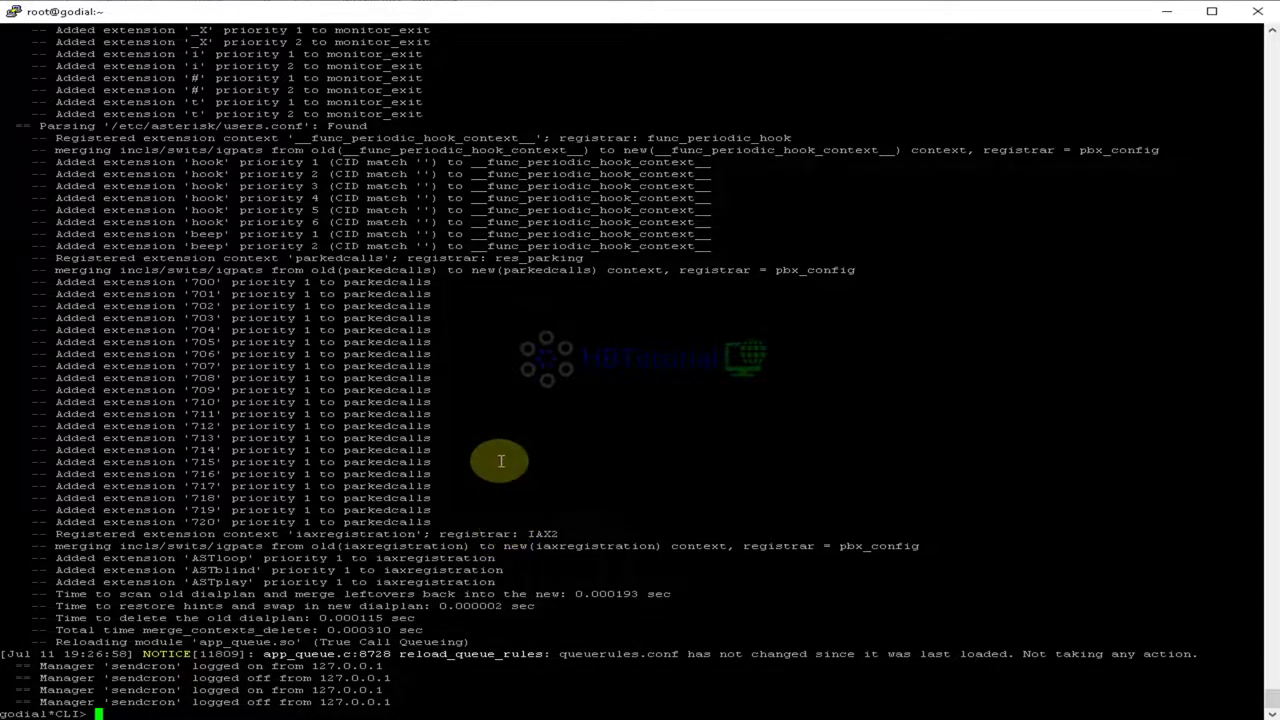
Step: Review the reload output and run core reload again
scroll(514, 417, up, 20)
scroll(492, 416, down, 20)
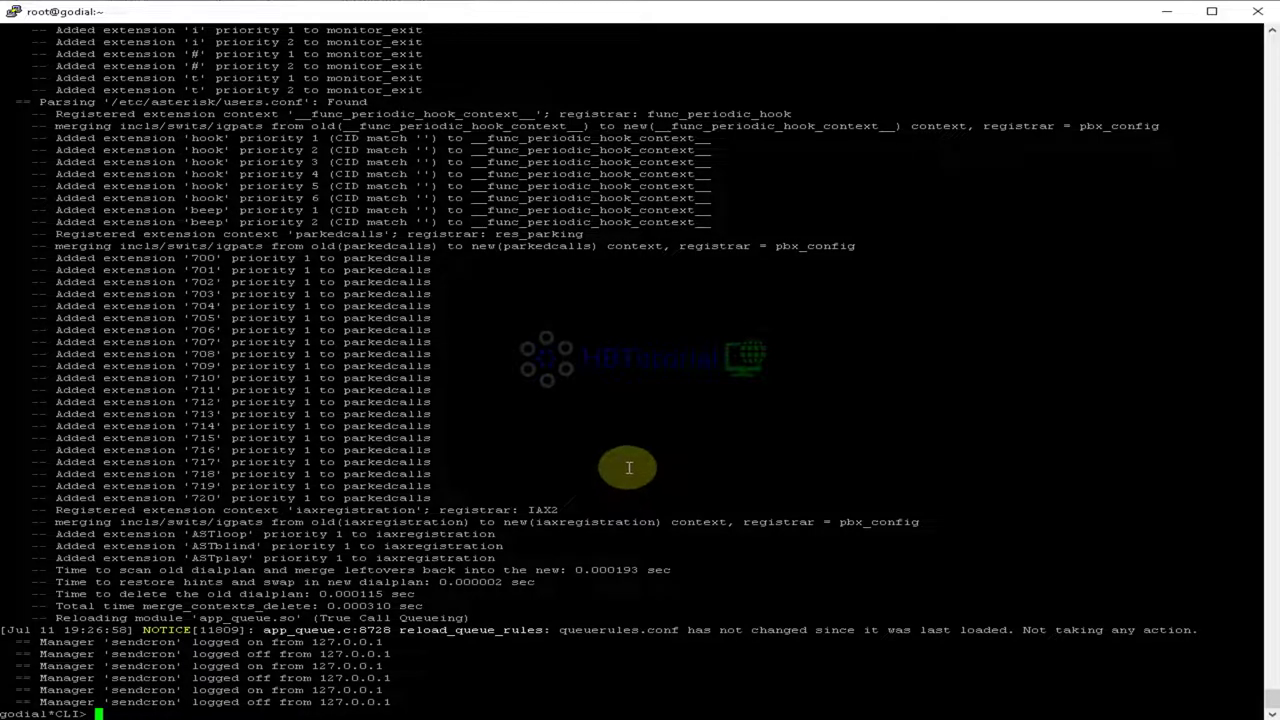
scroll(627, 470, up, 15)
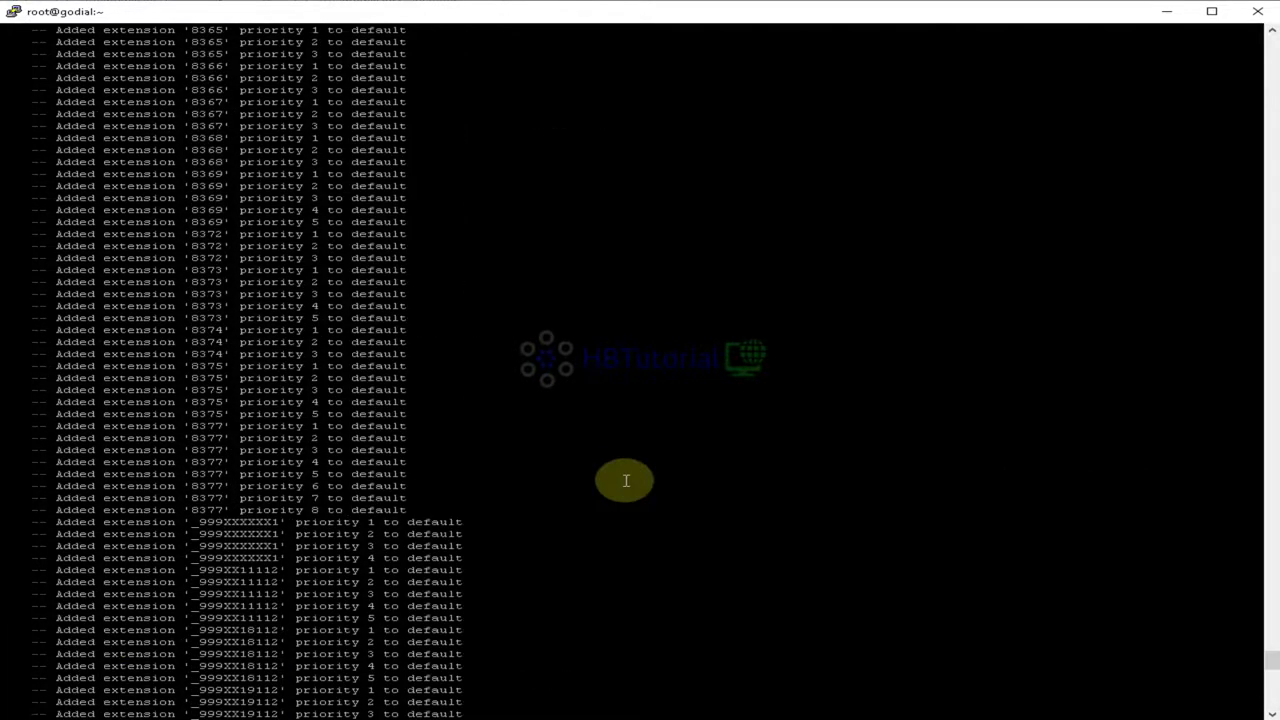
scroll(626, 481, up, 10)
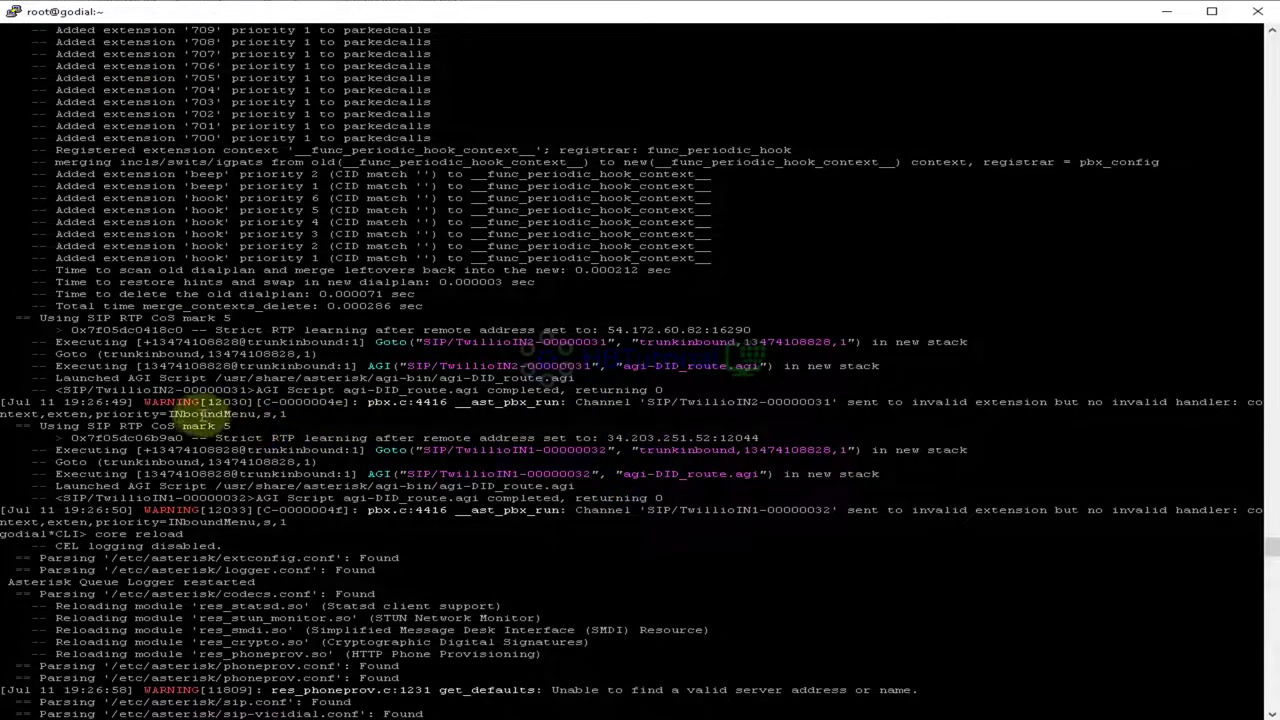
scroll(527, 510, down, 10)
scroll(643, 546, down, 20)
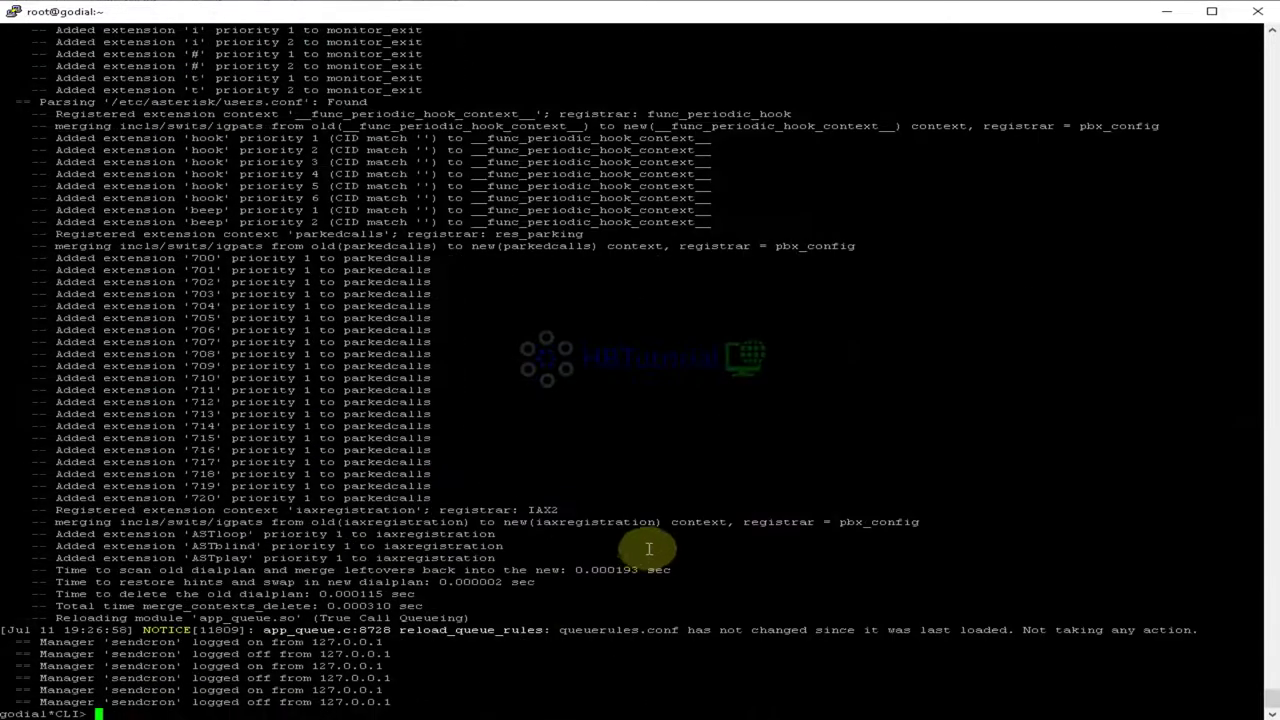
key(Up)
key(Return)
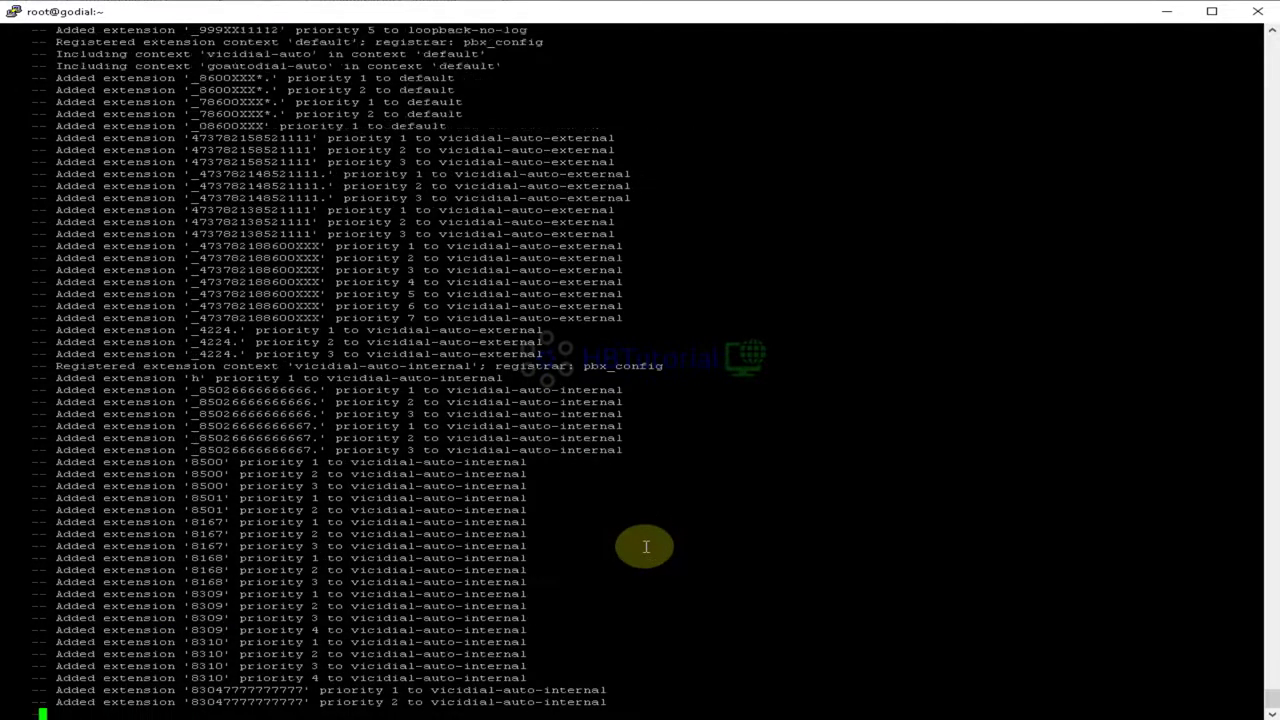
Step: Start a dialplan command and list its available subcommands
text(dialplan reload)
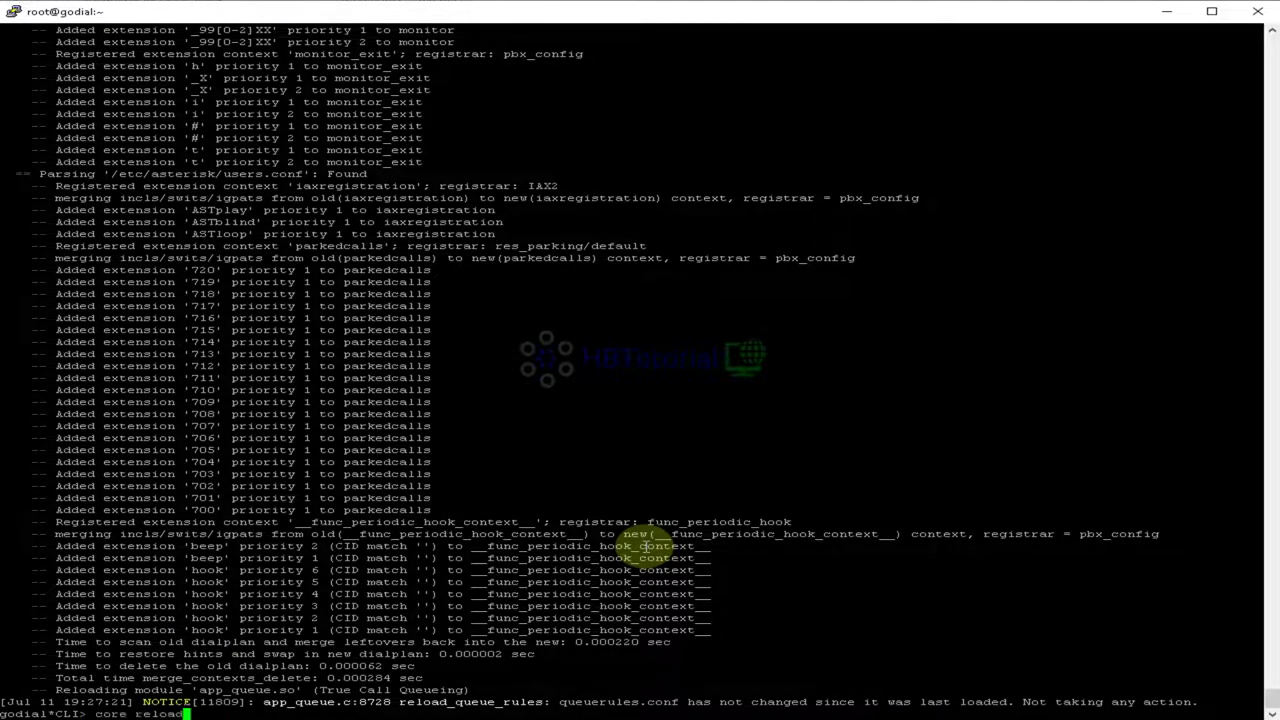
key(Up)
key(BackSpace)
key(BackSpace)
key(BackSpace)
key(BackSpace)
key(BackSpace)
key(BackSpace)
key(BackSpace)
key(BackSpace)
key(BackSpace)
key(BackSpace)
key(BackSpace)
text(dialplan)
key(Tab)
key(Tab)
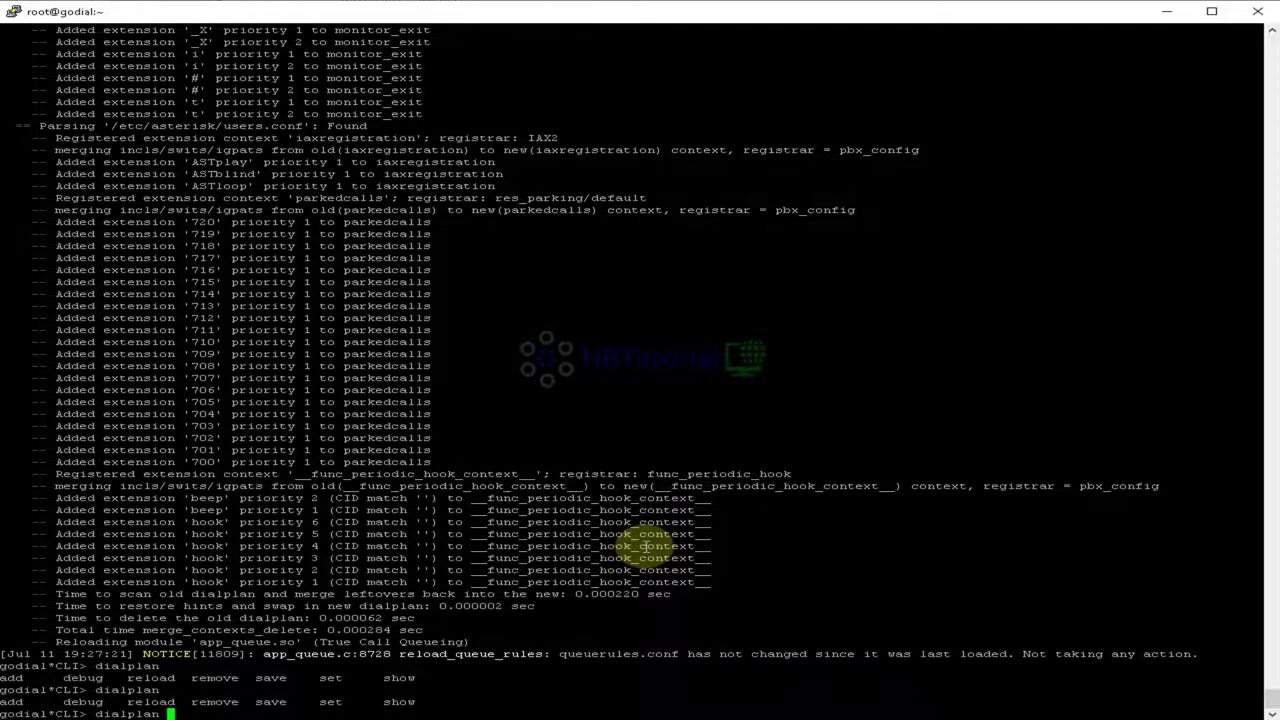
Step: Run 'dialplan show vicidial-auto-internal' using Tab completion to list its extensions
text(show)
key(Tab)
key(Tab)
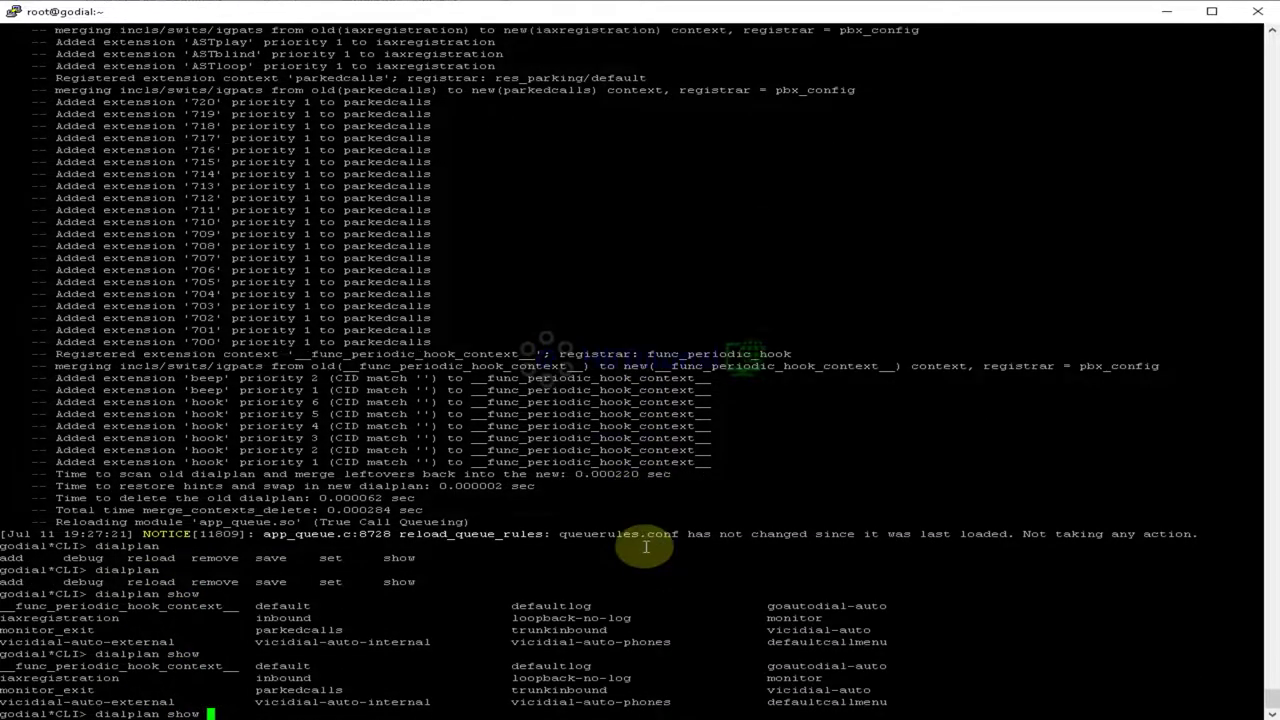
key(Tab)
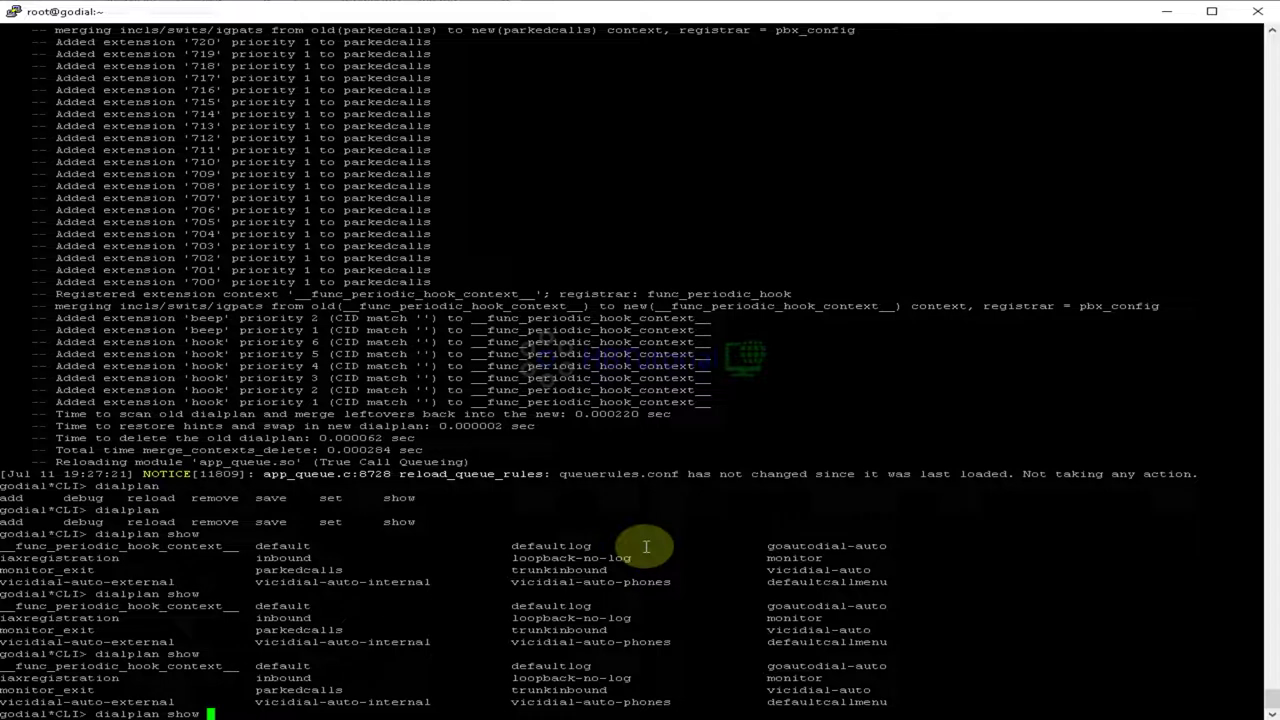
text(vi)
key(Tab)
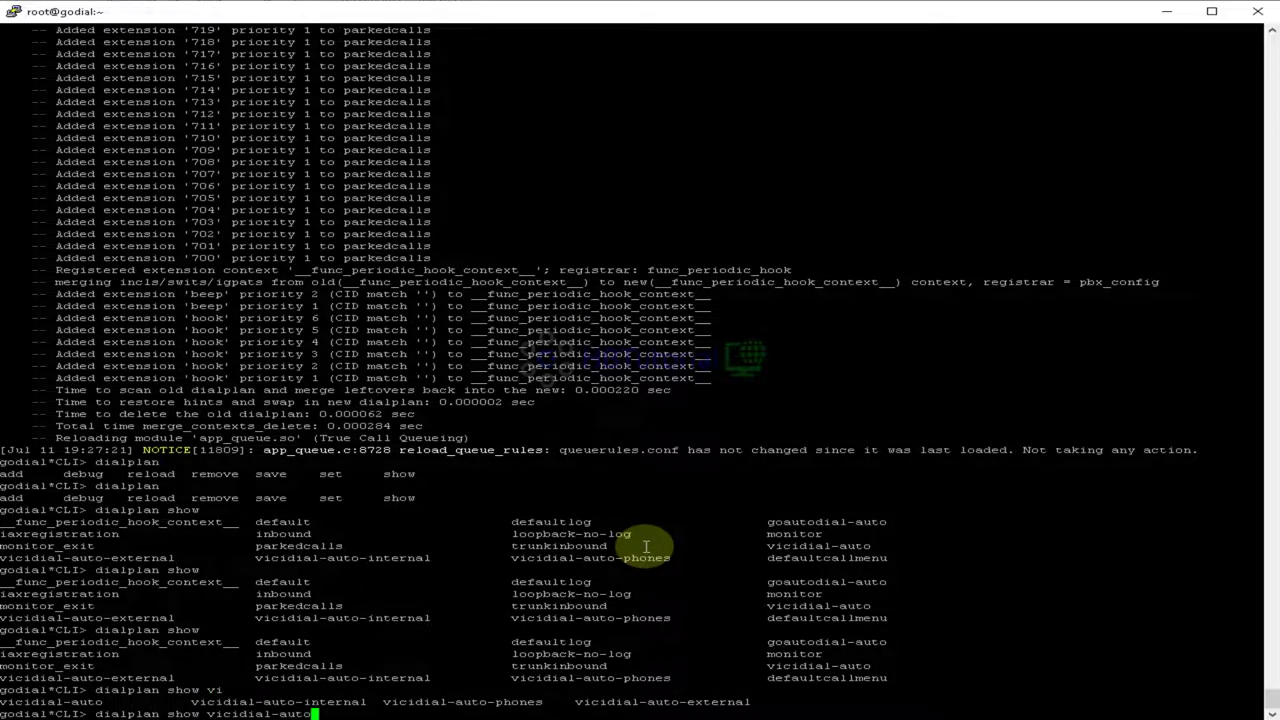
text(-internal)
key(Return)
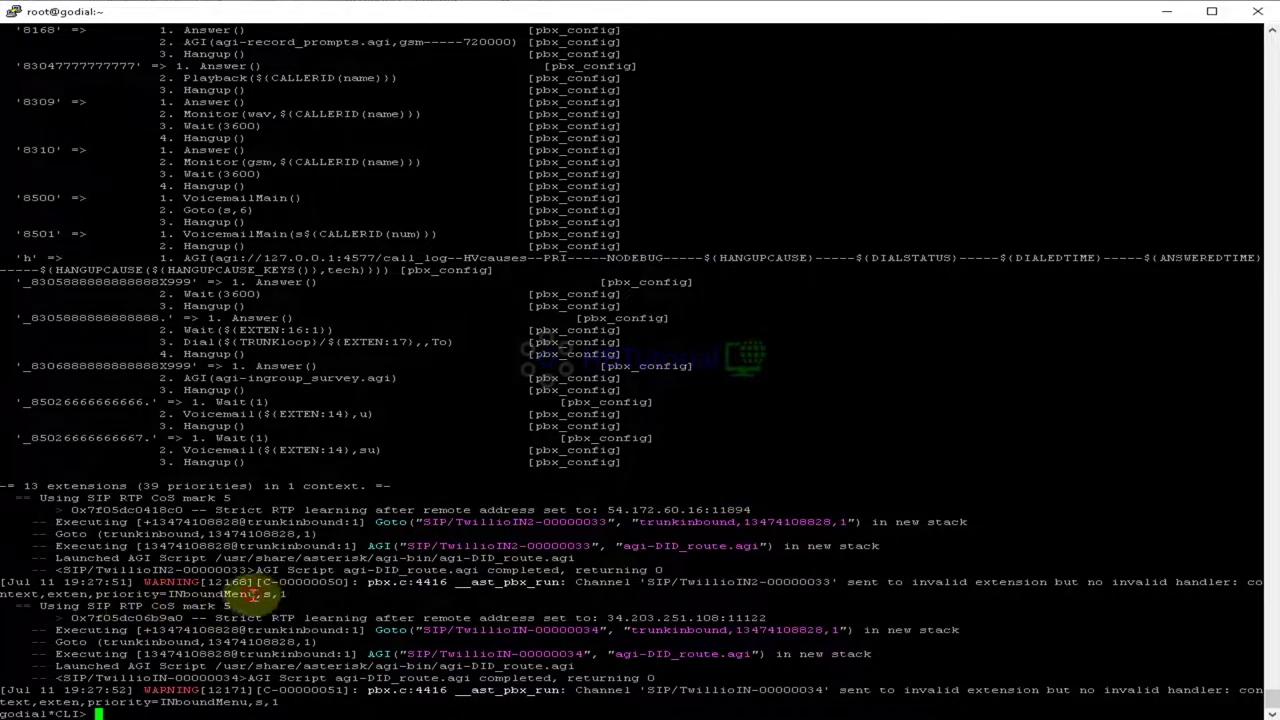
Step: Select the INboundMenu name in the invalid-extension warning line
drag(256, 594, 160, 595)
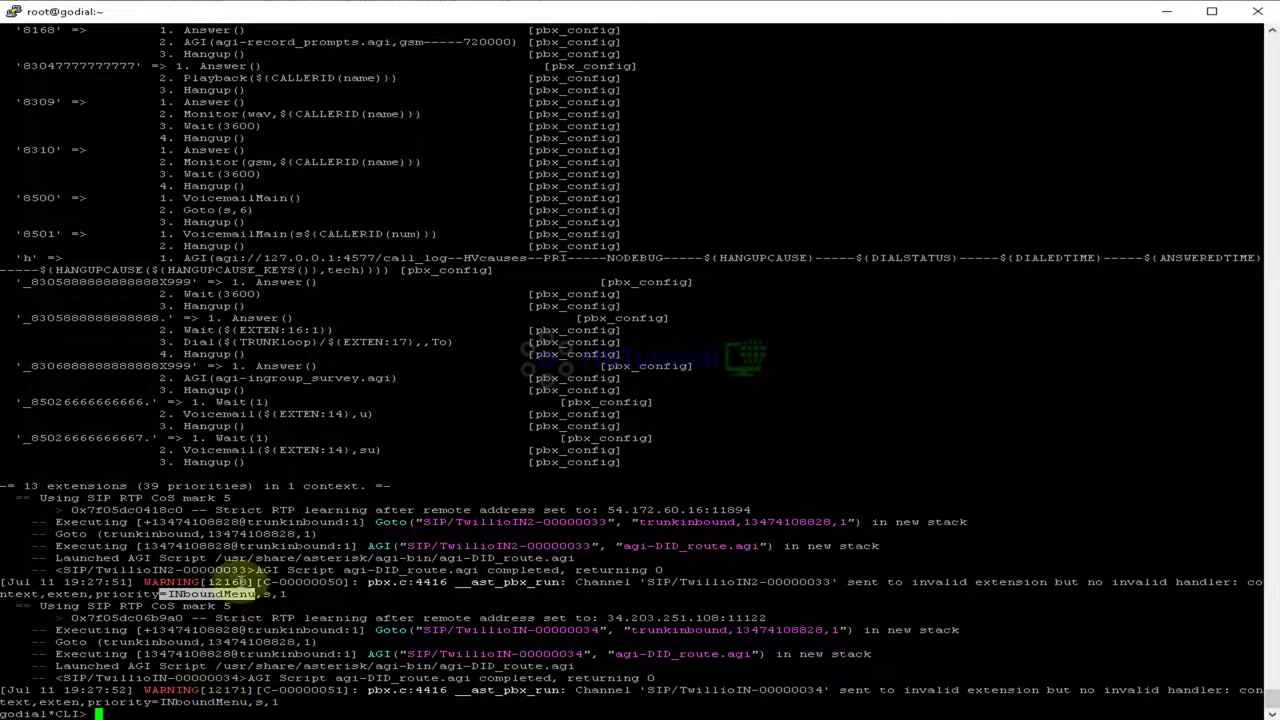
click(243, 583)
drag(252, 594, 162, 595)
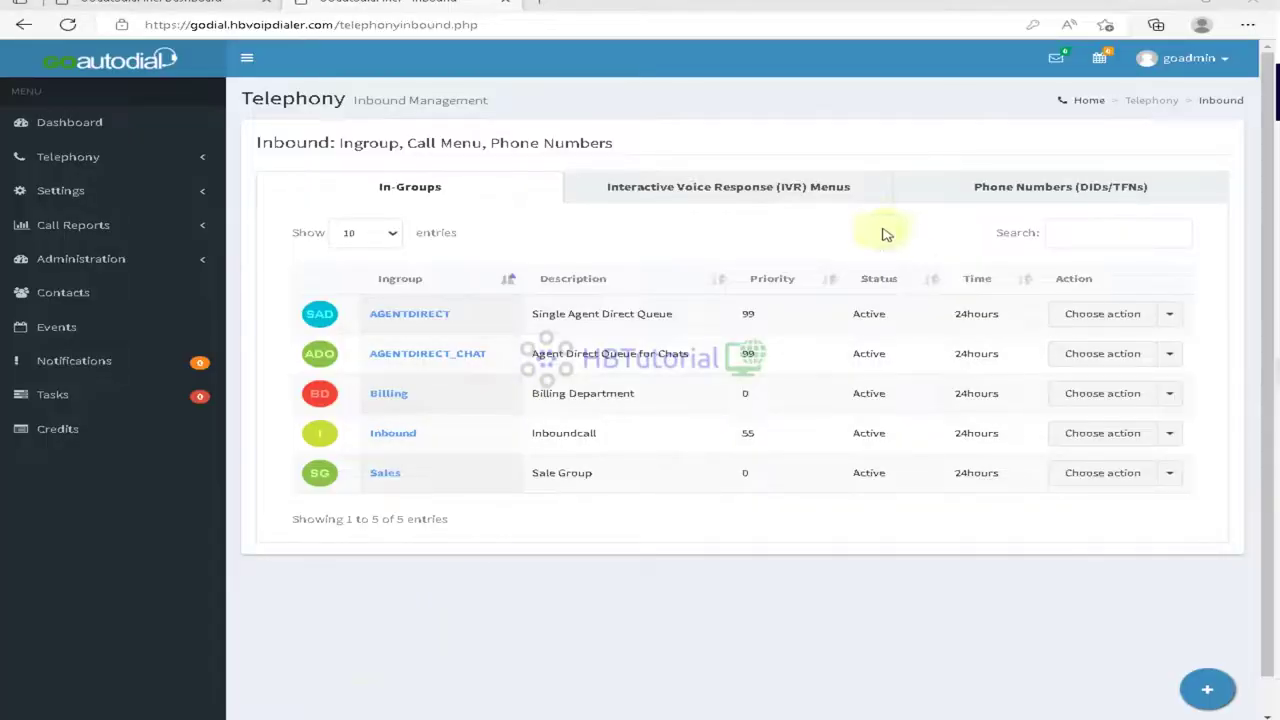
Step: Re-save the INboundMenu IVR from the IVR Menus tab and dismiss the success message
key(super)
click(845, 200)
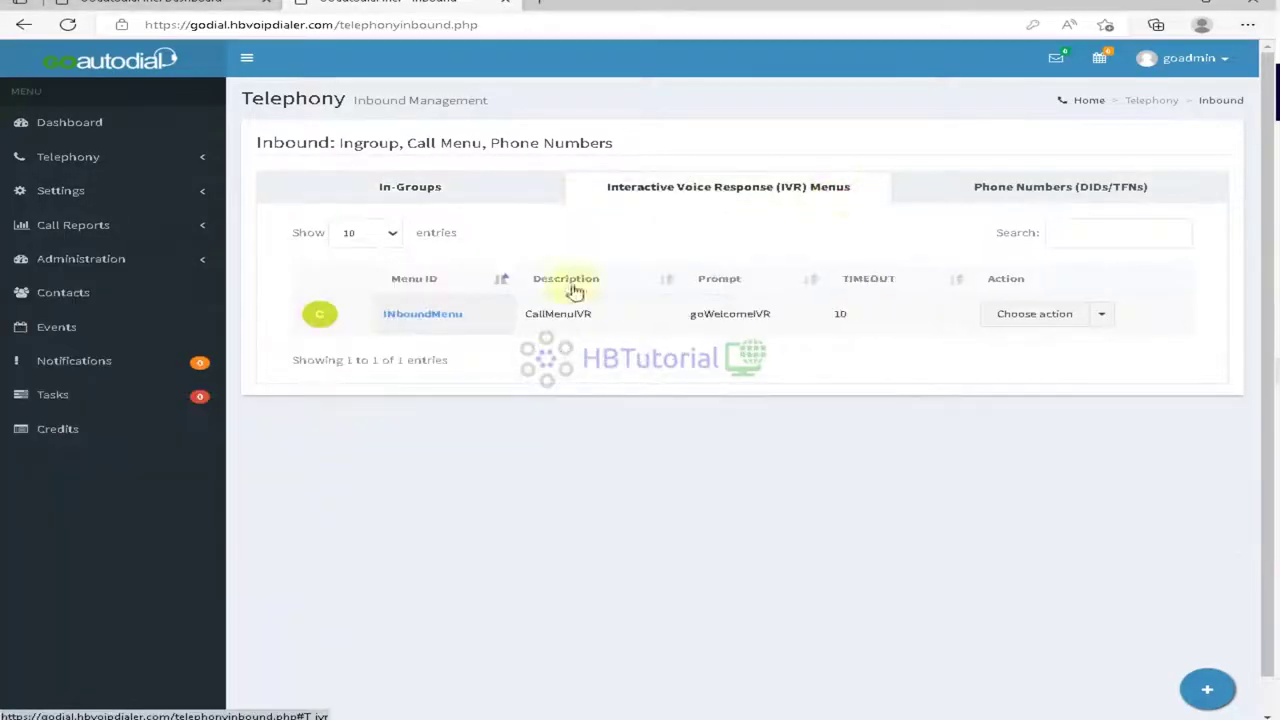
click(437, 318)
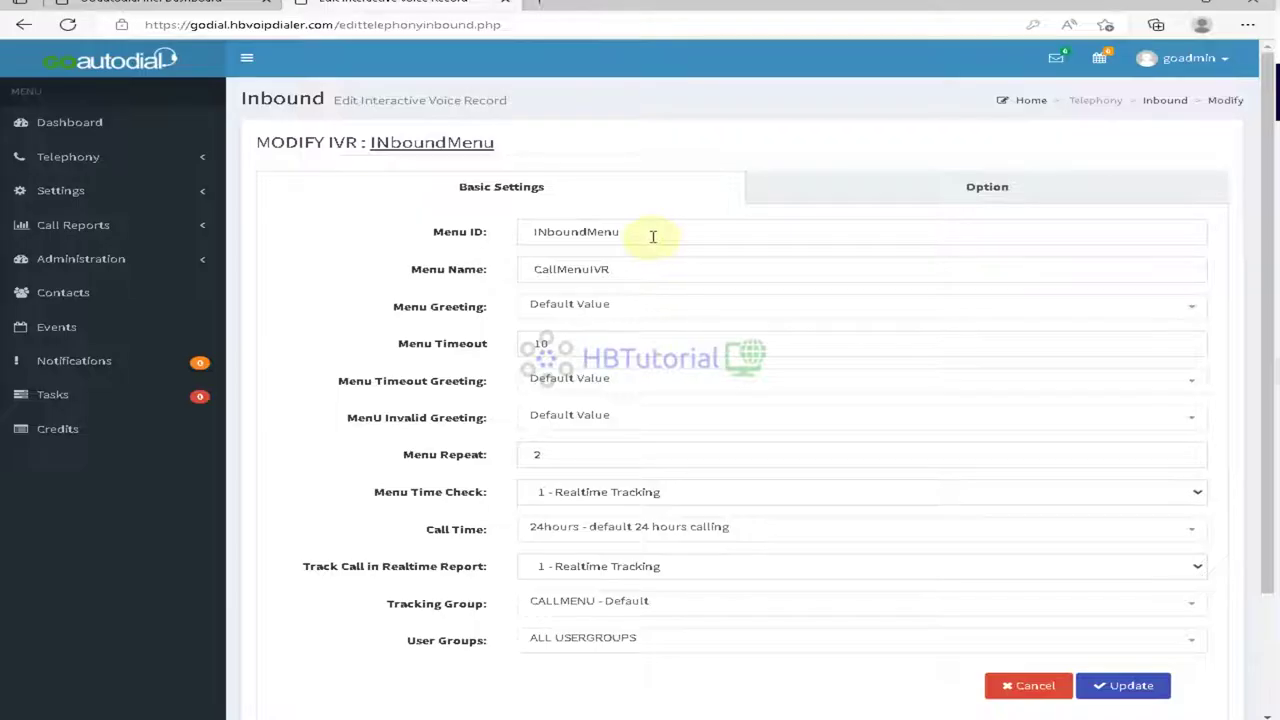
click(654, 234)
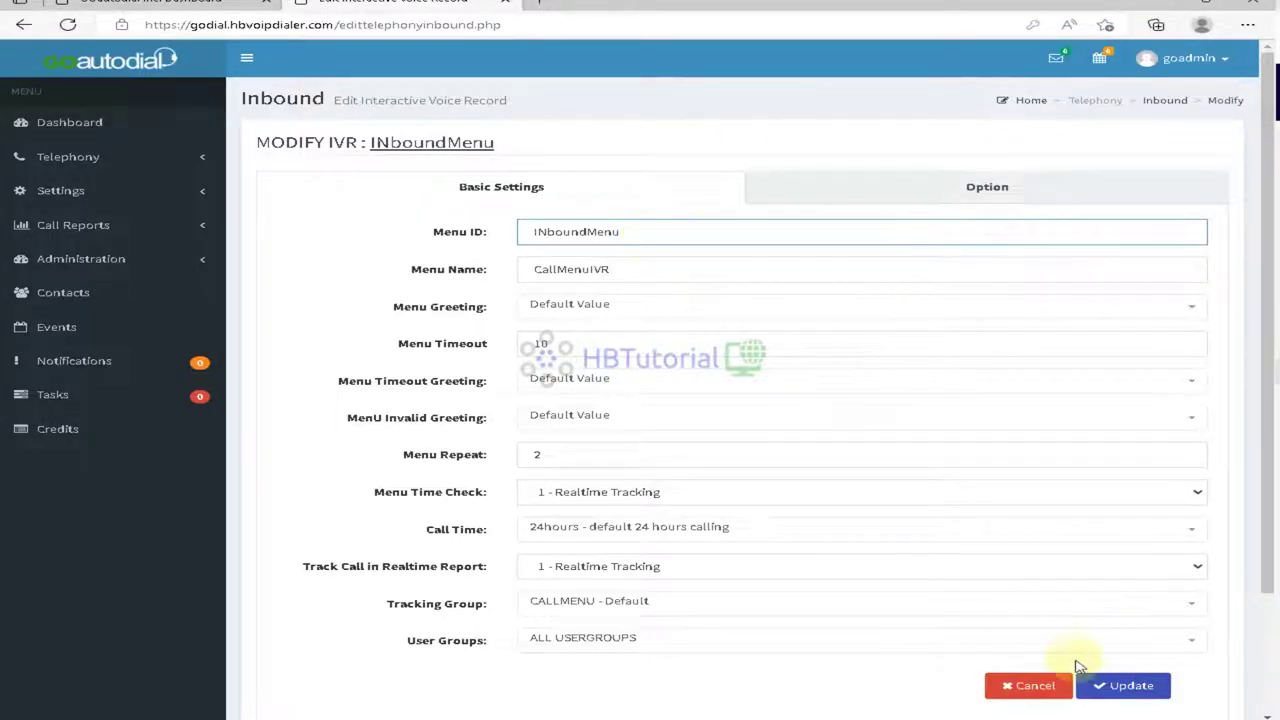
click(1122, 686)
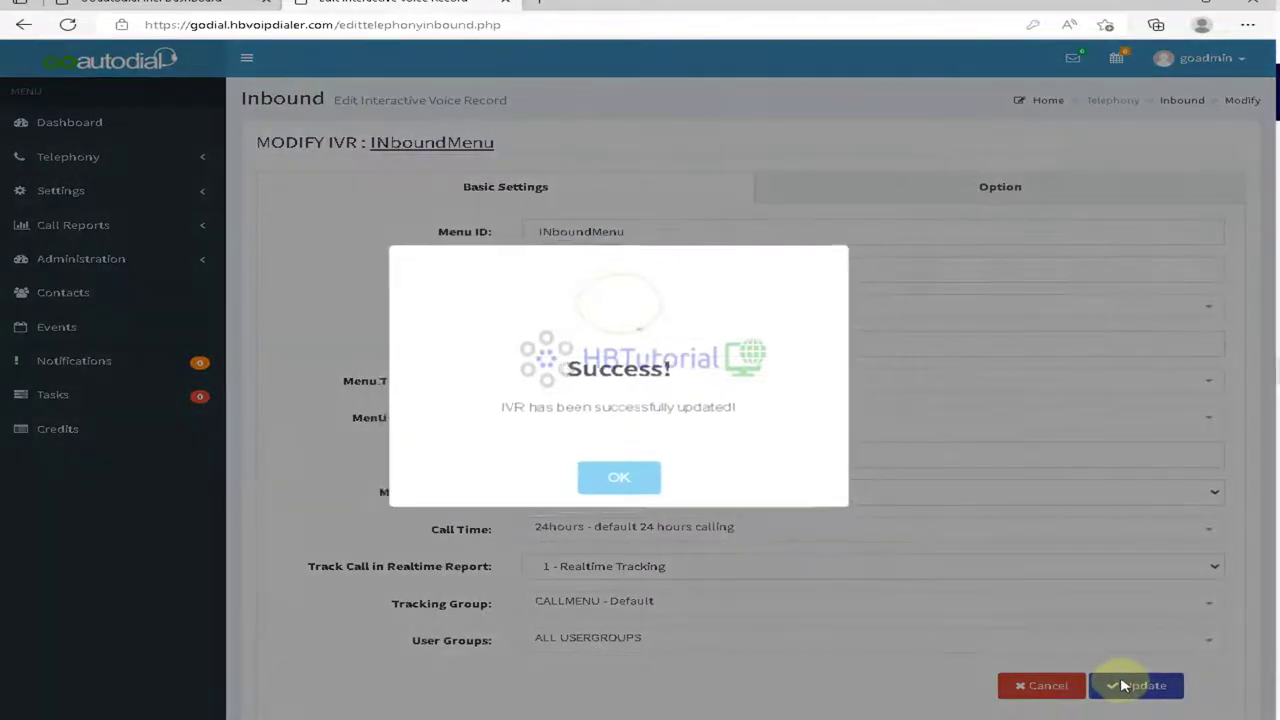
click(608, 484)
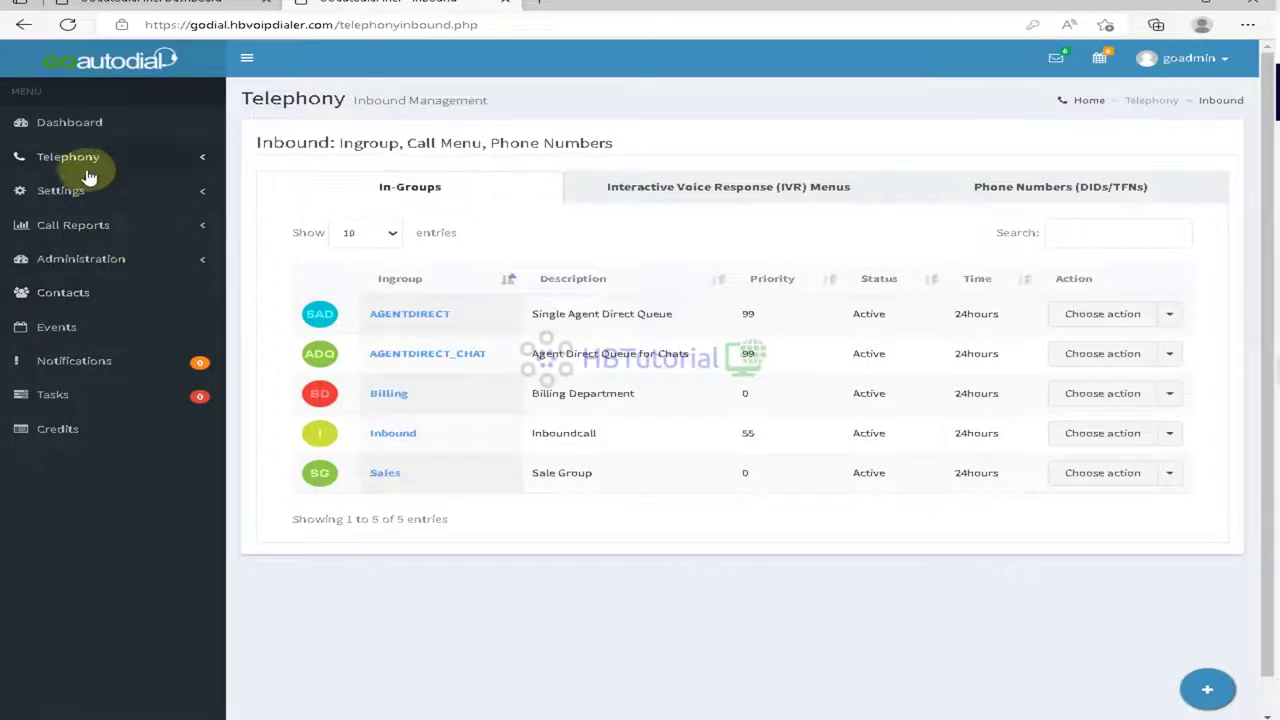
click(82, 162)
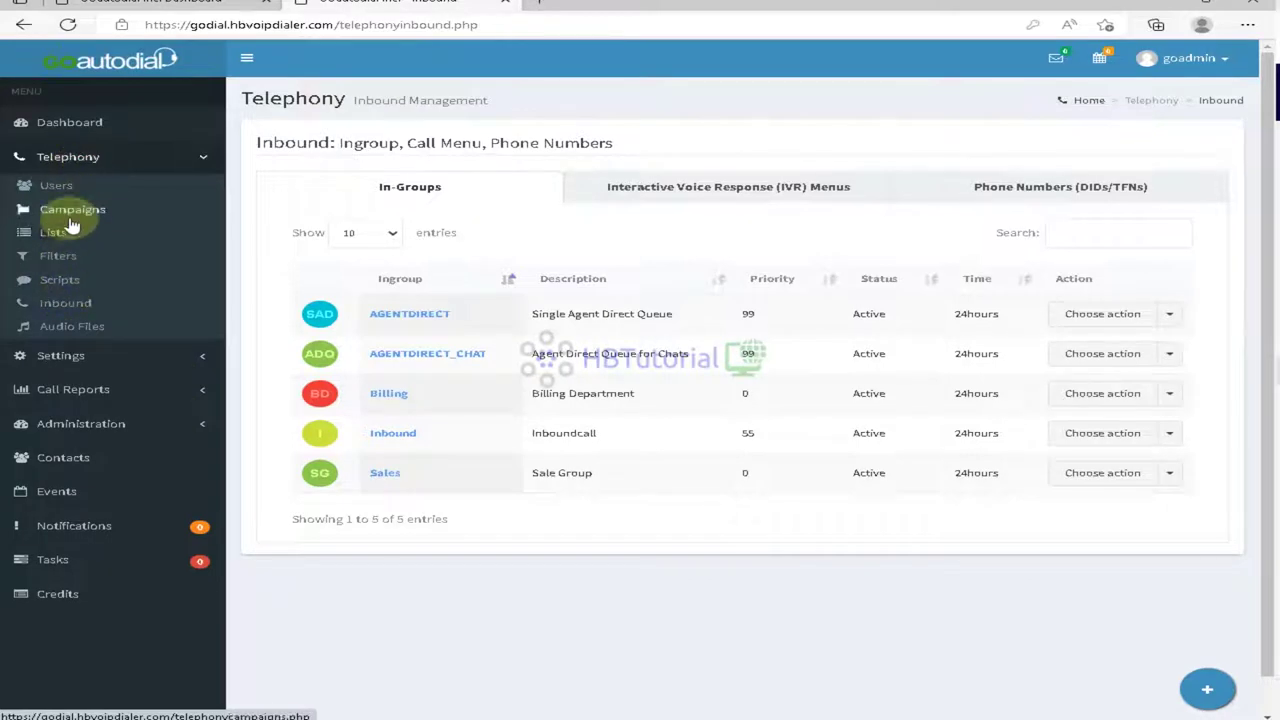
Step: Open the GOautodial server for editing from Settings > Servers
click(82, 356)
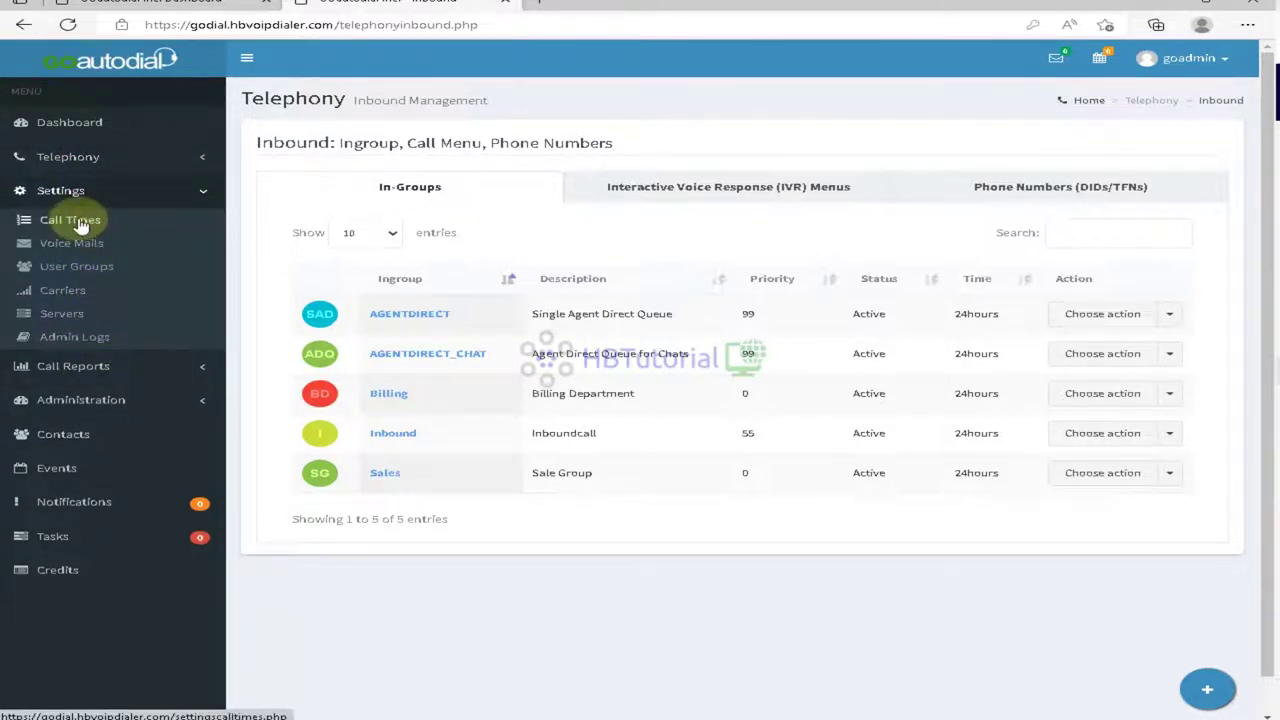
click(62, 318)
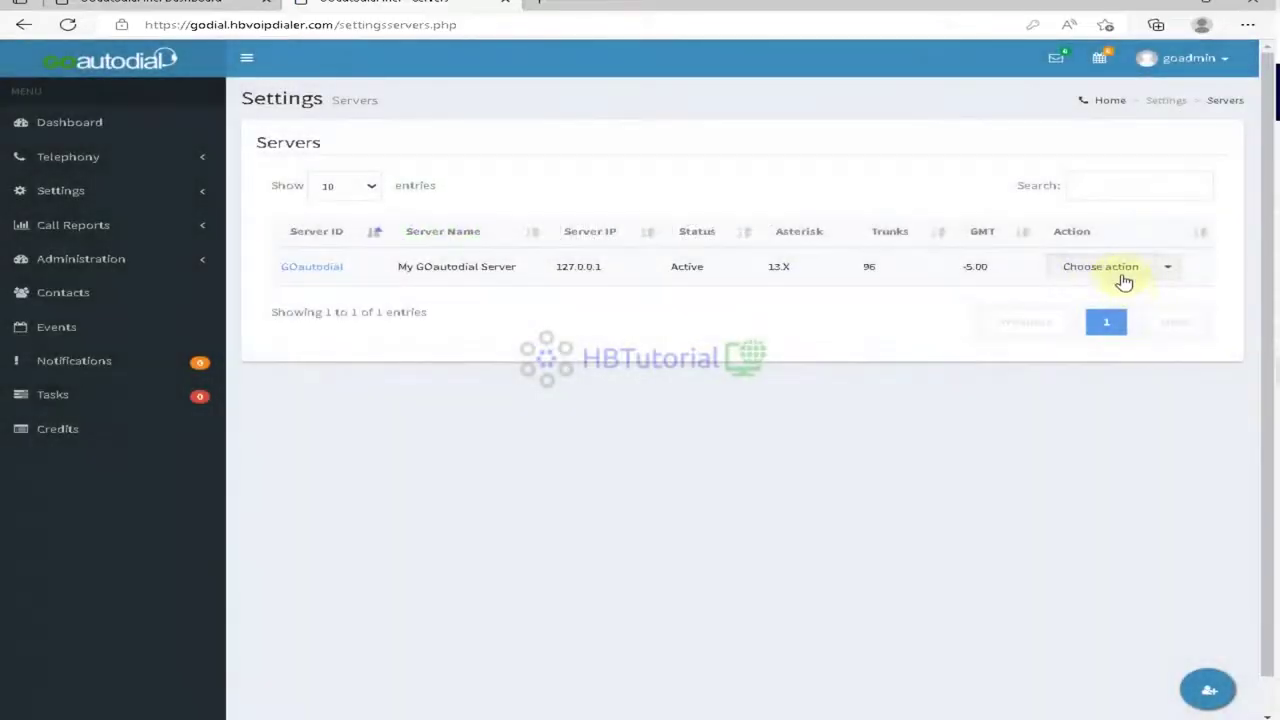
click(1118, 270)
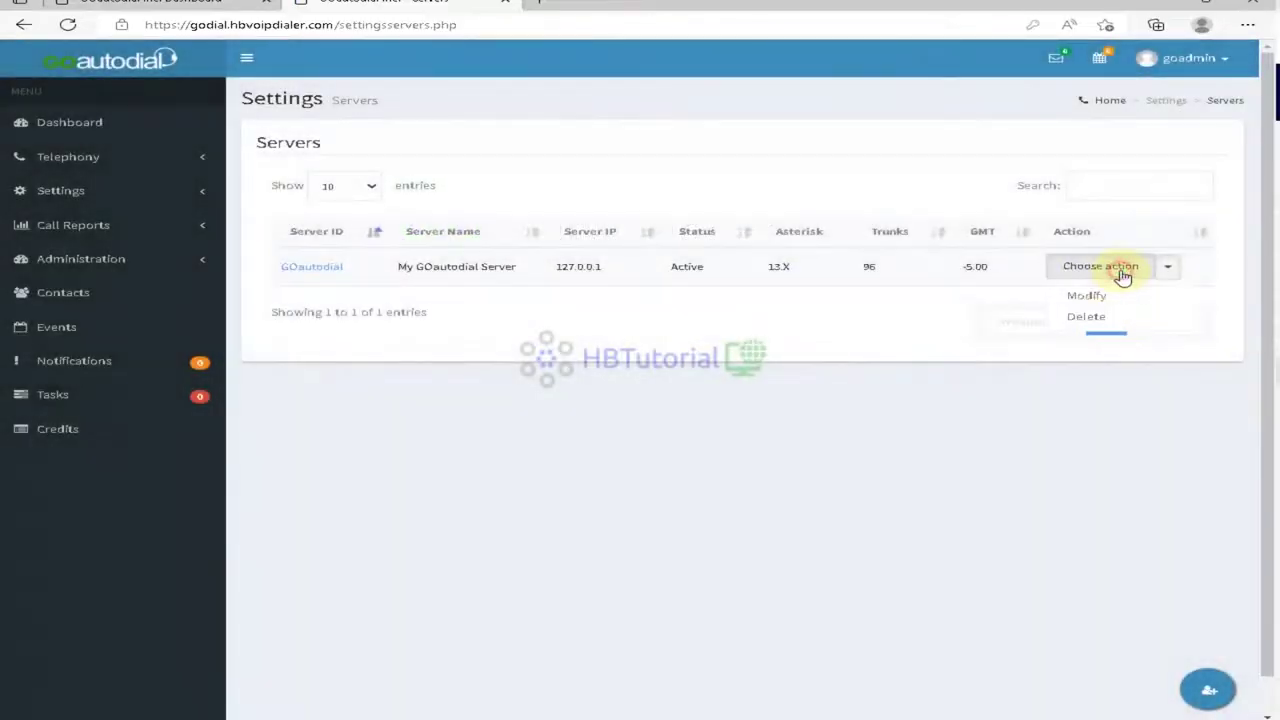
click(1090, 296)
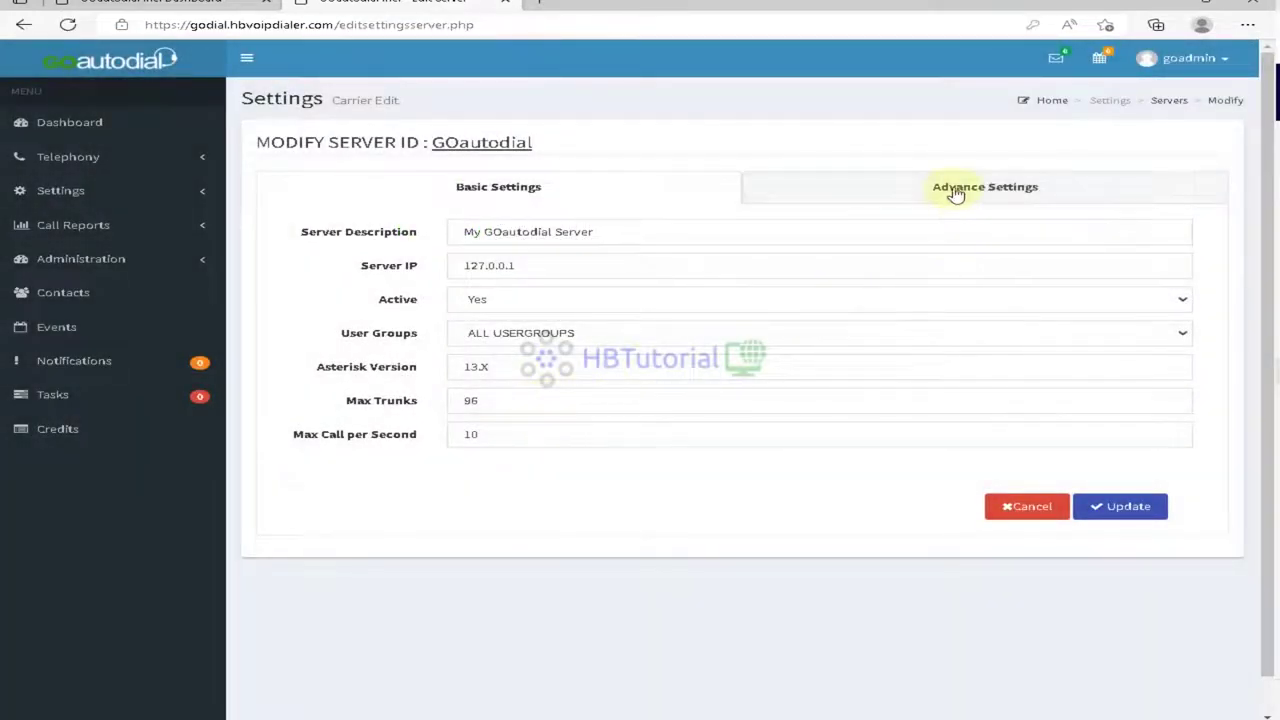
Step: Set Rebuild Conf Files and Rebuild Music On Hold to Yes and save the advanced settings
click(950, 187)
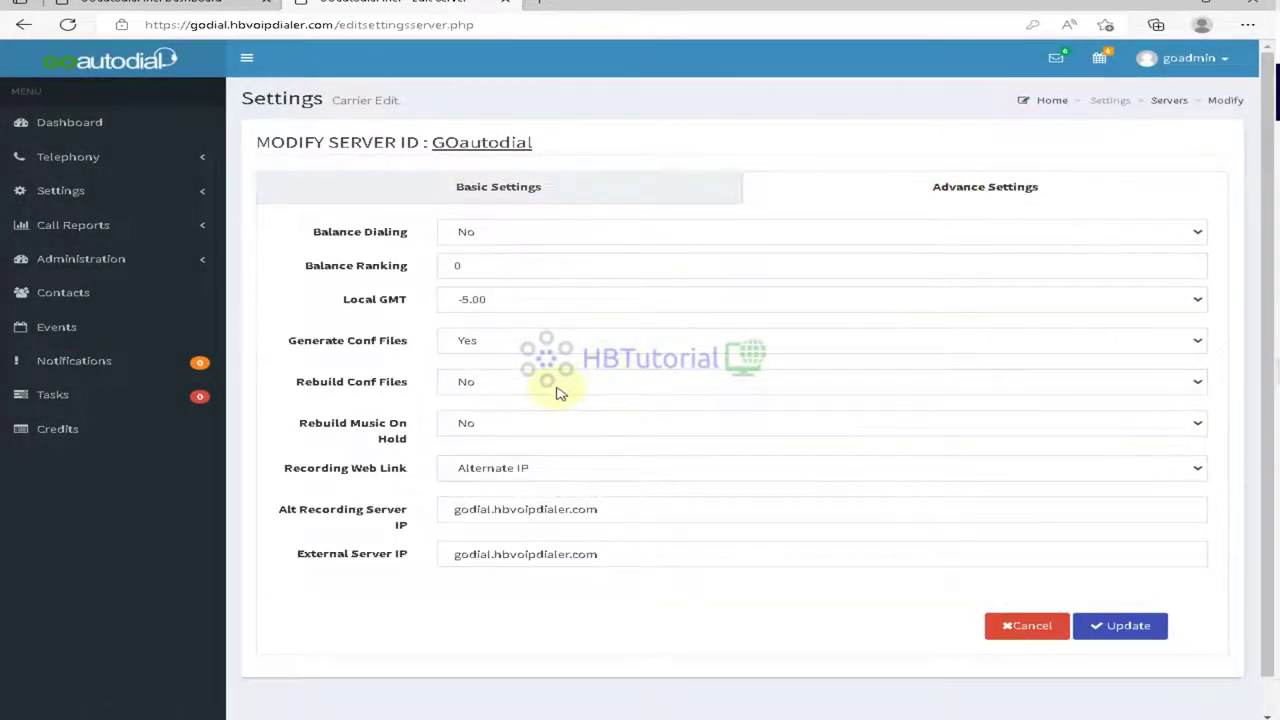
click(558, 388)
click(505, 420)
click(494, 425)
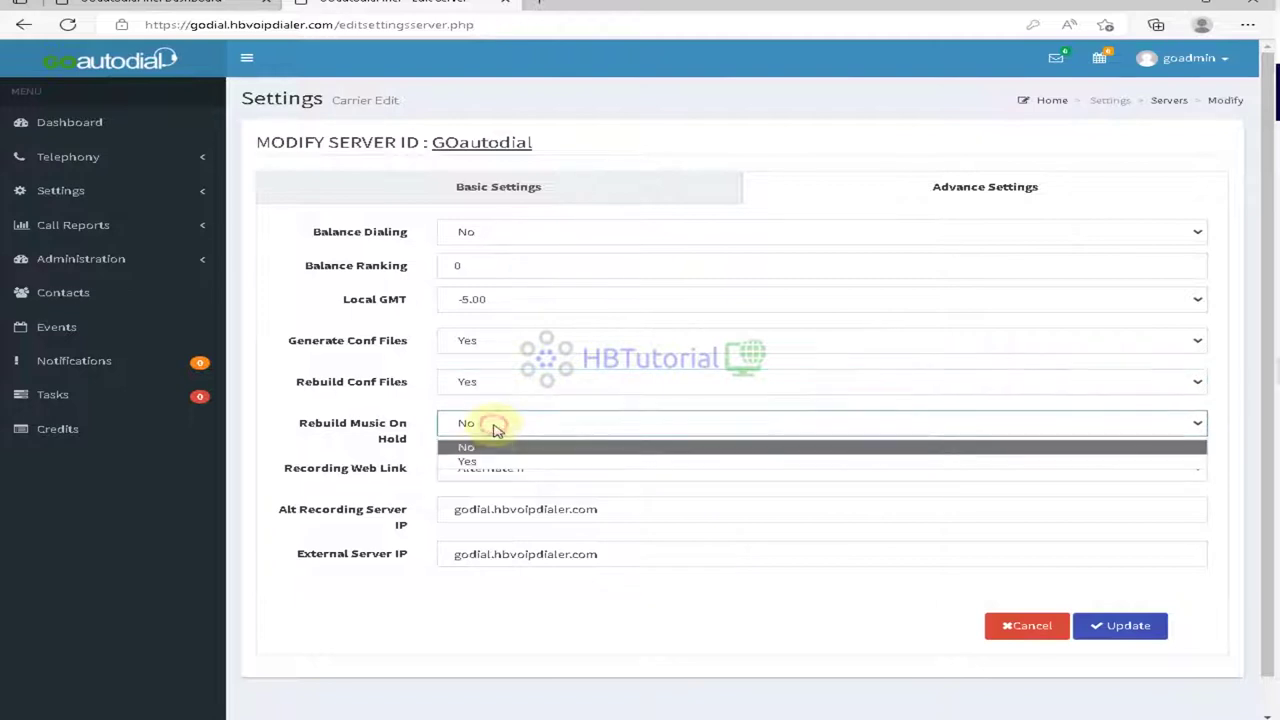
click(486, 454)
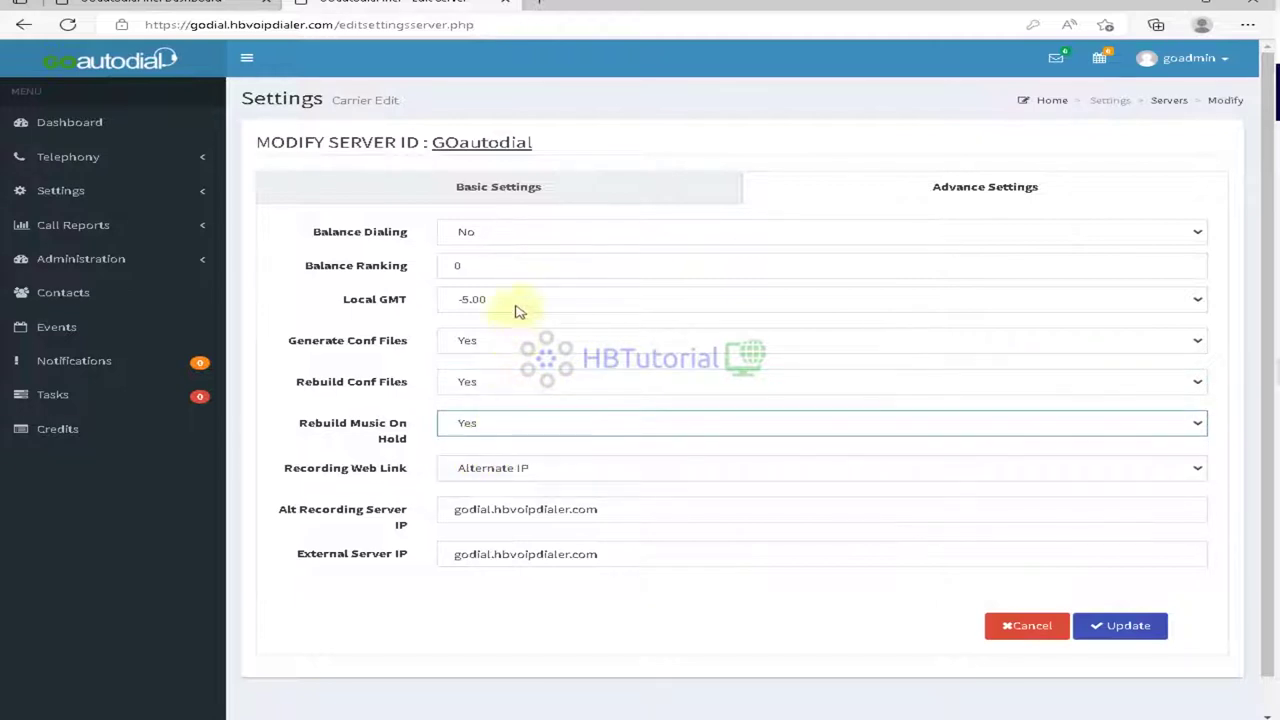
click(1093, 636)
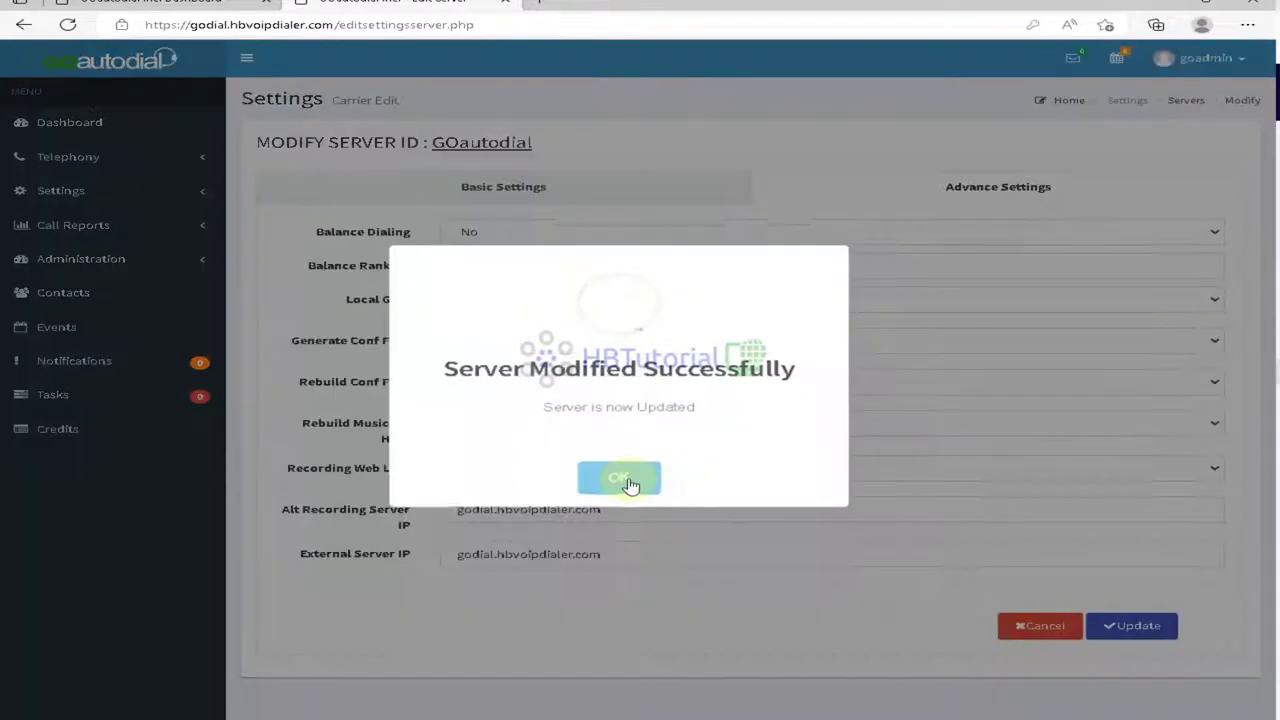
click(619, 482)
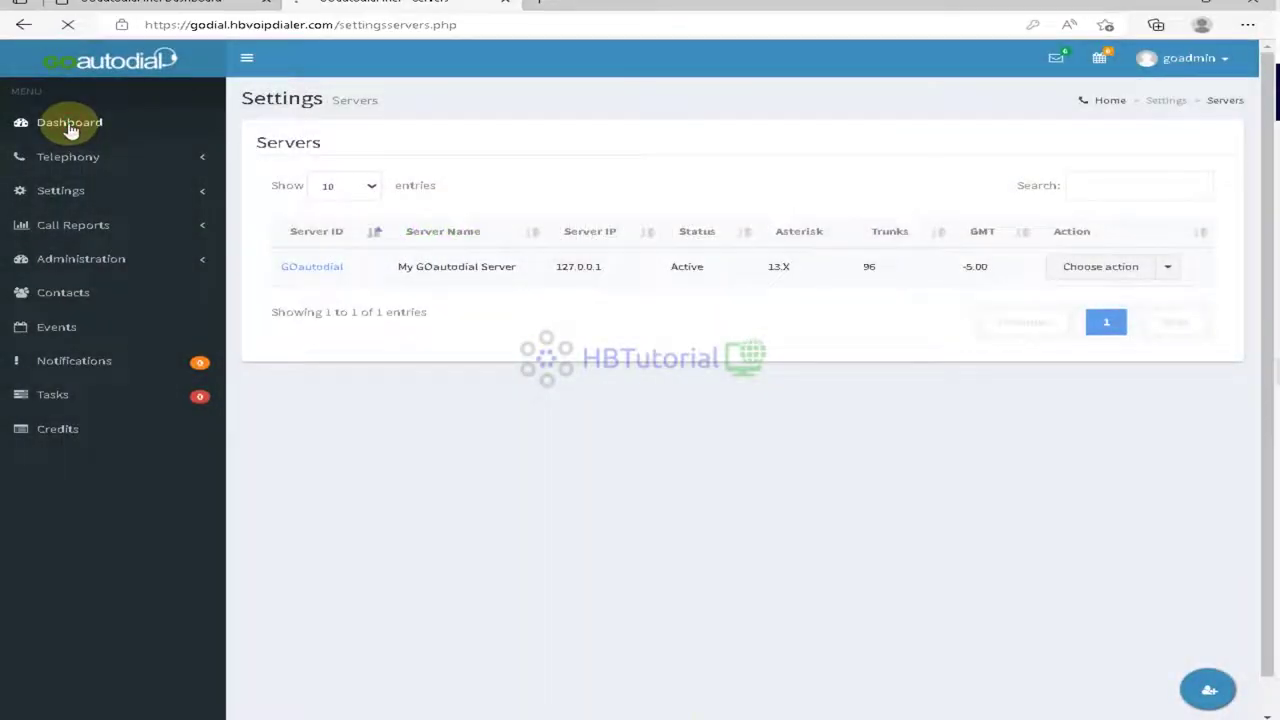
click(69, 127)
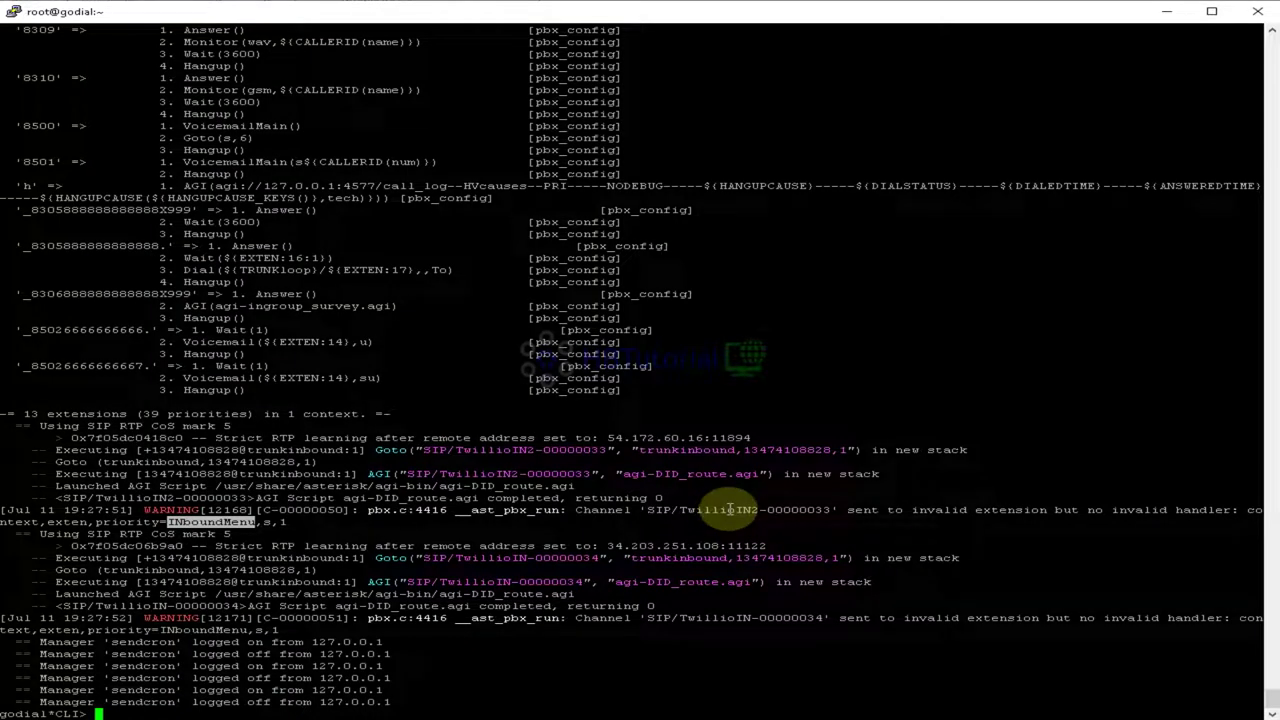
Step: Leave the Asterisk console, list screen sessions, and reconnect with 'asterisk -rvvv…'
click(640, 510)
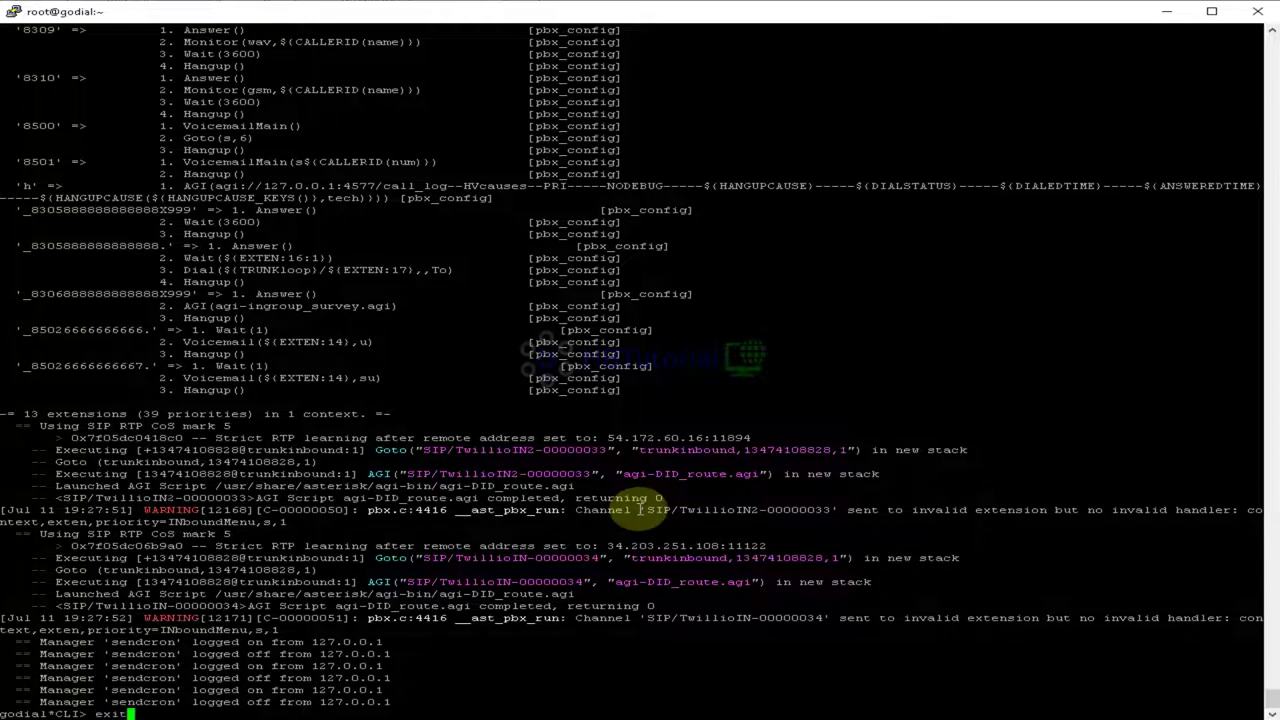
key(Return)
text(screen )
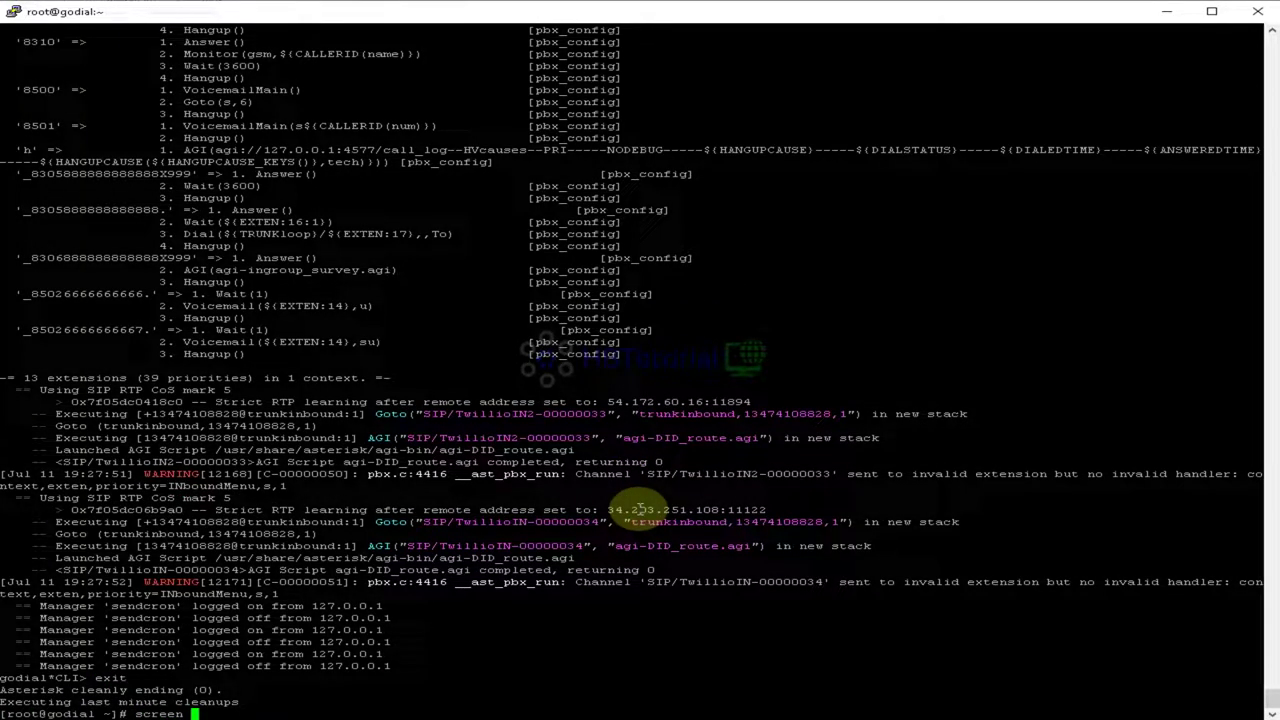
text(-ls)
key(Return)
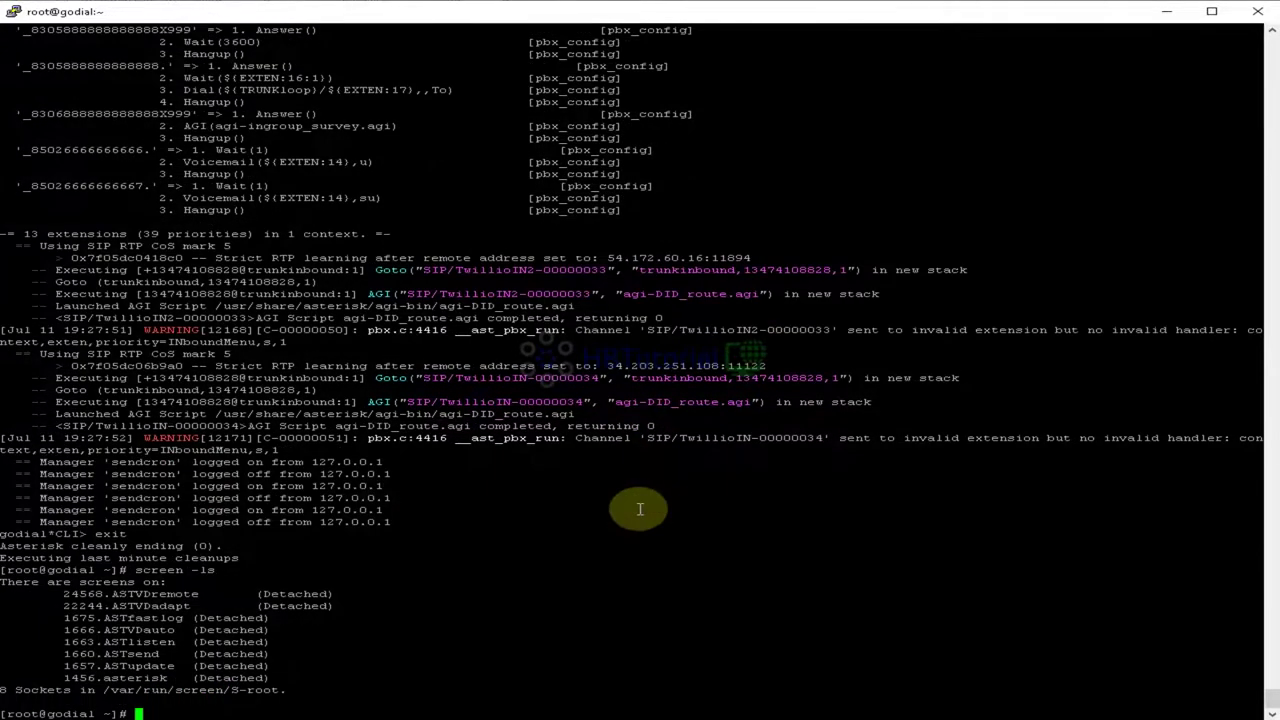
text(asterisk -rvvvvvvvvvvvvvvvvvvvv)
key(Return)
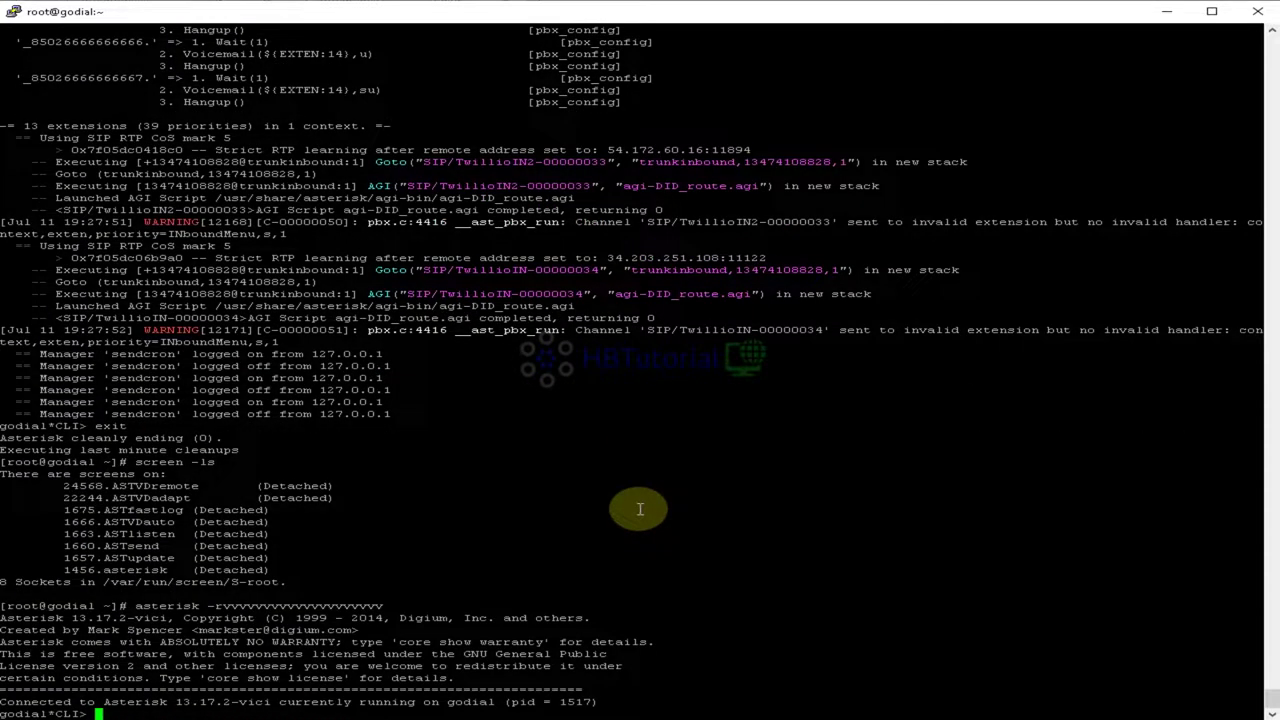
Step: Run 'dialplan reload', then 'dialplan show INboundMenu' with the pasted context name
text(dialplan reload)
key(Return)
text(dialplan show)
key(Tab)
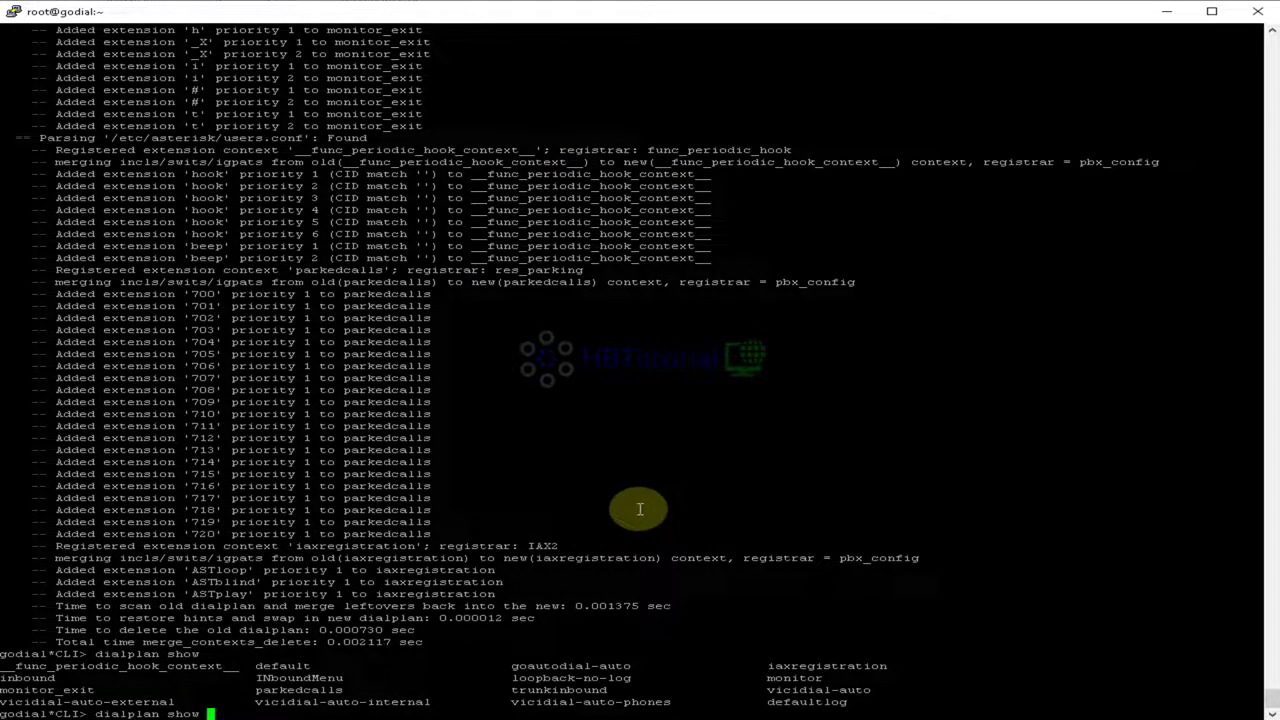
drag(343, 678, 257, 678)
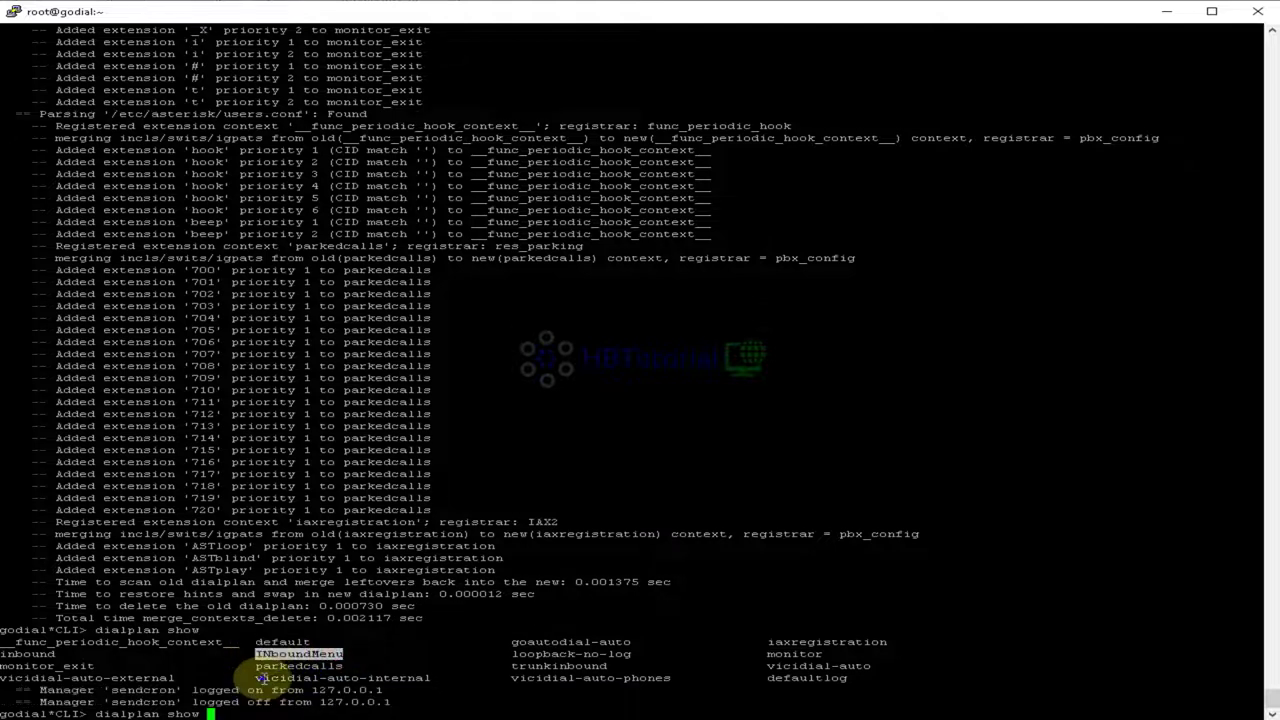
right_click(266, 679)
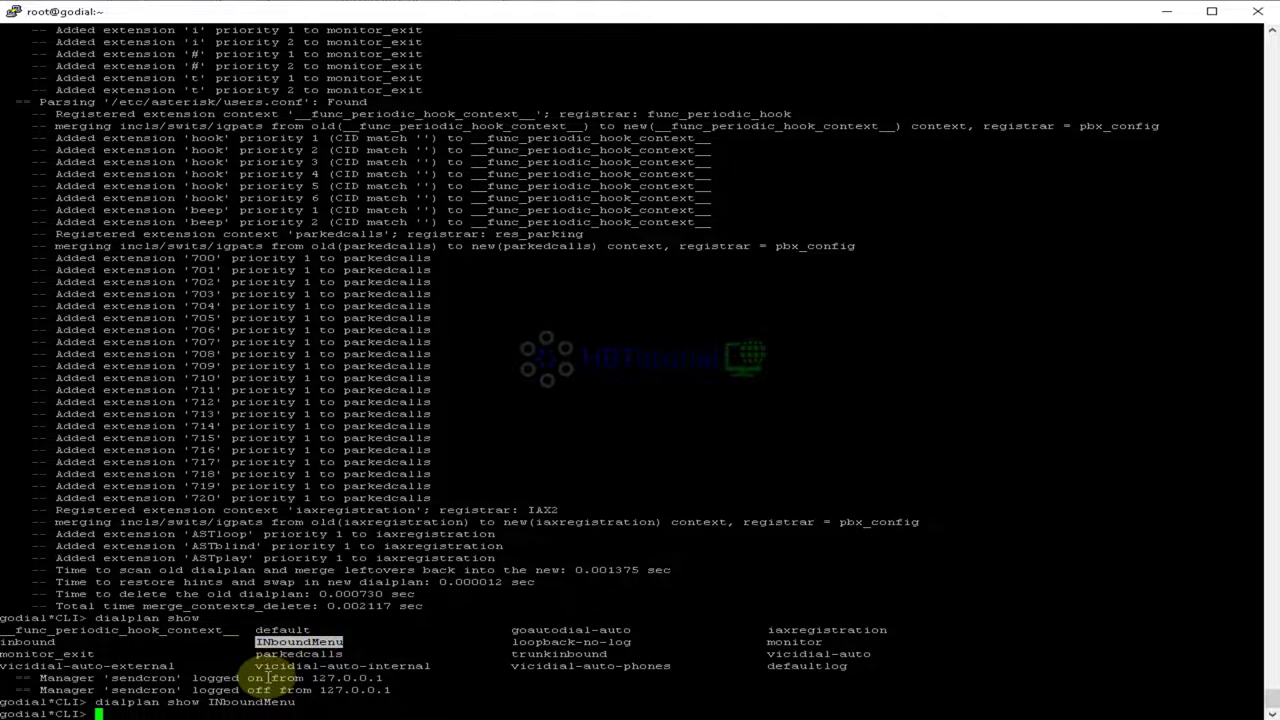
key(Return)
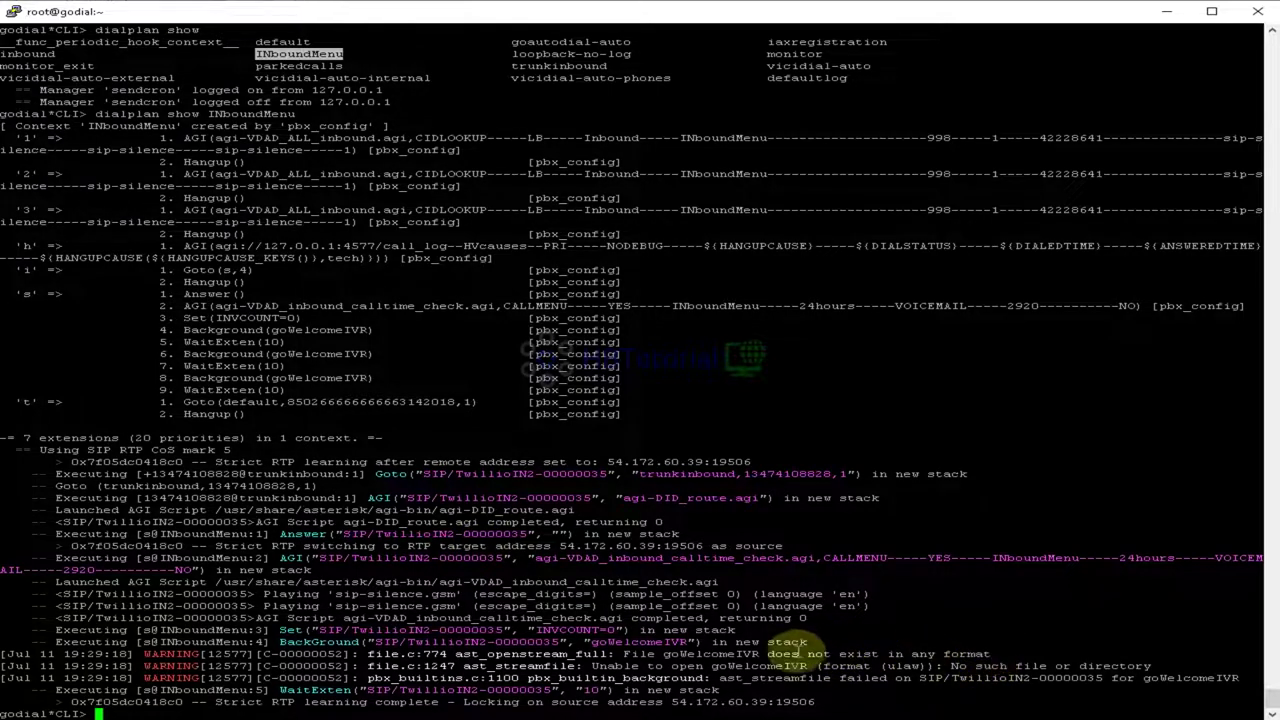
Step: Highlight the 'goWelcomeIVR does not exist' warning and the DTMF routing lines, then deselect
drag(624, 654, 998, 664)
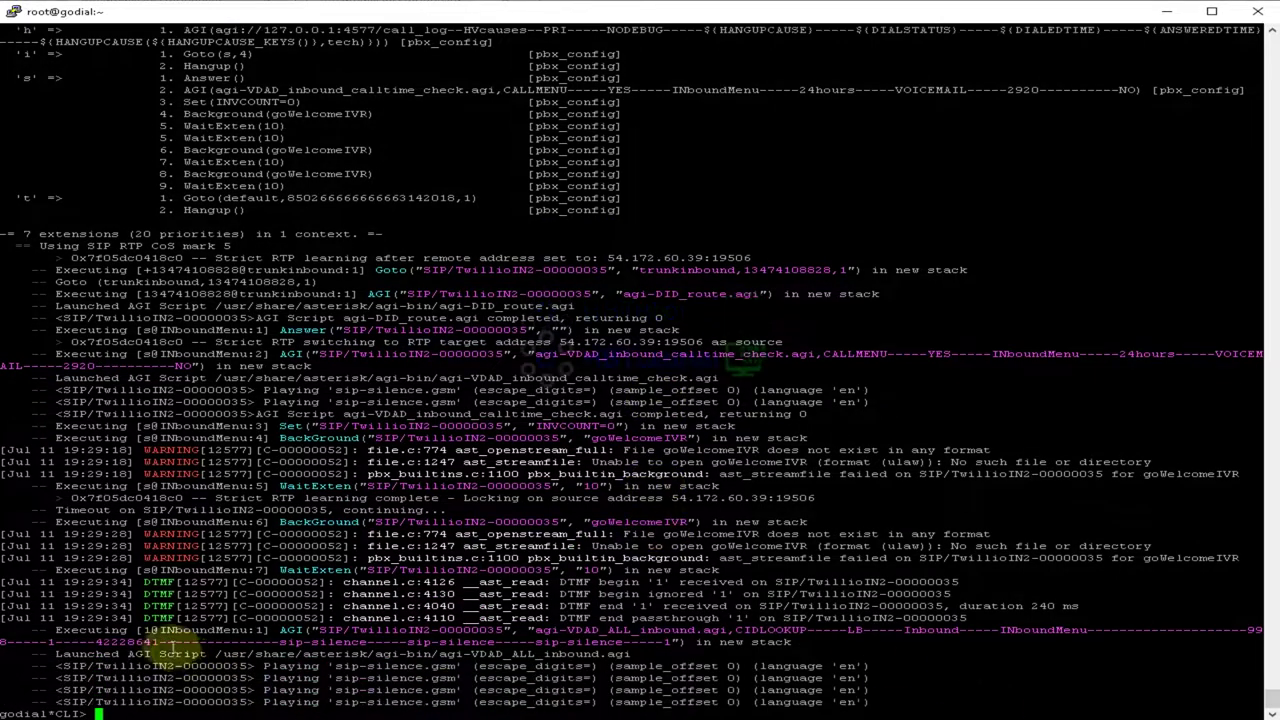
drag(157, 90, 735, 126)
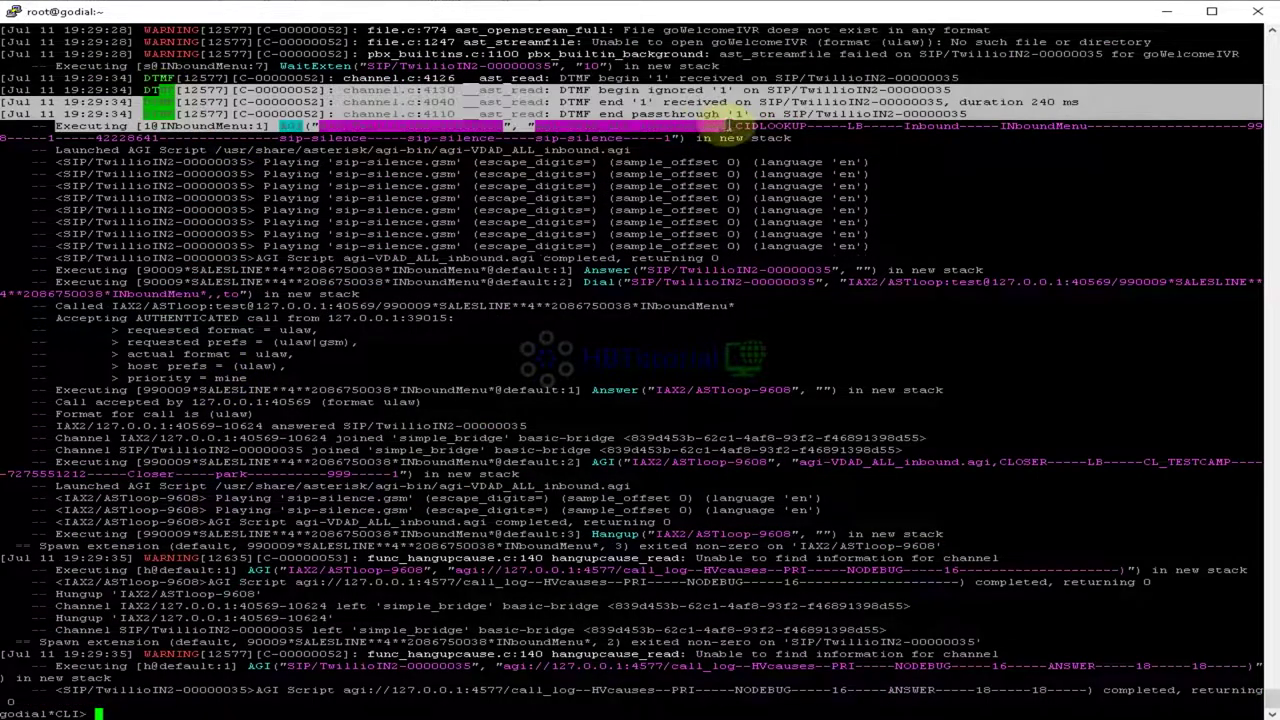
click(627, 463)
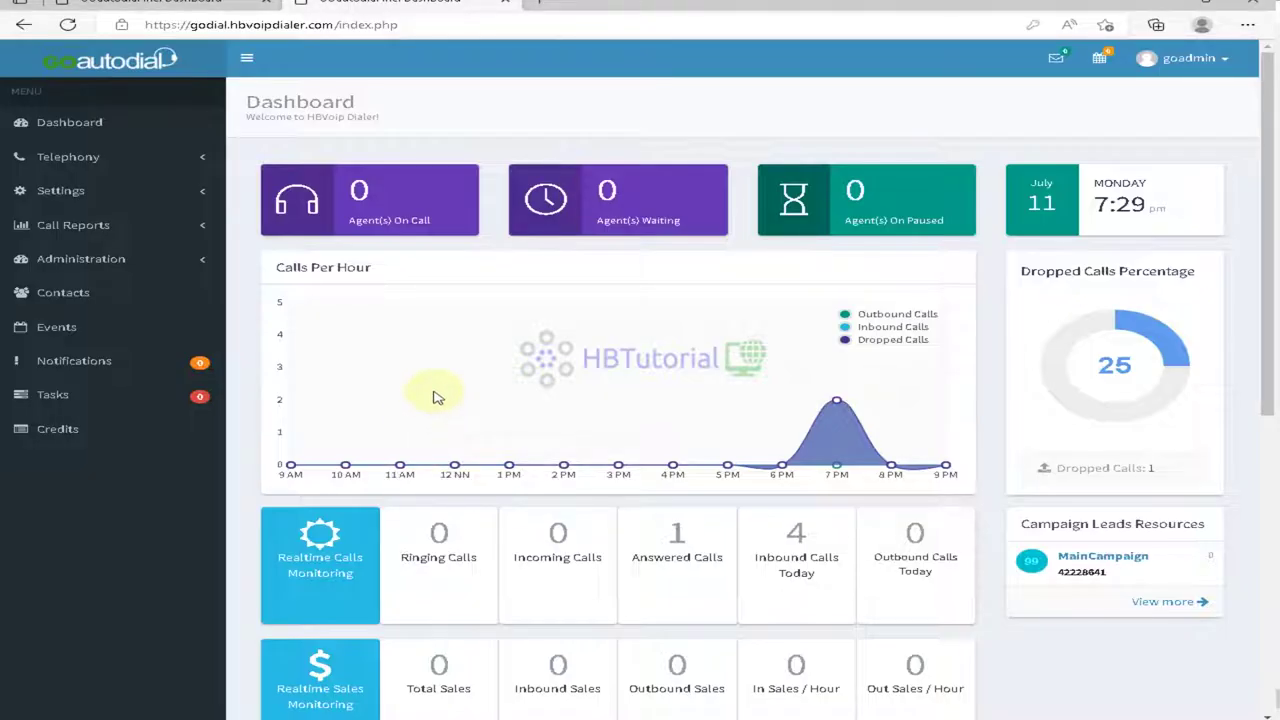
Step: Scroll the Dashboard down and back up to review the inbound and dropped-call statistics
scroll(536, 390, down, 1)
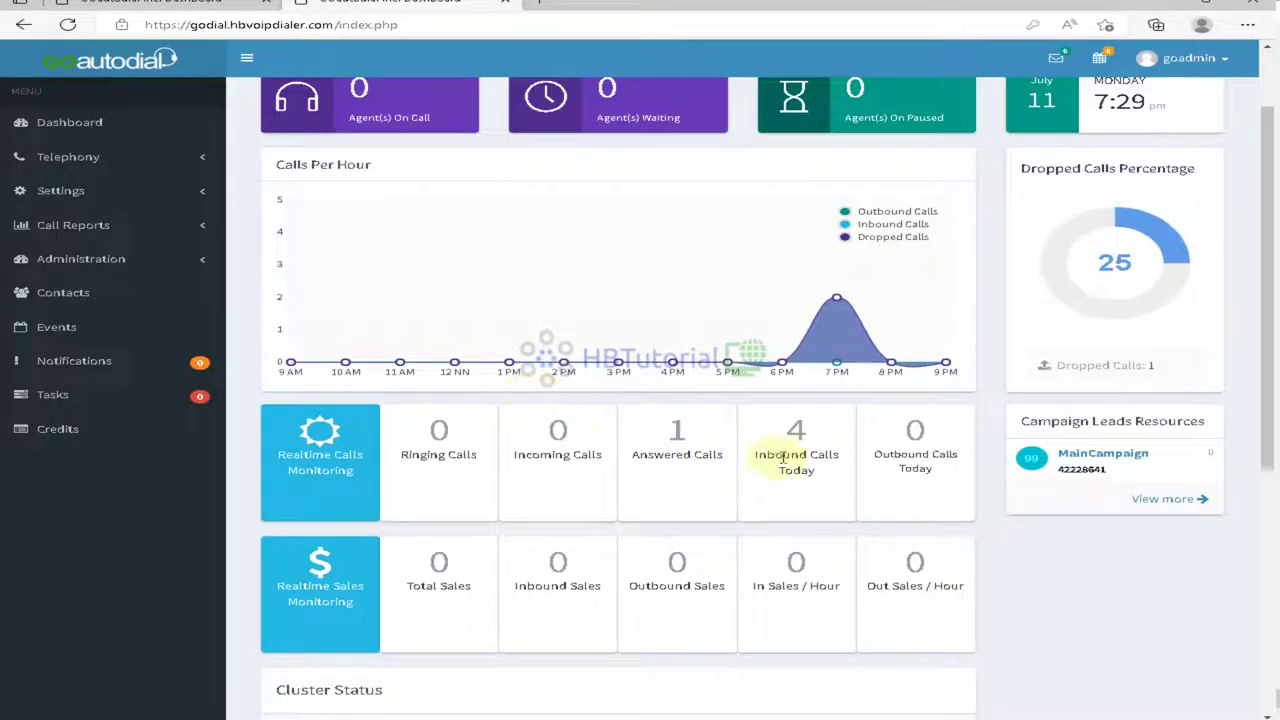
scroll(779, 453, up, 1)
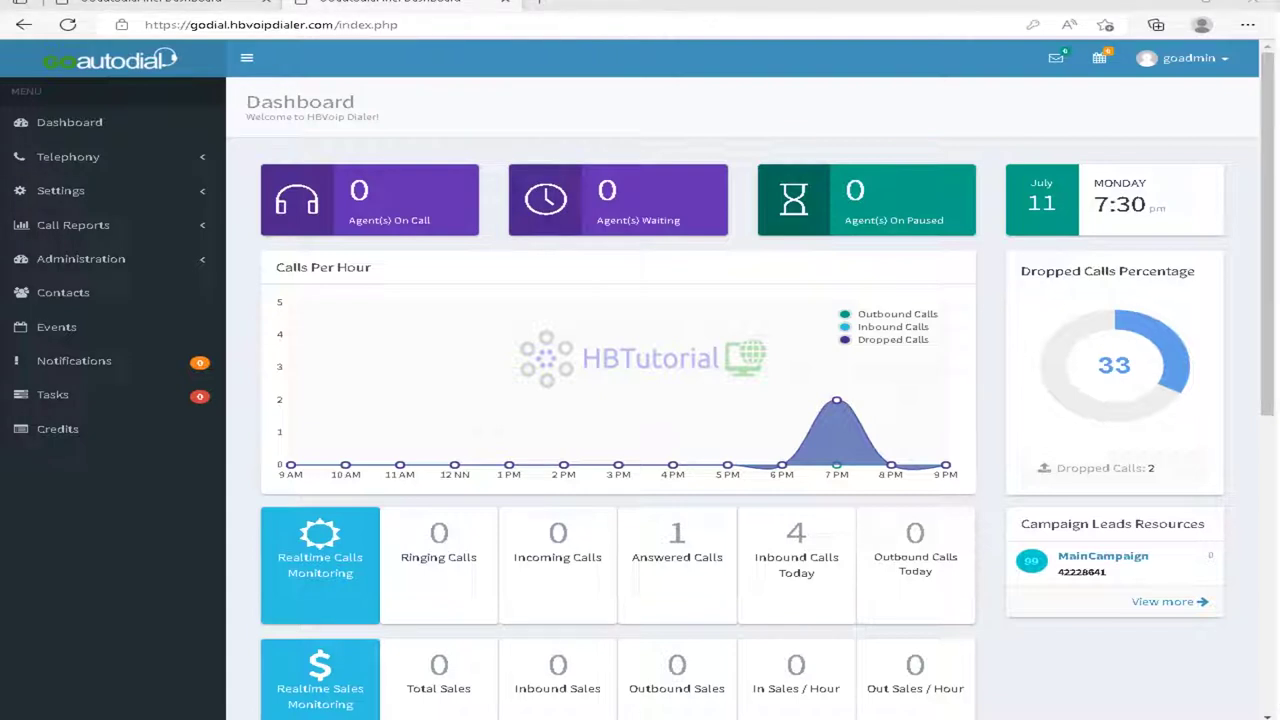
Step: Back in PuTTY, exit the Asterisk console to the shell
key(alt+Tab)
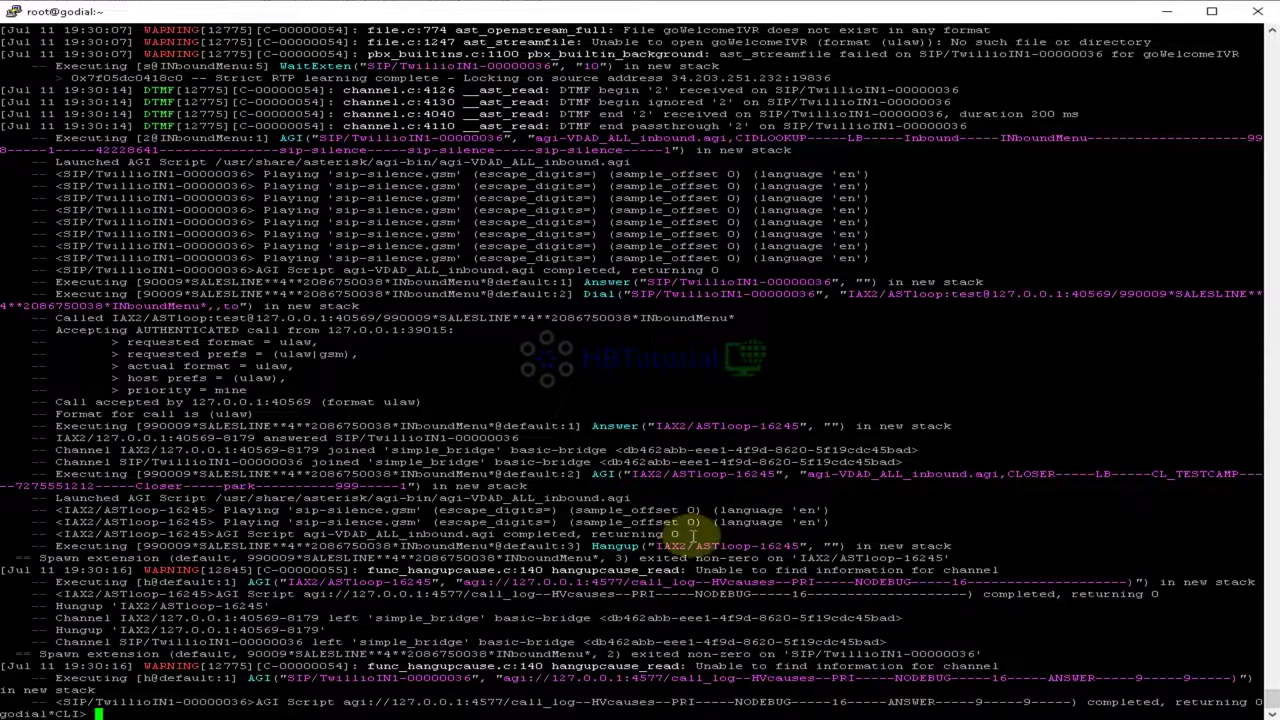
text(exit)
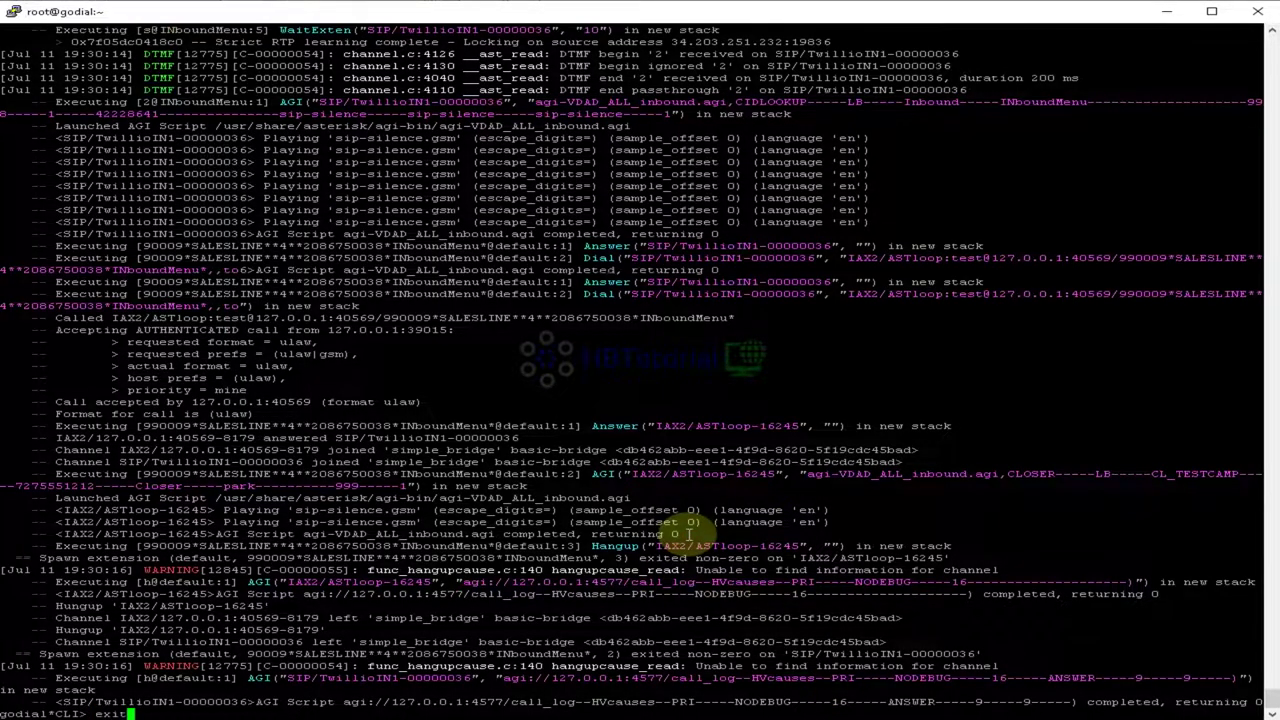
key(Return)
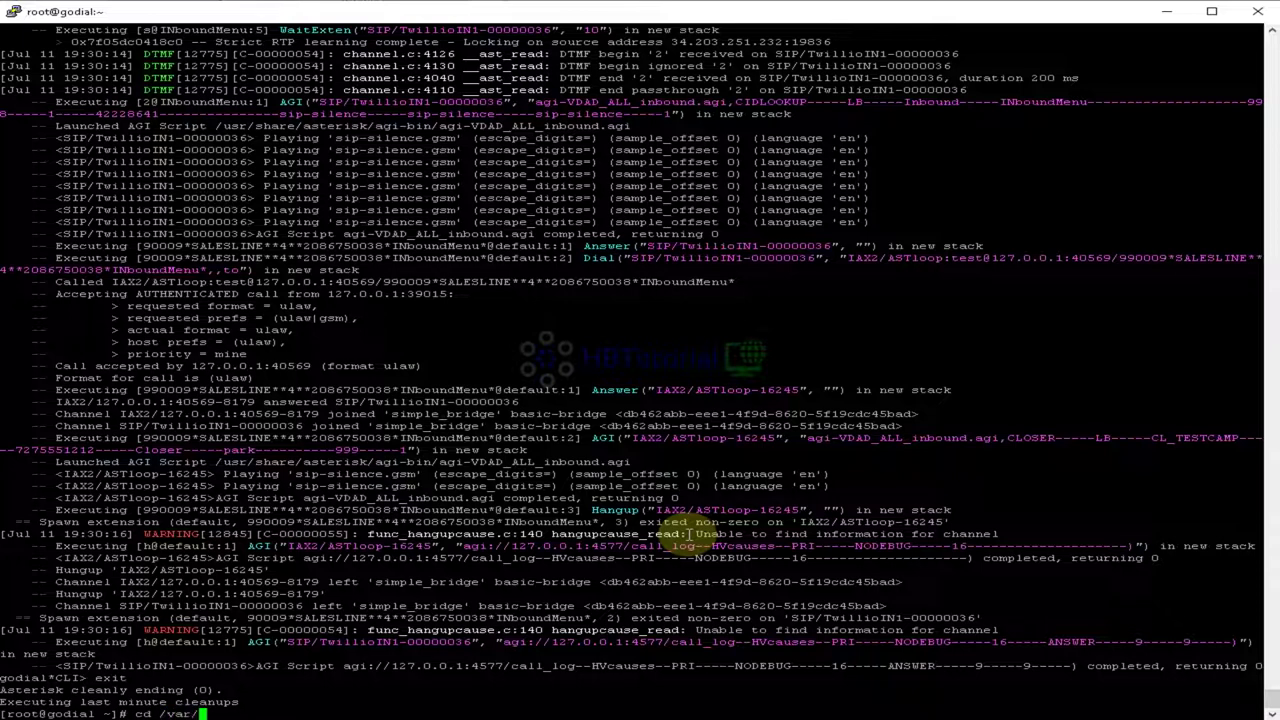
Step: Run '/usr/share/astguiclient/ADMIN_audio_store_sync.pl --upload --debugX' to sync the sound files
text(cd /var/spo)
key(Tab)
key(Tab)
key(Tab)
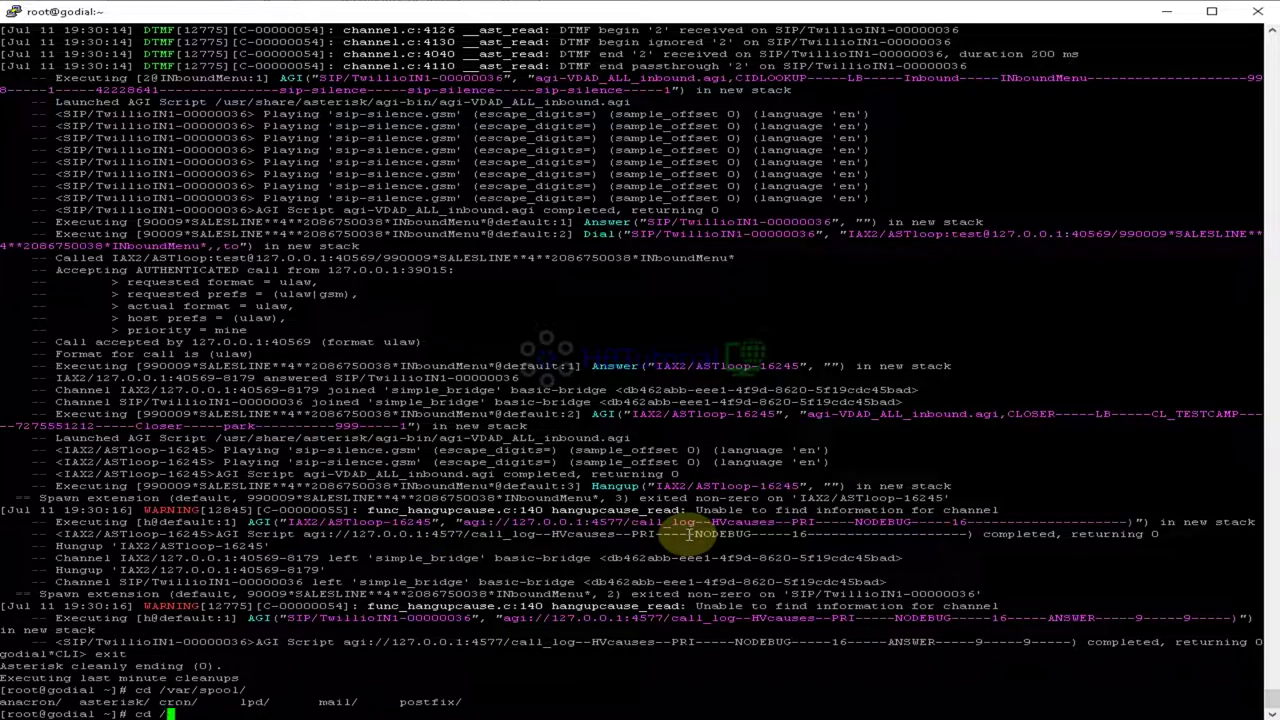
text(etc/)
key(BackSpace)
key(BackSpace)
key(BackSpace)
key(BackSpace)
key(BackSpace)
key(BackSpace)
key(BackSpace)
key(BackSpace)
key(BackSpace)
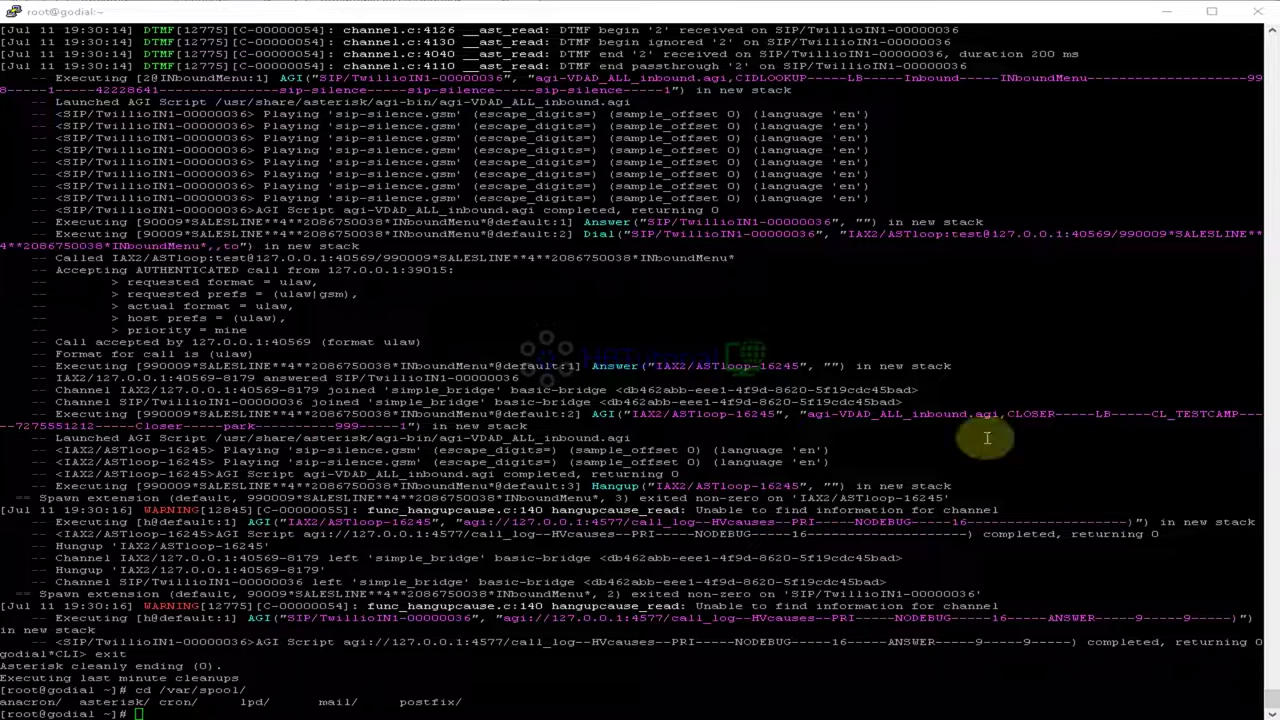
right_click(692, 457)
key(Return)
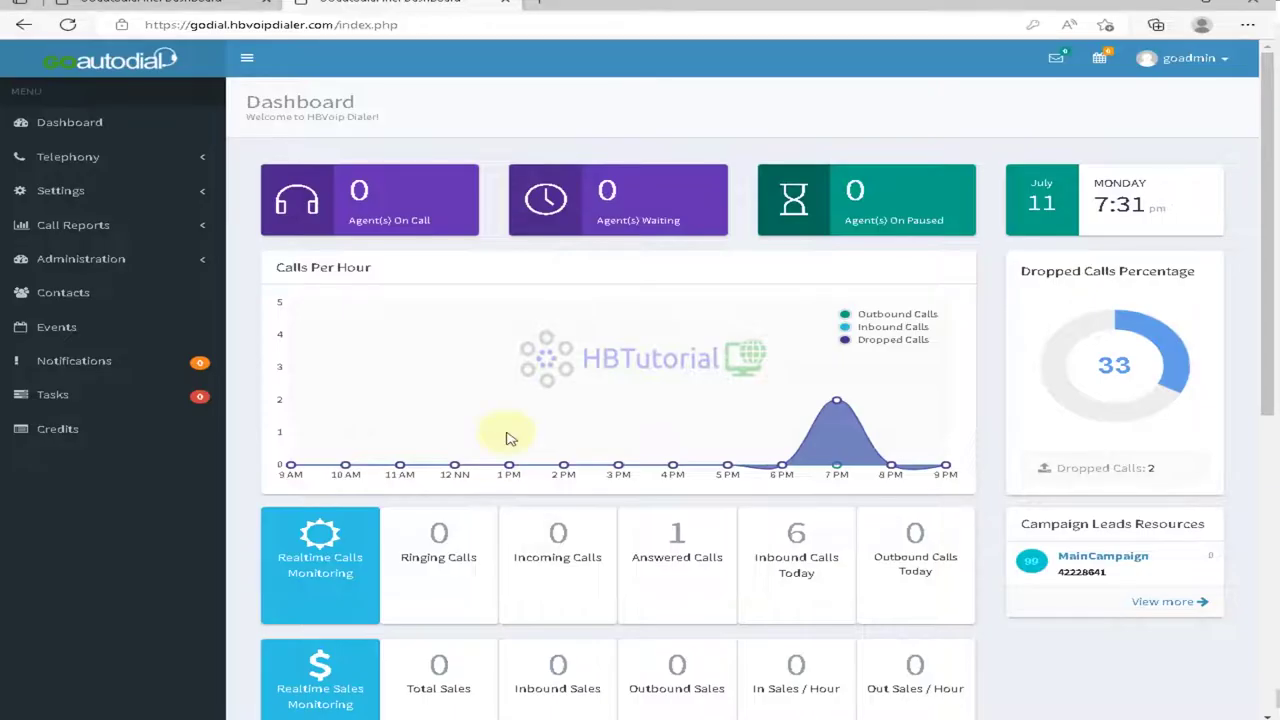
Step: Open Telephony > Audio Files, check the Music On-Hold and Voice Files tabs and the voice file's actions
click(98, 194)
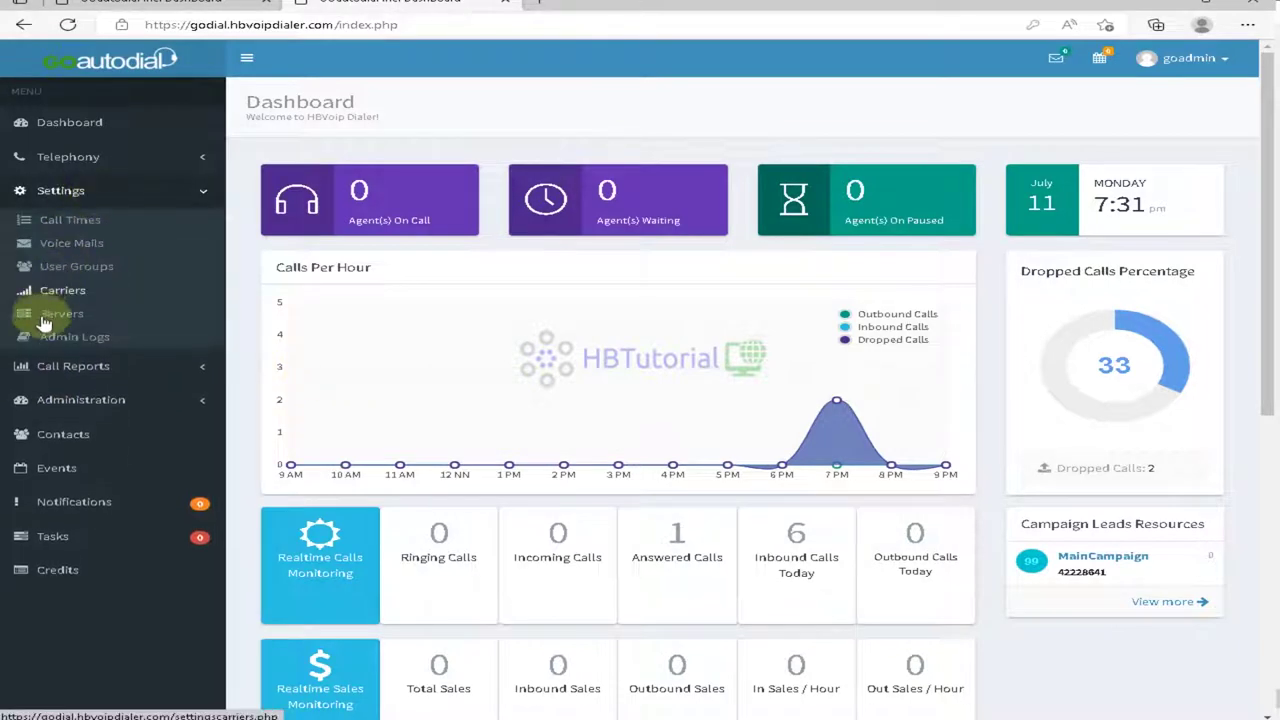
click(82, 160)
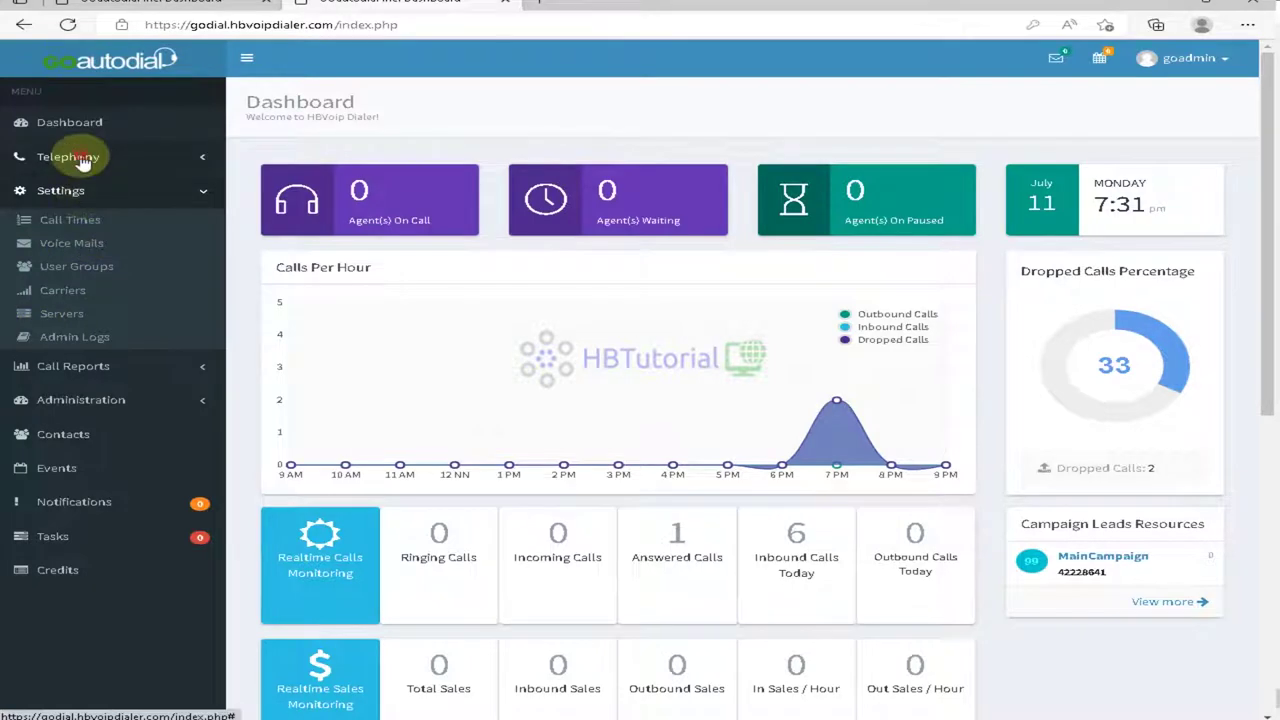
click(66, 334)
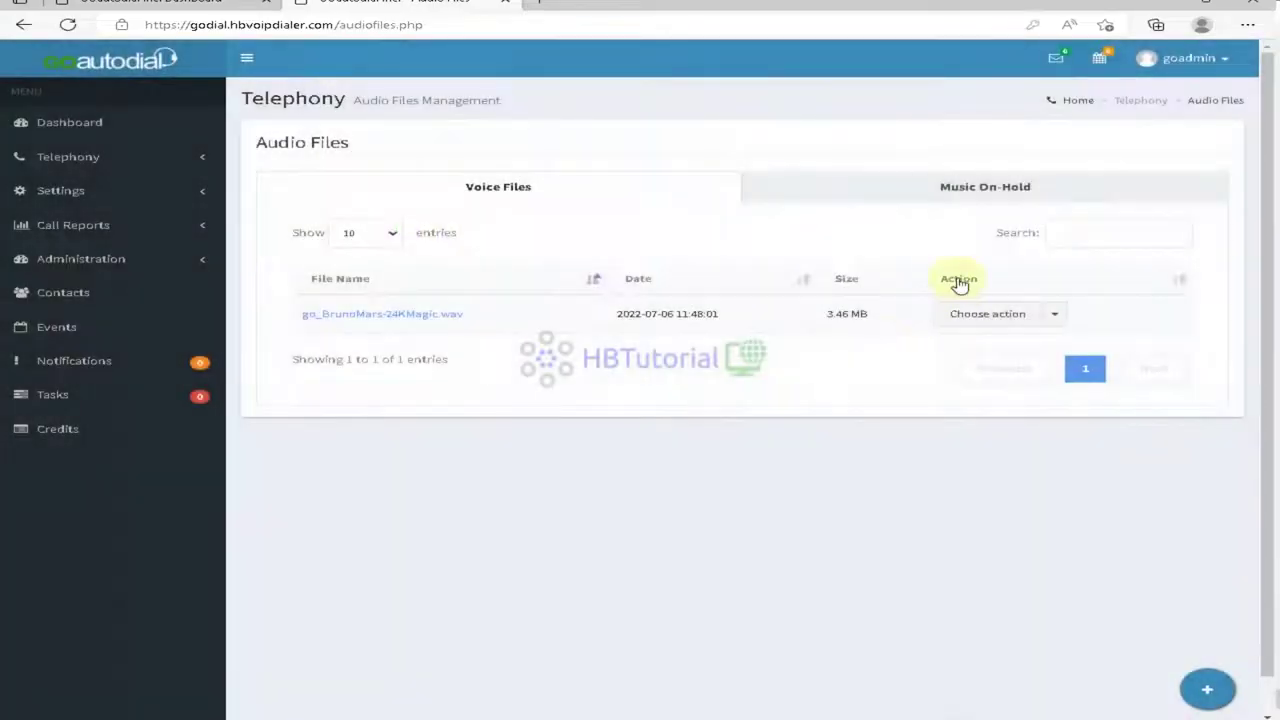
click(962, 188)
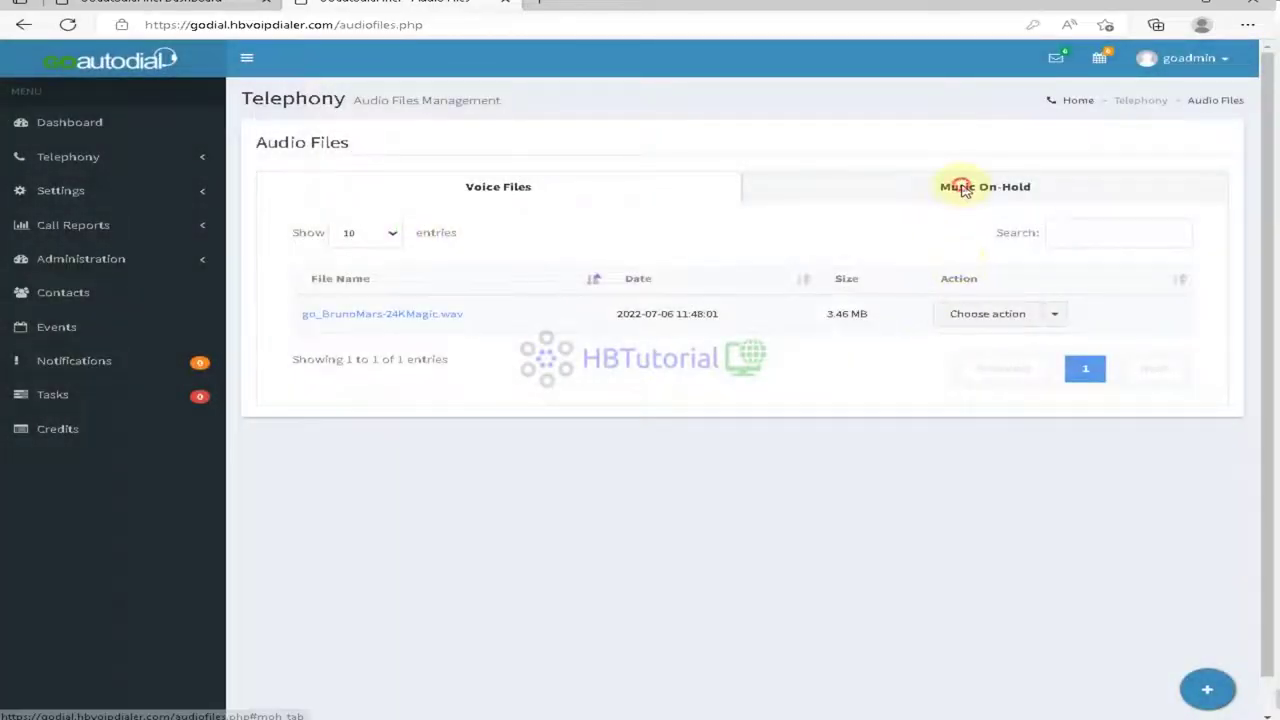
click(455, 192)
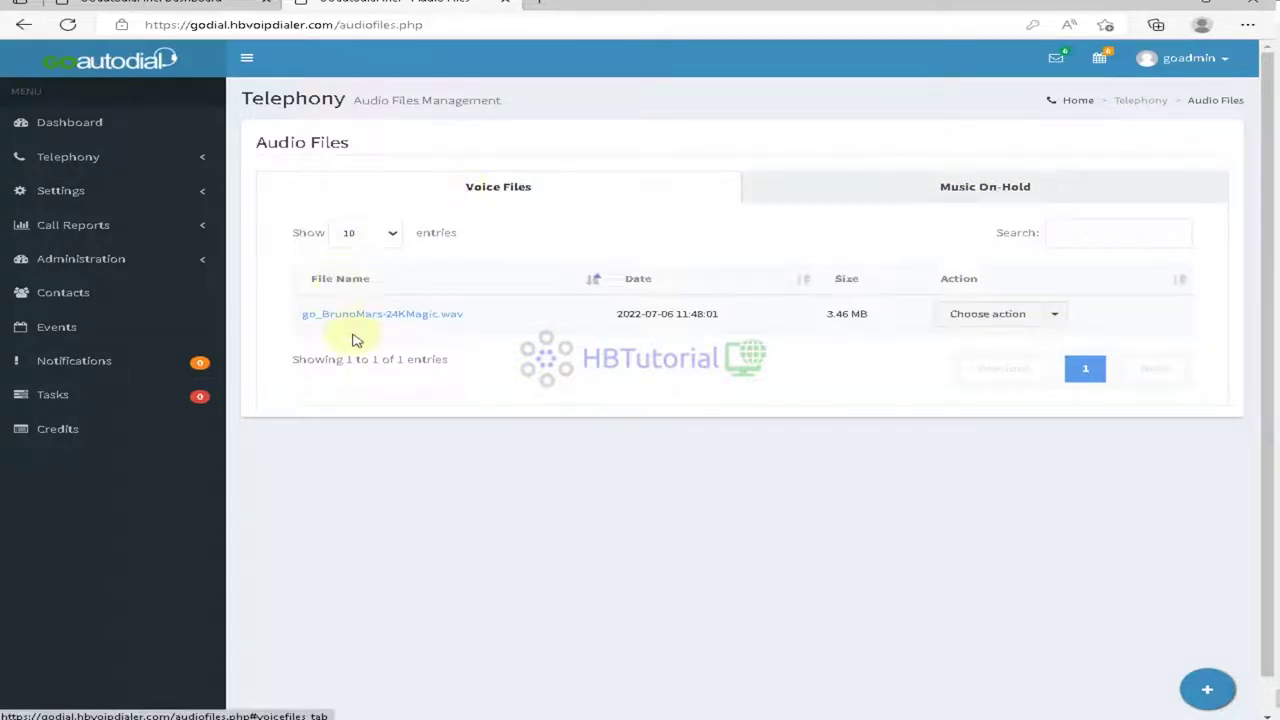
click(1030, 312)
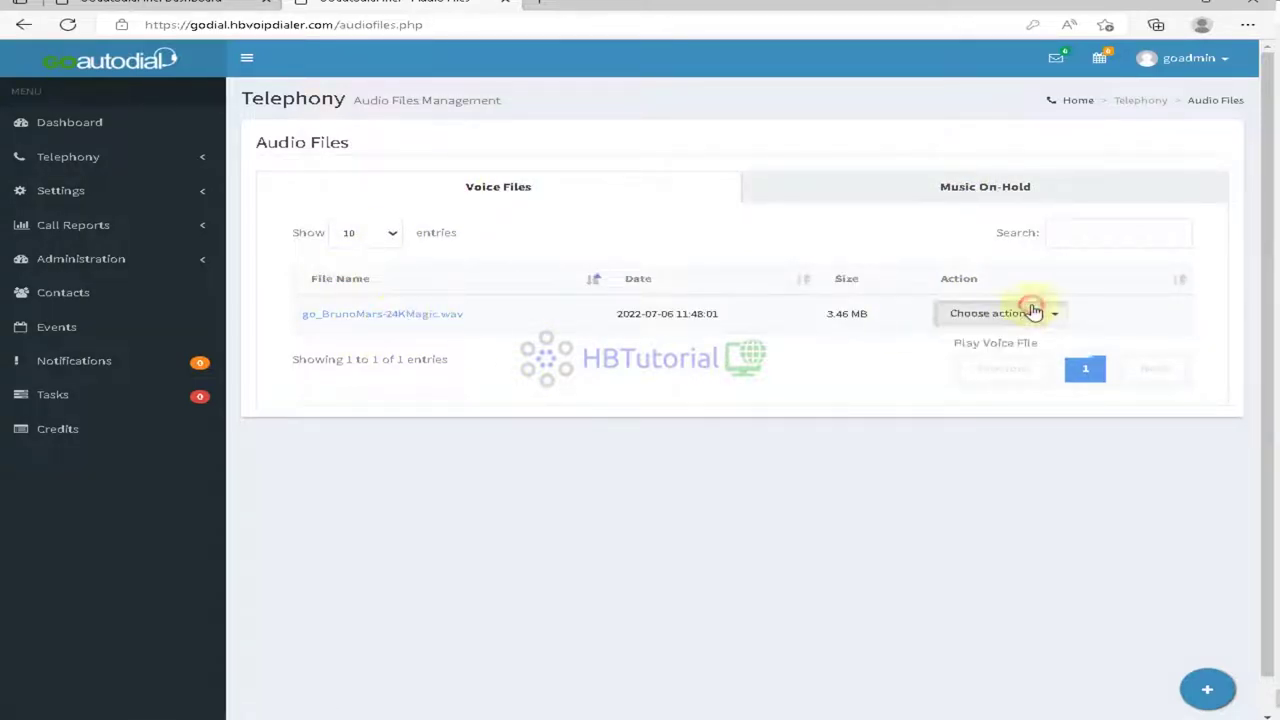
click(712, 449)
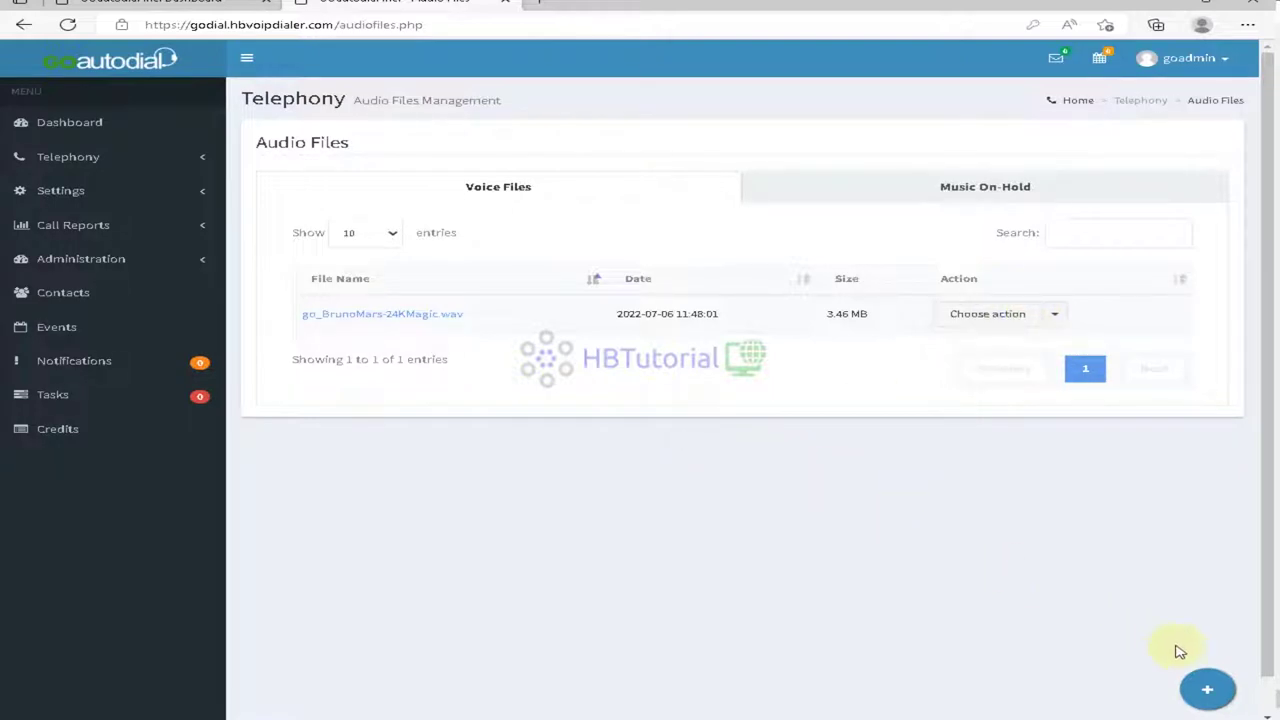
mouse_move(1200, 688)
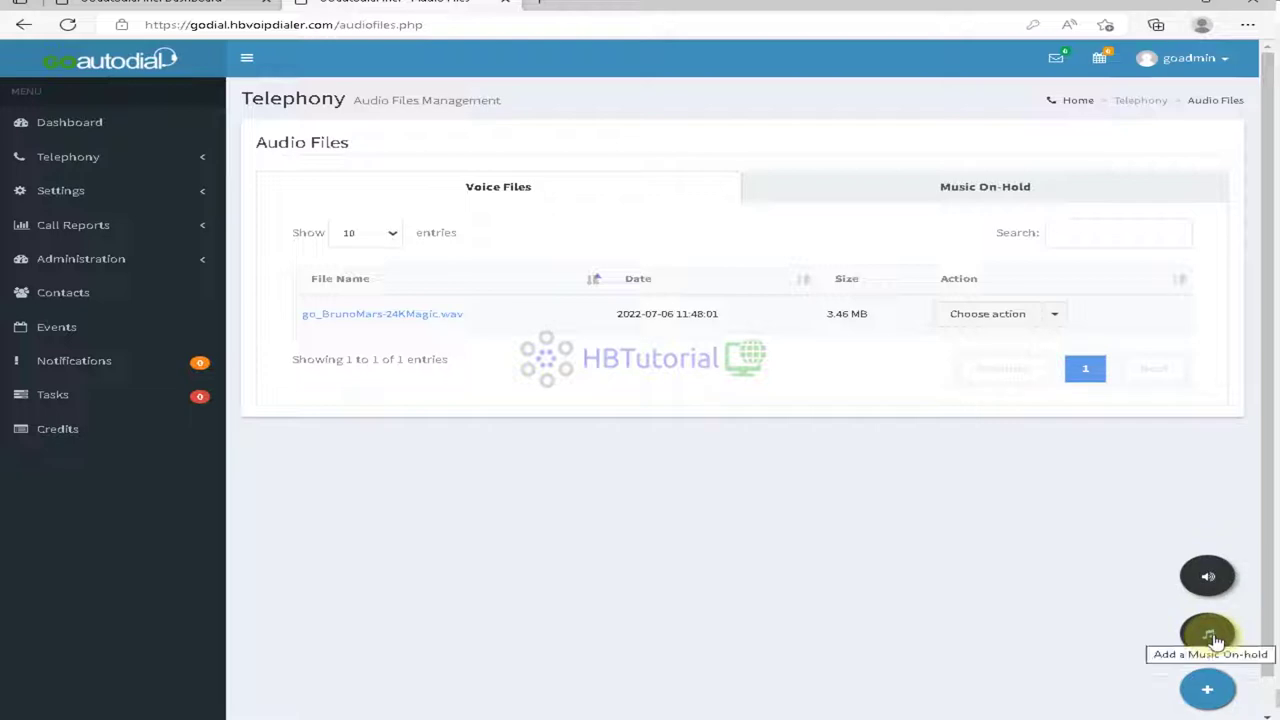
Step: Open and close the voice-file upload and new music-on-hold wizards
click(1205, 576)
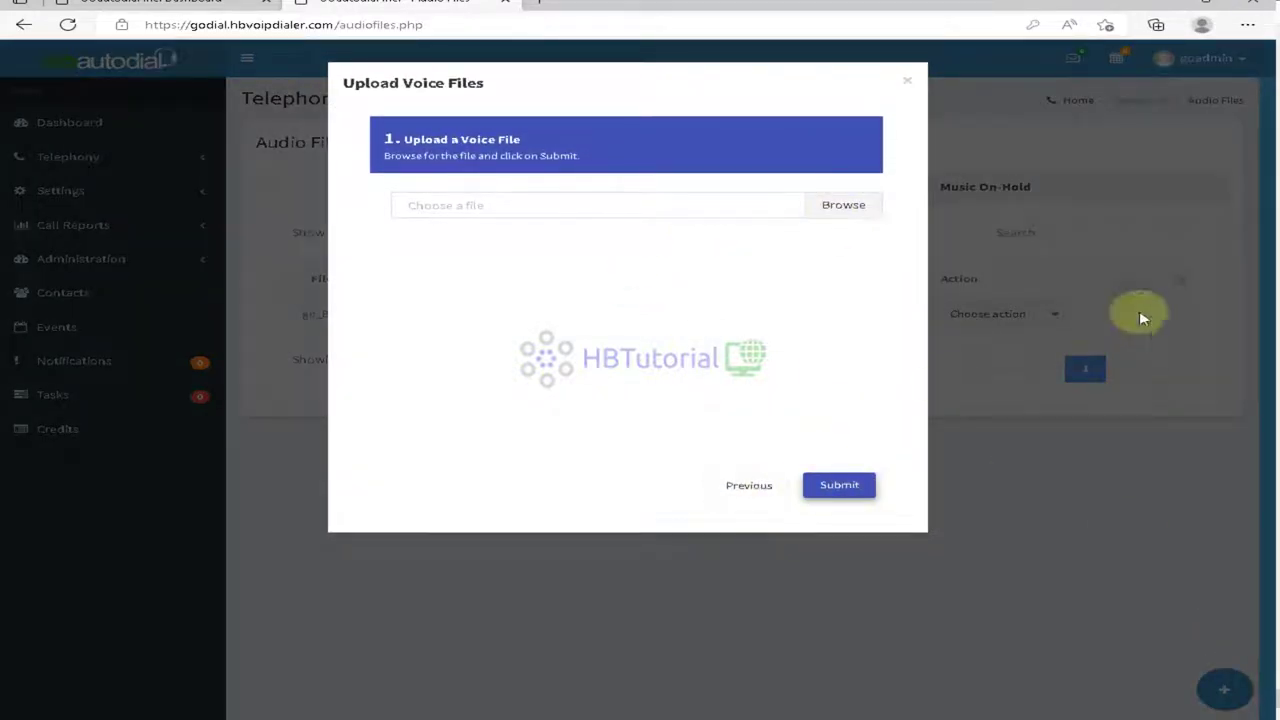
click(905, 84)
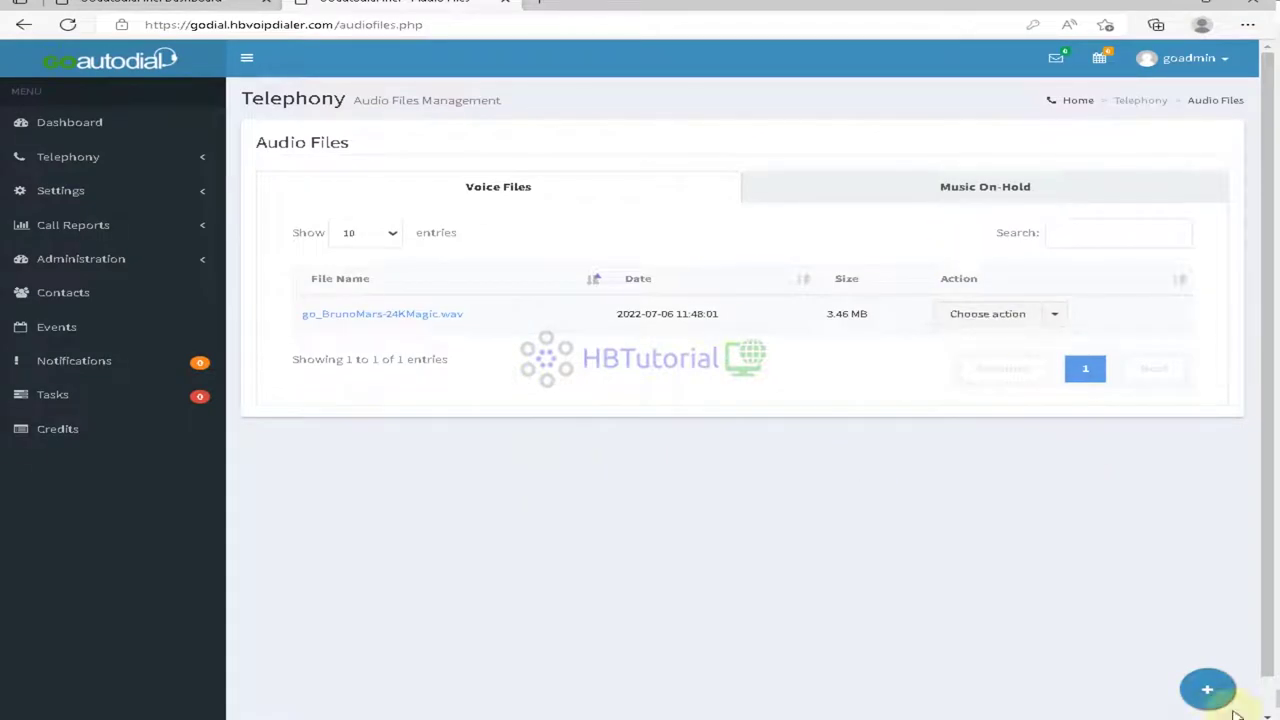
mouse_move(1207, 686)
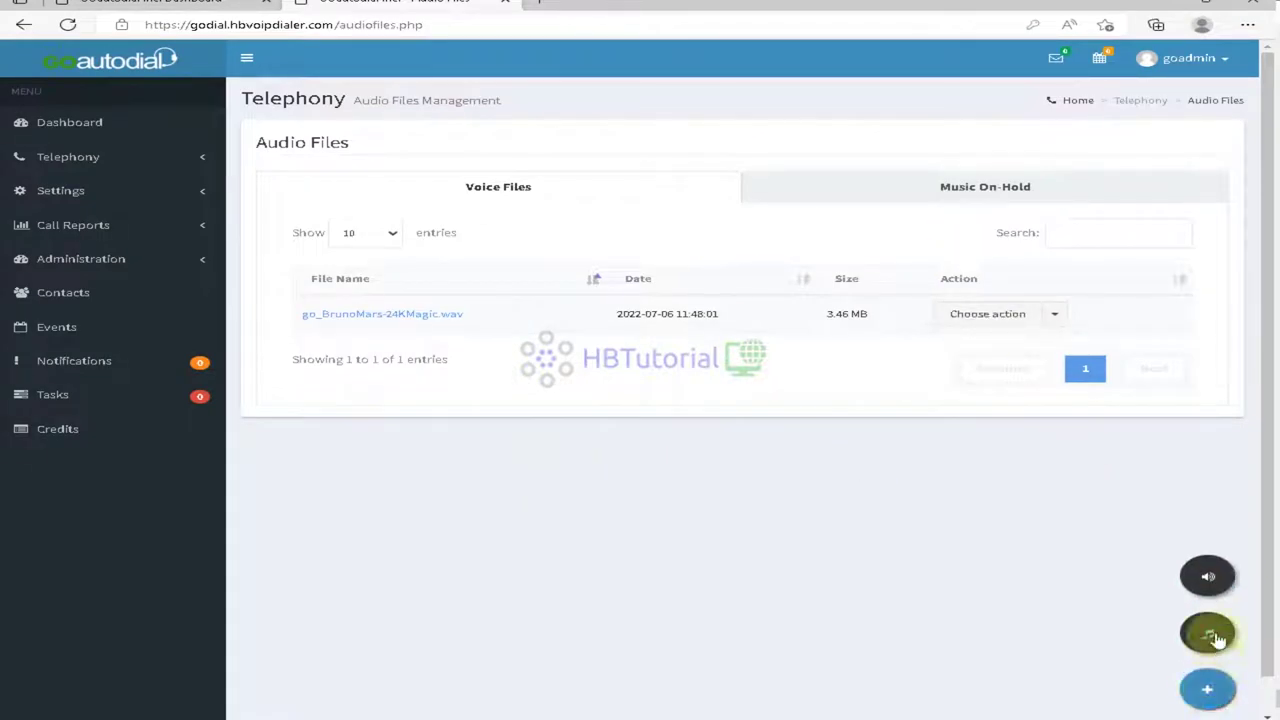
click(1210, 635)
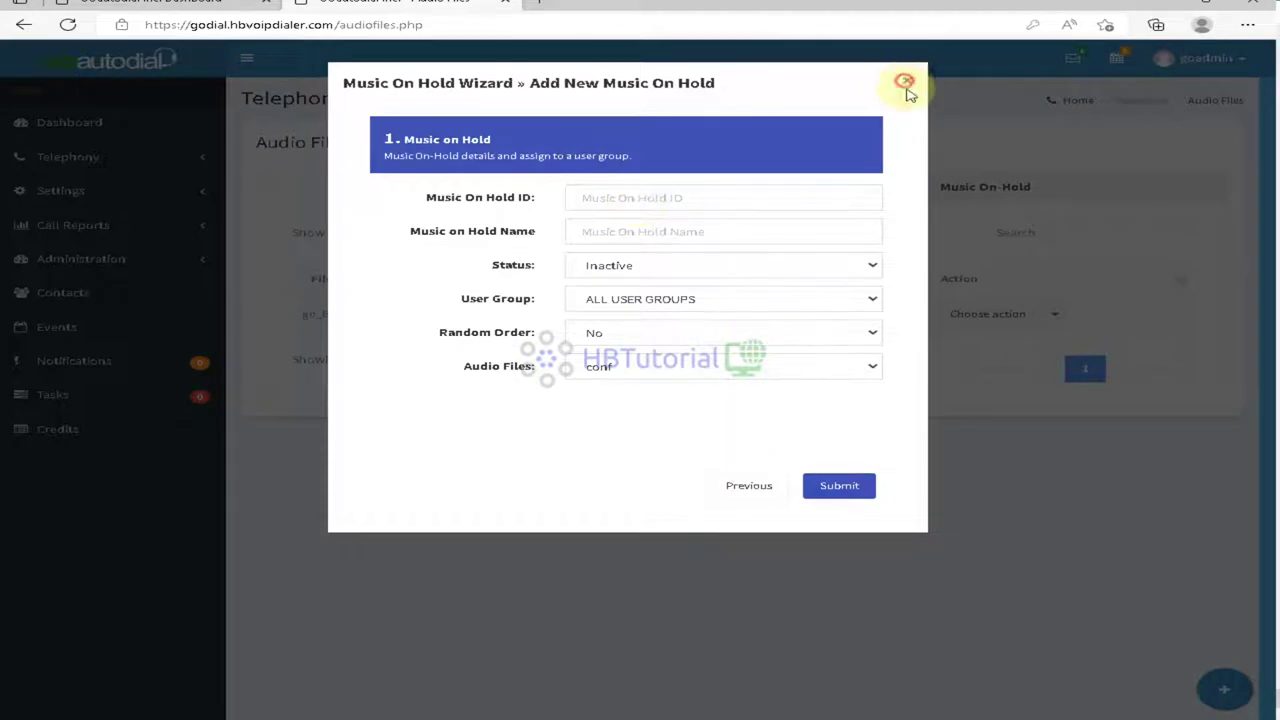
click(905, 84)
mouse_move(1220, 686)
click(1210, 635)
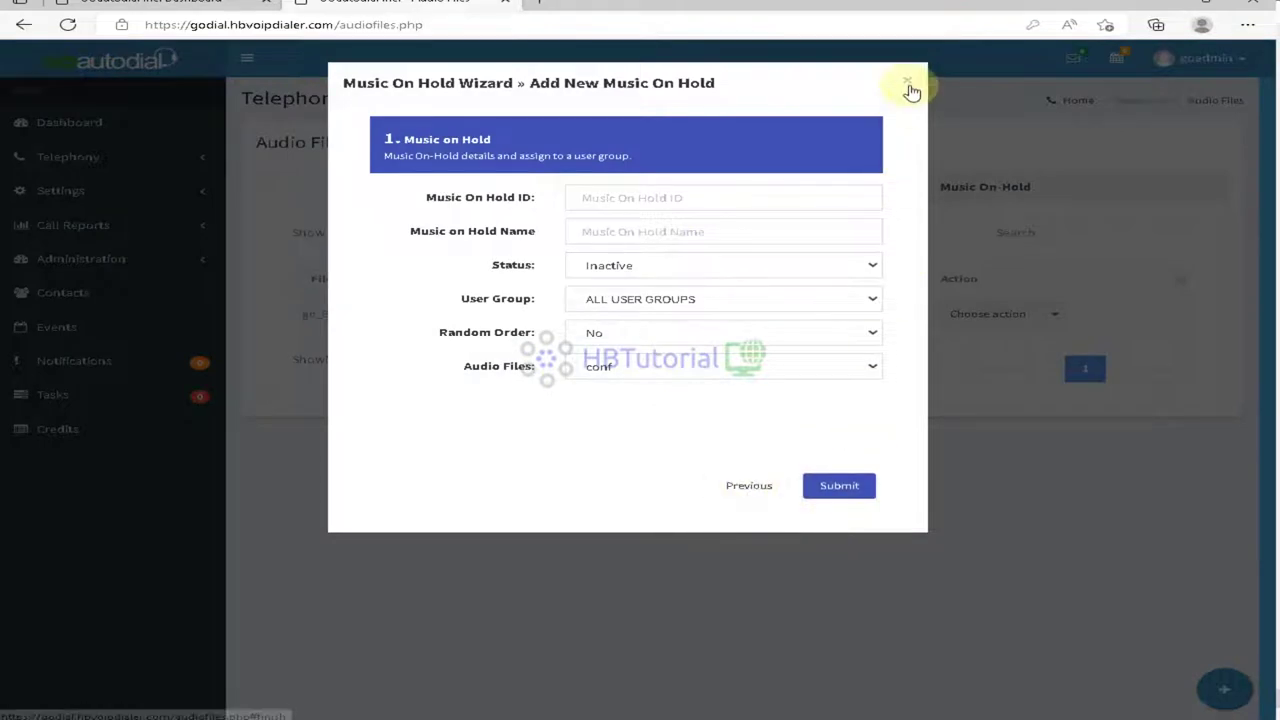
click(908, 86)
mouse_move(1208, 685)
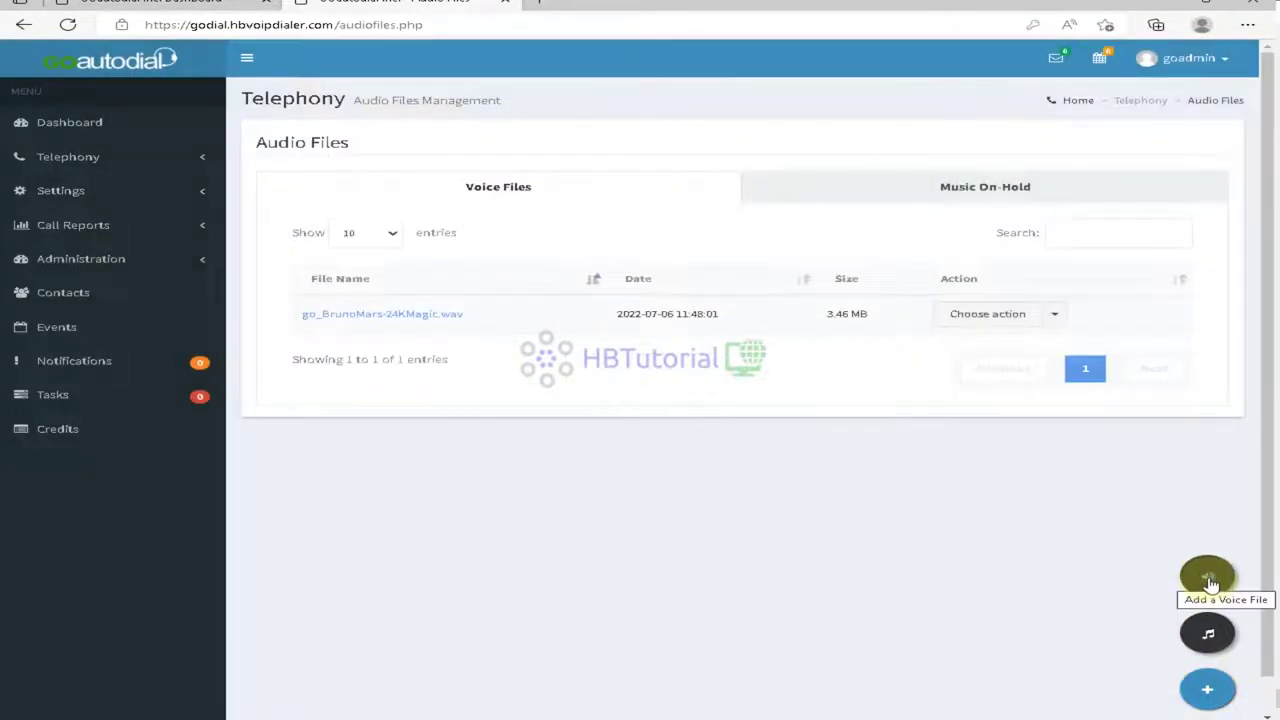
Step: Upload conf.gsm from Downloads as a voice file and reload the Audio Files page
click(1209, 580)
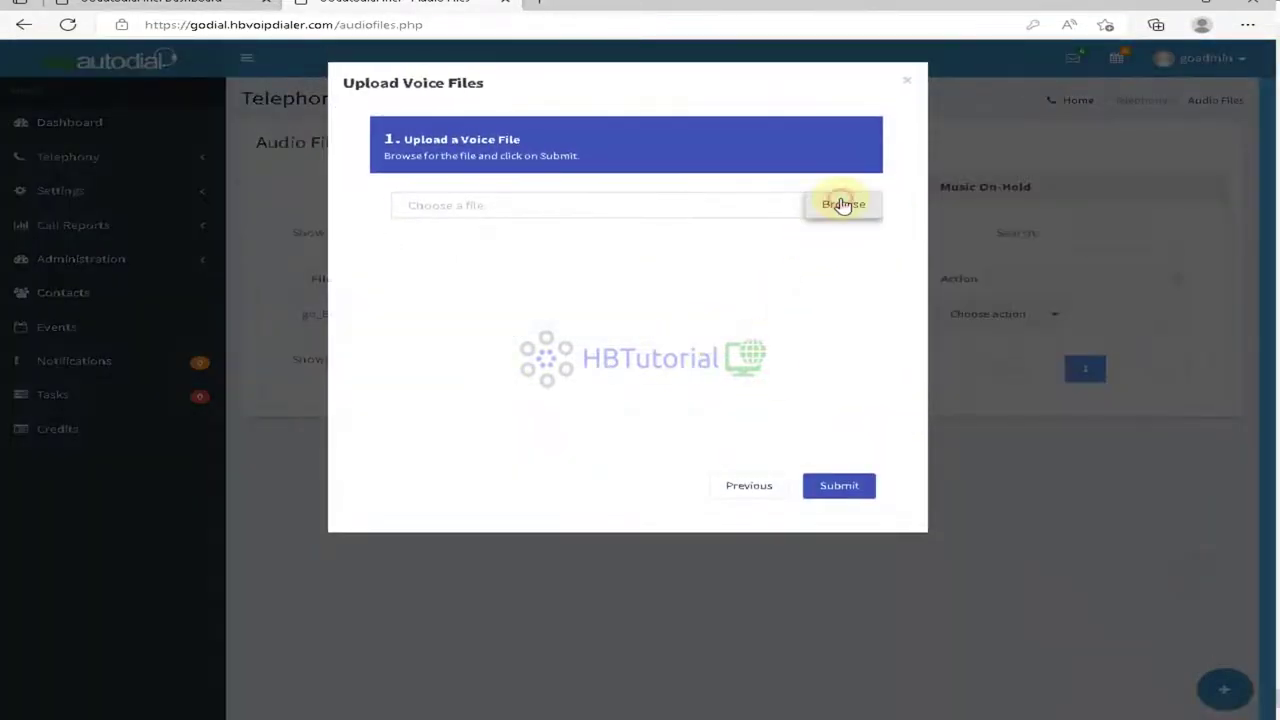
click(843, 204)
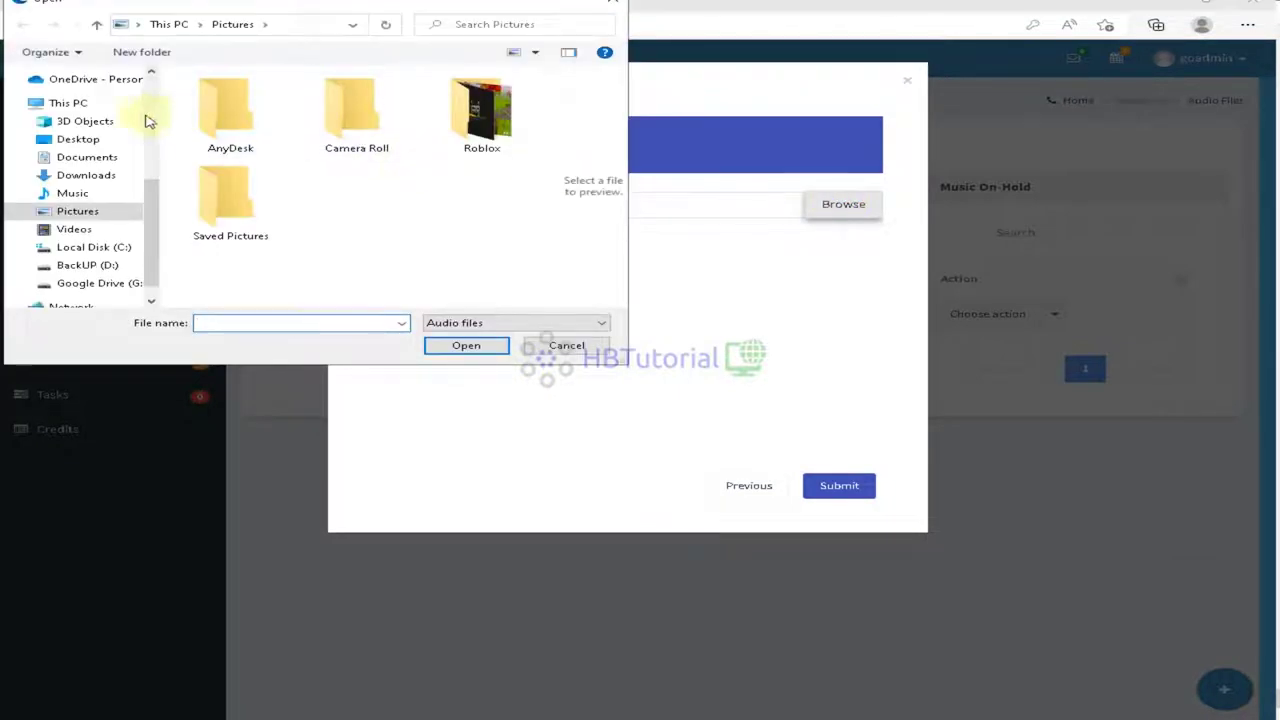
click(100, 174)
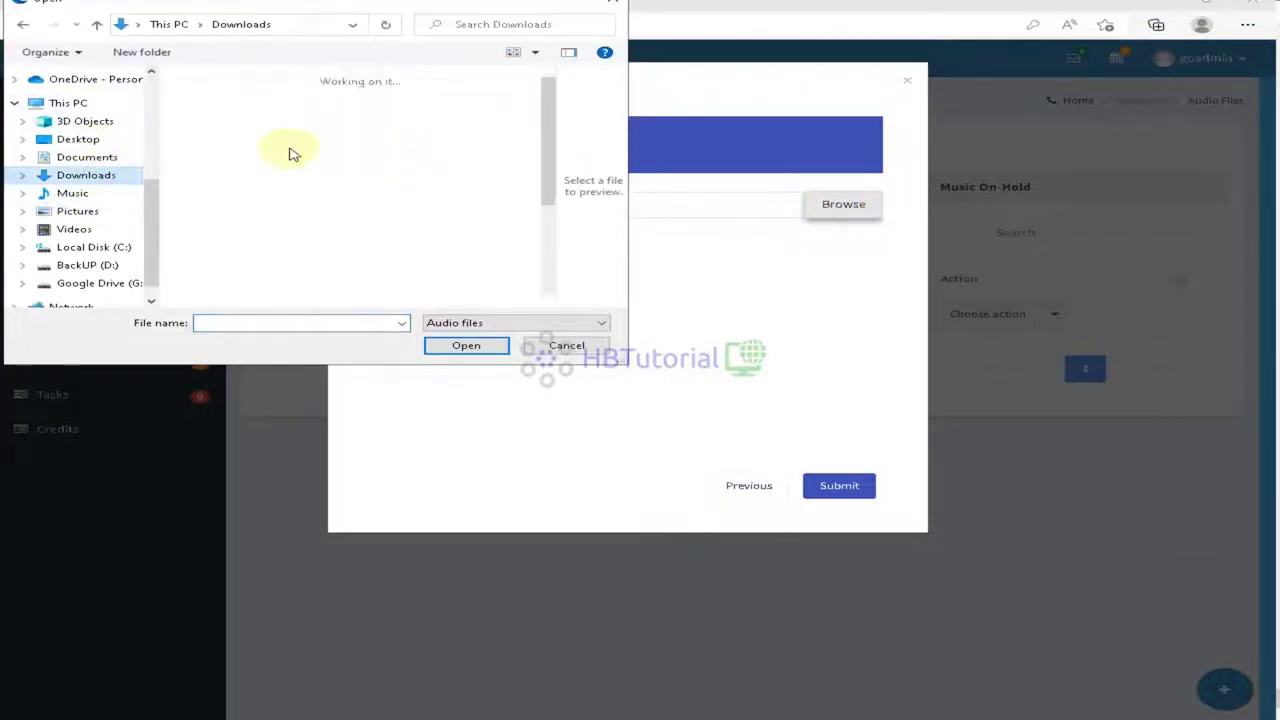
click(269, 326)
text(gm)
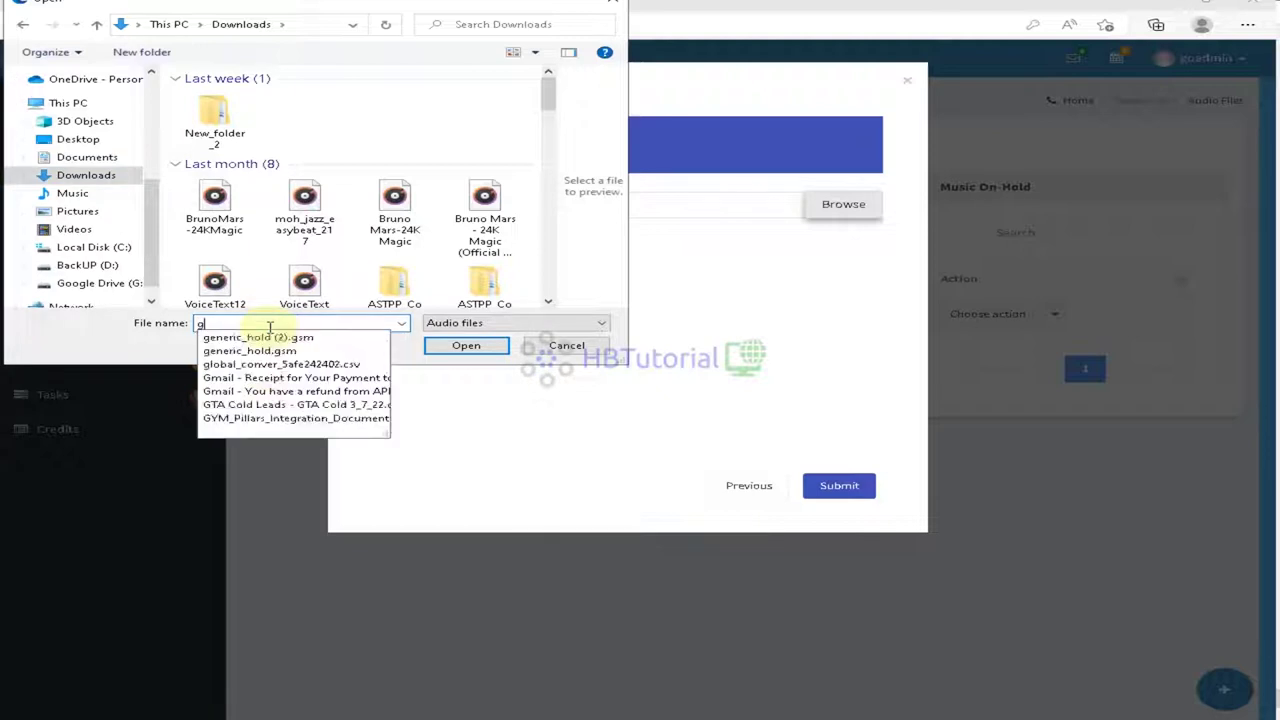
key(BackSpace)
key(BackSpace)
text(con)
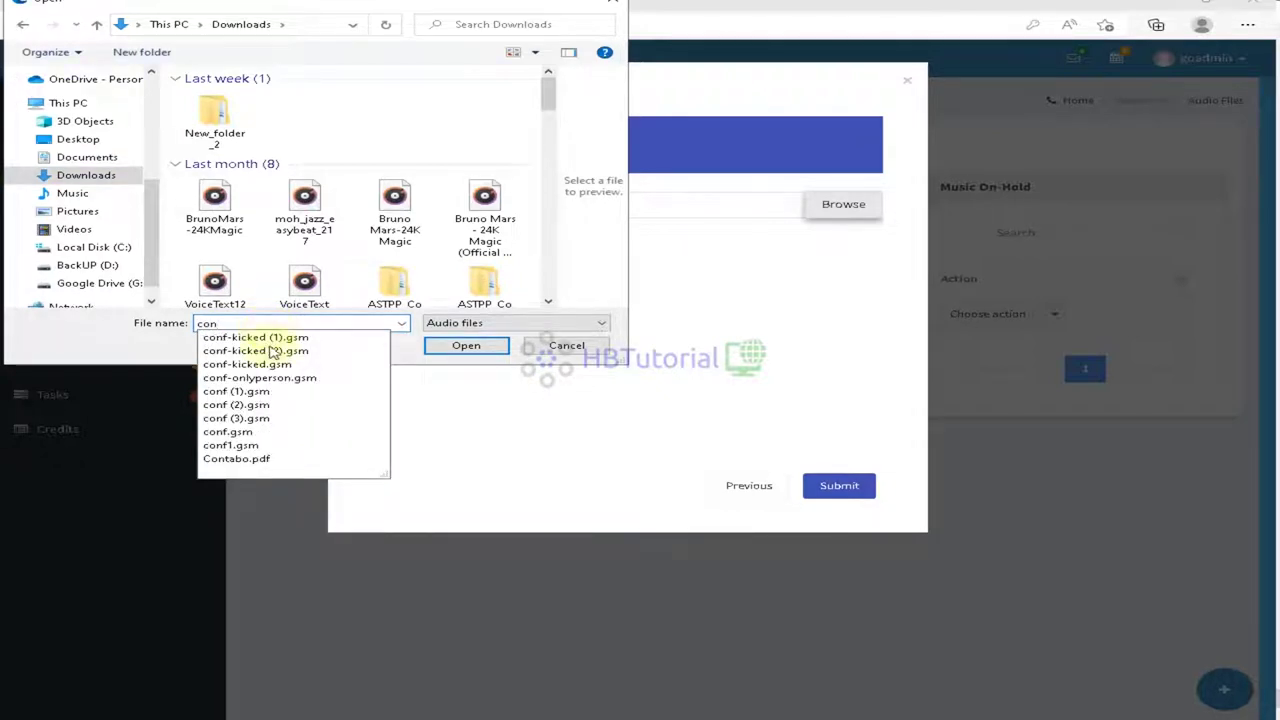
click(279, 436)
click(456, 348)
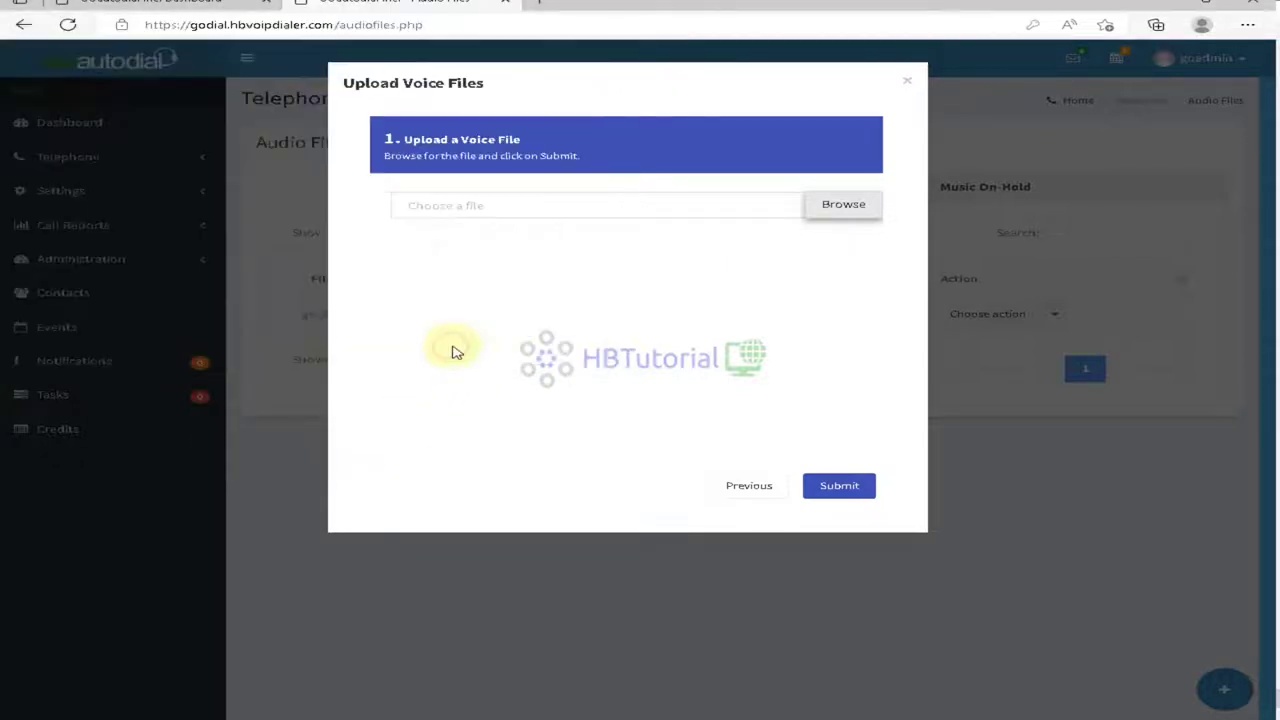
click(830, 486)
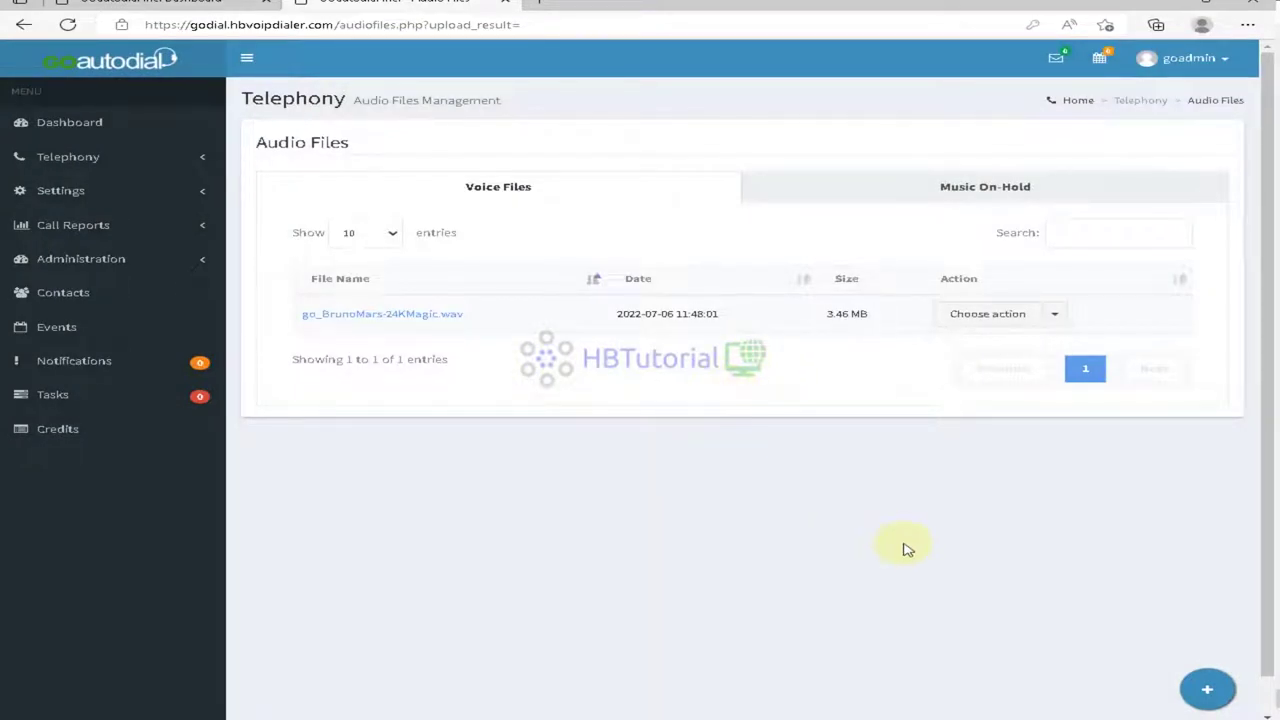
click(67, 24)
Step: Inspect Default Music On Hold's audio file choices, then return to the Music On-Hold list
click(984, 190)
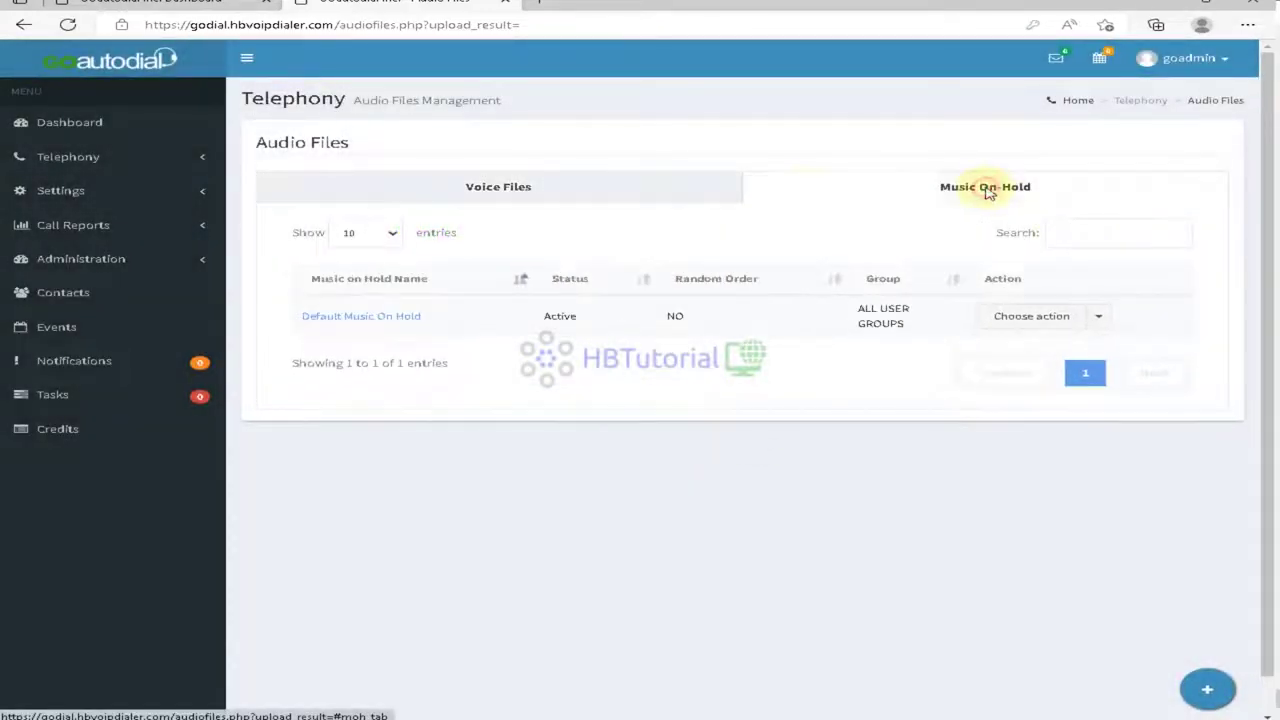
click(375, 316)
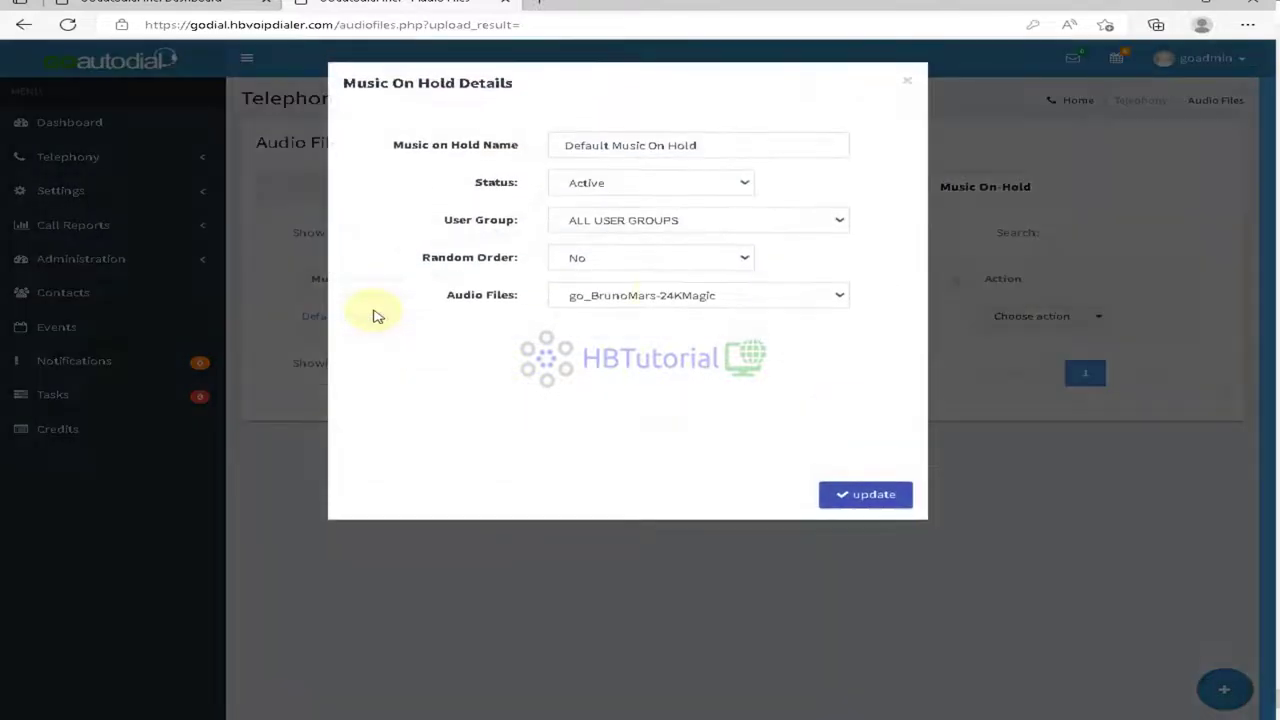
click(726, 300)
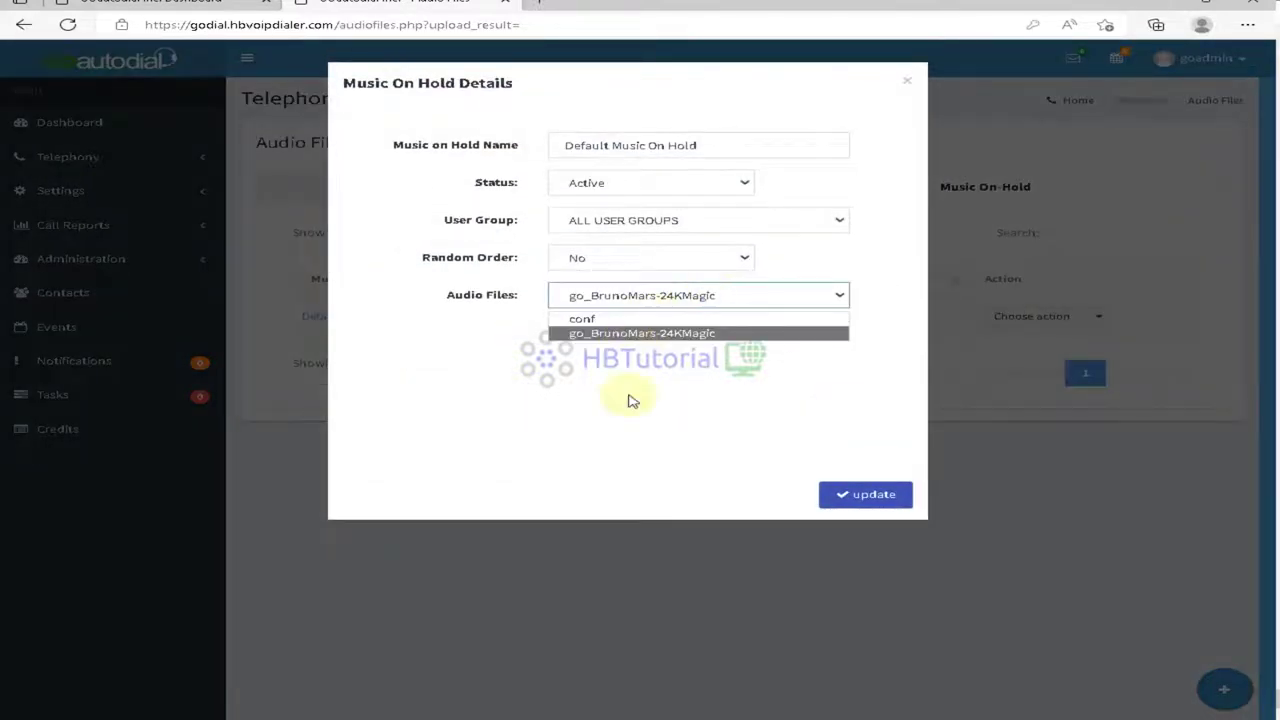
click(634, 458)
click(906, 82)
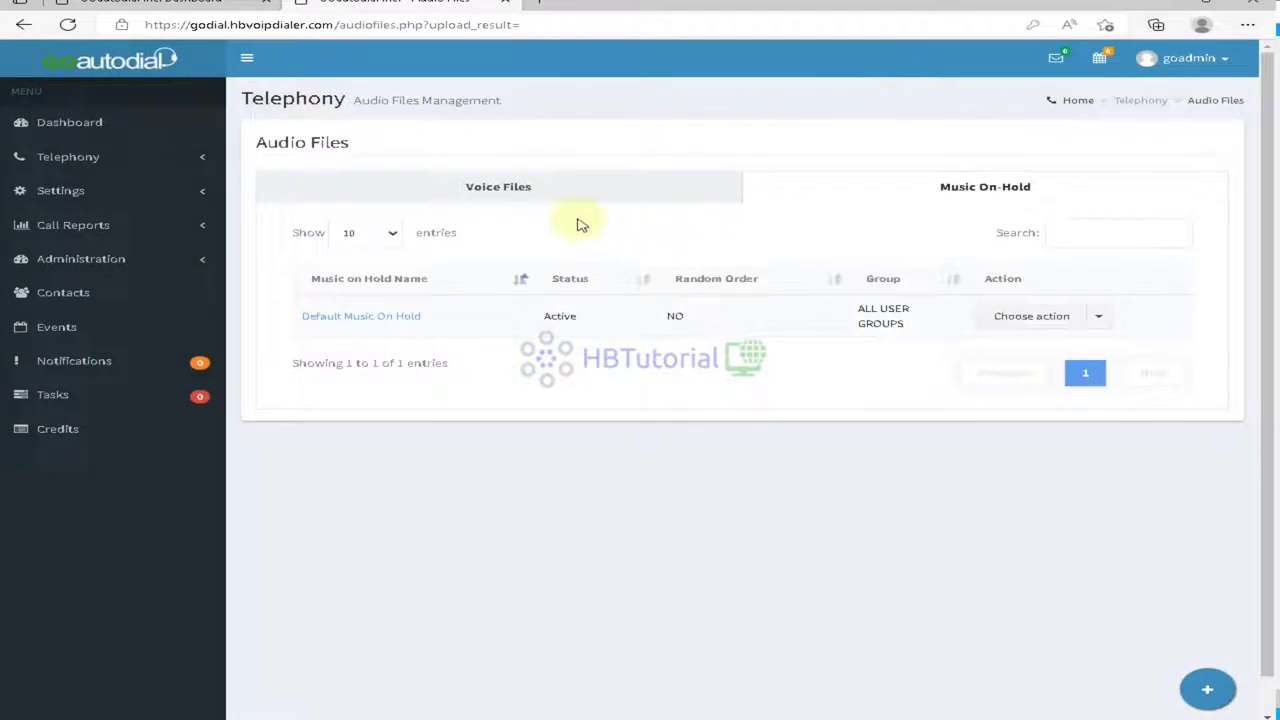
click(565, 186)
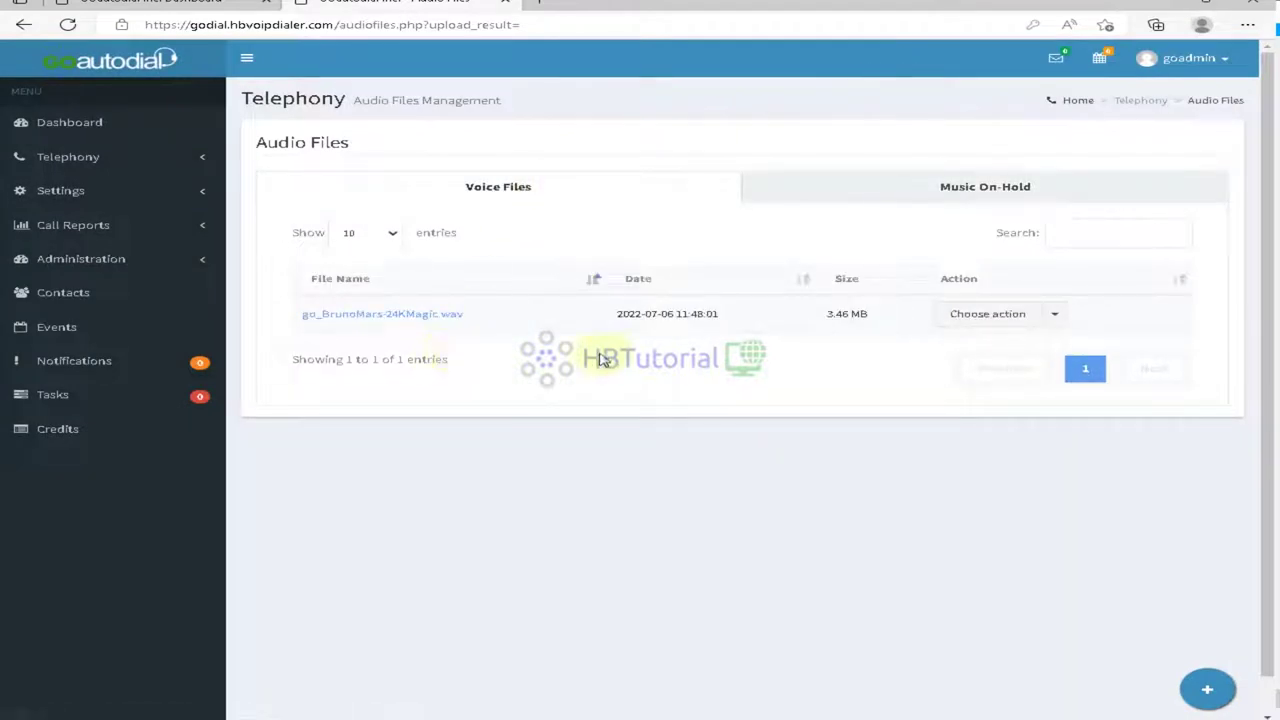
click(938, 186)
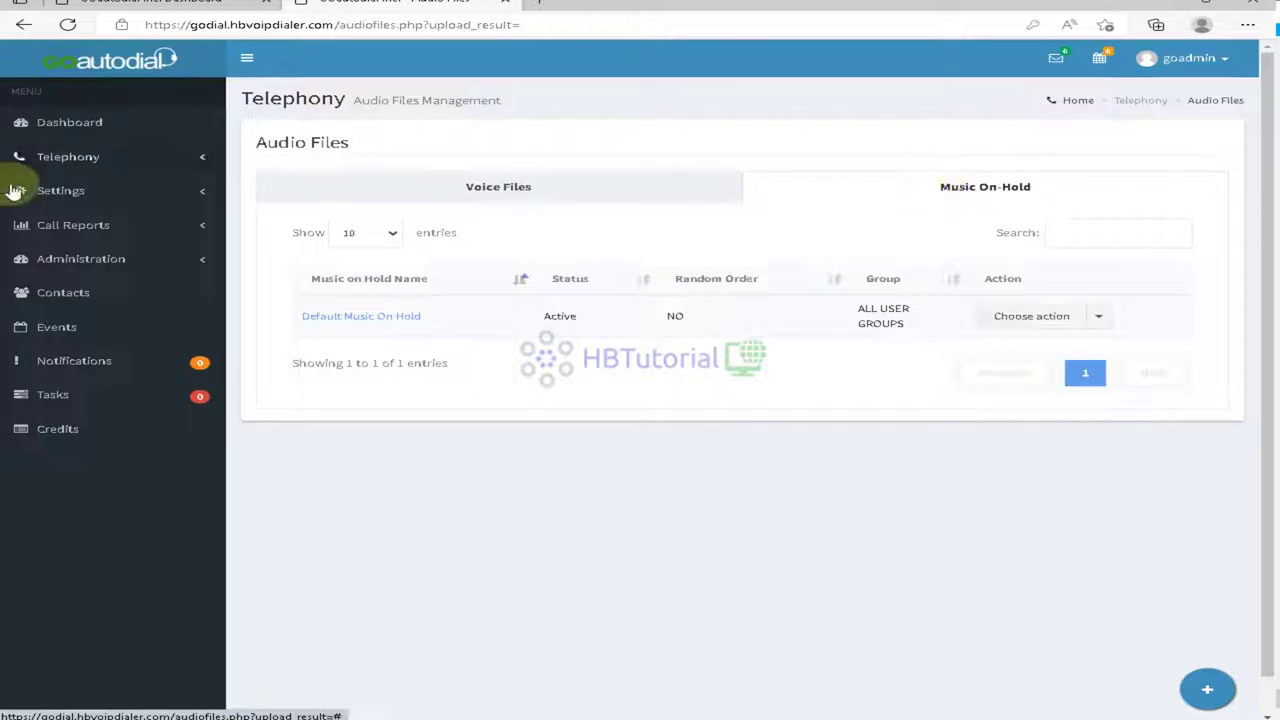
click(82, 157)
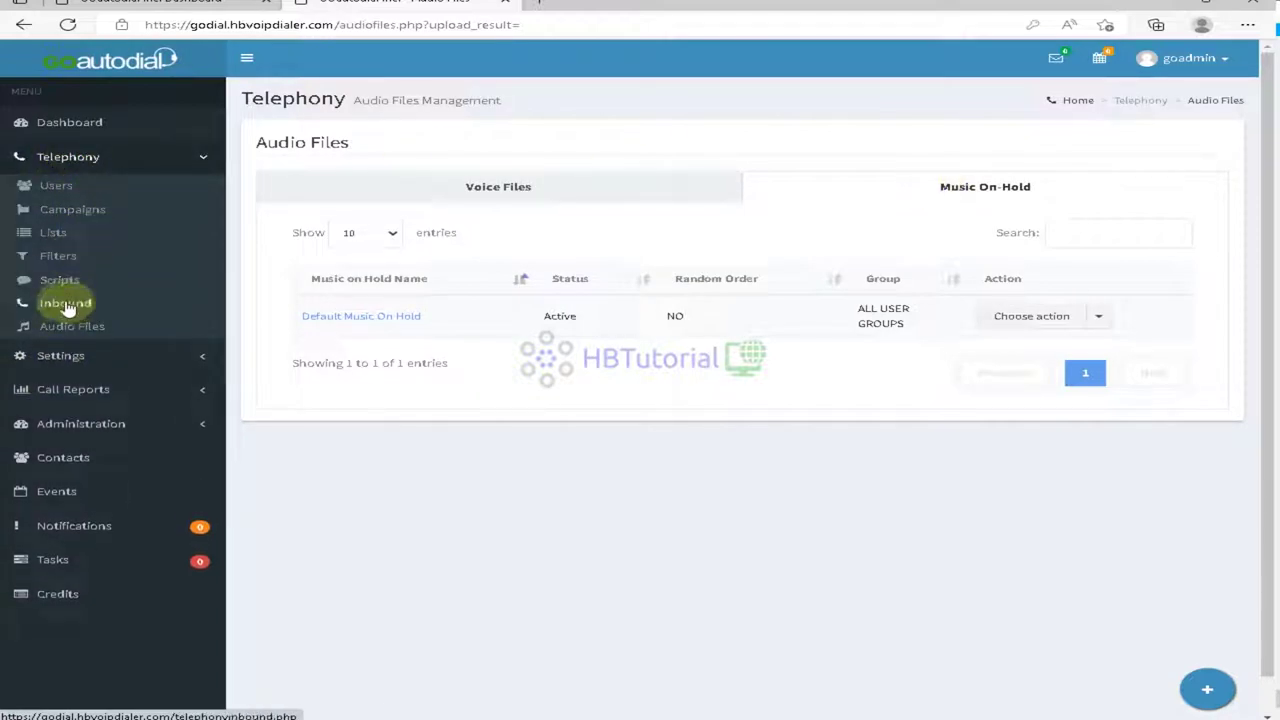
Step: Open the INboundMenu IVR for editing from the Inbound IVR Menus list
click(64, 306)
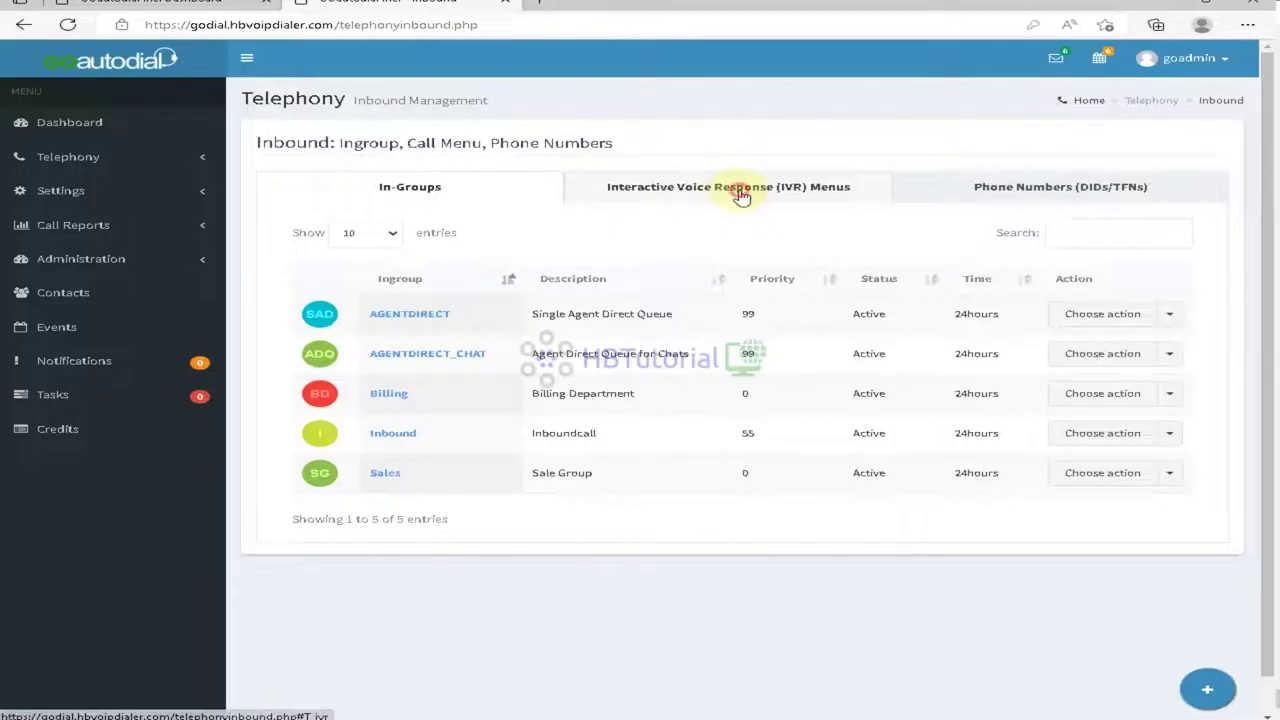
click(735, 190)
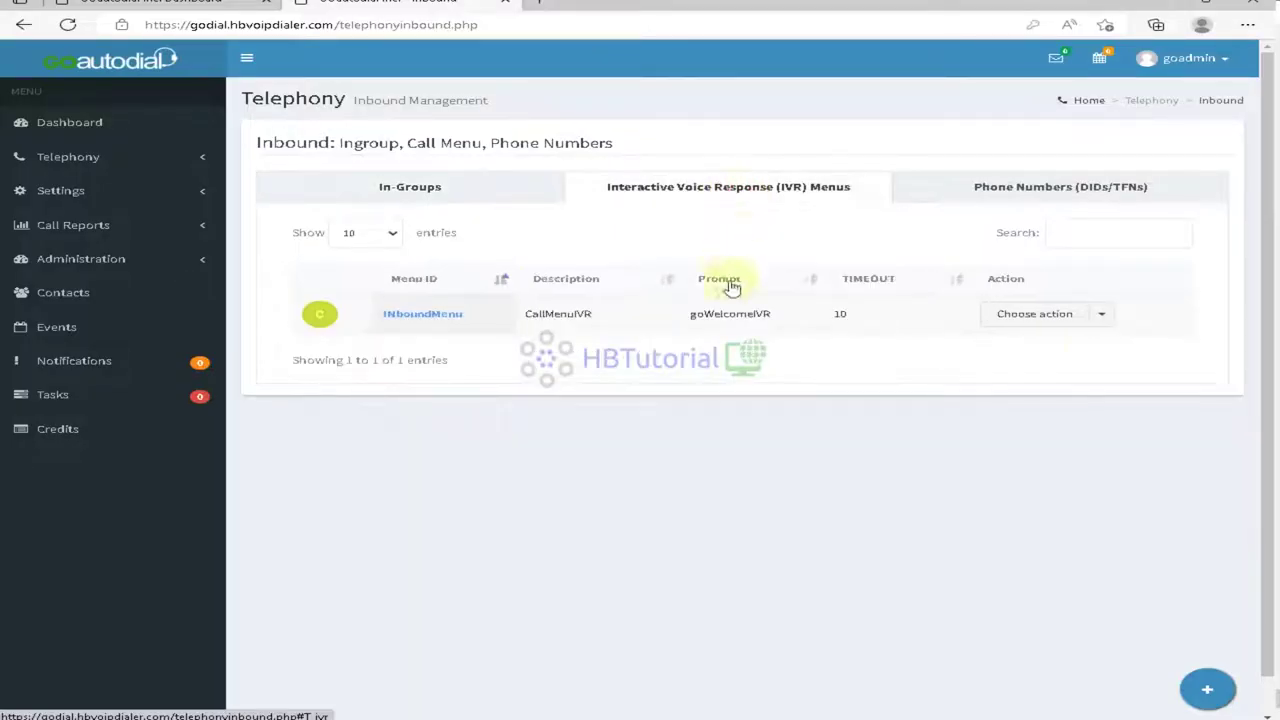
click(1078, 316)
click(1030, 354)
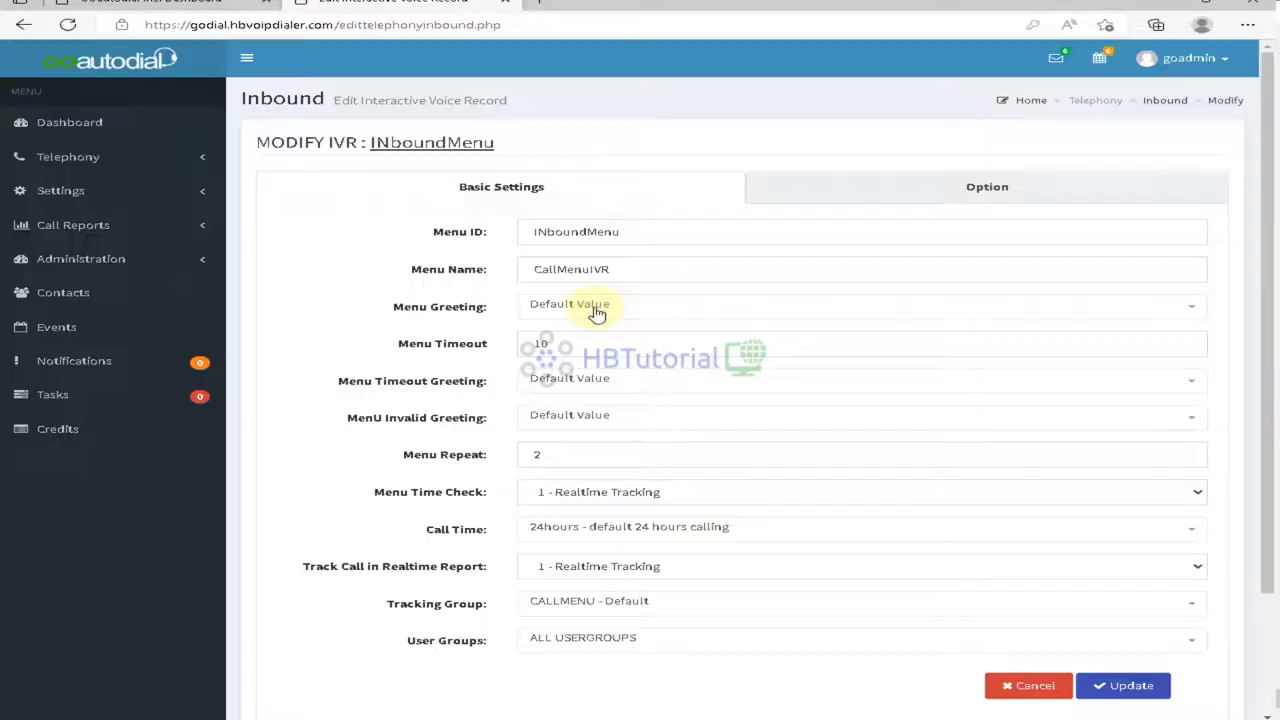
Step: Set the INboundMenu menu greeting to go_BrunoMars-24KMagic
click(597, 312)
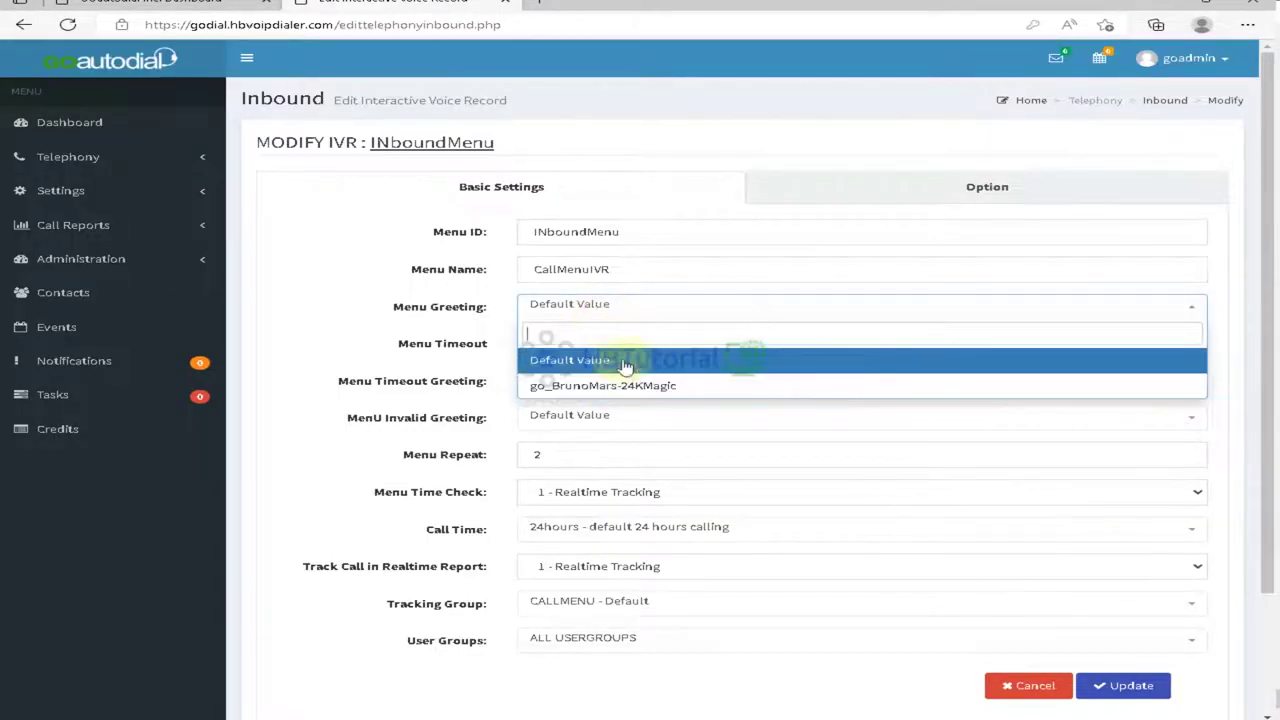
text(con)
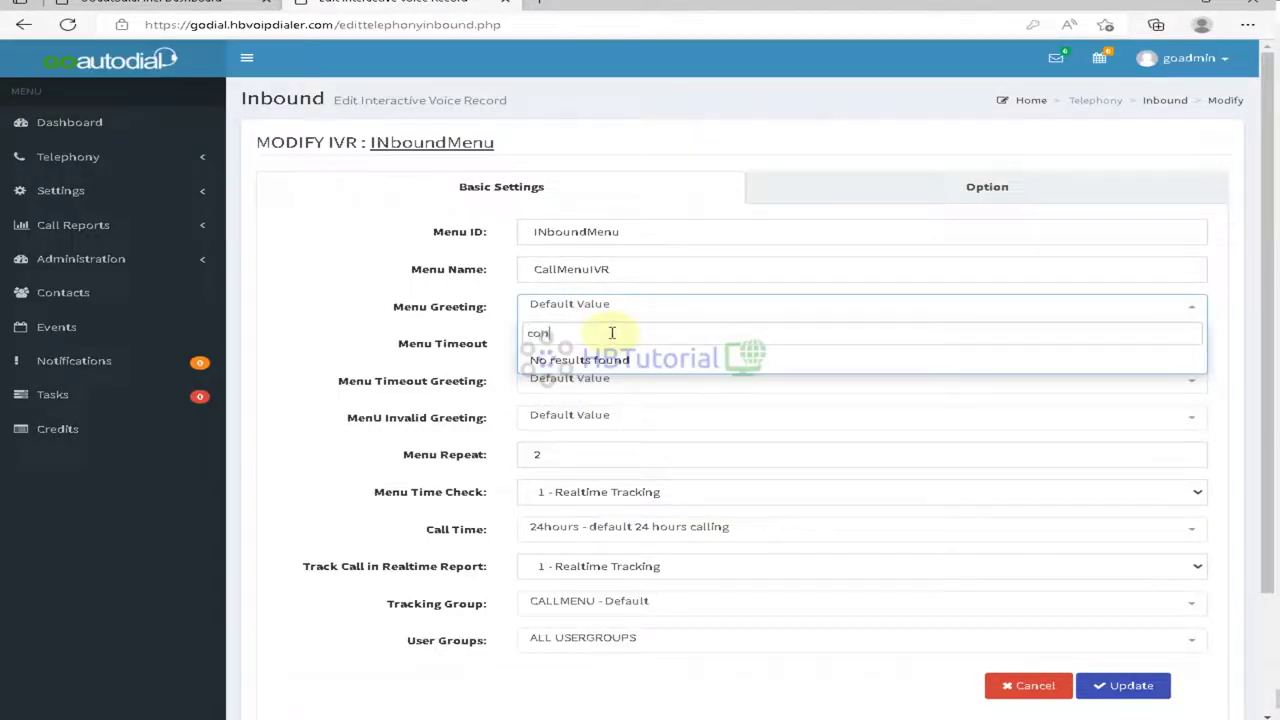
key(BackSpace)
key(BackSpace)
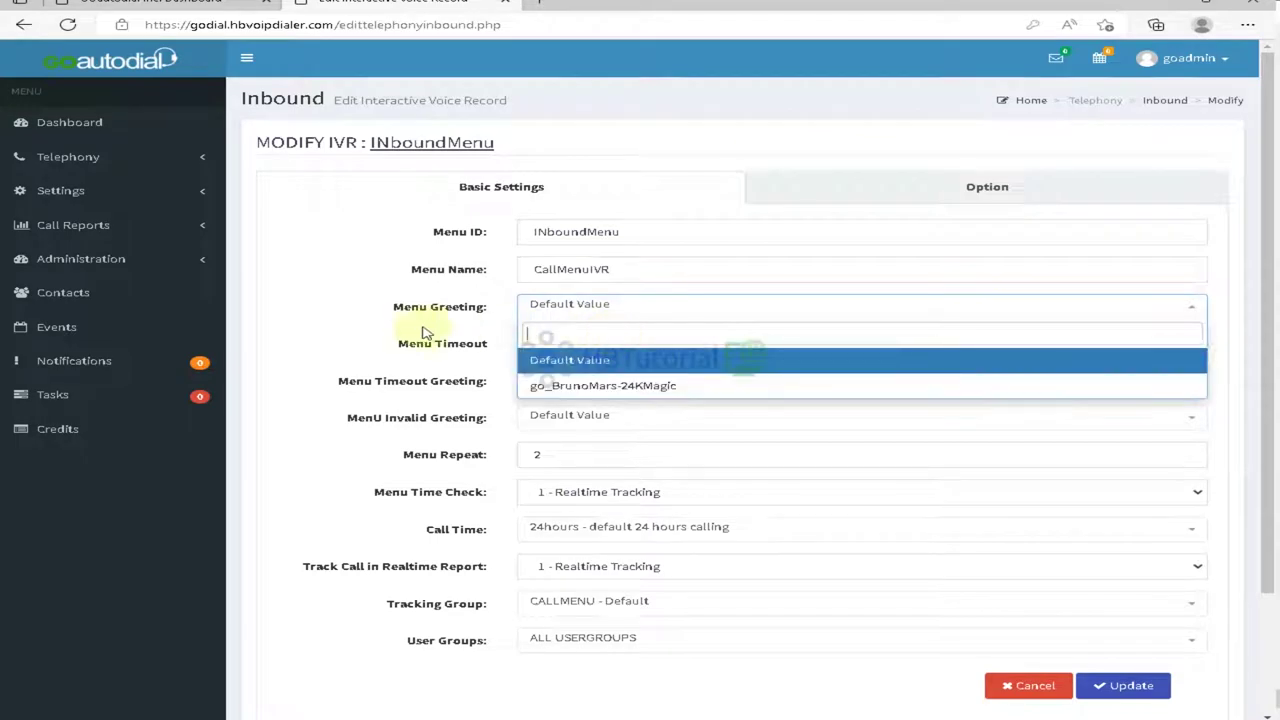
click(591, 357)
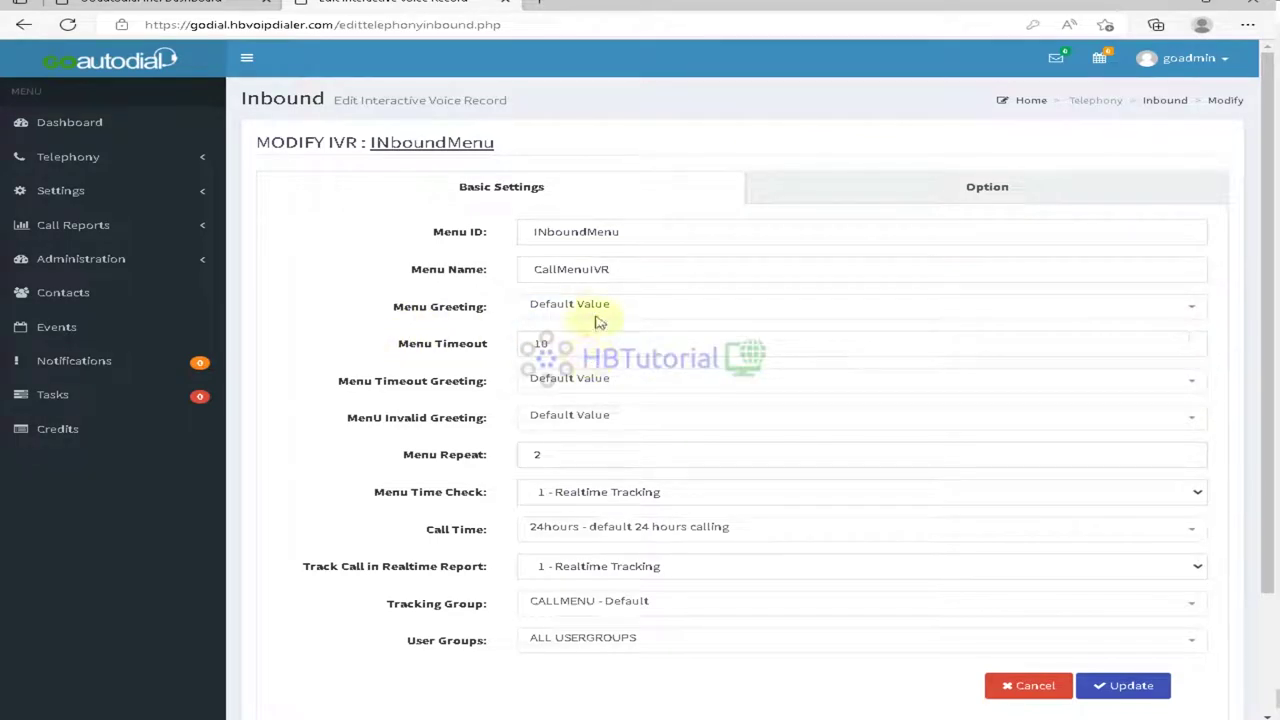
click(598, 318)
click(588, 382)
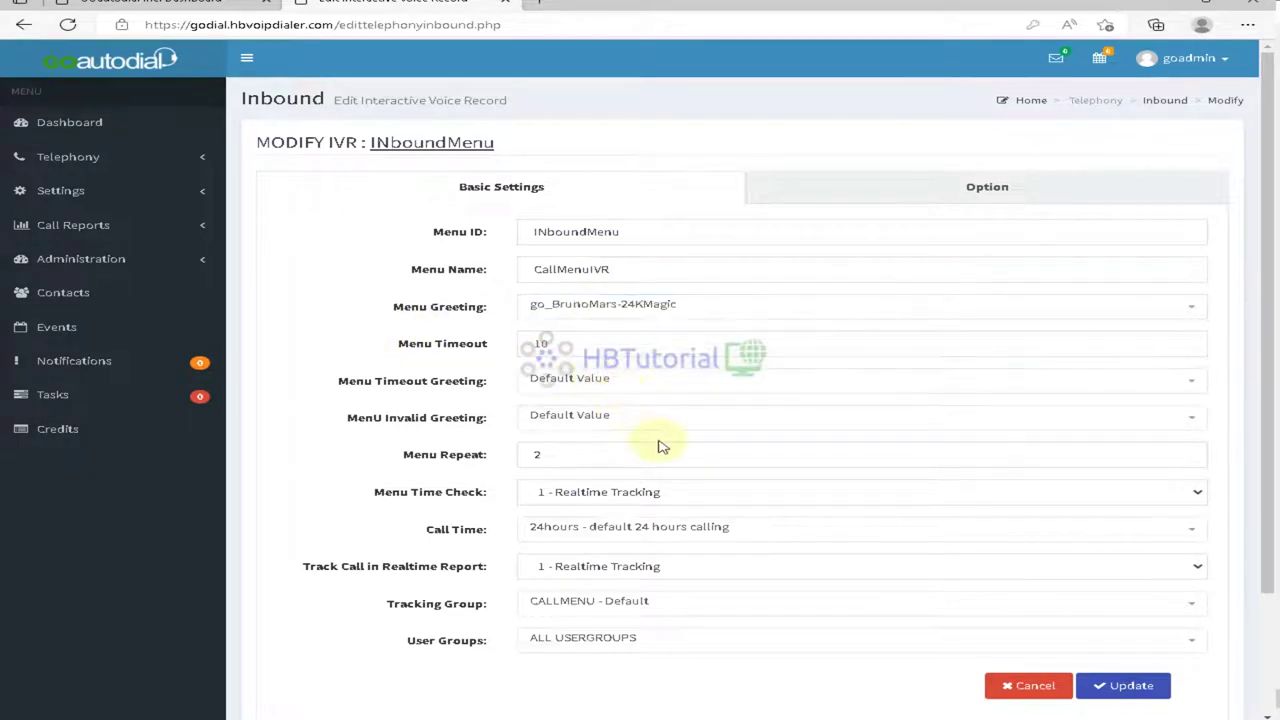
scroll(659, 446, down, 2)
scroll(666, 449, up, 2)
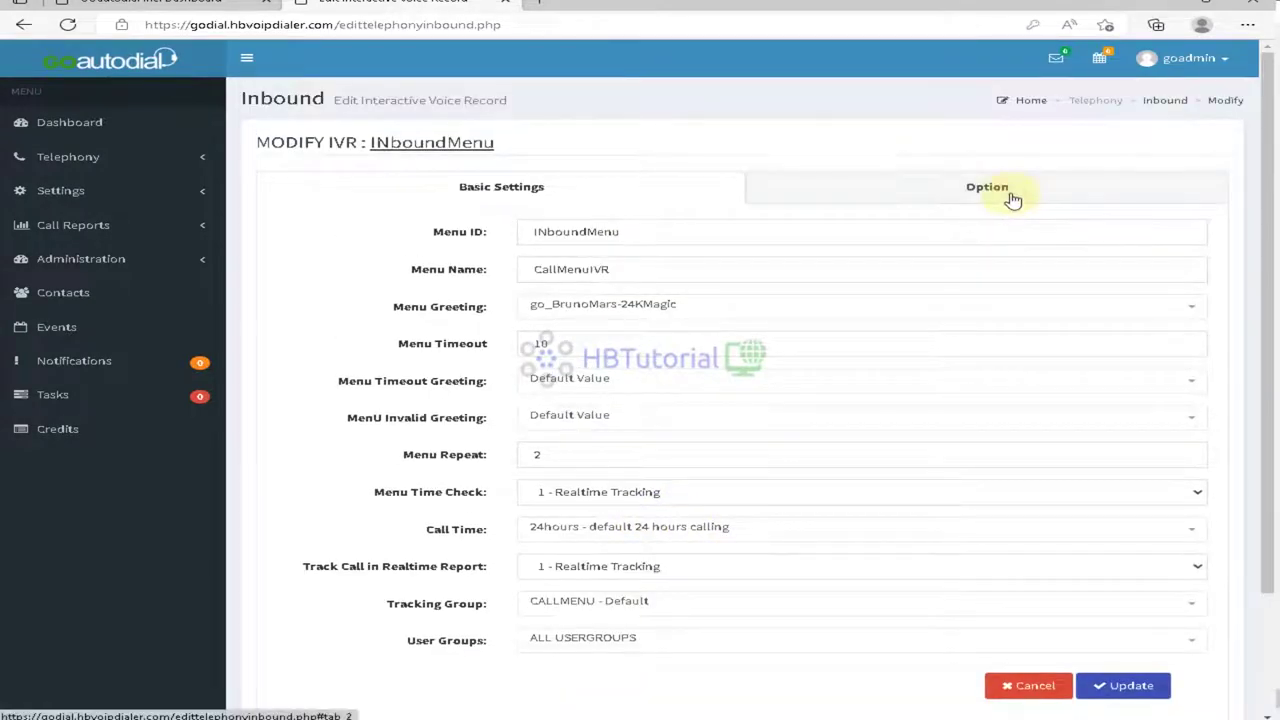
Step: Check the Sales option, keeping In-Group Inbound - Inboundcall and handle method CIDLOOKUP
click(1010, 195)
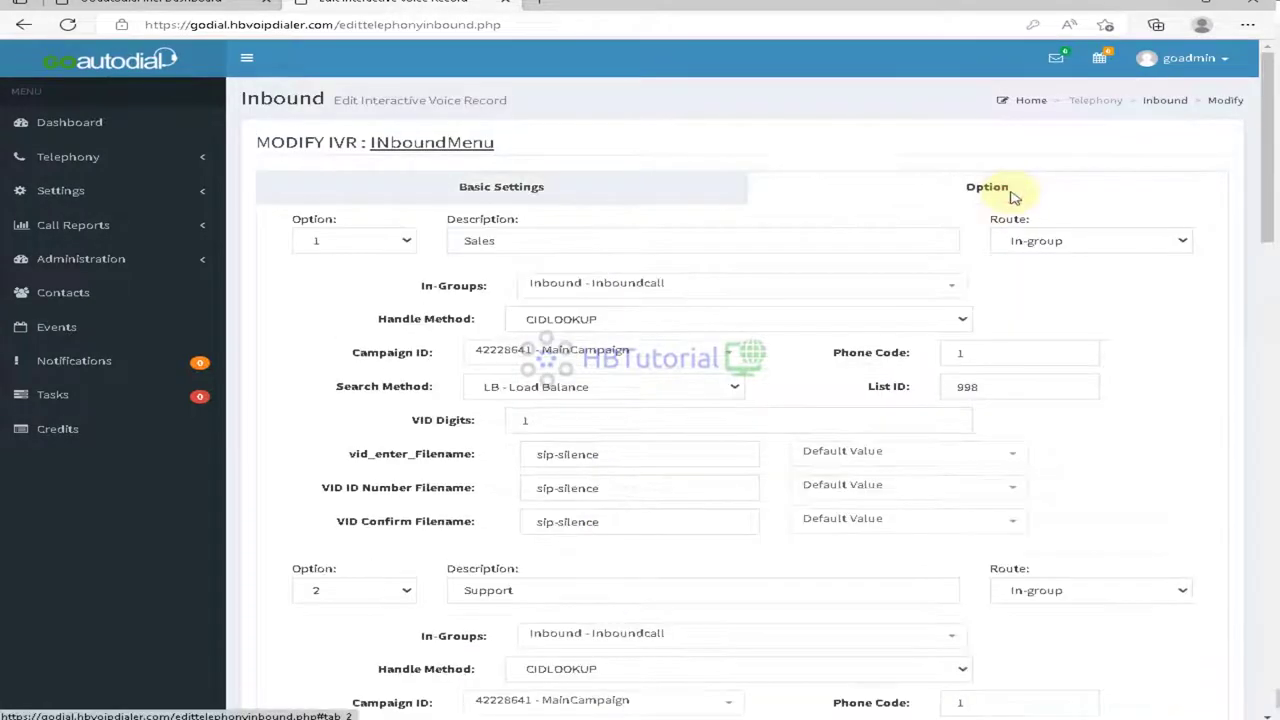
click(752, 416)
click(660, 285)
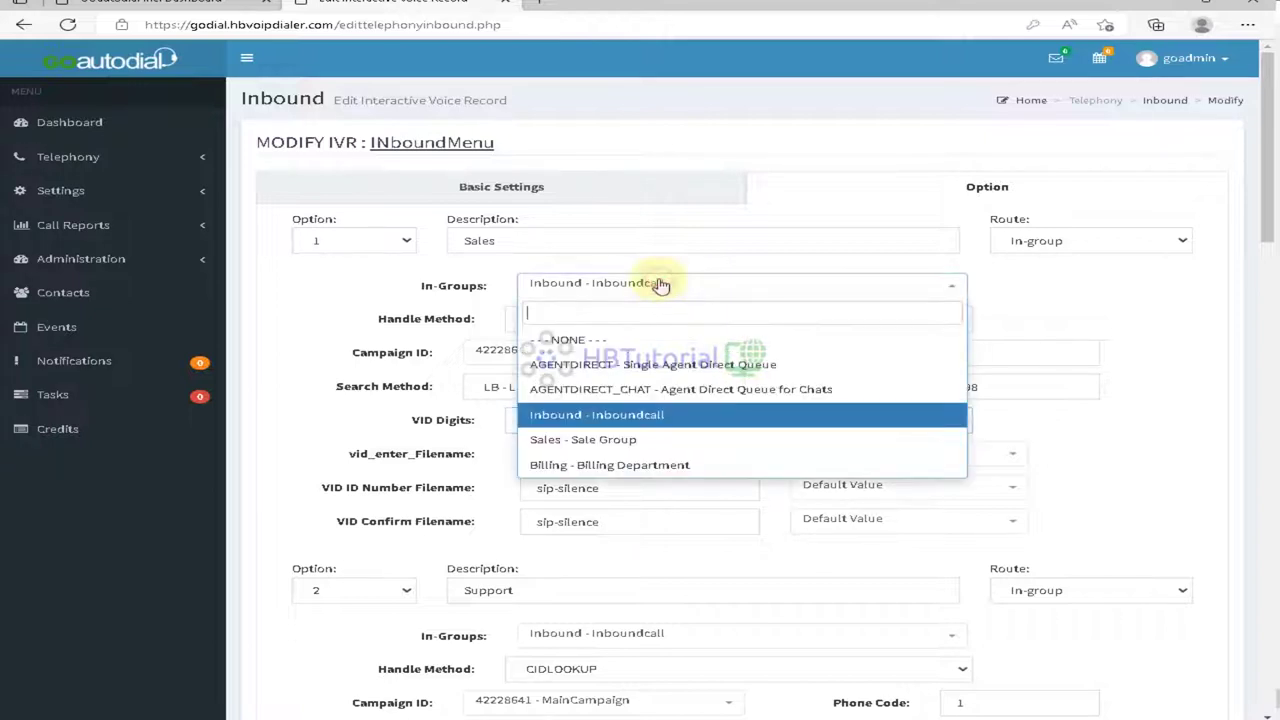
click(660, 285)
click(644, 322)
click(645, 323)
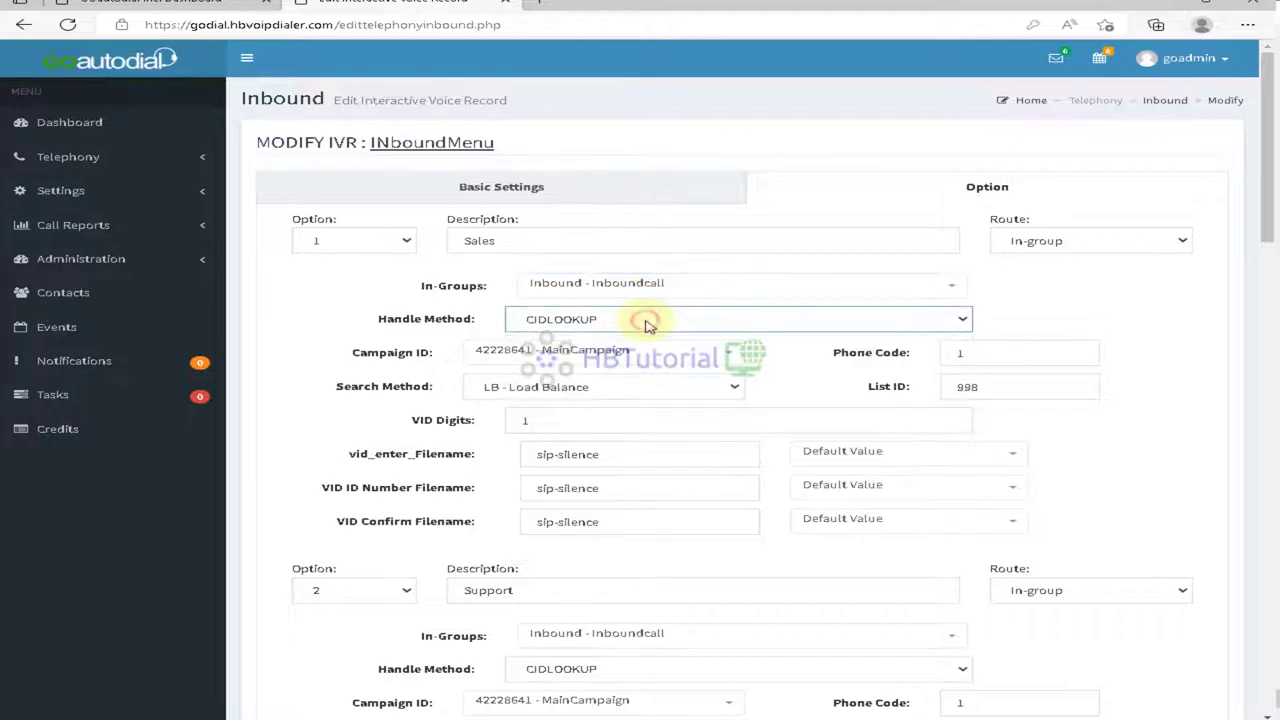
click(646, 322)
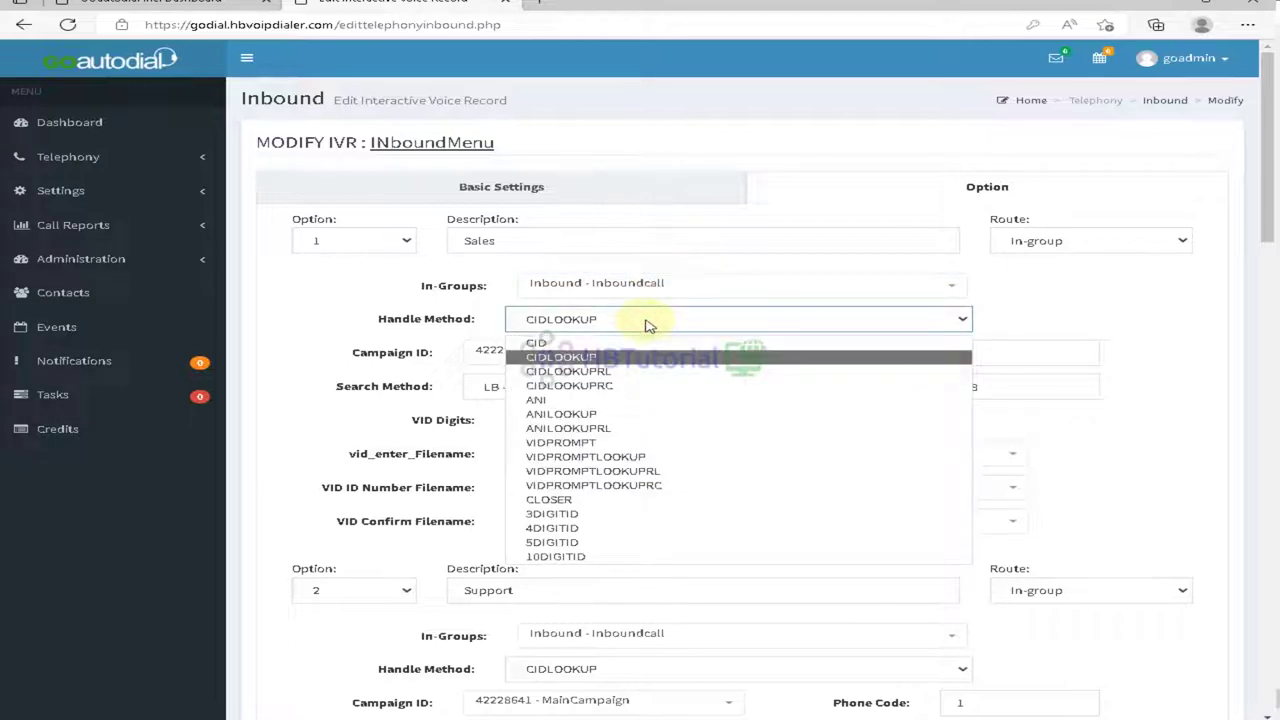
click(646, 322)
Step: Update the INboundMenu IVR and acknowledge the success message
scroll(645, 322, down, 2)
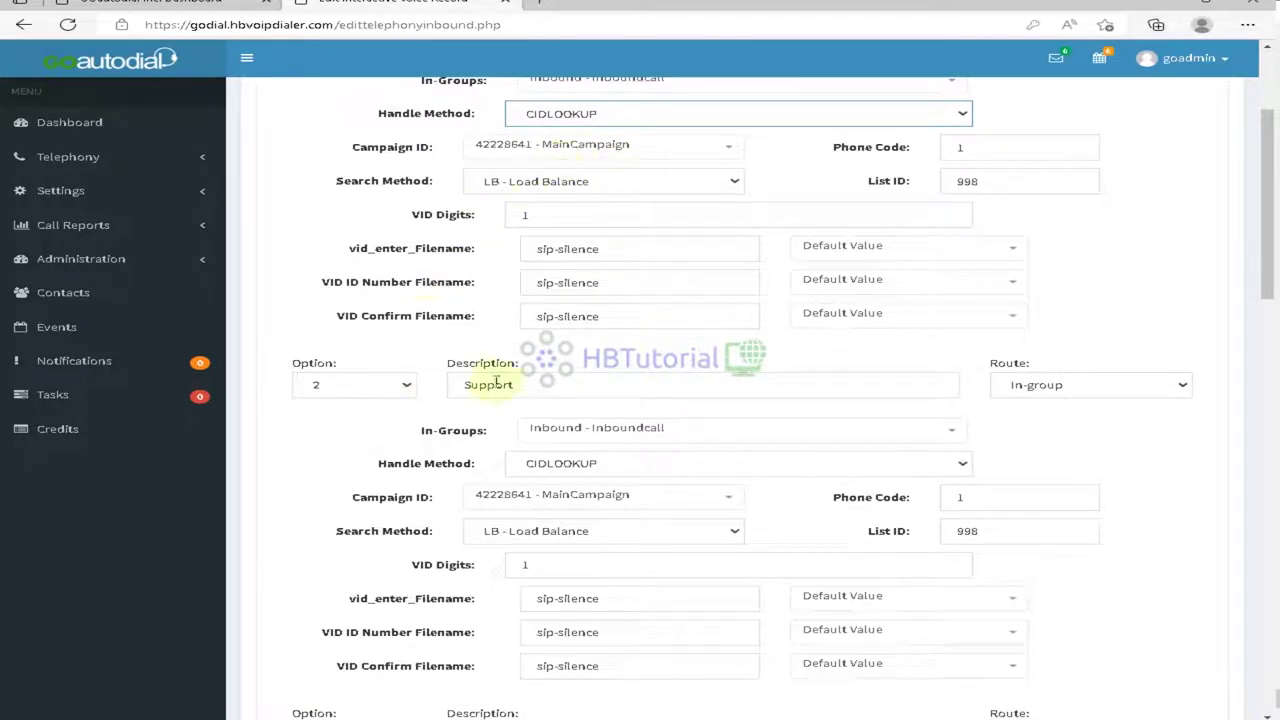
scroll(1130, 434, down, 9)
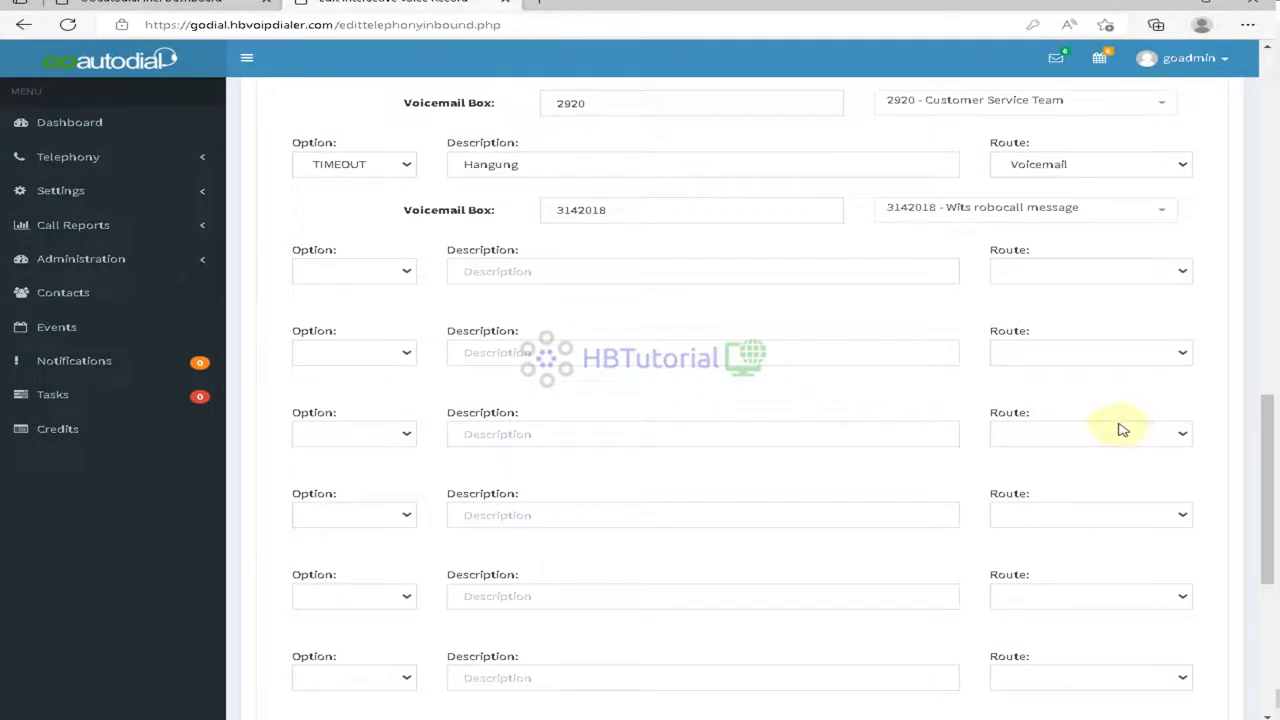
scroll(1125, 430, up, 3)
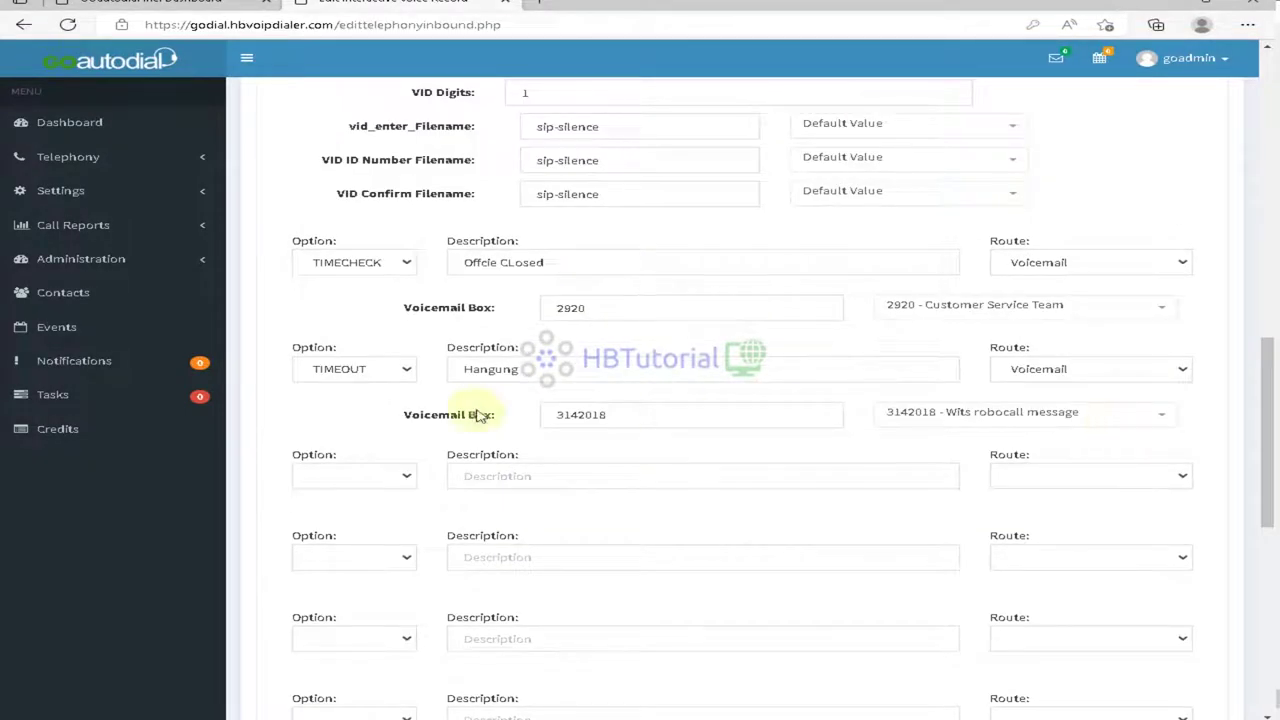
scroll(842, 472, up, 10)
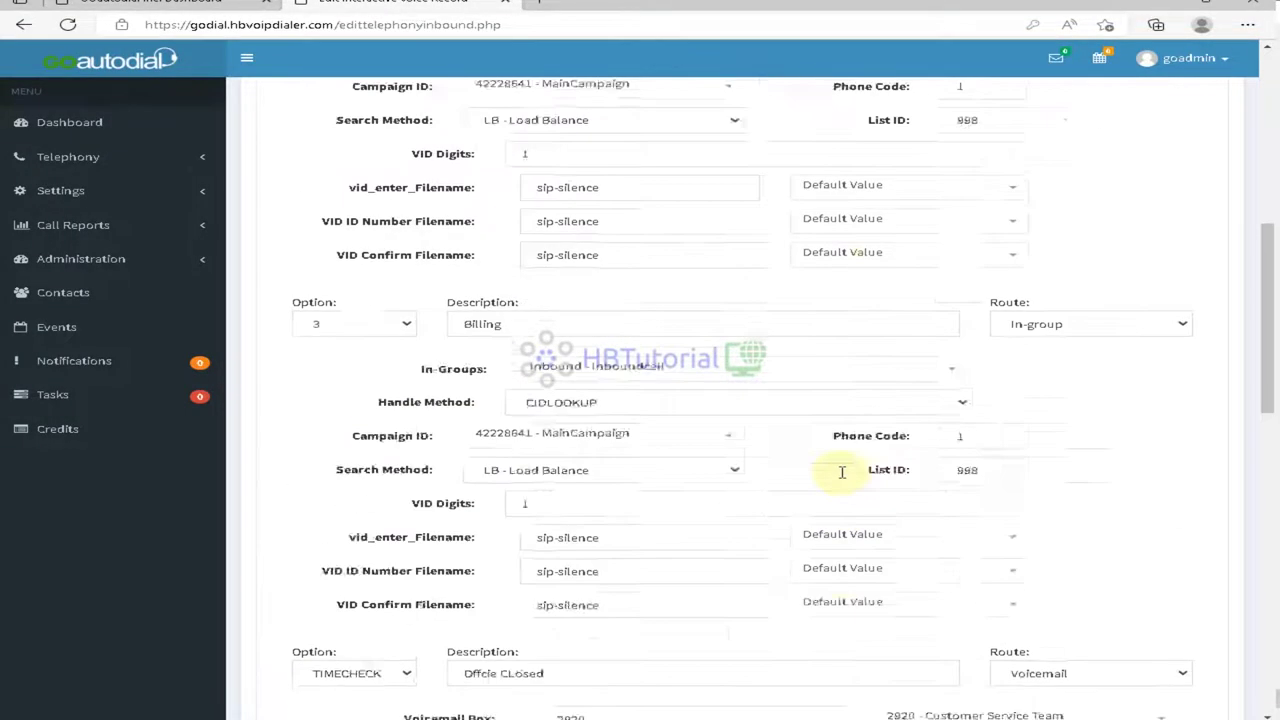
scroll(842, 478, down, 15)
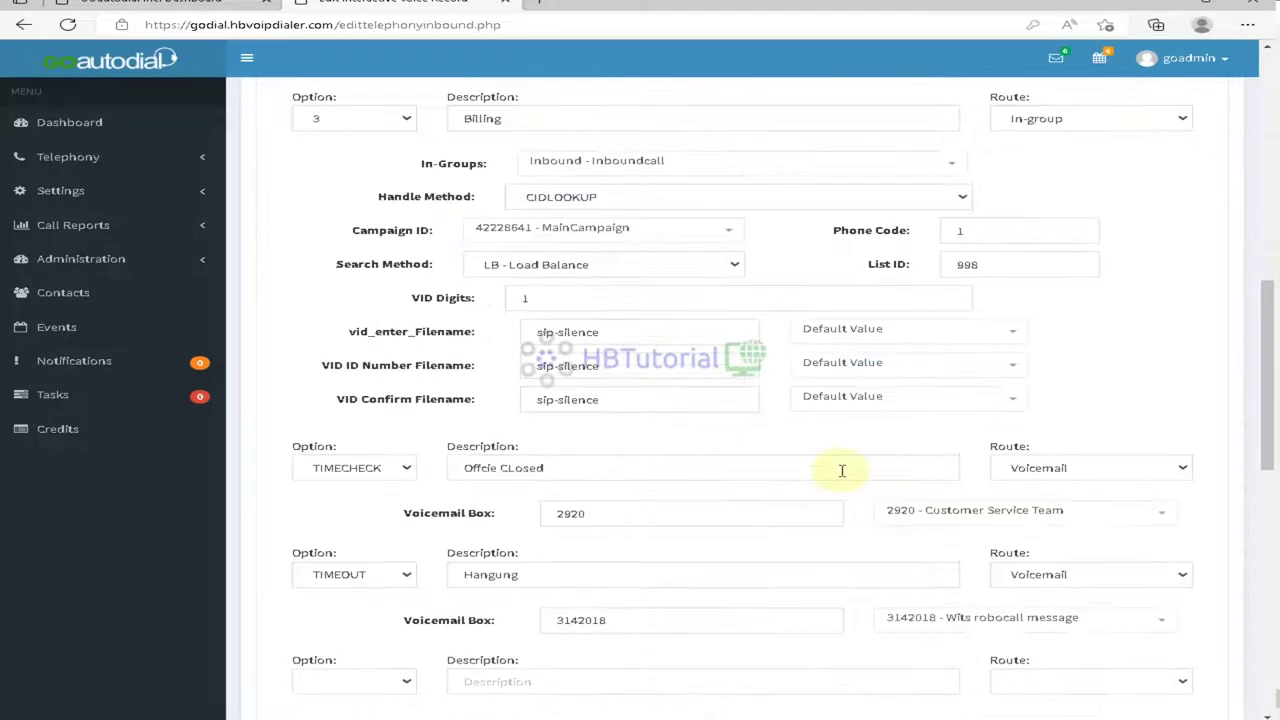
click(1123, 538)
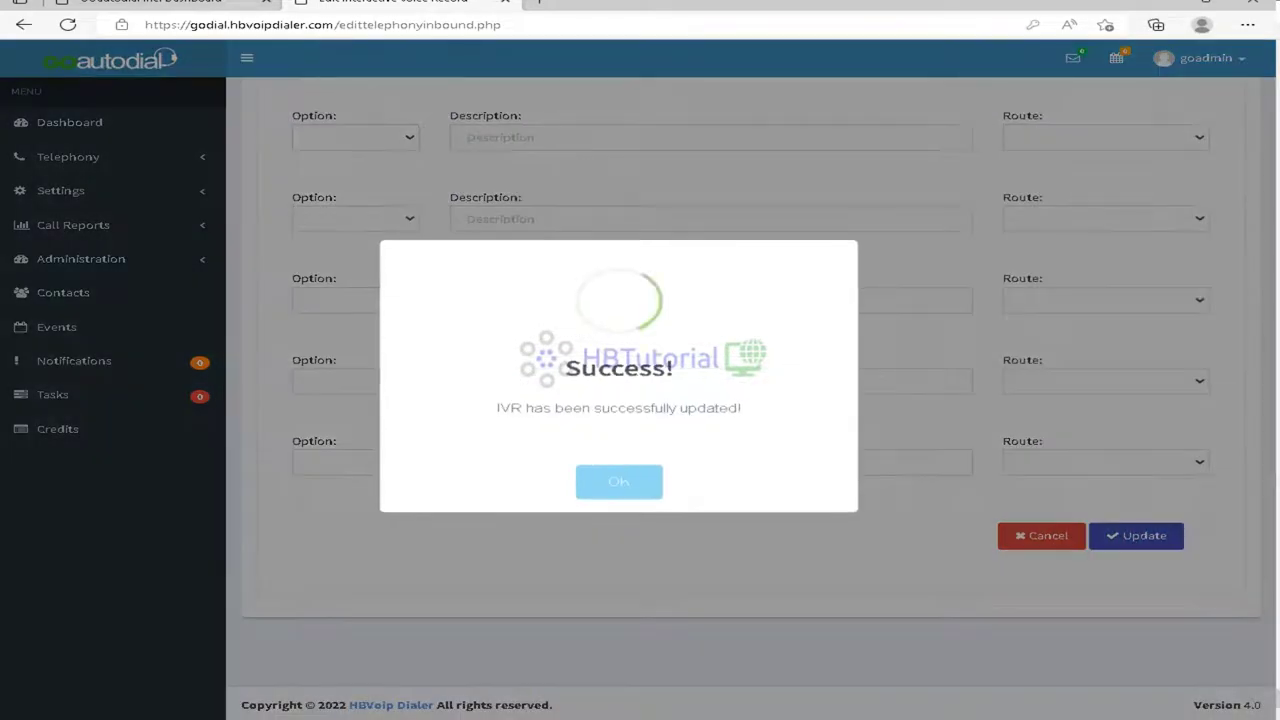
click(644, 496)
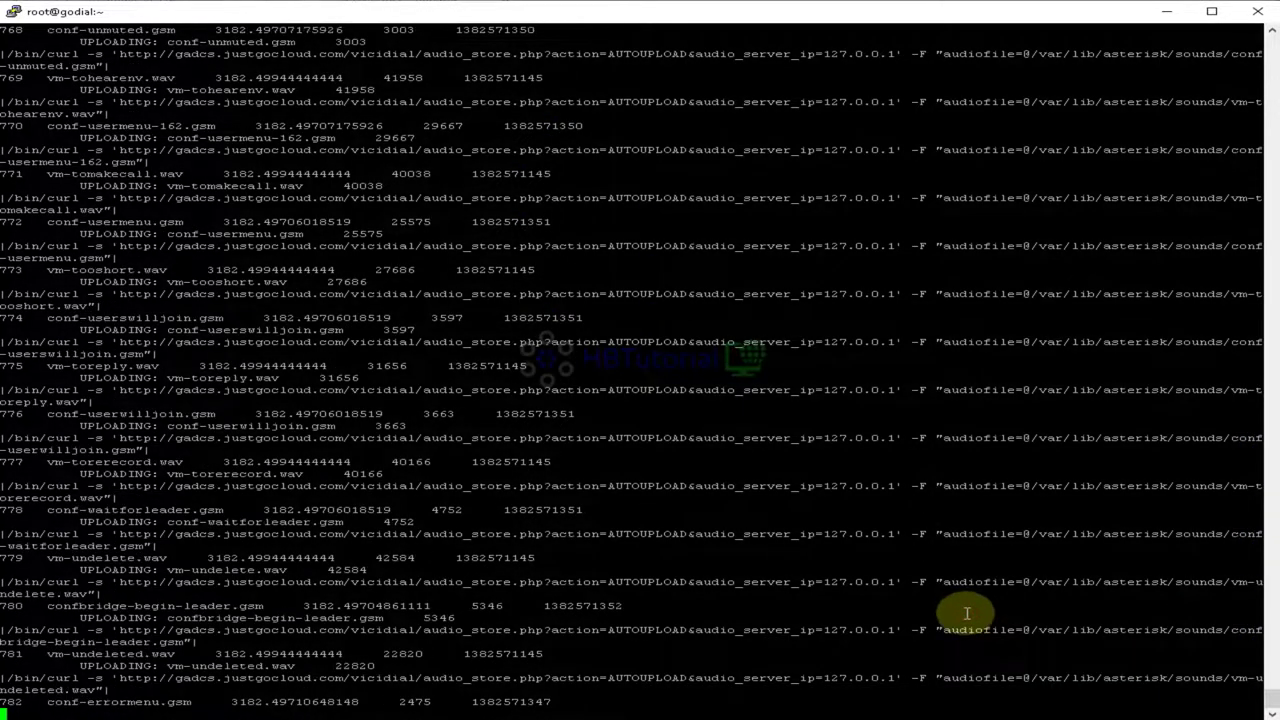
Step: Suspend the audio upload sync with Ctrl+Z and change into /var/www/html
key(ctrl+z)
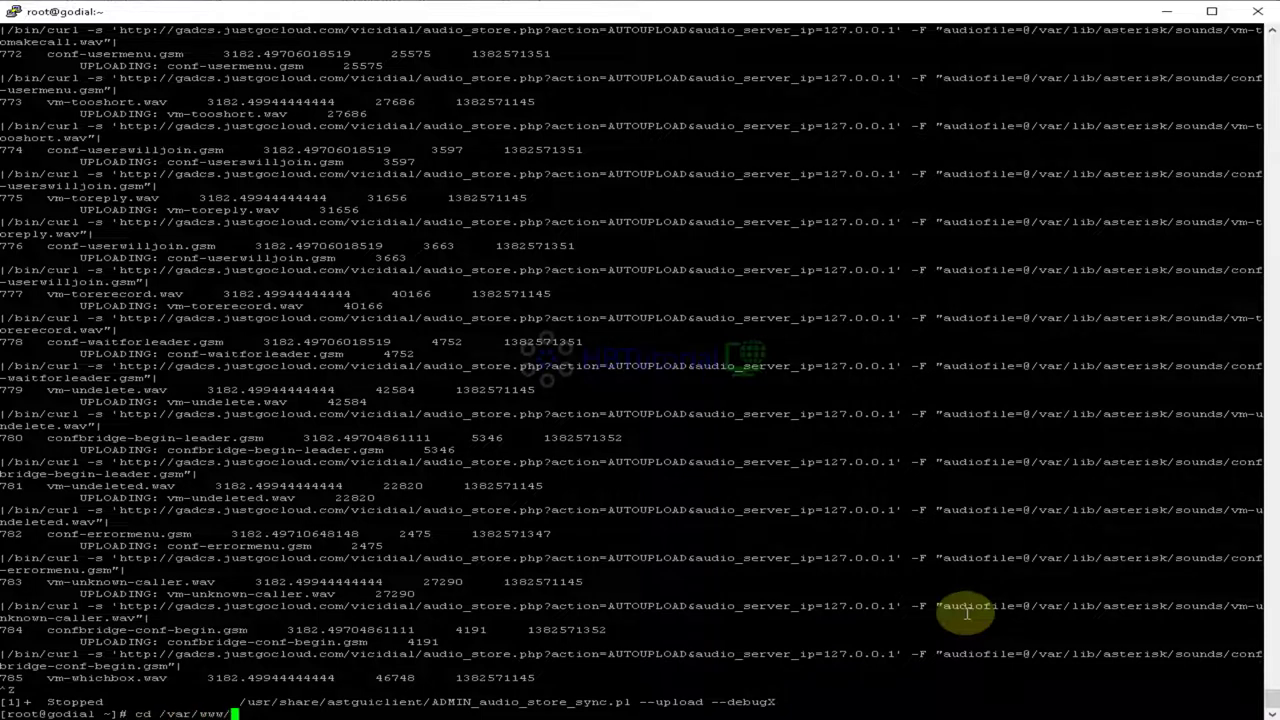
text(cd /var/www/)
key(Tab)
key(Tab)
key(Tab)
text(html/)
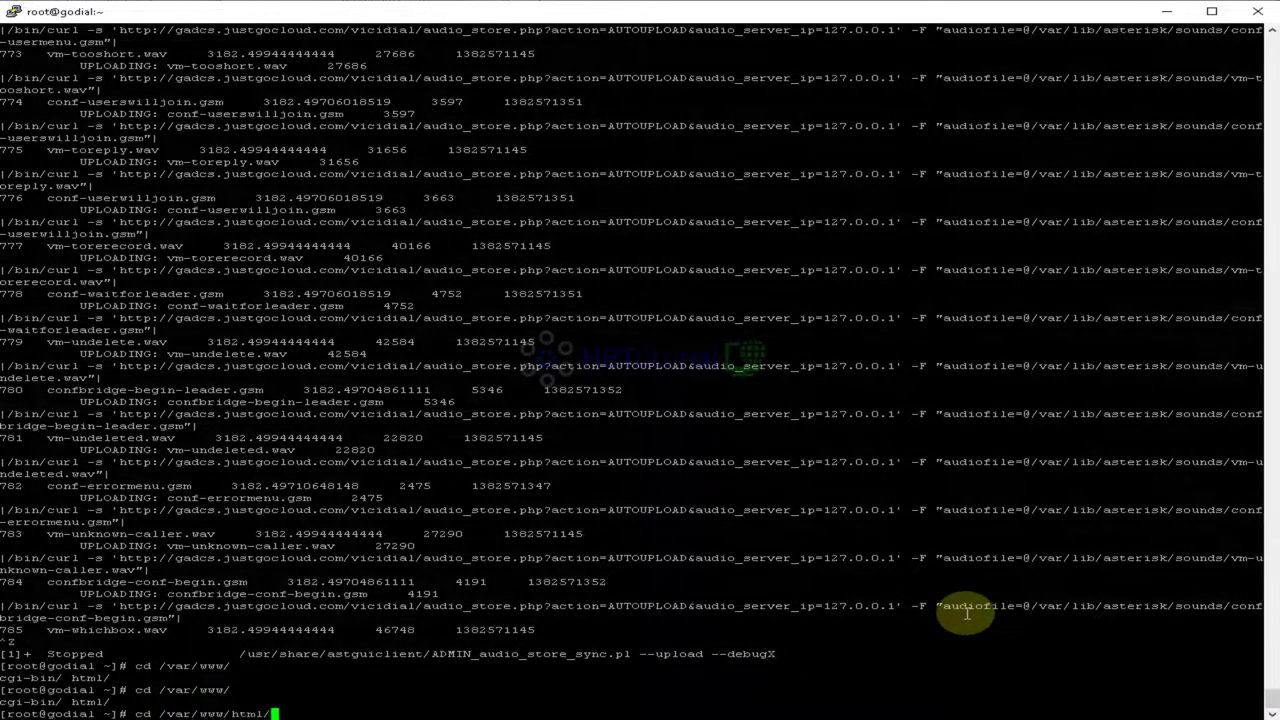
key(Tab)
key(Tab)
key(Tab)
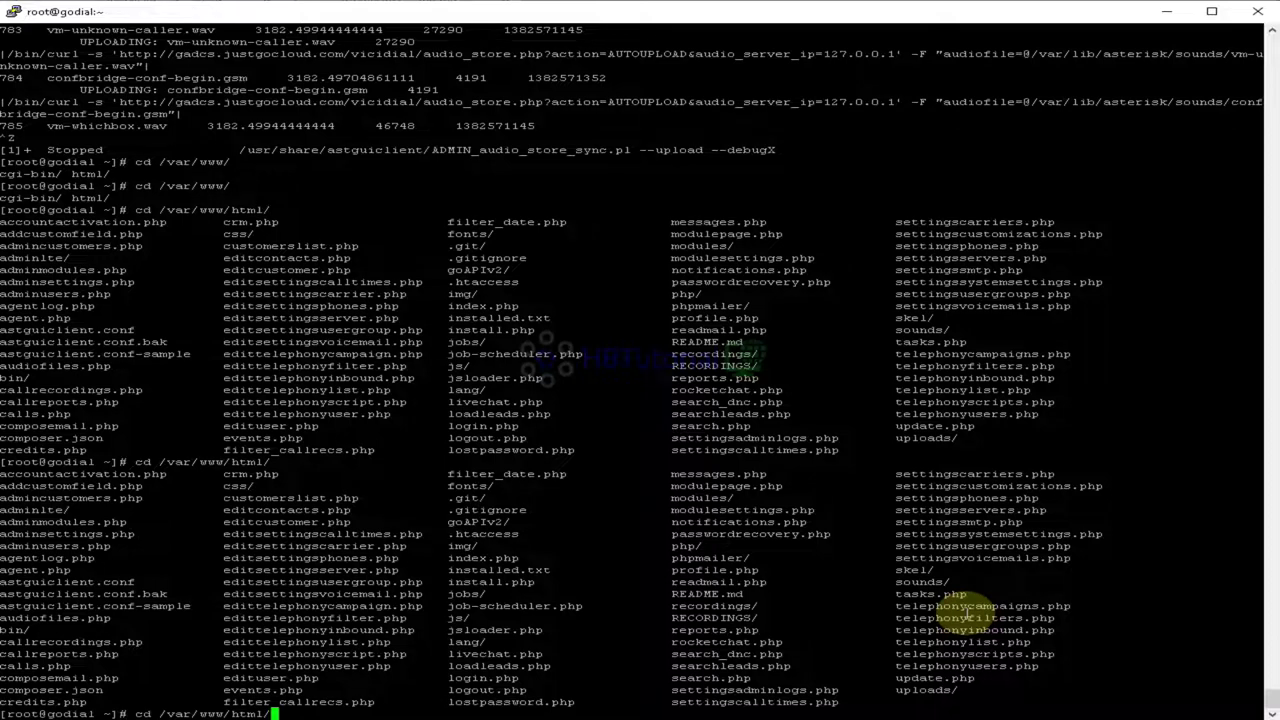
key(Return)
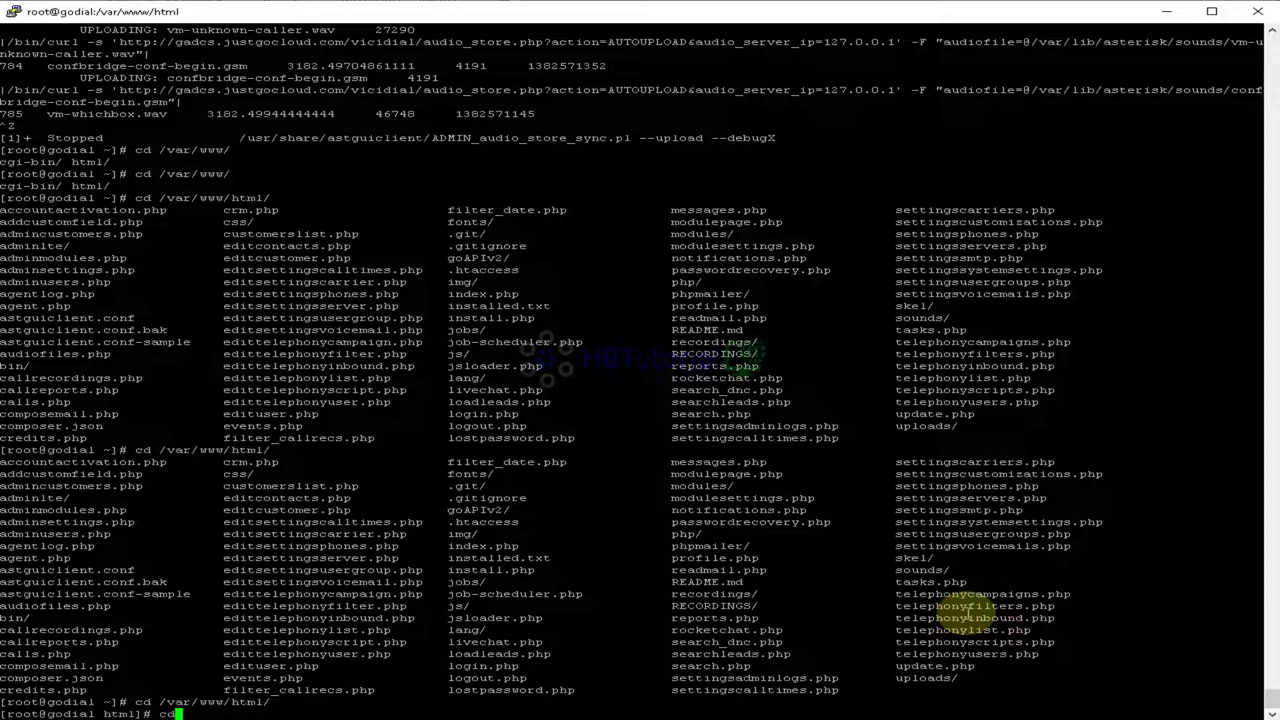
Step: List /var/www/html in detail and copy the /var/lib/asterisk/sounds/ link path
key(Return)
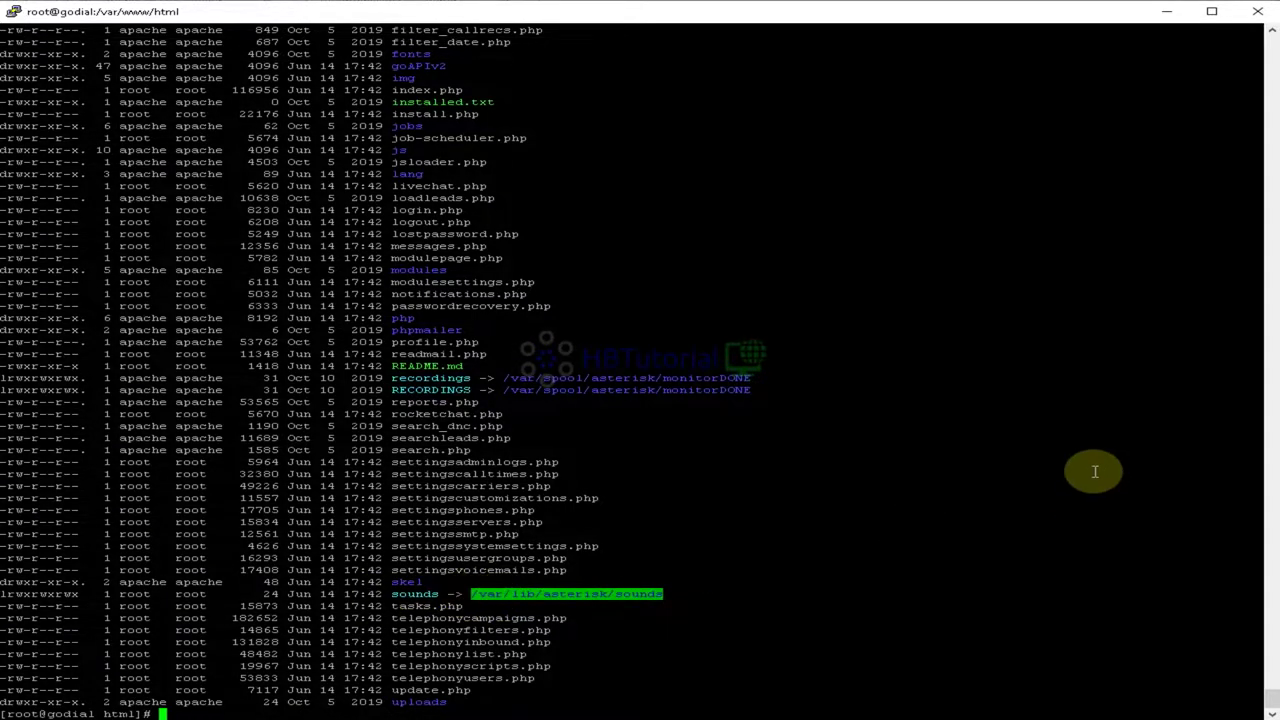
scroll(1100, 466, up, 20)
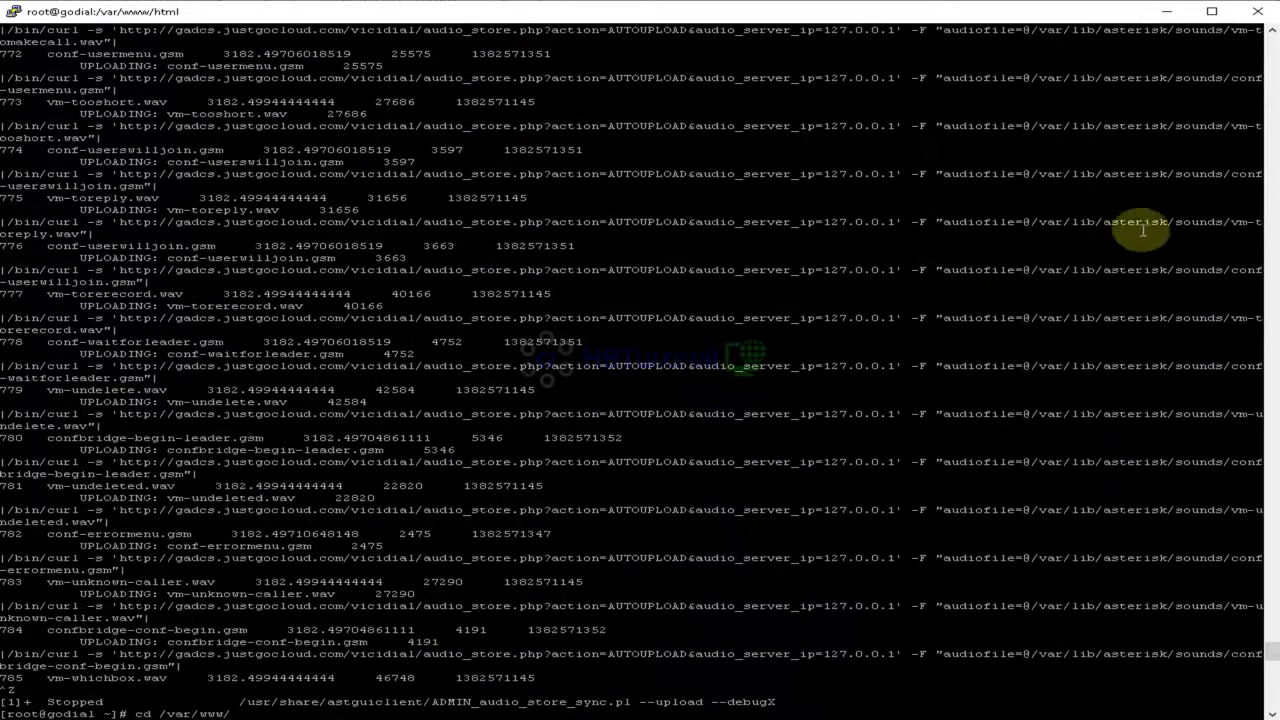
drag(1230, 222, 1033, 222)
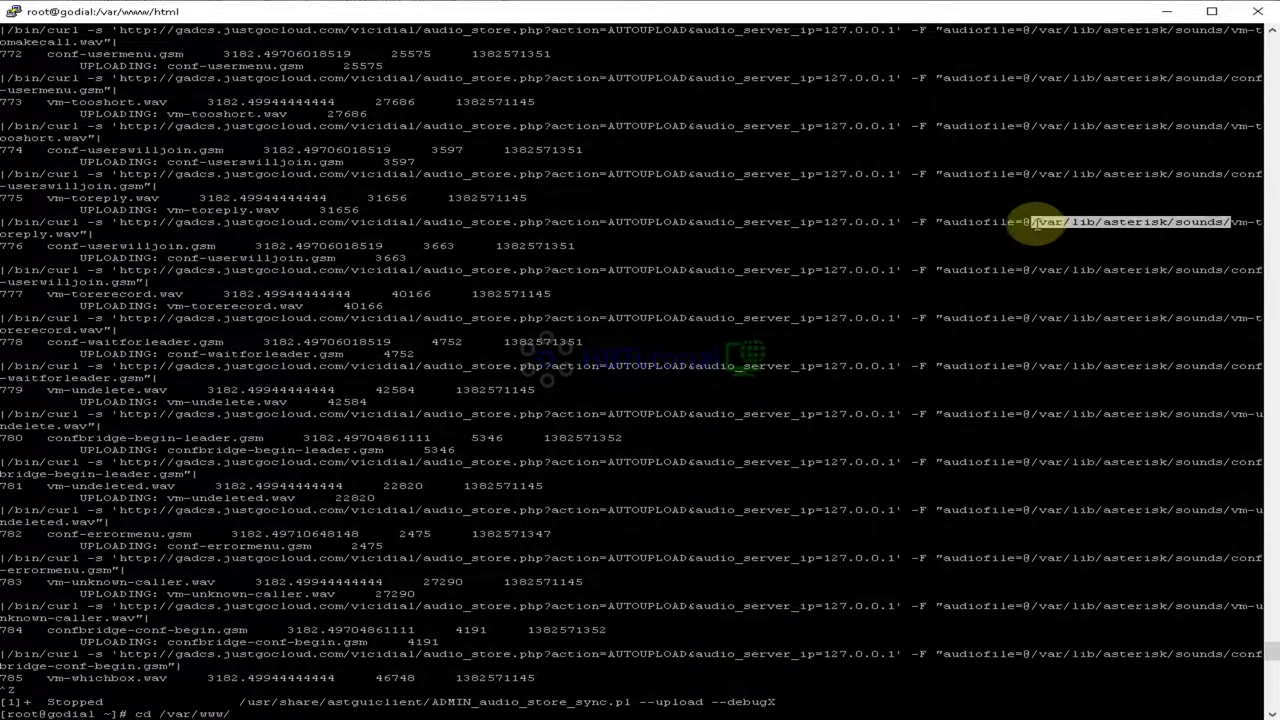
scroll(980, 280, down, 20)
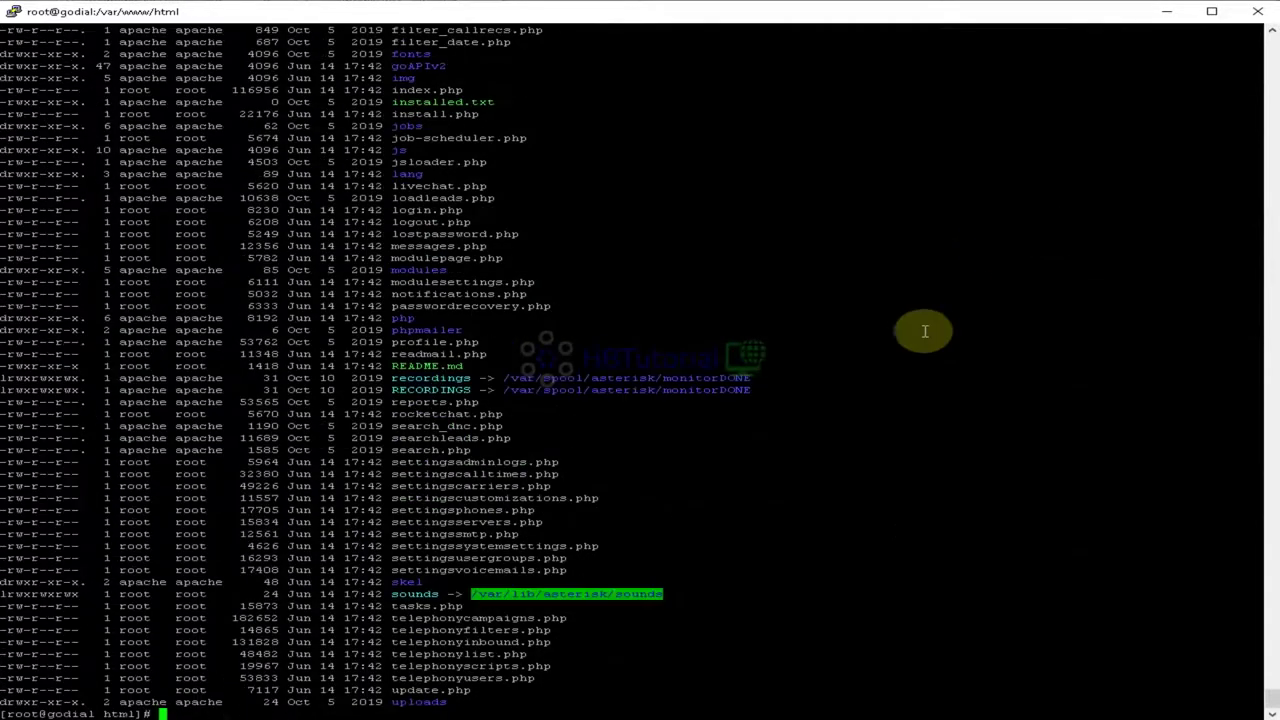
Step: Change into the pasted /var/lib/asterisk/sounds folder and list its files with ls -l
right_click(802, 464)
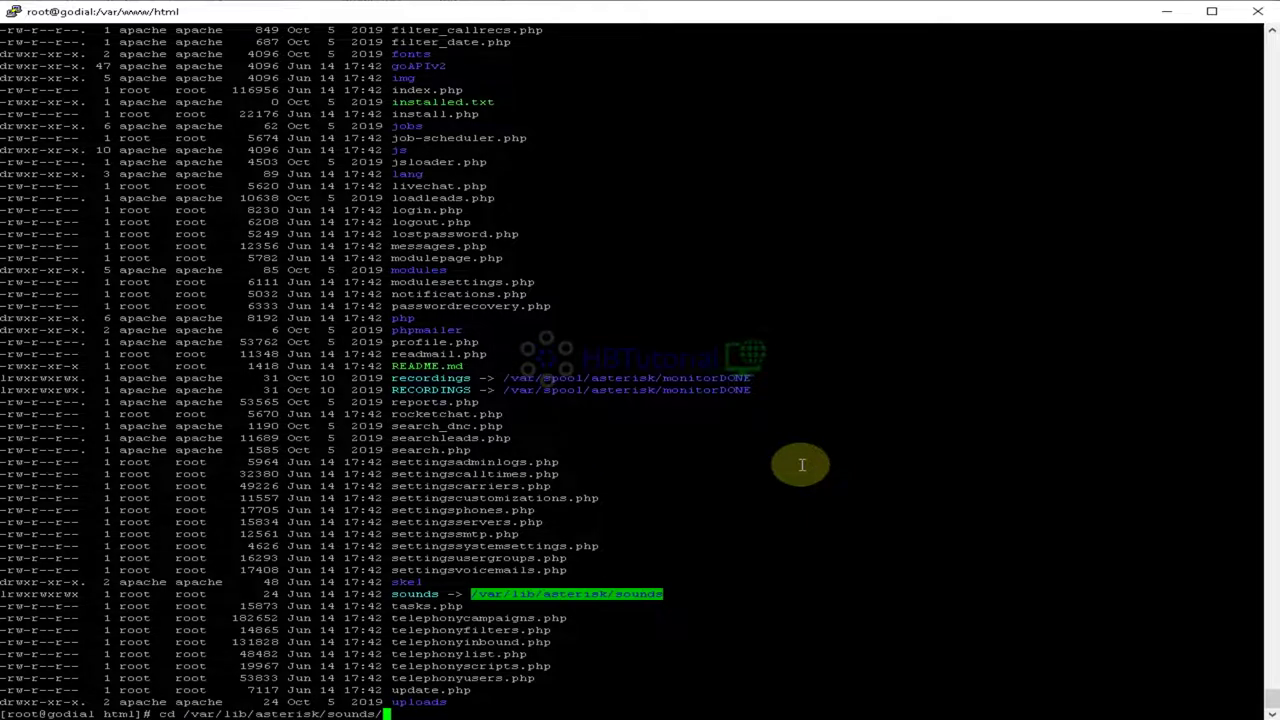
key(Return)
text(ls -l)
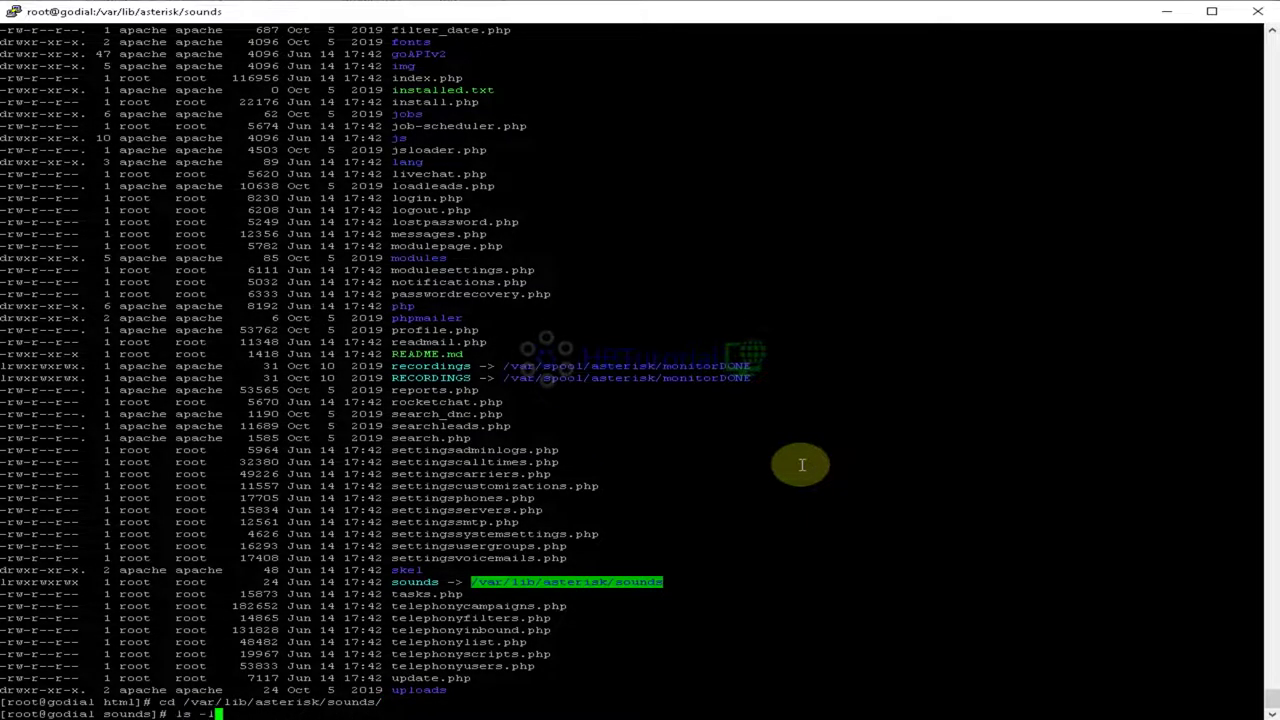
key(Return)
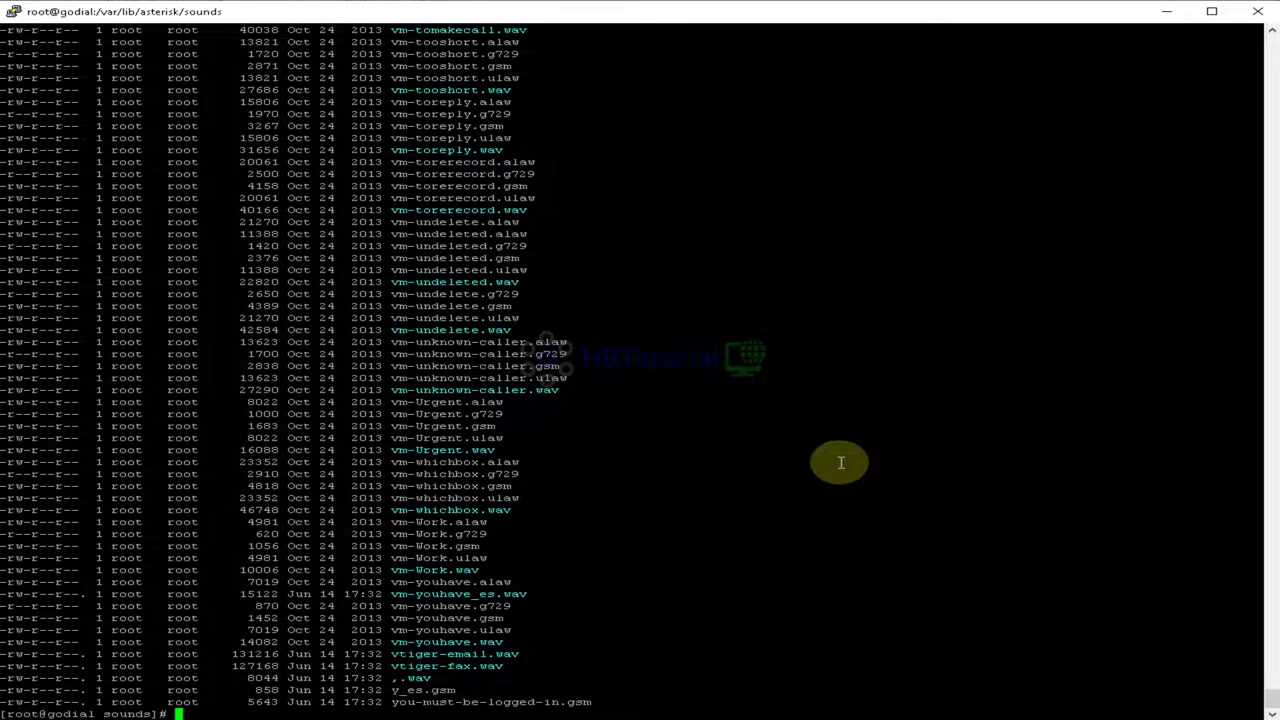
scroll(840, 462, up, 20)
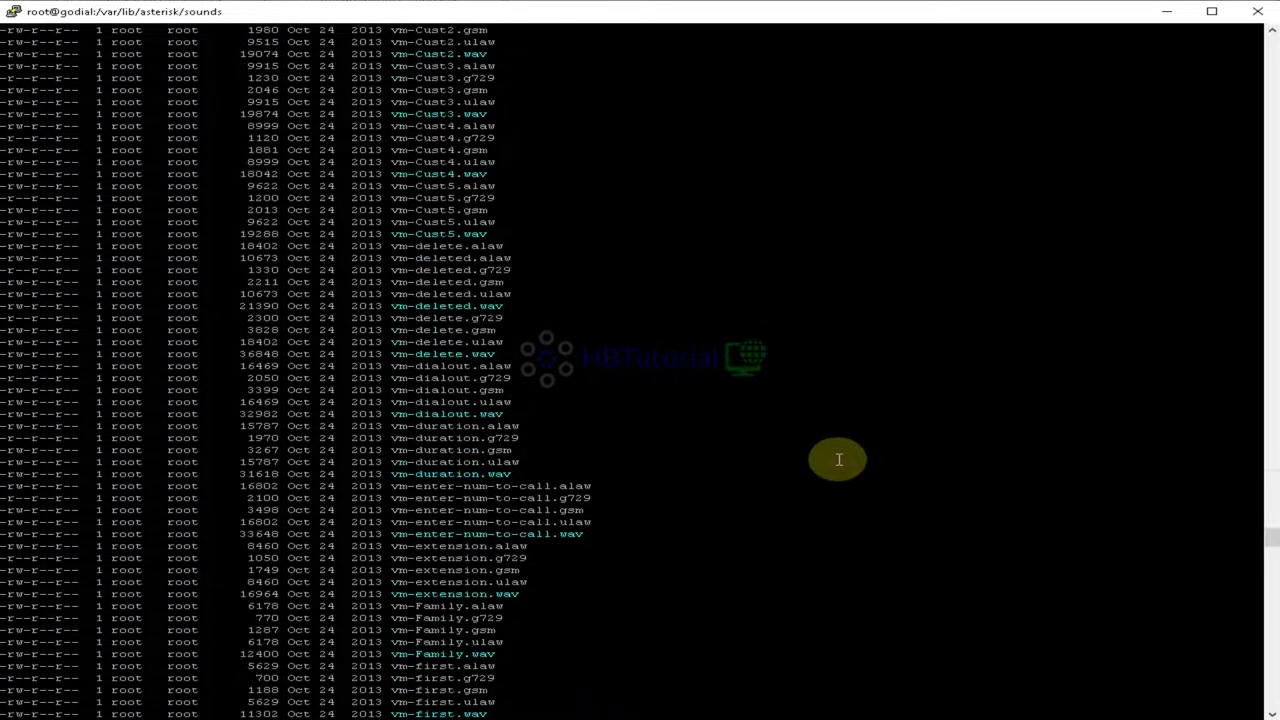
scroll(838, 460, down, 20)
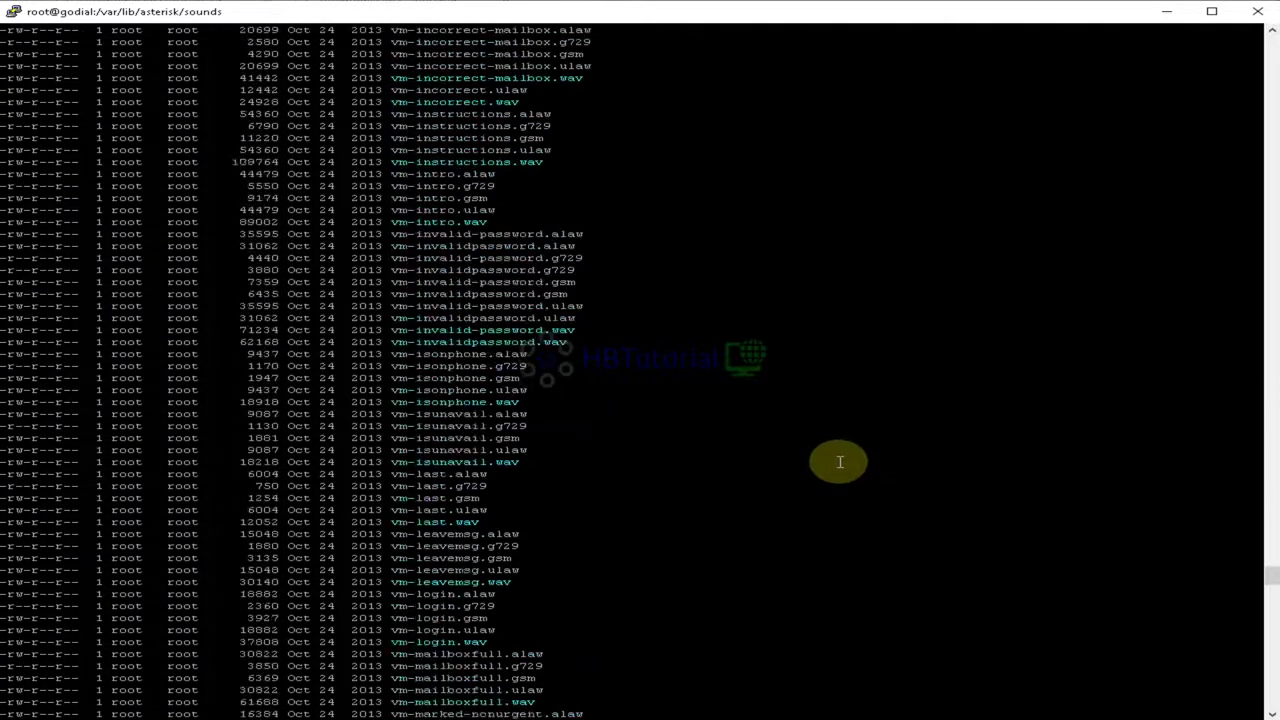
scroll(830, 503, down, 20)
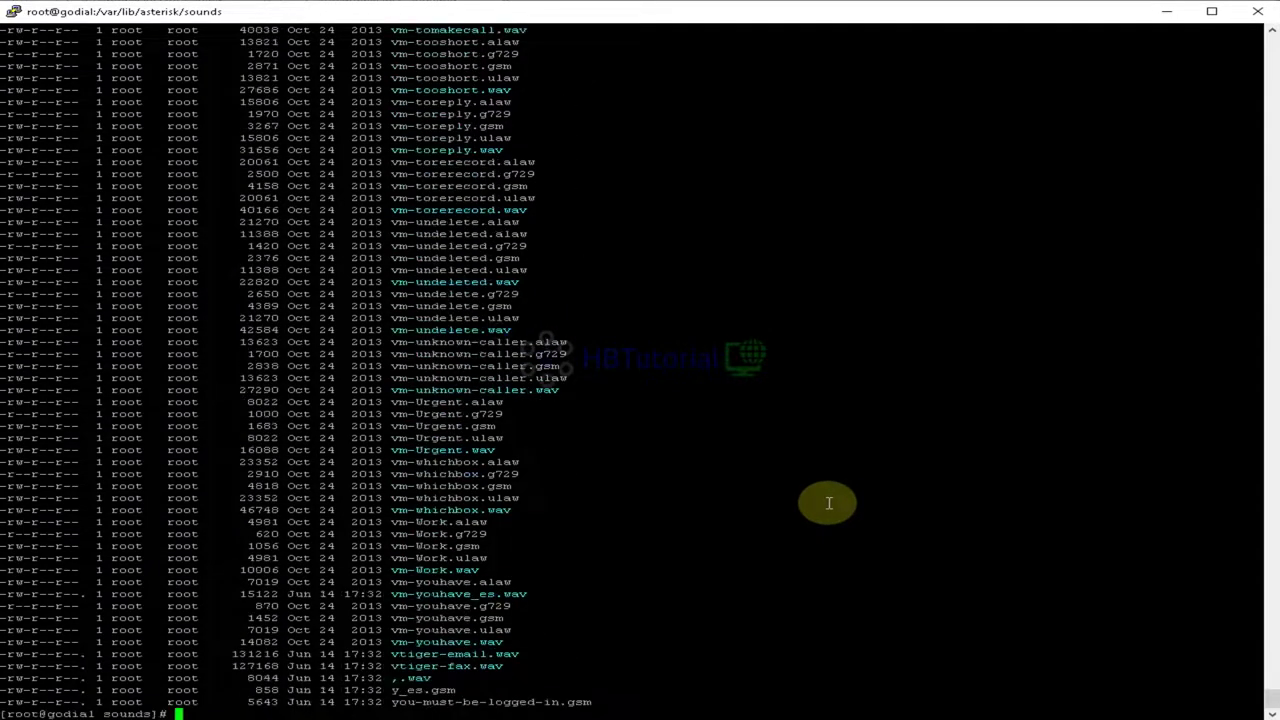
text(s)
key(Return)
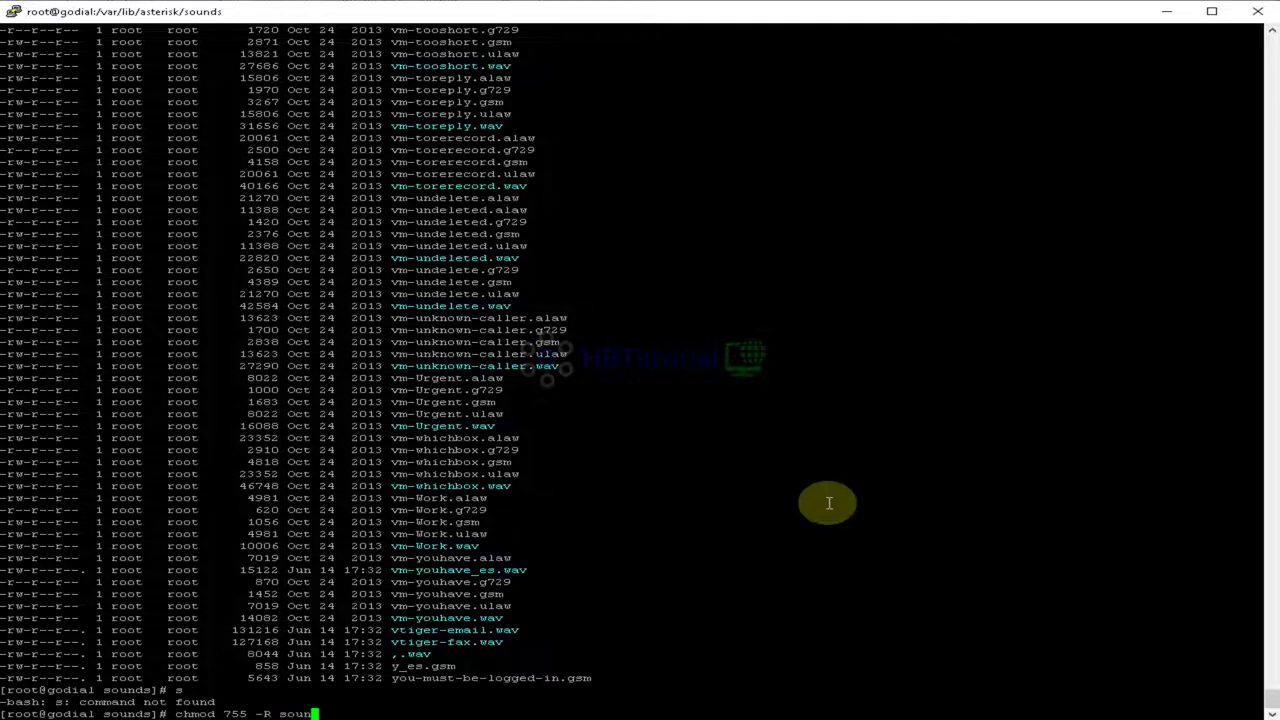
Step: Move up to /var/lib/asterisk and give the sounds folder 755 permissions recursively
key(BackSpace)
key(BackSpace)
key(BackSpace)
key(BackSpace)
key(BackSpace)
key(BackSpace)
key(BackSpace)
key(BackSpace)
key(BackSpace)
key(BackSpace)
key(BackSpace)
key(BackSpace)
key(BackSpace)
key(BackSpace)
key(BackSpace)
key(BackSpace)
key(BackSpace)
key(Return)
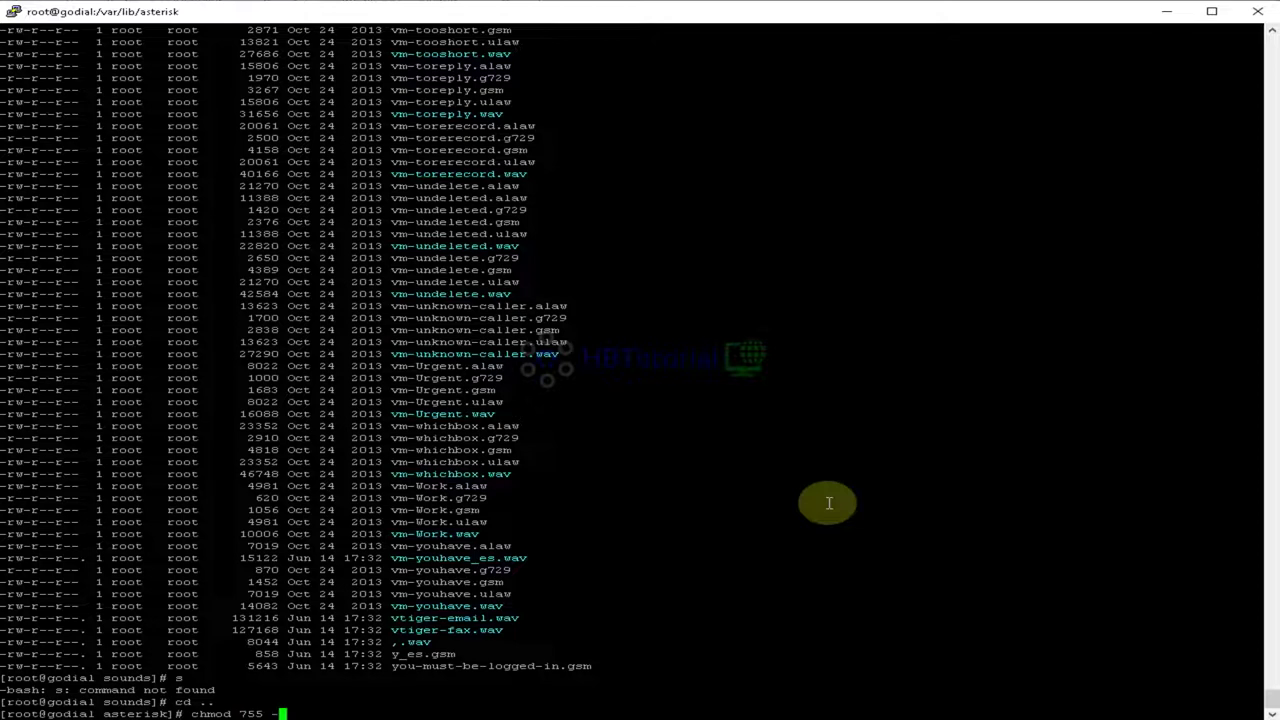
text(oiu)
key(BackSpace)
text(u)
key(Tab)
key(Return)
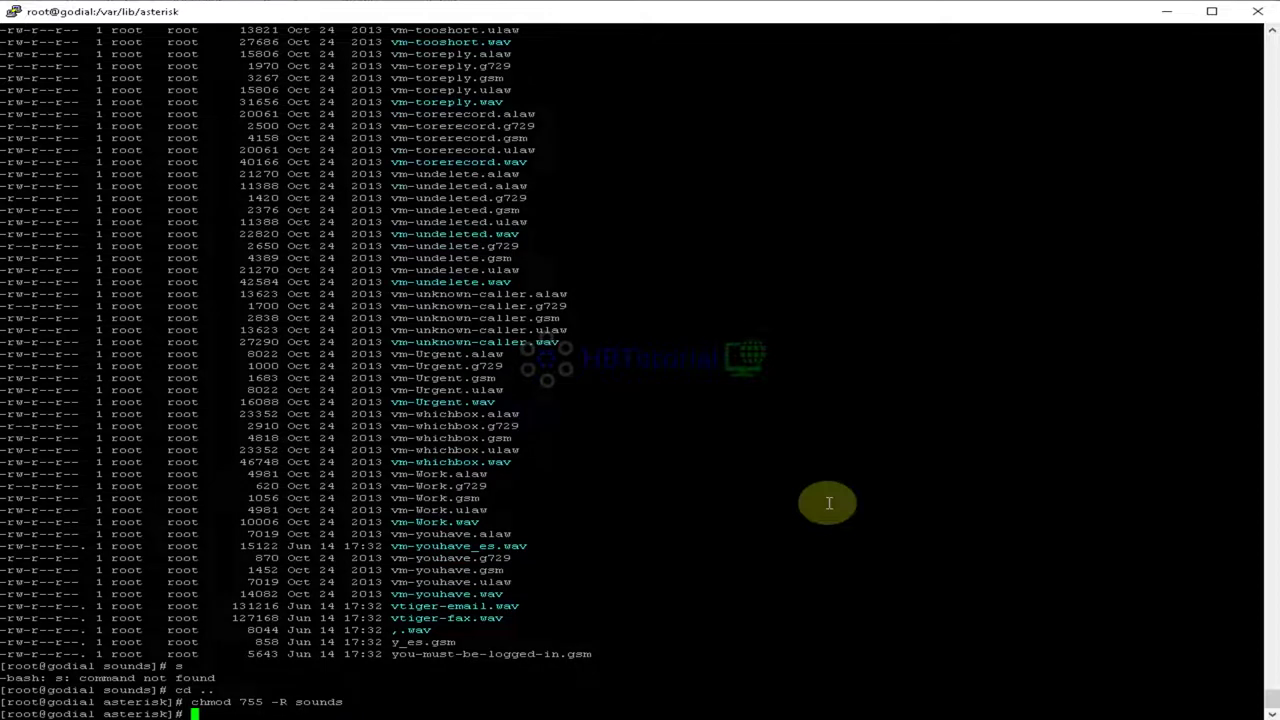
Step: Open the Asterisk console at high verbosity, reload the configuration, and review the call log
text(asterisk -rvvvvvvvvvvvvvvvvvvvvvv)
key(Return)
text(relo)
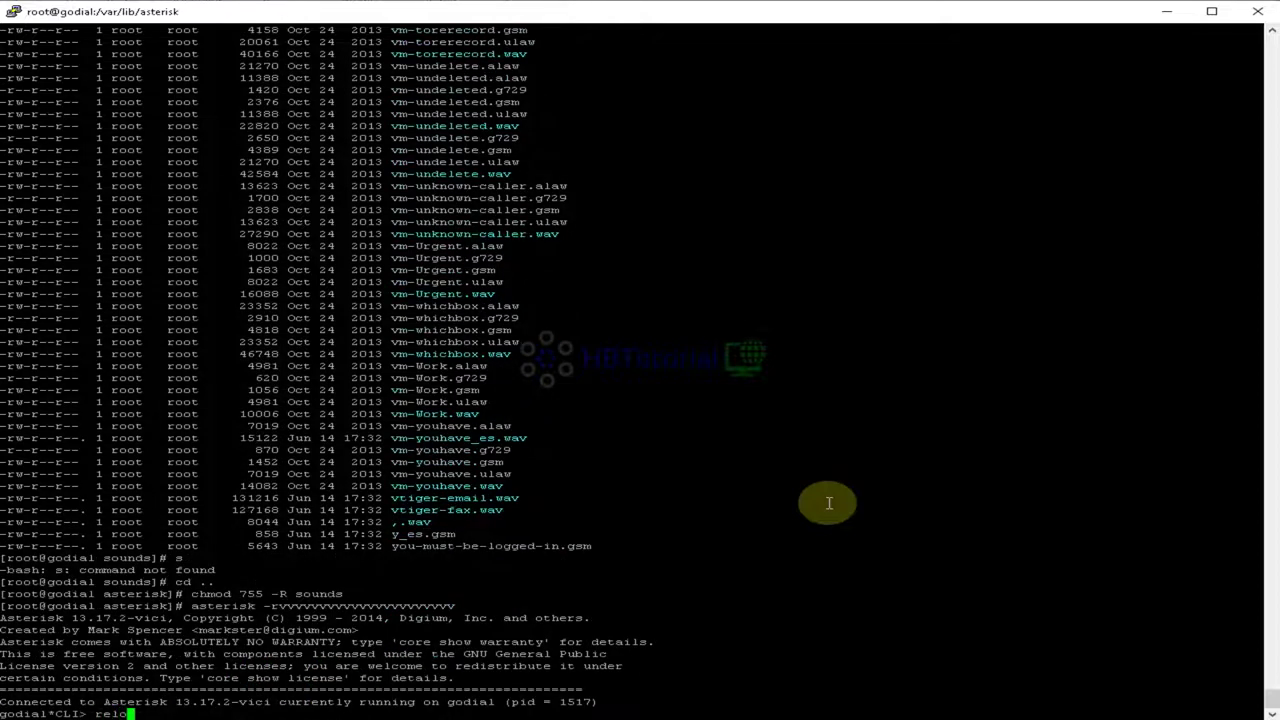
text(ad)
key(Return)
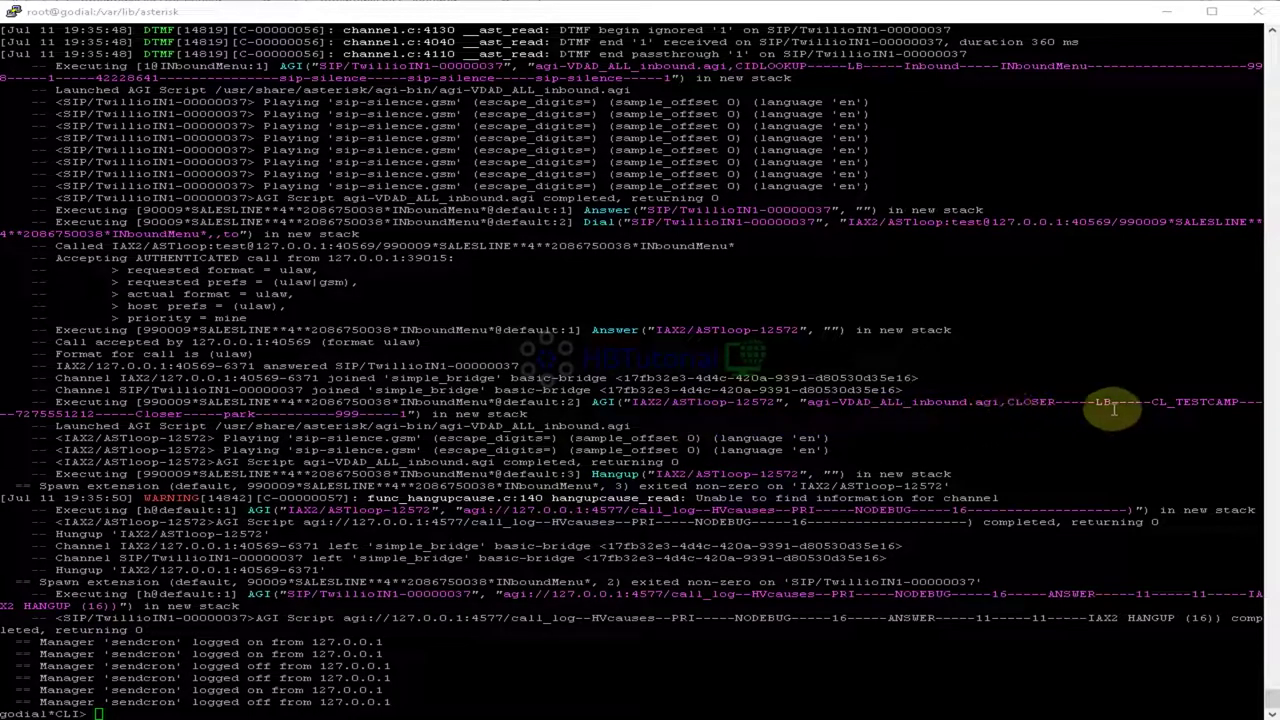
drag(1080, 402, 1197, 402)
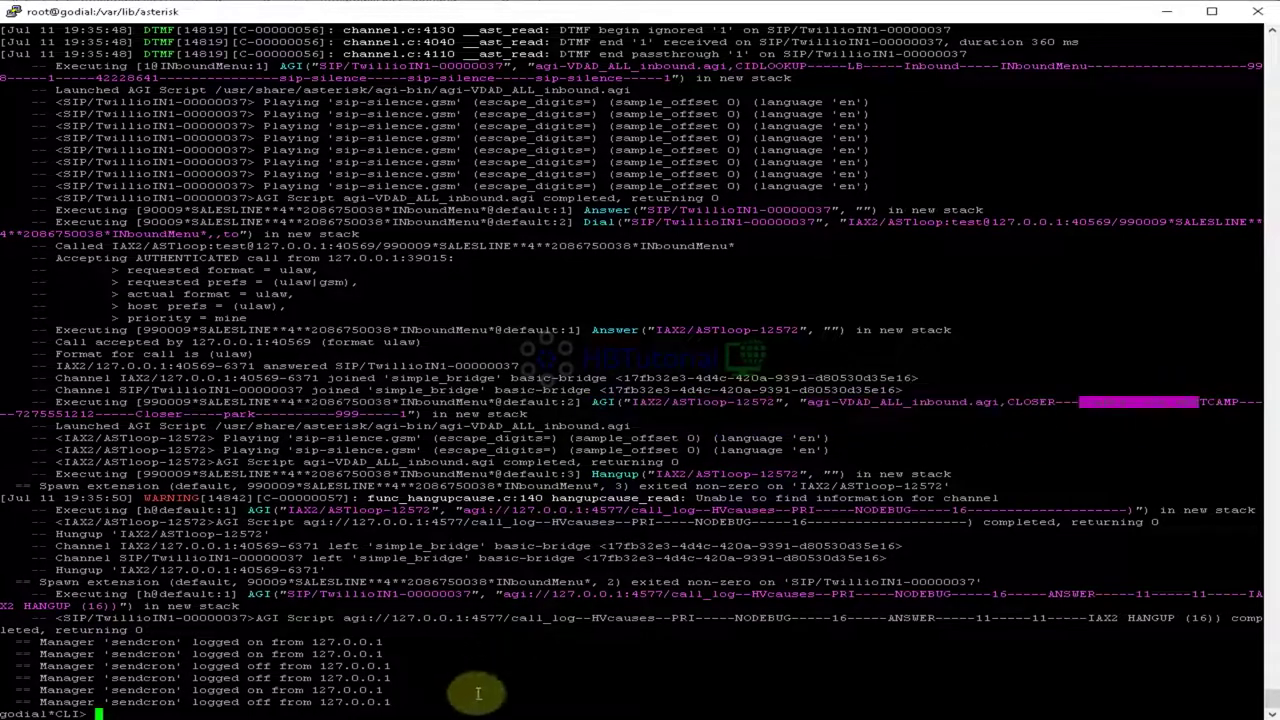
Step: Return to GOautodial and open the INboundMenu IVR for editing again
mouse_move(168, 718)
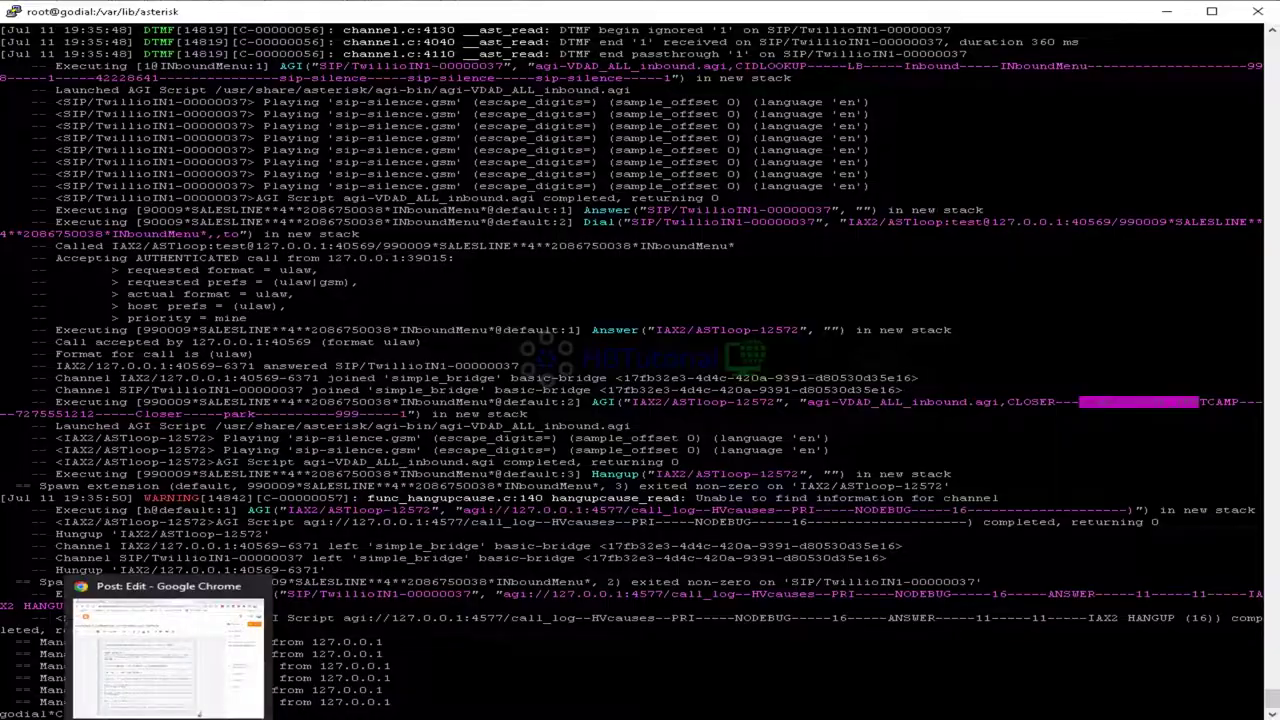
click(215, 641)
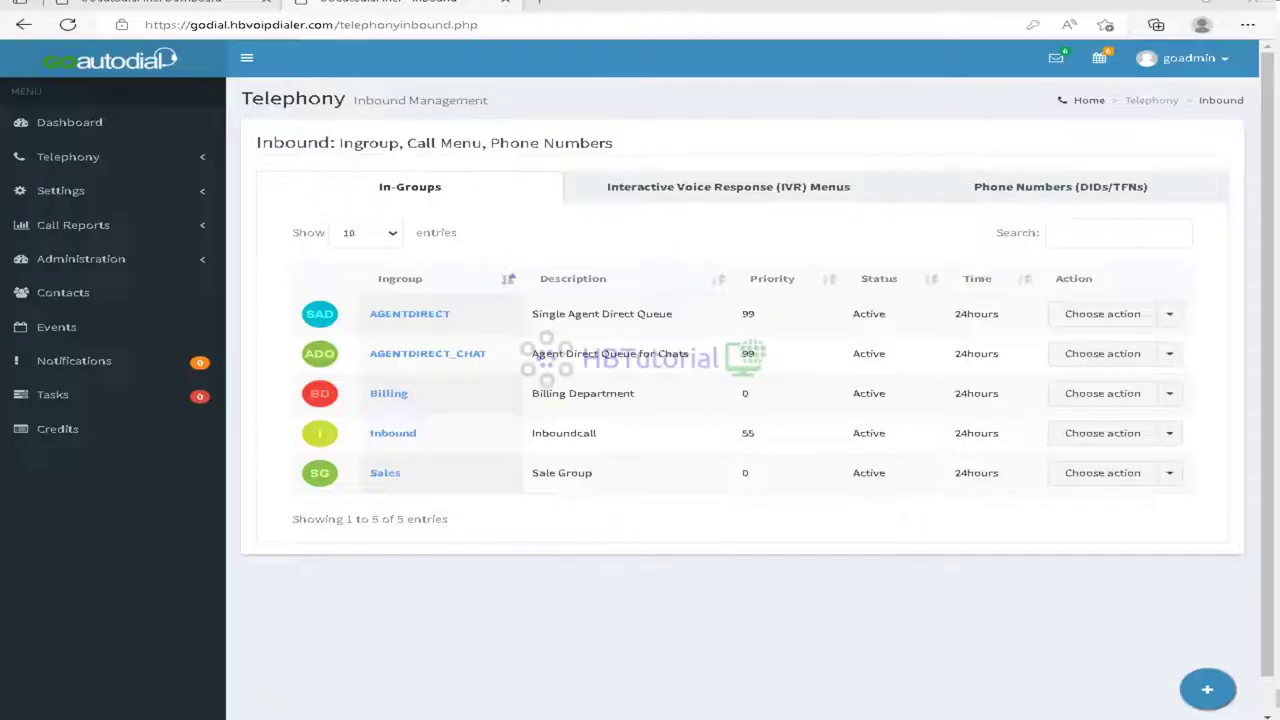
click(803, 193)
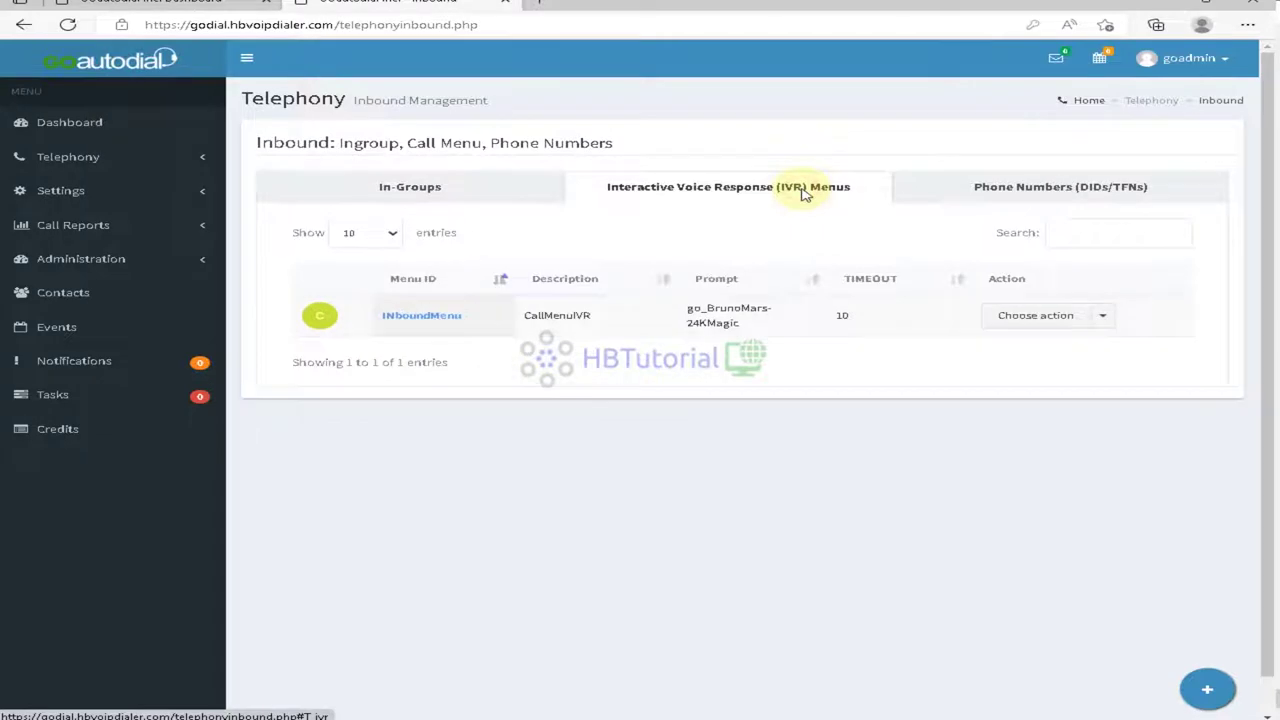
click(1058, 316)
click(1022, 344)
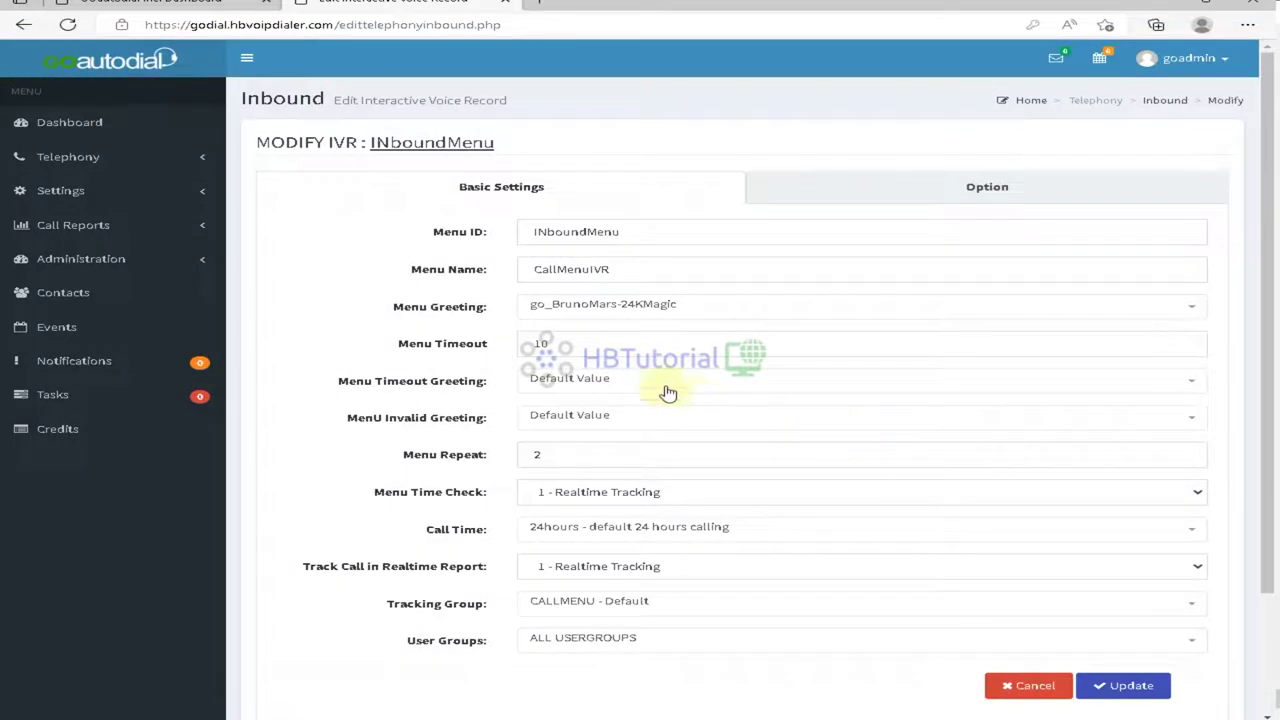
Step: Keep the default timeout greeting and all user groups, then view the keypress options
click(658, 381)
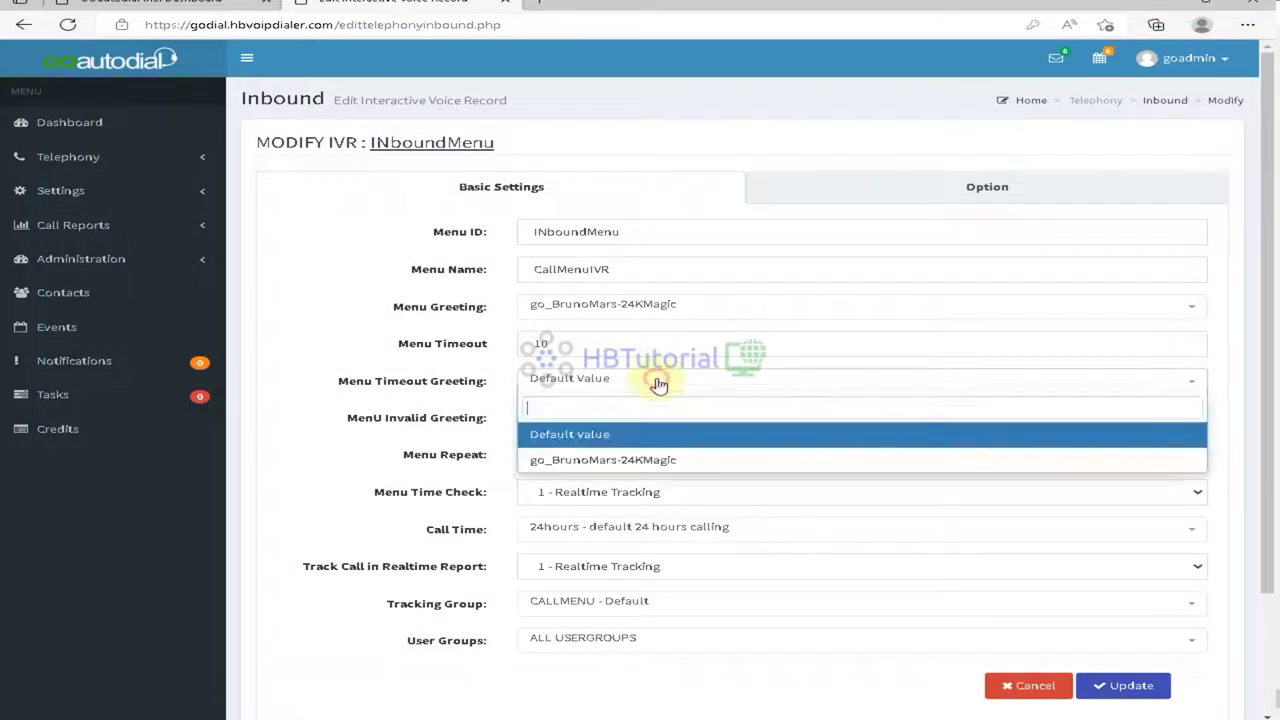
click(600, 434)
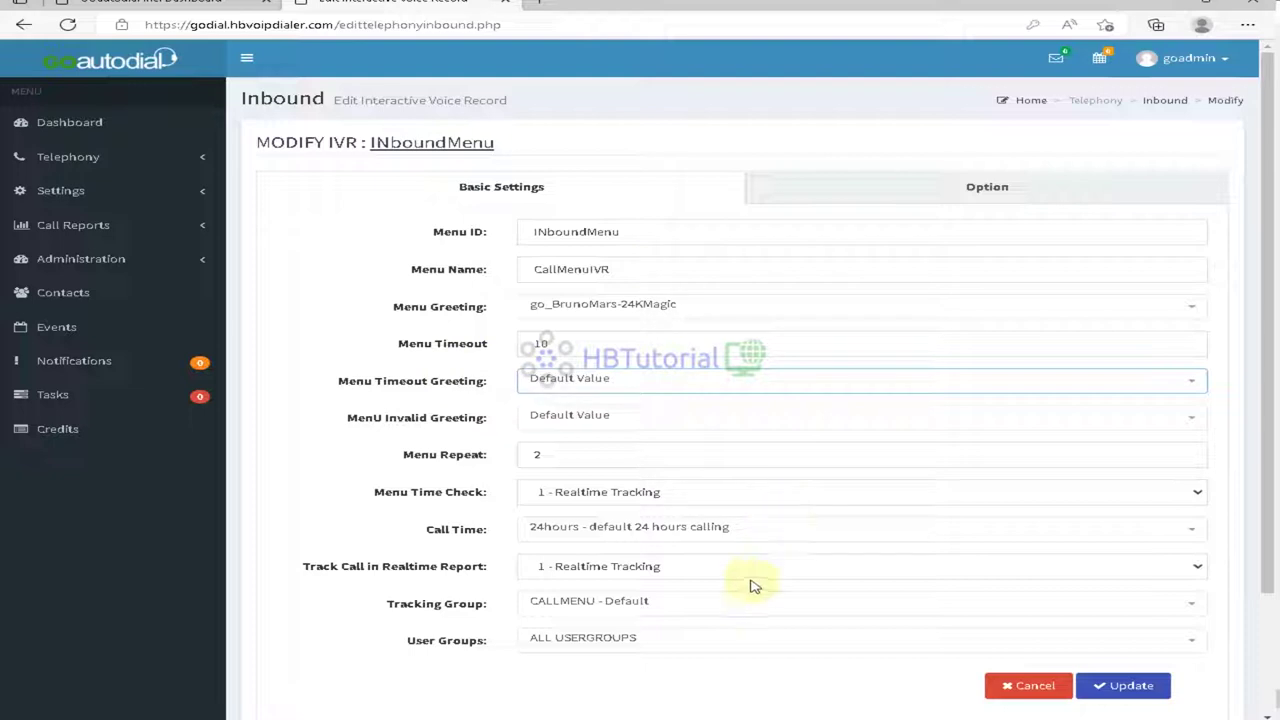
click(651, 639)
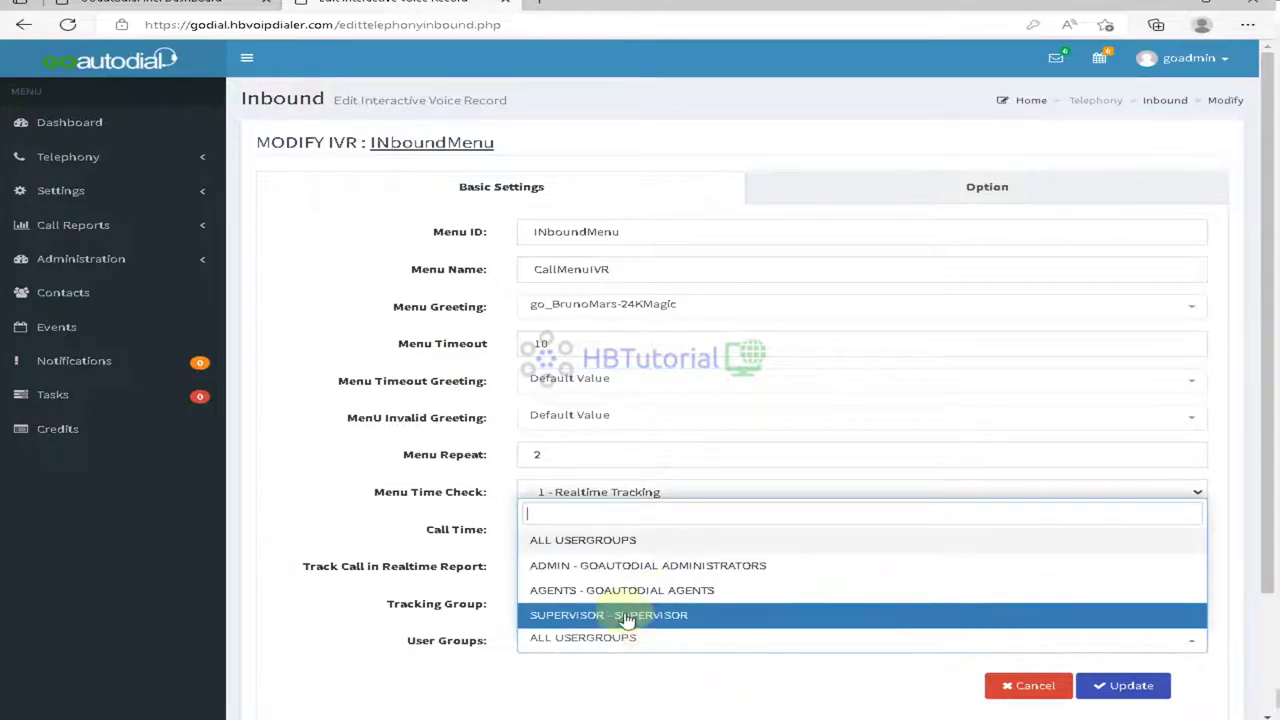
click(460, 571)
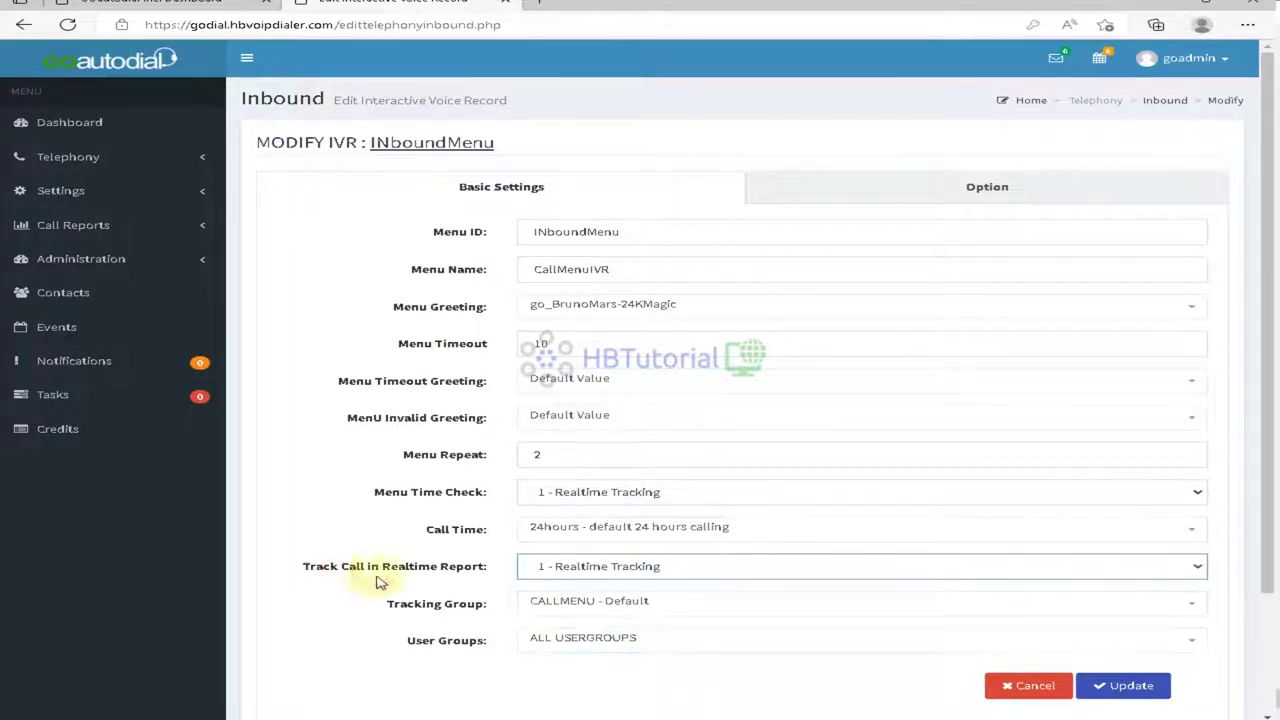
click(955, 181)
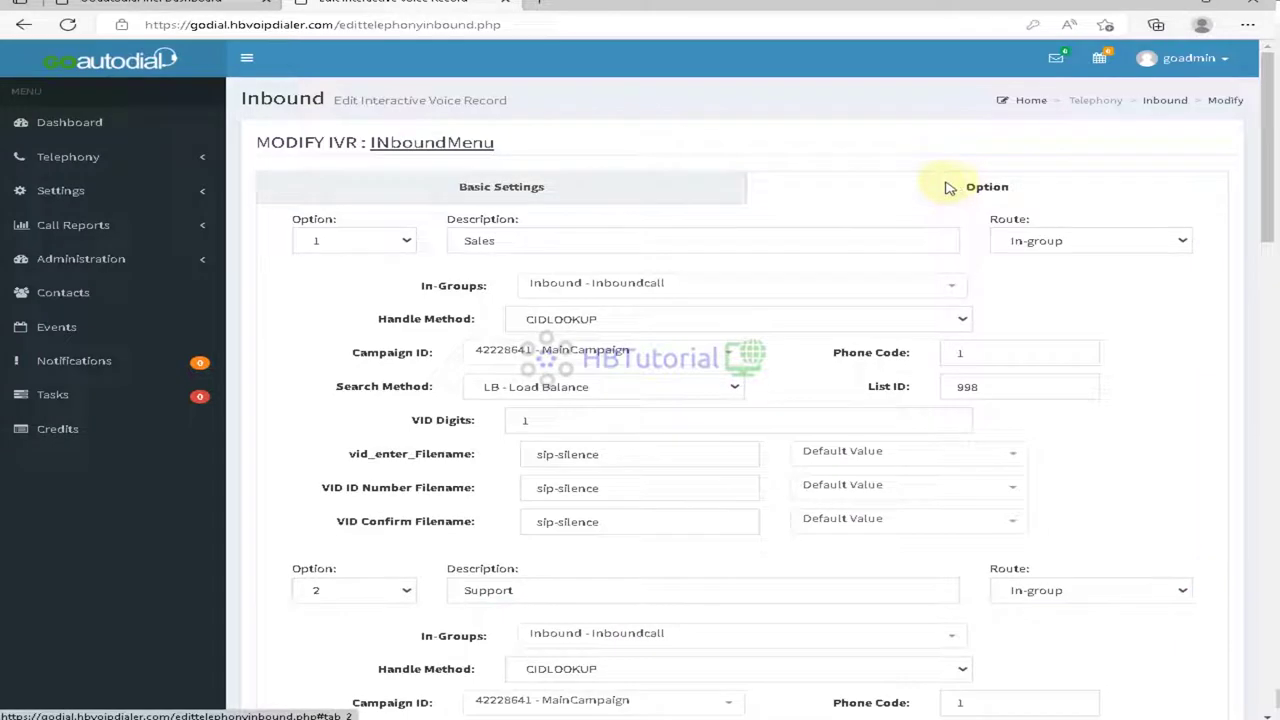
Step: Clear the Sales option's VID Digits and its three sip-silence VID filename fields
click(1043, 233)
click(1071, 204)
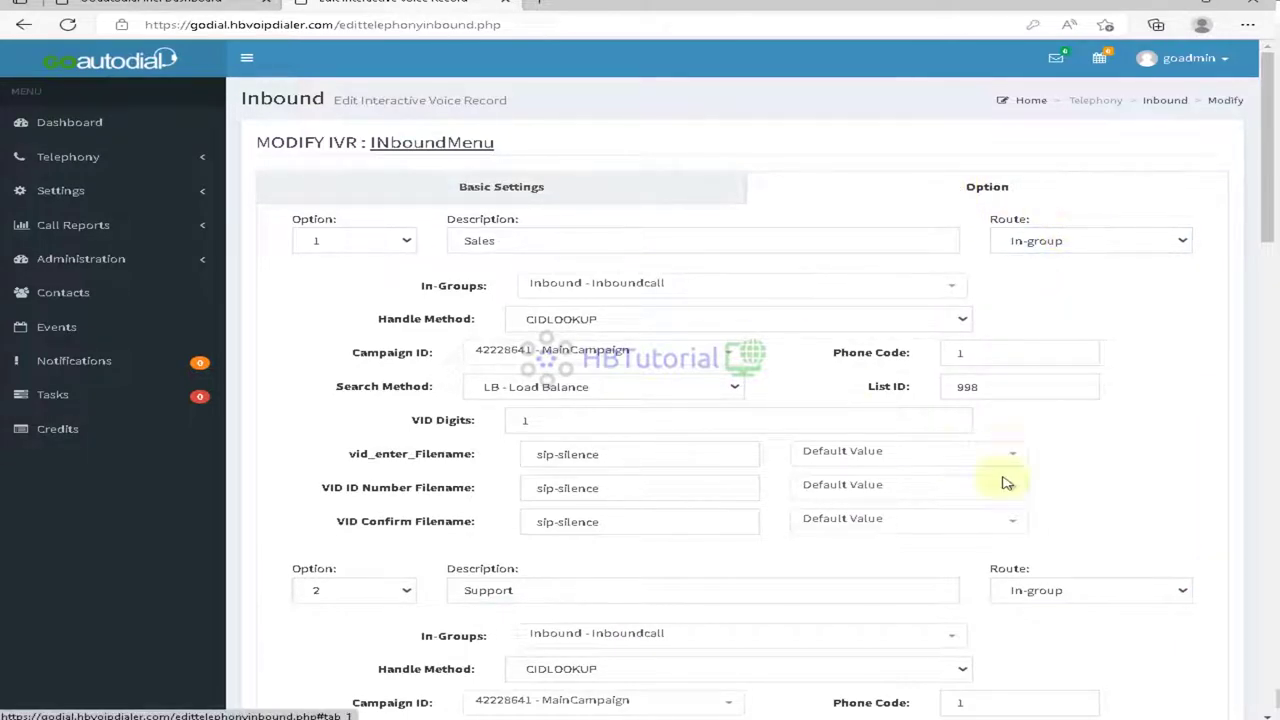
click(858, 452)
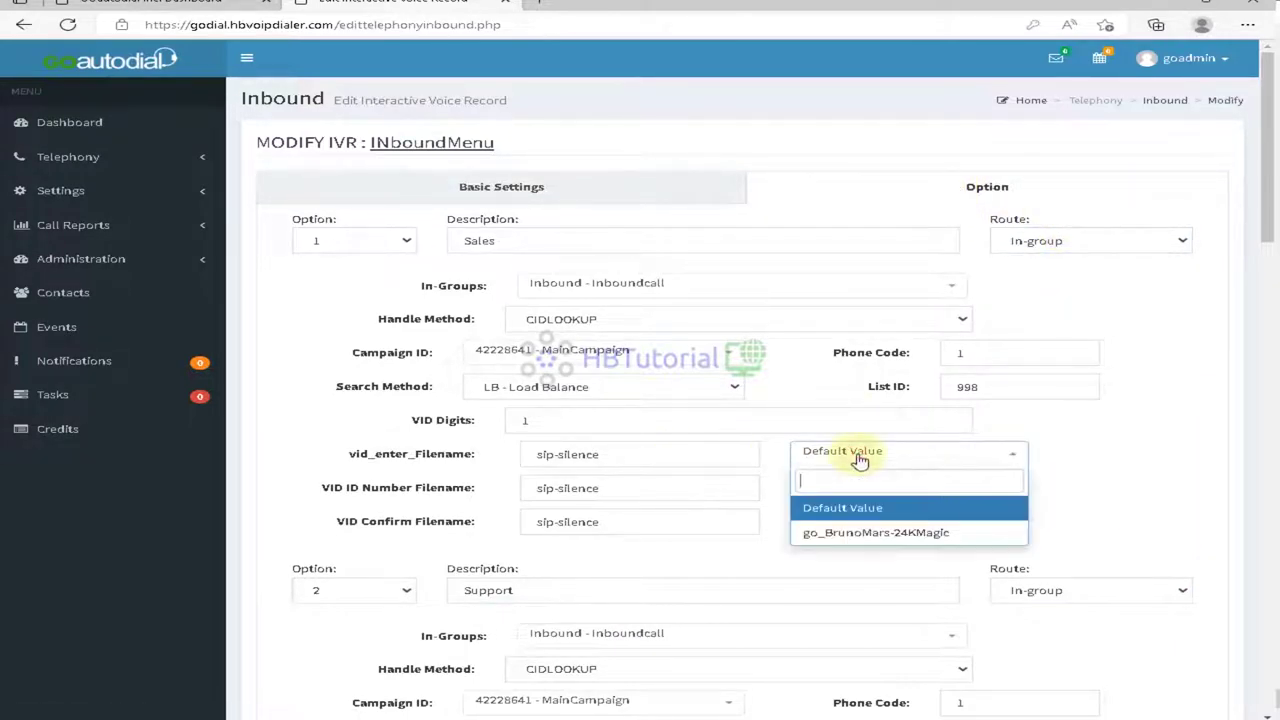
click(726, 454)
drag(726, 454, 420, 478)
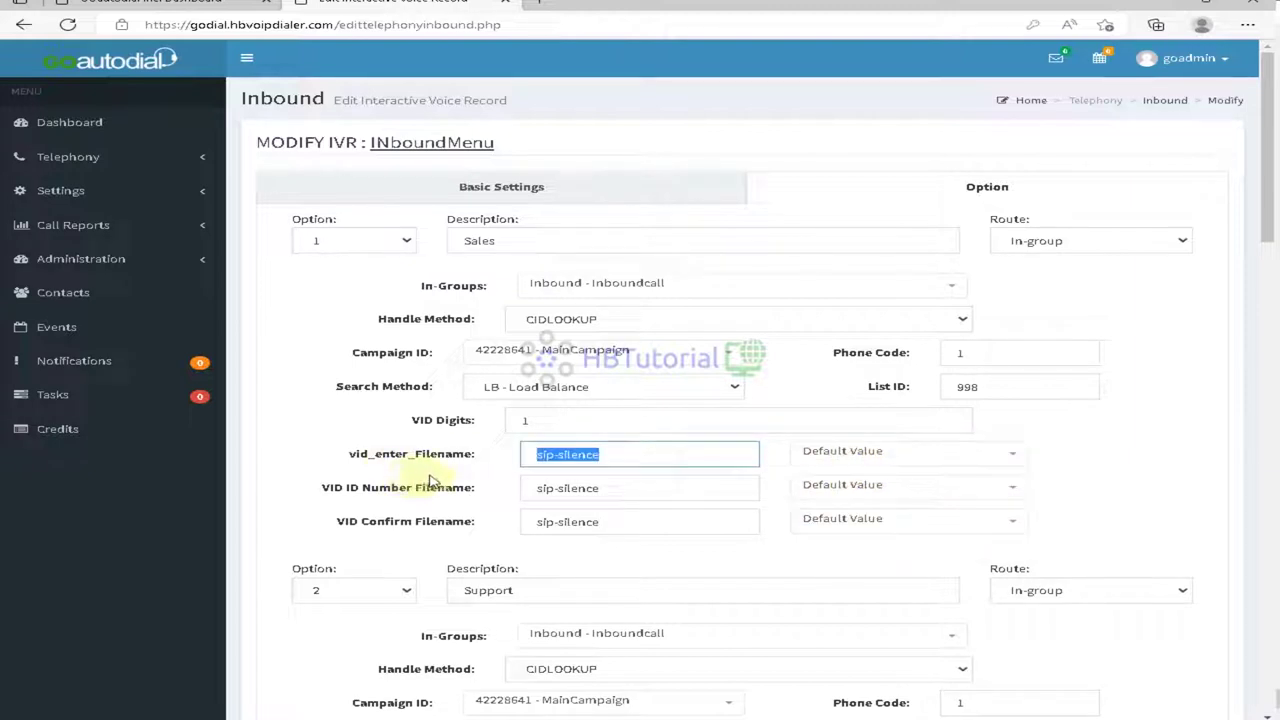
click(608, 420)
key(BackSpace)
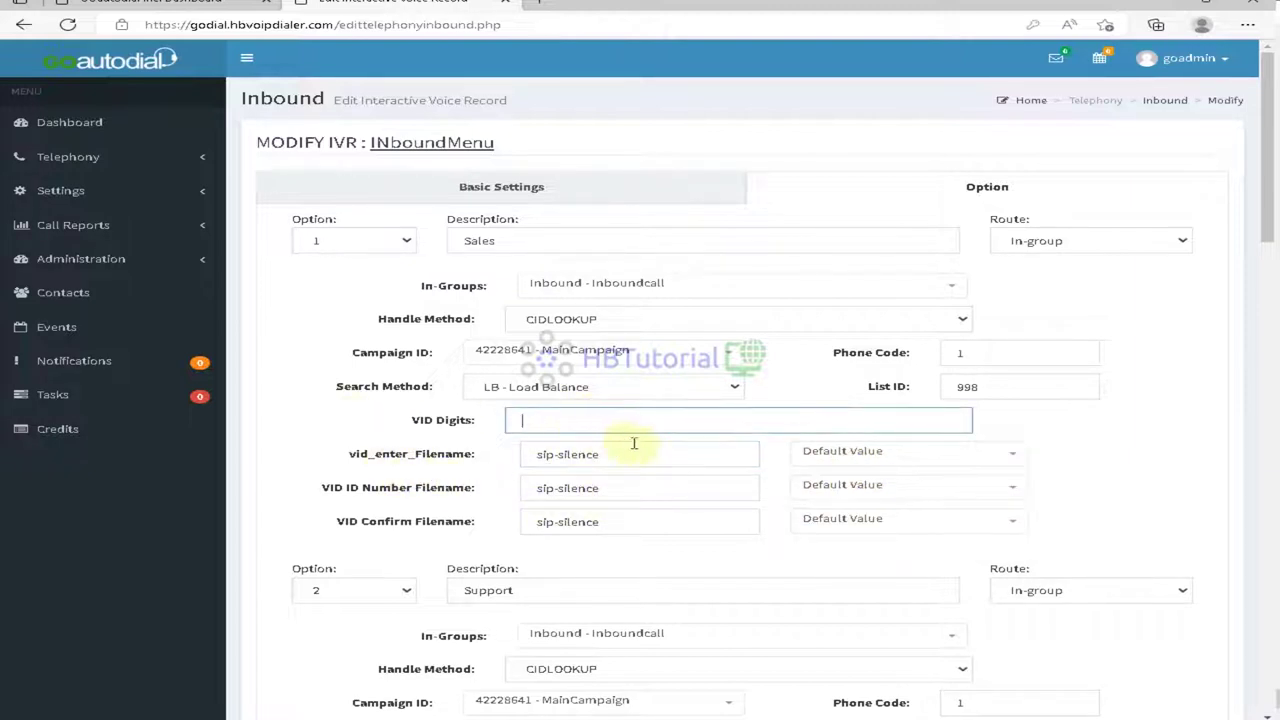
key(Tab)
key(BackSpace)
key(Tab)
key(BackSpace)
key(Tab)
key(BackSpace)
Step: Clear the Support option's VID Digits and its three VID filename fields
scroll(651, 581, down, 2)
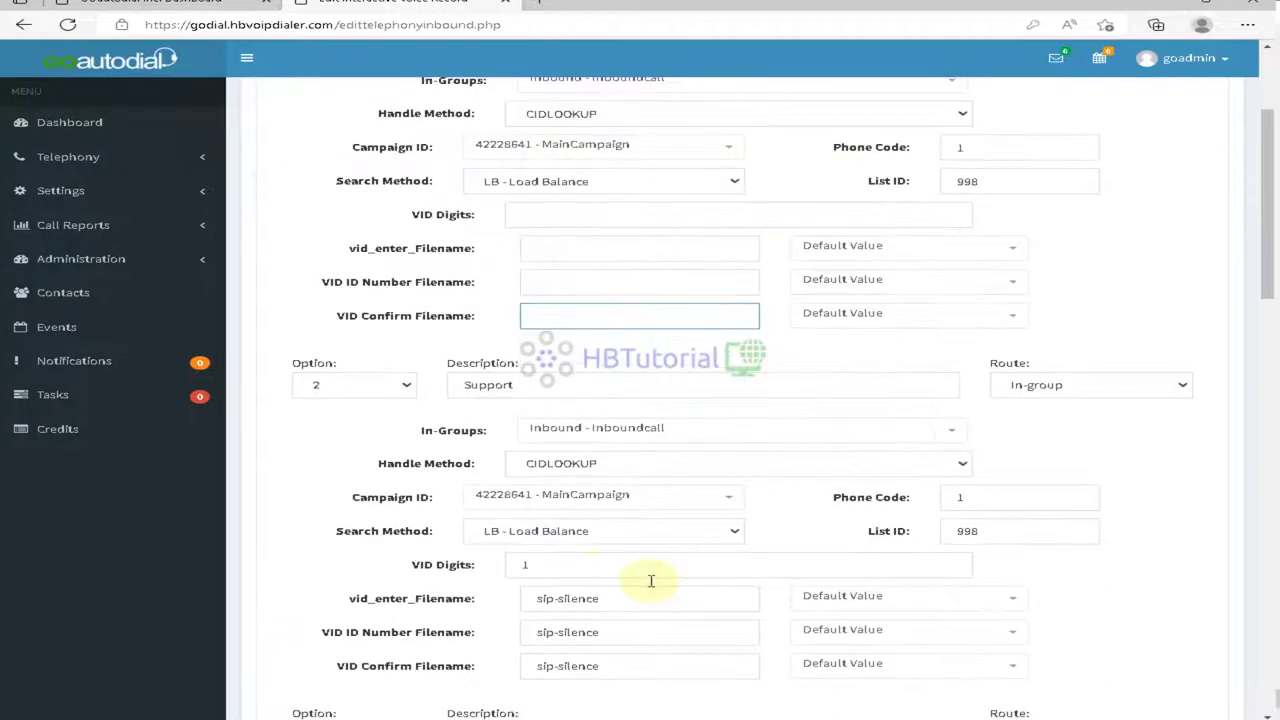
click(603, 564)
key(BackSpace)
key(Tab)
key(BackSpace)
key(Tab)
key(BackSpace)
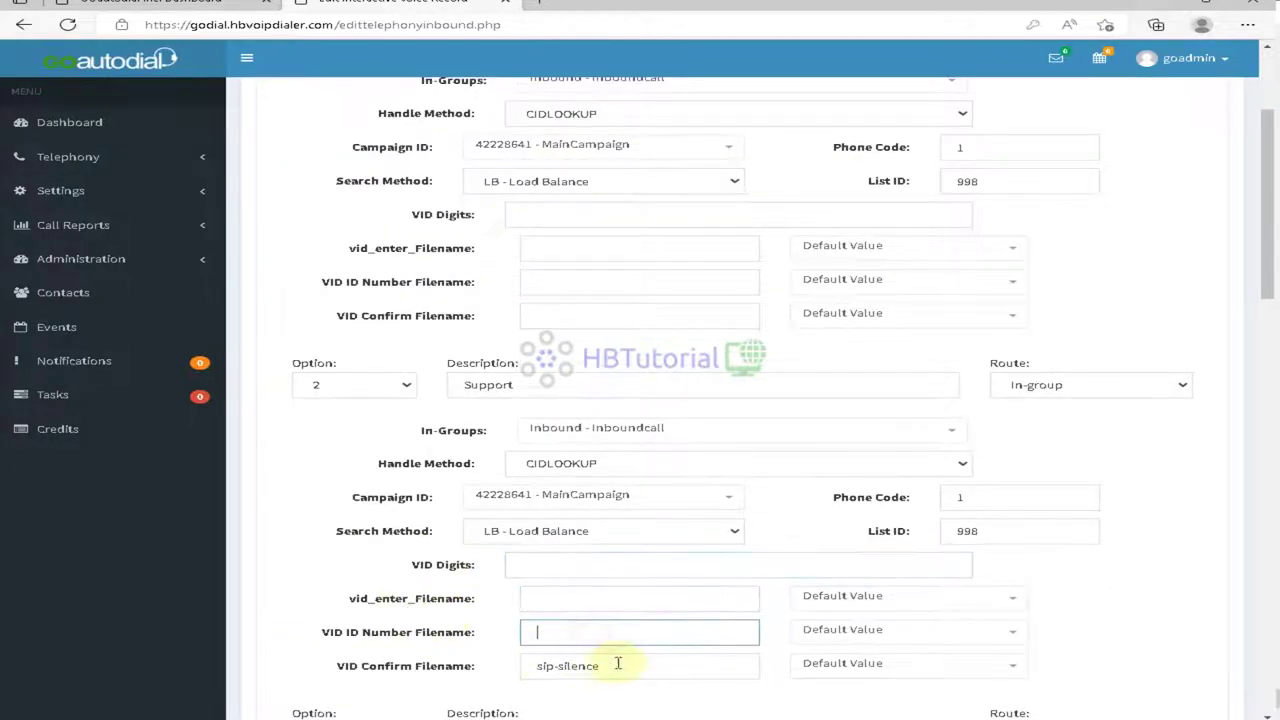
key(Tab)
key(BackSpace)
Step: Clear the Billing option's VID Digits and its three VID filename fields
scroll(600, 600, down, 4)
click(571, 503)
key(BackSpace)
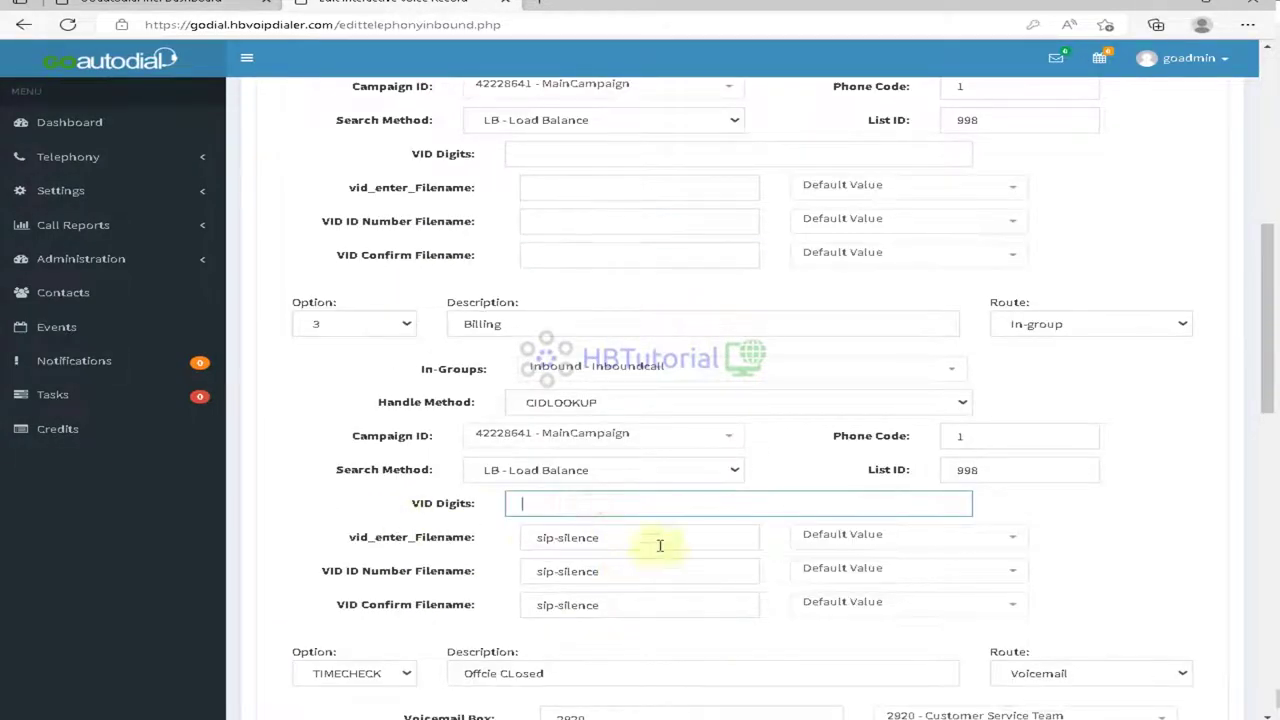
key(Tab)
key(BackSpace)
key(Tab)
key(BackSpace)
key(Tab)
key(BackSpace)
Step: Update the IVR without adding any option key and acknowledge the confirmation
scroll(866, 579, down, 1)
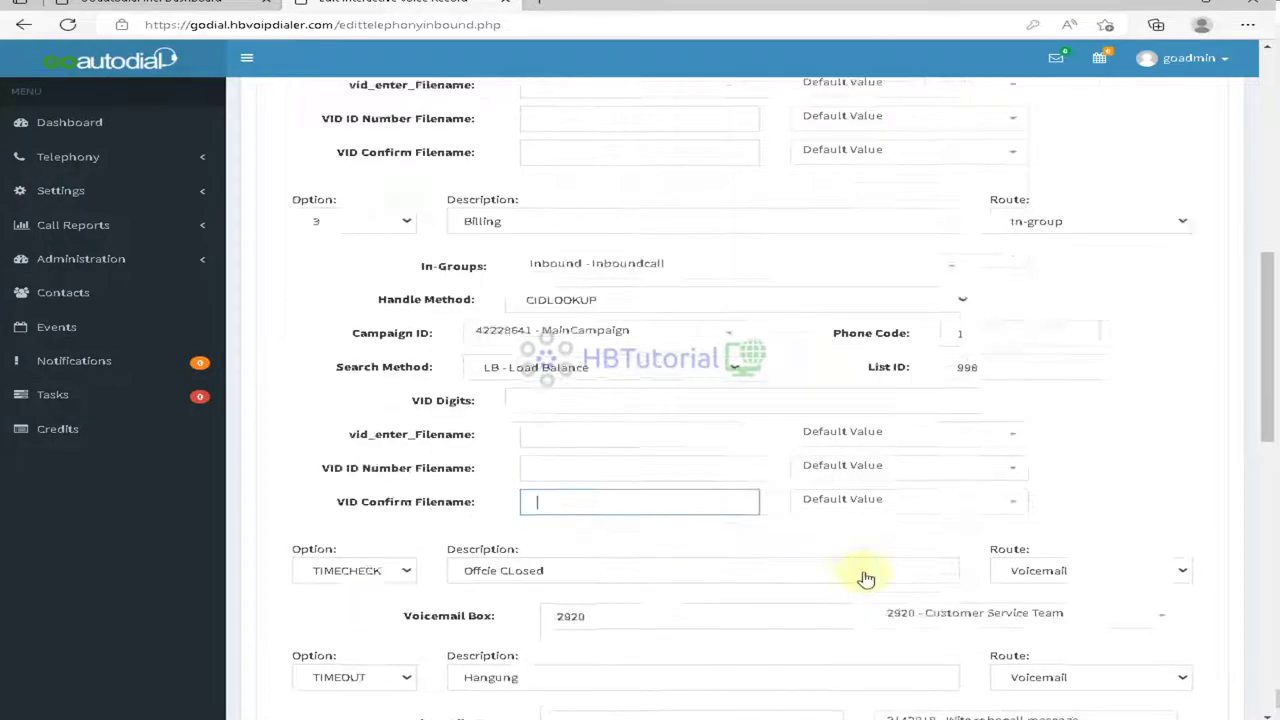
scroll(866, 579, down, 2)
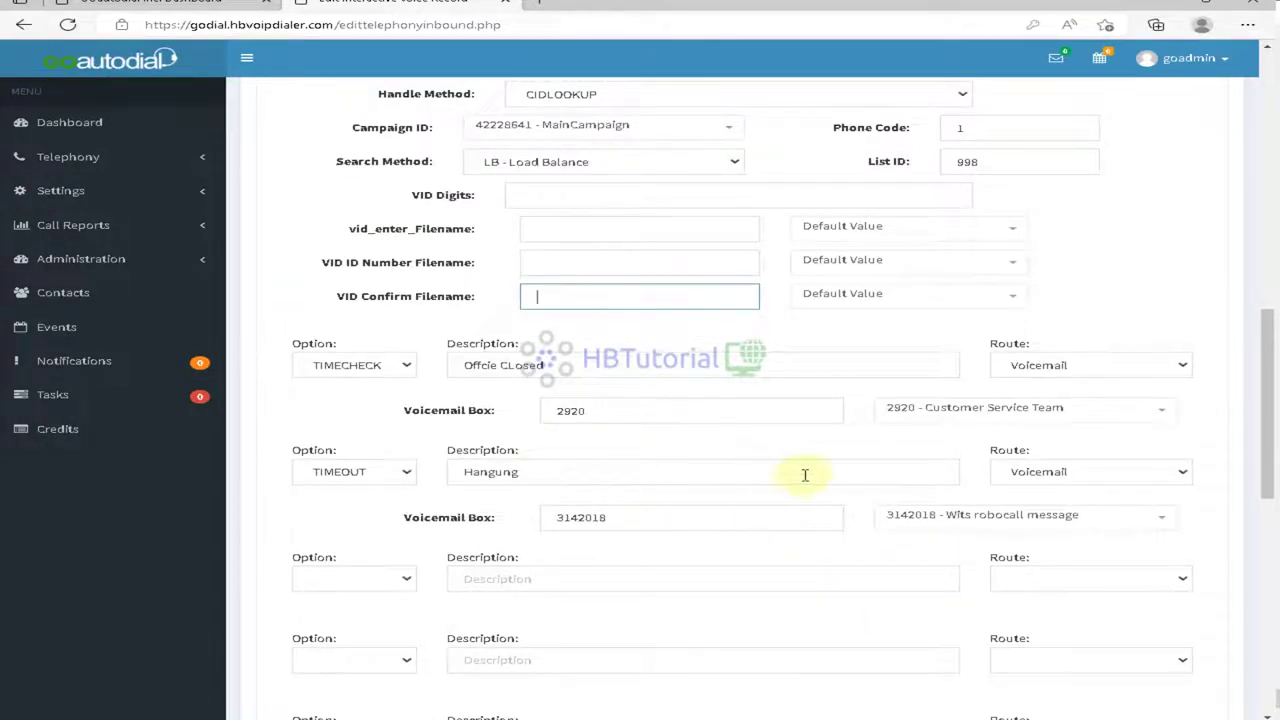
scroll(805, 475, down, 1)
click(363, 480)
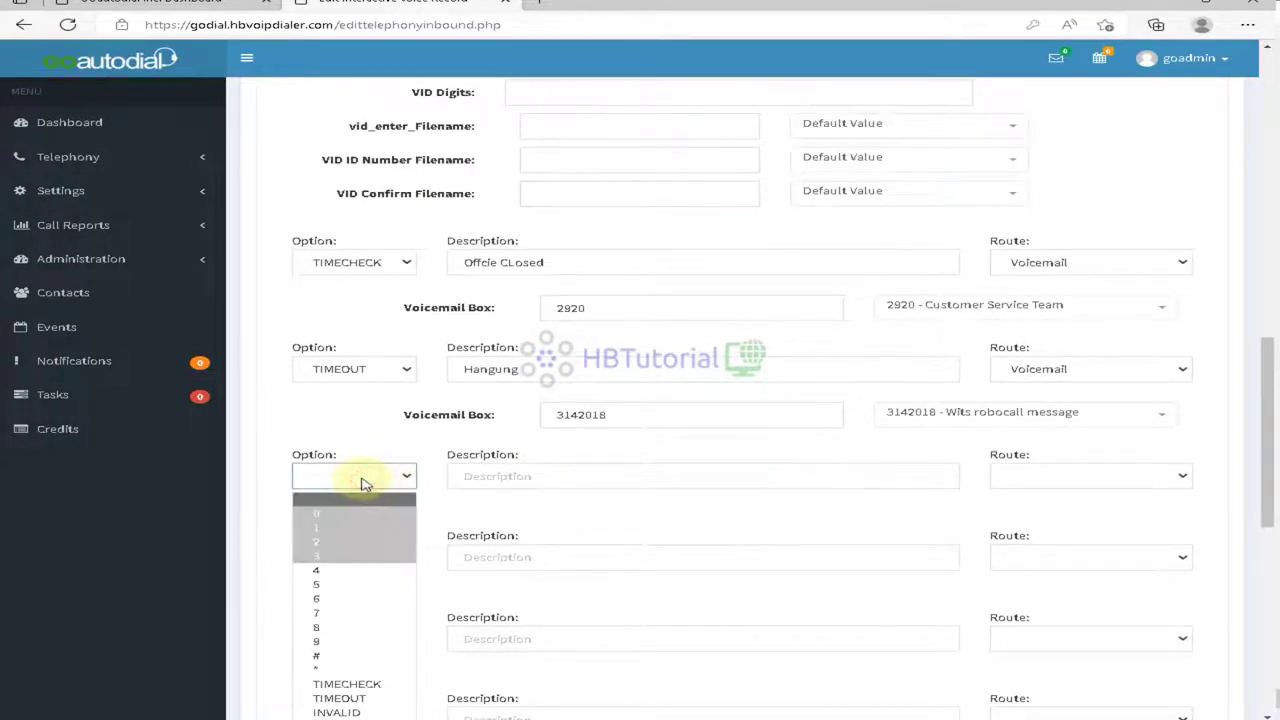
click(808, 448)
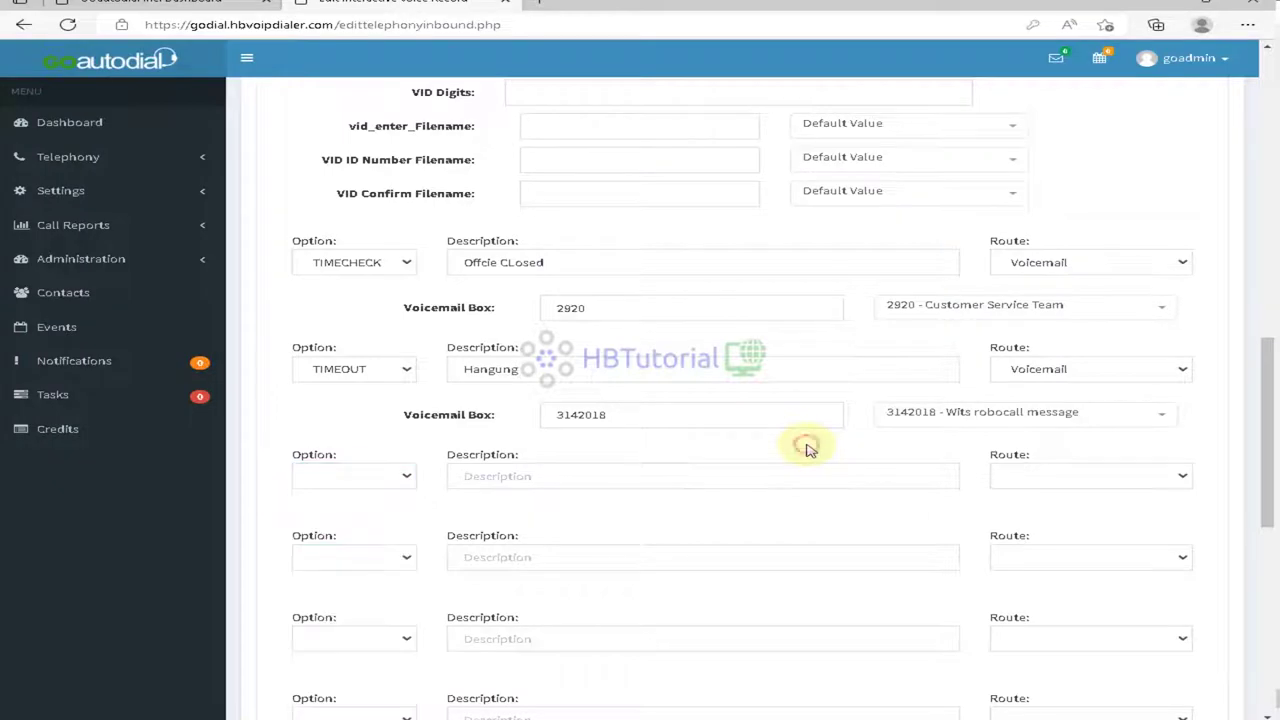
scroll(806, 446, down, 10)
click(1151, 552)
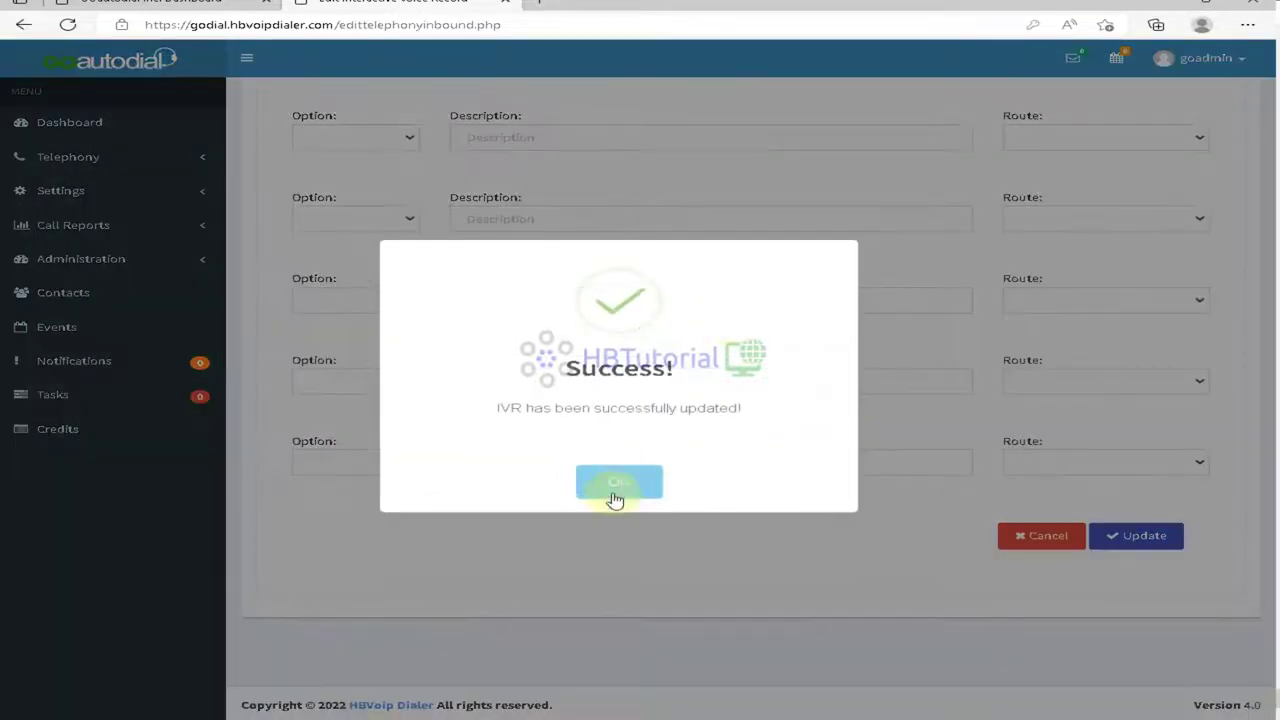
click(617, 485)
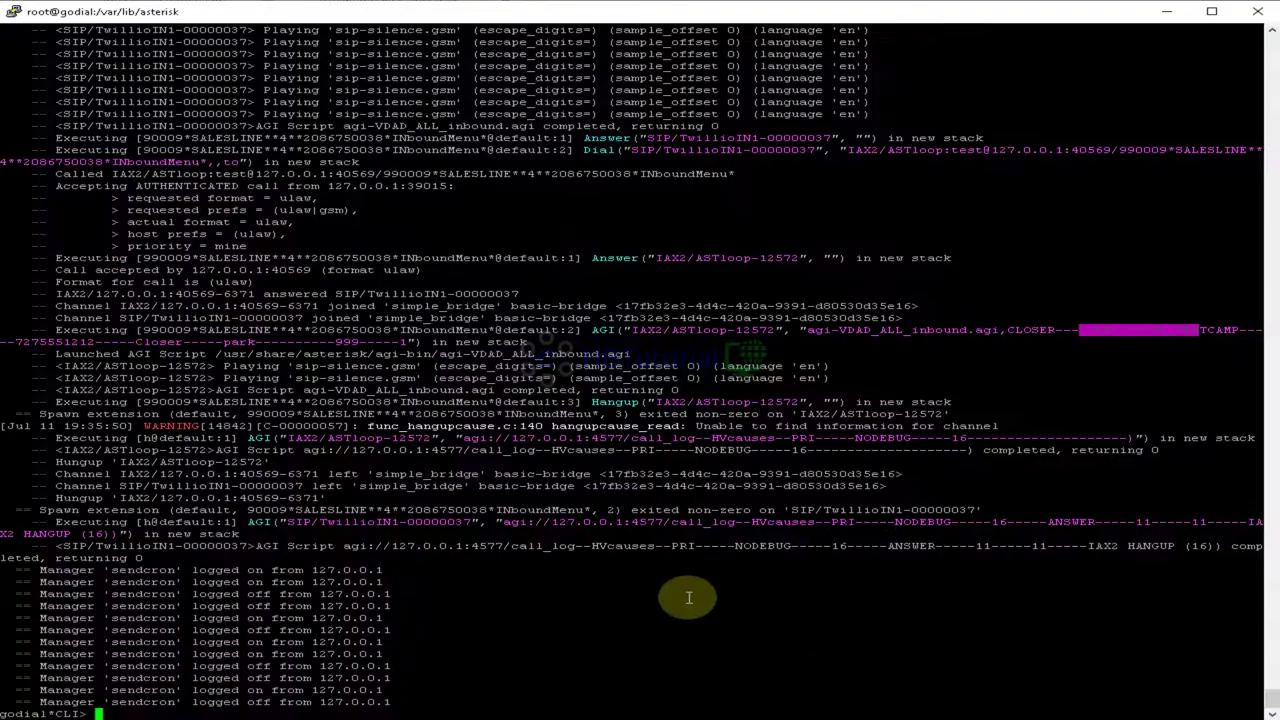
click(687, 598)
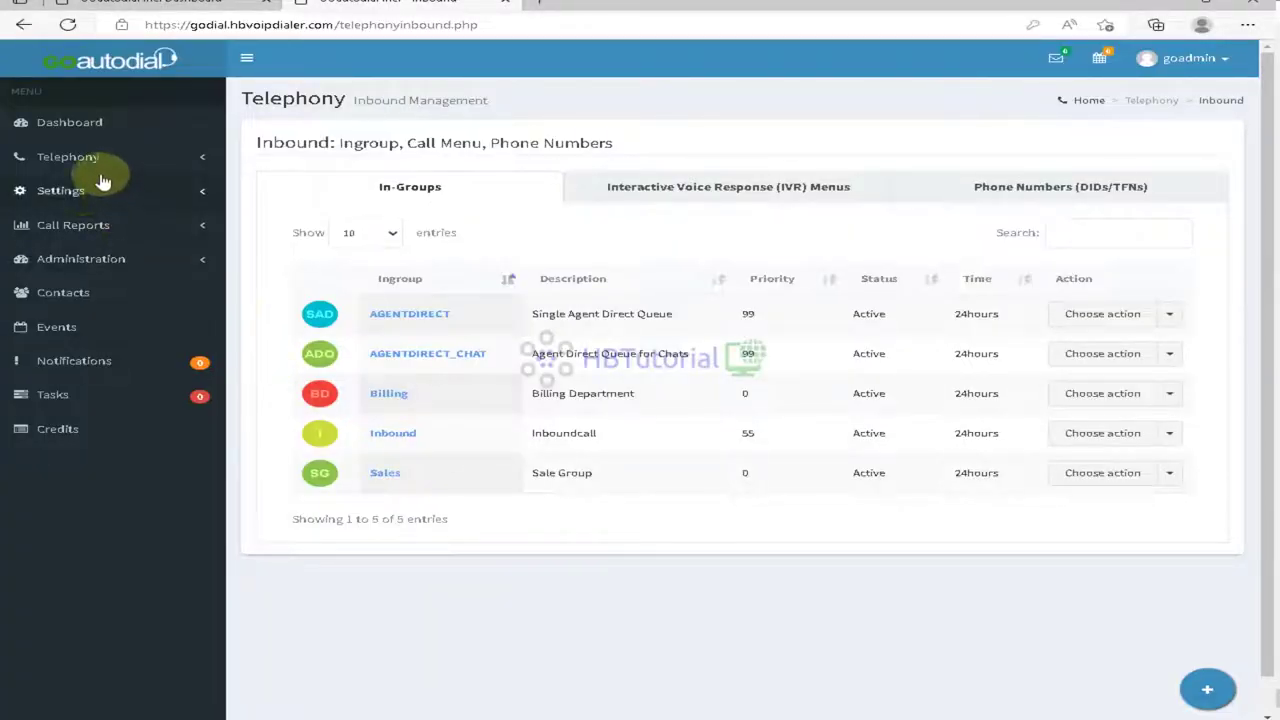
Step: Open the GOautodial server for editing from Settings > Servers
click(84, 195)
click(70, 322)
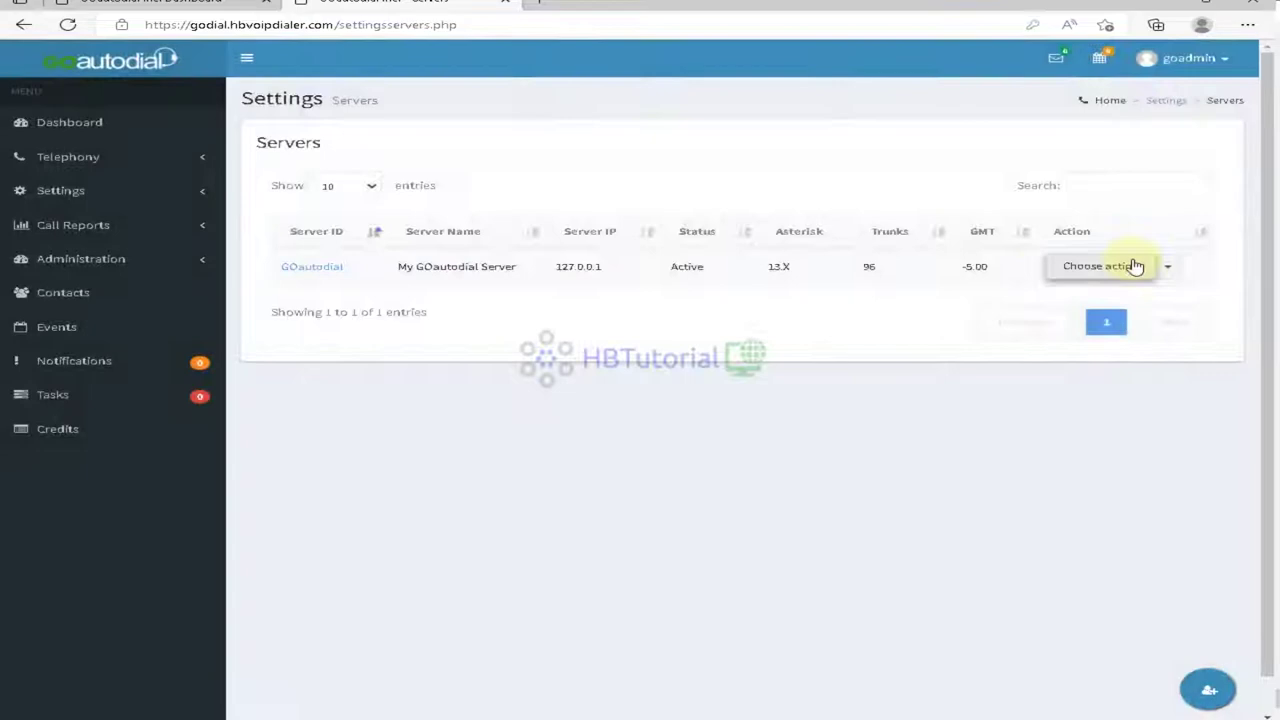
click(1130, 266)
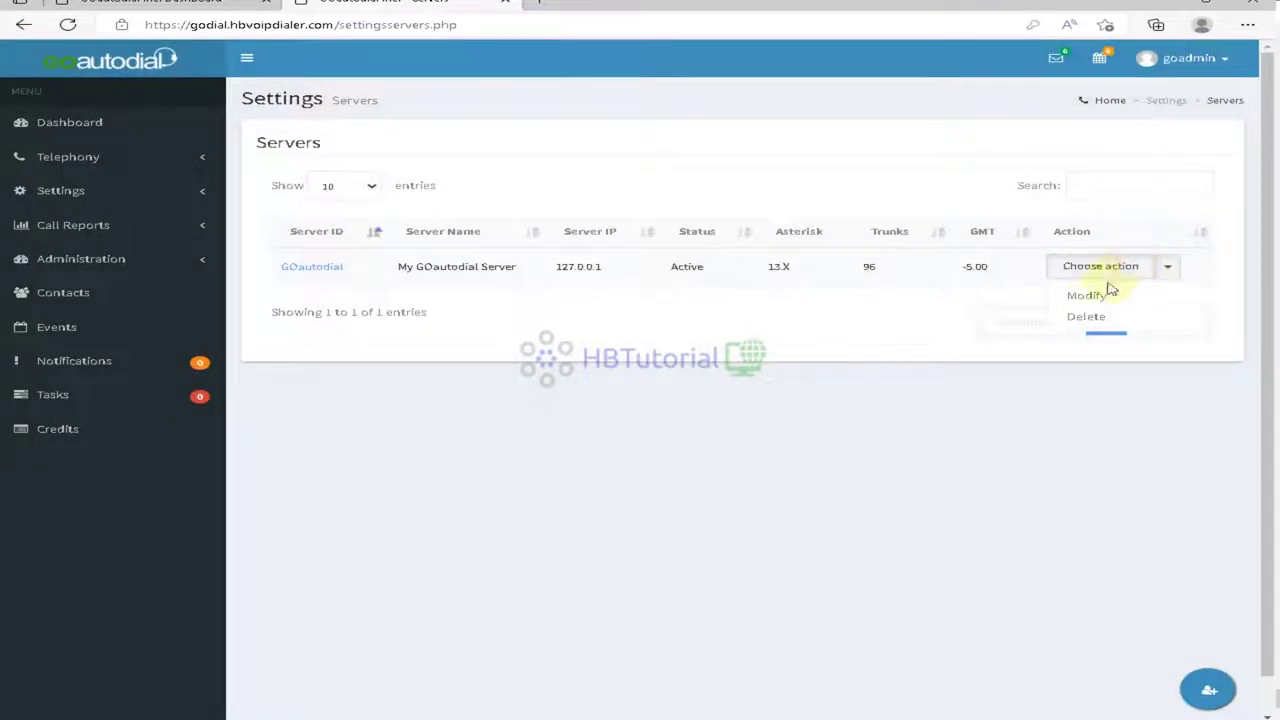
click(1095, 303)
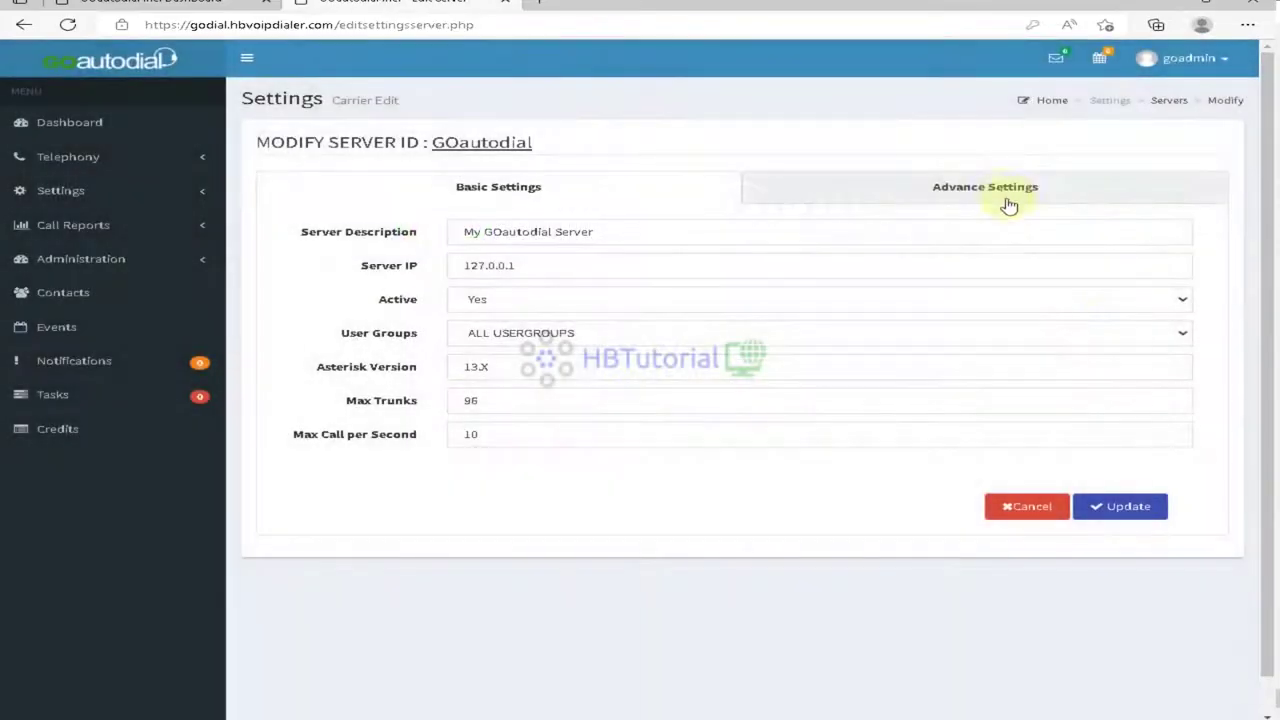
Step: Set Rebuild Conf Files to Yes under Advance Settings and update the server
click(1006, 193)
click(471, 381)
click(471, 409)
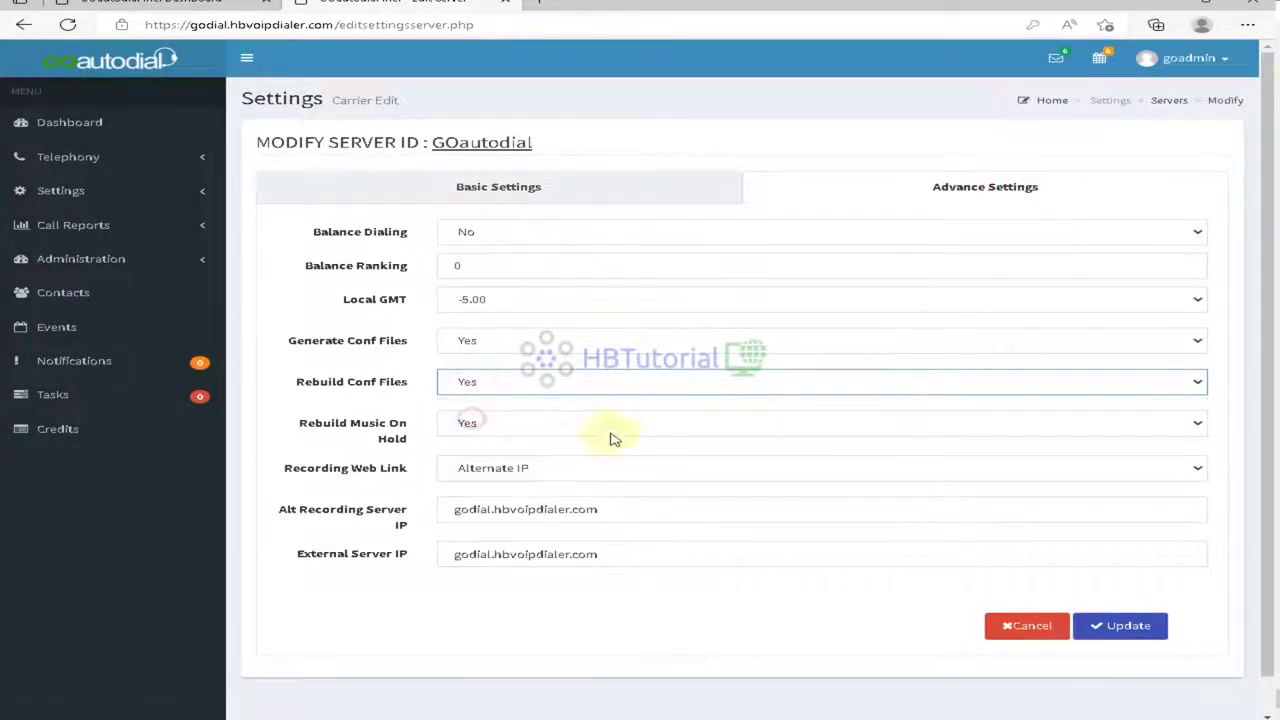
click(1110, 626)
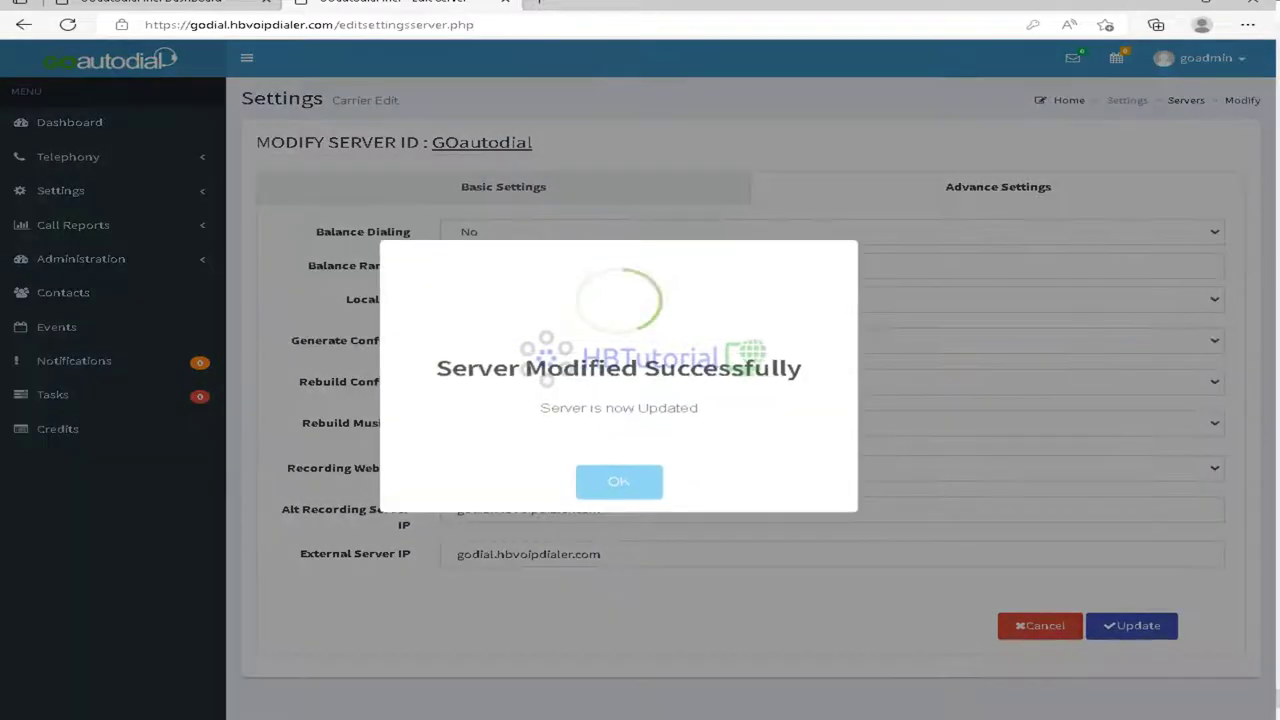
click(650, 488)
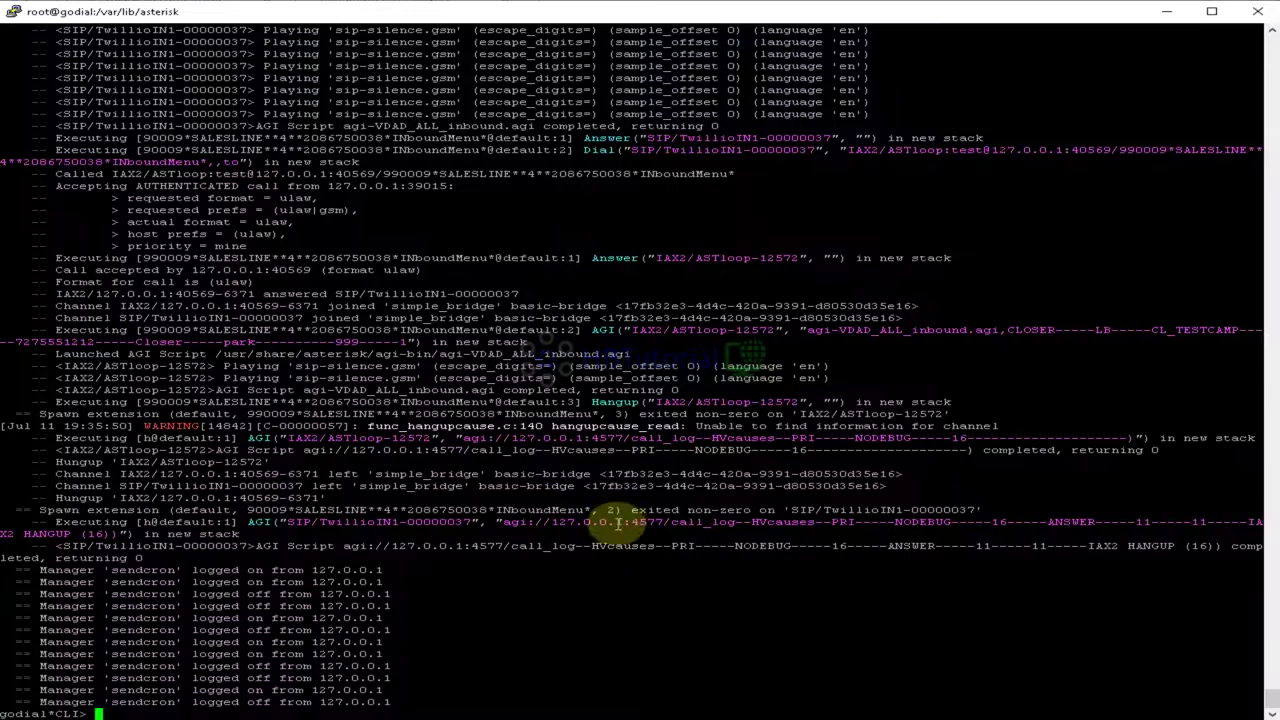
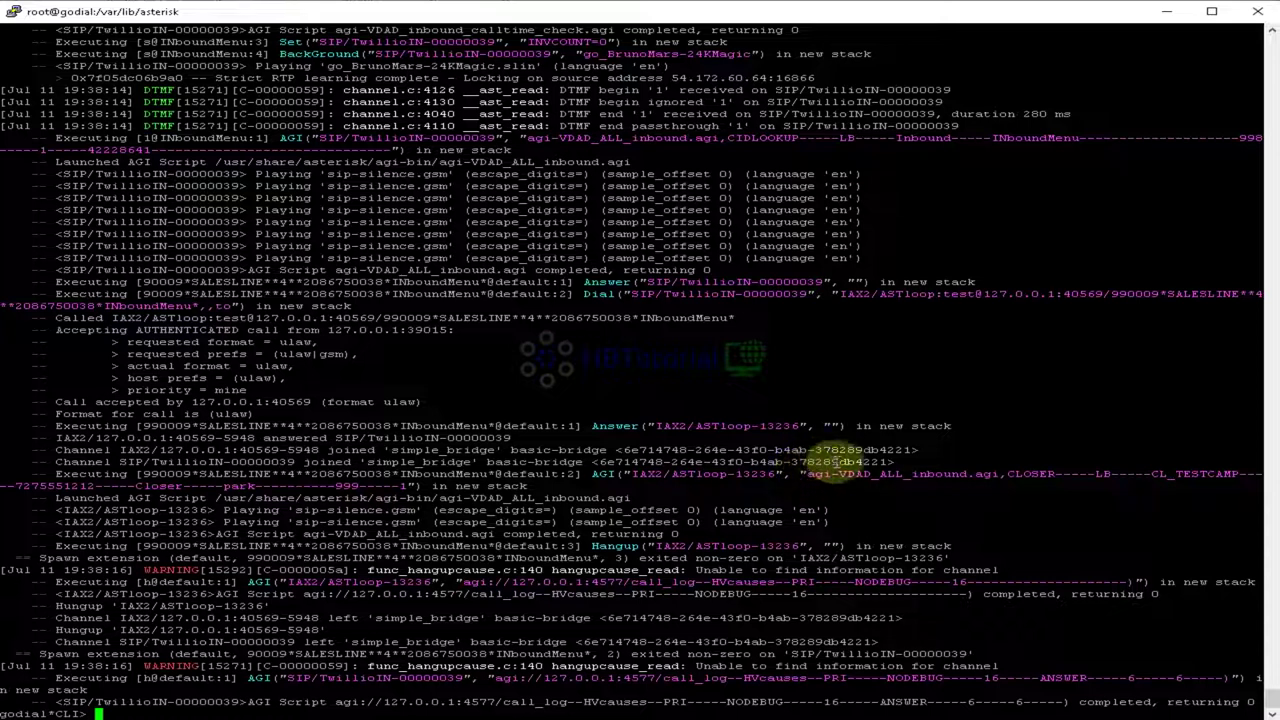
Step: Select the SALESLINE extension in the Asterisk CLI call log
double_click(232, 426)
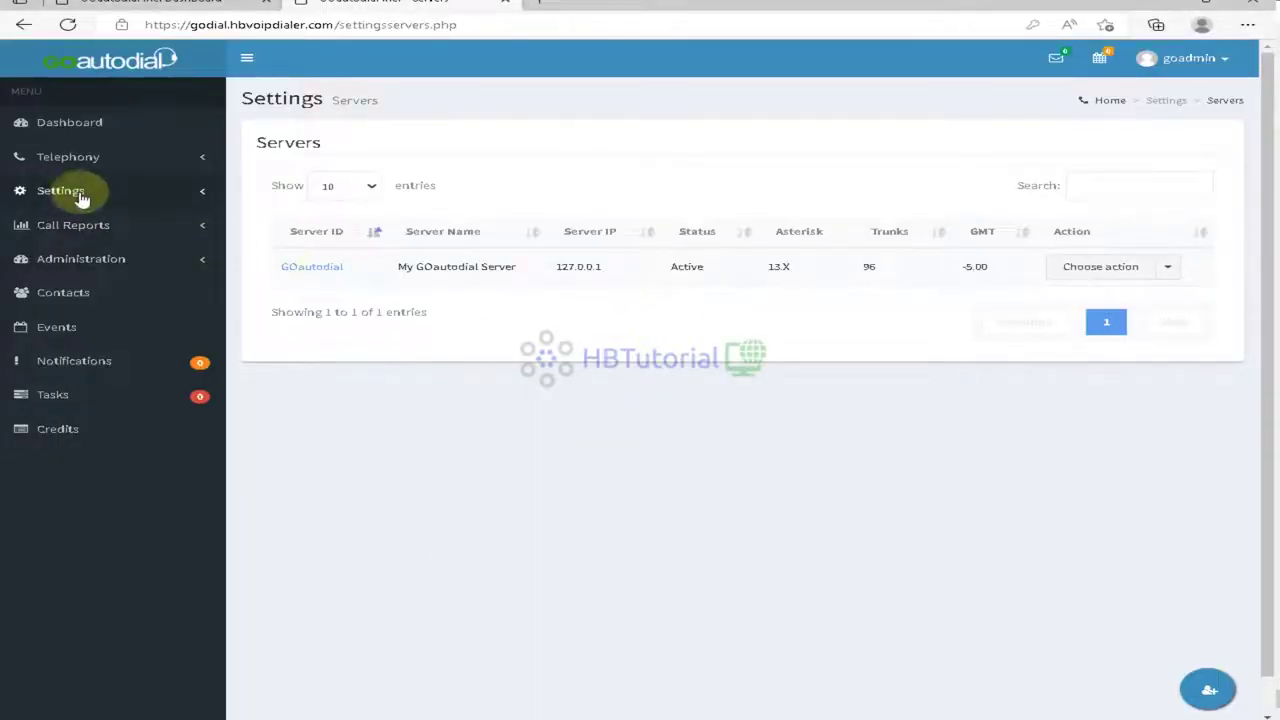
Step: Open the INboundMenu IVR's keypress options for editing under Telephony > Inbound > IVR Menus
click(70, 157)
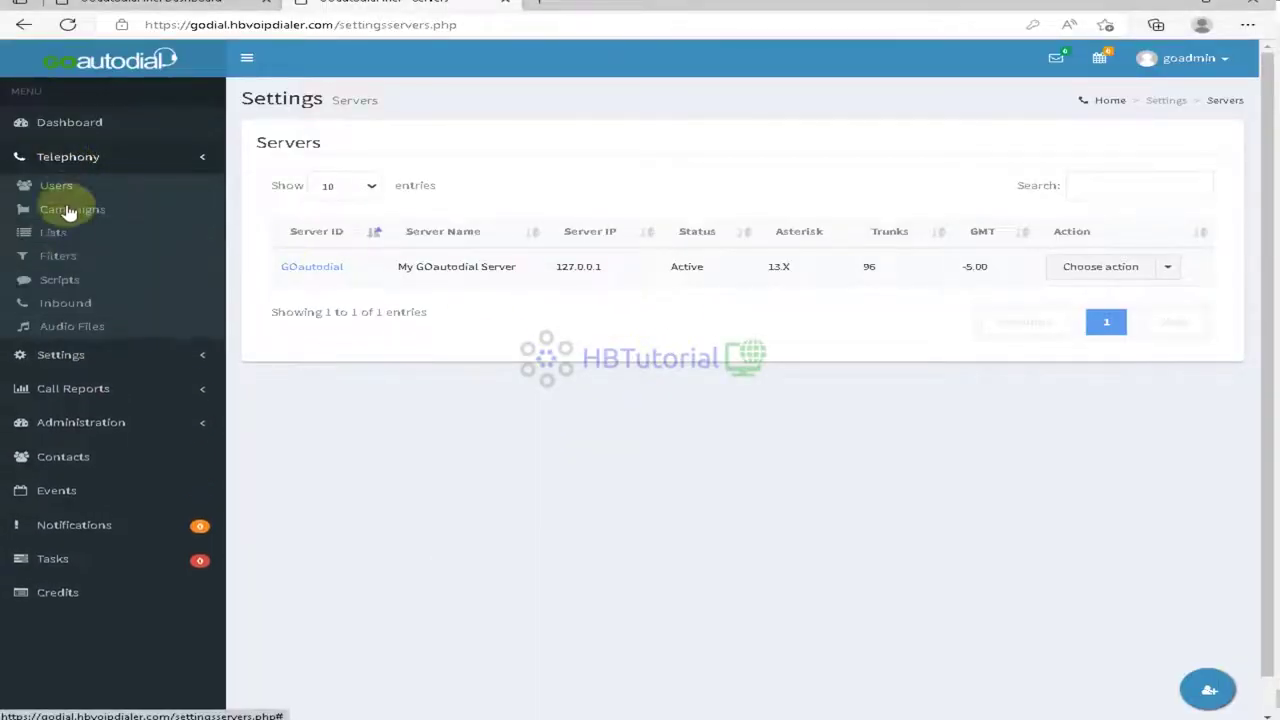
click(68, 302)
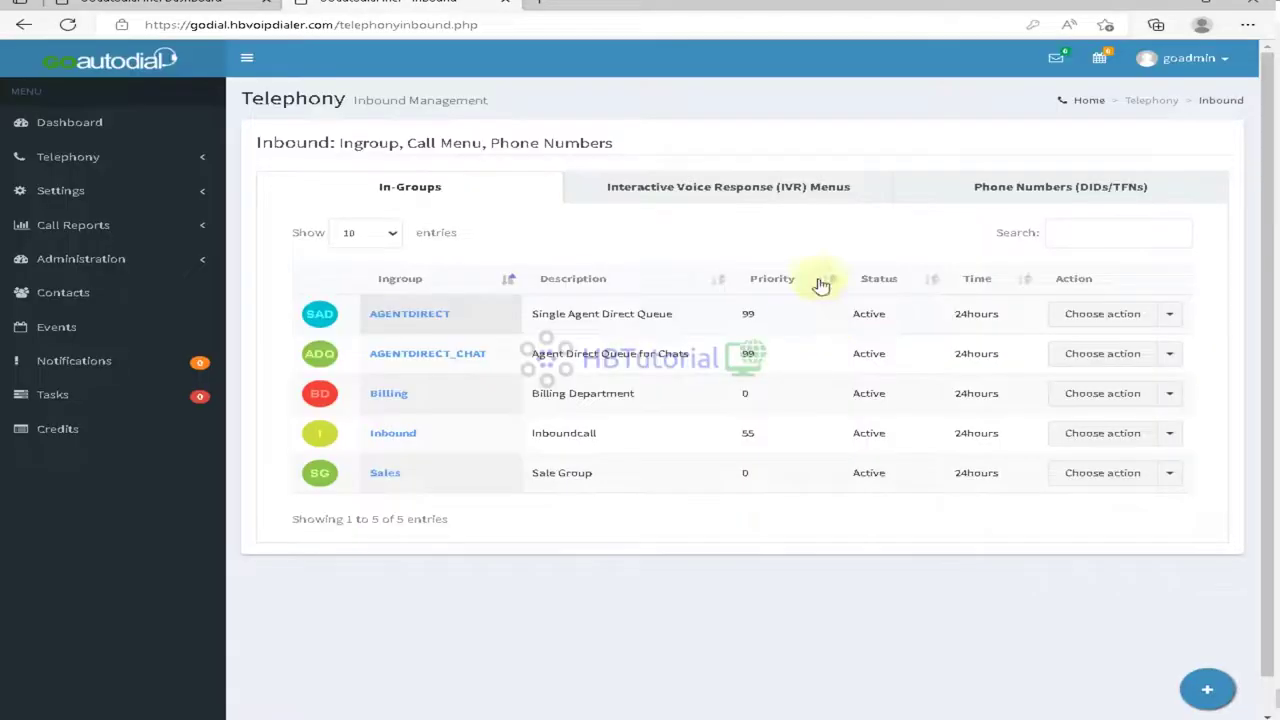
click(760, 200)
click(1080, 320)
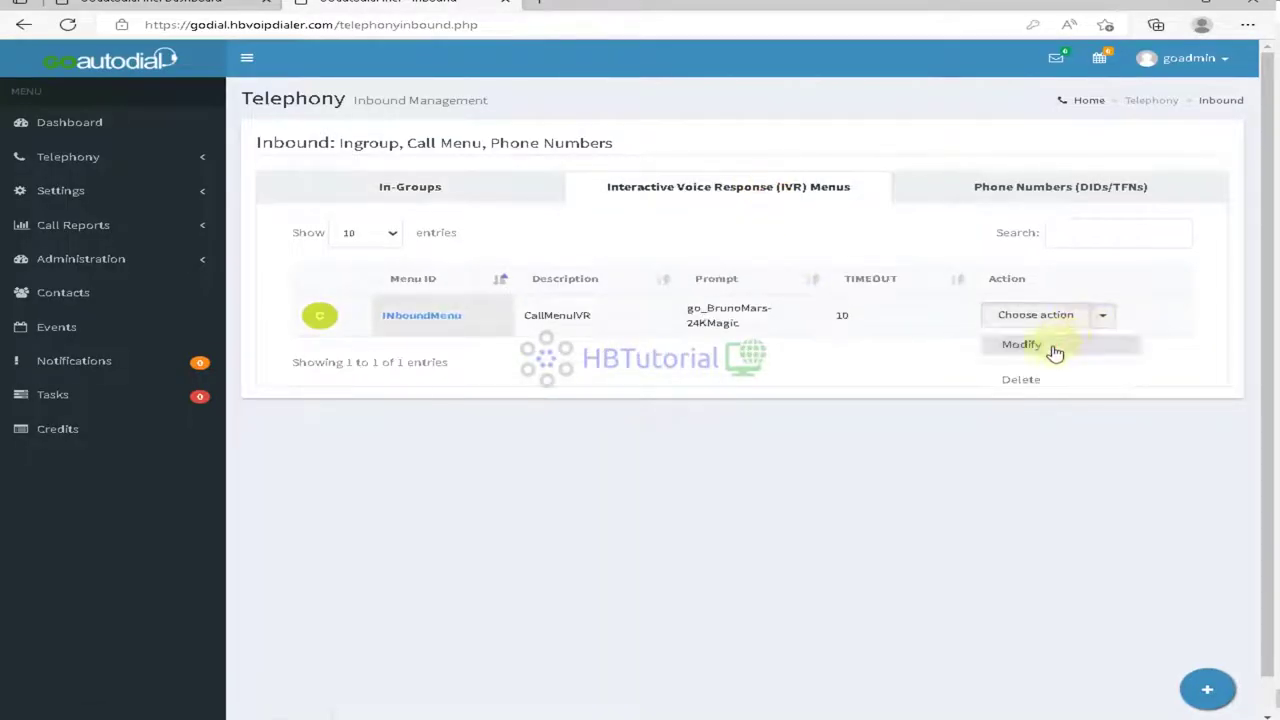
click(1051, 349)
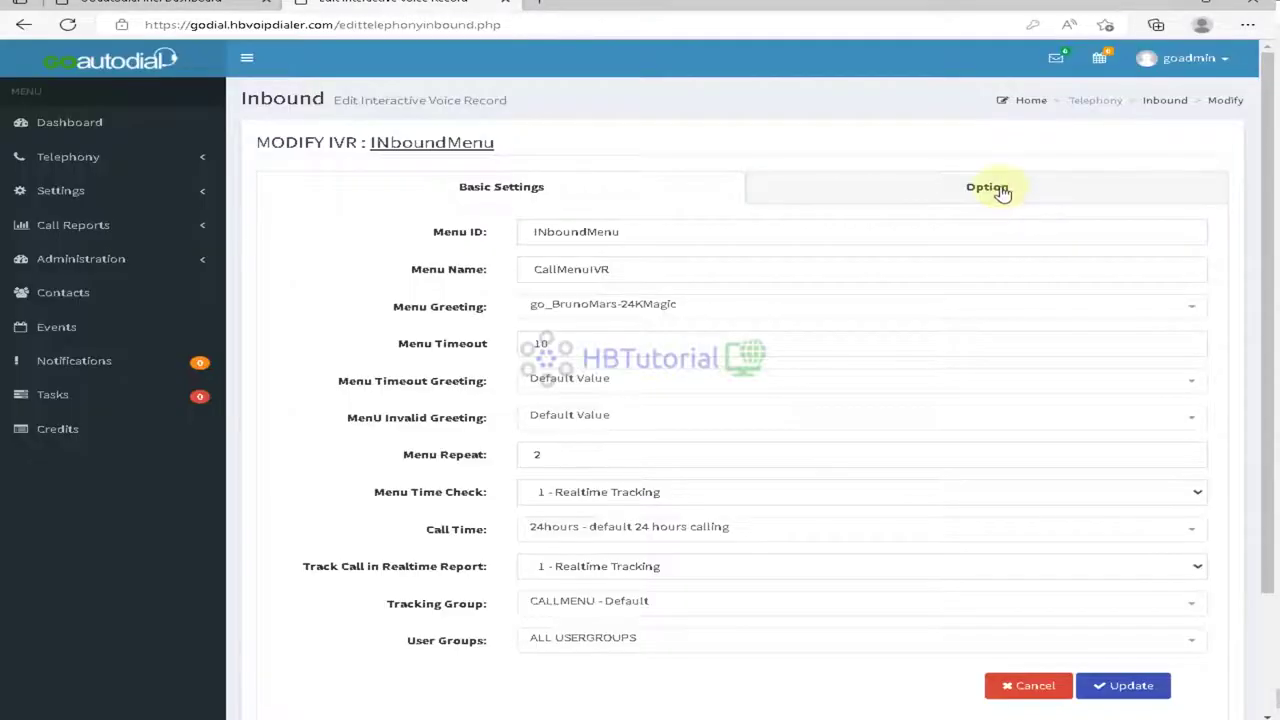
click(1000, 190)
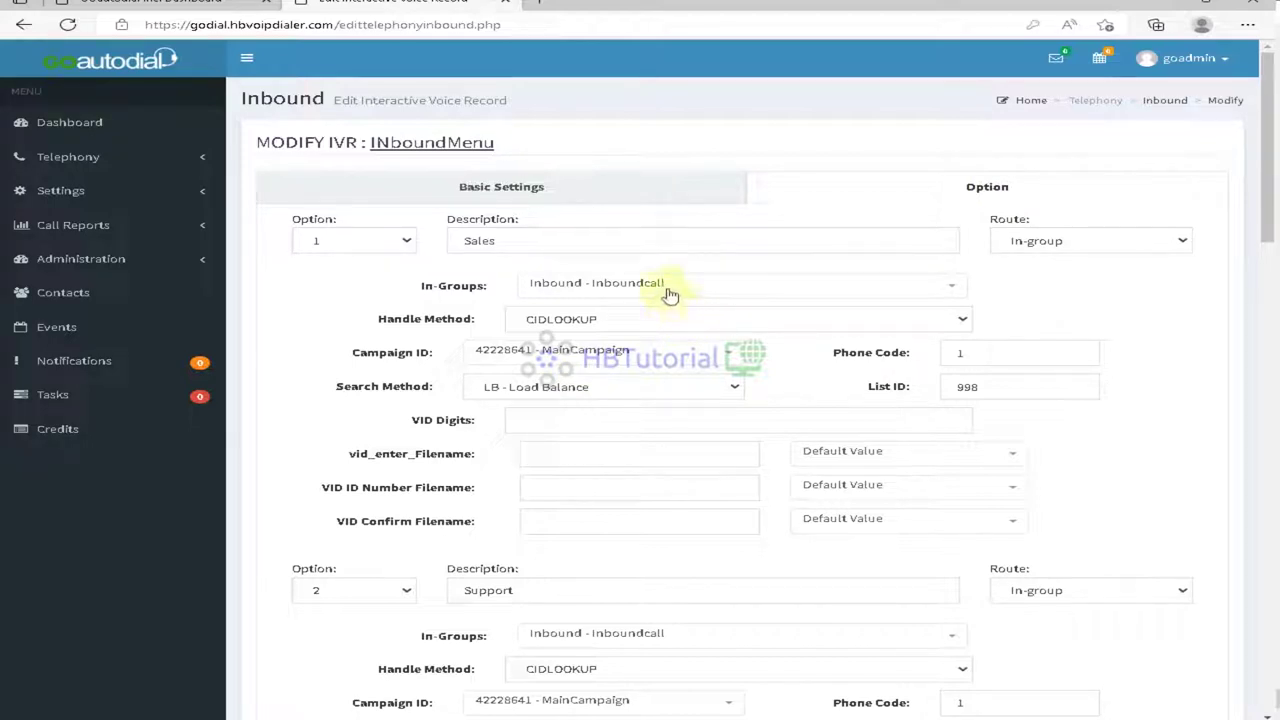
Step: Review option 1's fields, keeping Inbound - Inboundcall, LB - Load Balance and the default prompt
click(596, 356)
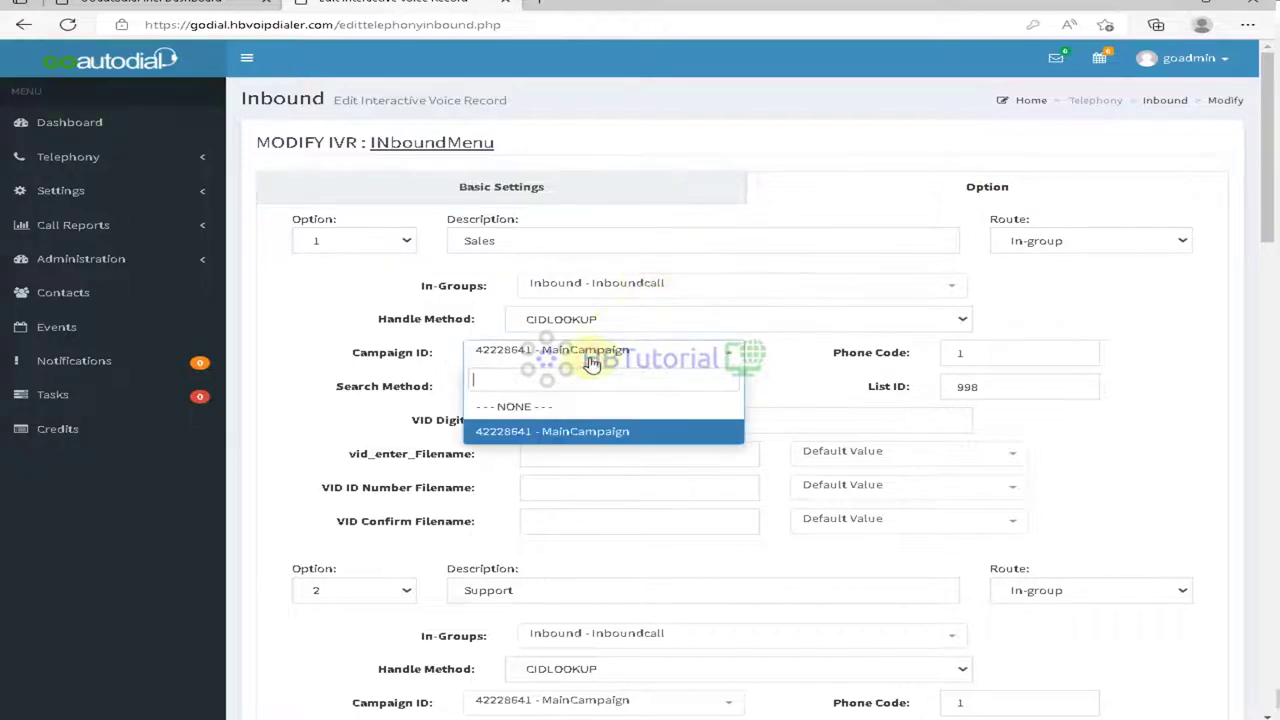
click(1140, 290)
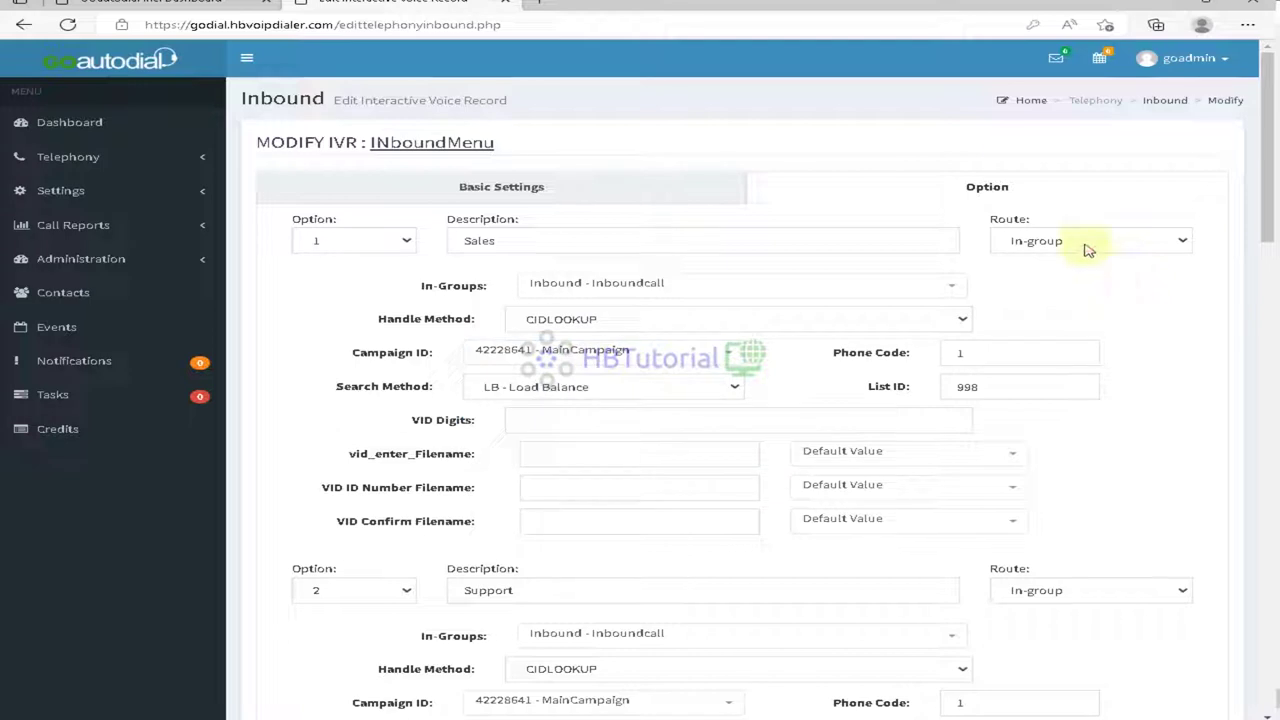
click(730, 290)
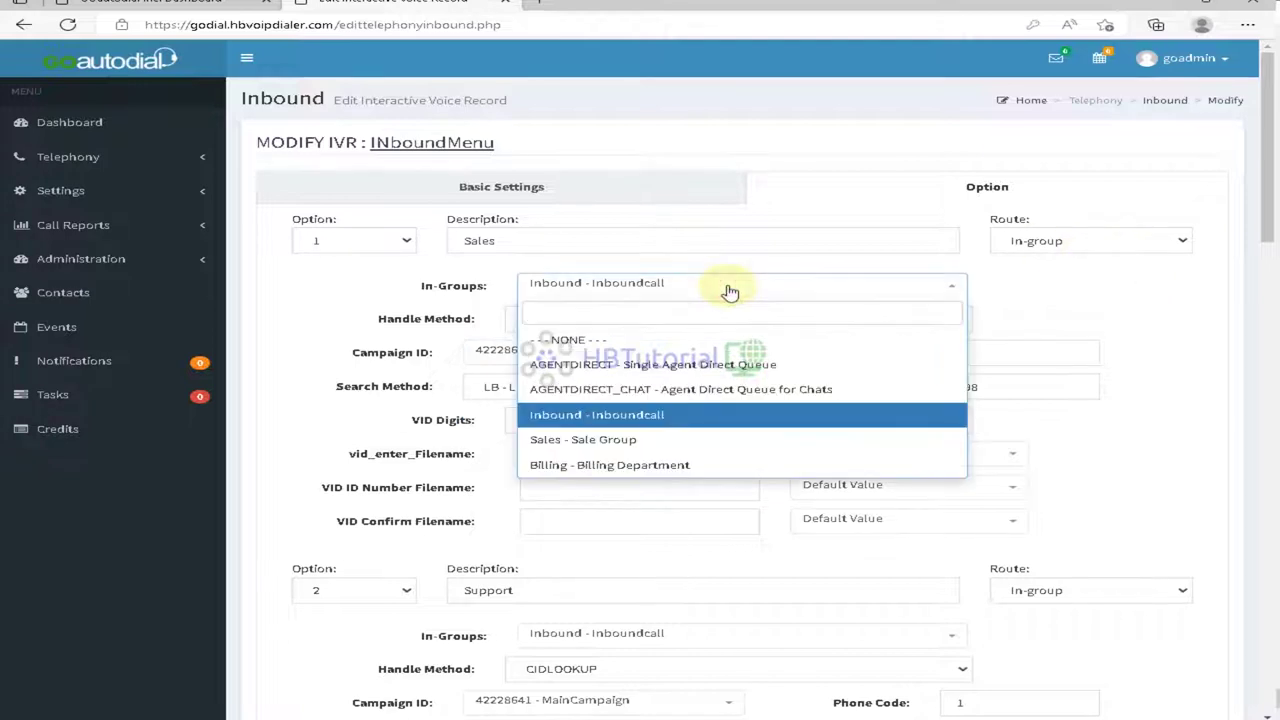
click(615, 417)
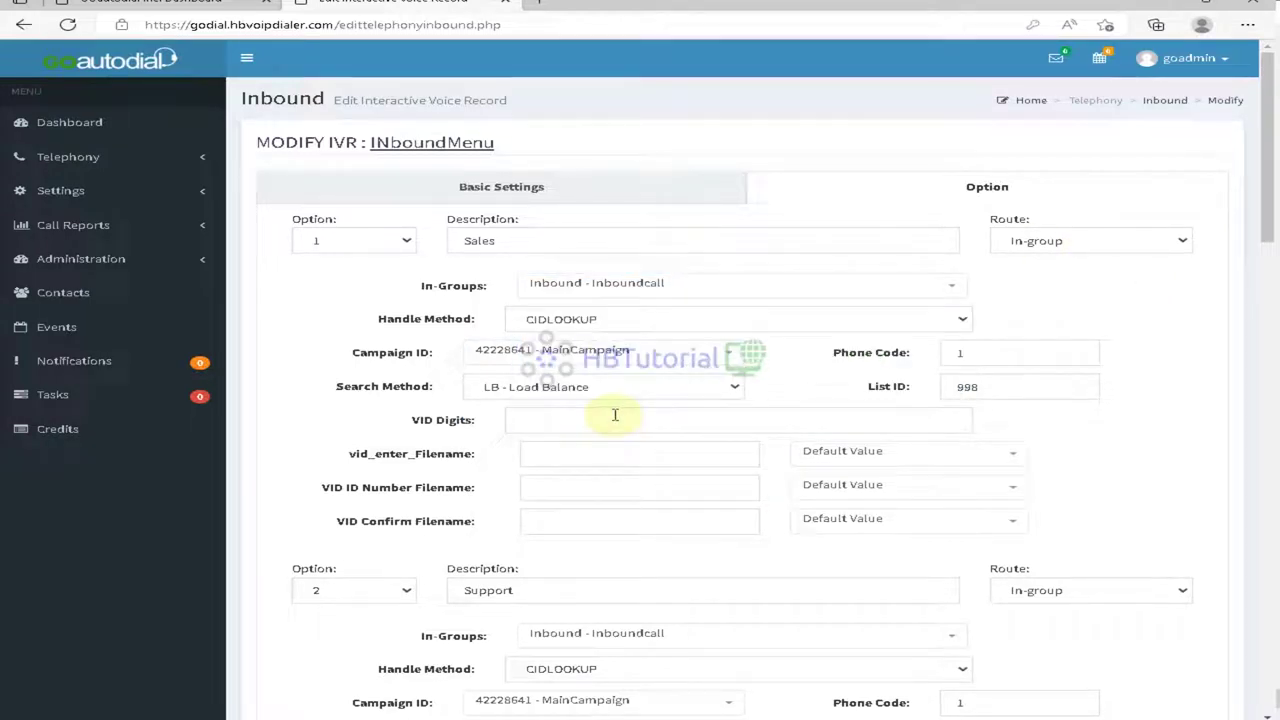
click(594, 397)
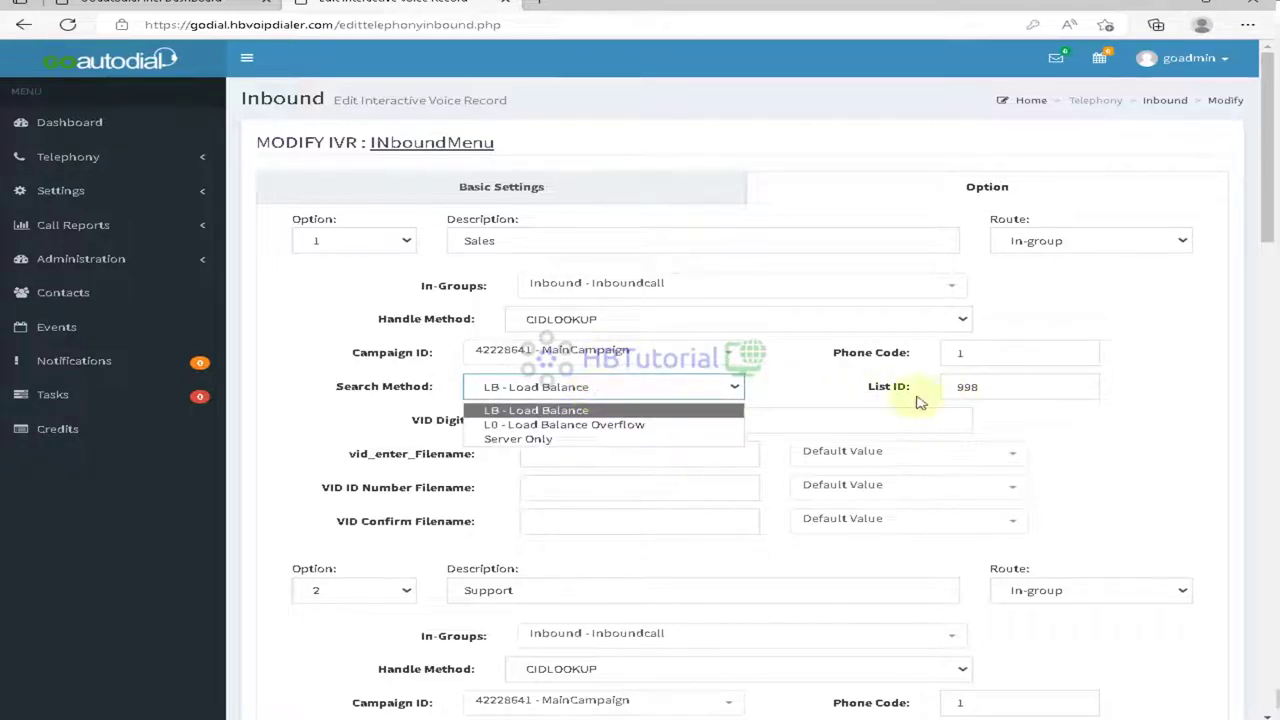
click(793, 397)
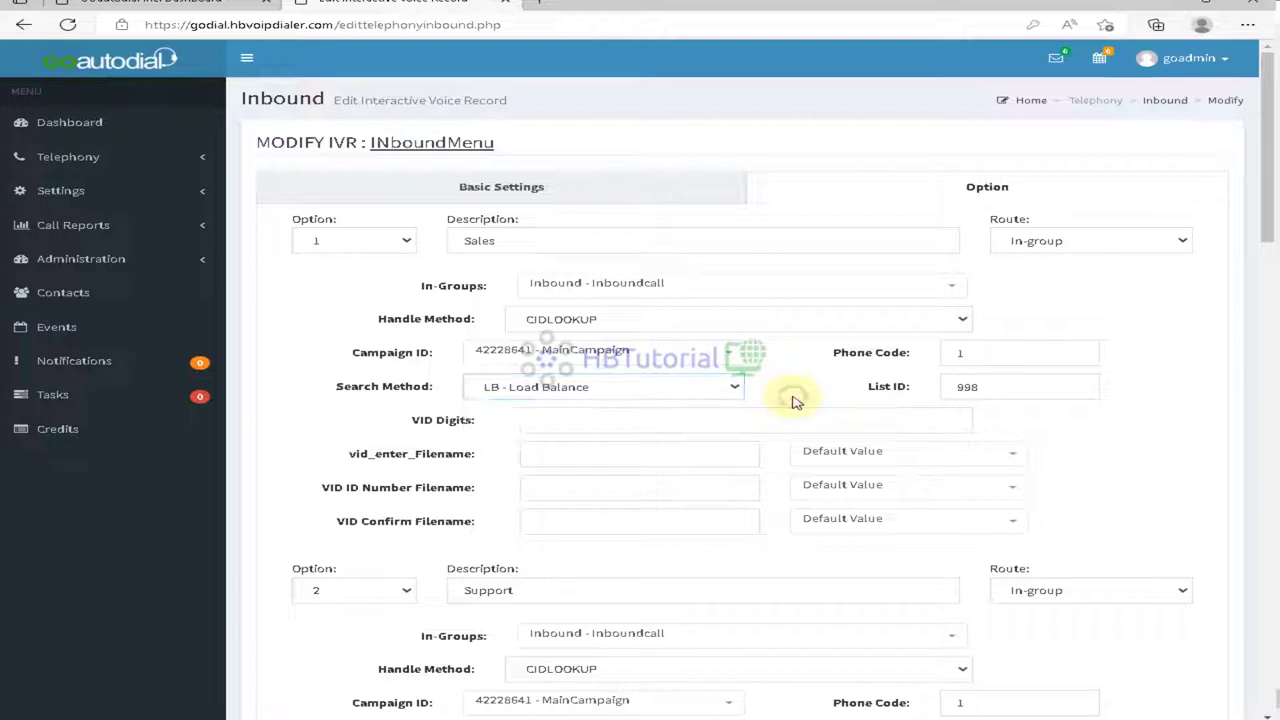
click(878, 452)
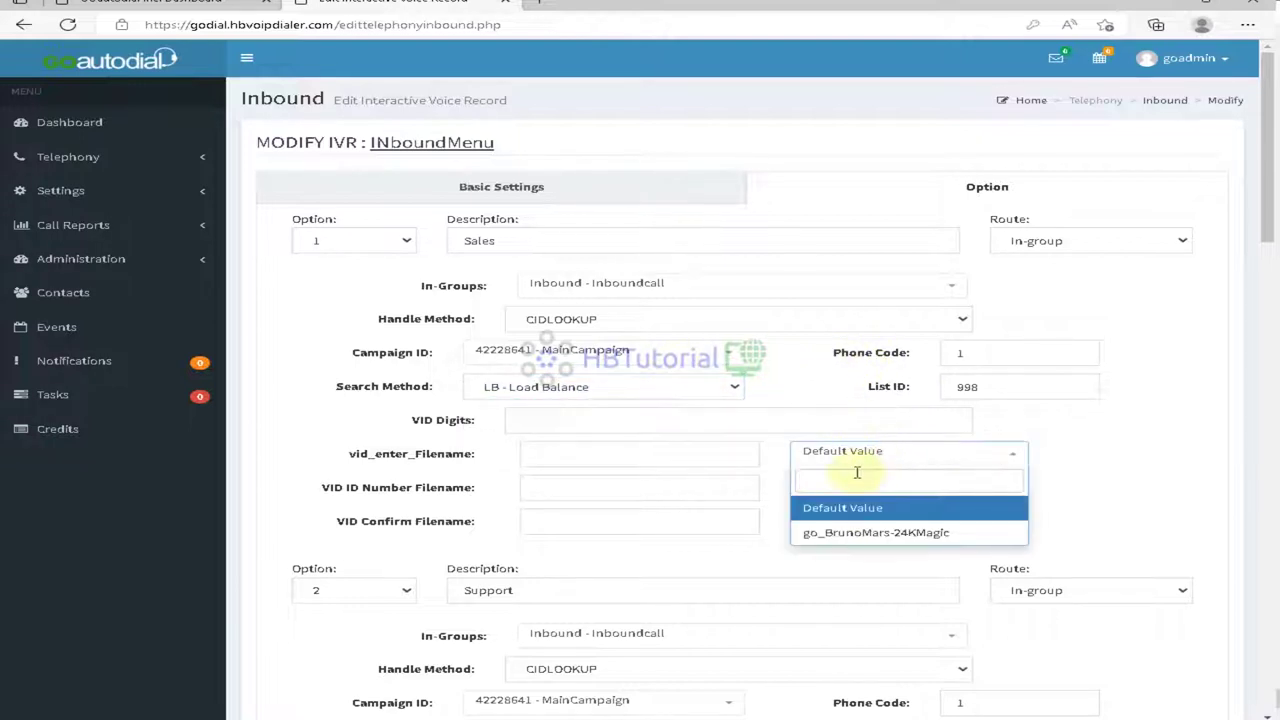
click(392, 455)
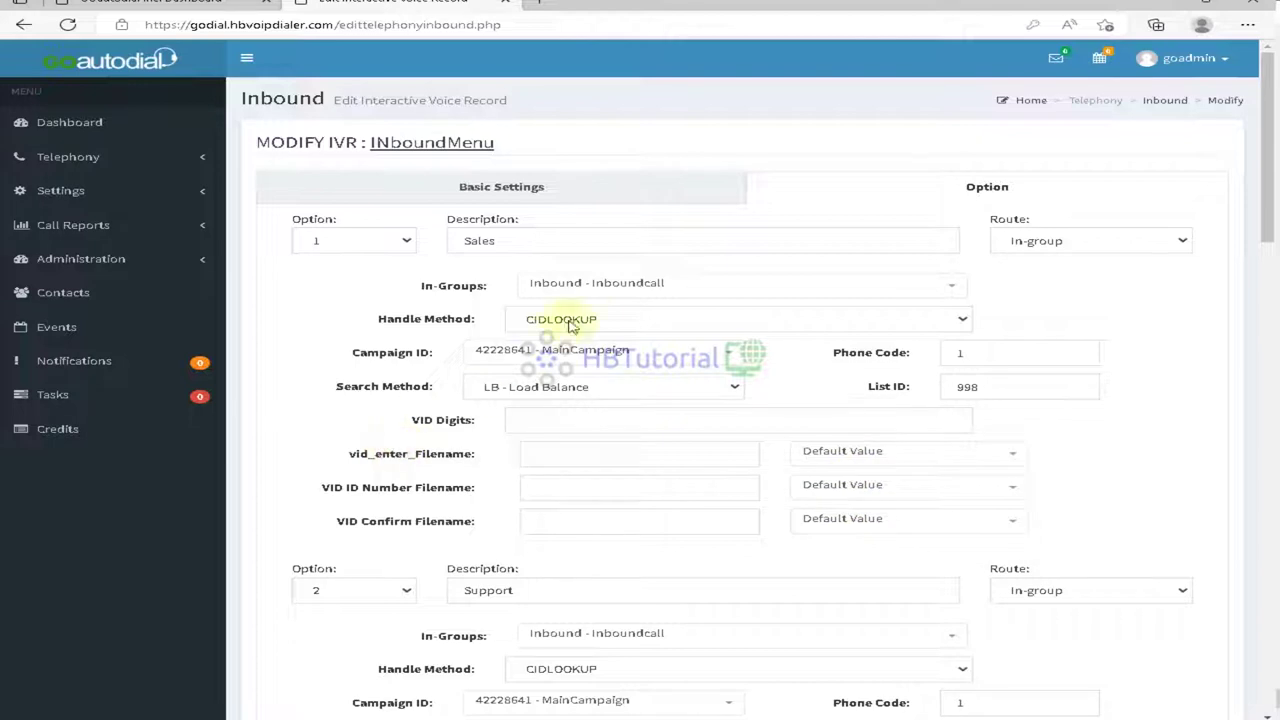
click(554, 240)
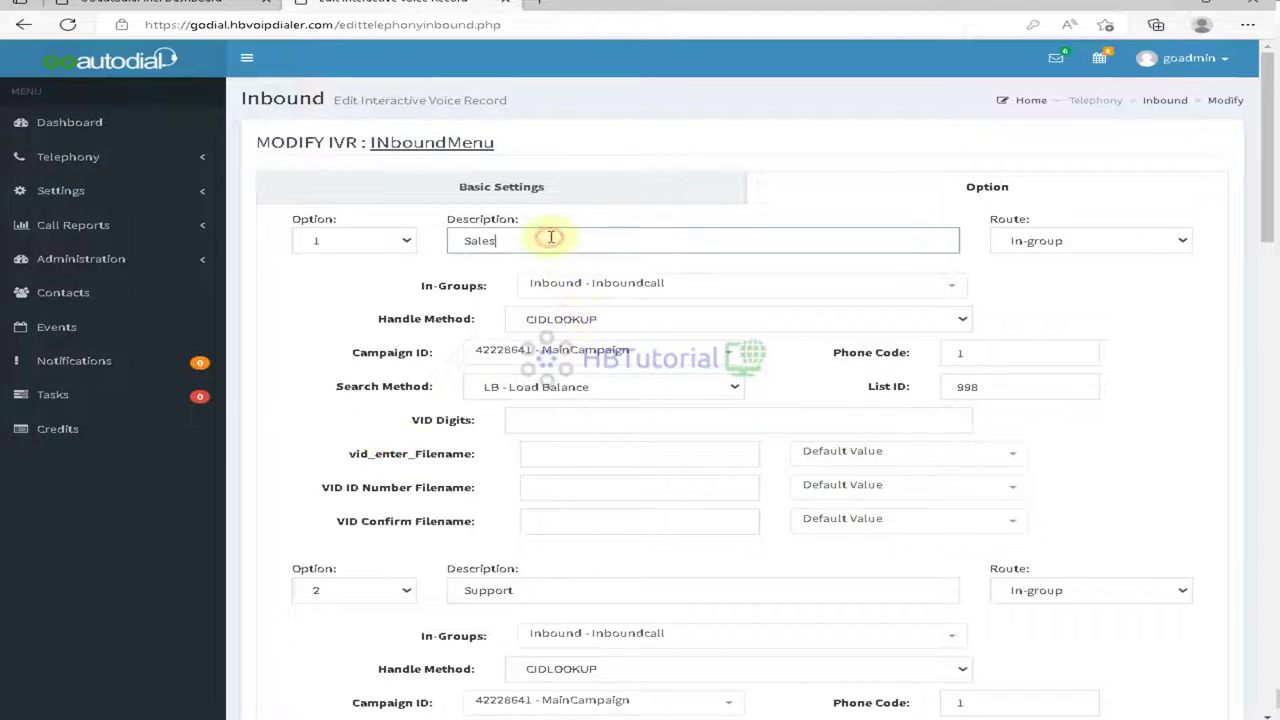
click(1148, 293)
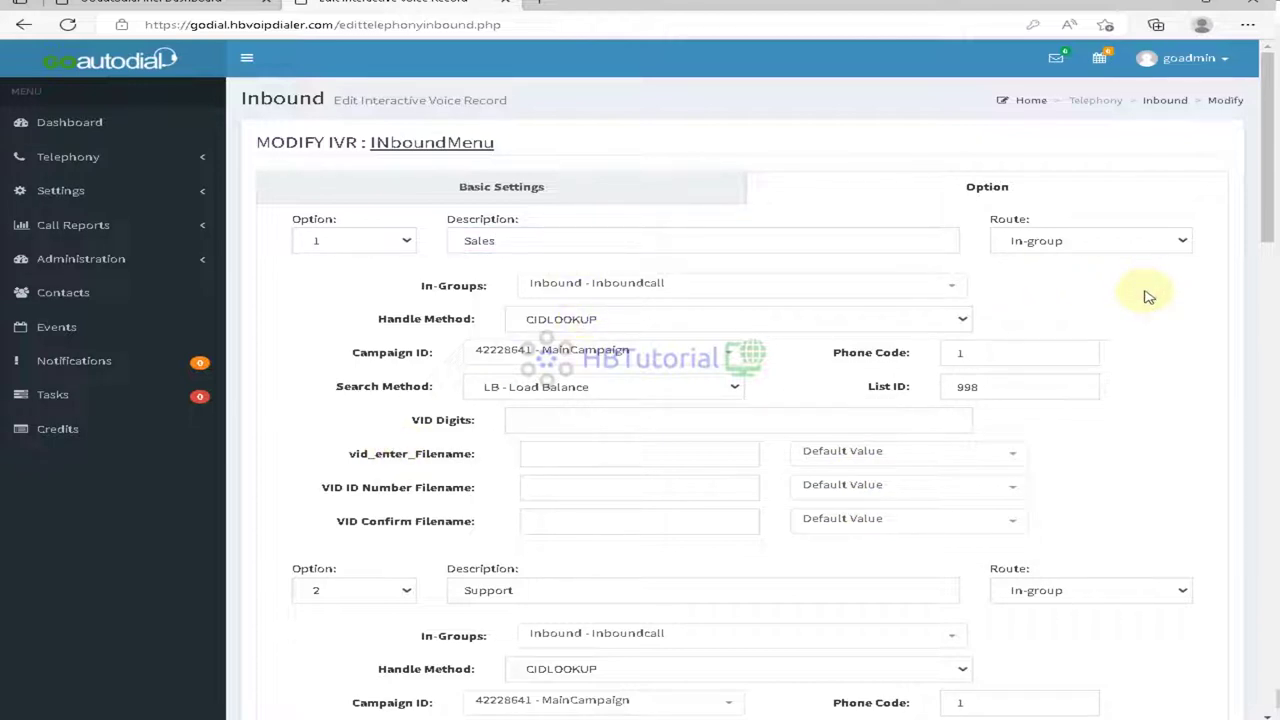
Step: Set Campaign ID to NONE for the Sales, Support and Billing options and save the IVR
click(567, 354)
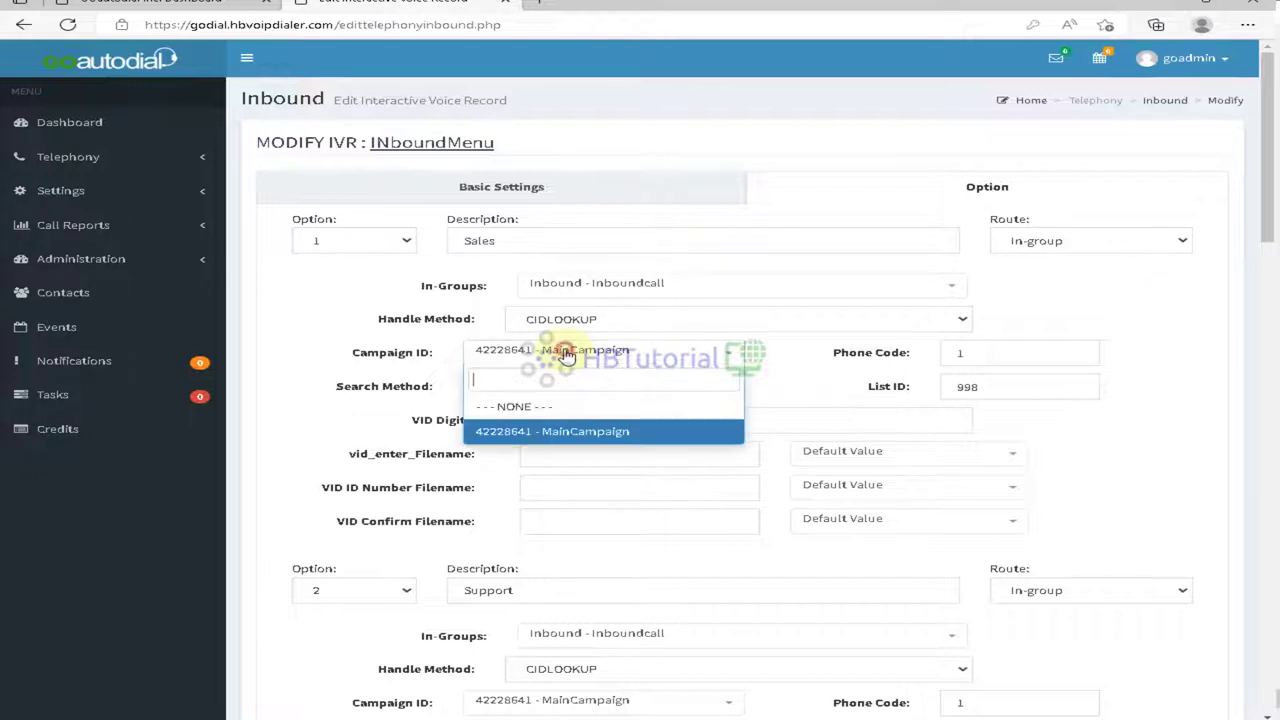
click(533, 407)
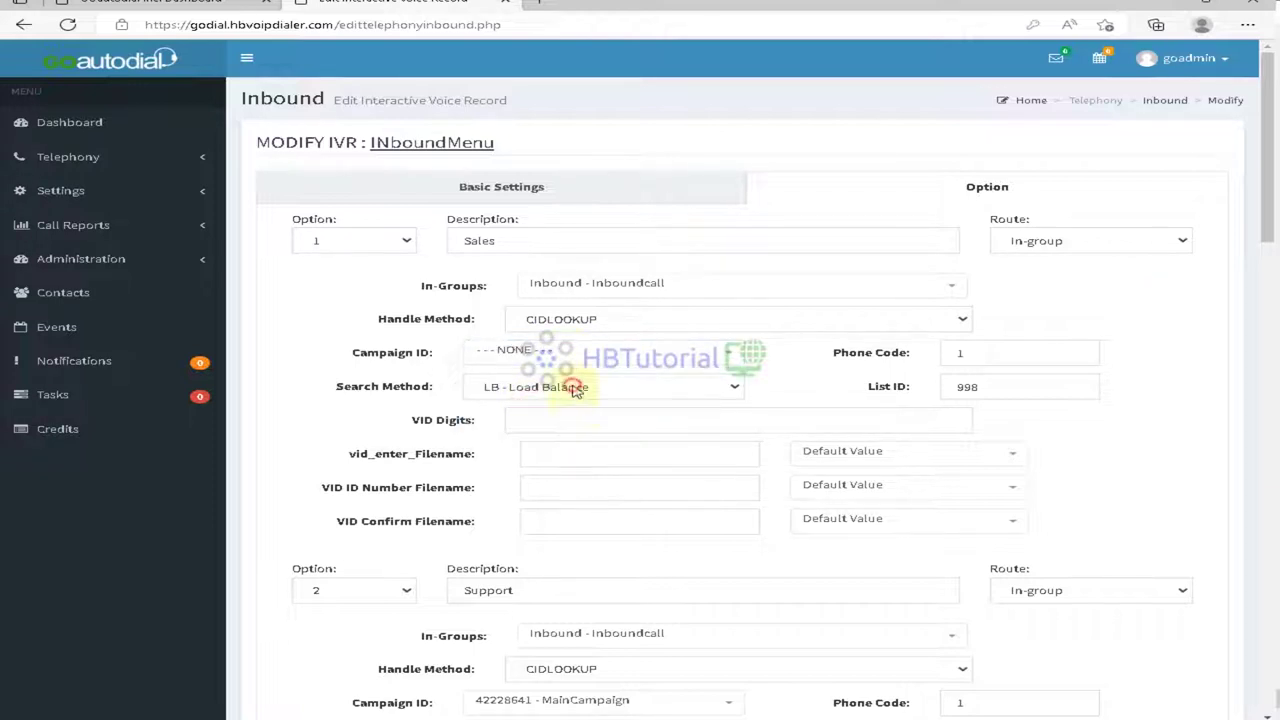
click(571, 381)
scroll(576, 390, down, 2)
click(577, 494)
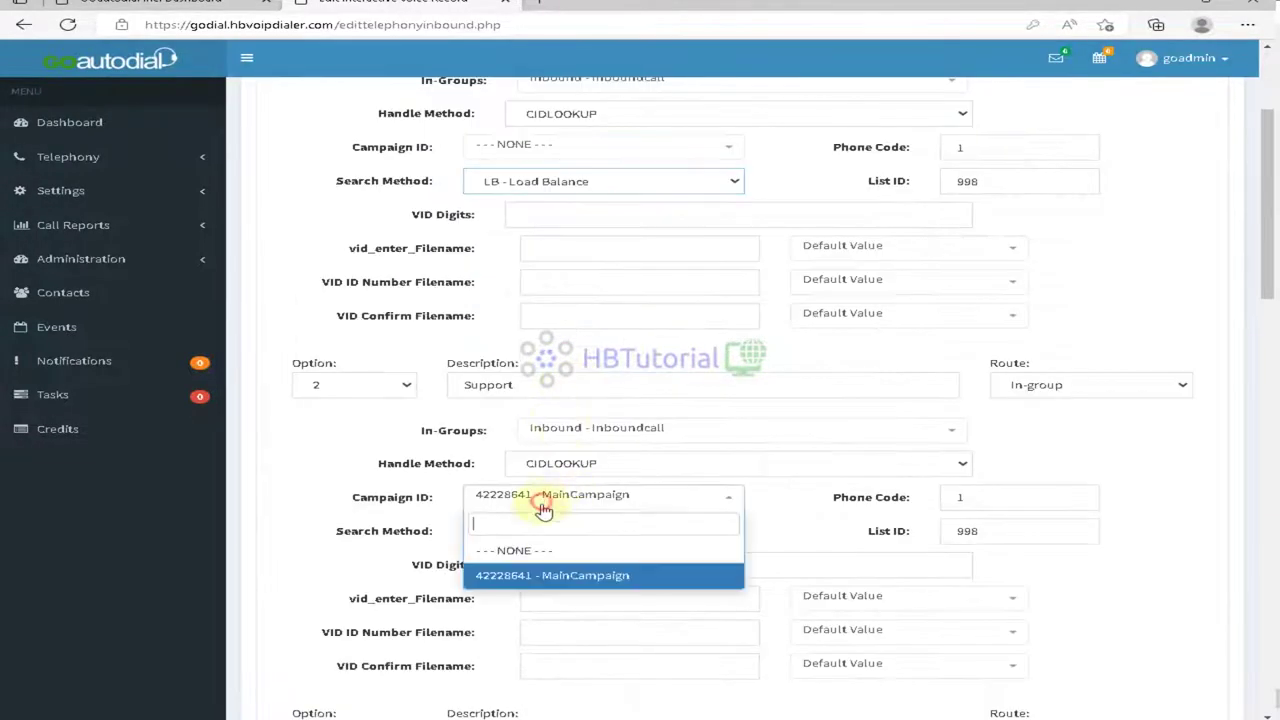
click(555, 550)
scroll(545, 557, down, 2)
scroll(545, 557, down, 3)
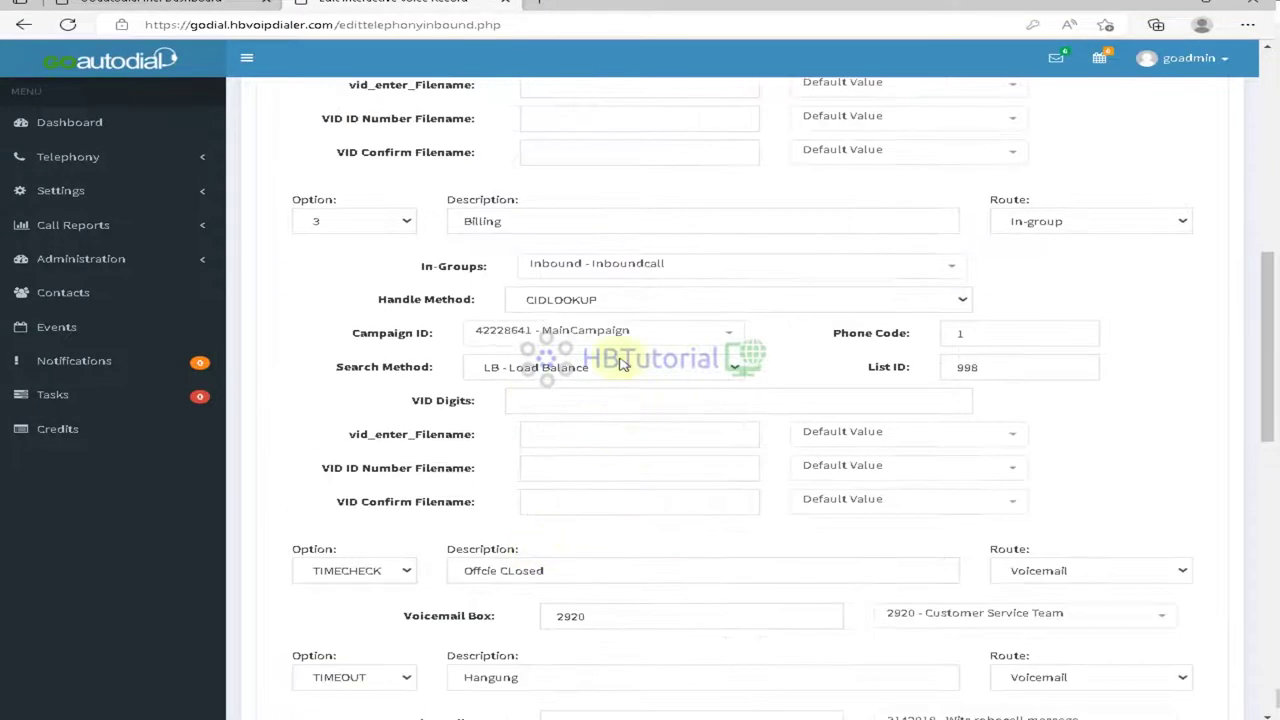
click(540, 331)
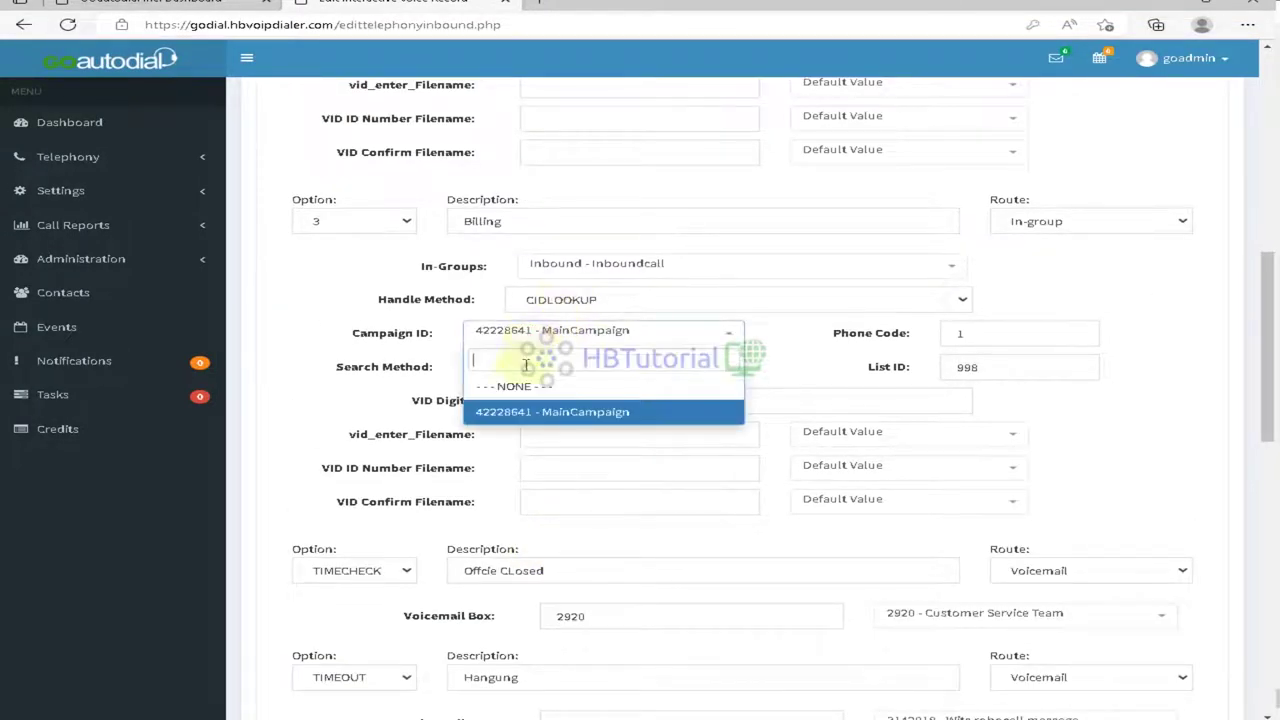
click(508, 386)
scroll(645, 555, down, 3)
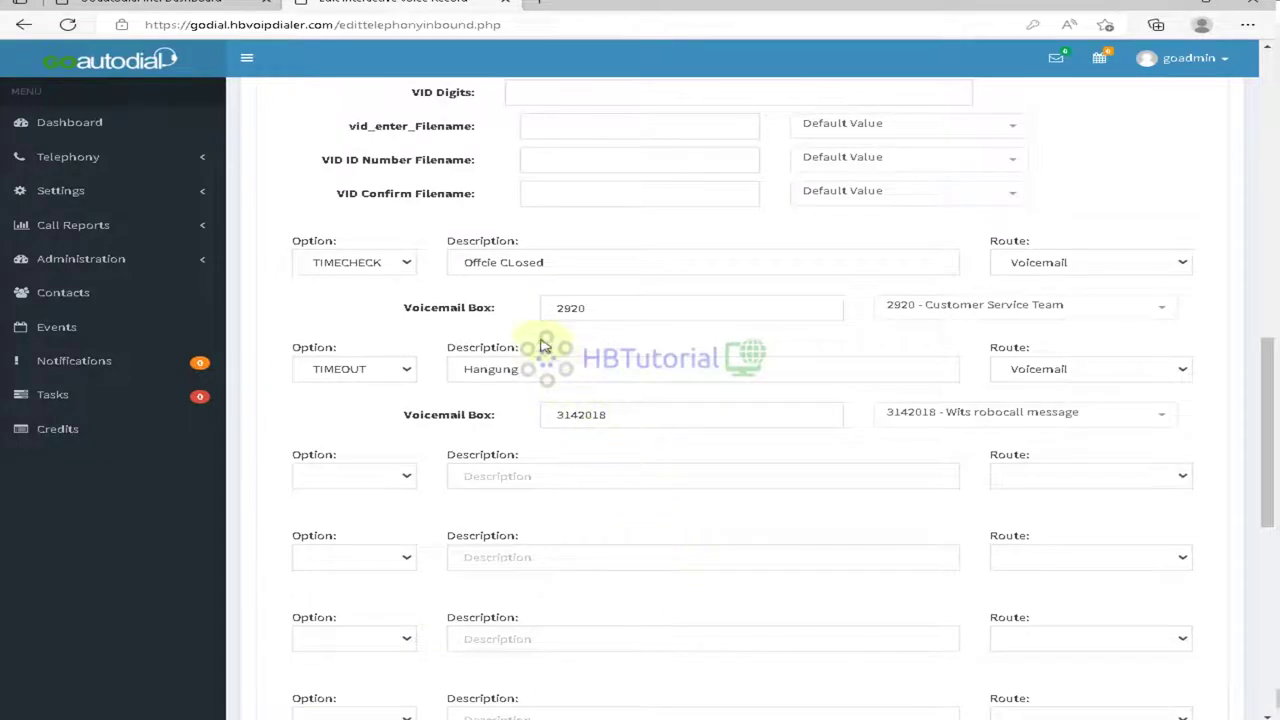
scroll(863, 594, down, 6)
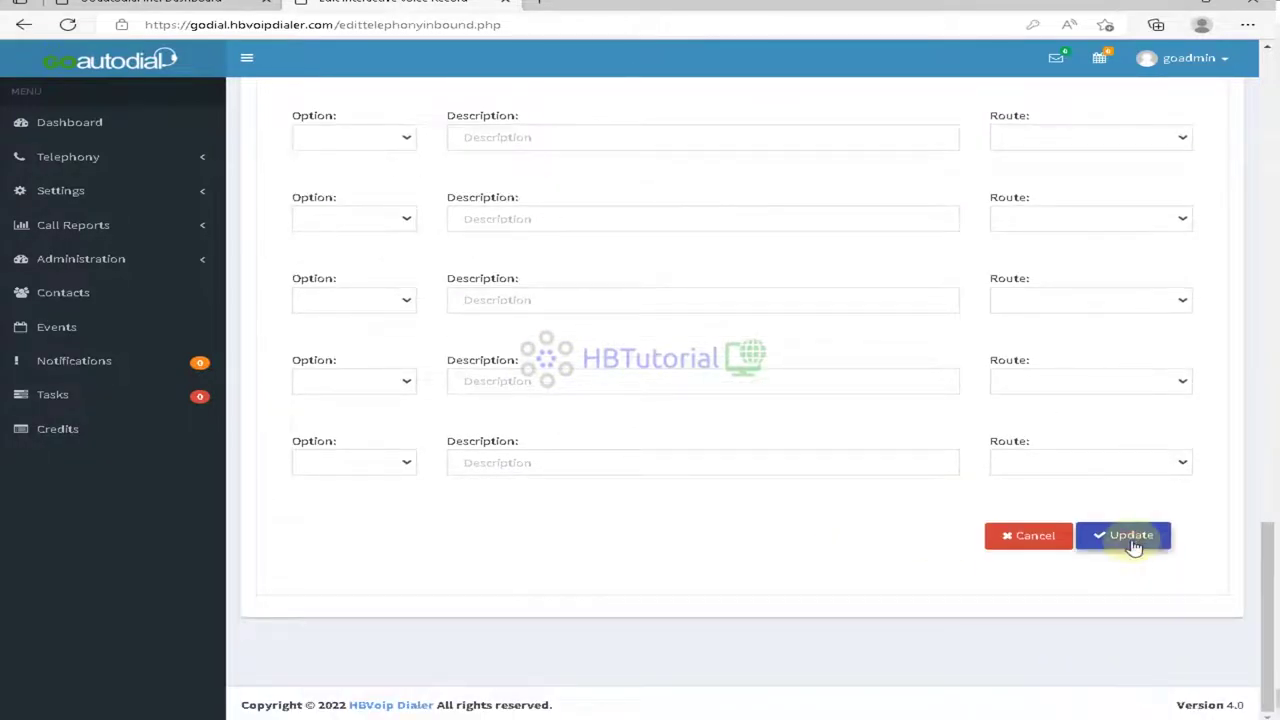
click(1133, 547)
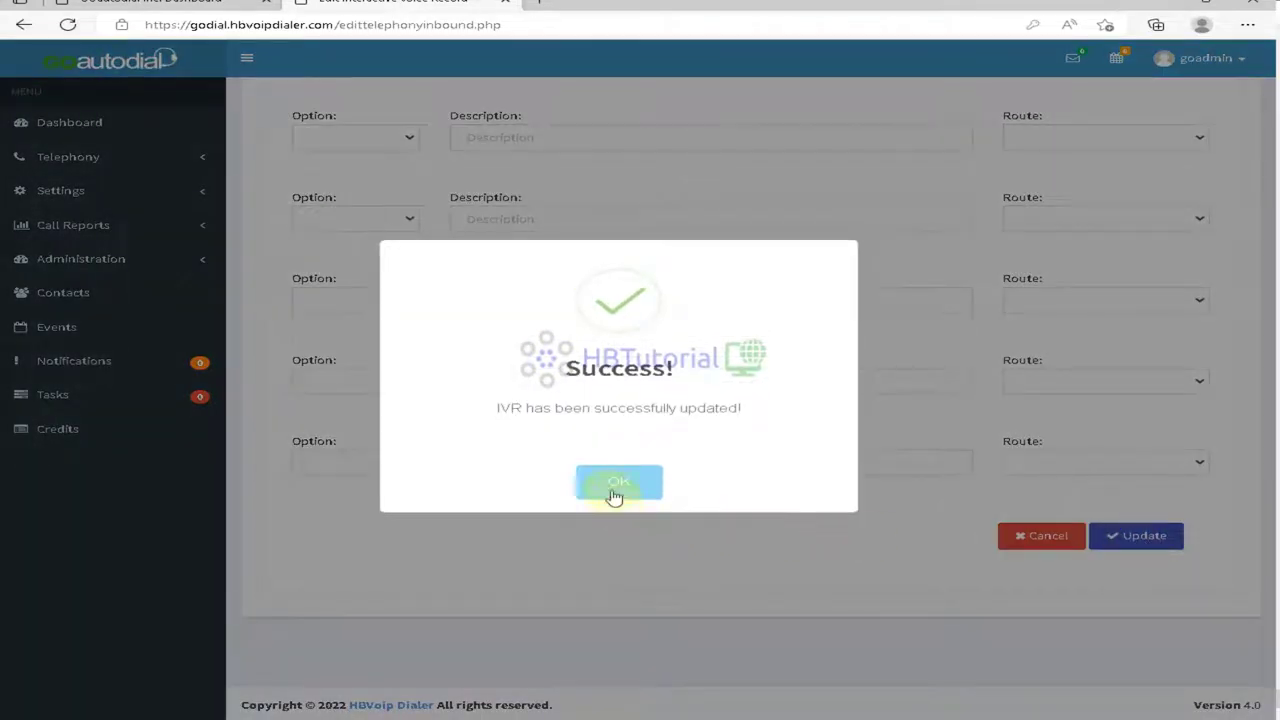
click(614, 484)
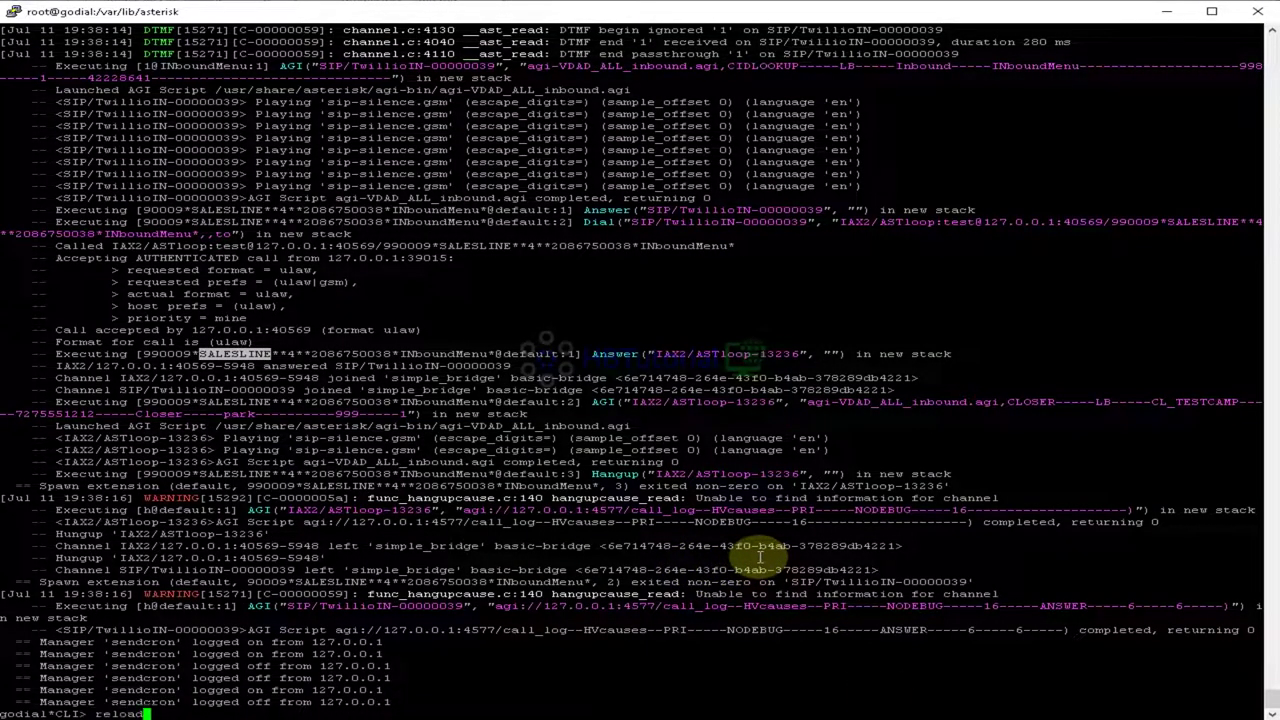
Step: List the INboundMenu dialplan context and inspect option 3's entry
key(BackSpace)
key(BackSpace)
key(BackSpace)
key(BackSpace)
key(BackSpace)
key(BackSpace)
text(exit)
key(Up)
key(Return)
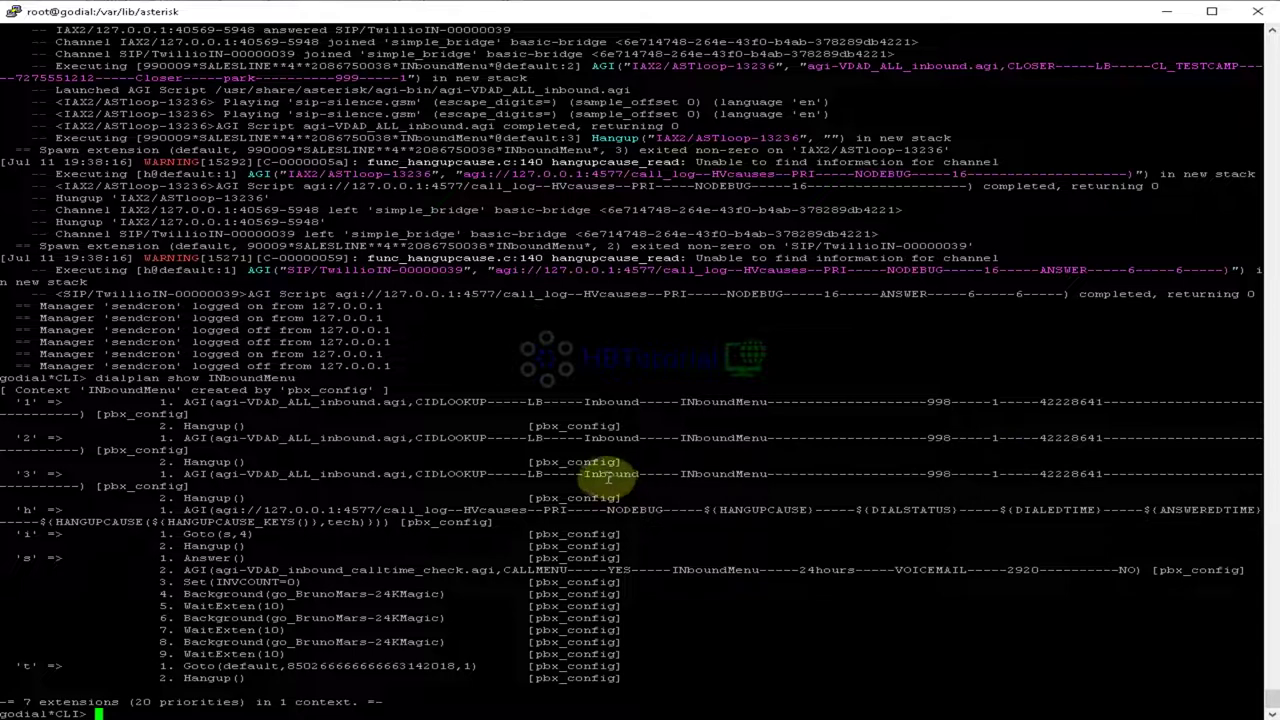
drag(560, 474, 1148, 481)
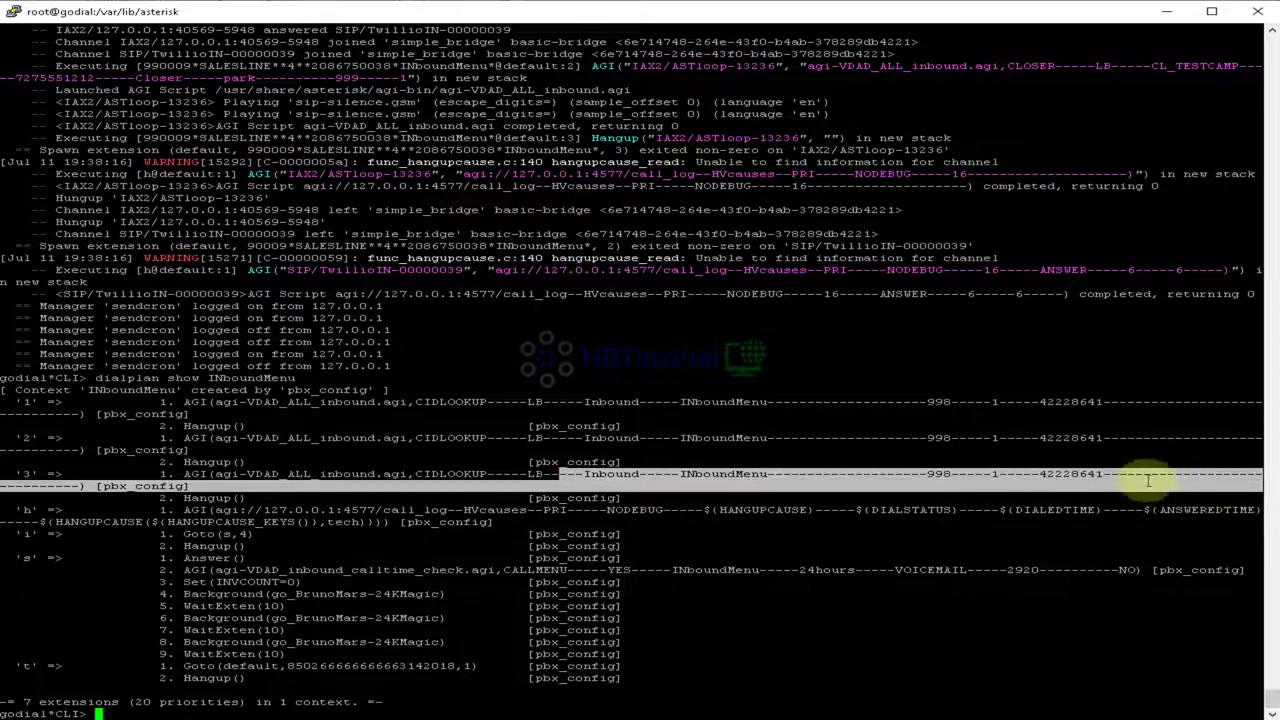
click(1077, 479)
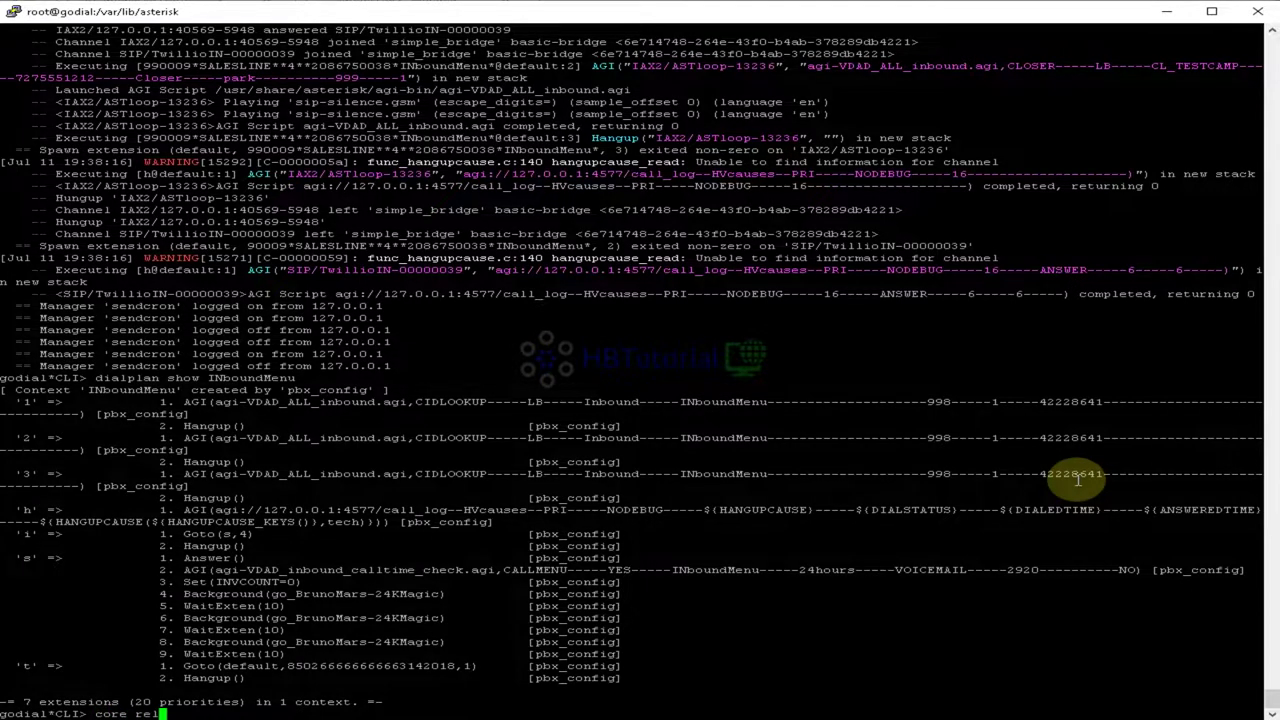
Step: Run core reload, dialplan reload and sip reload in the Asterisk CLI
text(oad)
key(Return)
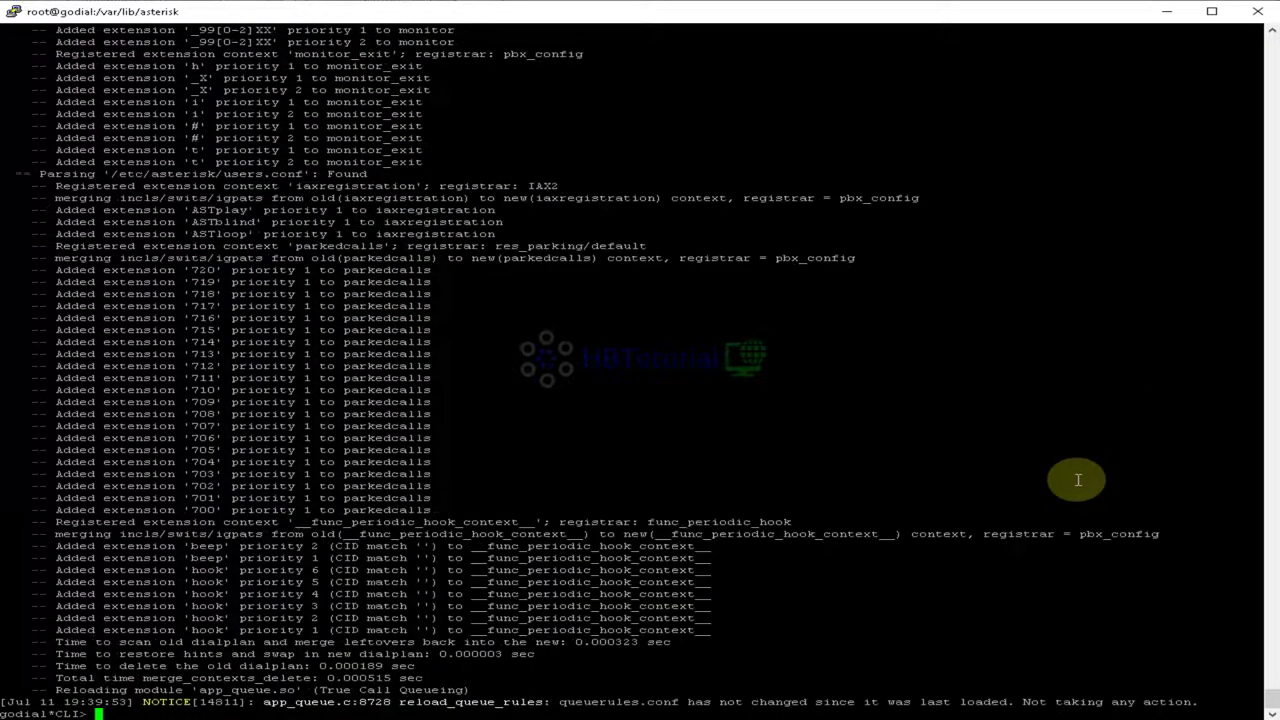
text(dialplan reload)
key(Return)
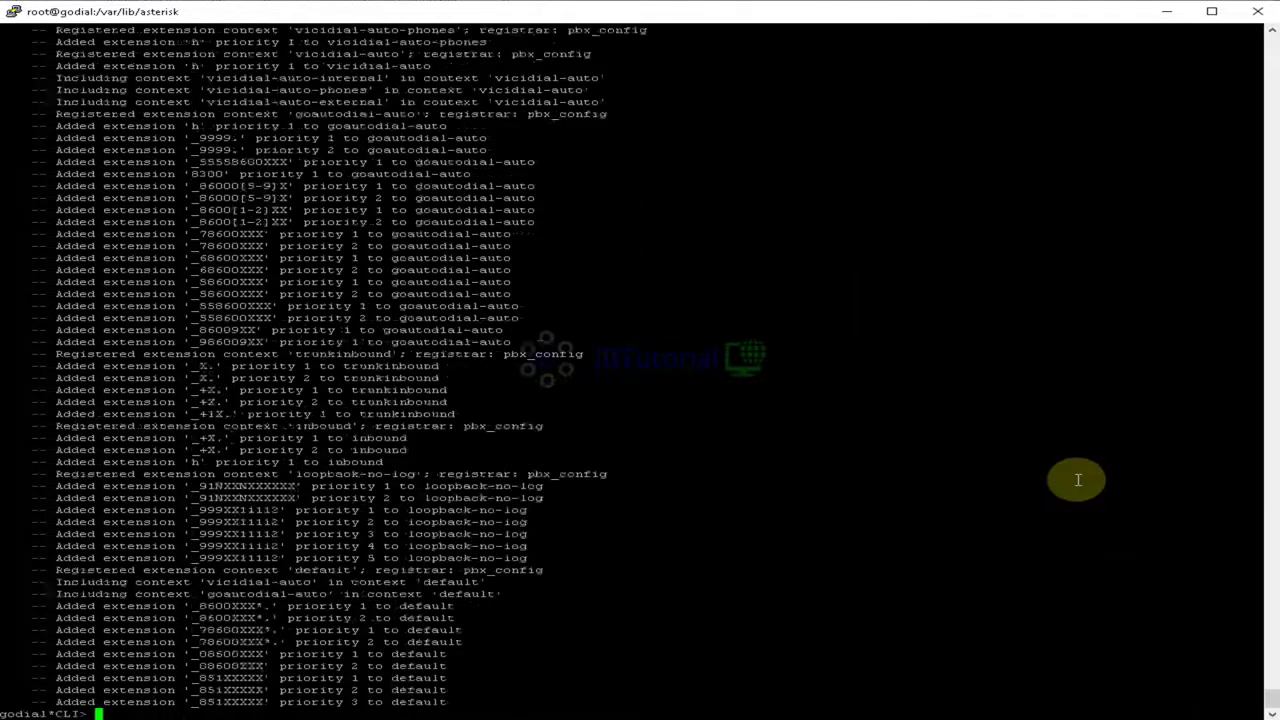
text(sip reload)
key(Return)
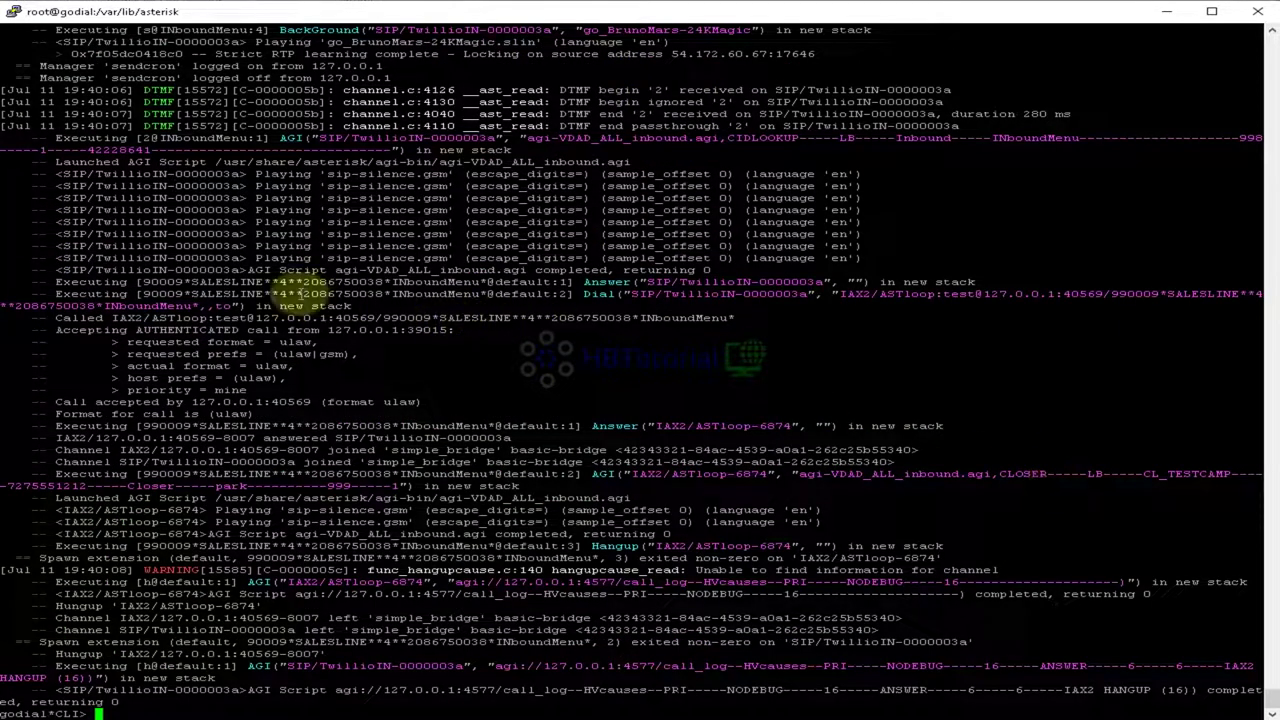
Step: Highlight the 90009 SALESLINE dial line and leave the CLI prompt without a reload command
drag(143, 284, 835, 287)
click(835, 287)
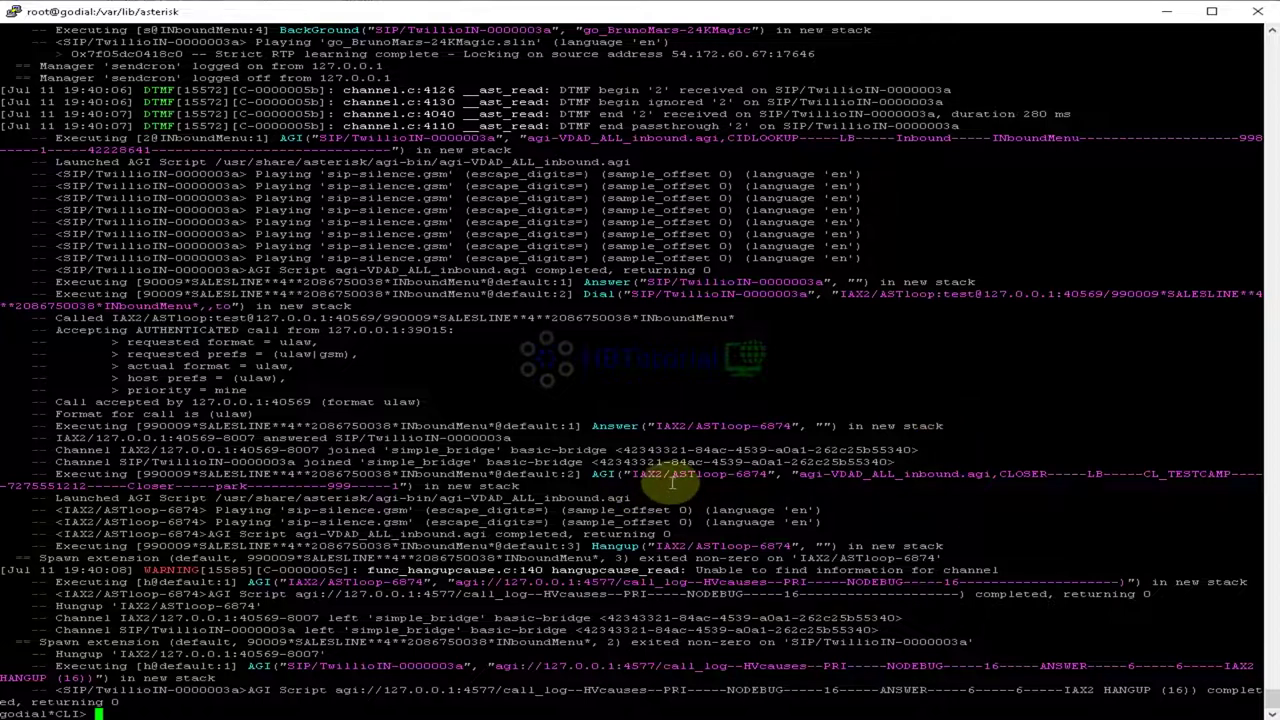
text(sip reload)
key(BackSpace)
key(BackSpace)
key(BackSpace)
key(BackSpace)
key(BackSpace)
key(BackSpace)
key(BackSpace)
key(BackSpace)
key(BackSpace)
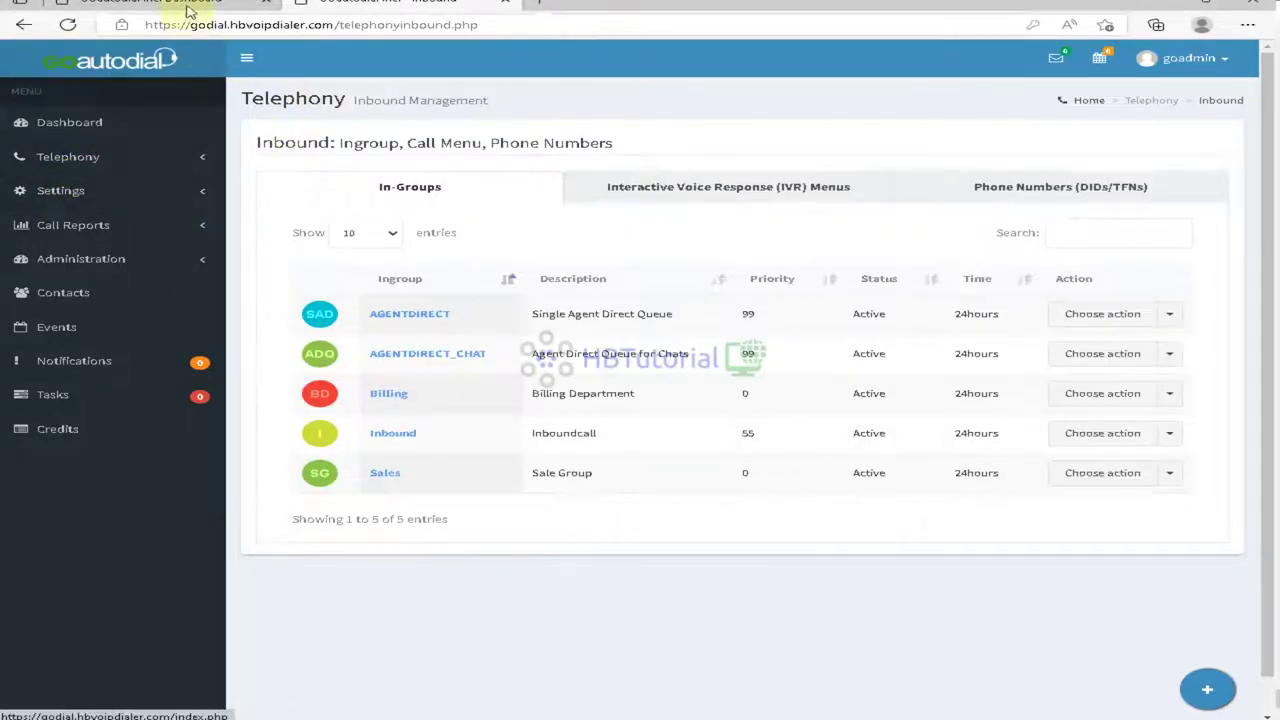
Step: In Settings > Servers, set the GOautodial server's Rebuild Conf Files to Yes and save
click(176, 8)
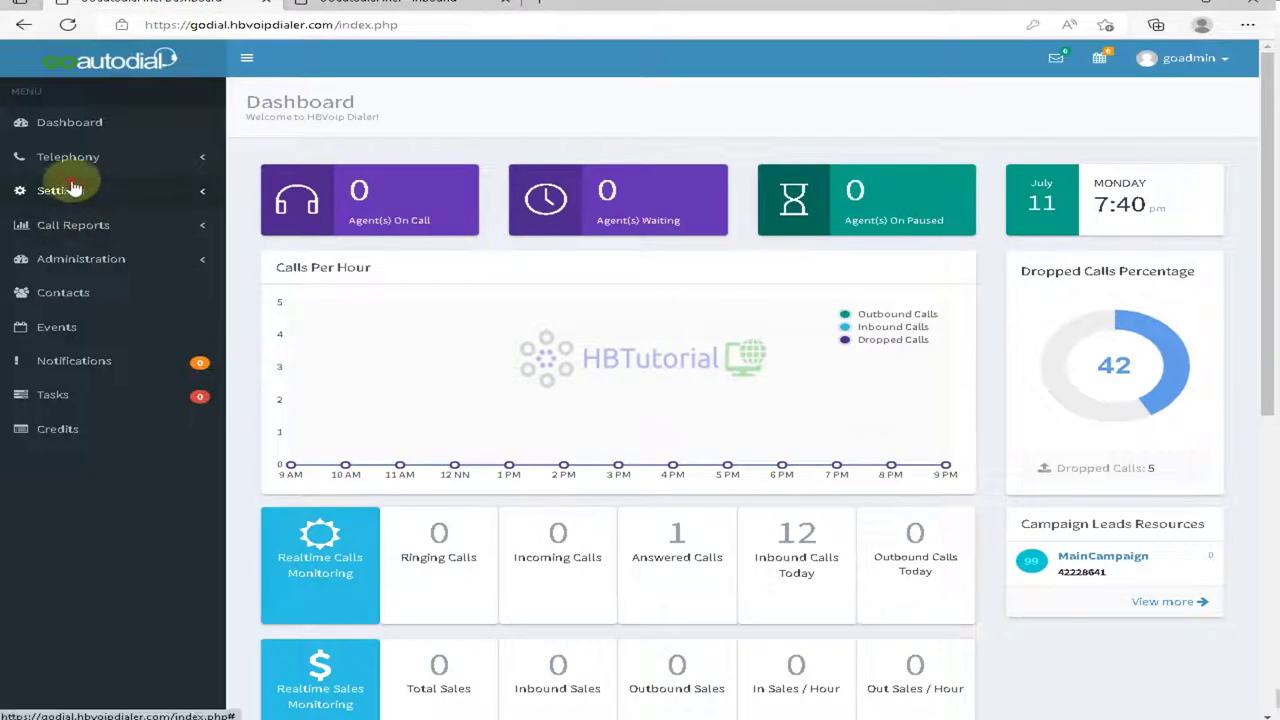
click(72, 188)
click(79, 318)
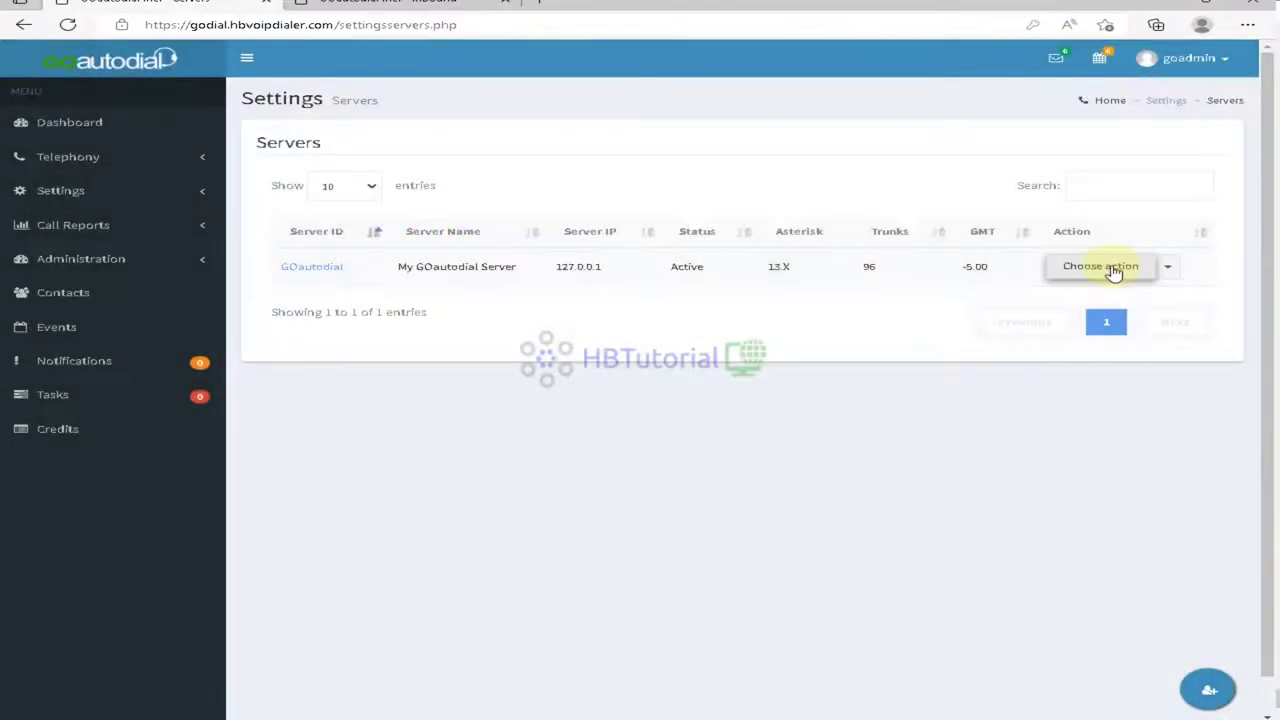
click(1100, 266)
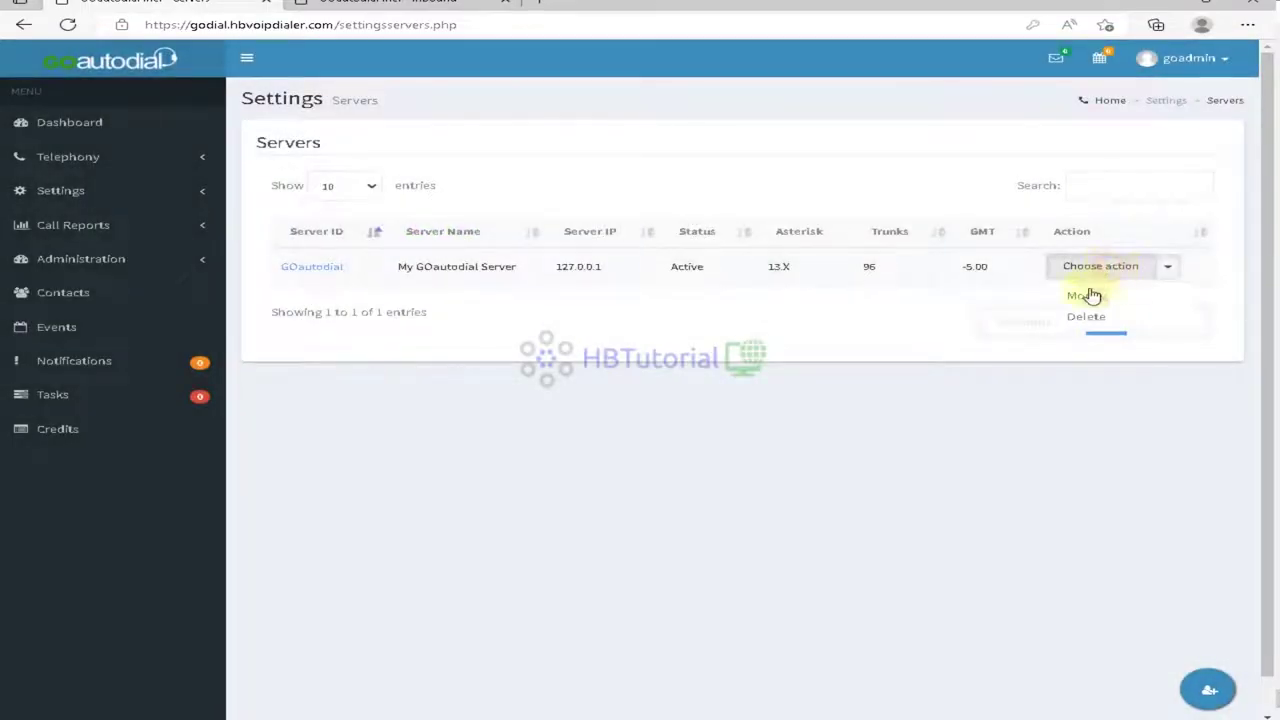
click(1084, 295)
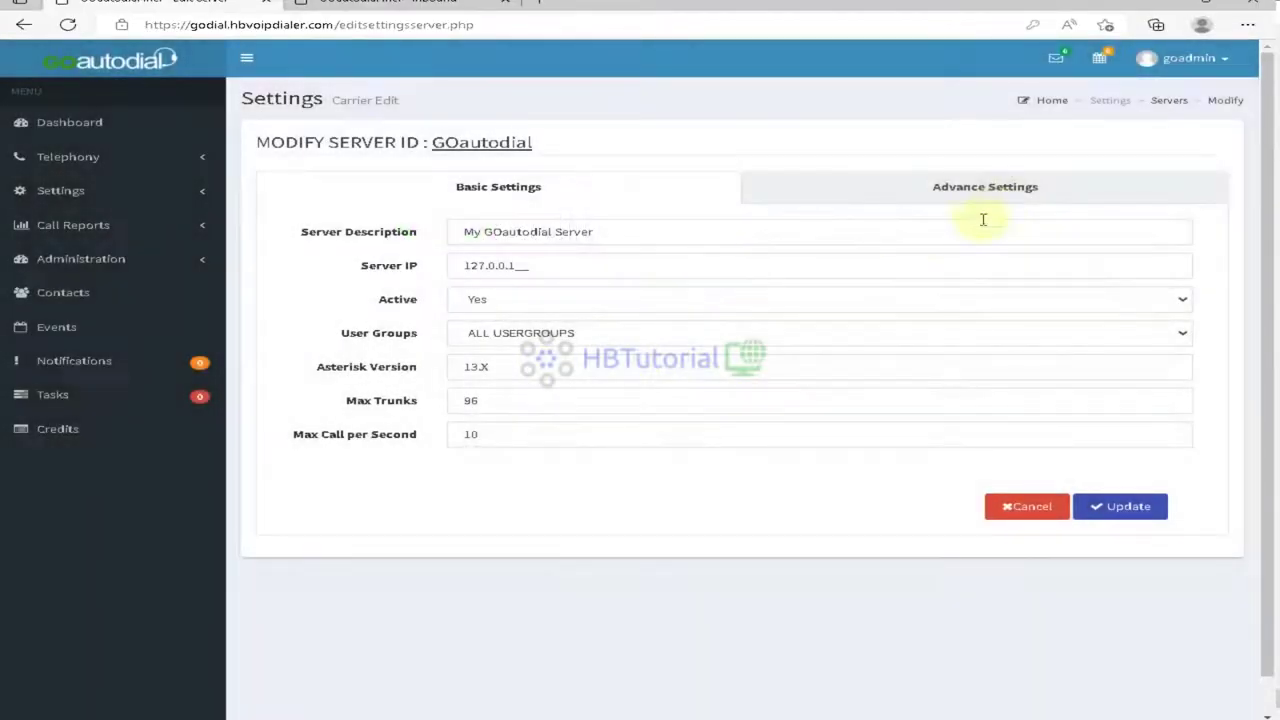
click(998, 186)
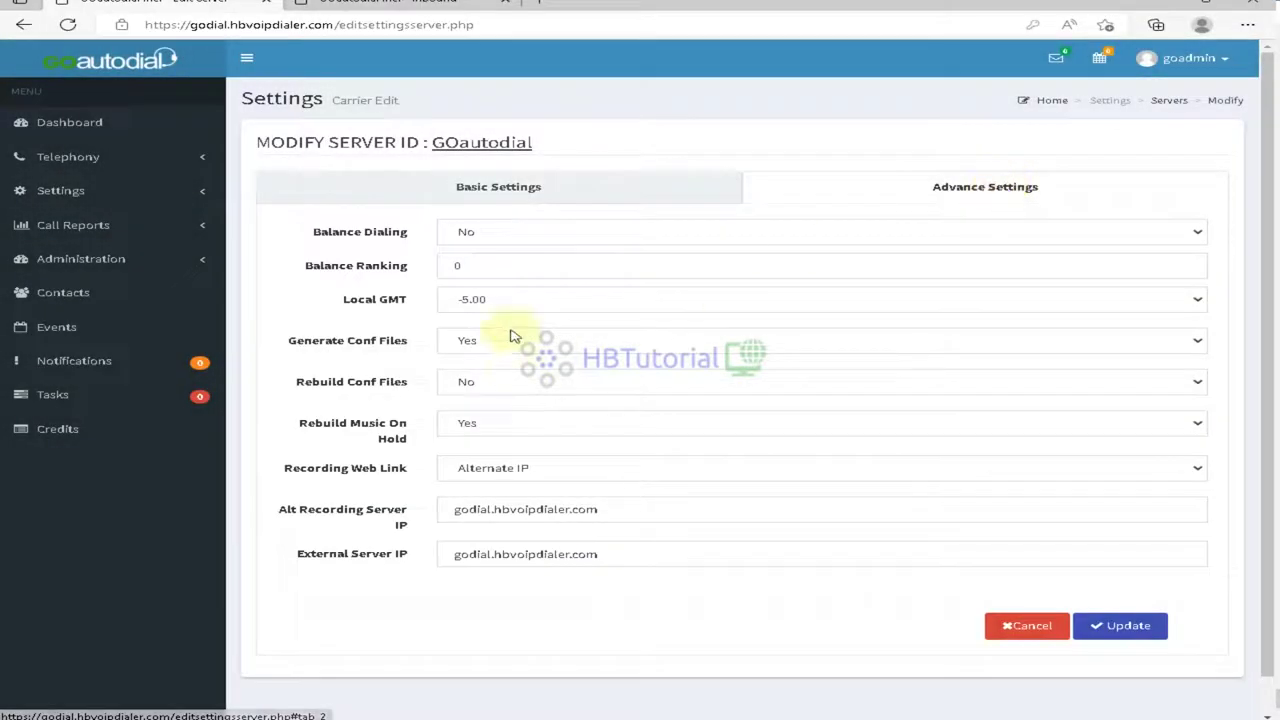
click(468, 383)
click(480, 410)
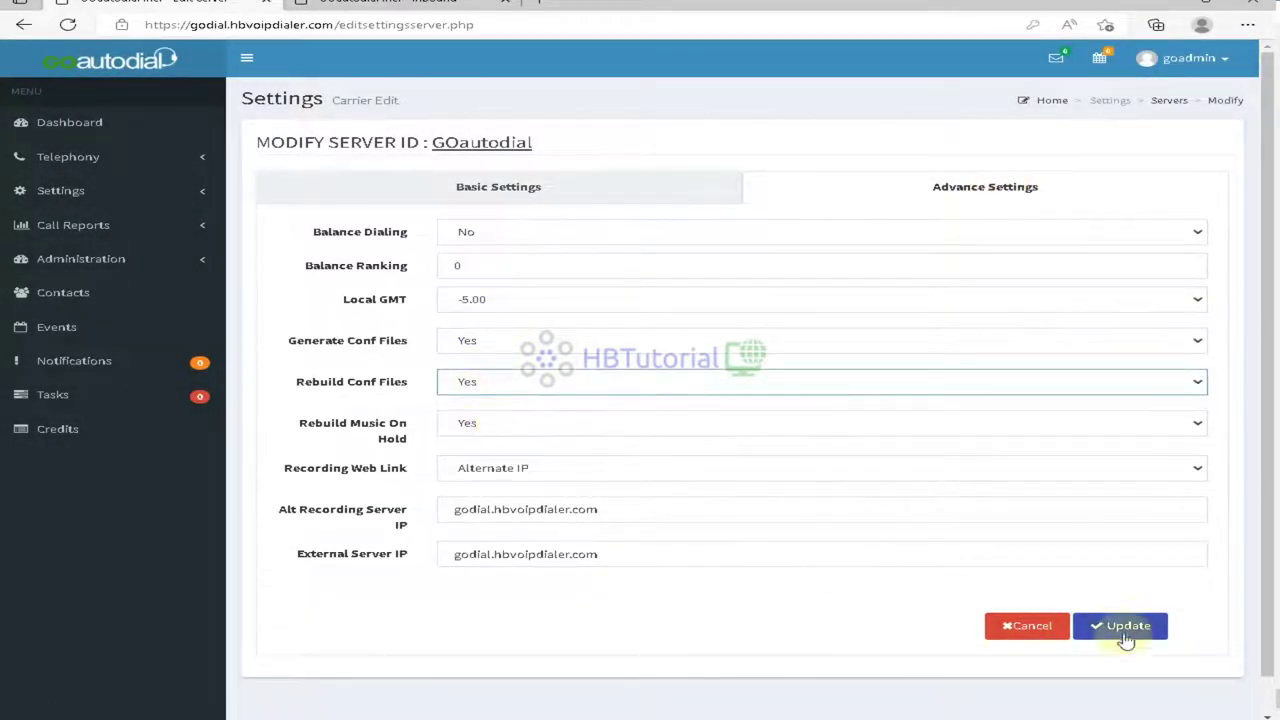
click(1124, 628)
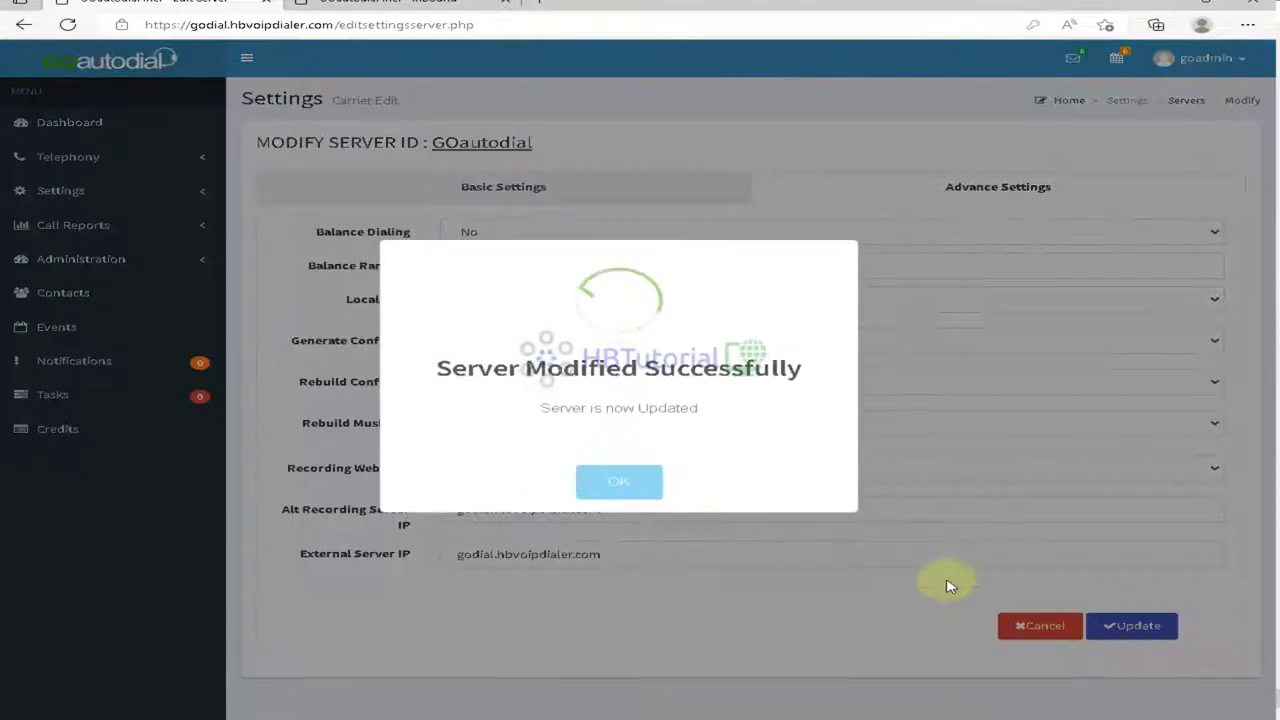
click(623, 486)
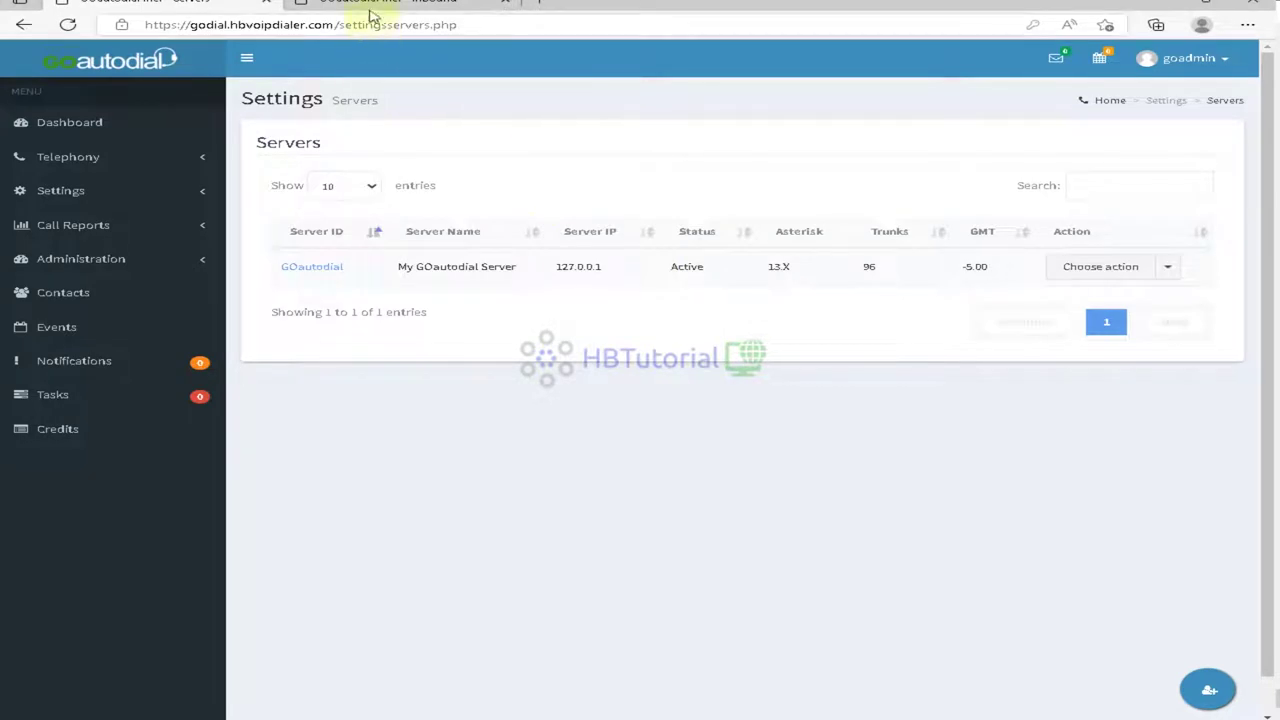
Step: Open the single DID phone number record for editing on the Inbound page
click(372, 6)
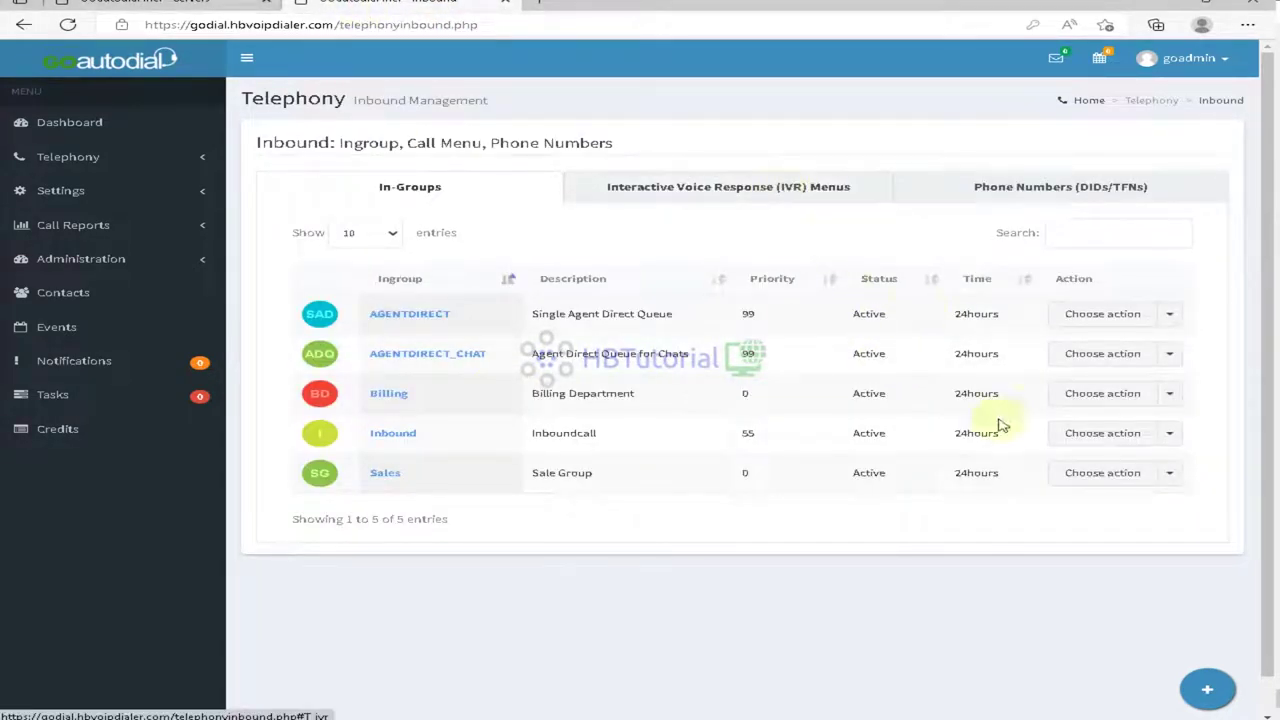
click(1080, 403)
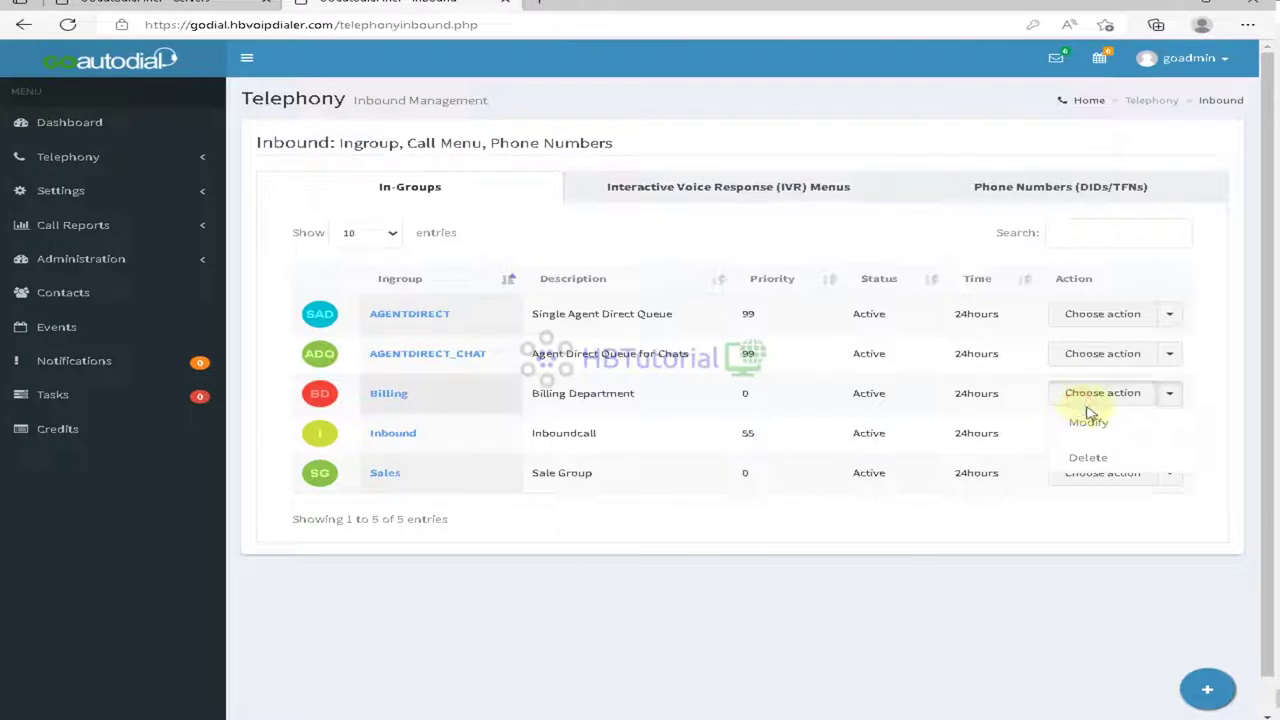
click(858, 595)
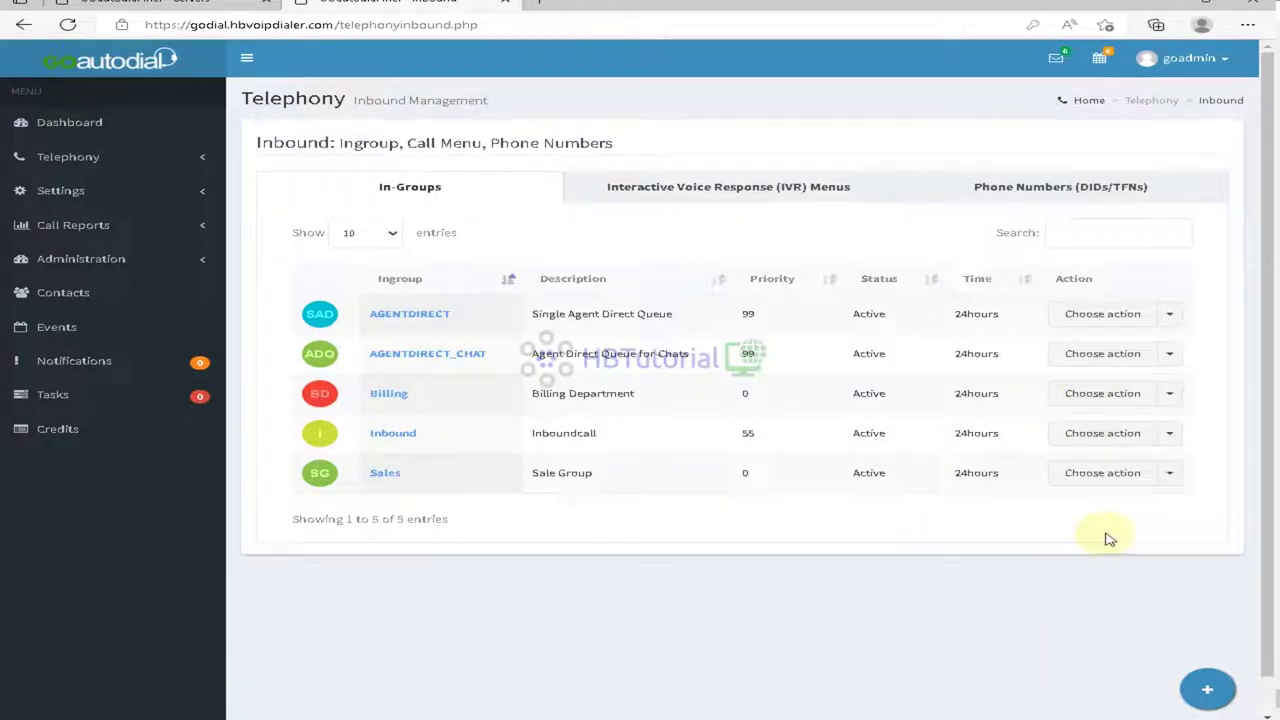
click(1001, 185)
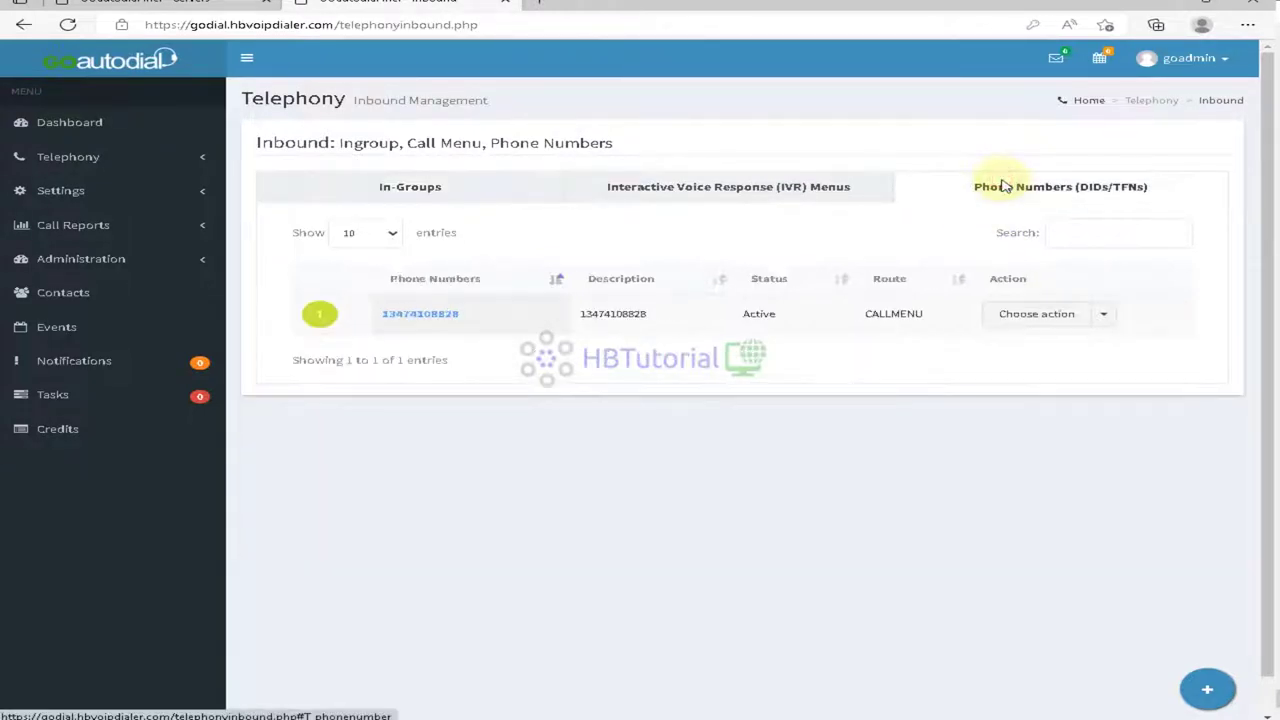
click(1045, 318)
click(1025, 343)
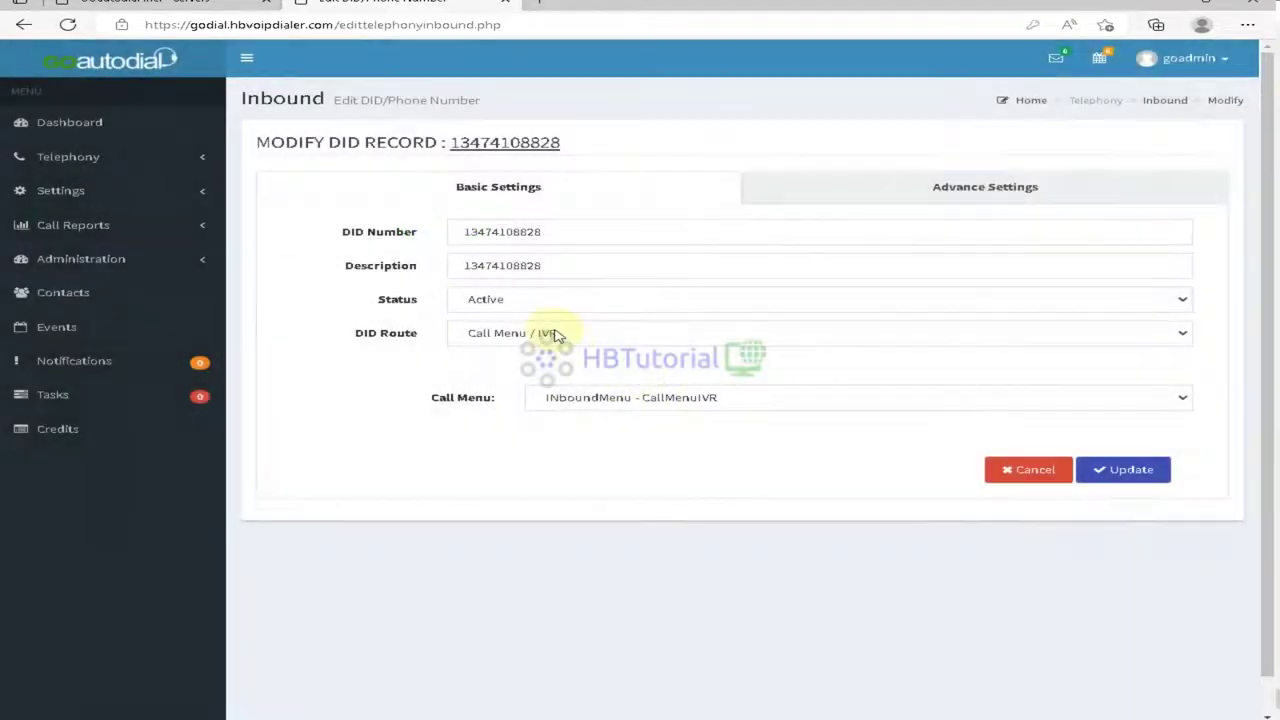
Step: Set DID Route to In-group with In-Group ID Sales and save the DID
click(557, 335)
click(510, 368)
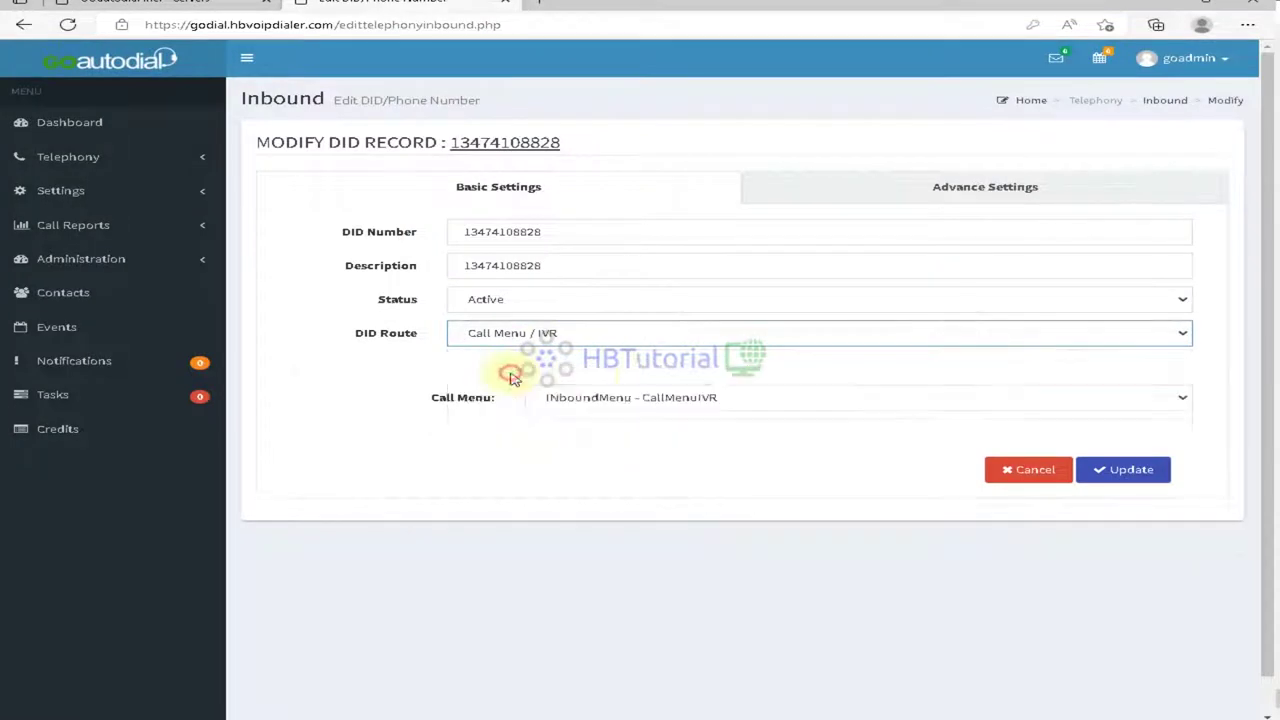
click(637, 400)
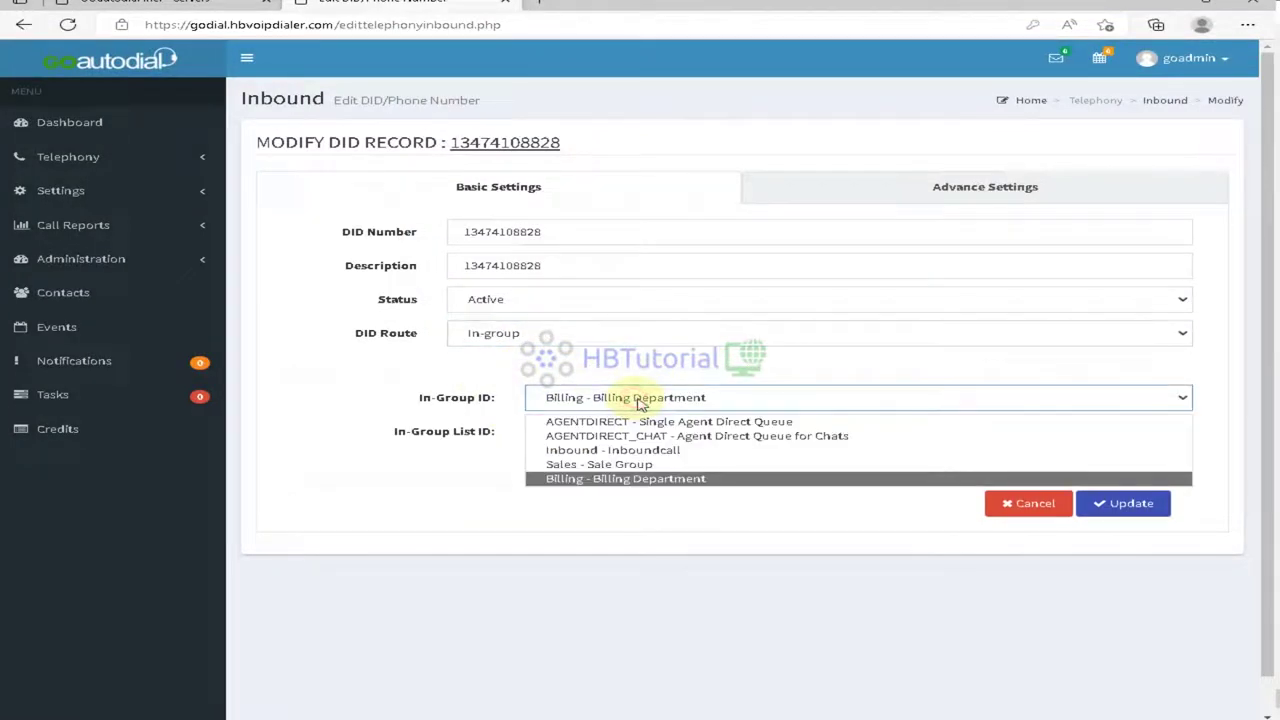
click(620, 465)
click(1135, 505)
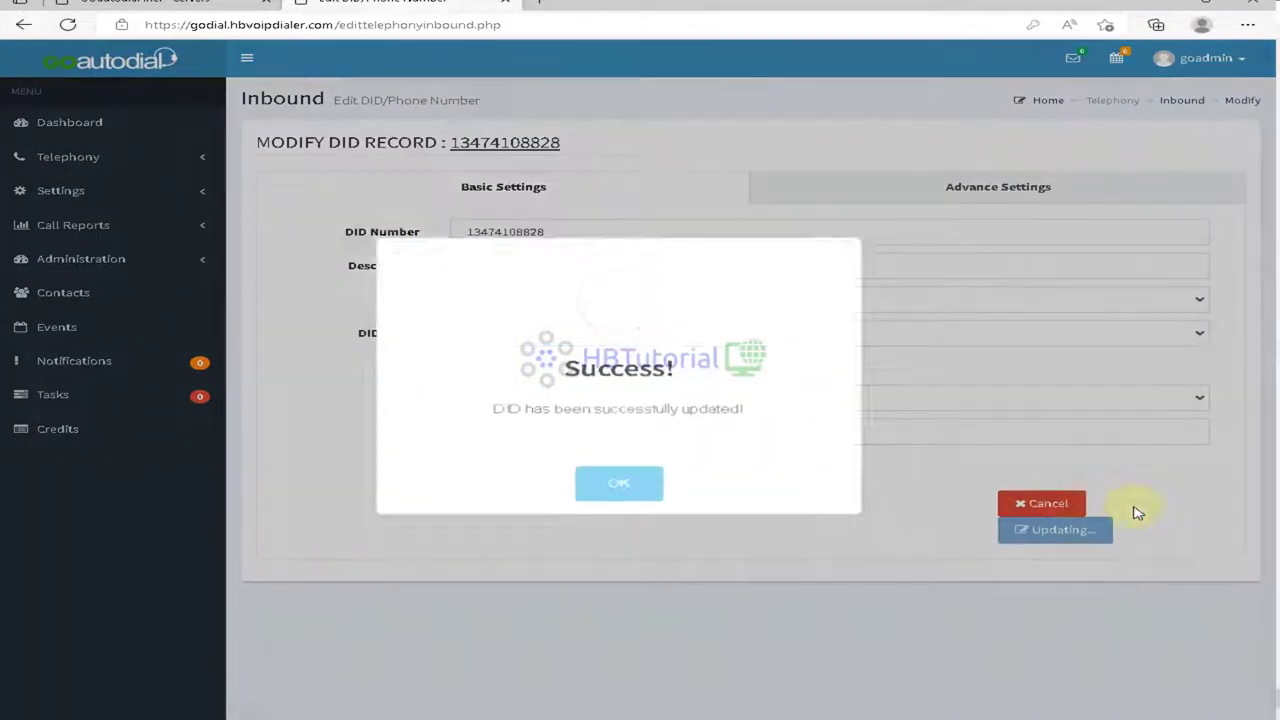
click(625, 481)
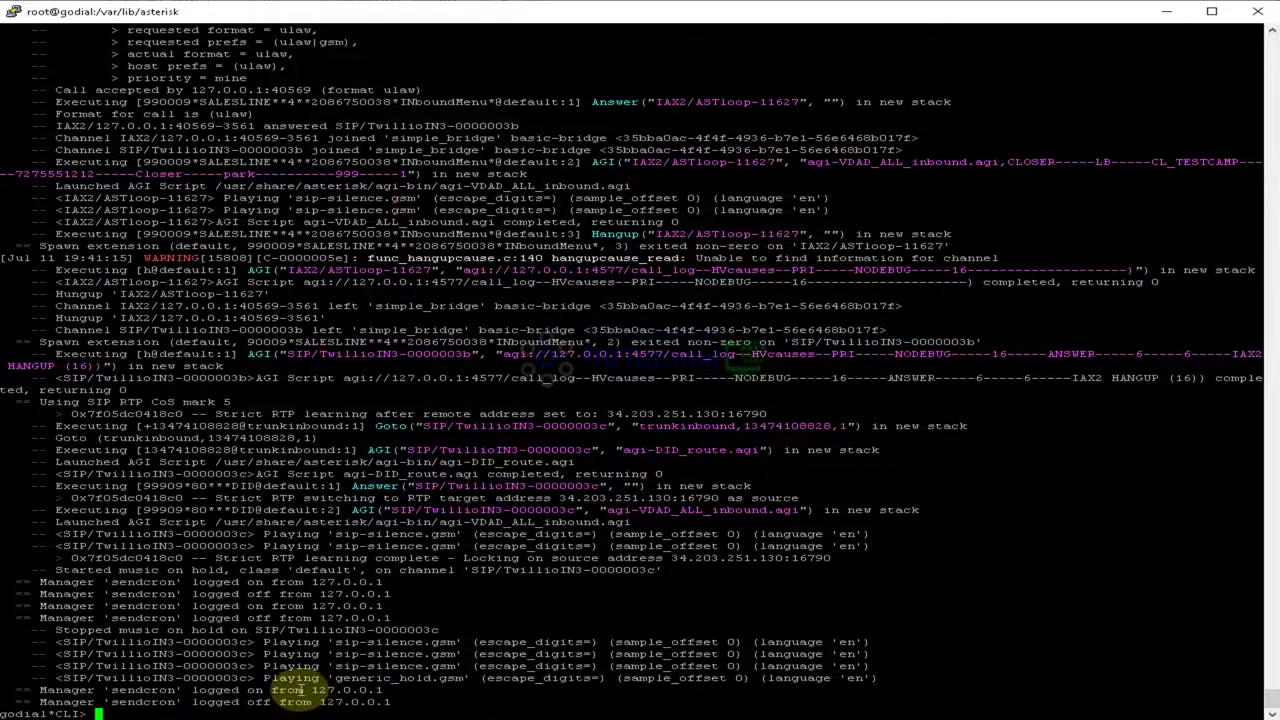
Step: Return from the Asterisk terminal to the browser after watching the test call
click(171, 650)
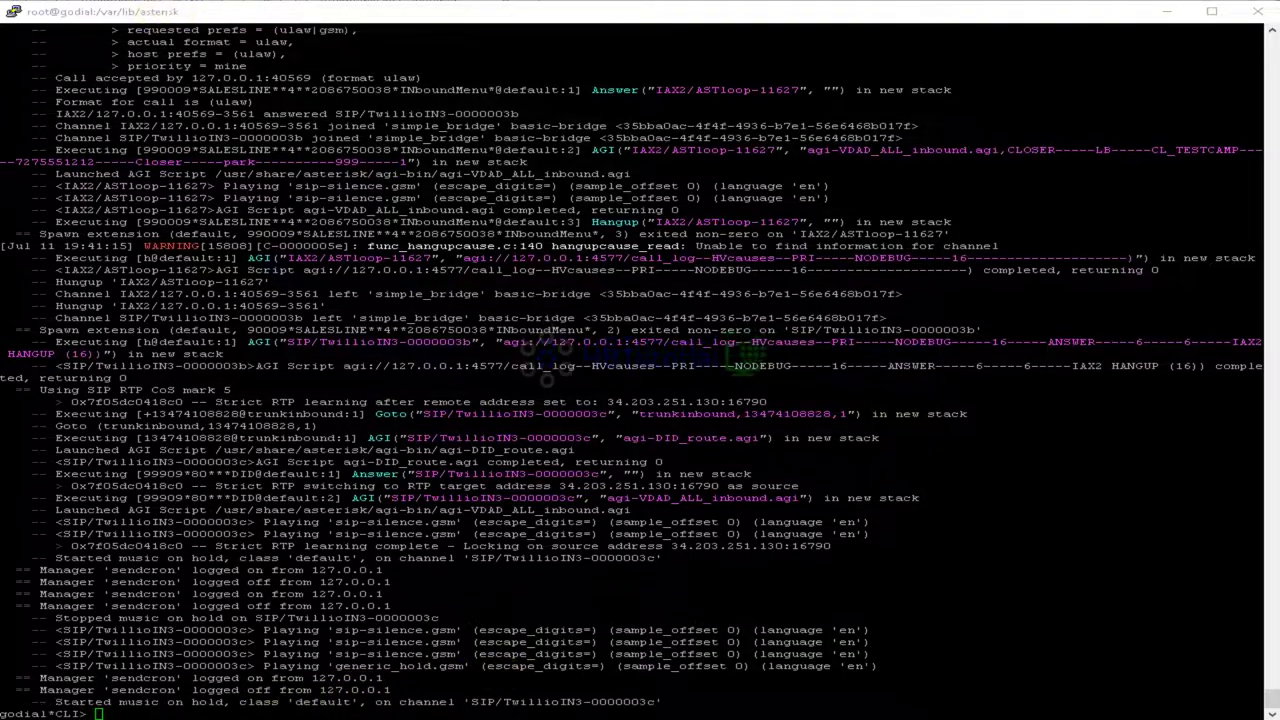
click(243, 716)
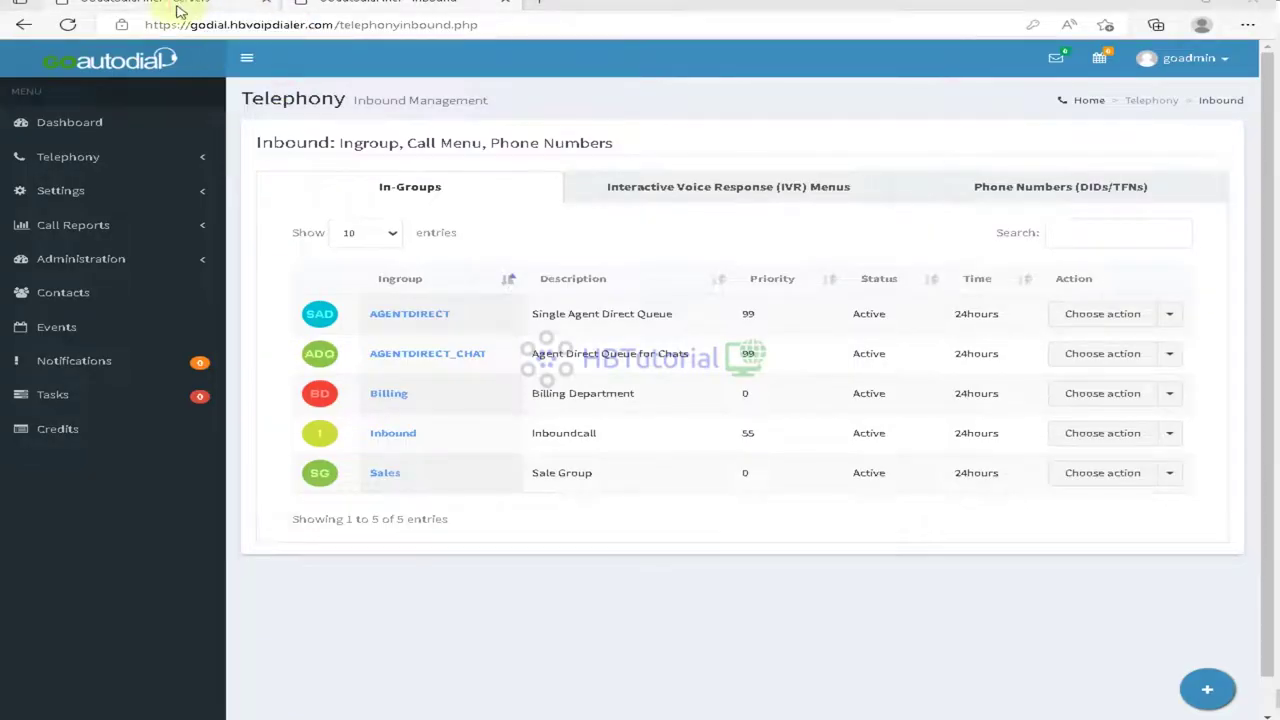
Step: Check the Dashboard call stats: 1 incoming, 15 inbound calls today, 40% dropped
click(177, 6)
click(37, 121)
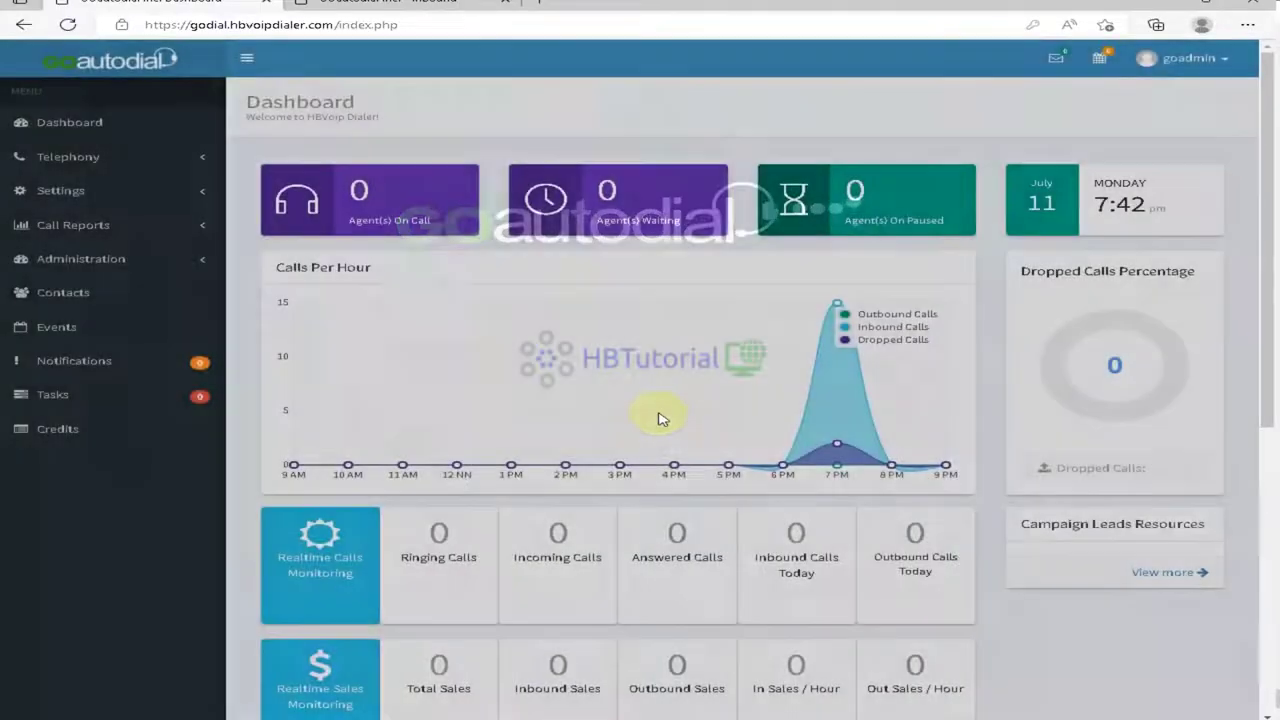
scroll(662, 419, down, 3)
scroll(660, 418, up, 1)
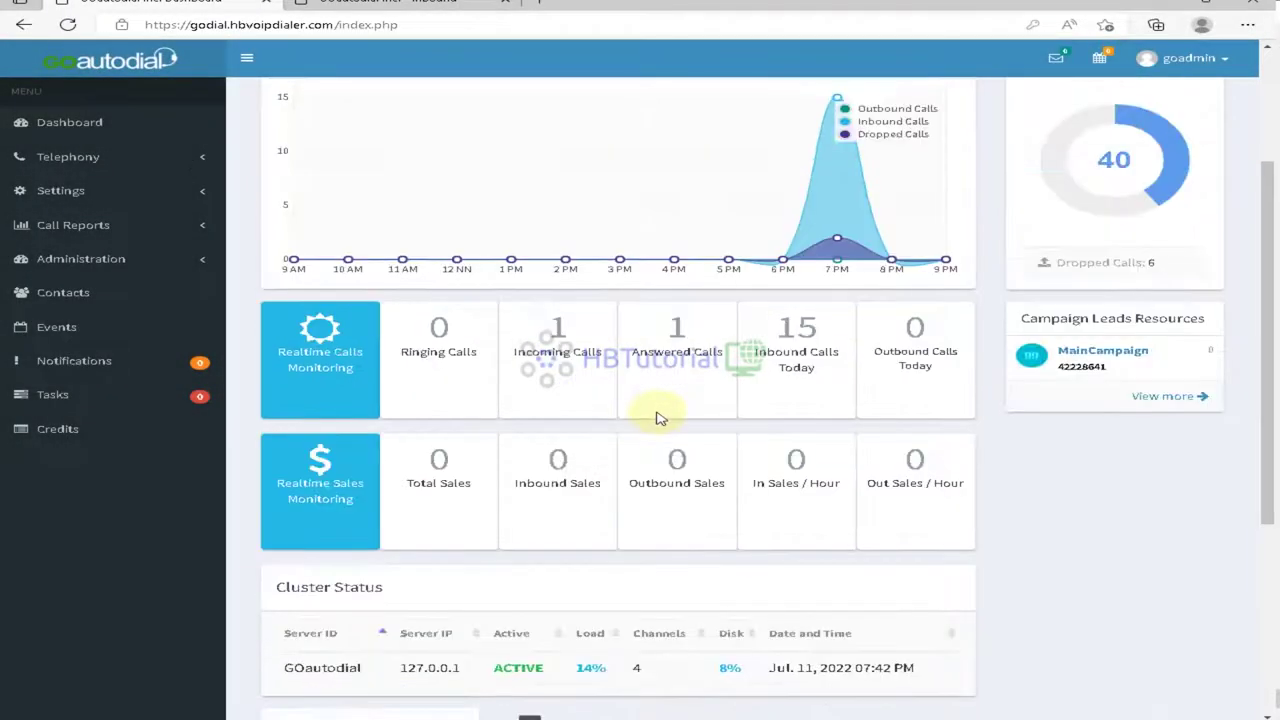
scroll(660, 418, up, 2)
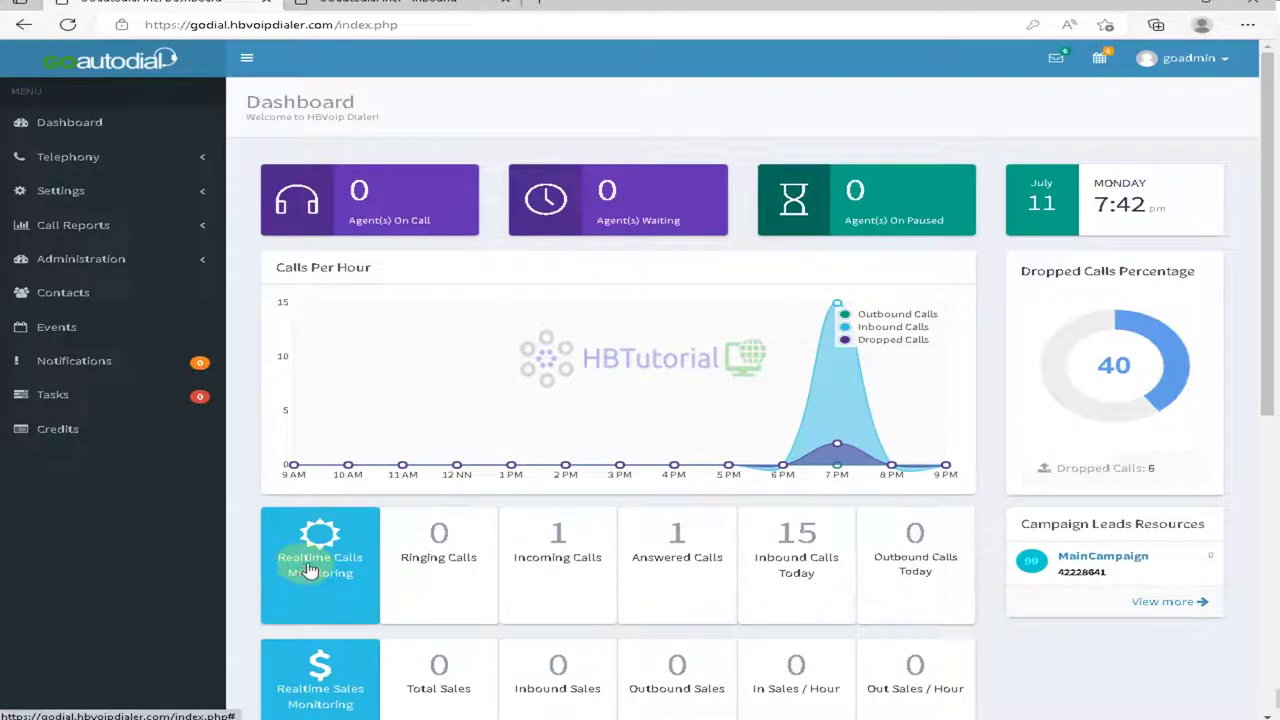
scroll(310, 568, down, 5)
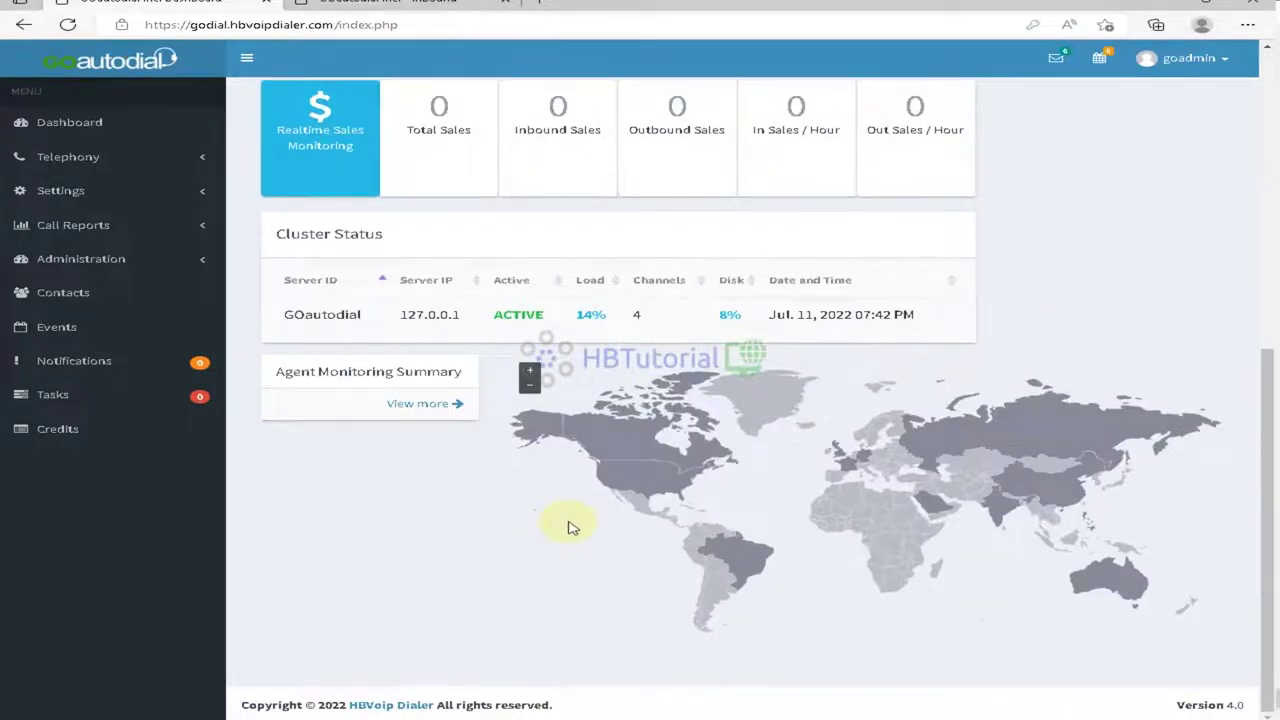
scroll(628, 510, up, 5)
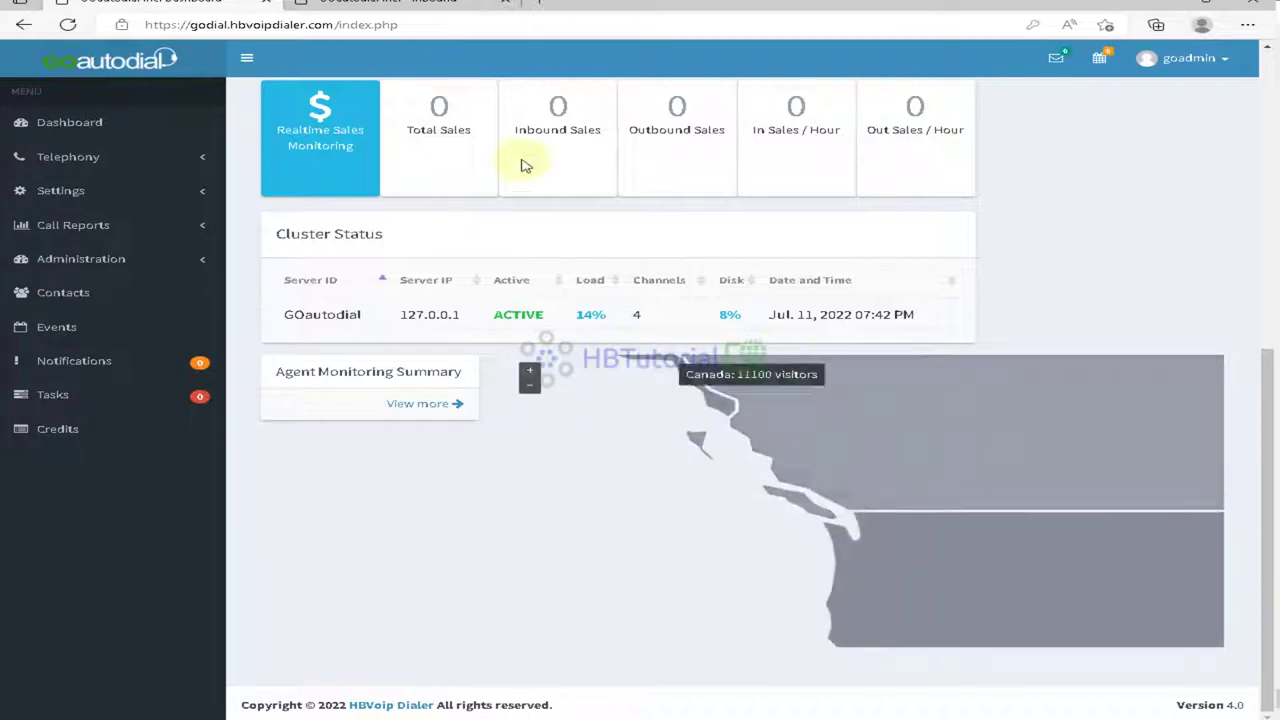
scroll(540, 200, up, 4)
scroll(575, 252, up, 2)
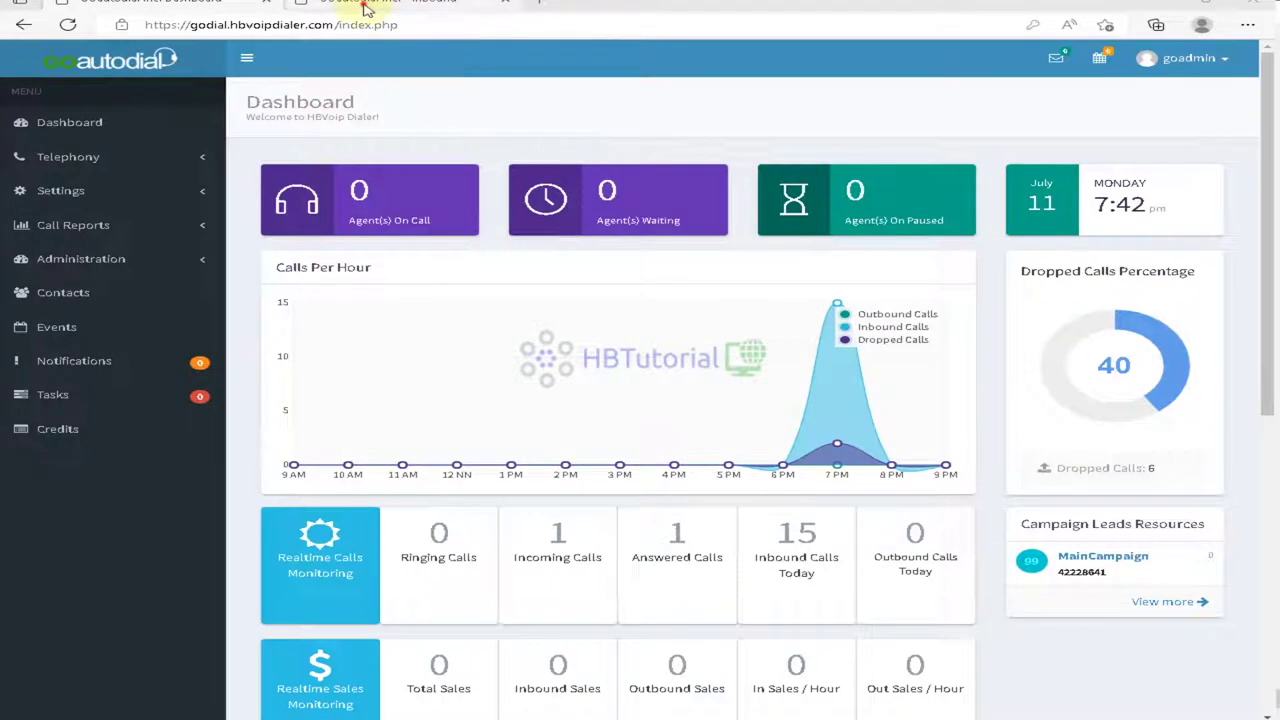
click(355, 8)
Step: Open INboundMenu for editing, keeping CALLMENU - Default as the tracking group
click(770, 192)
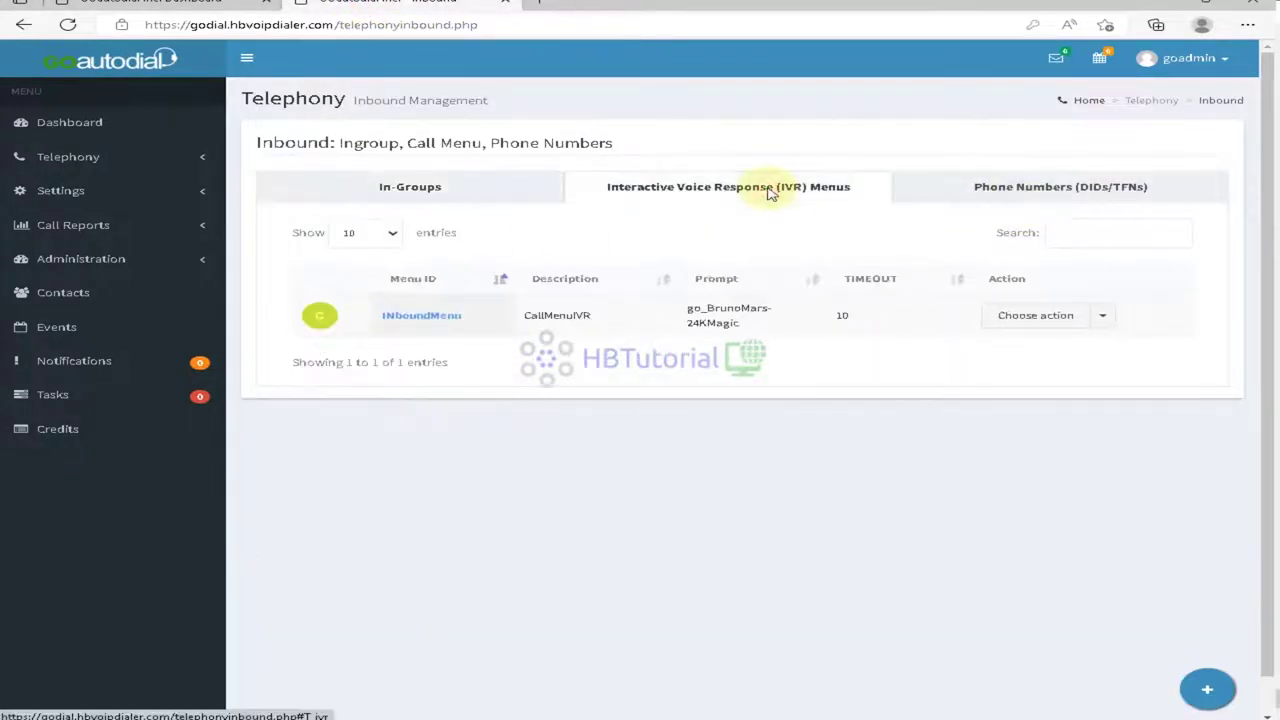
click(1038, 318)
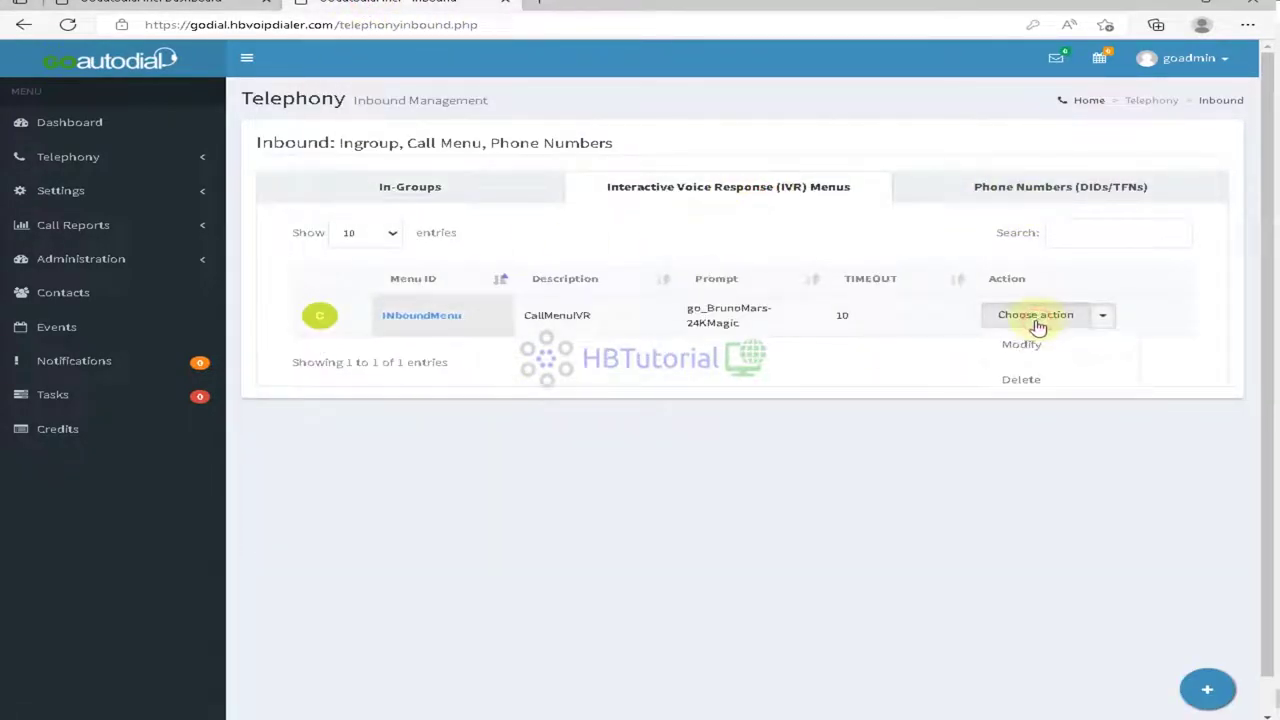
click(1027, 346)
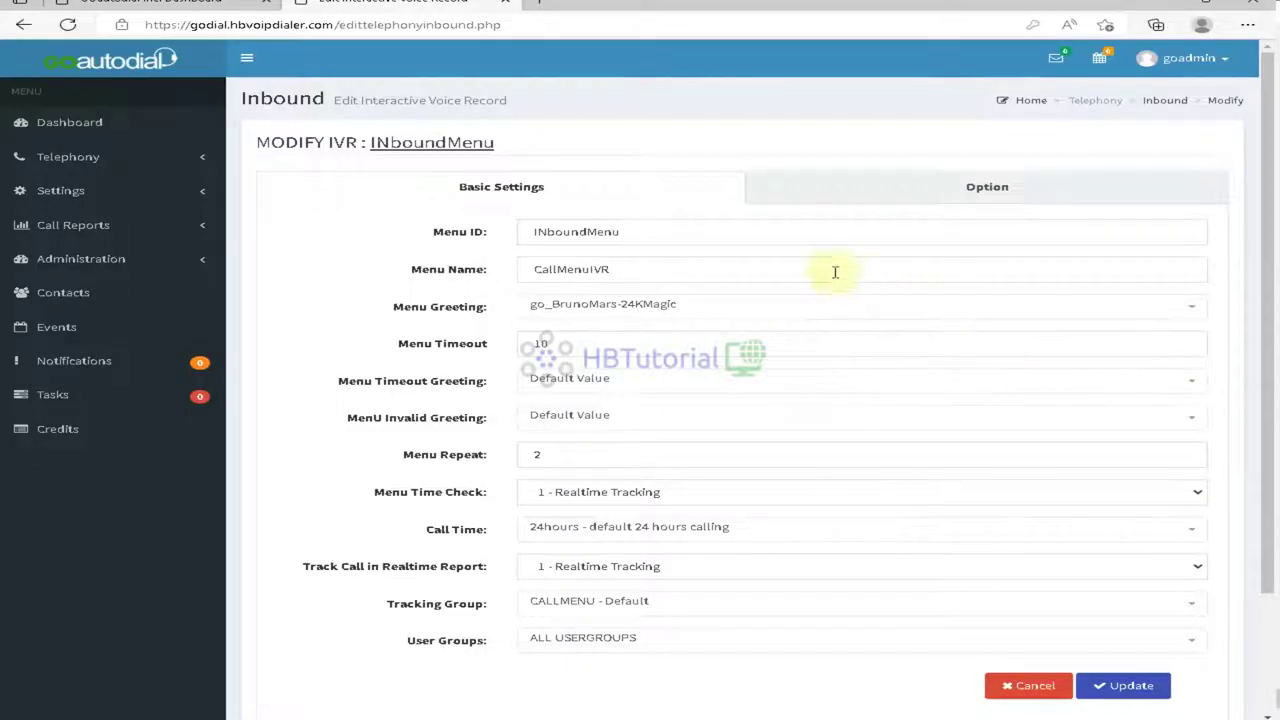
click(795, 268)
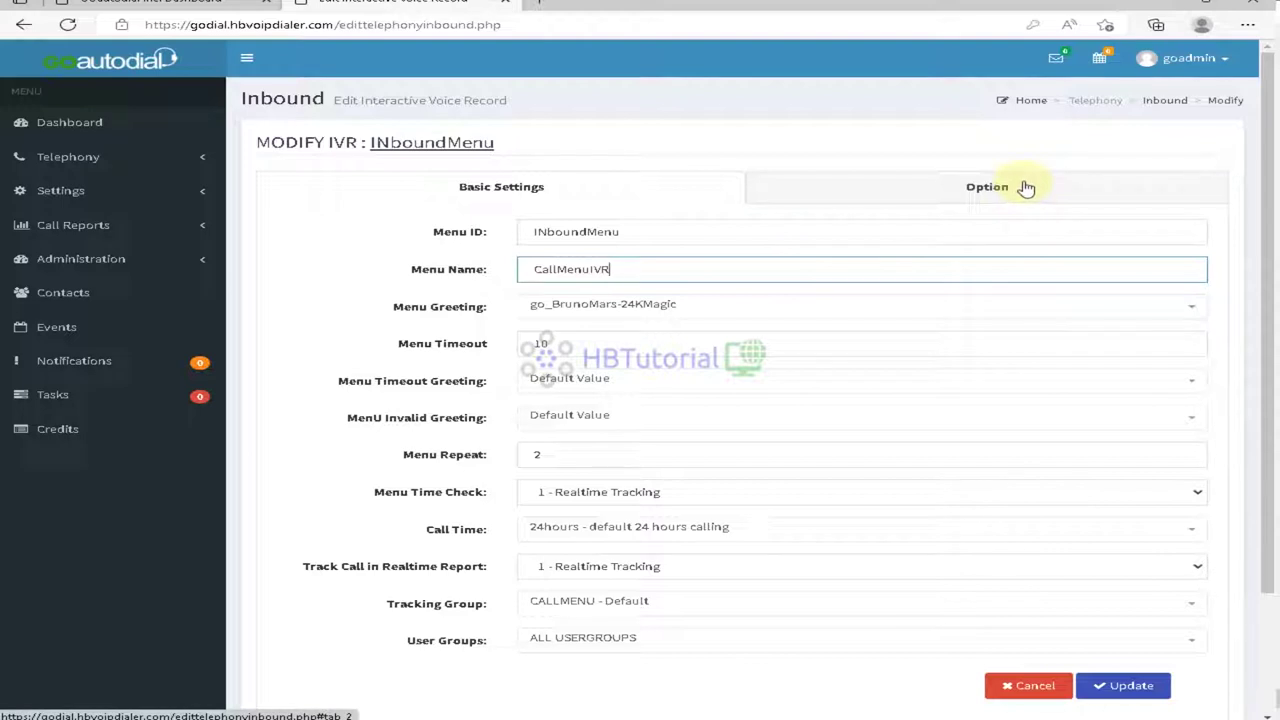
click(664, 604)
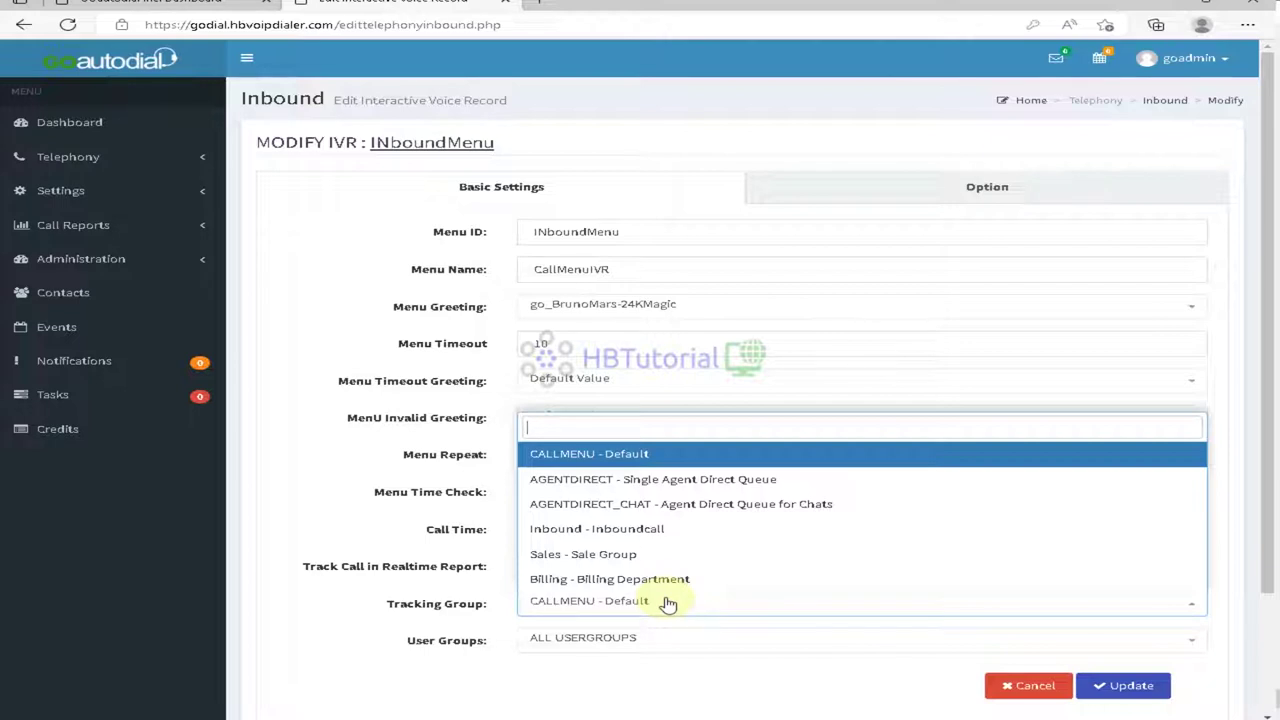
click(560, 665)
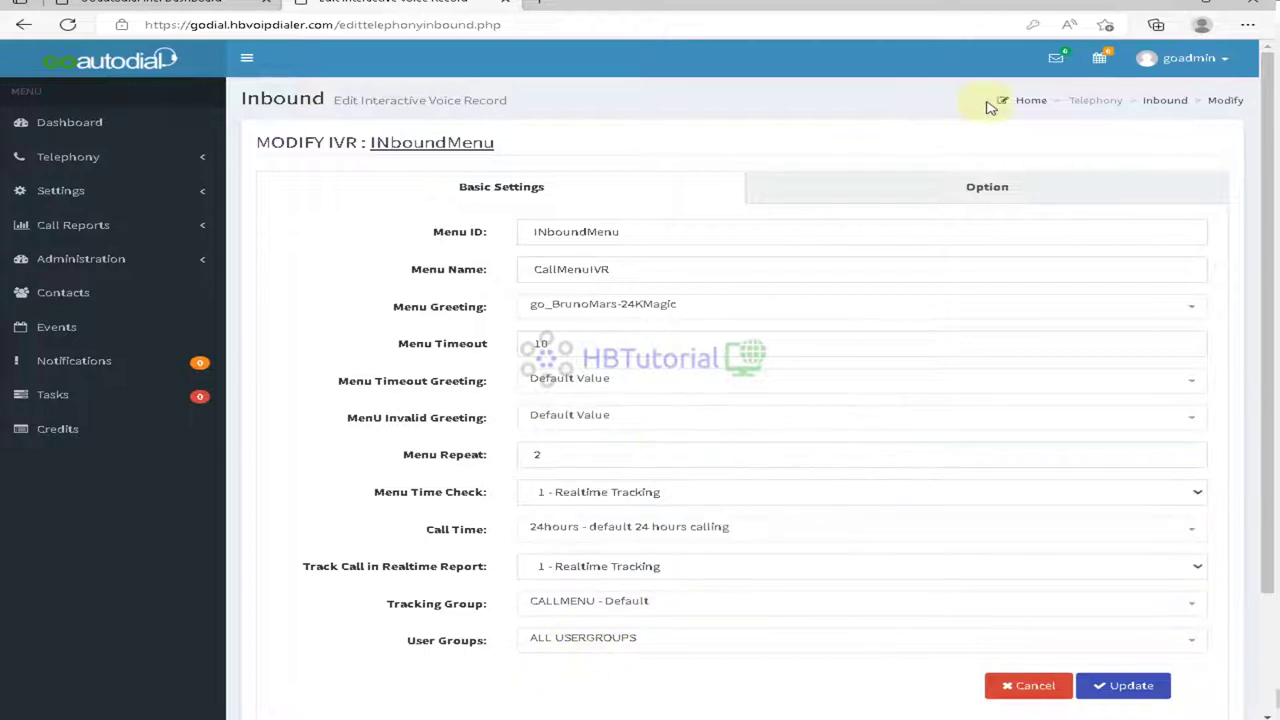
Step: Review option 1: Inbound - Inboundcall in-group, In-group route, List ID 998, CIDLOOKUP handle method
click(1005, 190)
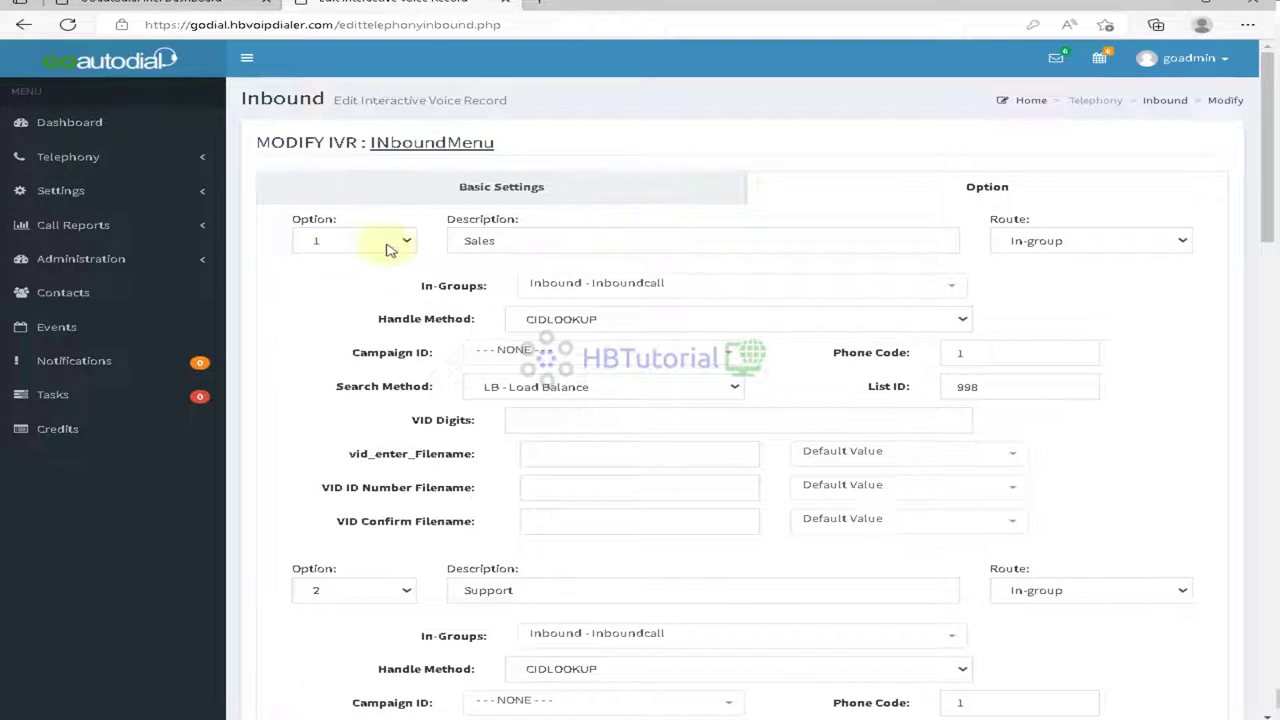
click(565, 231)
click(695, 288)
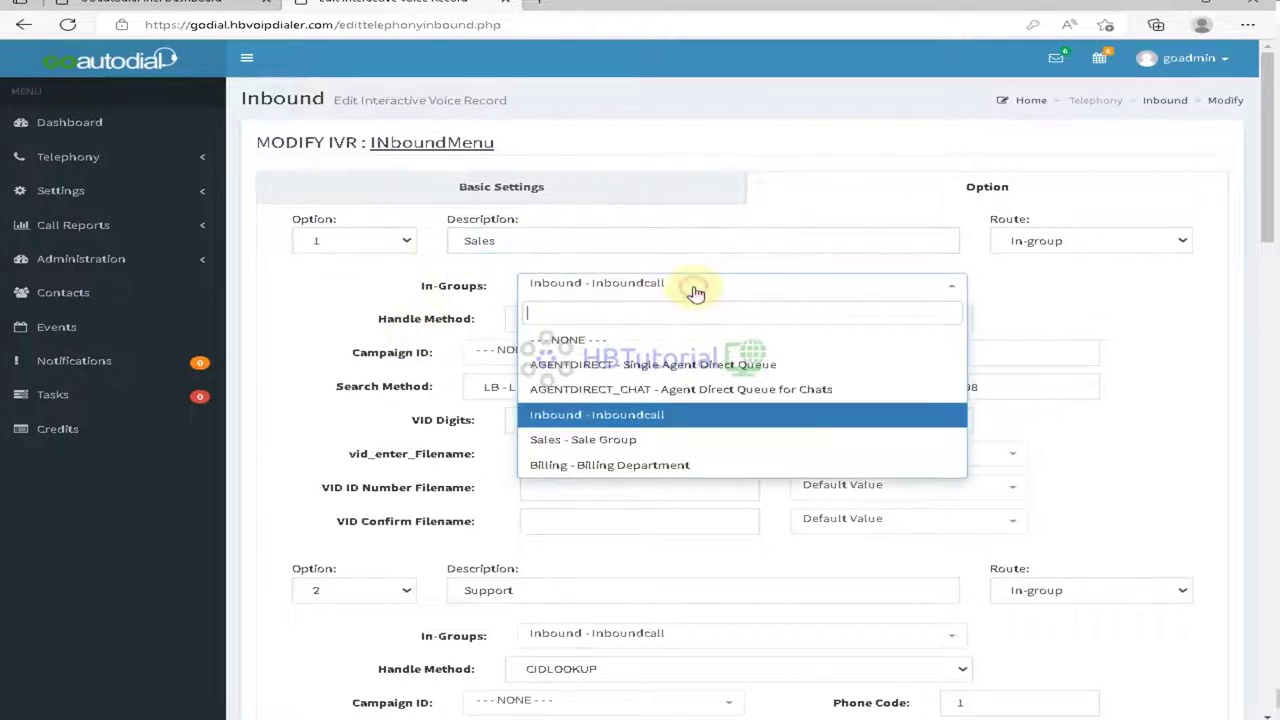
click(645, 415)
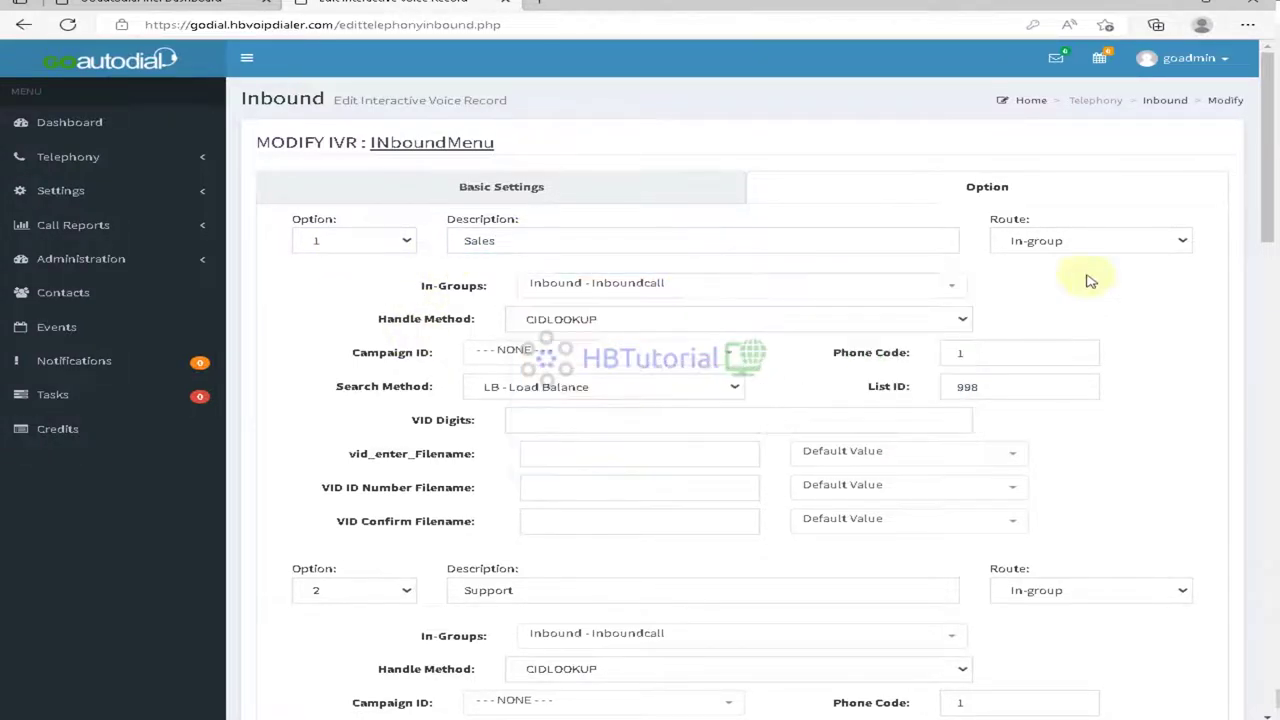
click(1080, 250)
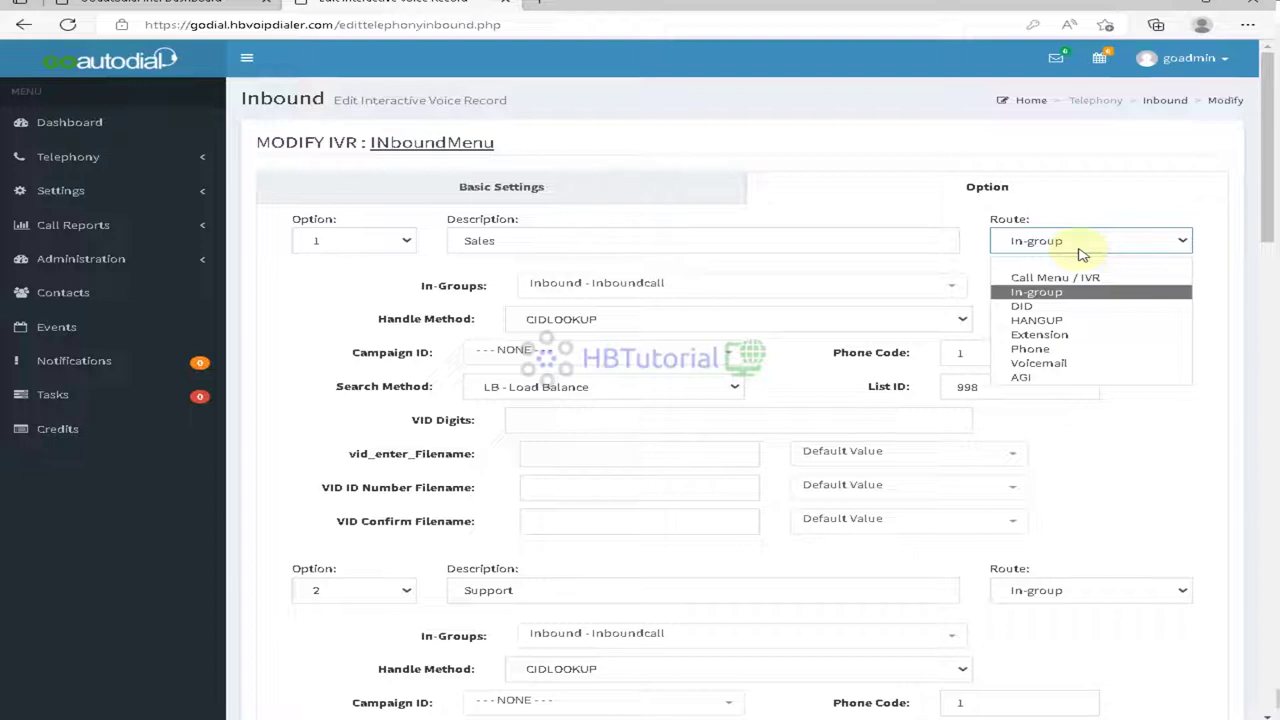
click(1110, 452)
click(1047, 393)
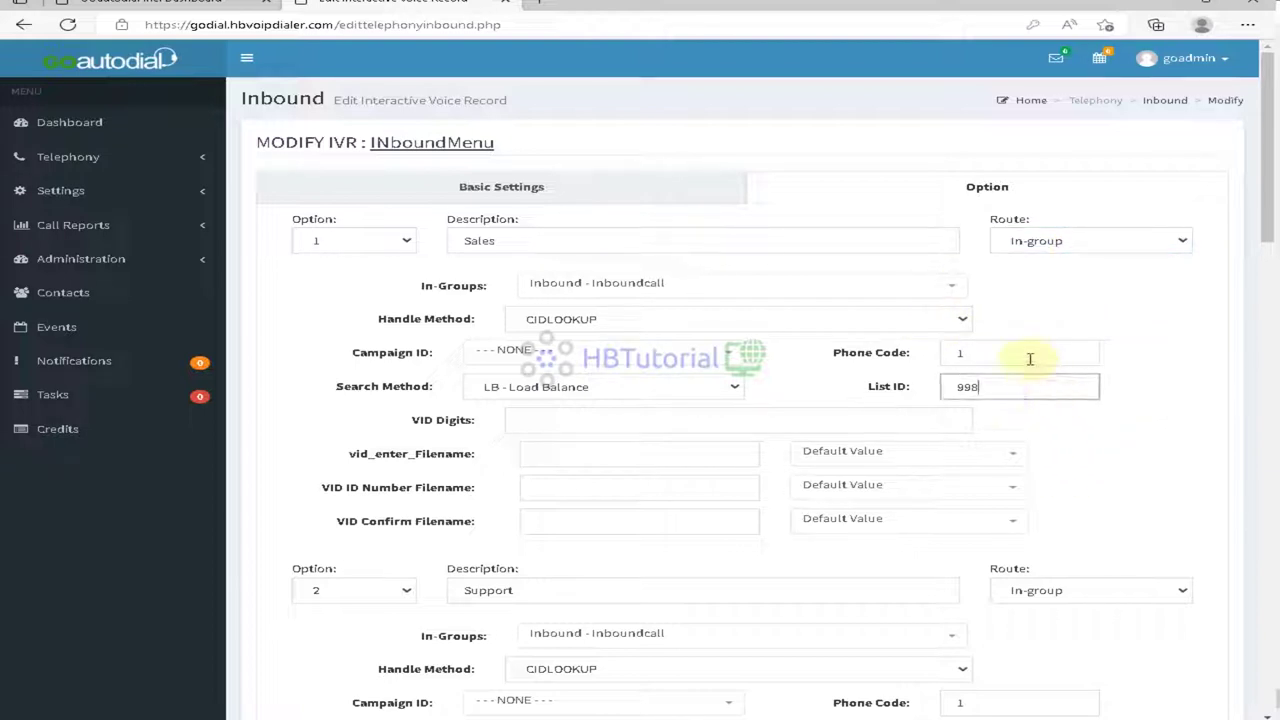
click(1025, 354)
click(882, 326)
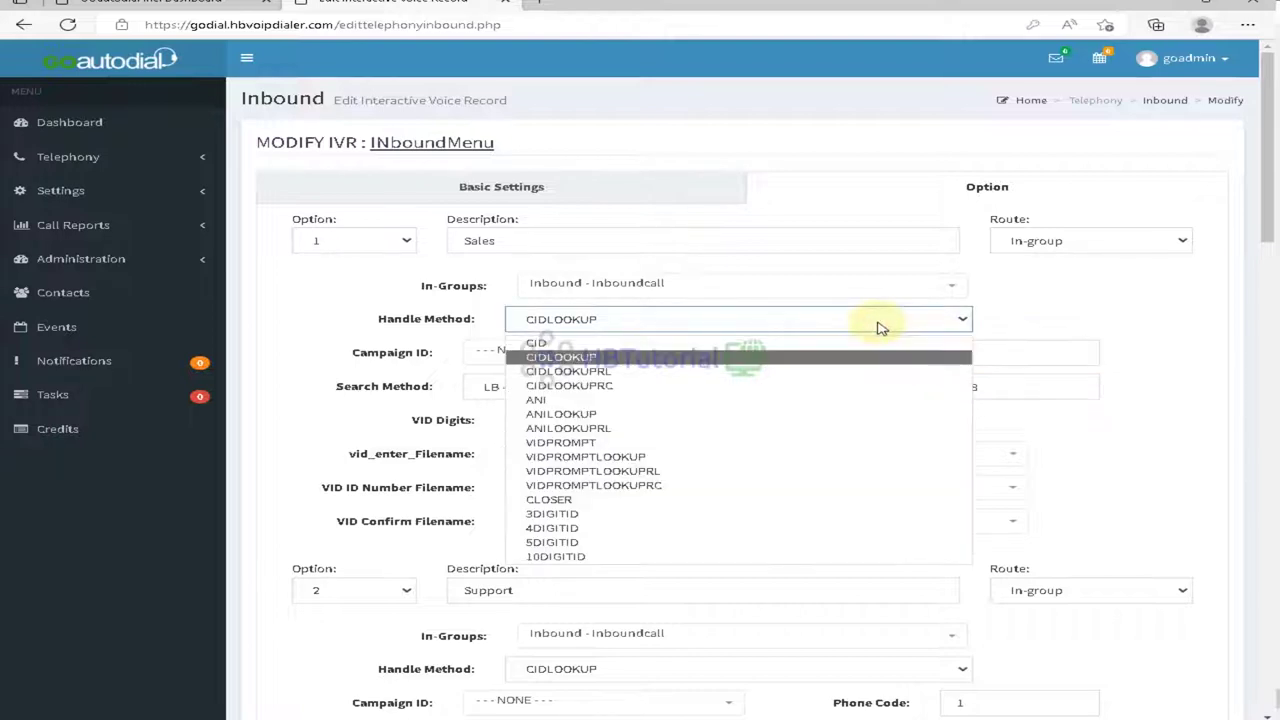
click(1057, 298)
Step: Assign Campaign ID 42228641 - MainCampaign to option 1, keeping LB - Load Balance search
click(557, 358)
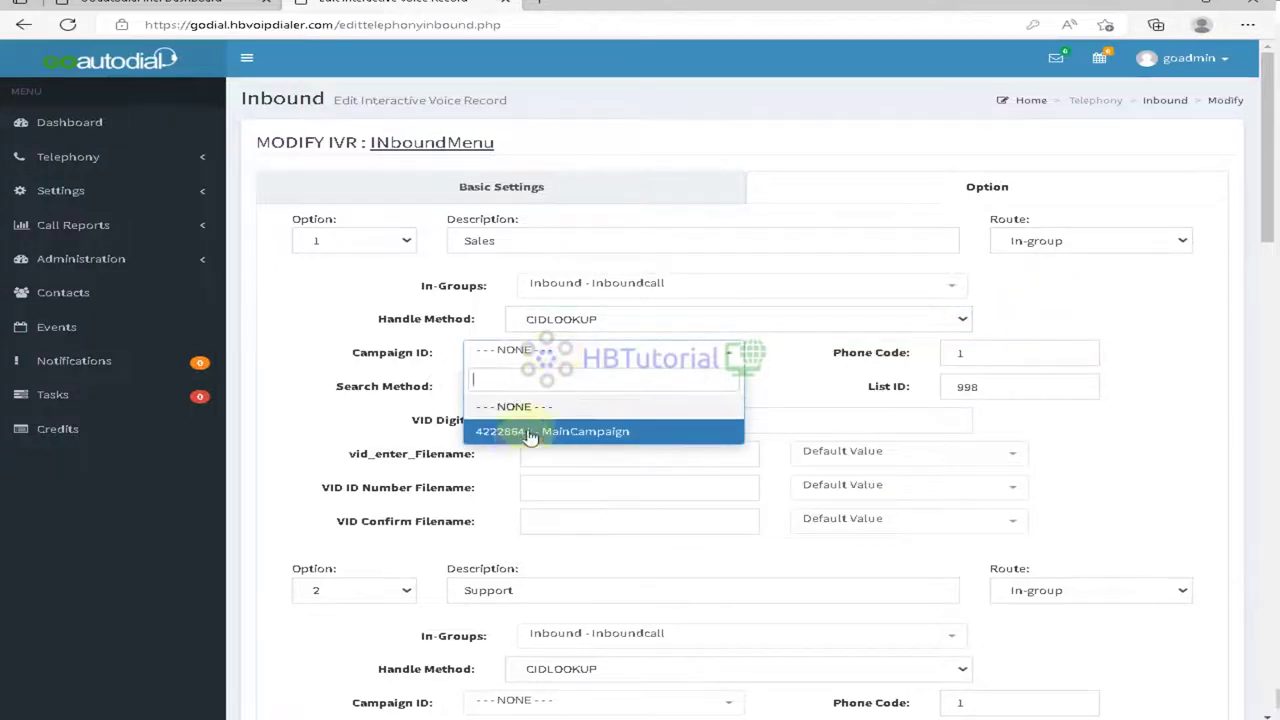
click(529, 431)
click(548, 386)
click(548, 386)
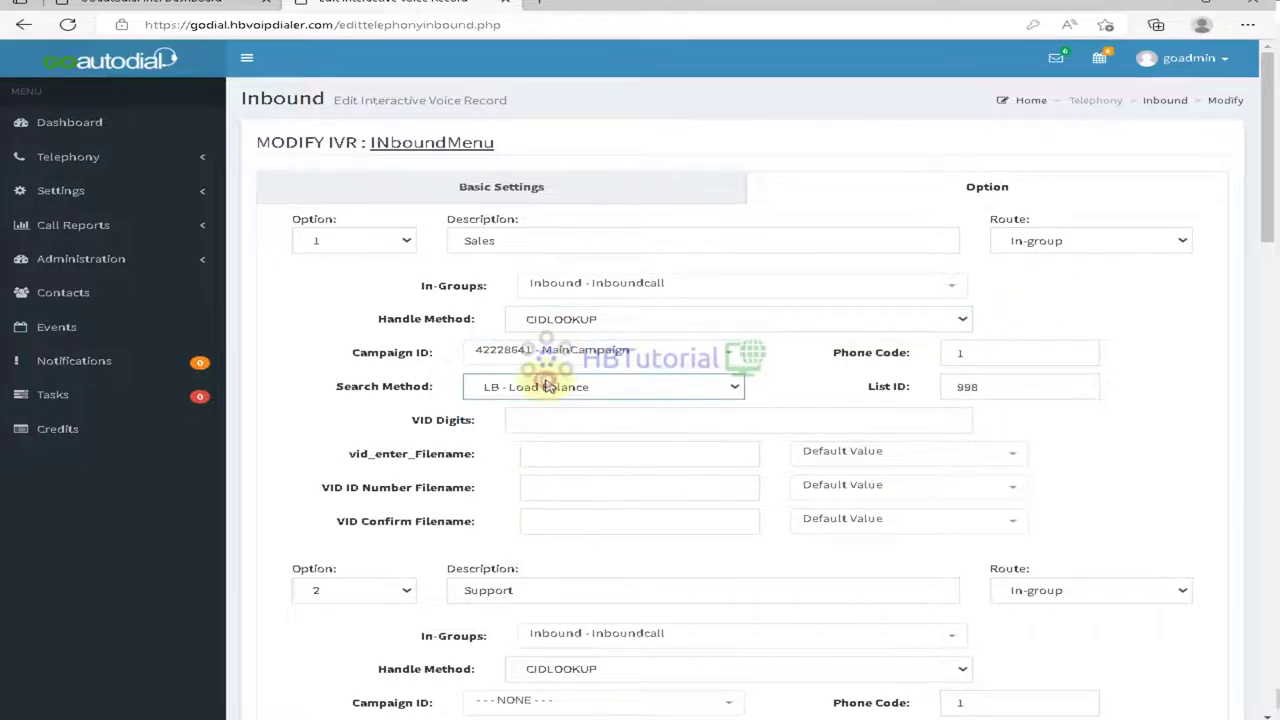
click(548, 386)
click(548, 386)
scroll(547, 389, down, 4)
scroll(547, 389, down, 15)
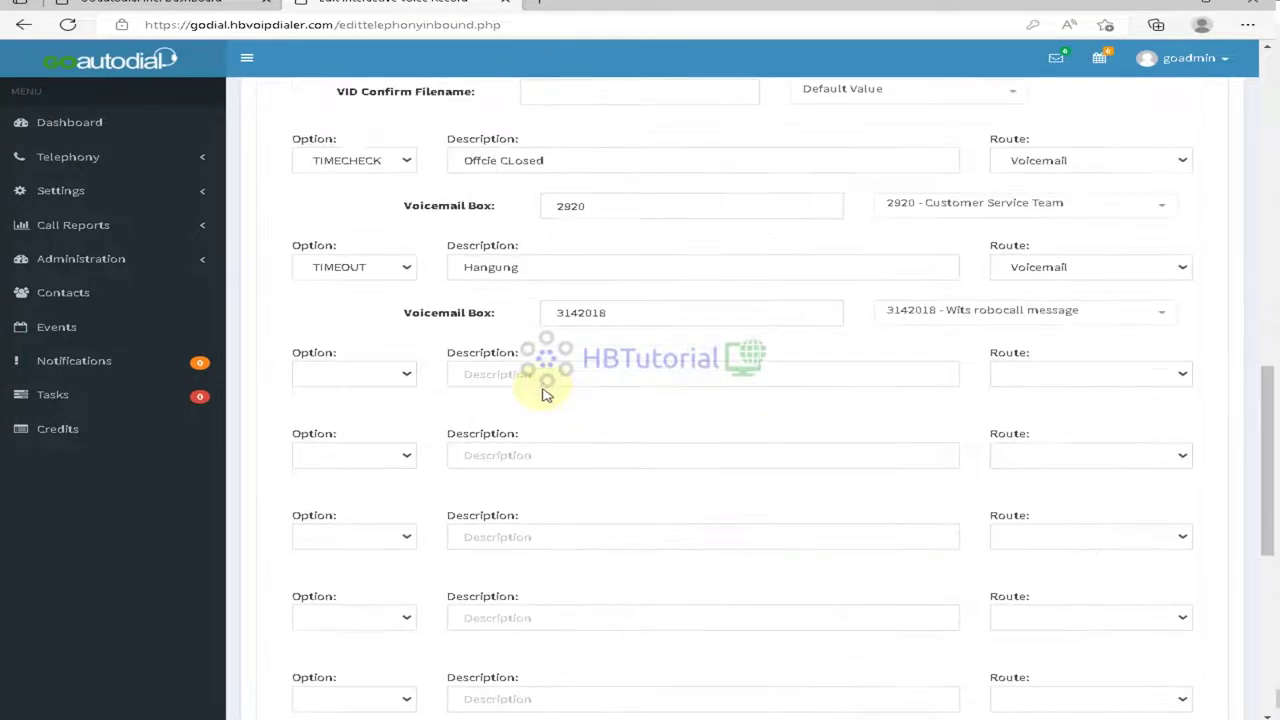
scroll(545, 390, up, 20)
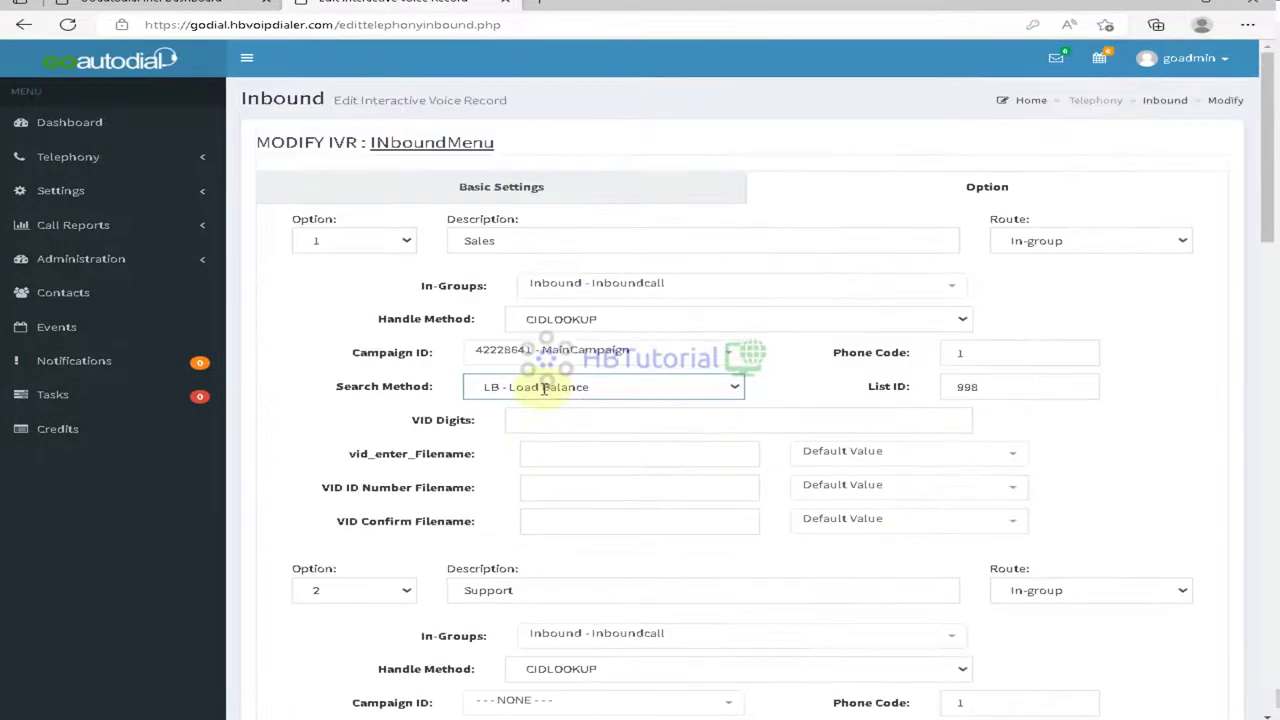
click(510, 183)
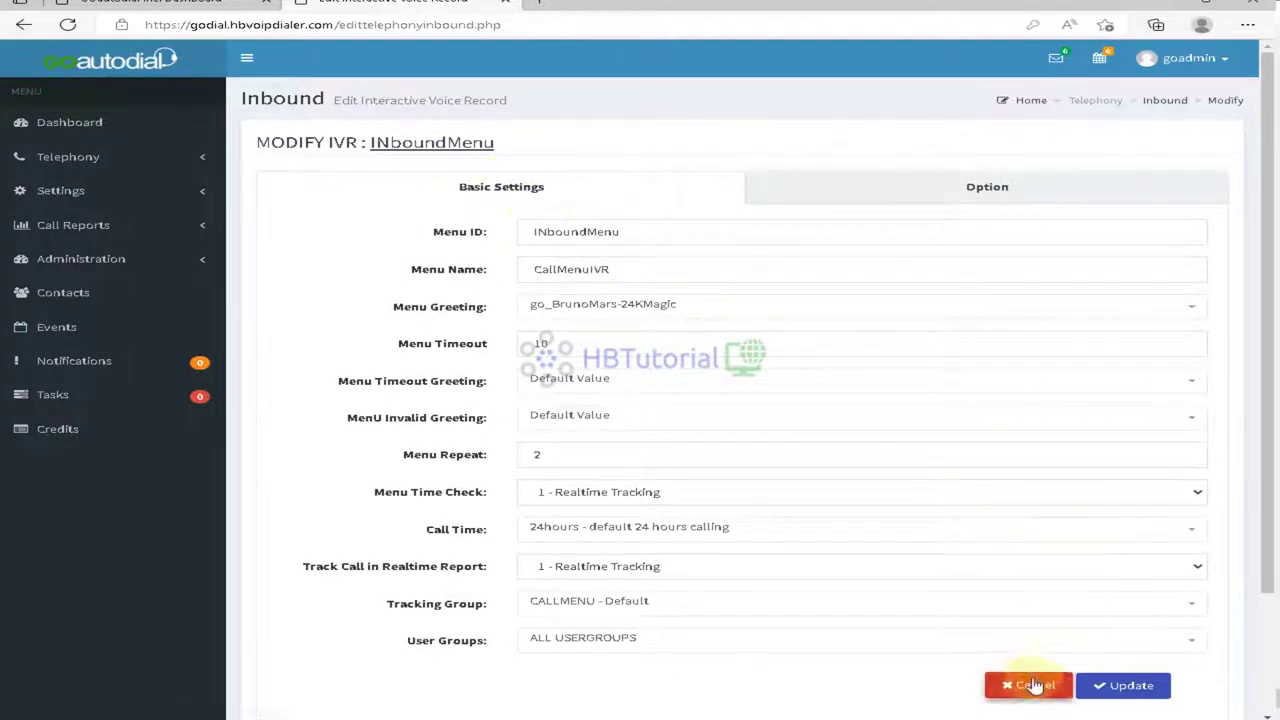
Step: Delete the INboundMenu IVR from the IVR Menus list
click(1164, 100)
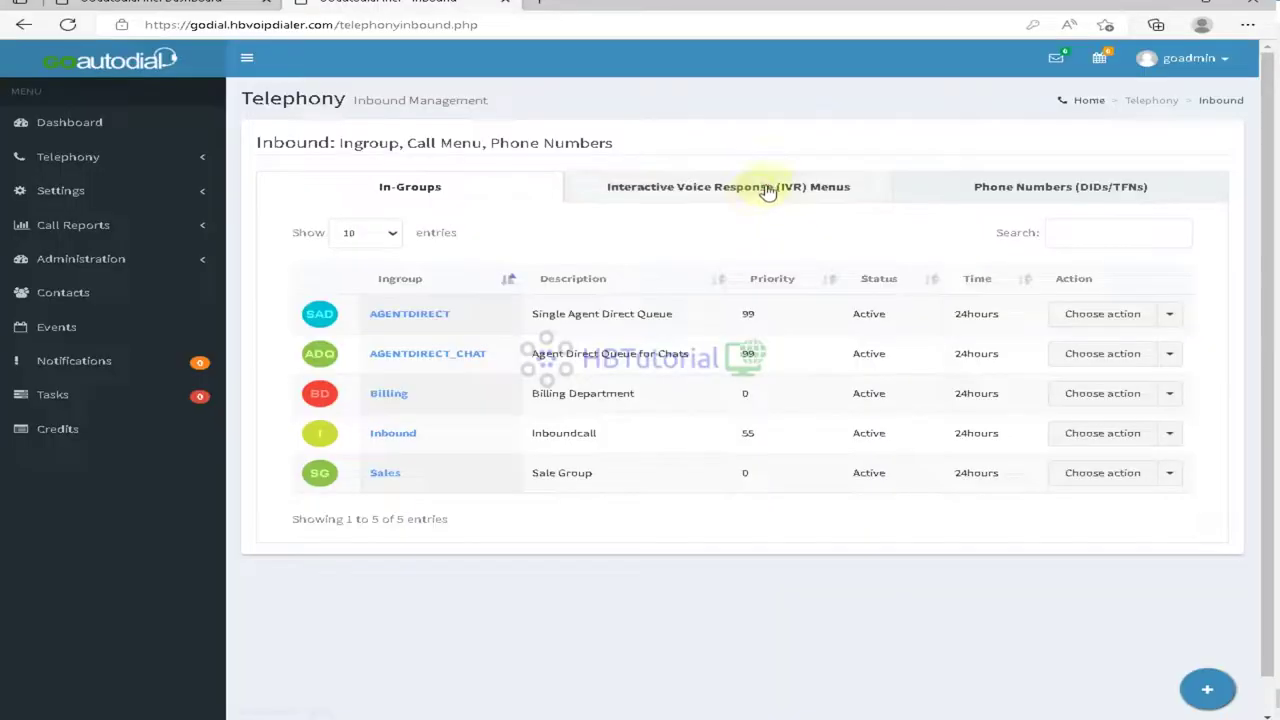
click(766, 188)
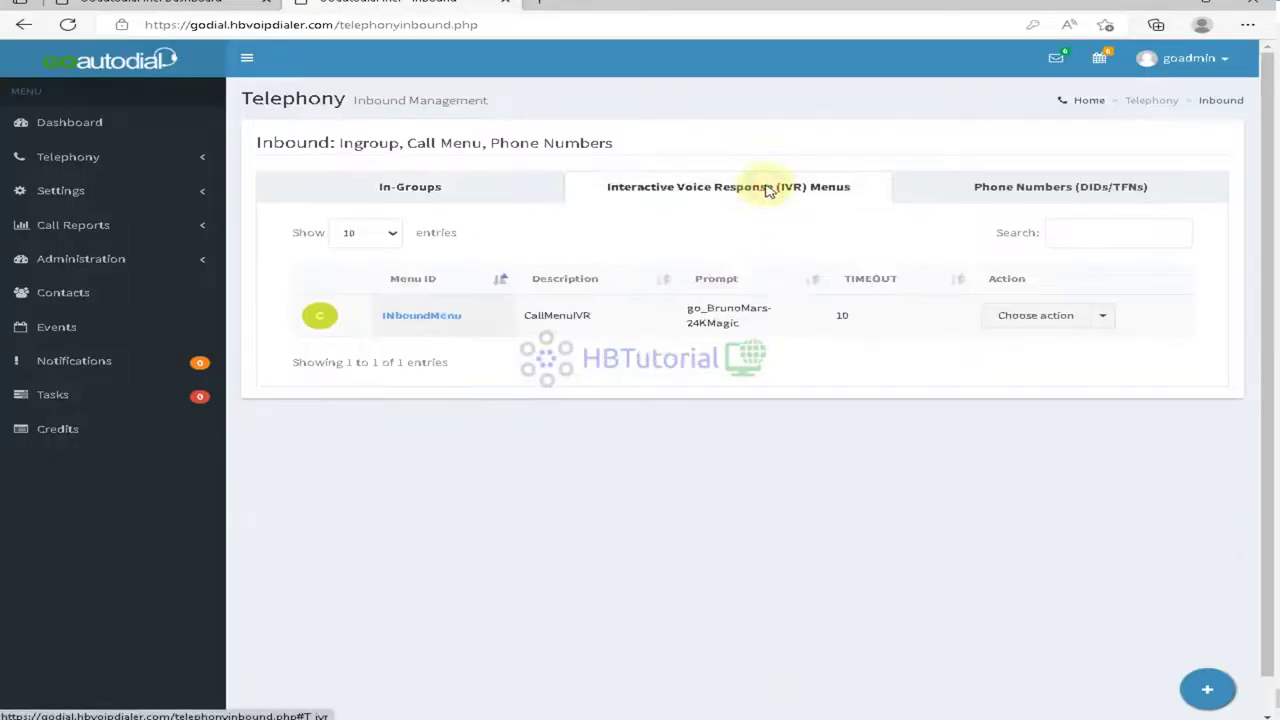
click(1104, 318)
click(1025, 375)
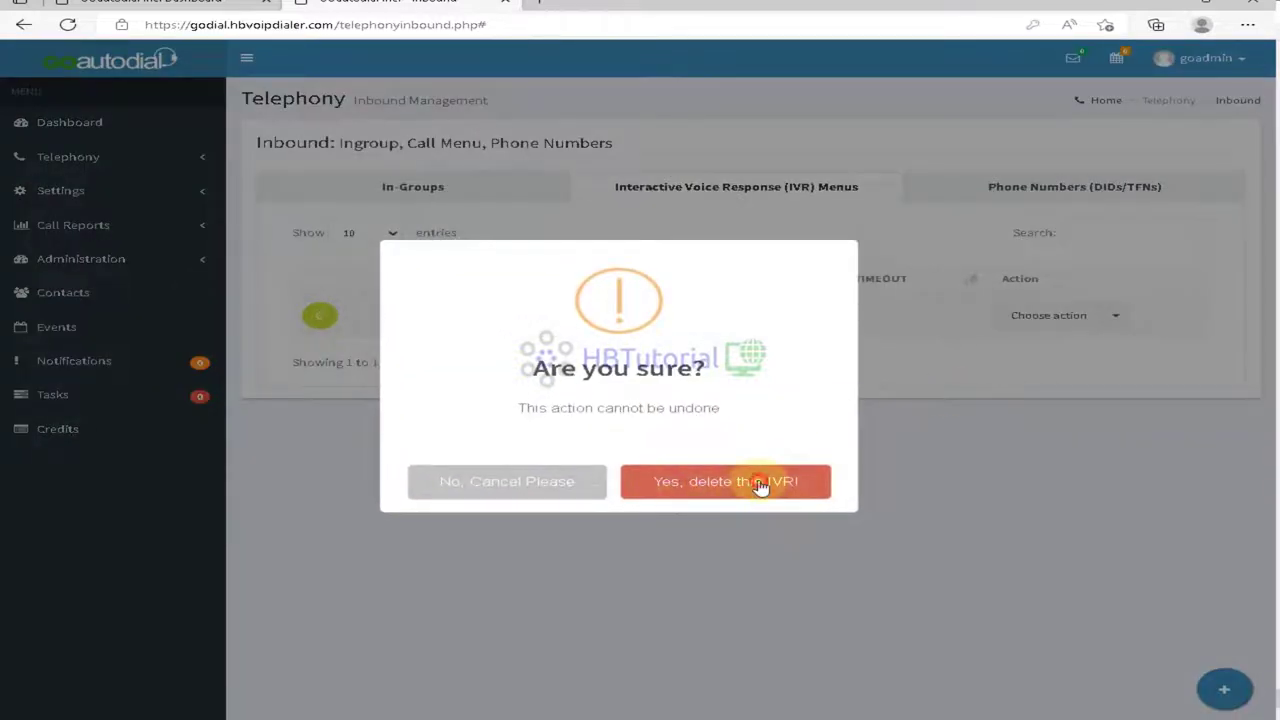
click(760, 486)
click(647, 485)
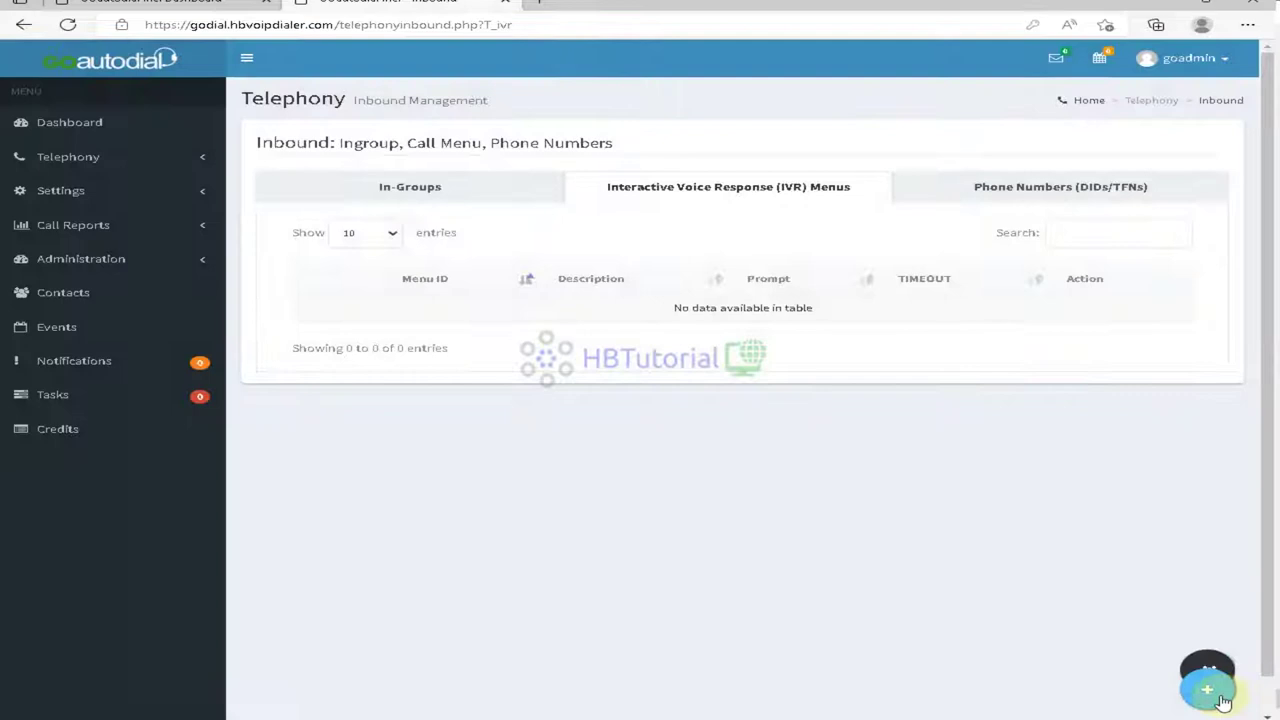
Step: Open the Create New Call Menu wizard from the + button
mouse_move(1212, 700)
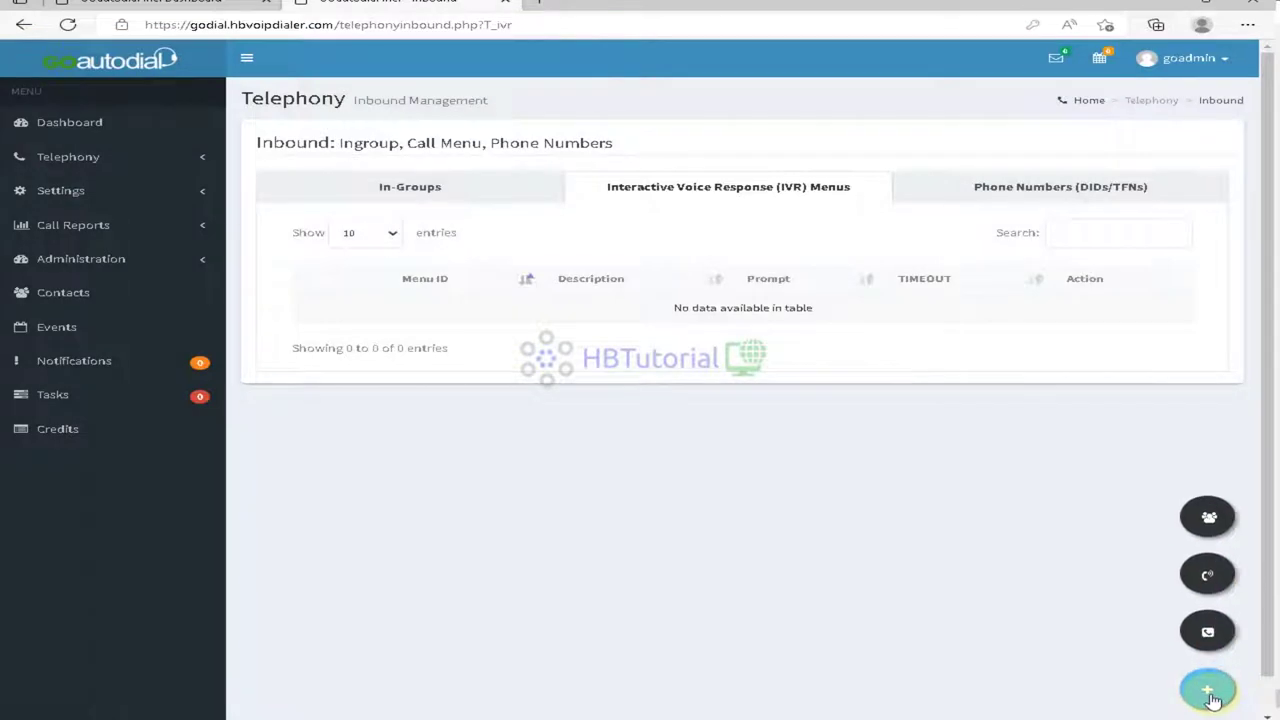
click(1208, 516)
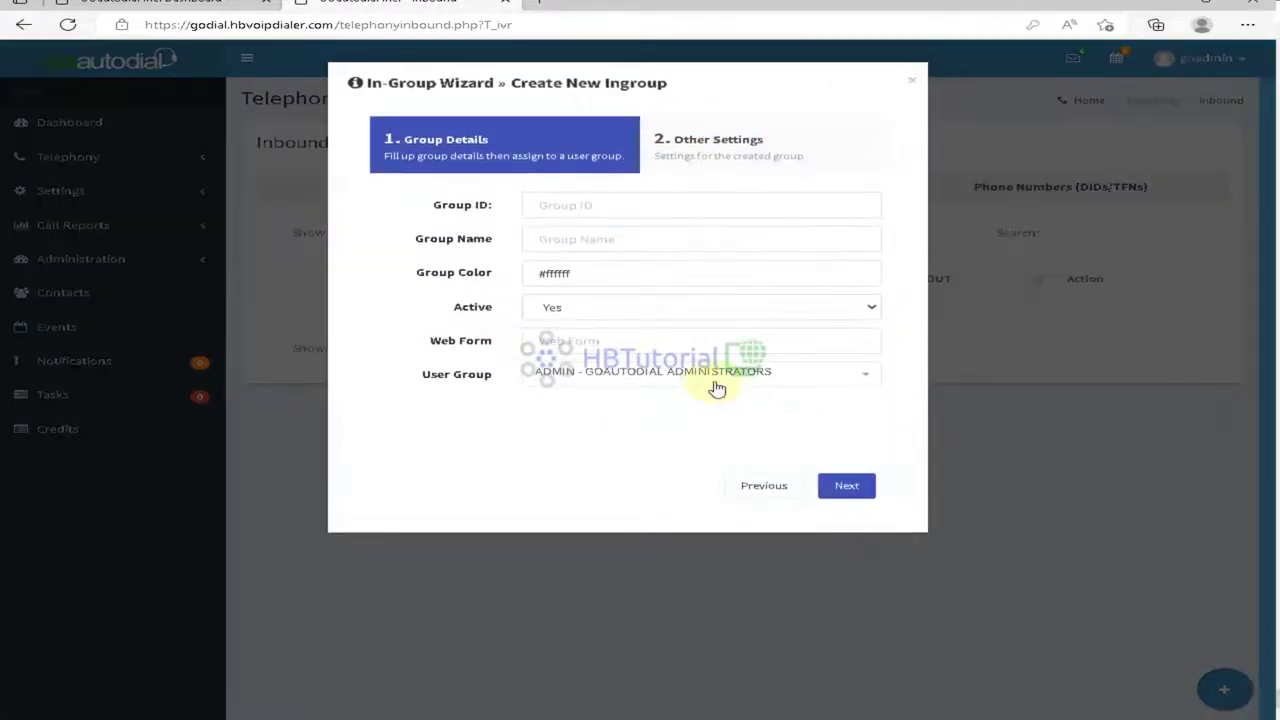
click(911, 80)
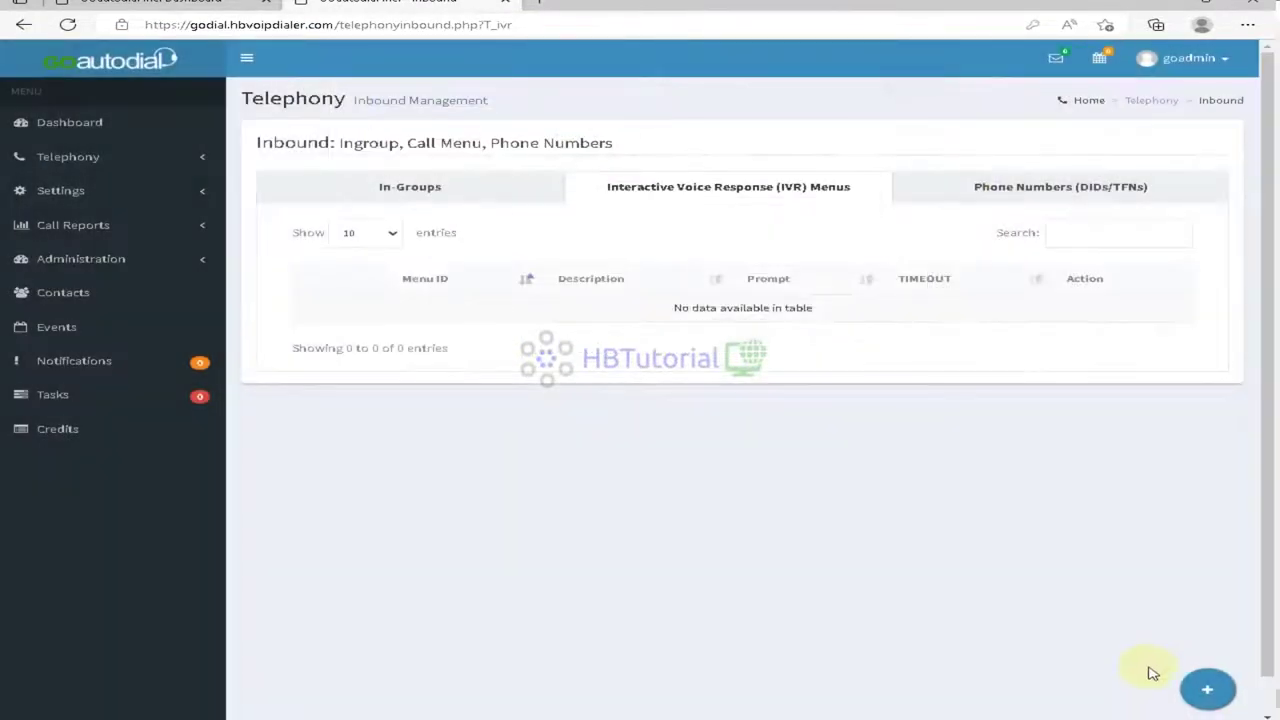
mouse_move(1208, 690)
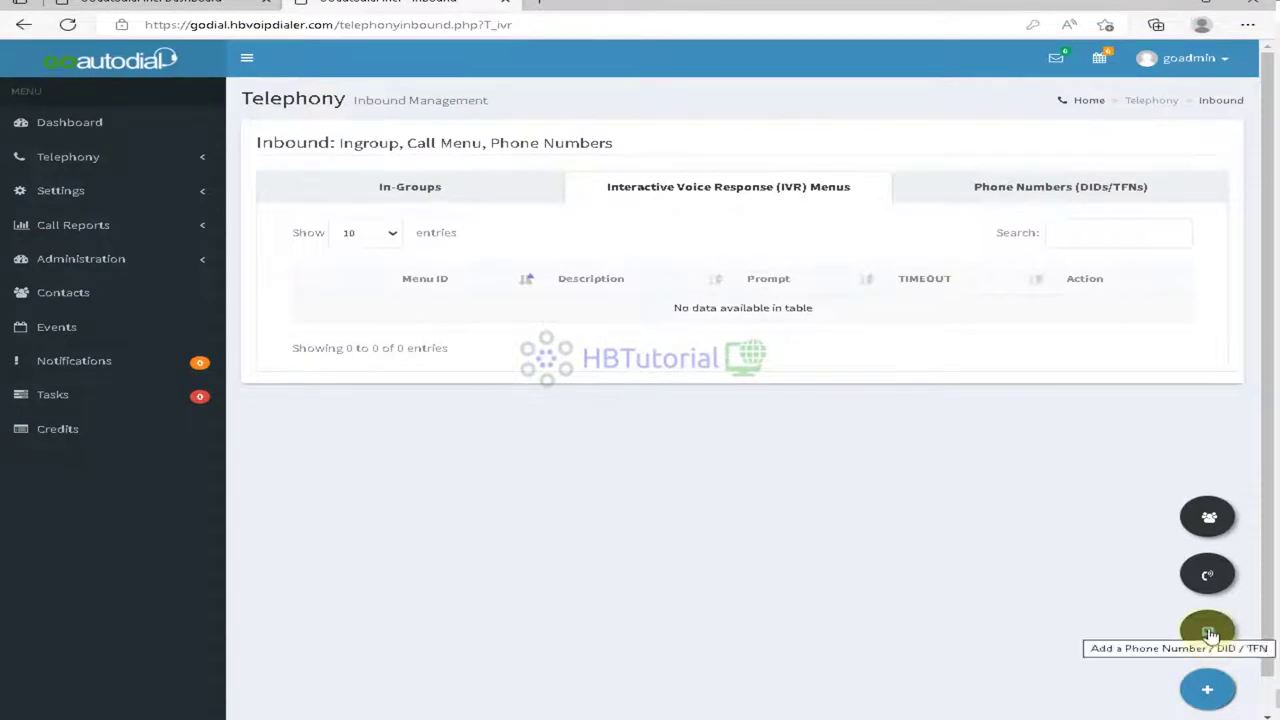
click(1207, 577)
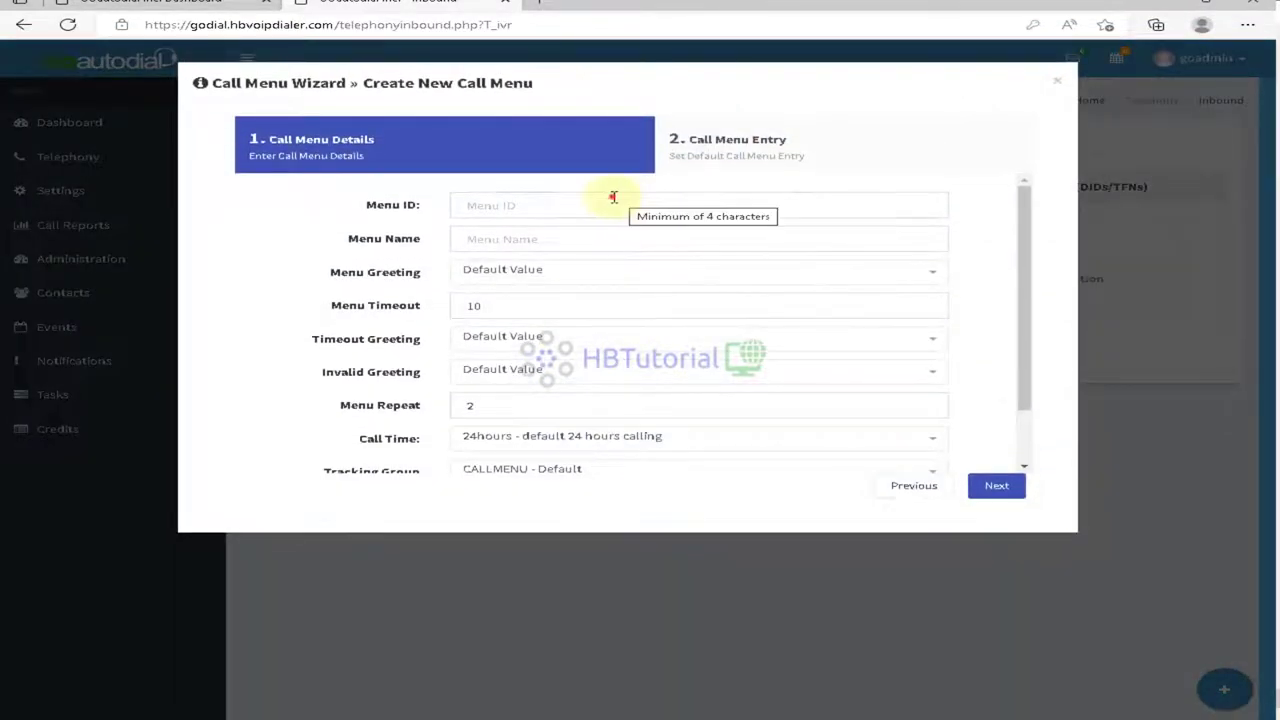
Step: Name the new call menu TetsMenu, keeping Default Value for the menu and timeout greetings
click(613, 204)
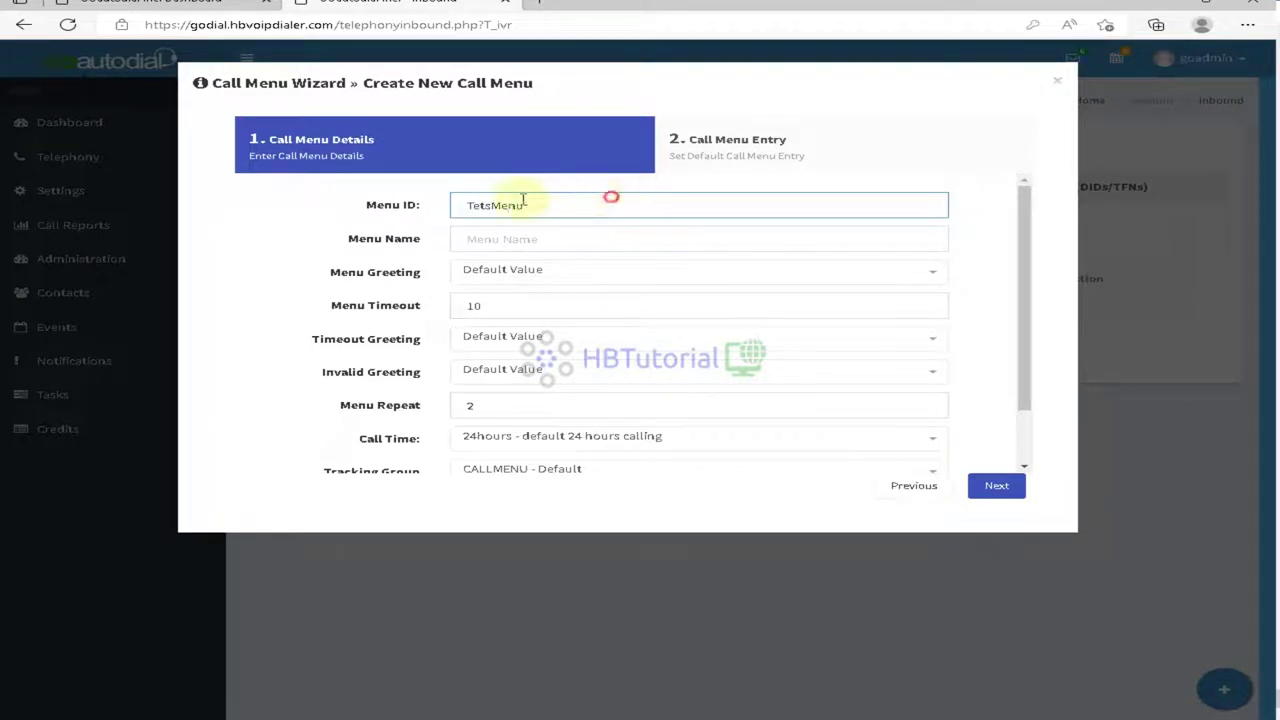
drag(606, 196, 420, 213)
key(ctrl+c)
click(490, 236)
key(ctrl+v)
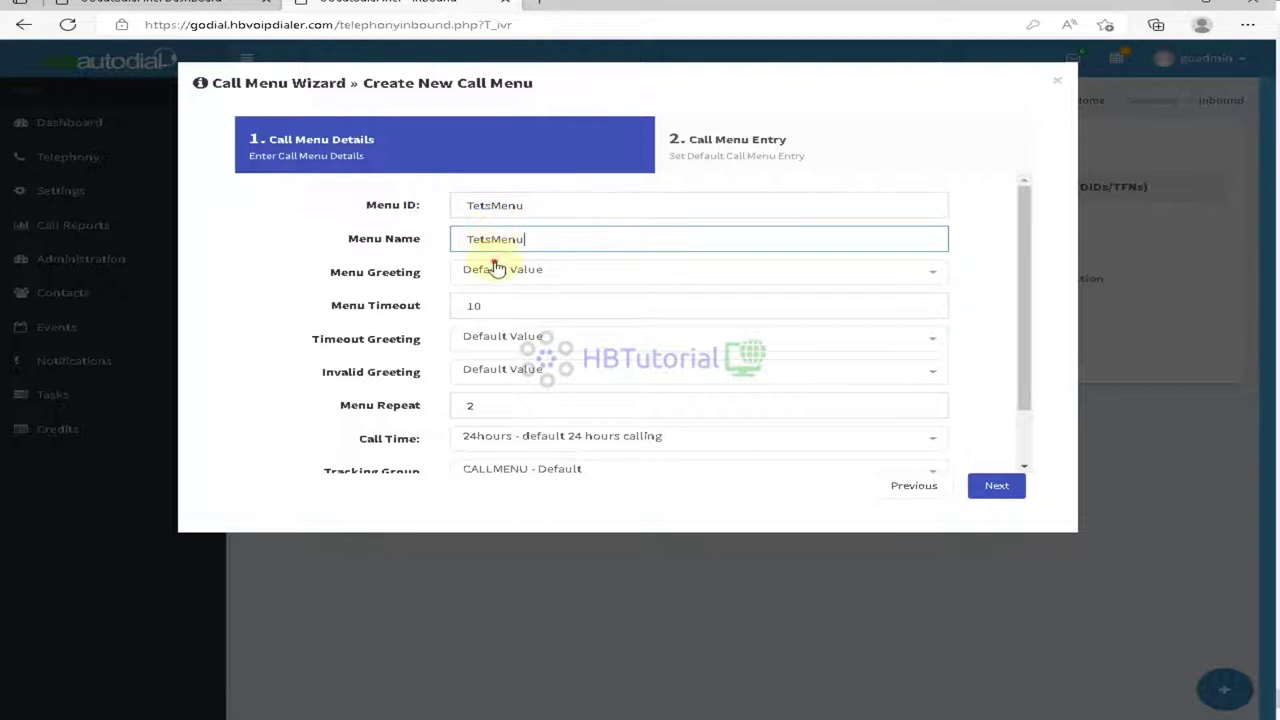
click(500, 269)
click(520, 330)
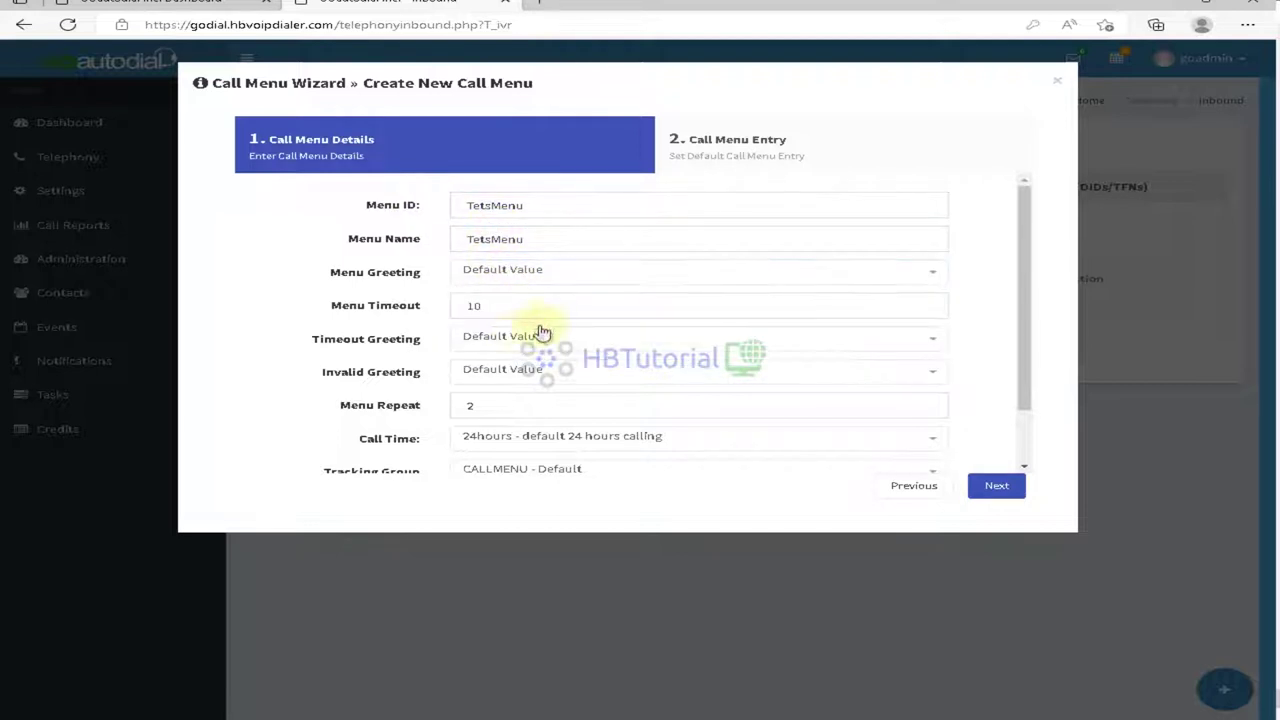
click(601, 346)
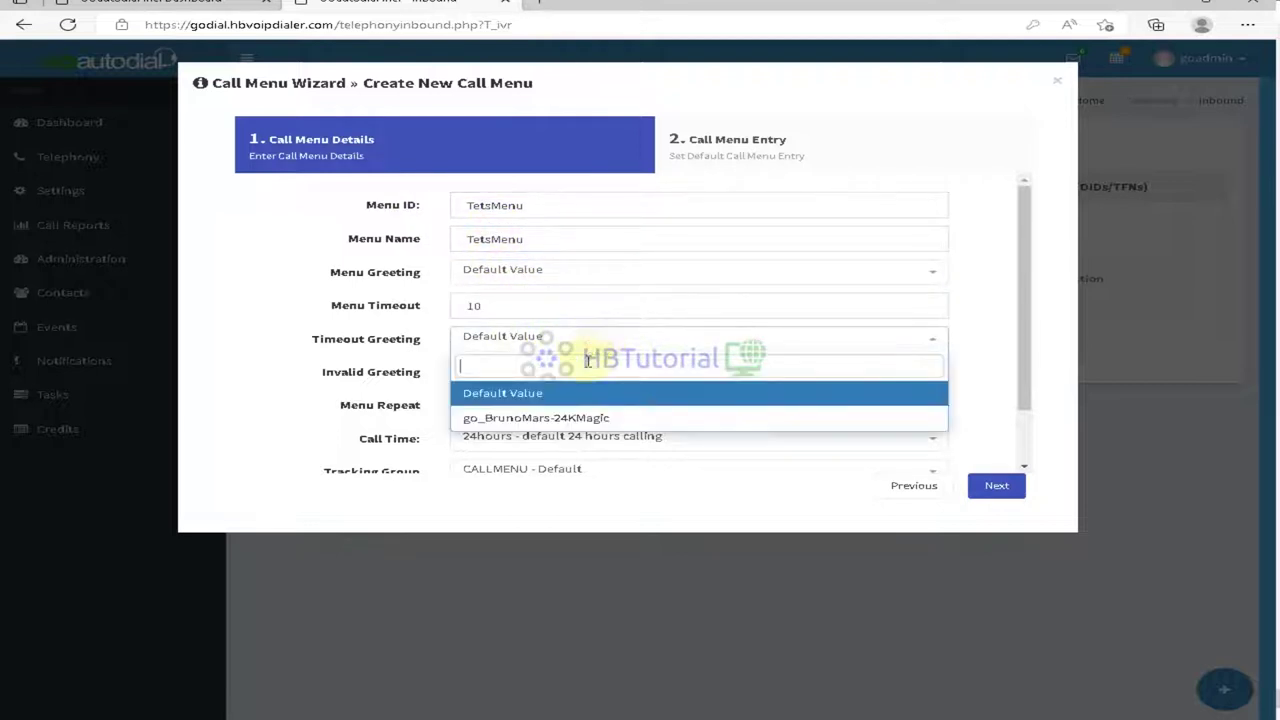
click(587, 352)
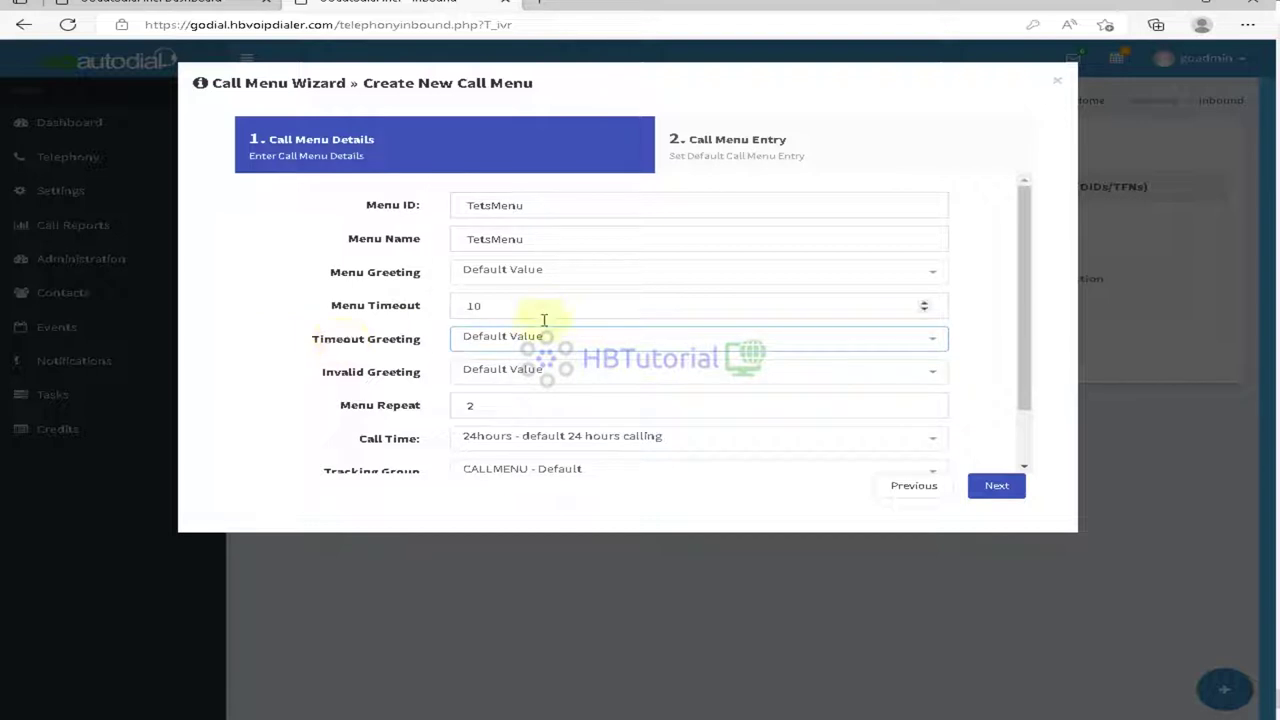
scroll(600, 462, down, 2)
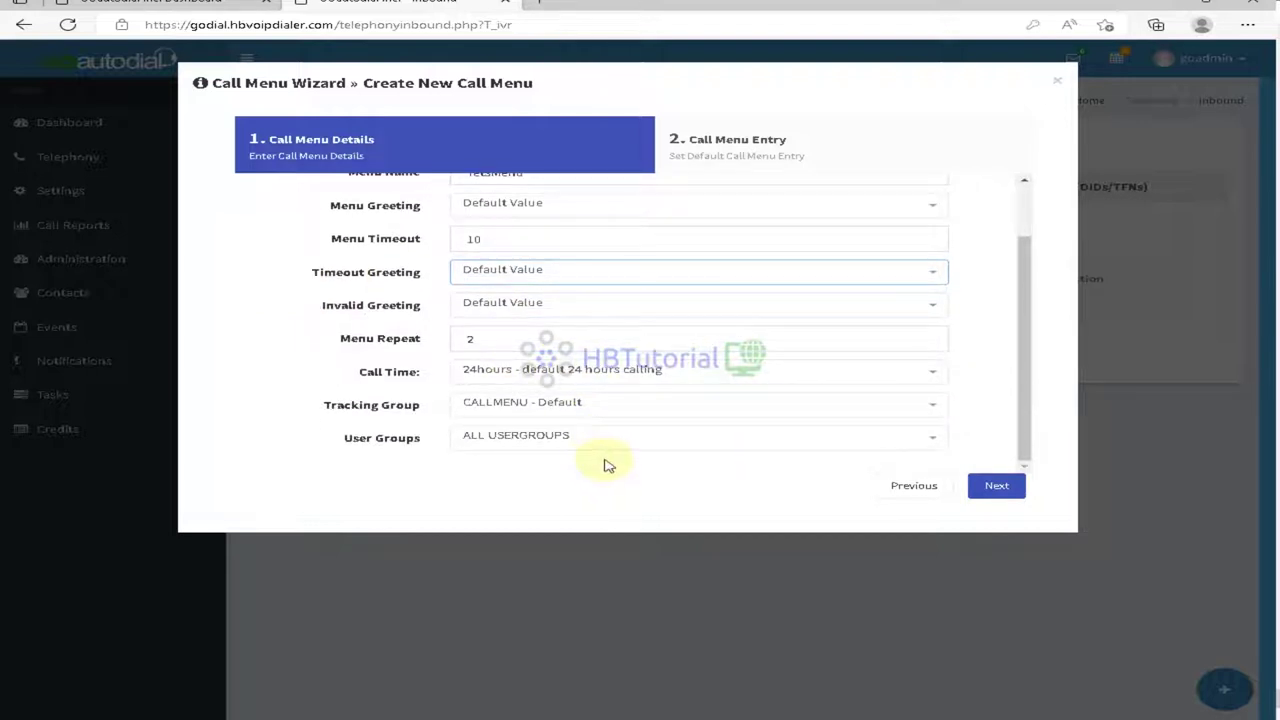
Step: Set the tracking group to Inbound - Inboundcall and continue to the entry step
click(601, 409)
click(601, 409)
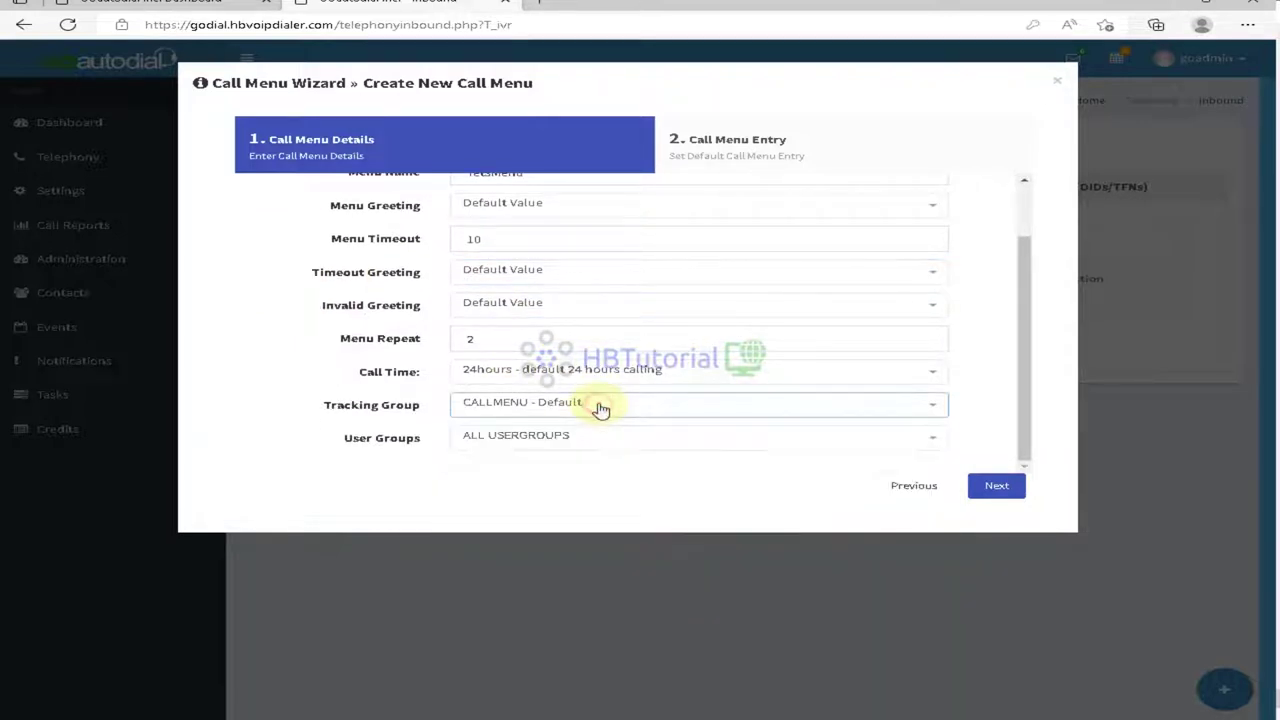
click(601, 409)
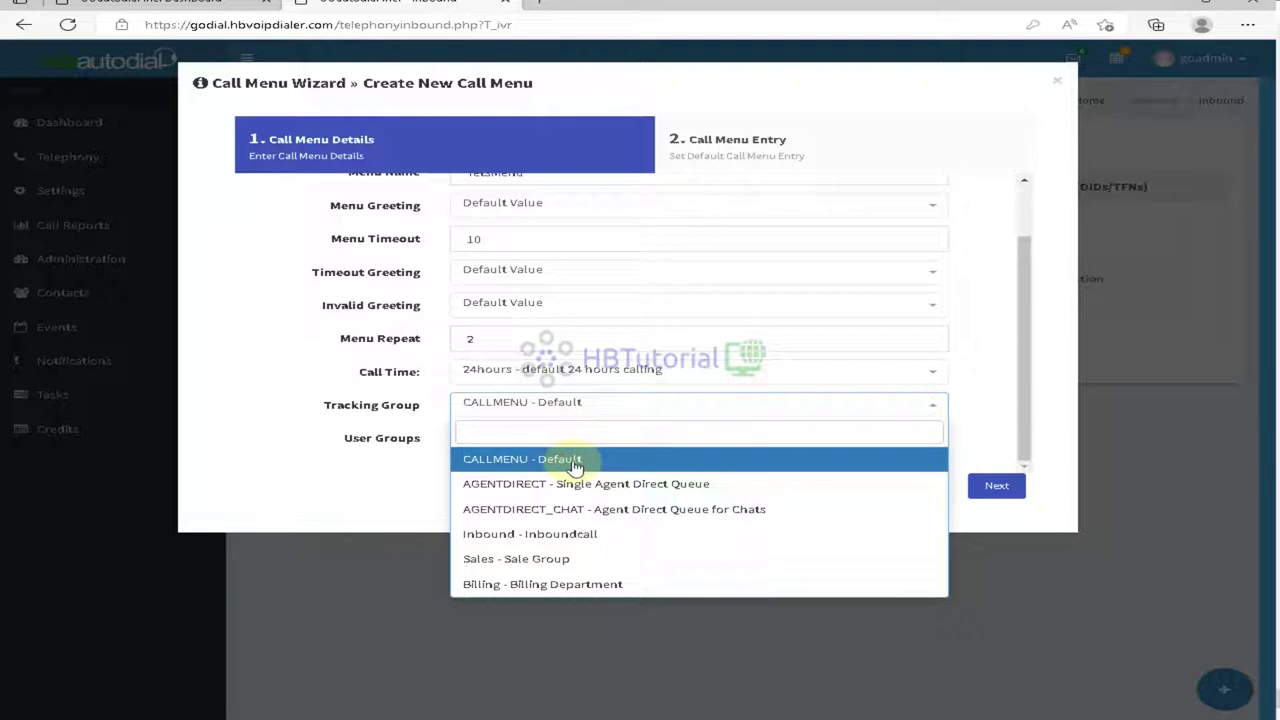
click(580, 540)
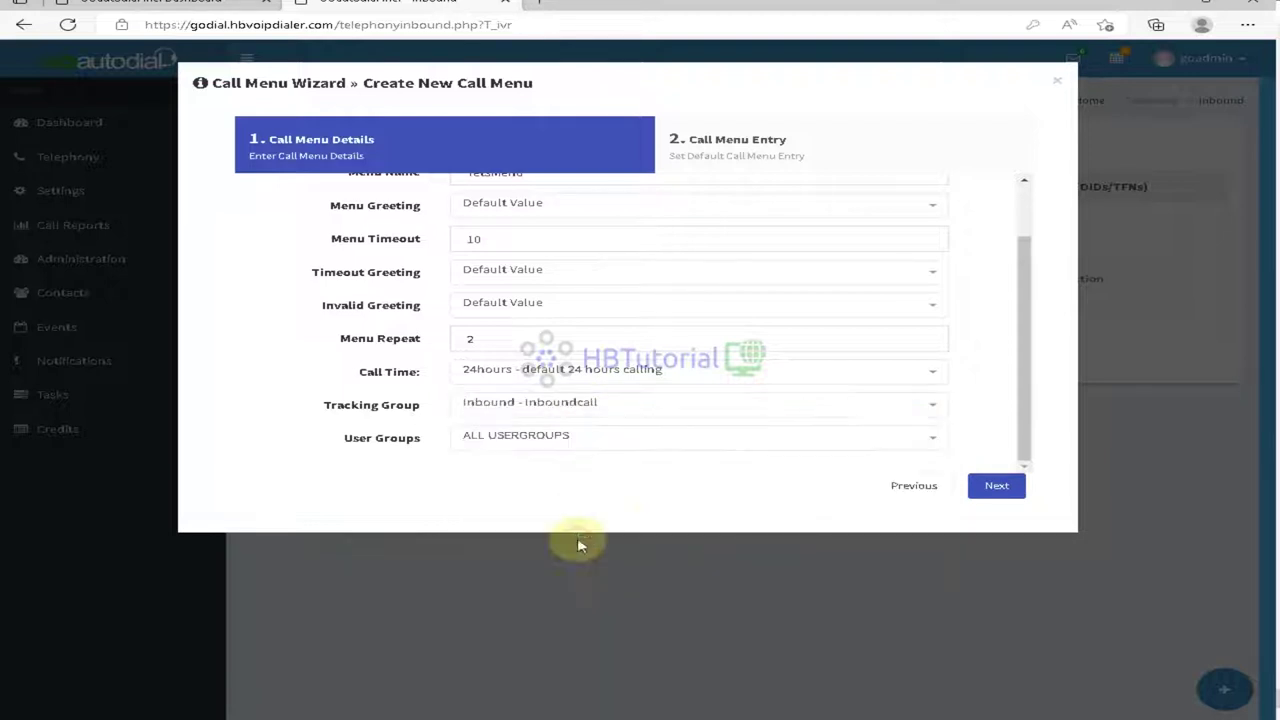
click(990, 490)
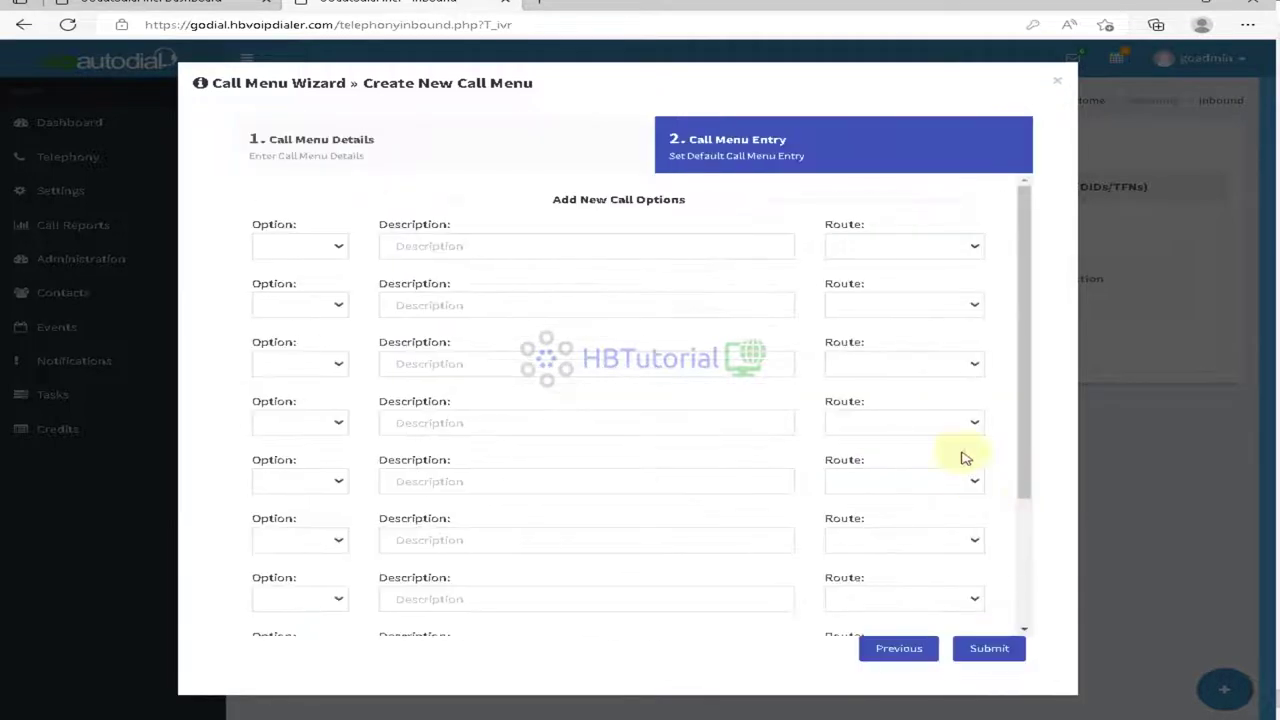
Step: Add option 1 'Sales' routed to the Inbound - Inboundcall in-group
click(318, 248)
click(286, 298)
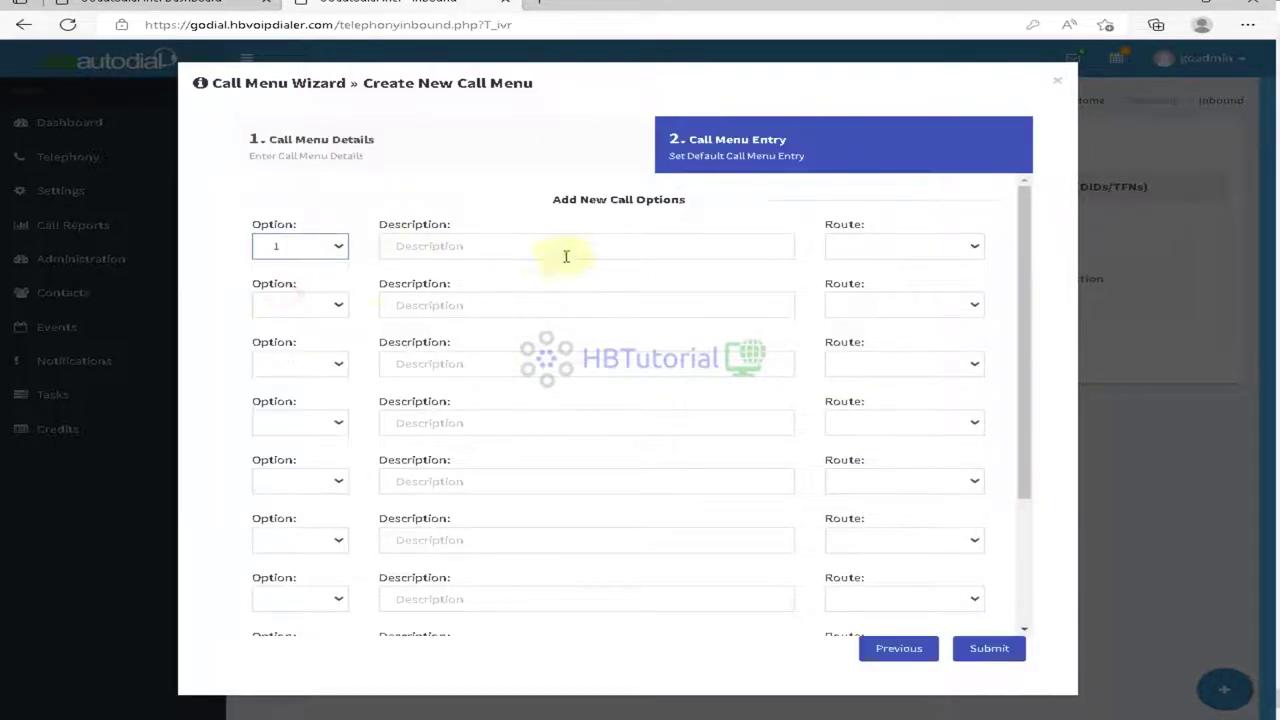
click(580, 246)
click(886, 251)
click(873, 300)
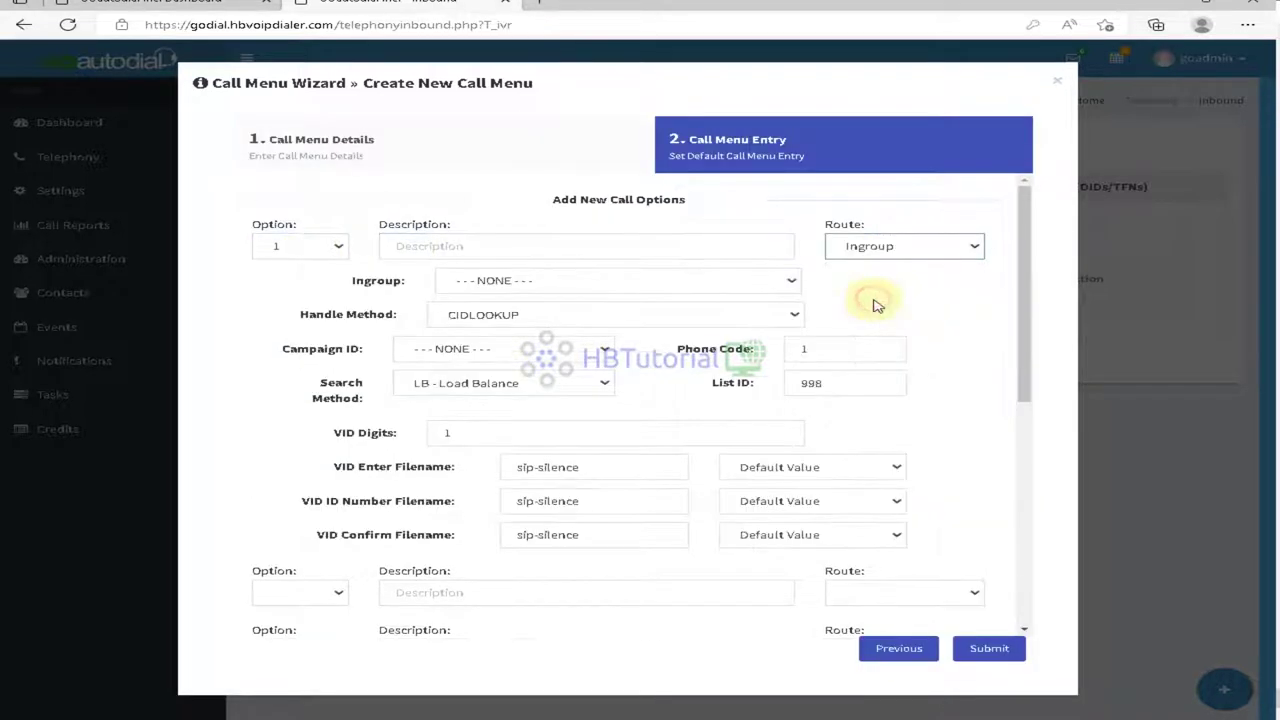
click(522, 282)
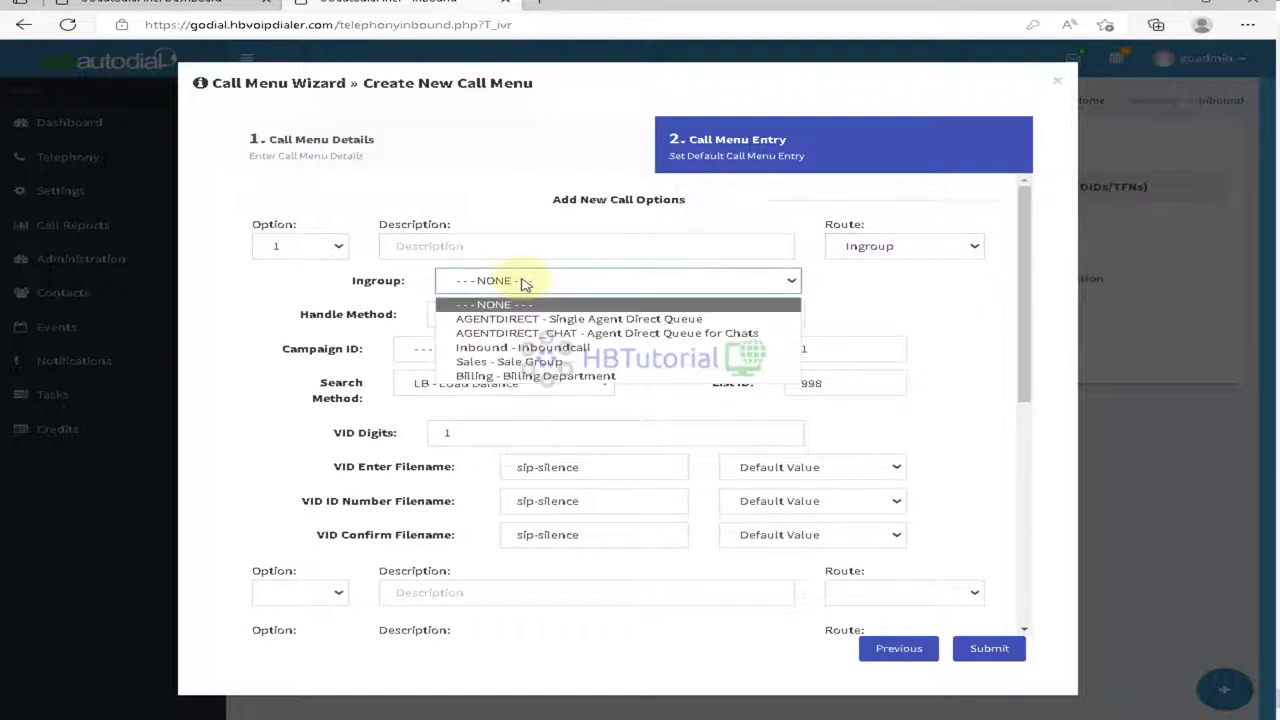
click(522, 348)
click(500, 248)
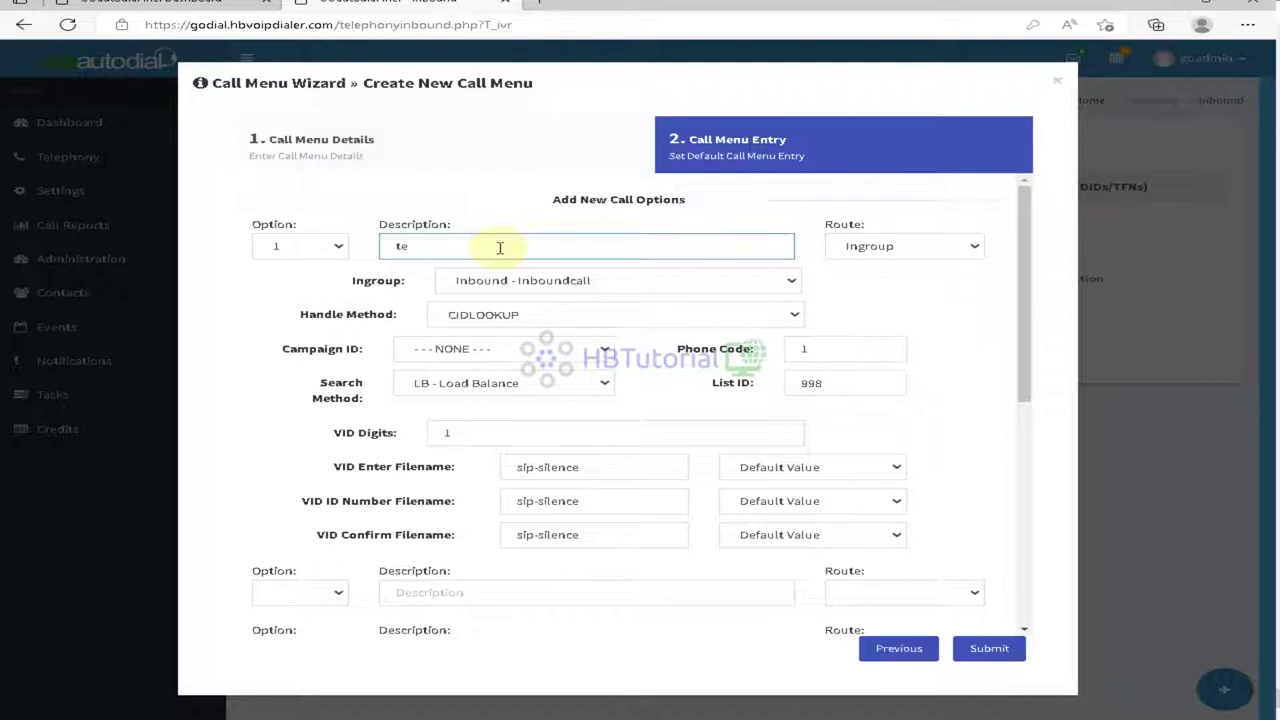
key(BackSpace)
key(BackSpace)
text(Sales)
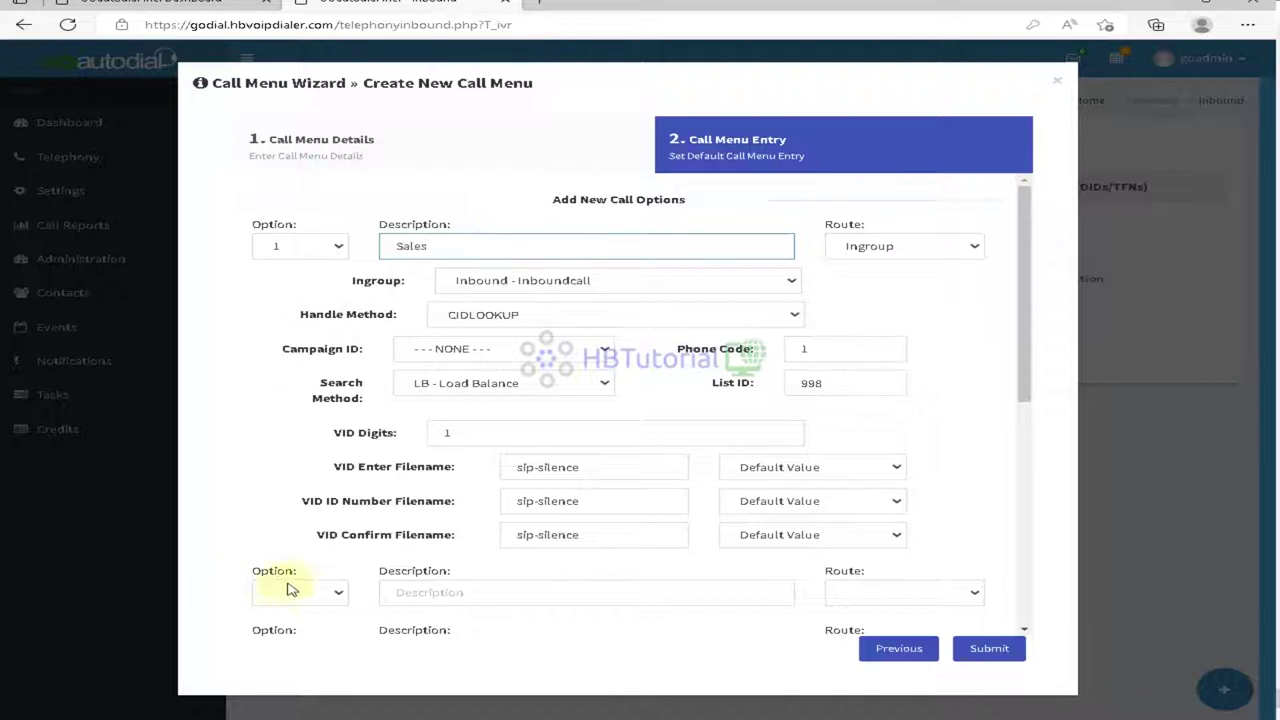
Step: Add option 2 'Billing' routed to the Billing - Billing Department in-group with CIDLOOKUP
click(315, 594)
click(280, 397)
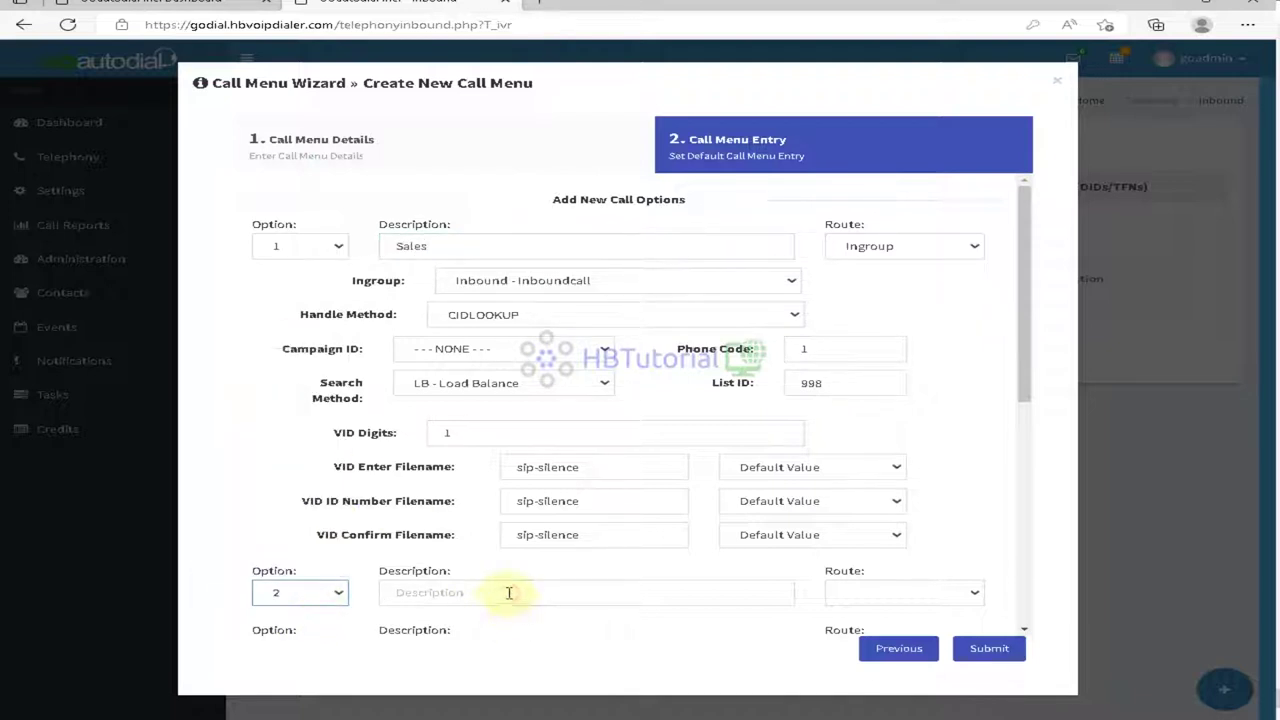
click(509, 593)
text(Billing)
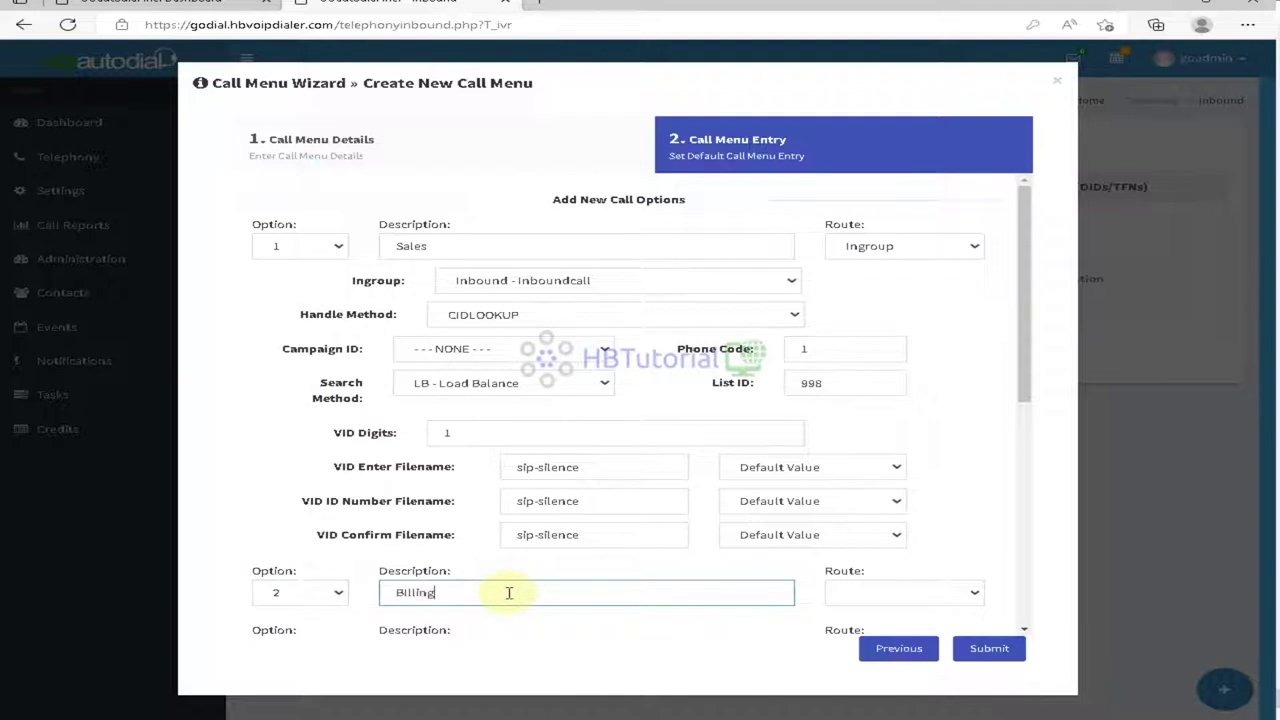
scroll(714, 543, down, 2)
click(877, 384)
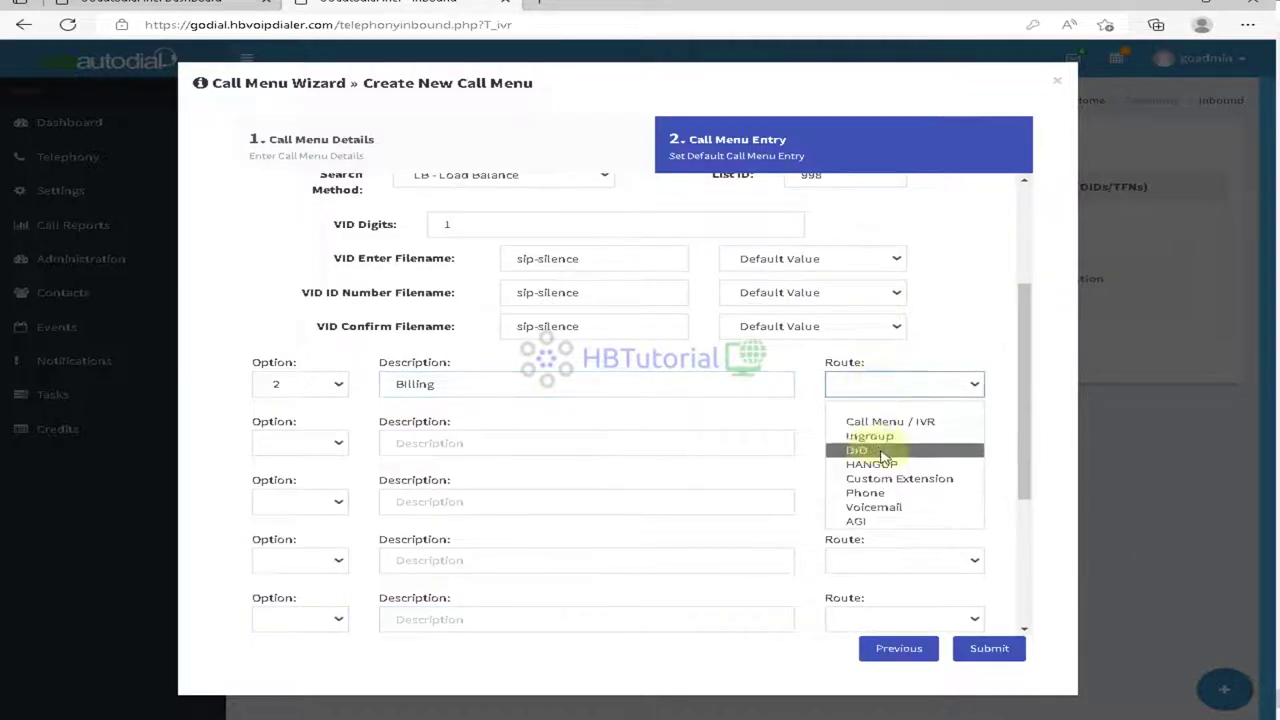
click(869, 436)
click(482, 418)
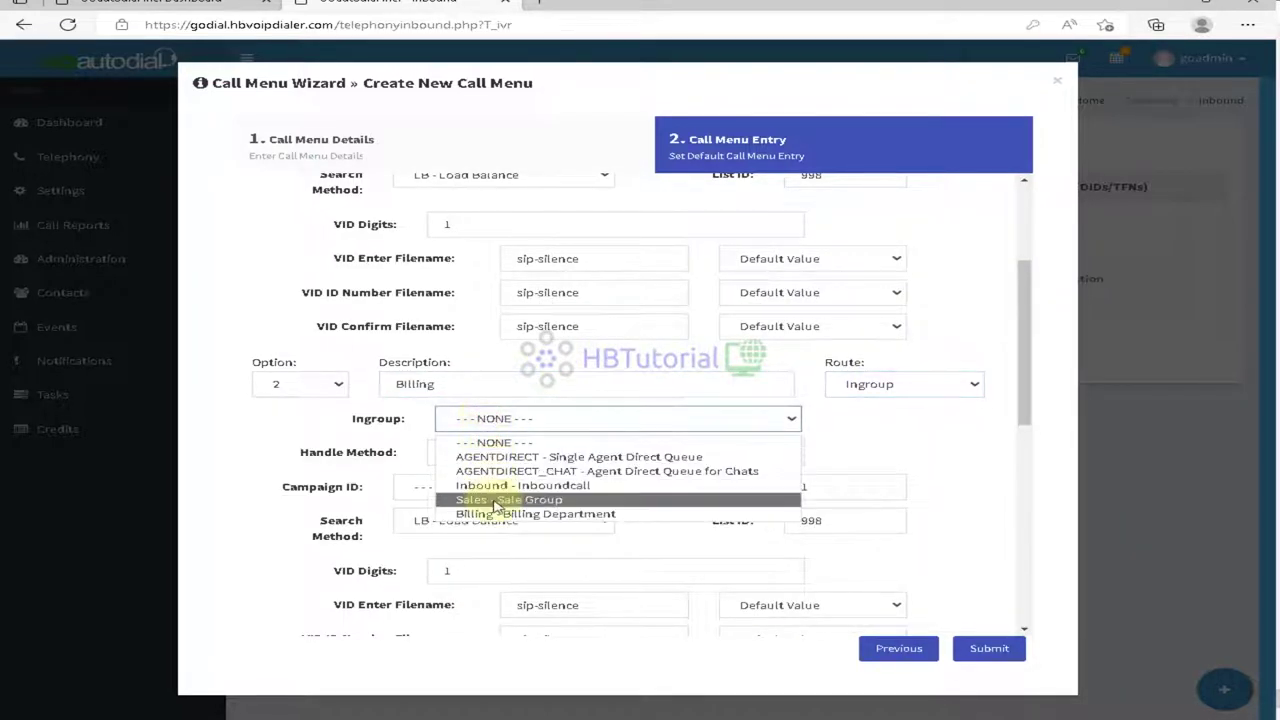
click(494, 500)
click(486, 418)
click(498, 514)
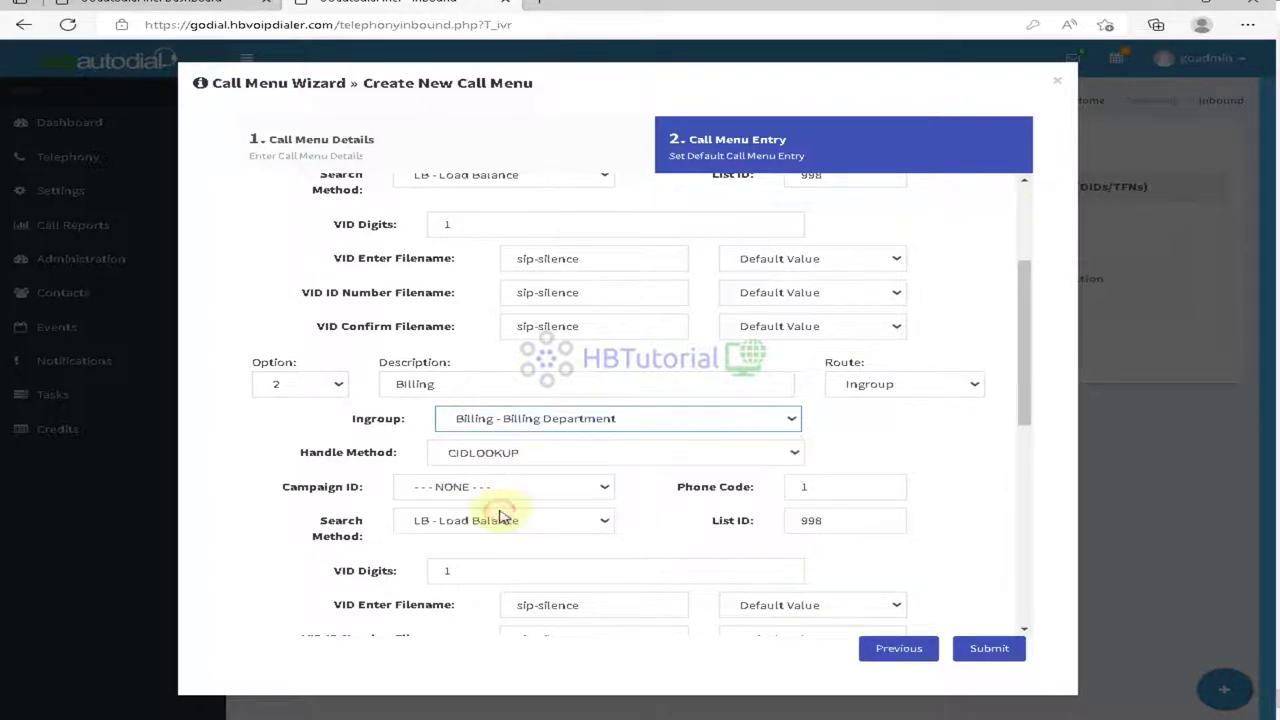
click(540, 452)
click(507, 497)
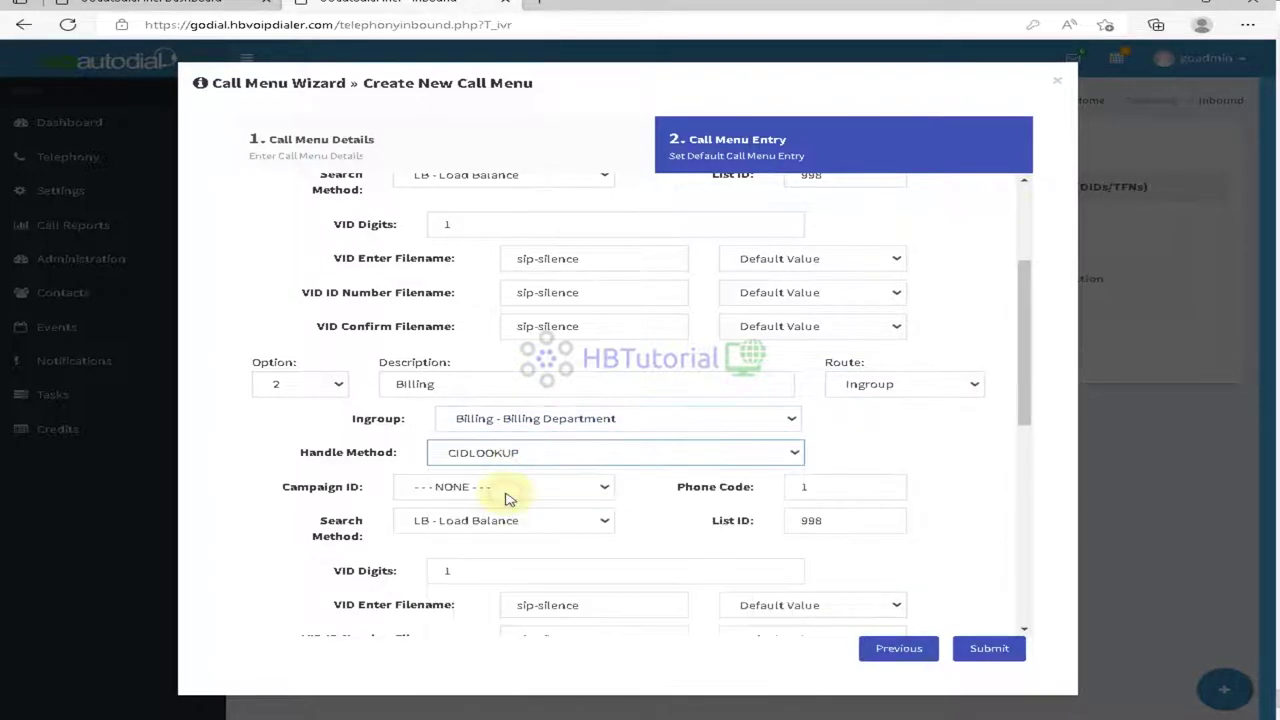
Step: Add option 3 'Support' routed to the Inbound - Inboundcall in-group
scroll(309, 449, down, 5)
click(296, 384)
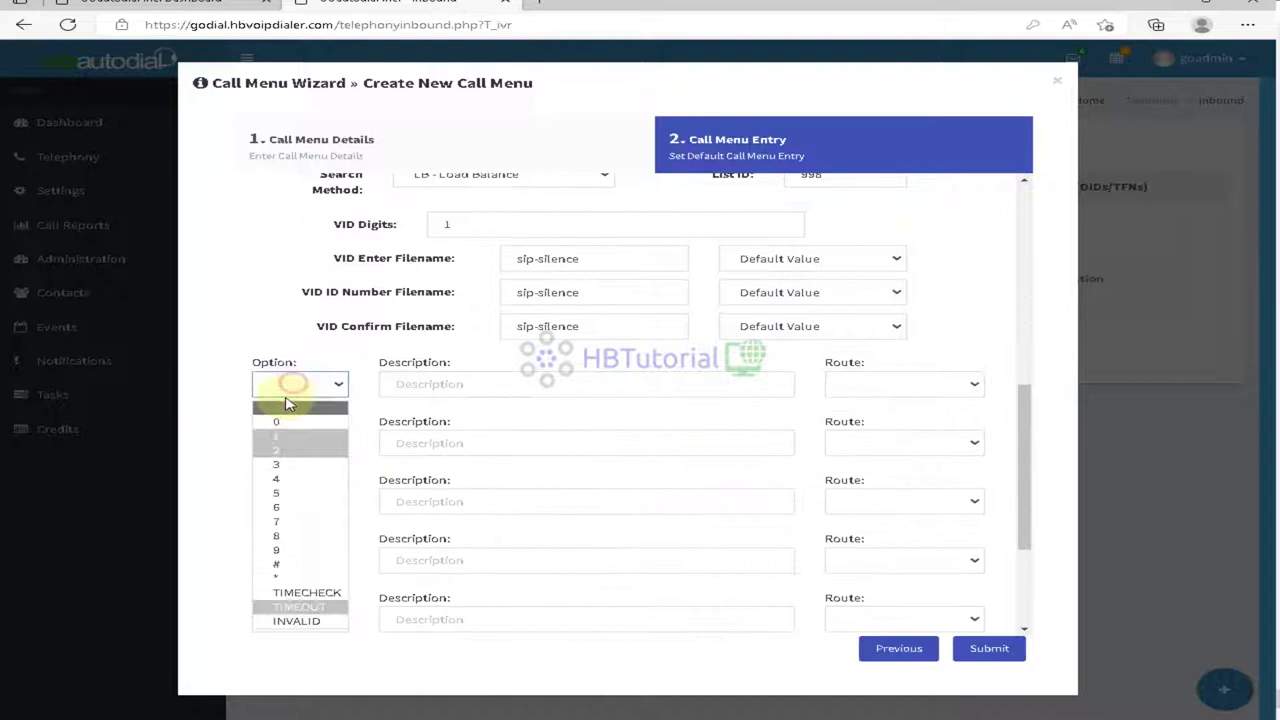
click(287, 463)
click(473, 385)
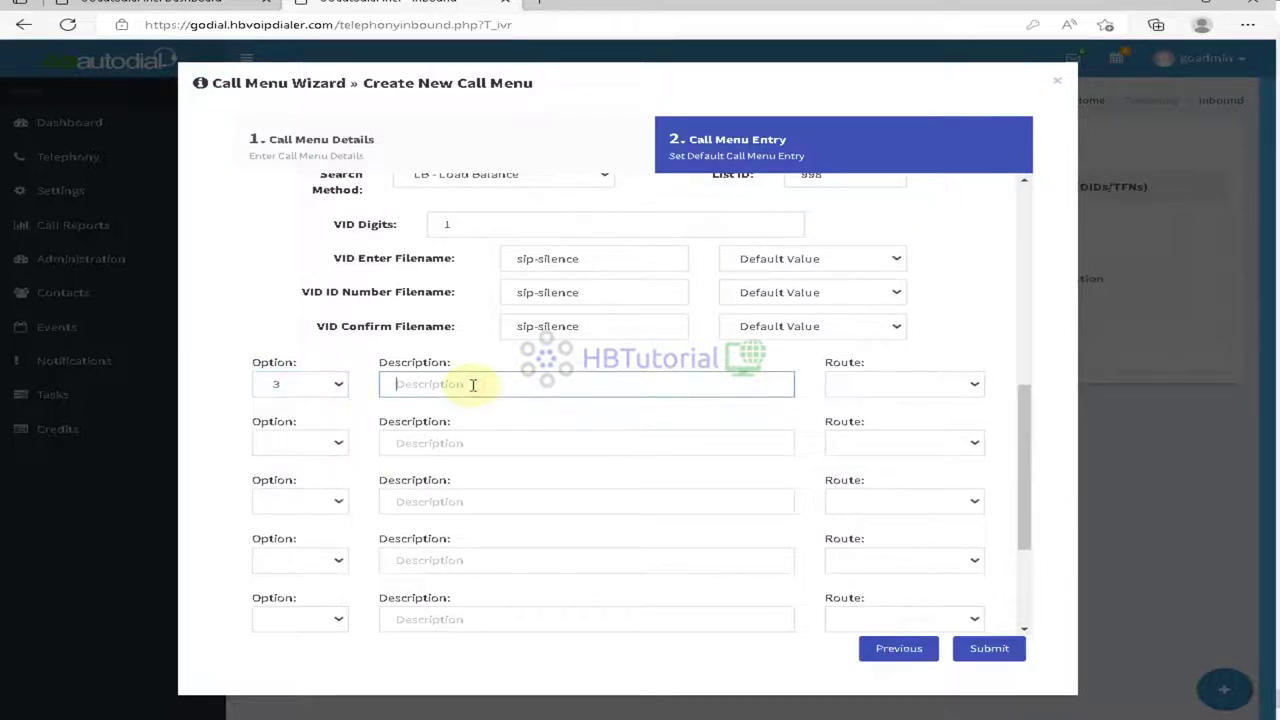
text(Sa)
key(BackSpace)
text(S)
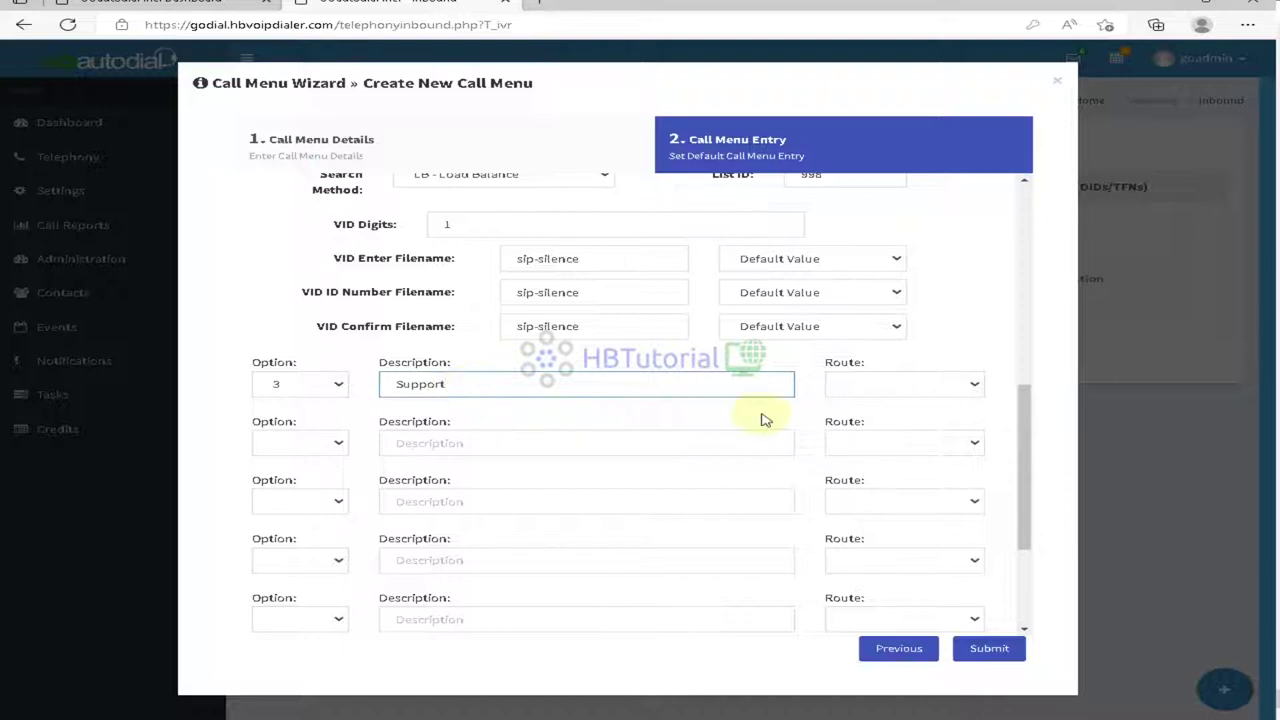
click(891, 383)
click(866, 434)
click(553, 428)
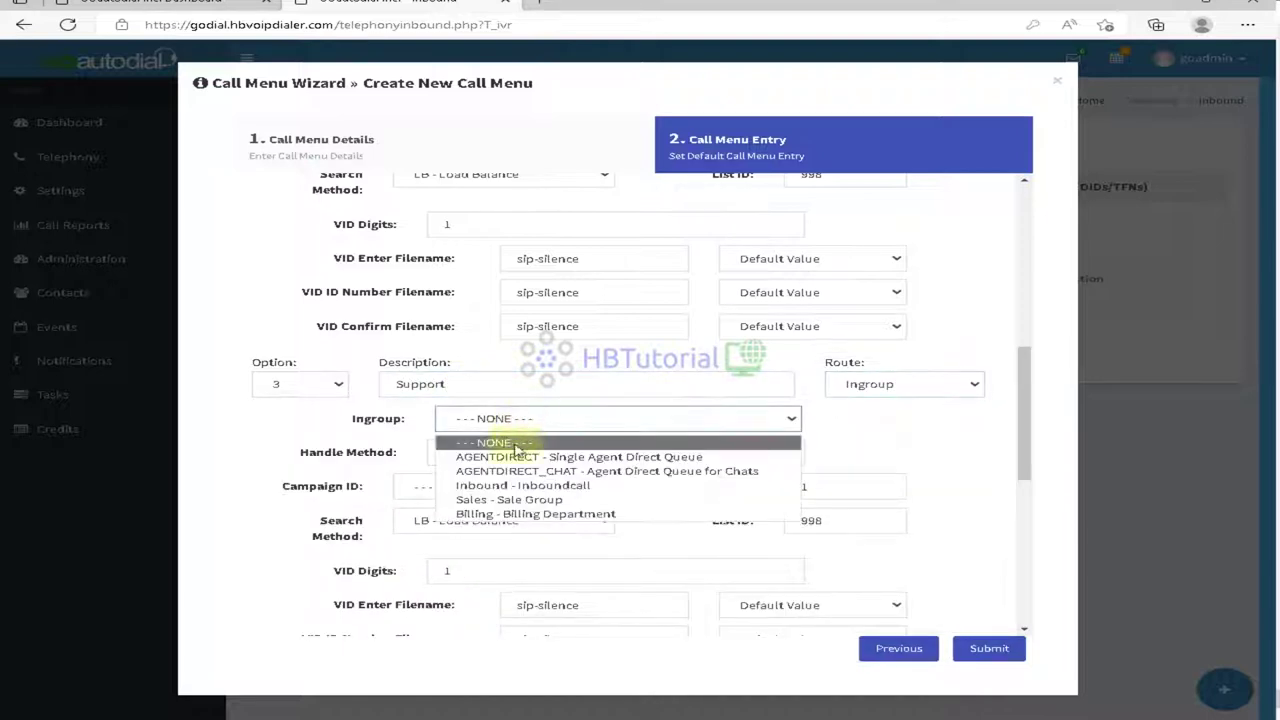
click(508, 486)
scroll(660, 515, down, 3)
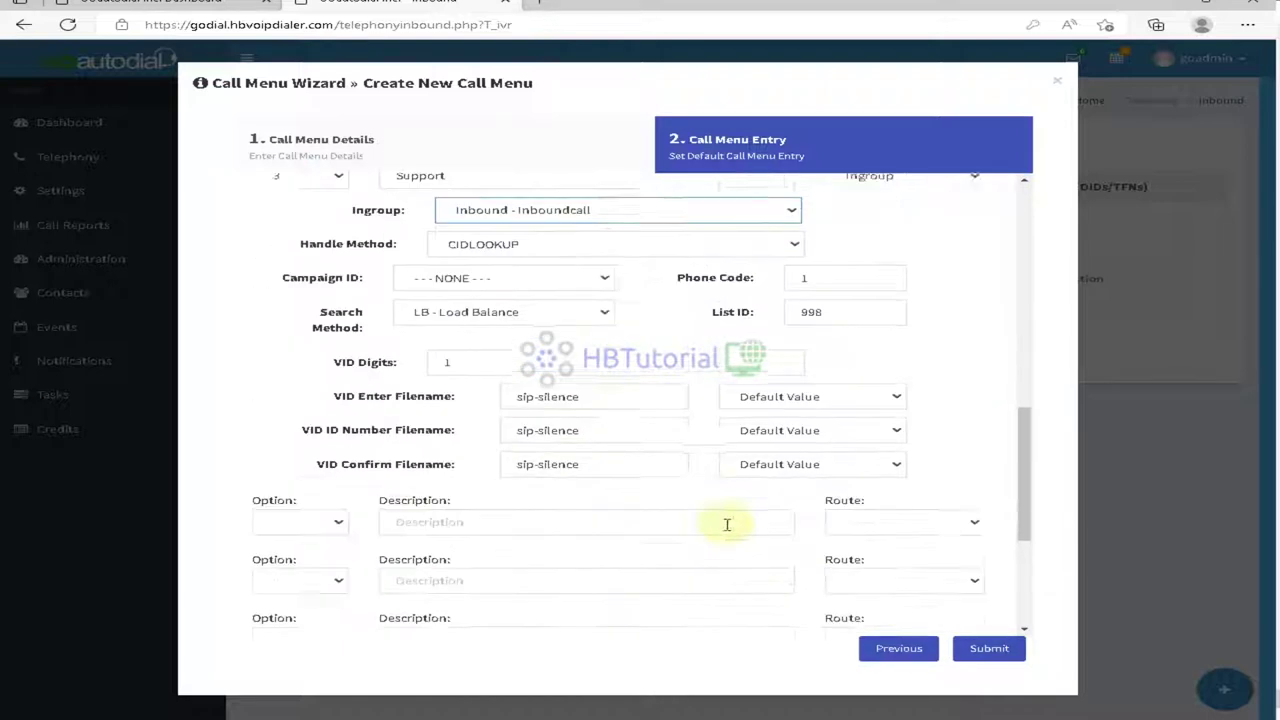
Step: Set campaign 42228641 - MainCampaign on options 1, 2 and 3, then save TetsMenu
click(985, 647)
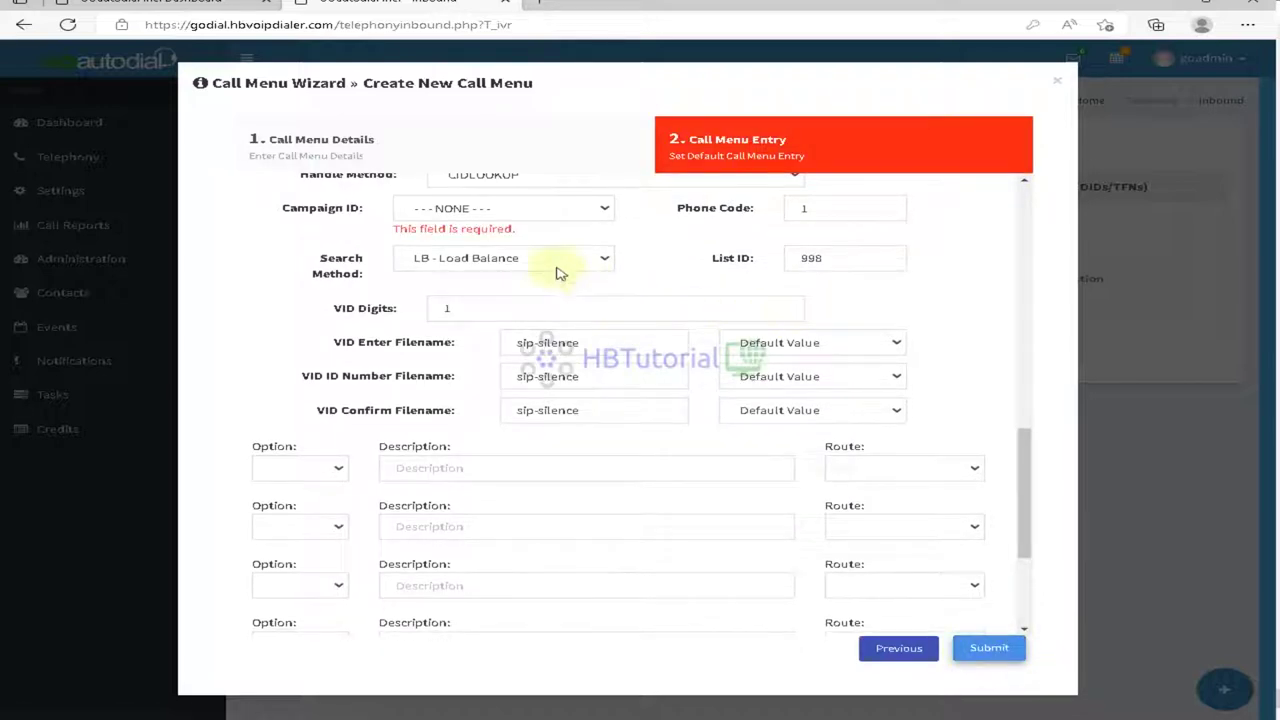
click(493, 207)
click(491, 240)
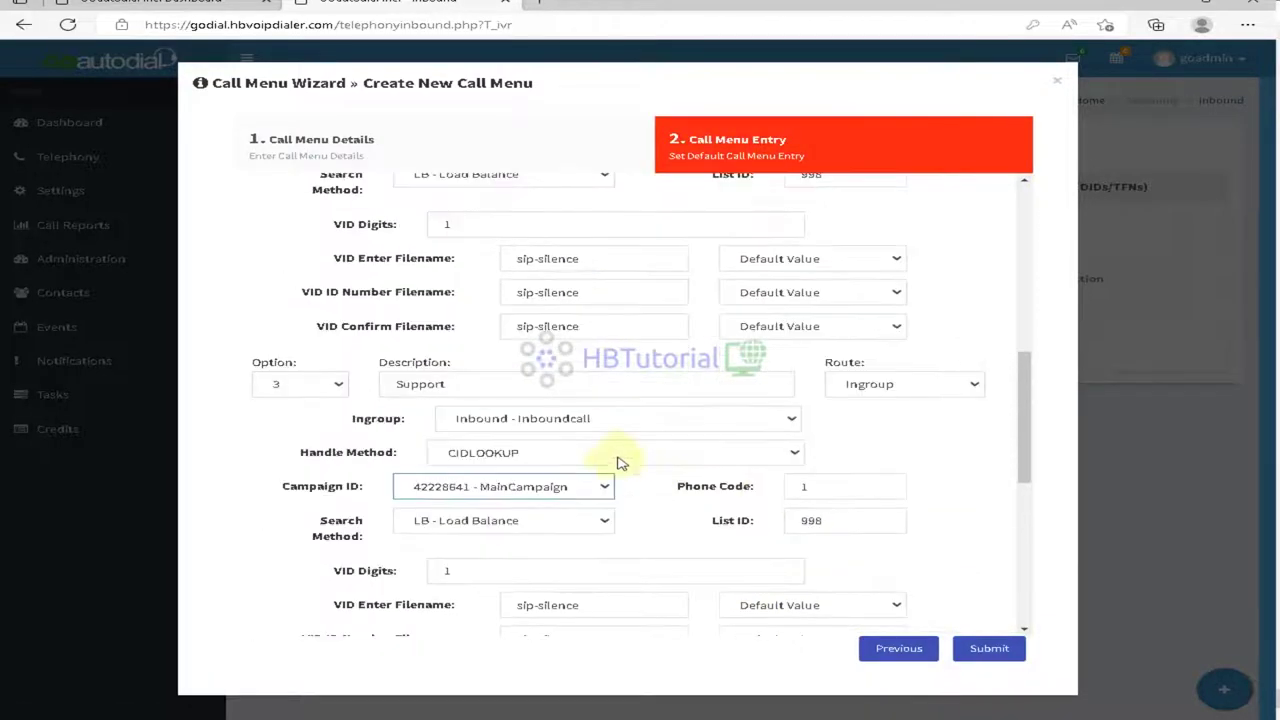
scroll(531, 449, up, 6)
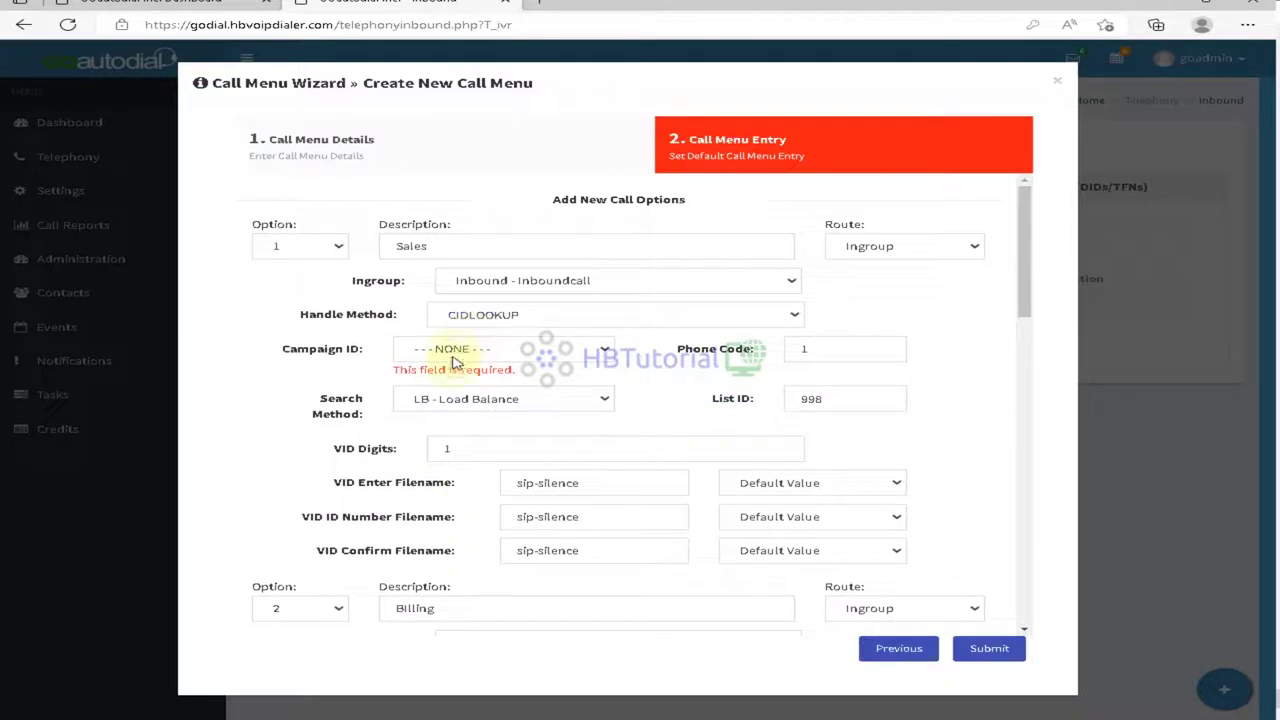
click(458, 356)
click(465, 386)
scroll(497, 503, down, 2)
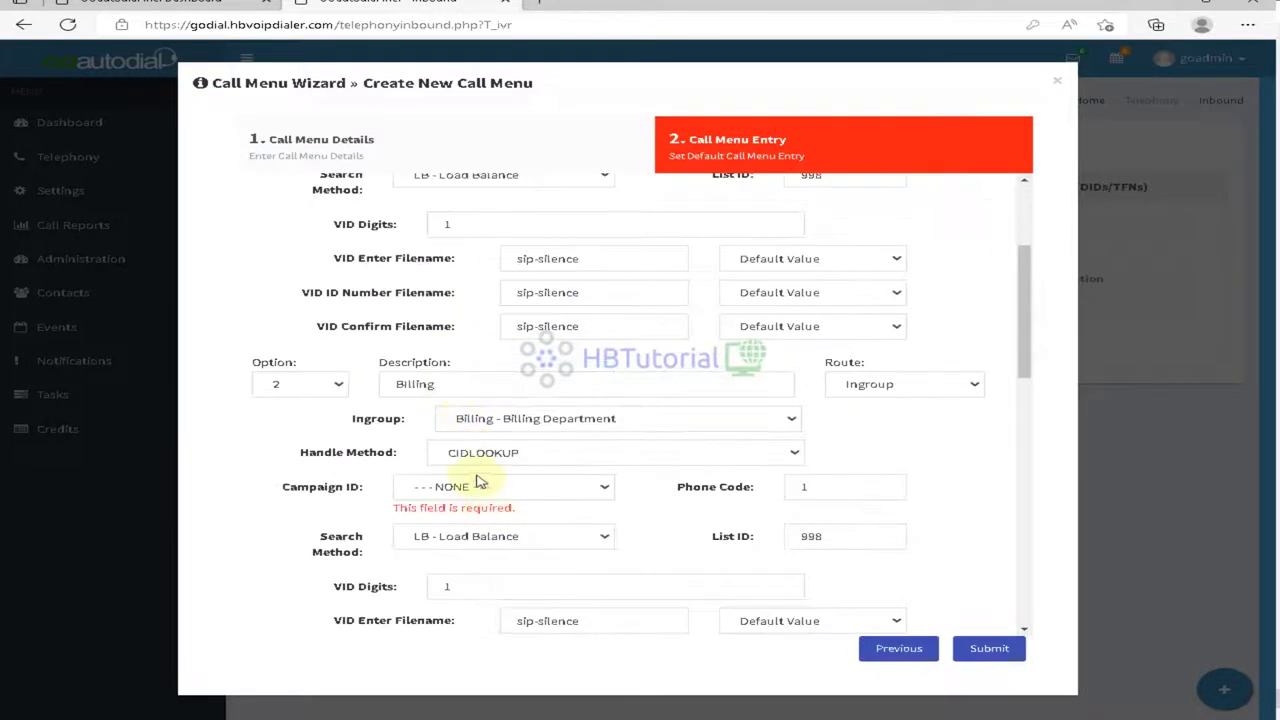
click(497, 487)
click(482, 523)
click(1007, 650)
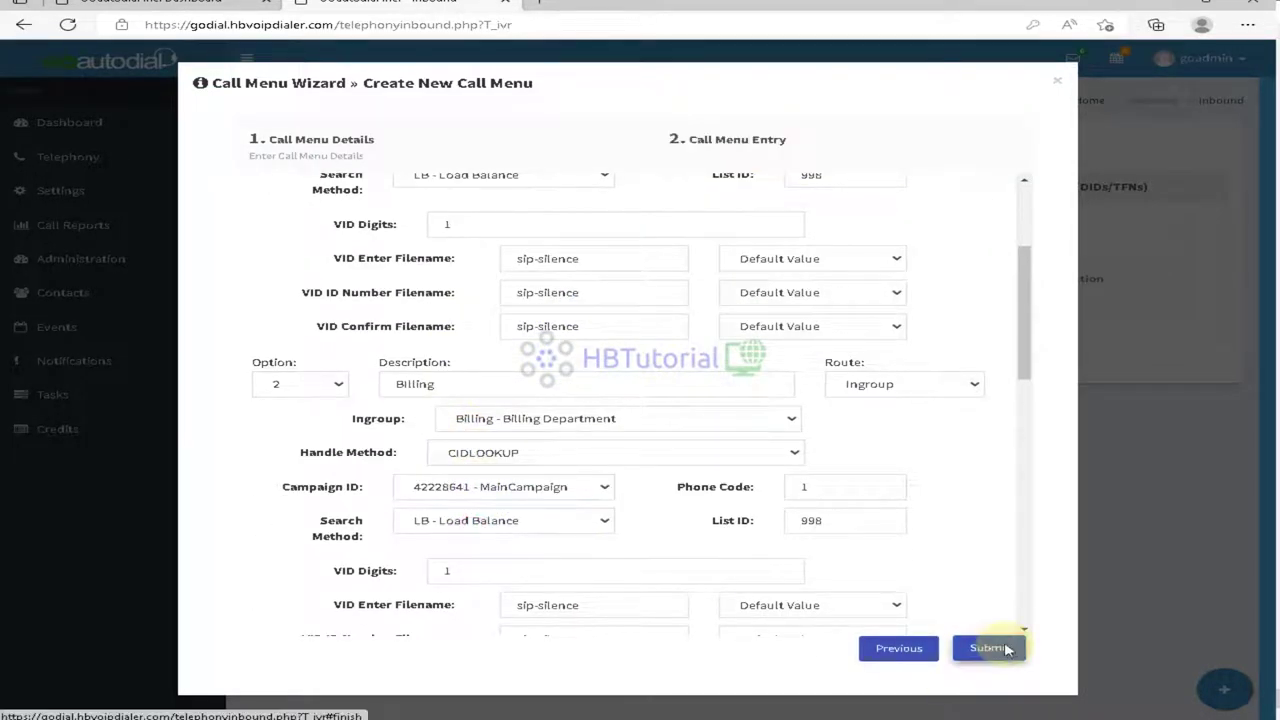
click(638, 488)
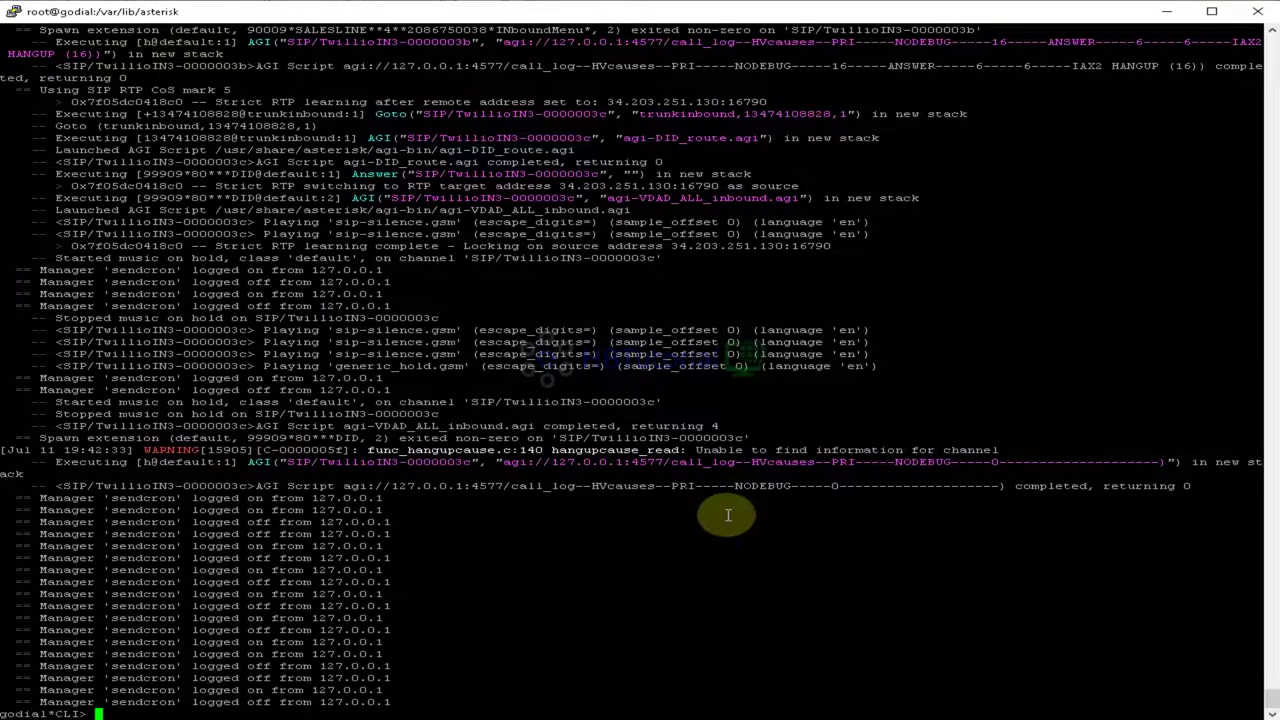
Step: List the dialplan contexts via tab completion, then run a plain reload in the Asterisk CLI
text(sip reload)
key(Up)
key(Up)
key(Up)
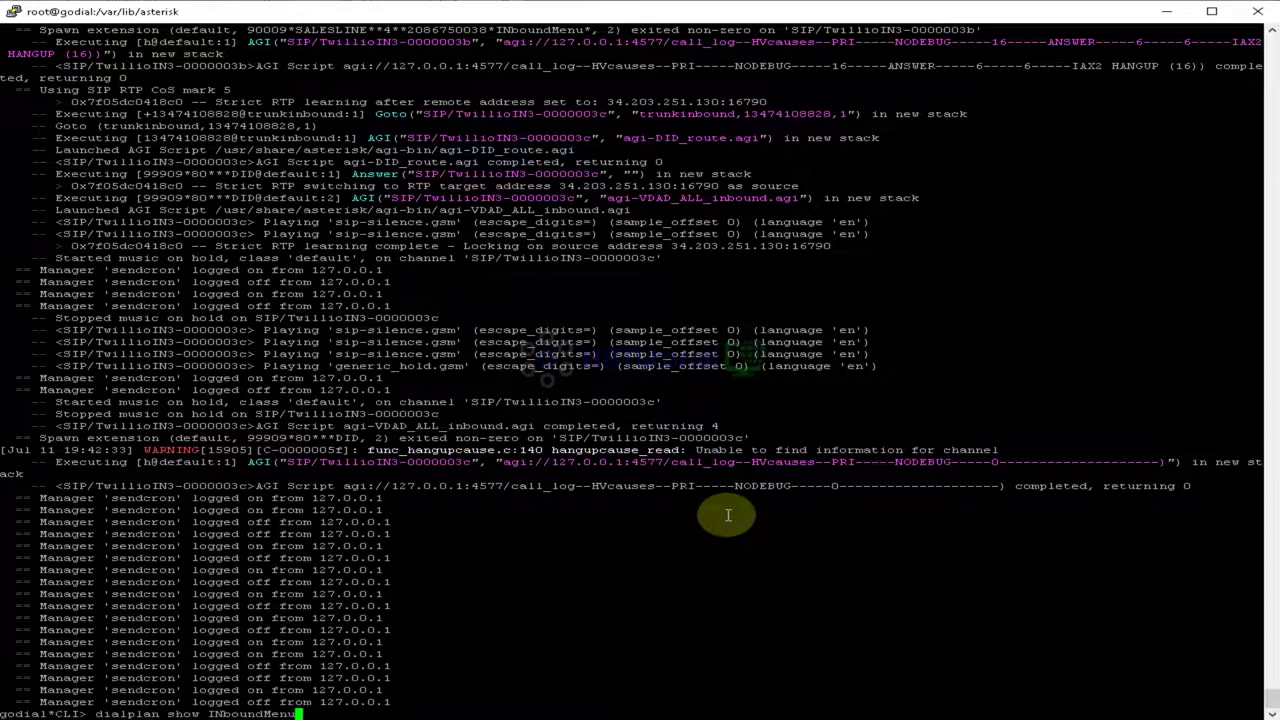
key(BackSpace)
key(BackSpace)
key(BackSpace)
key(BackSpace)
key(BackSpace)
key(BackSpace)
key(BackSpace)
key(BackSpace)
key(Tab)
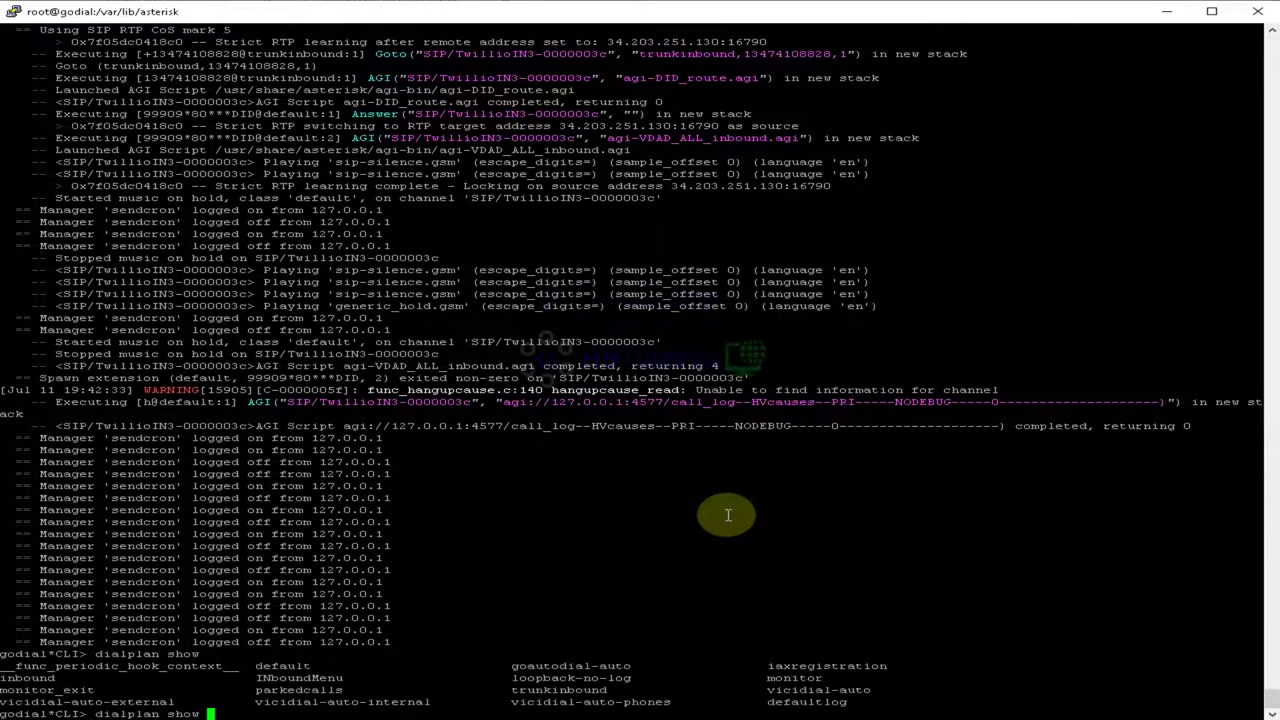
key(Tab)
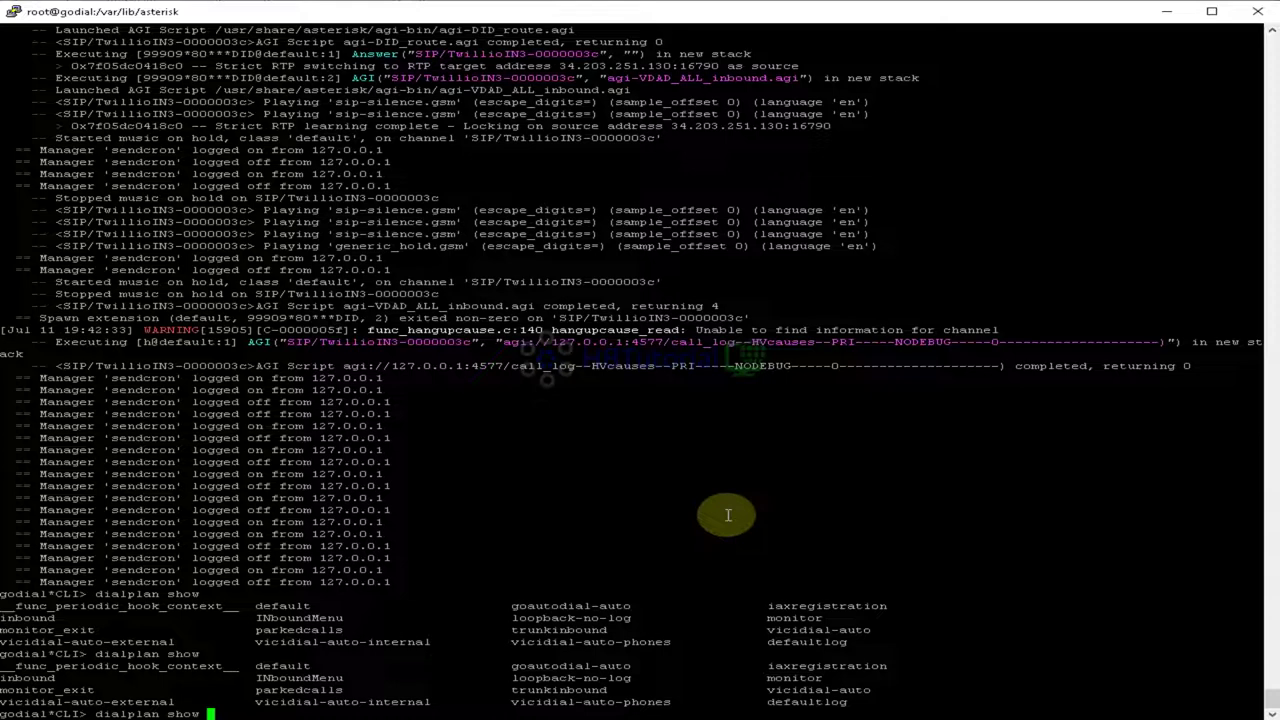
key(BackSpace)
key(BackSpace)
key(BackSpace)
key(BackSpace)
key(BackSpace)
key(BackSpace)
key(BackSpace)
key(BackSpace)
key(BackSpace)
key(BackSpace)
key(BackSpace)
key(BackSpace)
key(BackSpace)
text(reload)
key(Return)
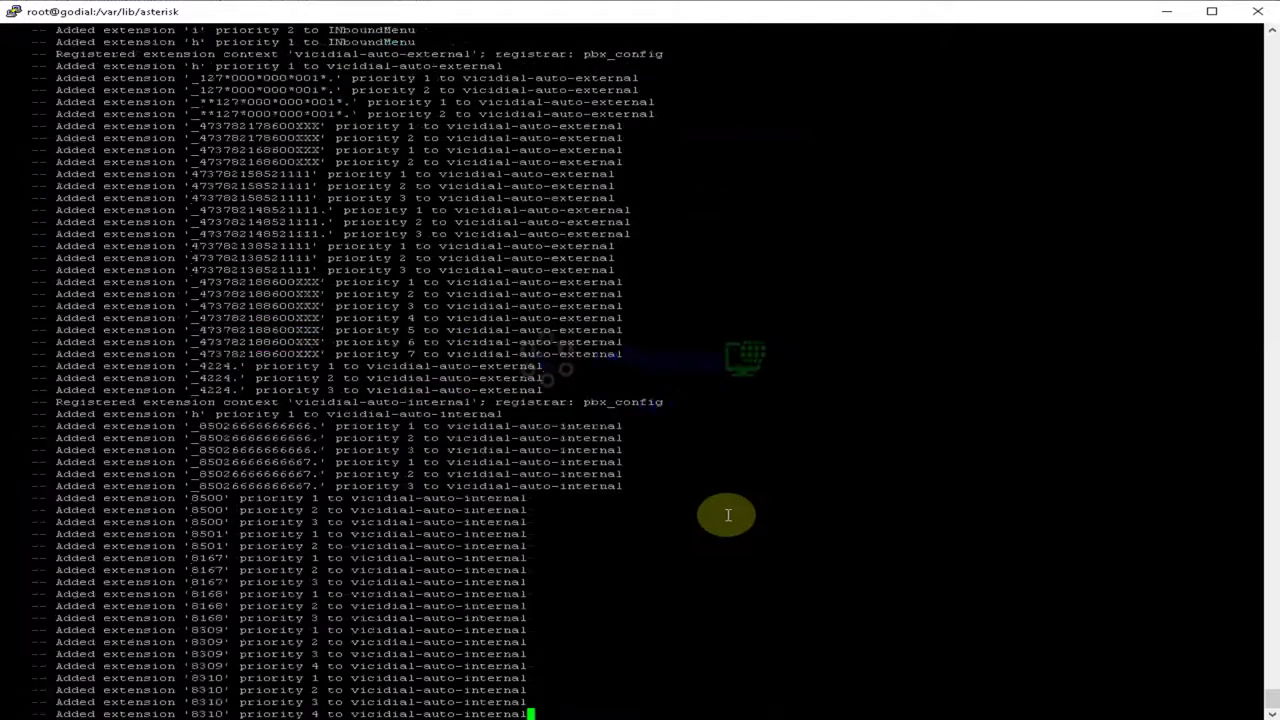
Step: Run core reload, sip reload and dialplan reload, then list the dialplan contexts
text(dialplan )
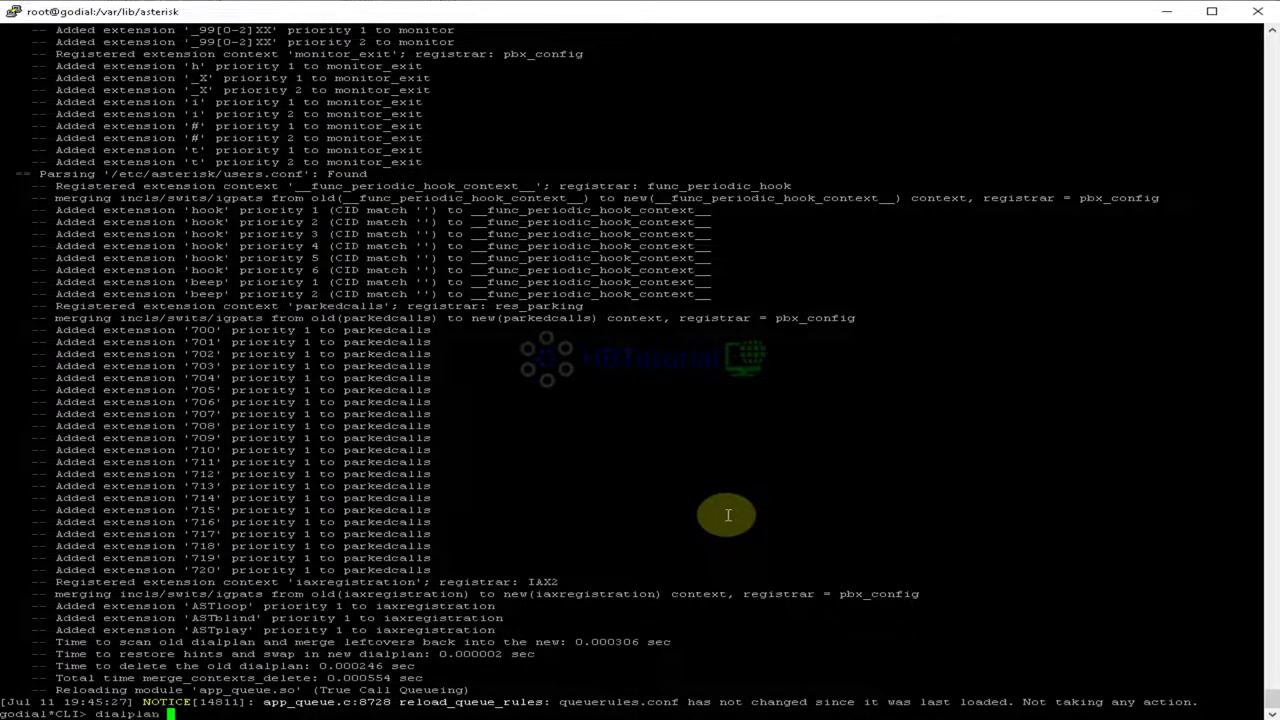
text(show)
key(Tab)
key(Tab)
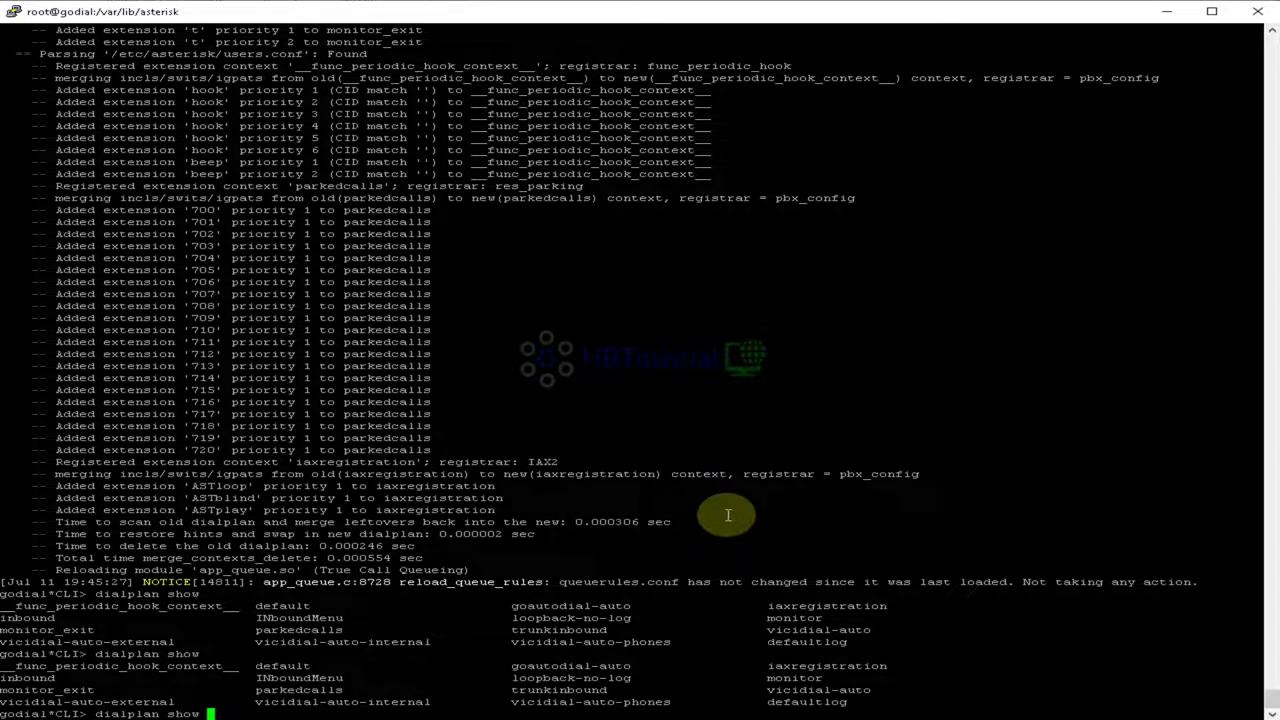
key(BackSpace)
key(BackSpace)
key(BackSpace)
key(BackSpace)
key(BackSpace)
key(BackSpace)
key(BackSpace)
key(BackSpace)
key(BackSpace)
key(BackSpace)
key(BackSpace)
key(BackSpace)
key(BackSpace)
text(core reload)
key(Return)
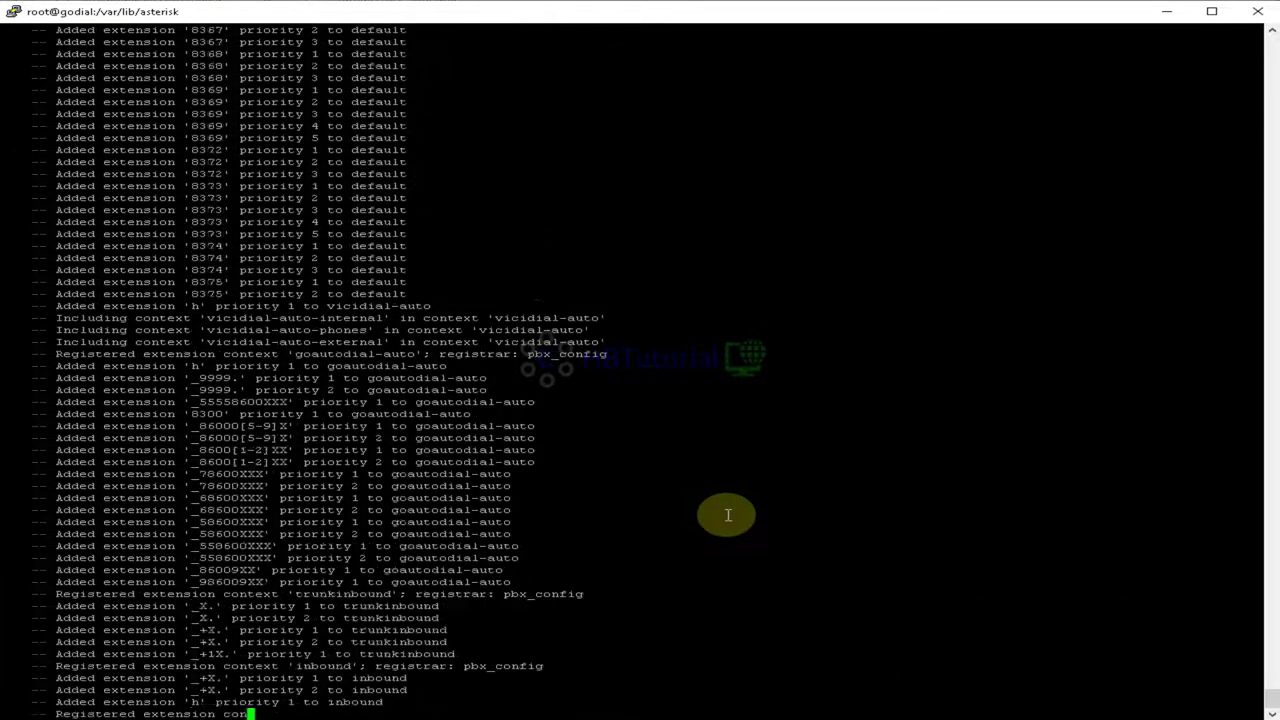
text(sip reload)
key(Return)
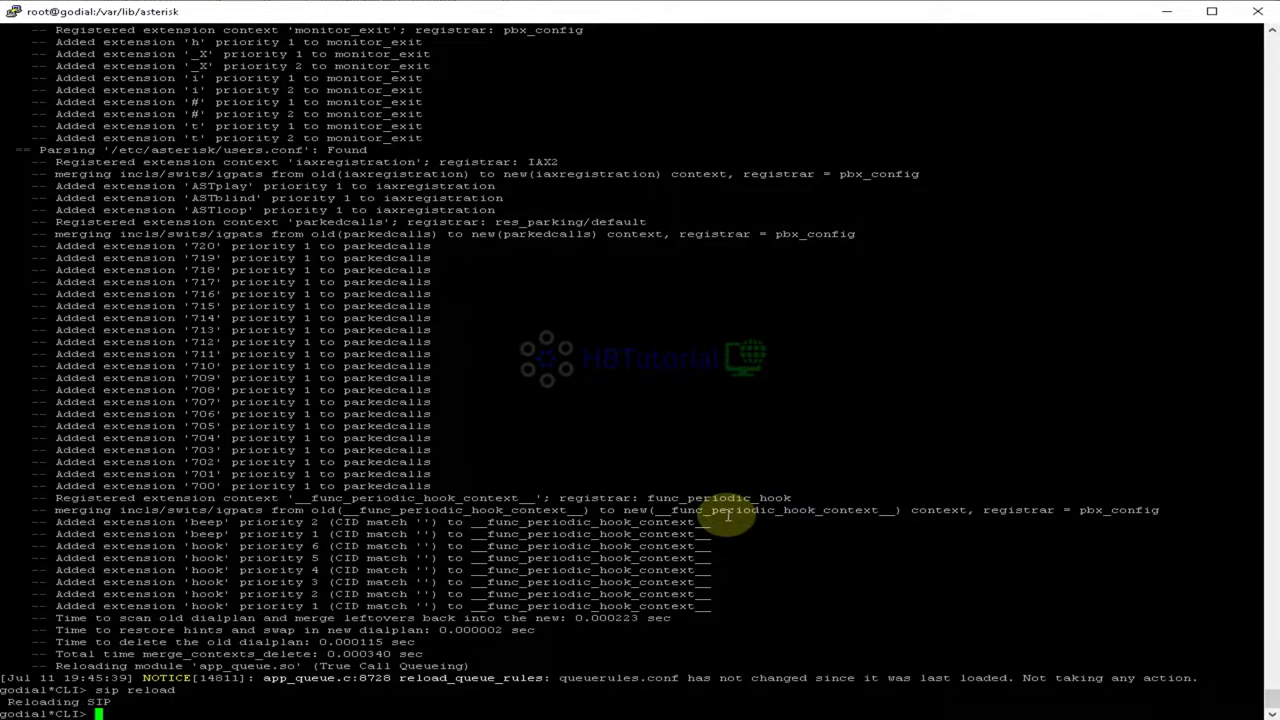
text(dialplan reload)
key(Return)
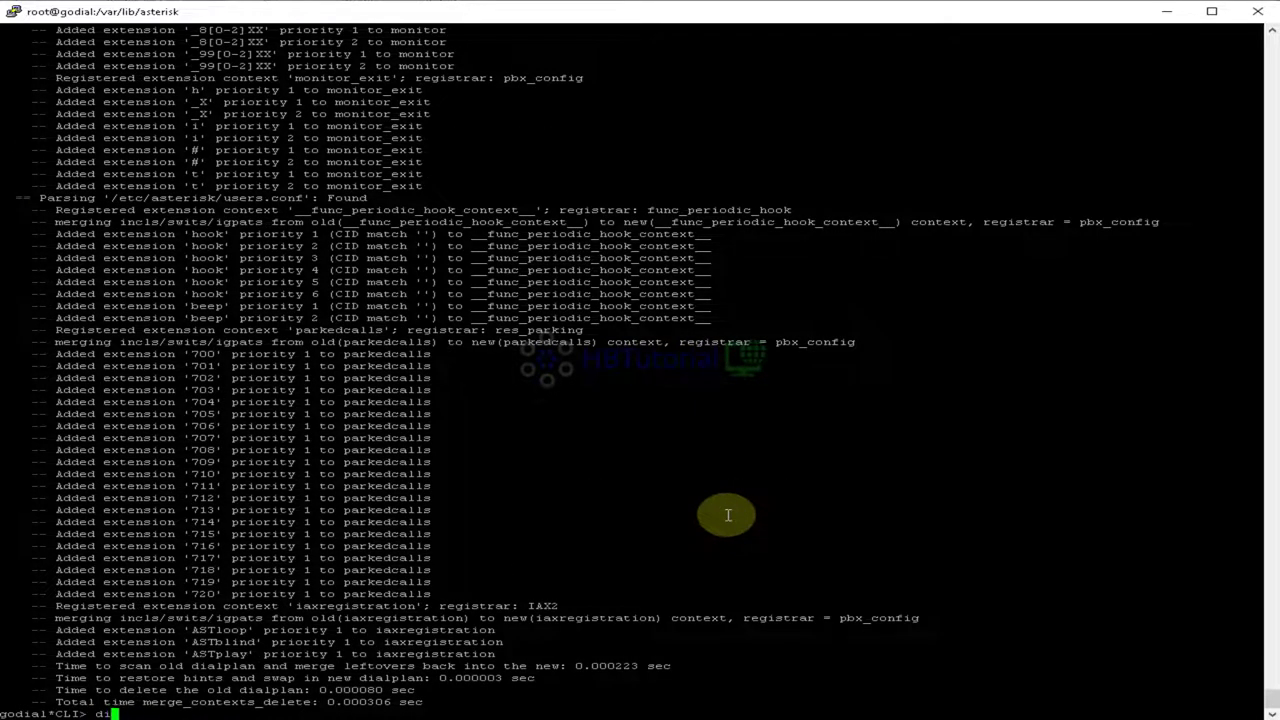
text(alplan ls)
key(Tab)
key(Tab)
key(Tab)
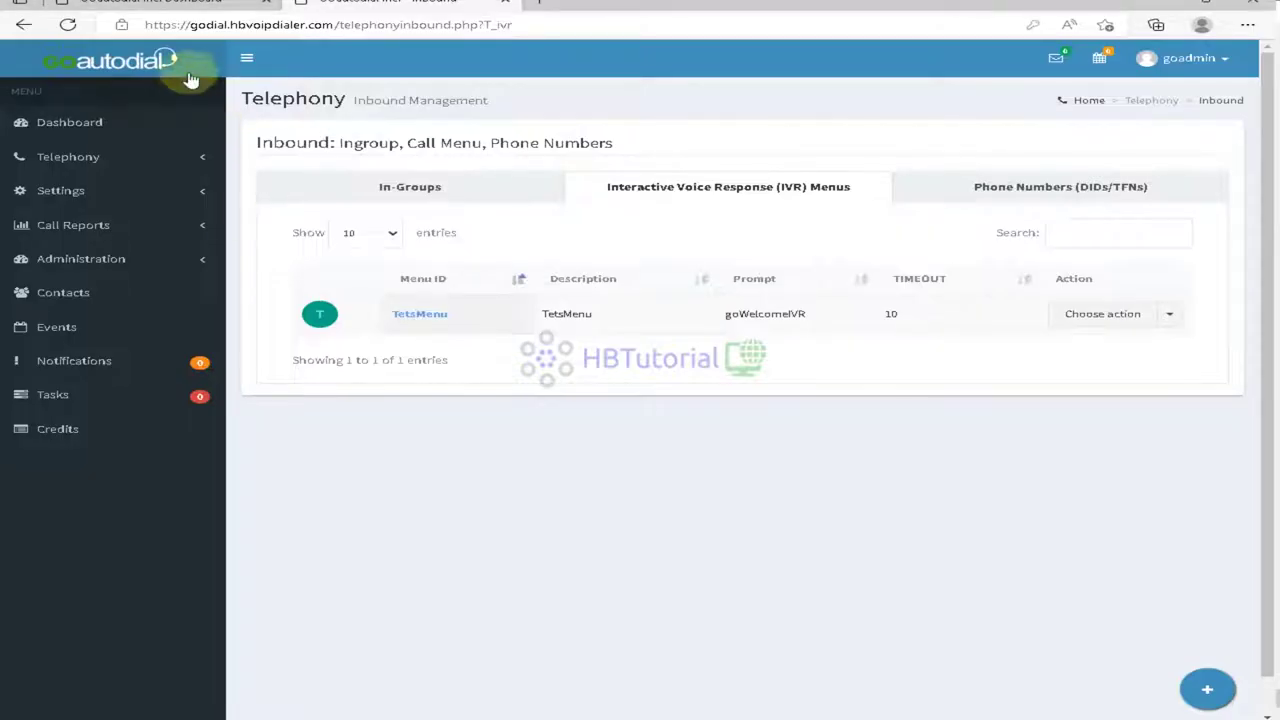
Step: Open the GOautodial server's advanced settings for modification from Settings > Servers
click(188, 76)
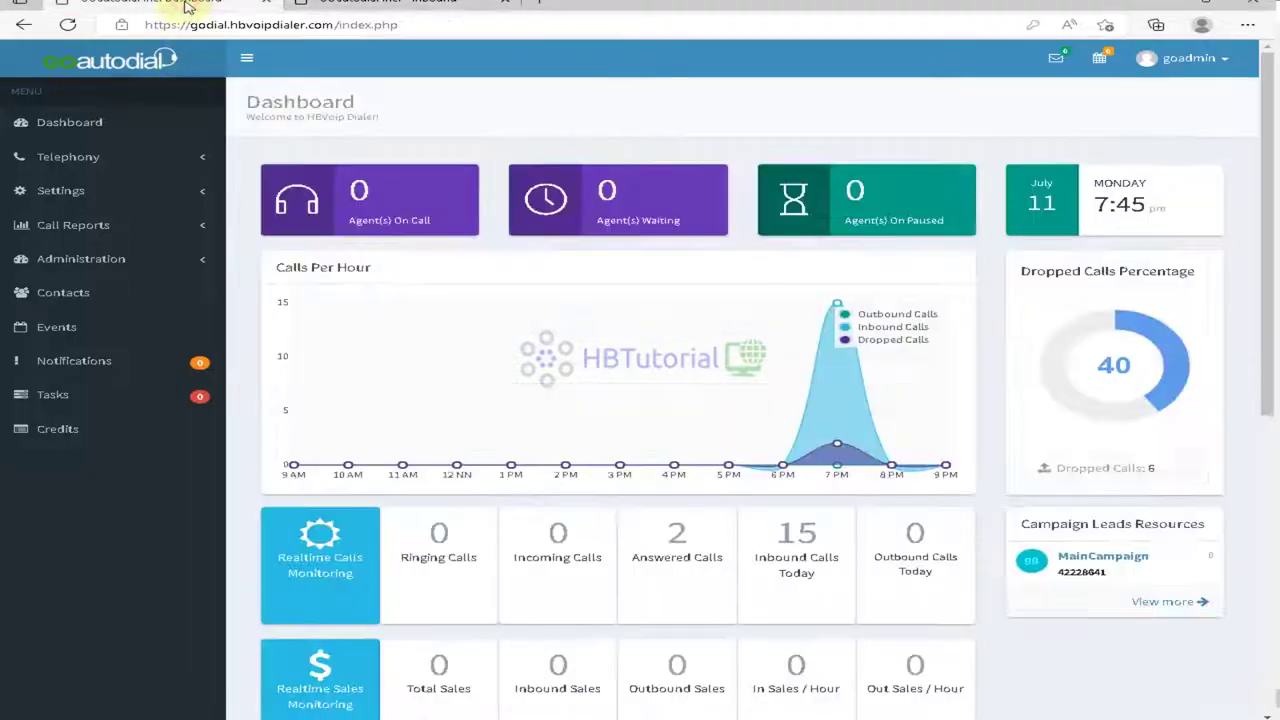
click(82, 160)
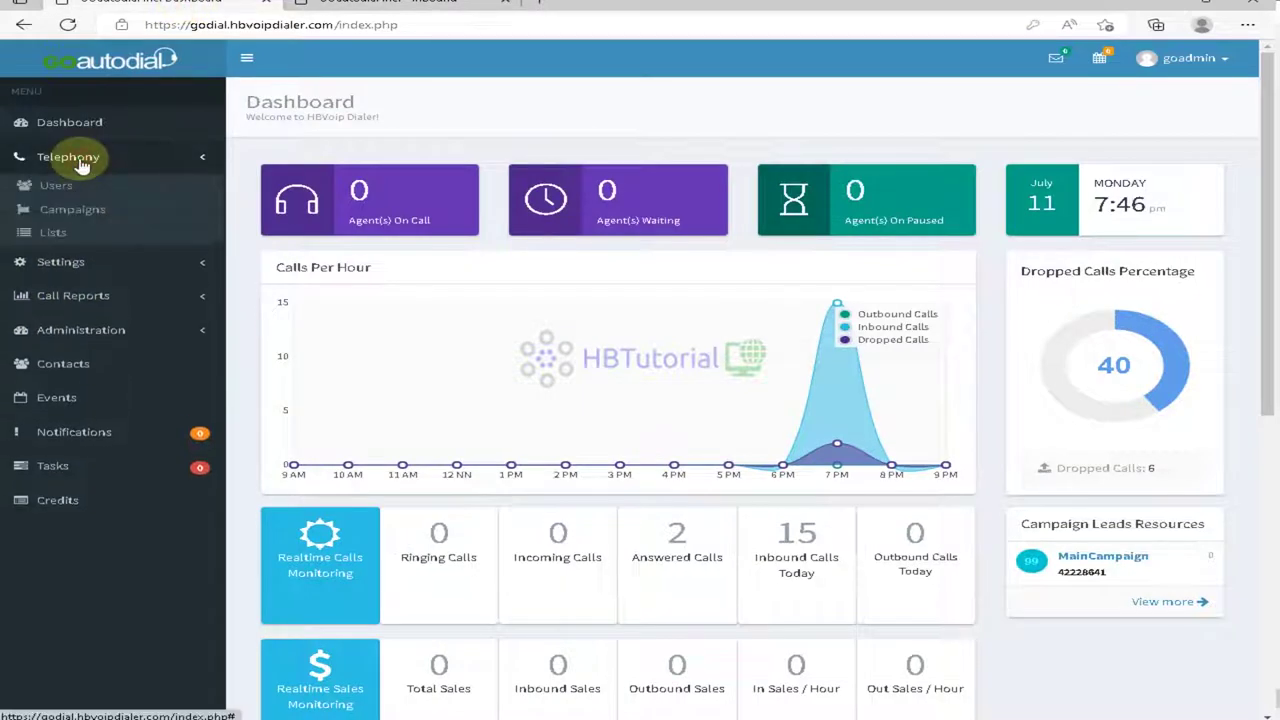
click(68, 364)
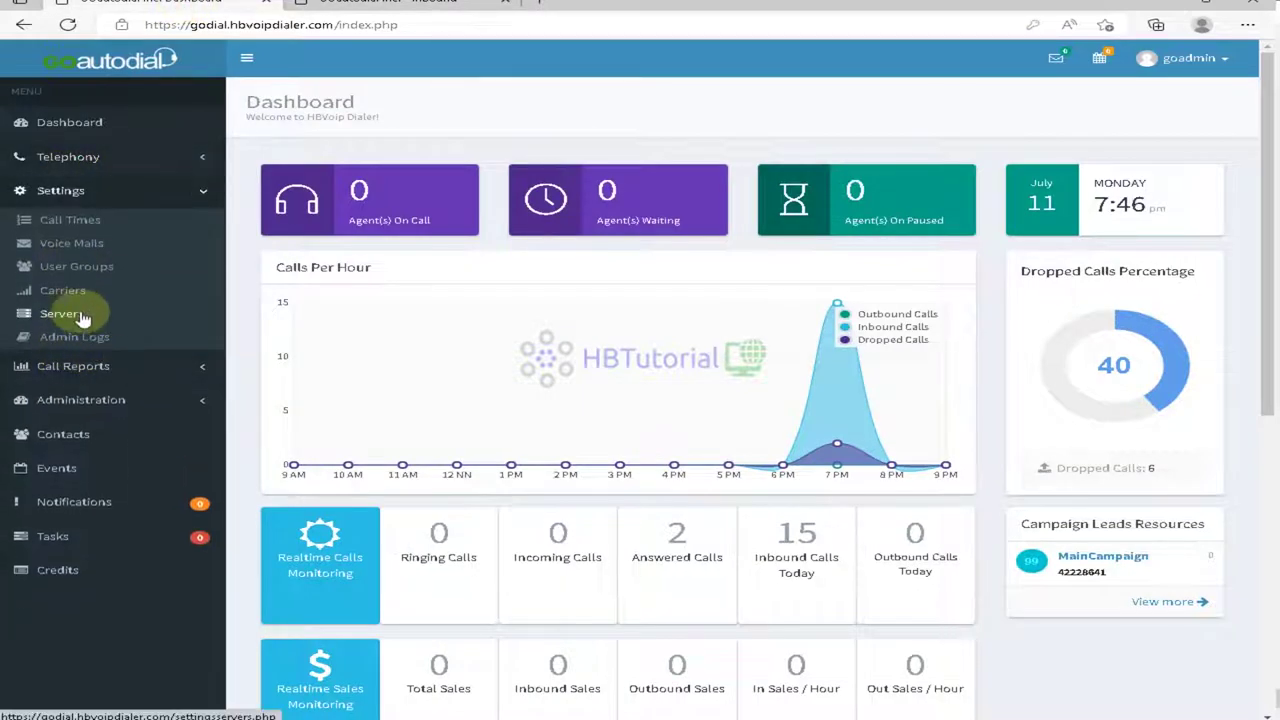
click(62, 314)
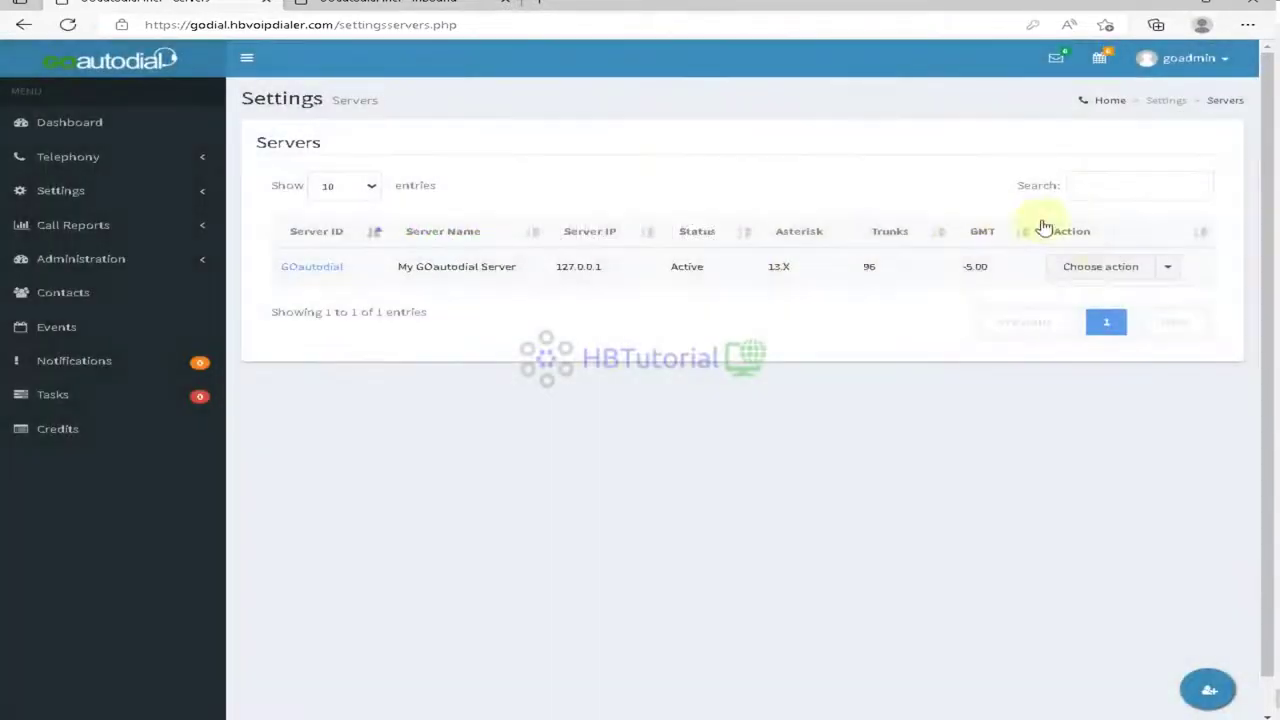
click(1100, 266)
click(1068, 296)
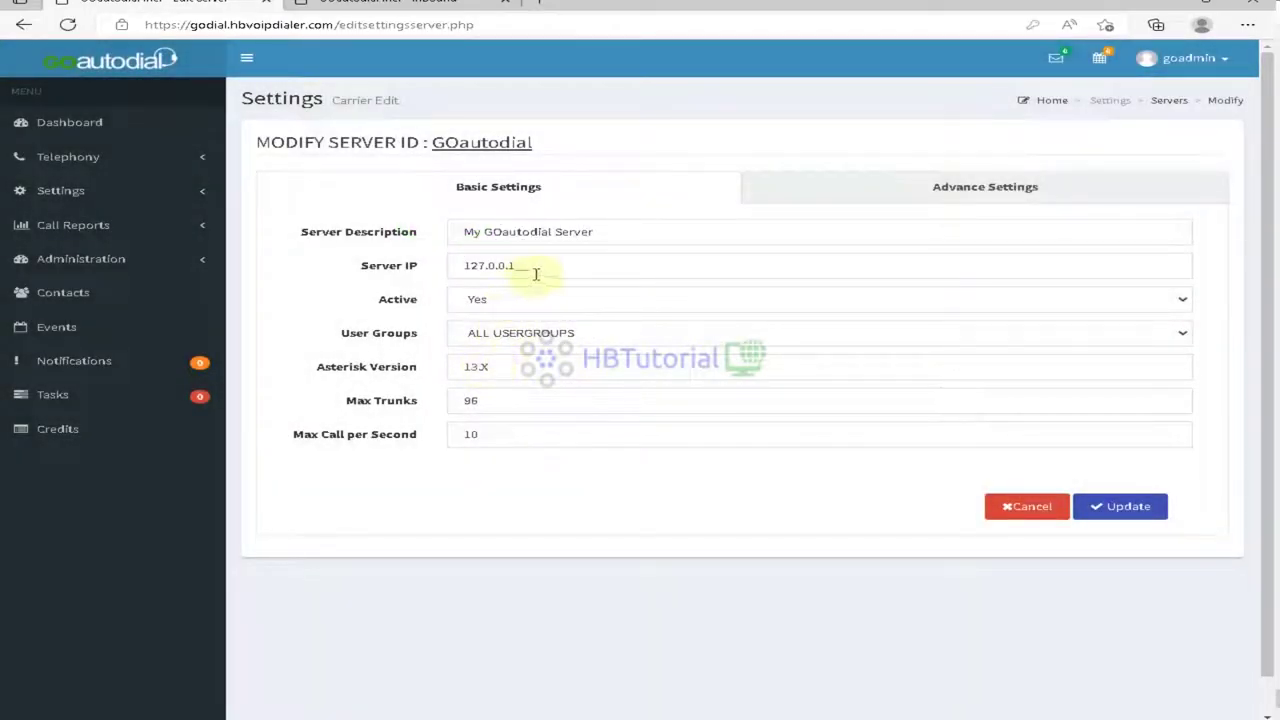
click(977, 199)
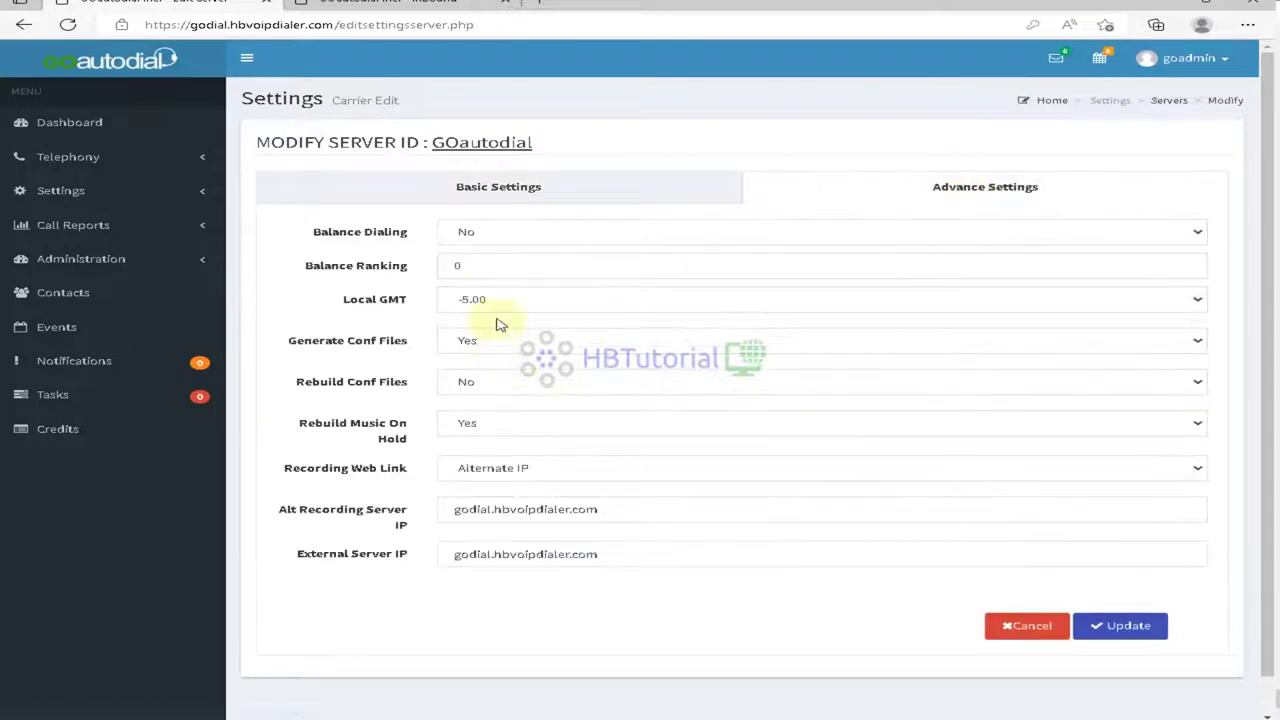
Step: Set Balance Dialing and Rebuild Conf Files to Yes and update the server
click(494, 237)
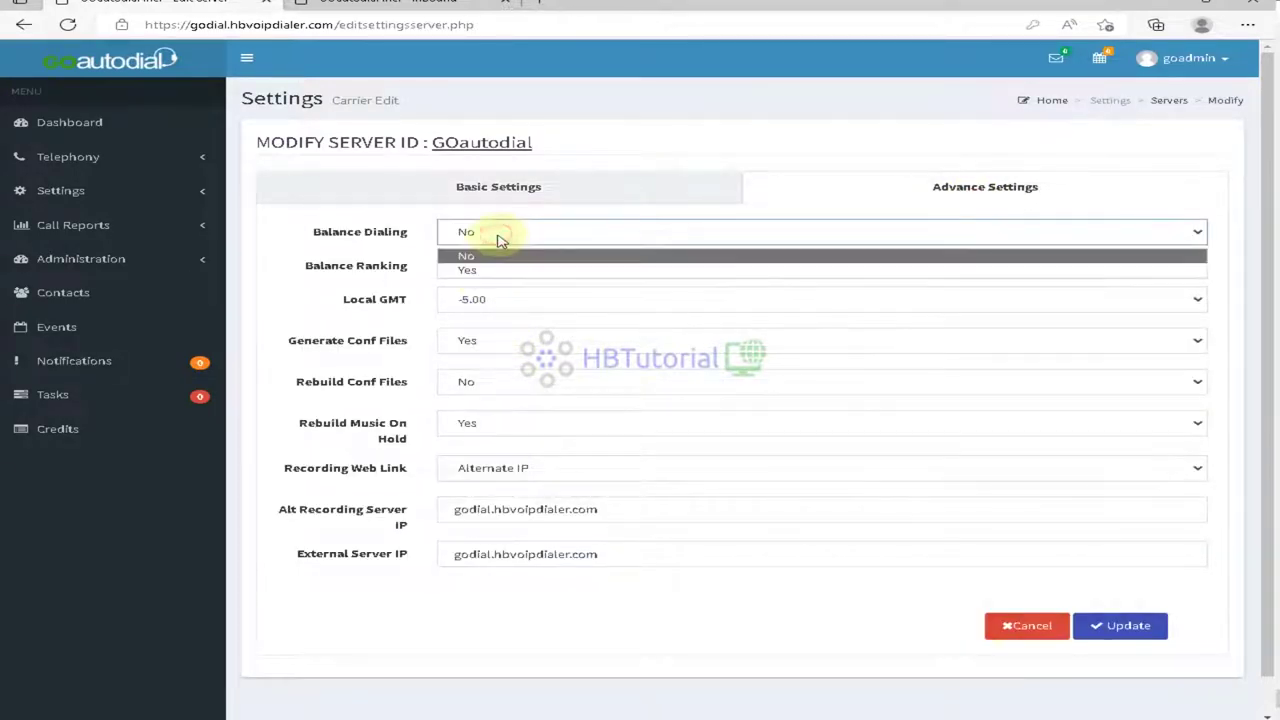
click(507, 262)
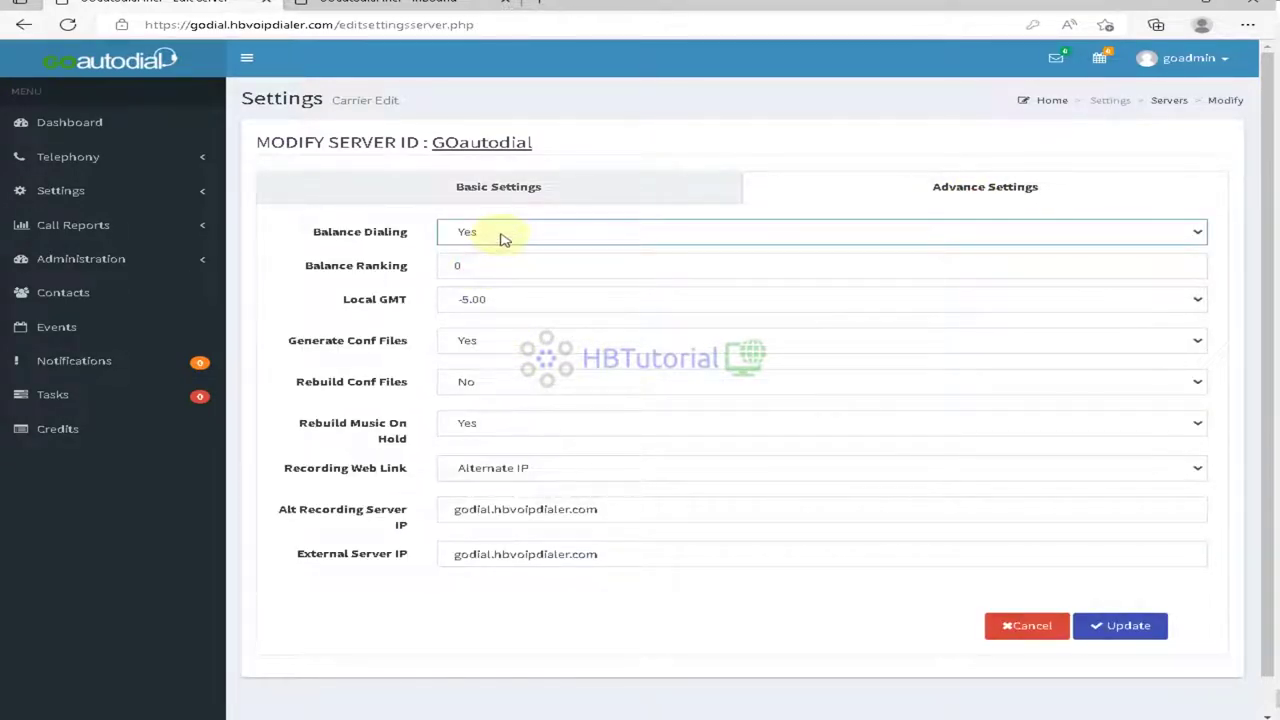
click(508, 385)
click(468, 405)
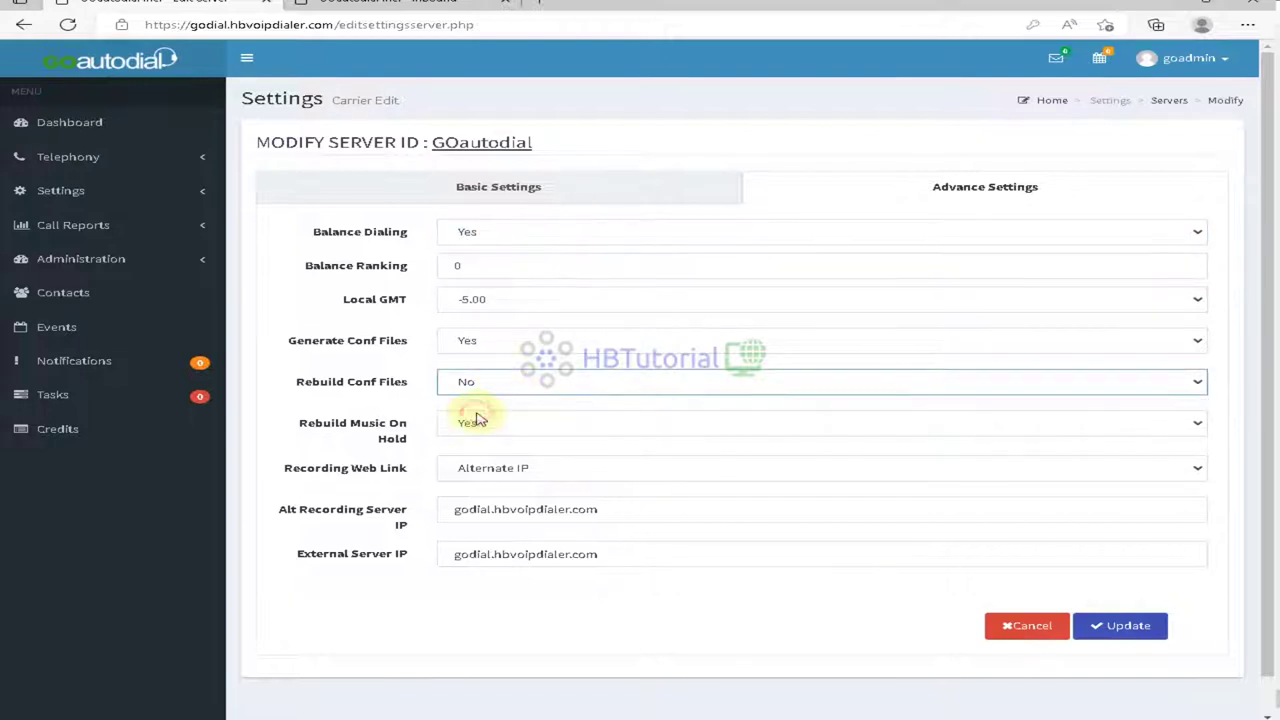
click(475, 385)
click(471, 421)
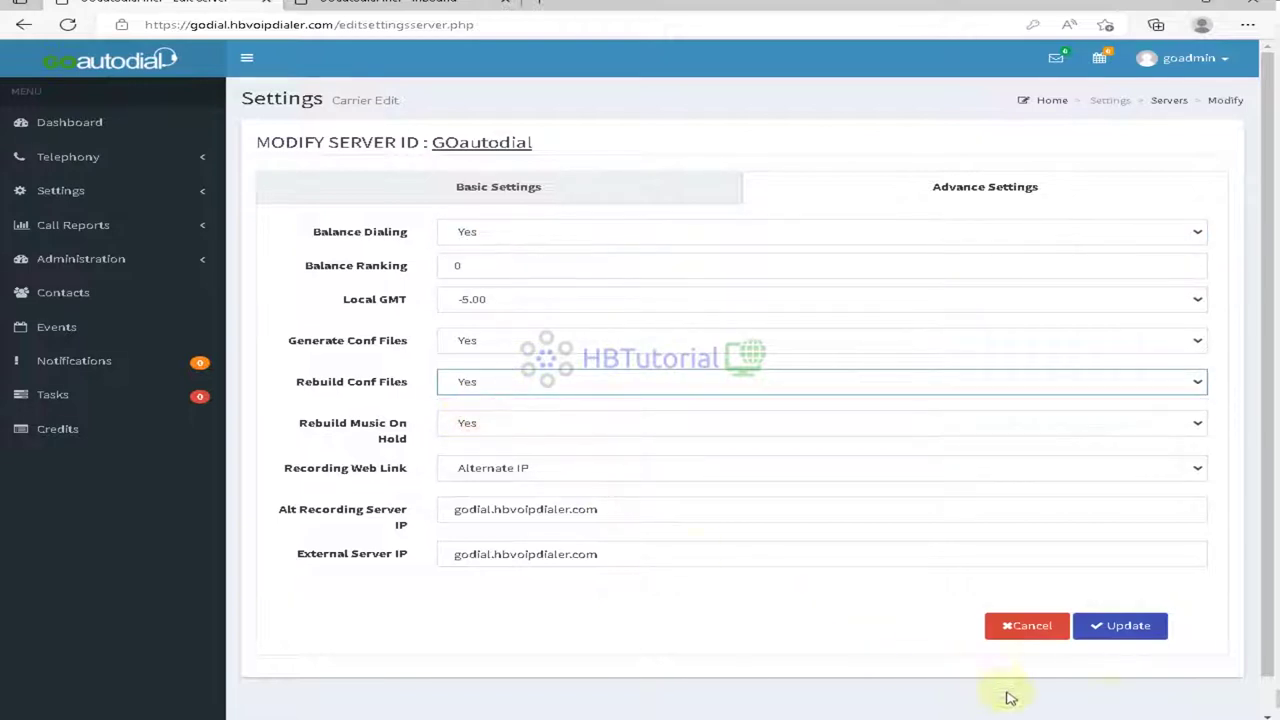
click(1143, 623)
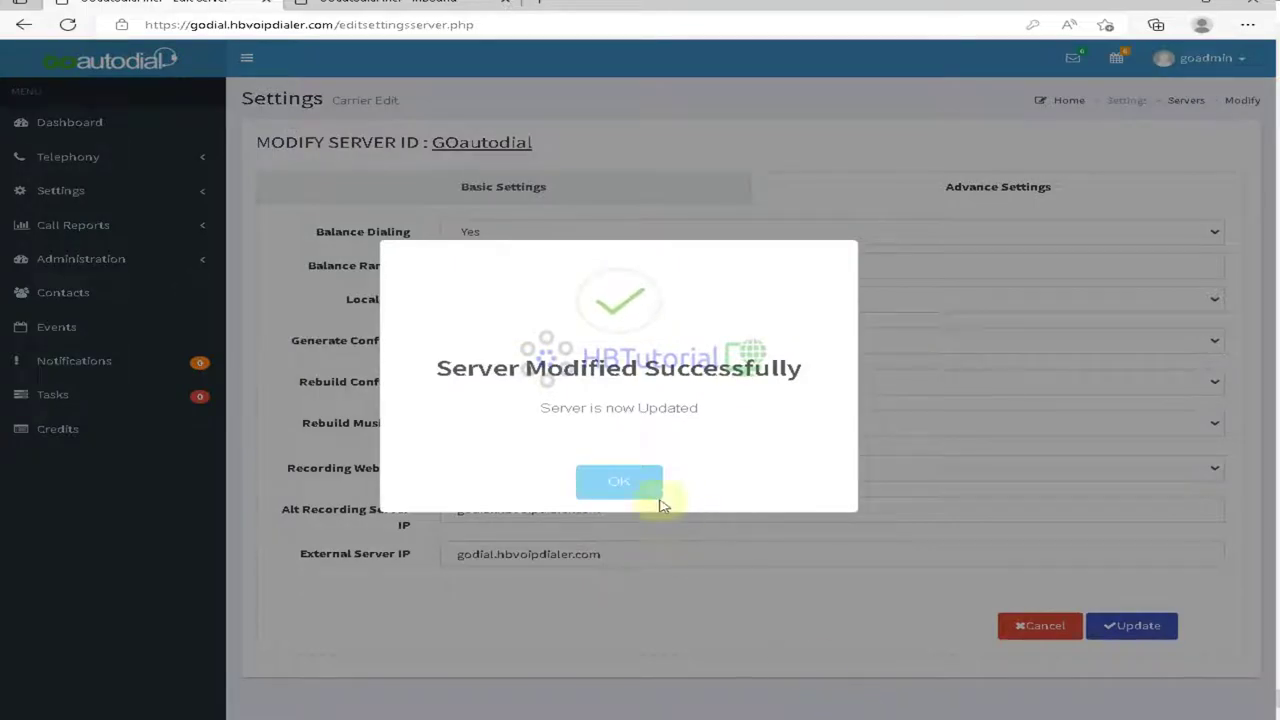
click(646, 486)
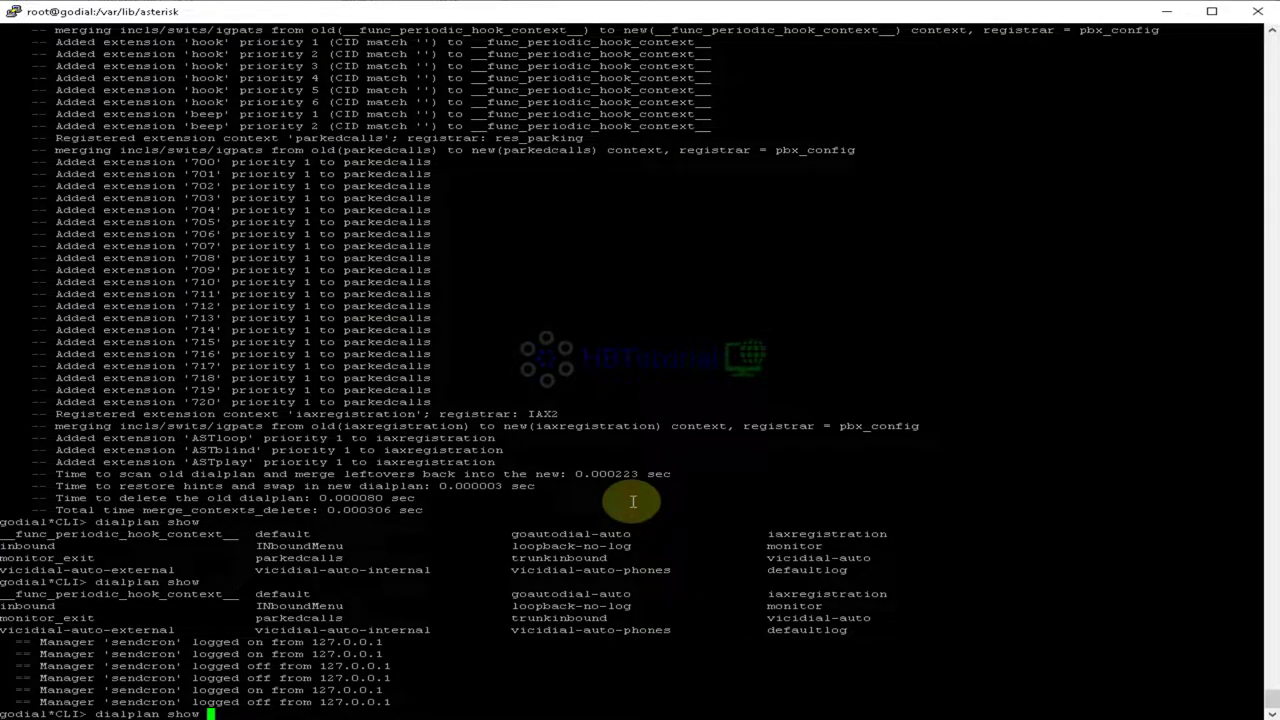
Step: Run dialplan show repeatedly to list the contexts, including INboundMenu
key(BackSpace)
key(BackSpace)
key(BackSpace)
key(BackSpace)
key(BackSpace)
key(BackSpace)
key(BackSpace)
key(BackSpace)
key(BackSpace)
key(BackSpace)
key(BackSpace)
key(BackSpace)
key(BackSpace)
text(dialplan l)
key(Return)
key(Up)
key(Return)
key(Up)
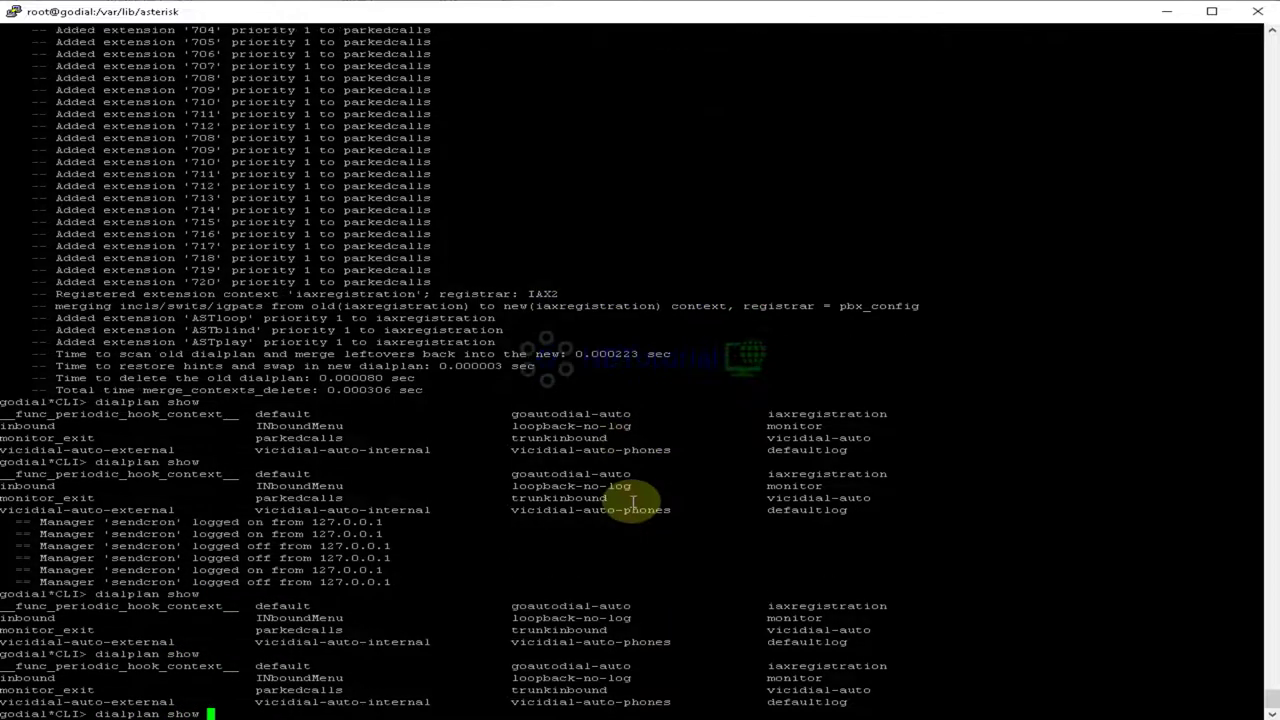
key(Return)
key(Up)
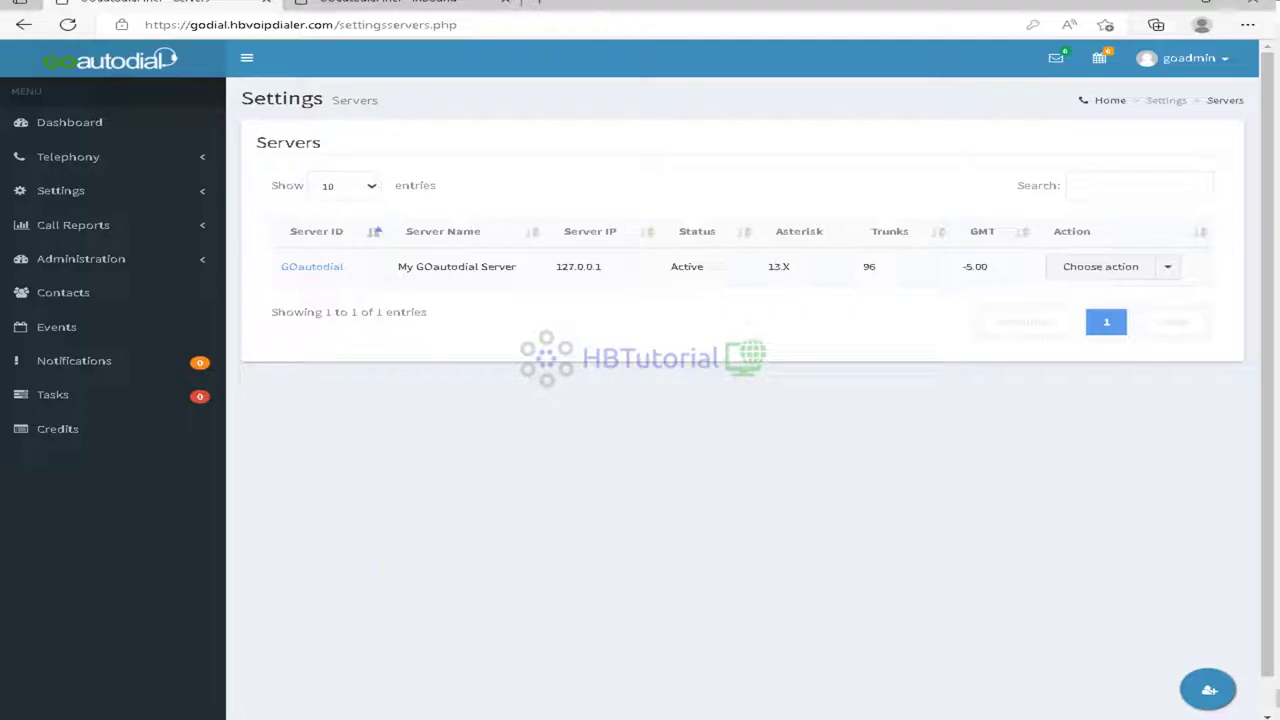
Step: Check the Dashboard's Cluster Status showing the GOautodial server at 127.0.0.1 as ACTIVE
click(391, 8)
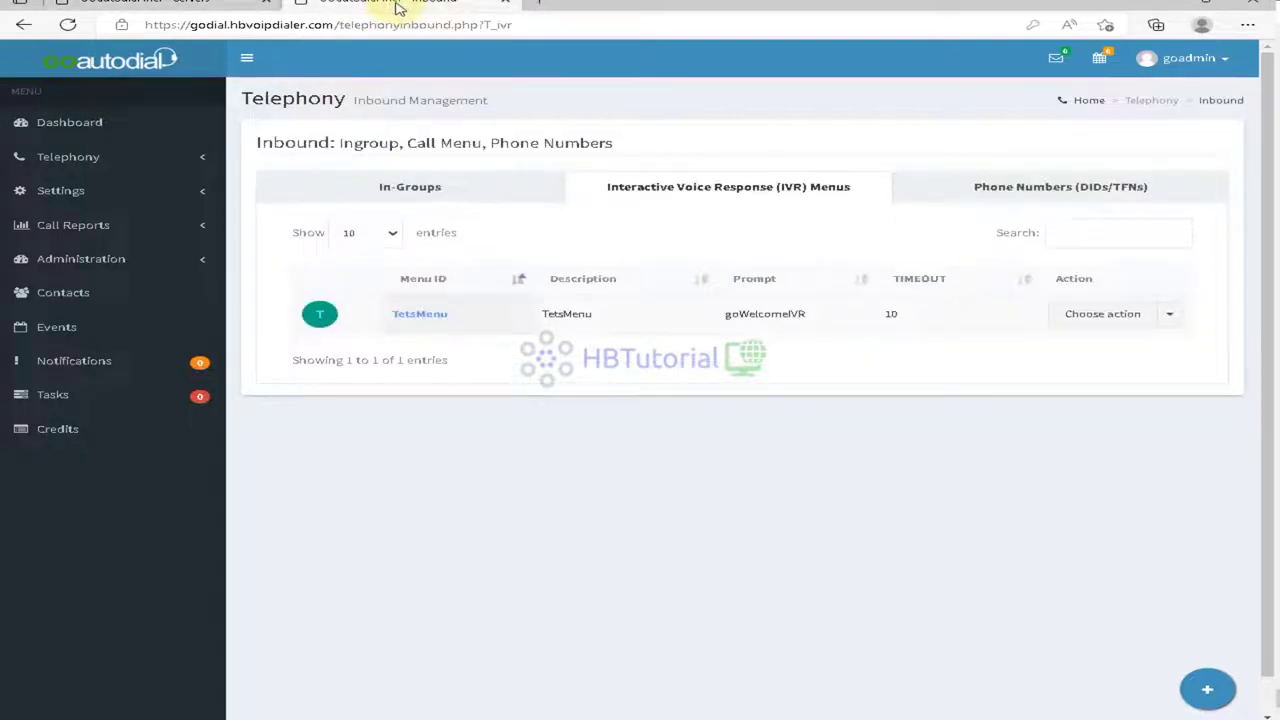
click(53, 130)
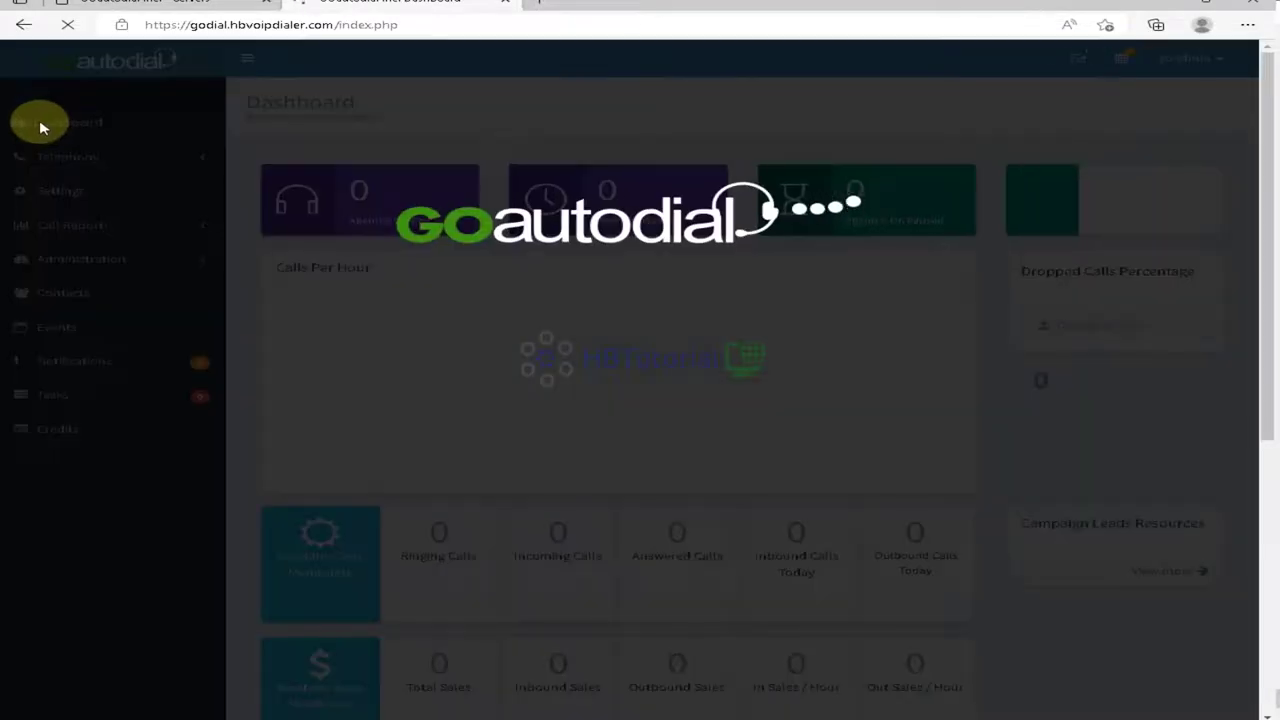
scroll(722, 477, down, 5)
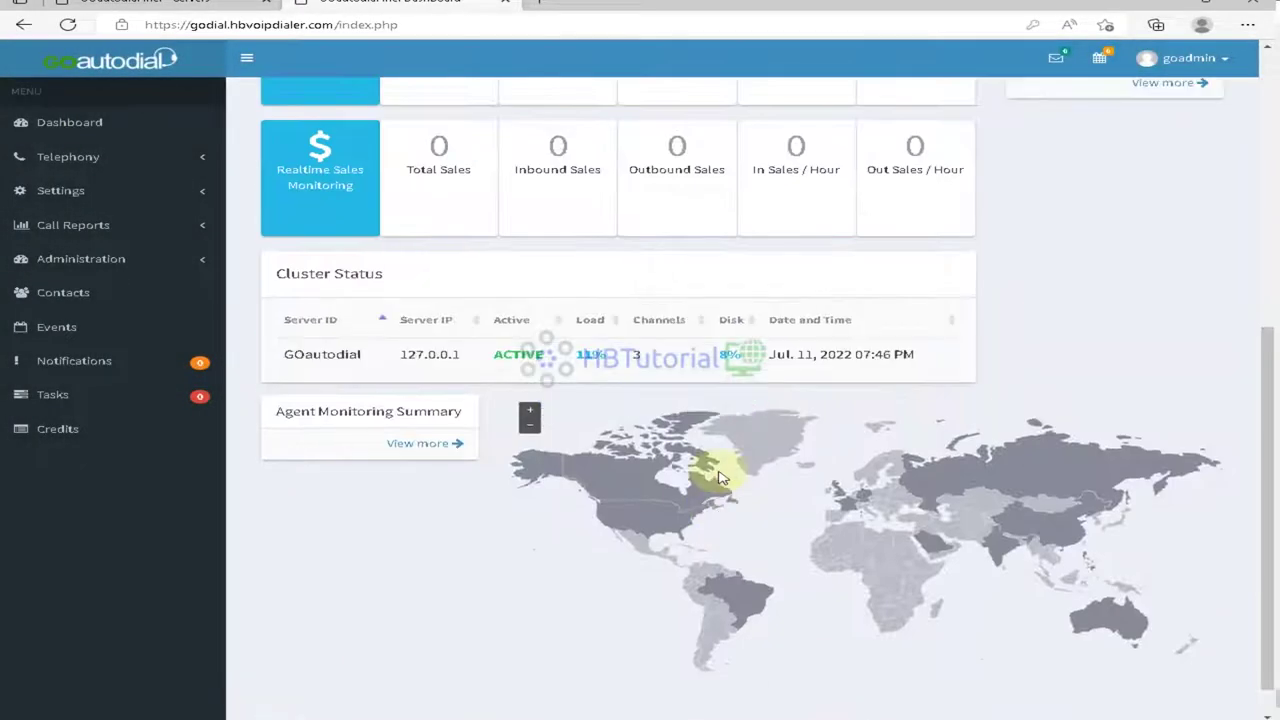
scroll(716, 468, up, 3)
scroll(714, 466, down, 5)
scroll(296, 545, down, 1)
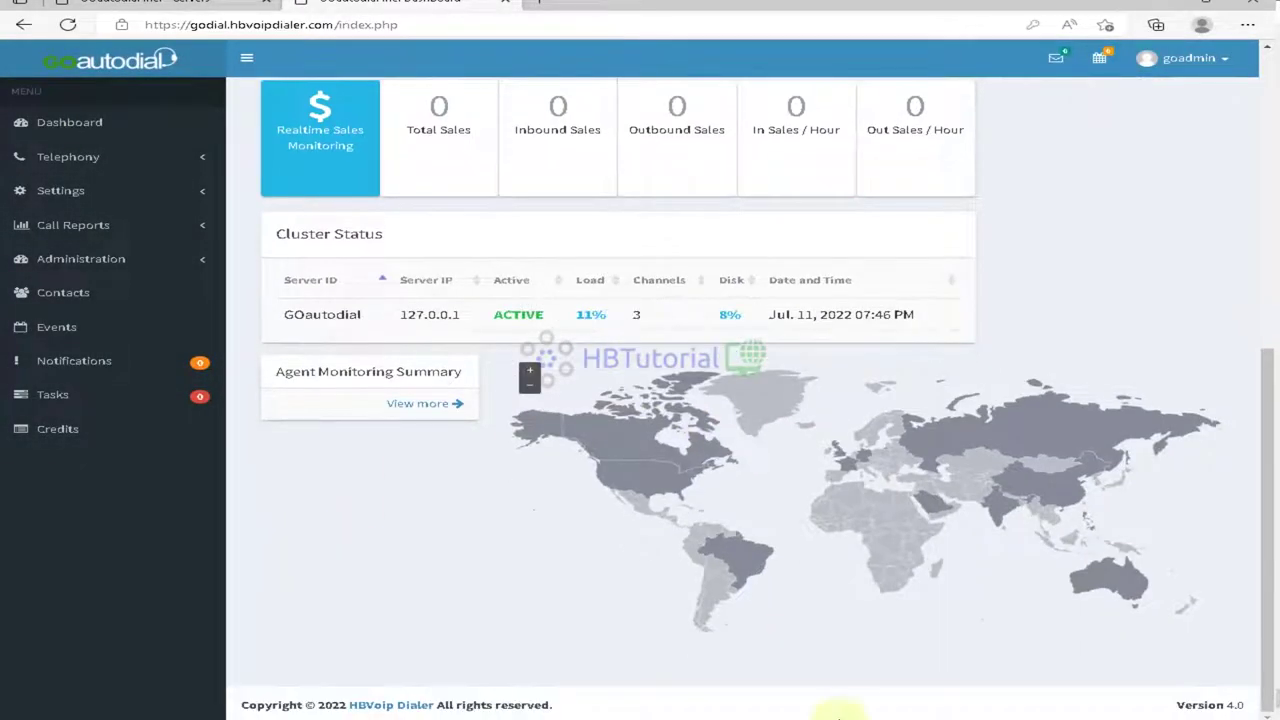
click(837, 710)
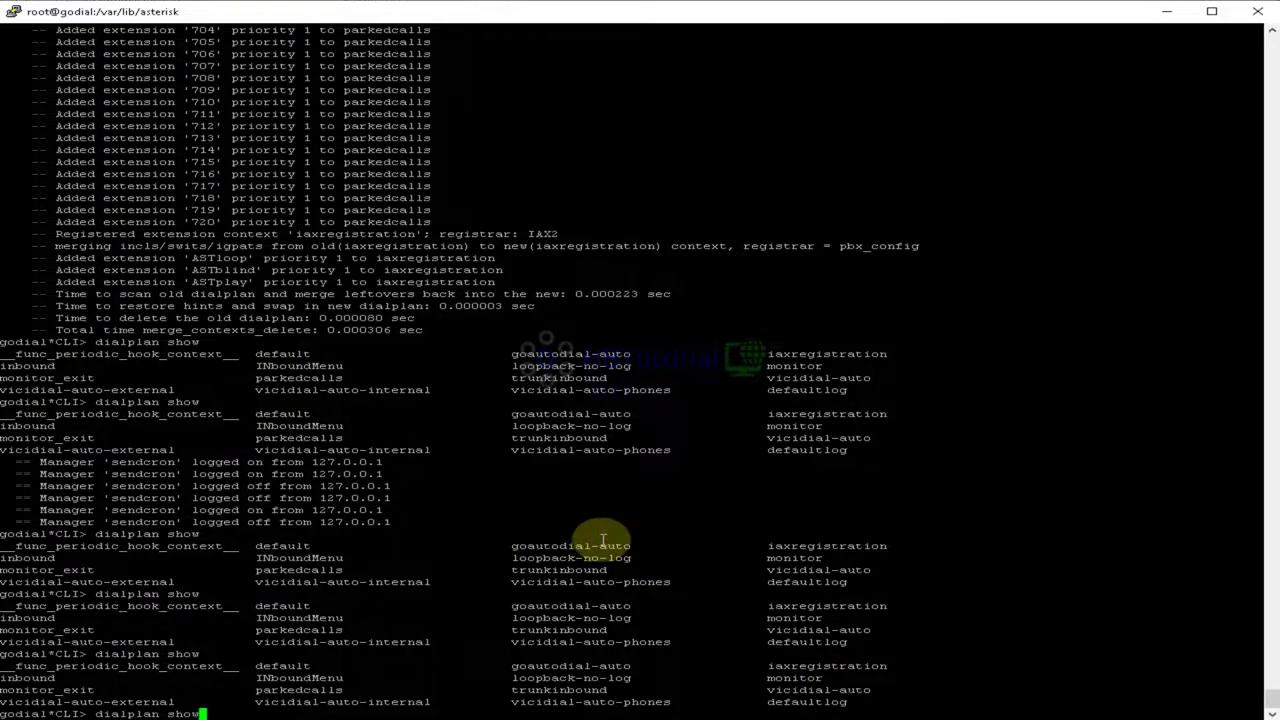
Step: List the dialplan once more, run dialplan reload, and review the test call log
key(Return)
text(dialplan reload)
key(Return)
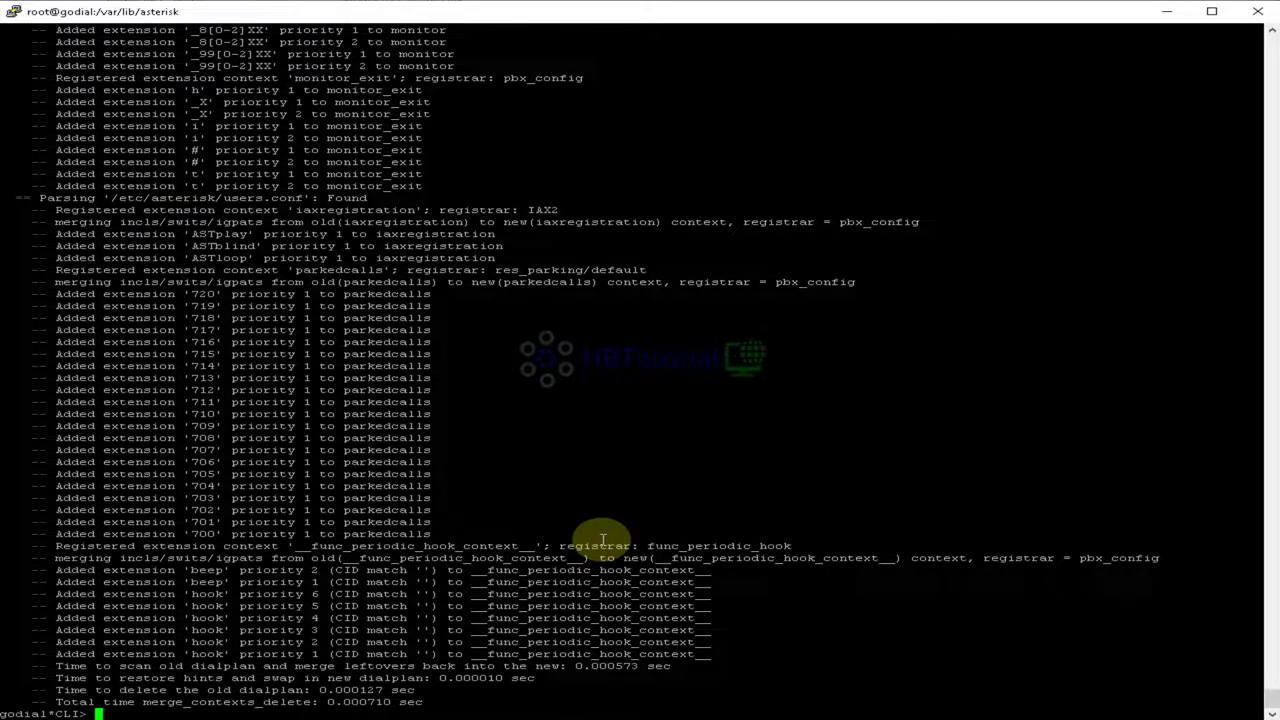
text(dialplan reload)
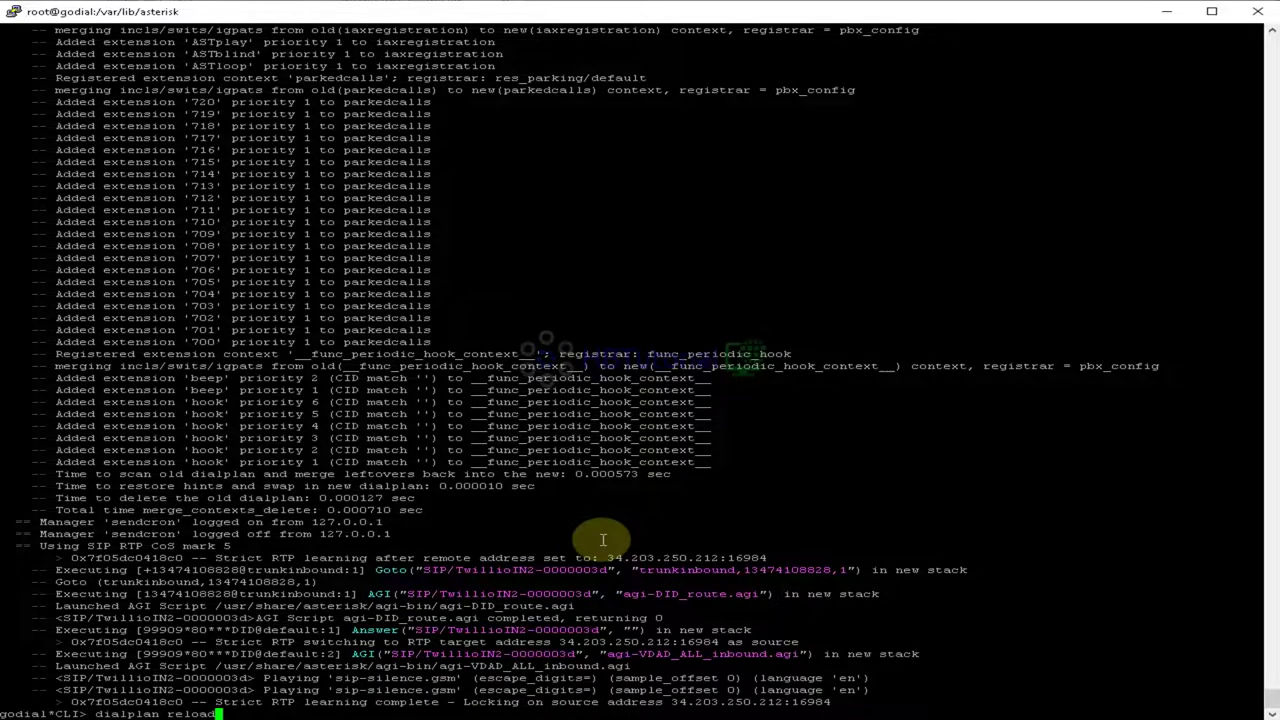
key(BackSpace)
key(BackSpace)
key(BackSpace)
key(BackSpace)
key(BackSpace)
key(BackSpace)
key(BackSpace)
key(BackSpace)
key(BackSpace)
key(BackSpace)
key(BackSpace)
key(BackSpace)
key(BackSpace)
key(BackSpace)
key(BackSpace)
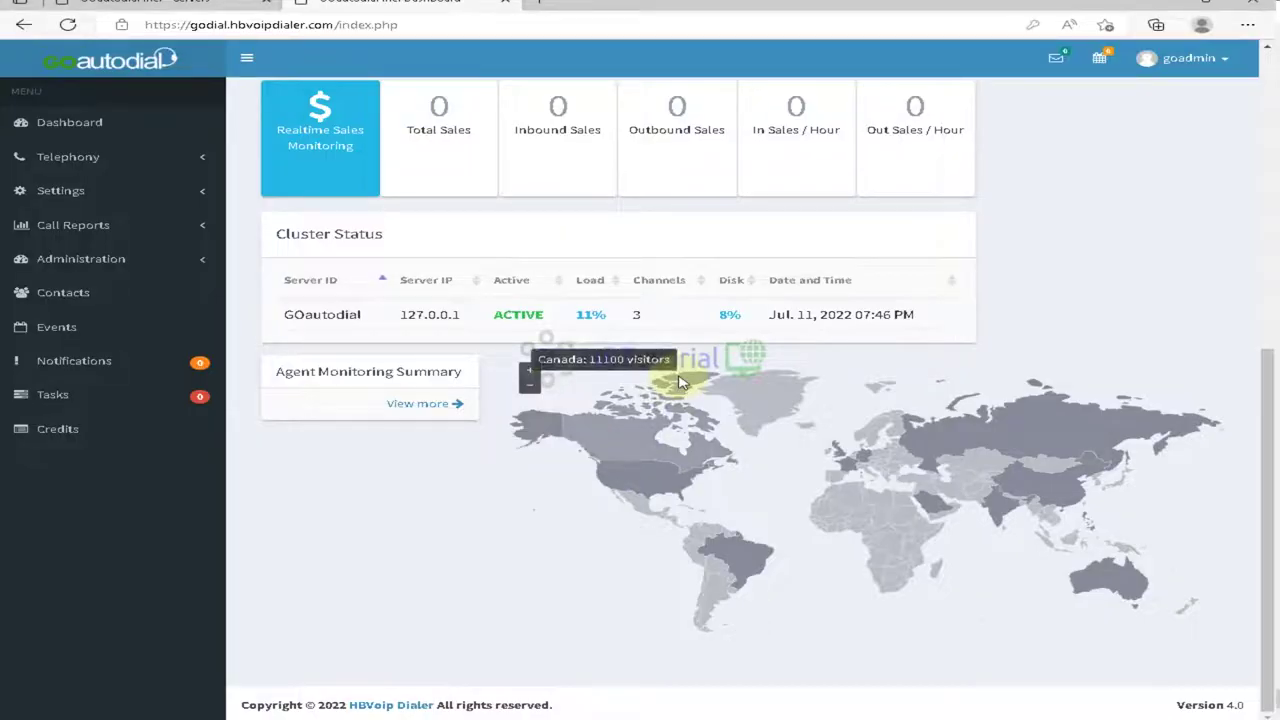
scroll(586, 357, up, 6)
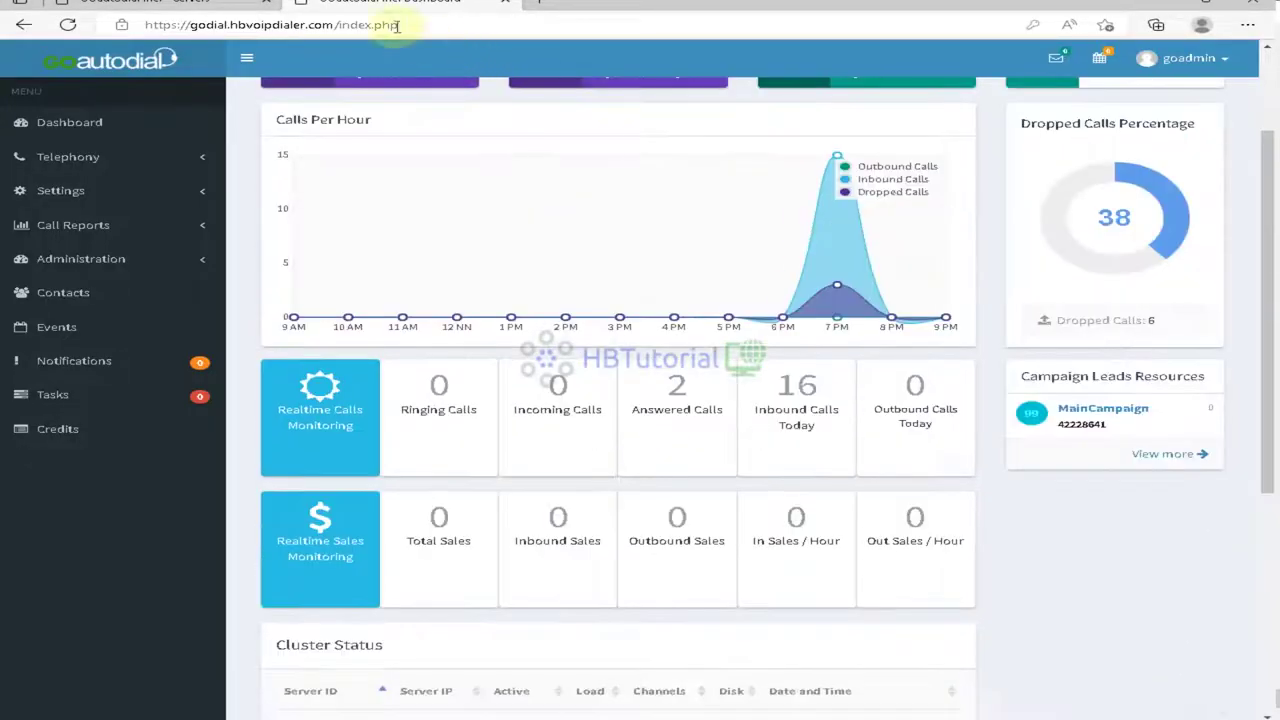
click(199, 10)
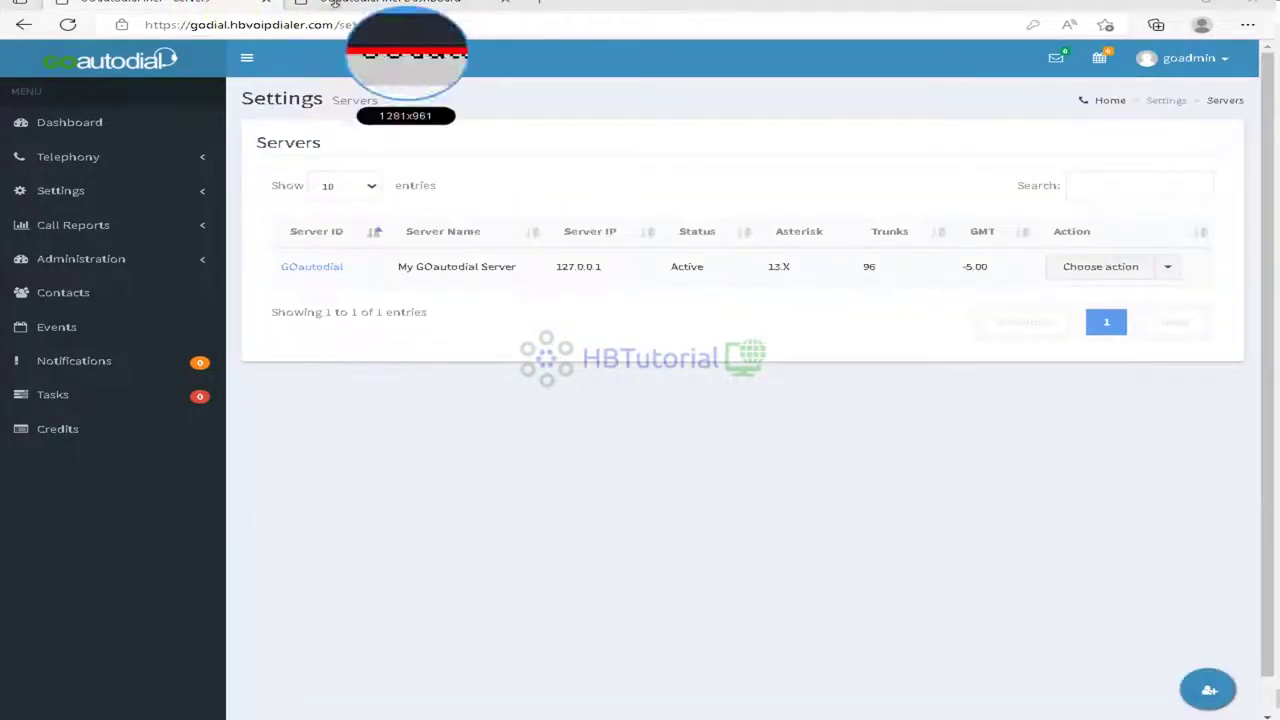
click(337, 7)
click(82, 160)
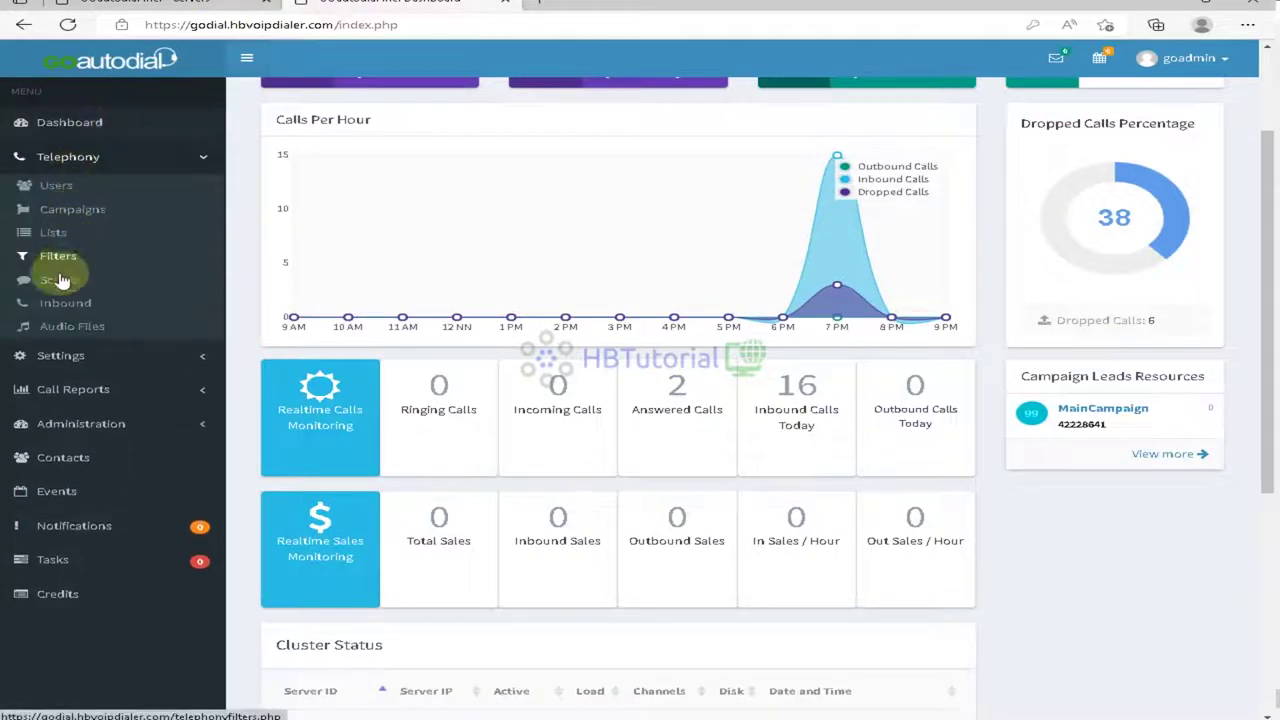
click(57, 302)
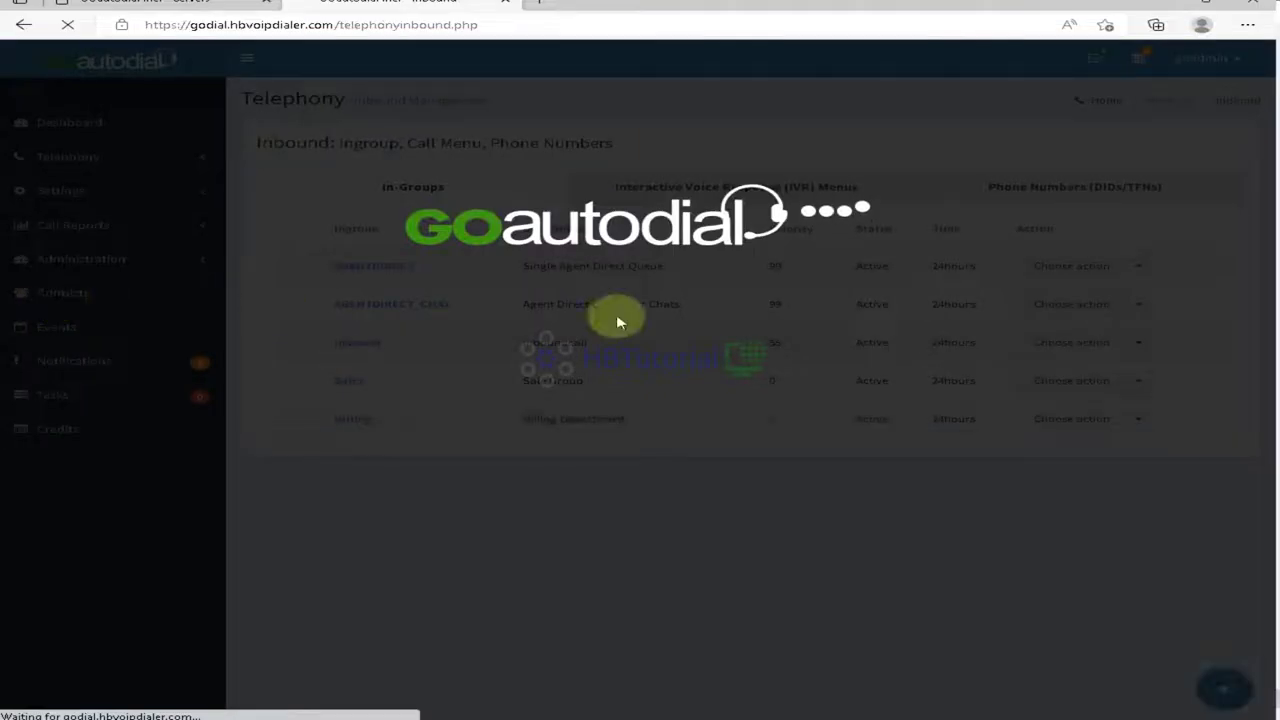
click(1043, 189)
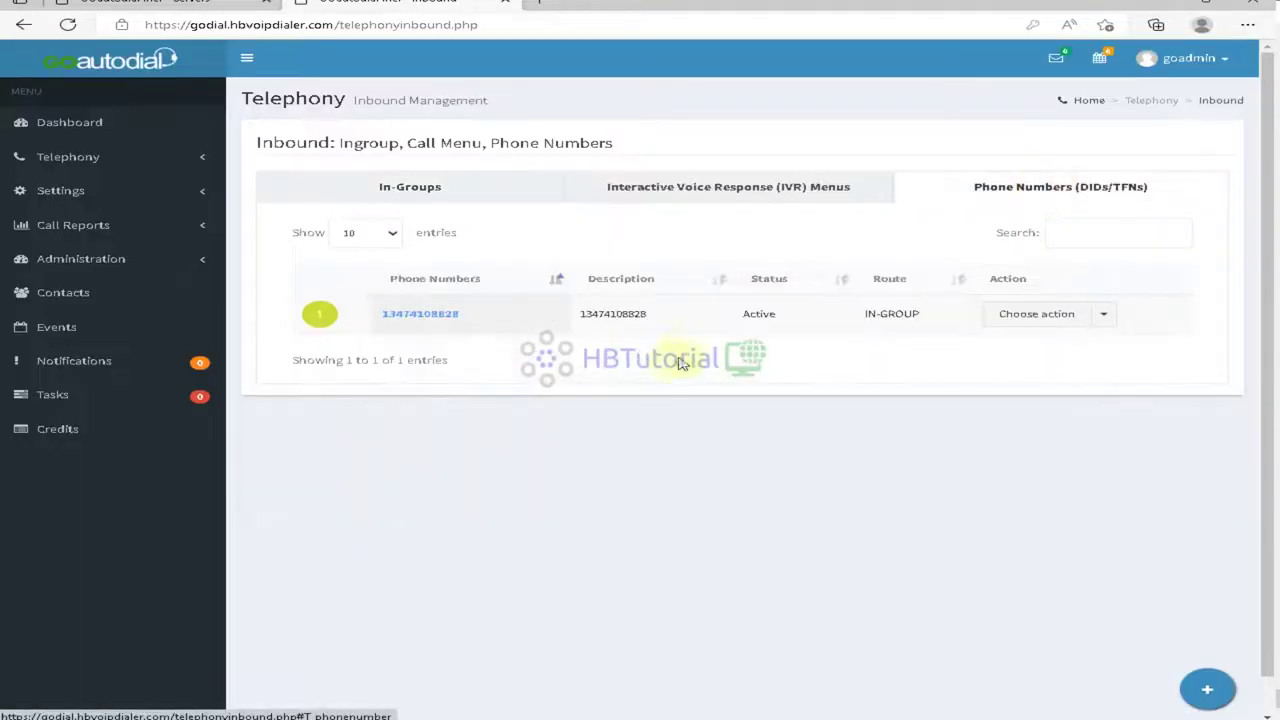
click(1000, 318)
click(1010, 345)
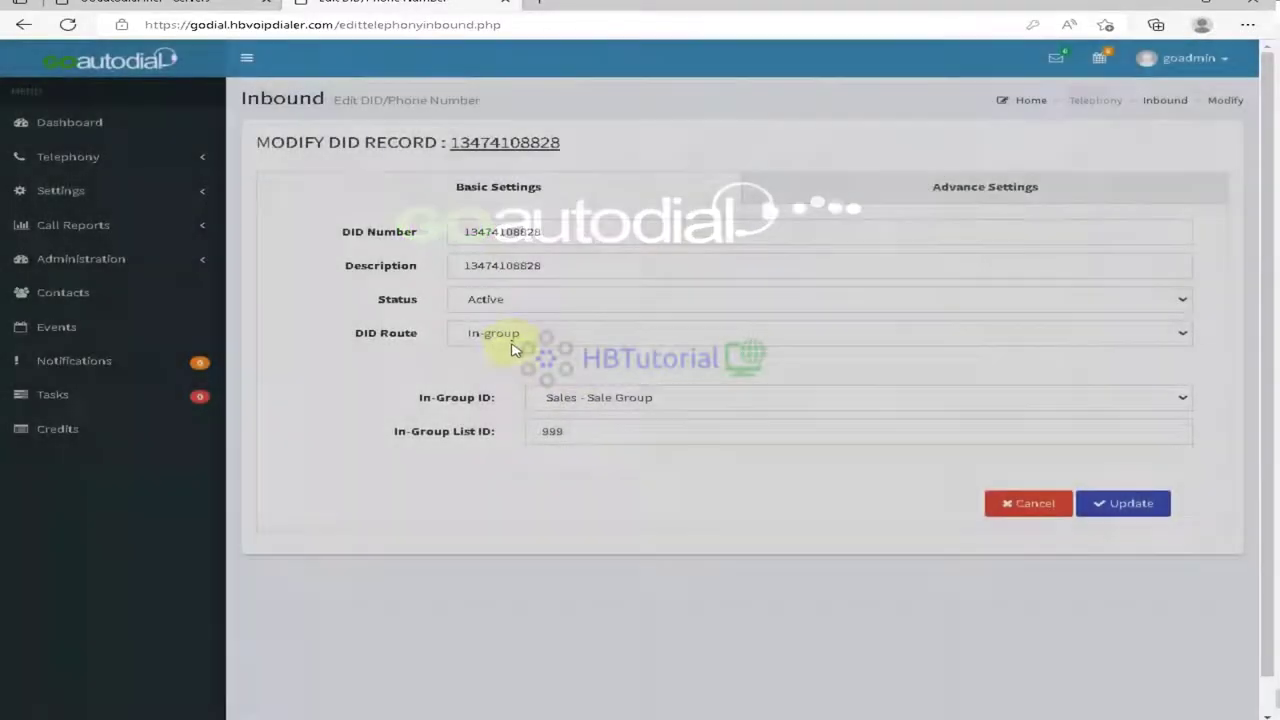
Step: Route the number to Call Menu / IVR TetsMenu and save the change
click(511, 340)
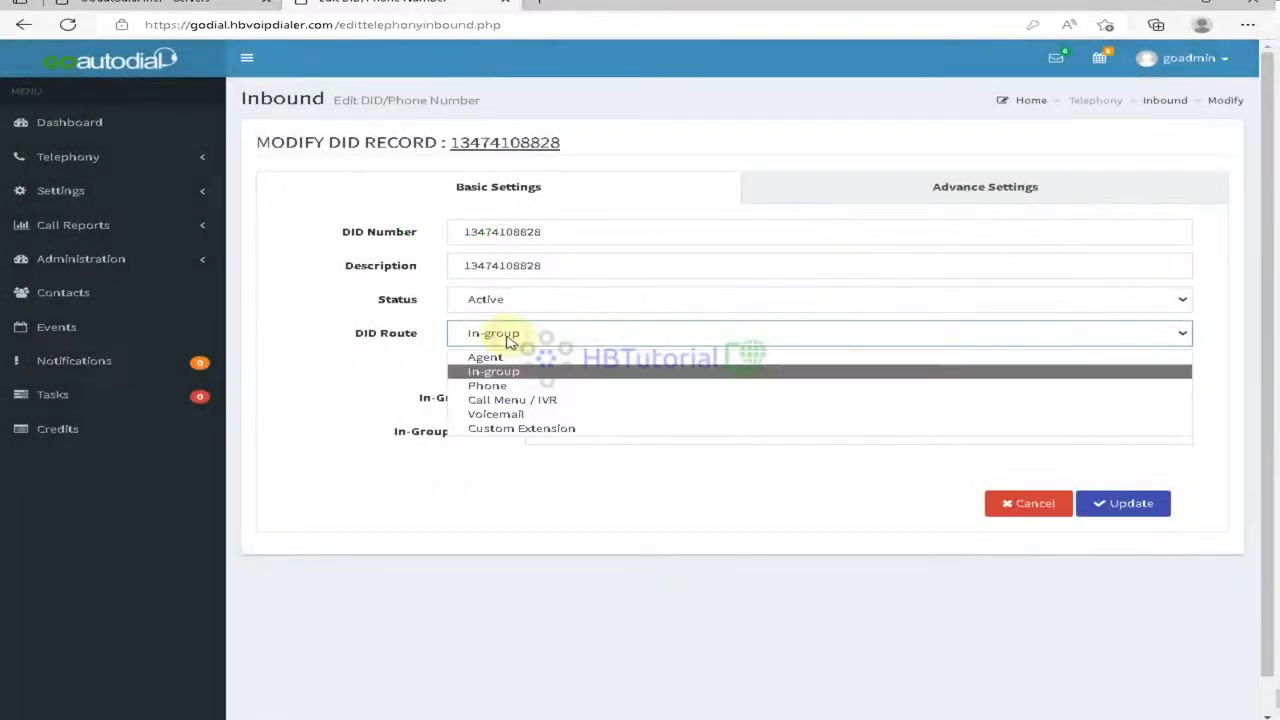
click(527, 401)
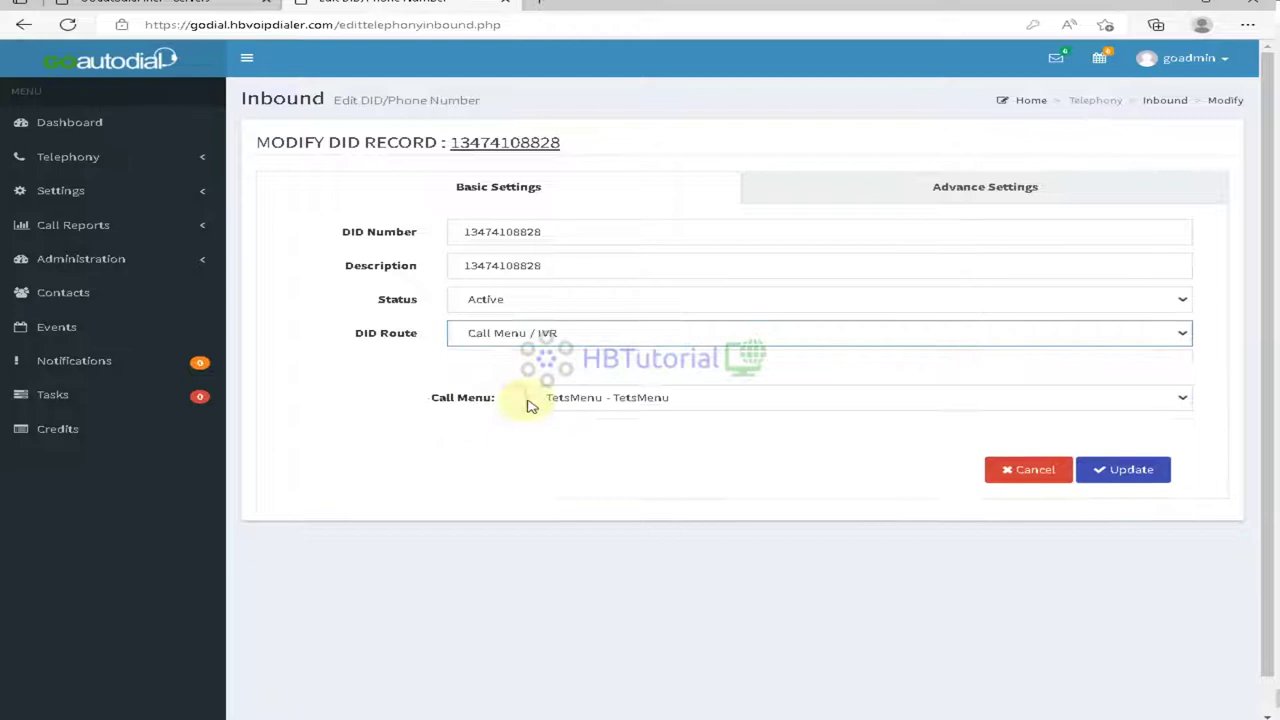
click(629, 400)
click(629, 421)
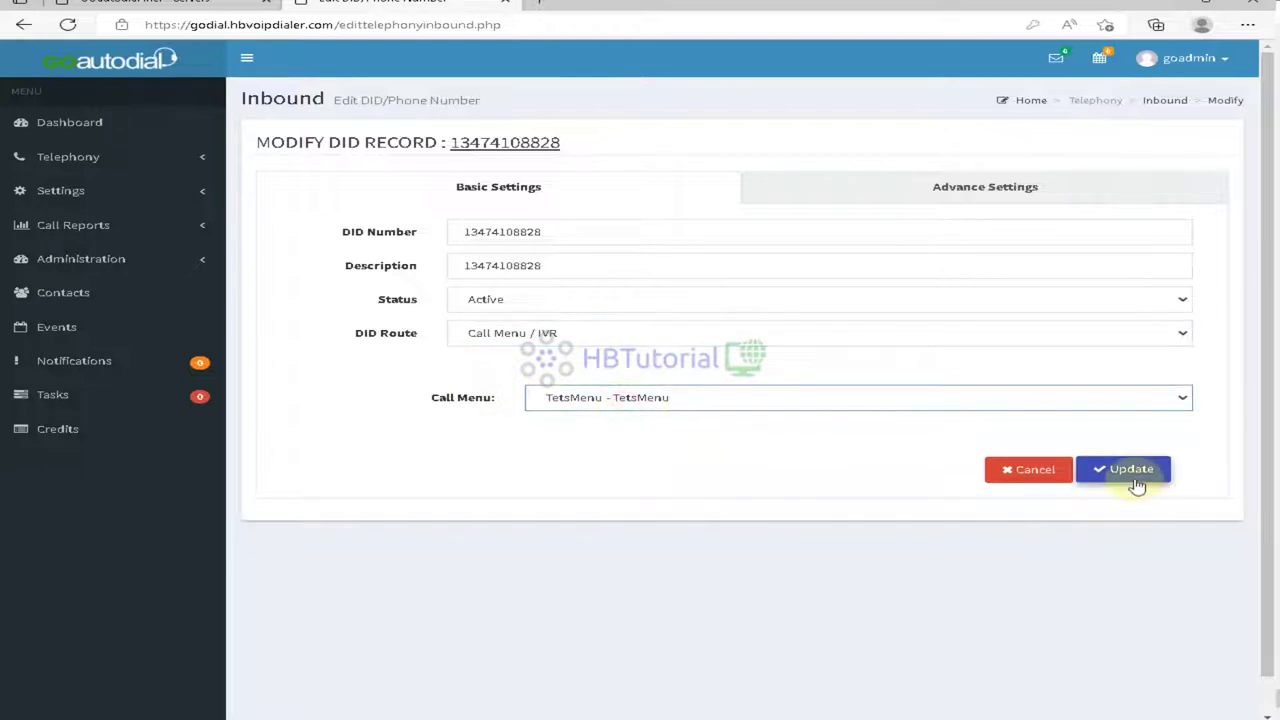
click(1027, 188)
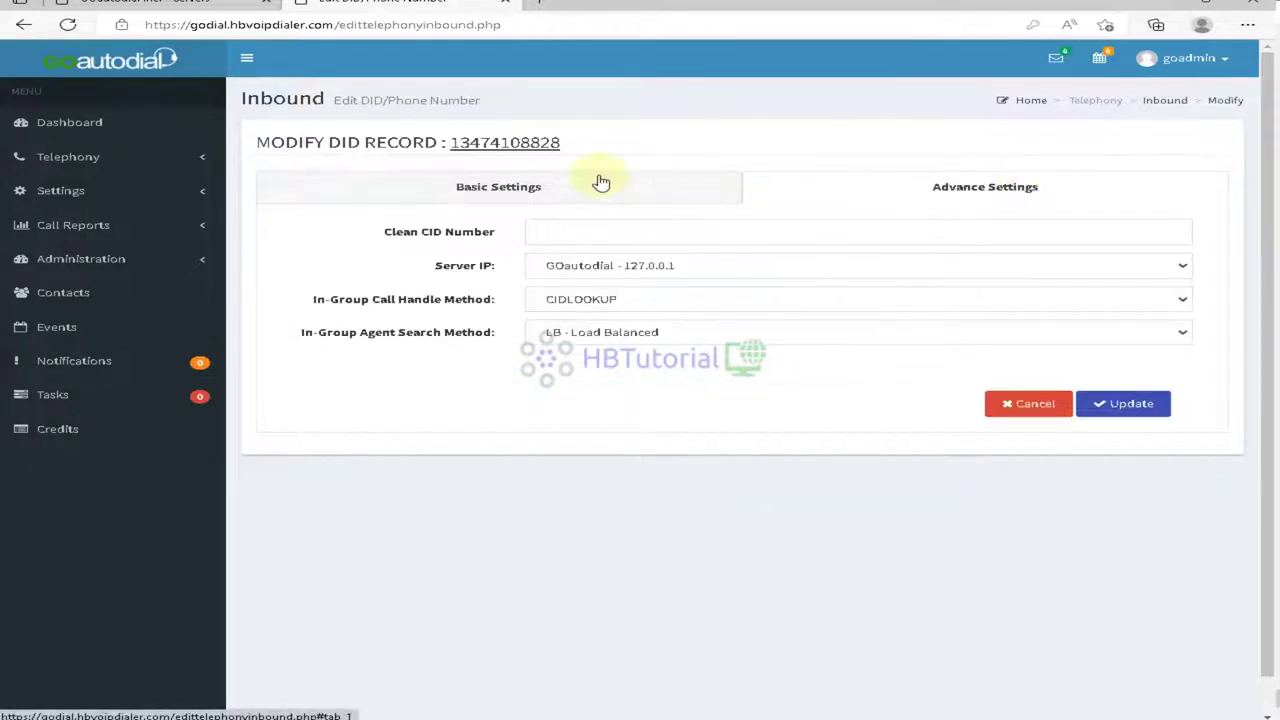
click(1128, 404)
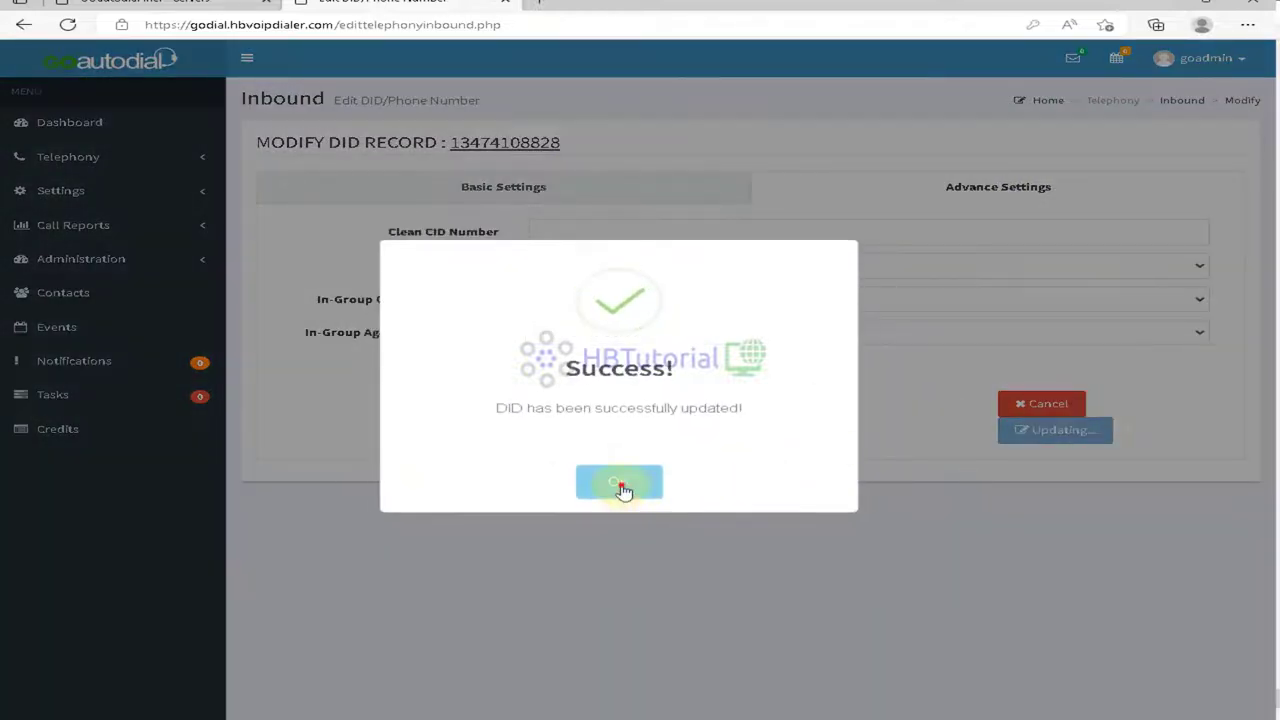
click(620, 485)
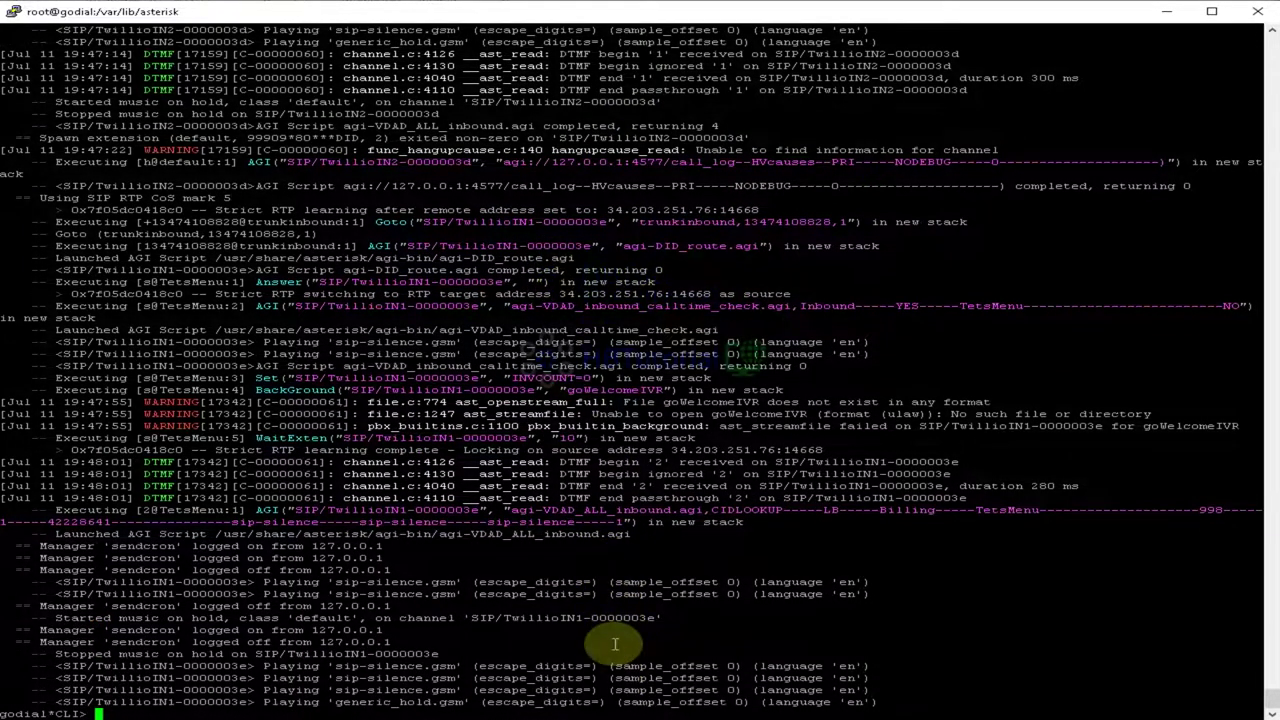
Step: Highlight the test call's DTMF log lines for the pressed keys in the Asterisk CLI
drag(598, 465, 869, 525)
click(869, 527)
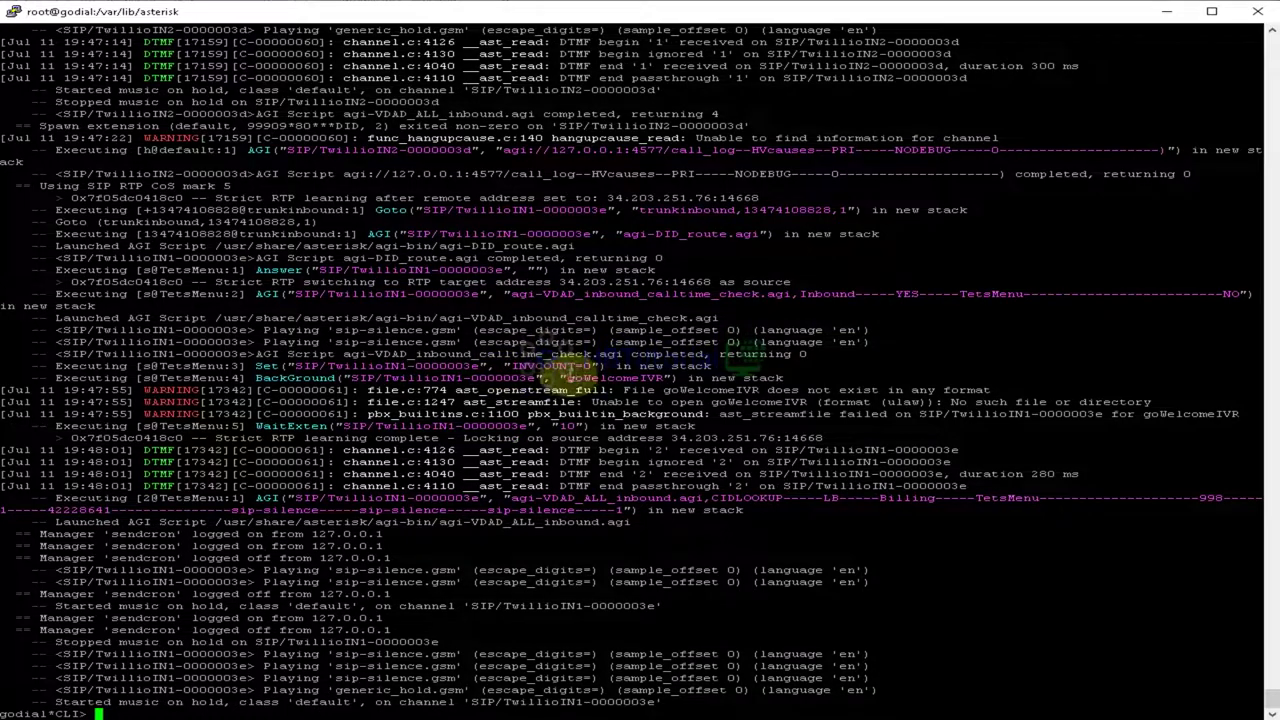
drag(566, 378, 660, 378)
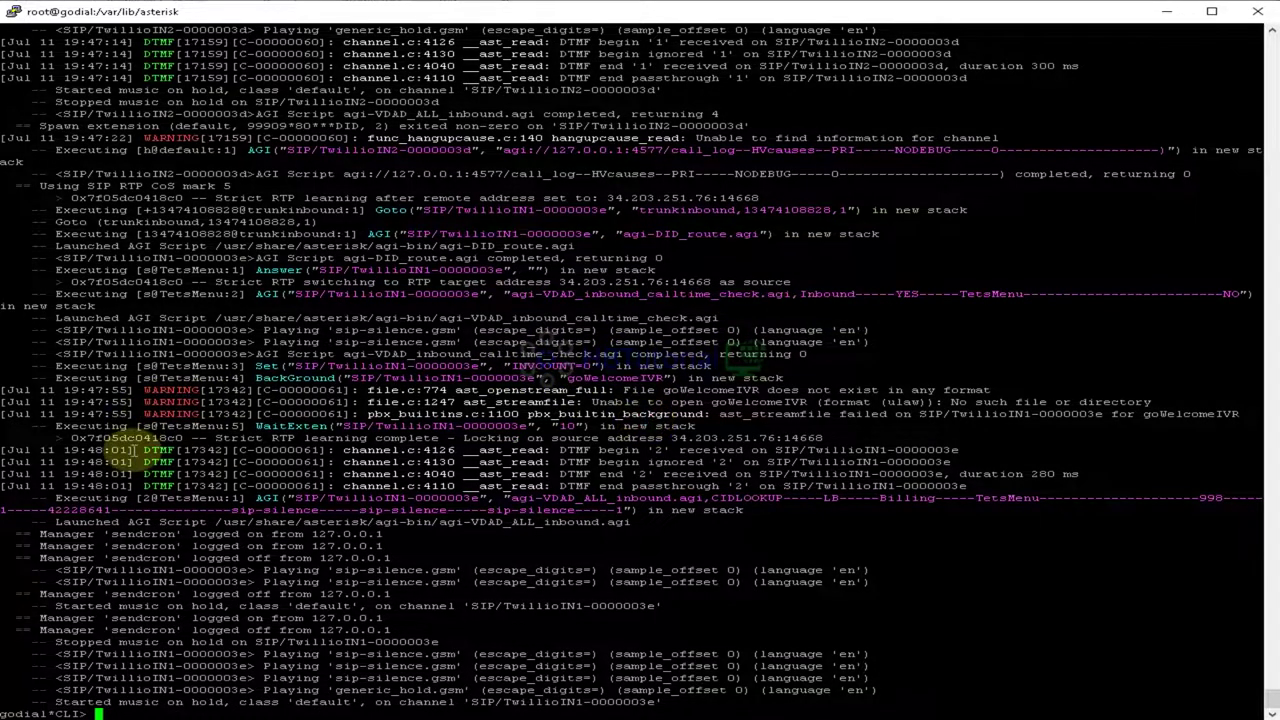
drag(115, 451, 986, 506)
click(992, 527)
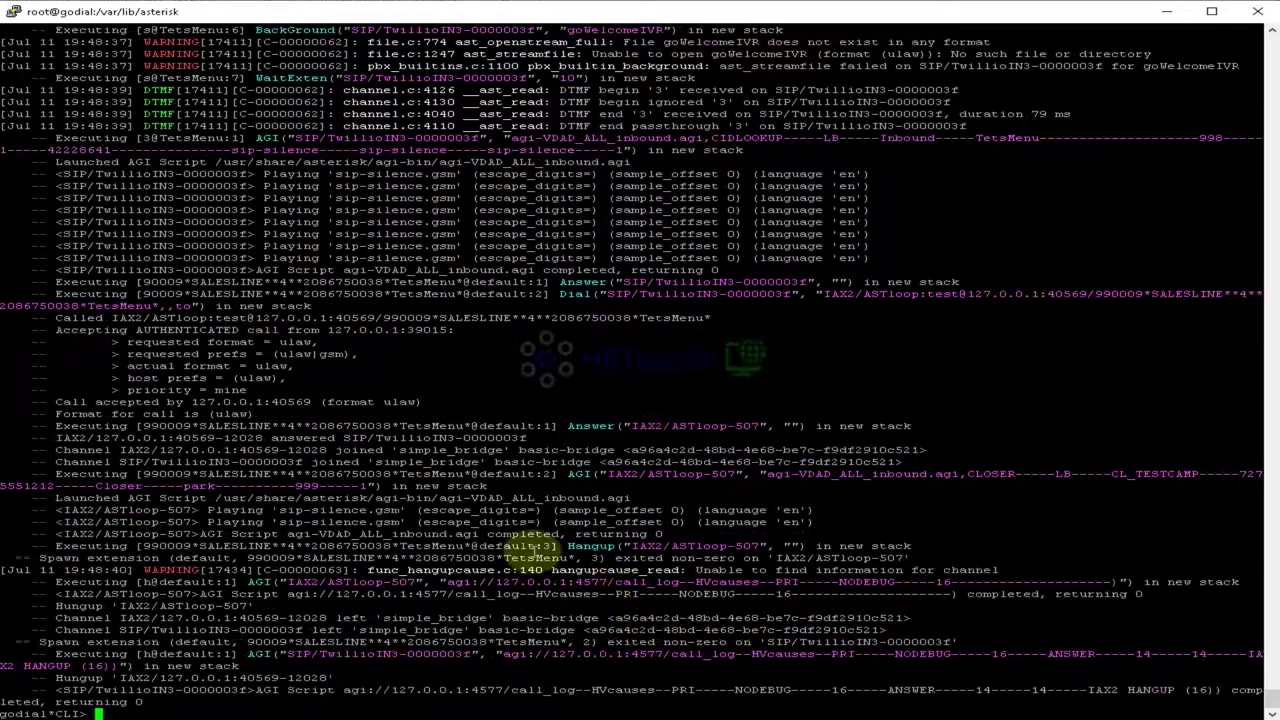
Step: Highlight the latest TetsMenu call's log lines, then return to the GOautodial admin page
drag(130, 308, 533, 524)
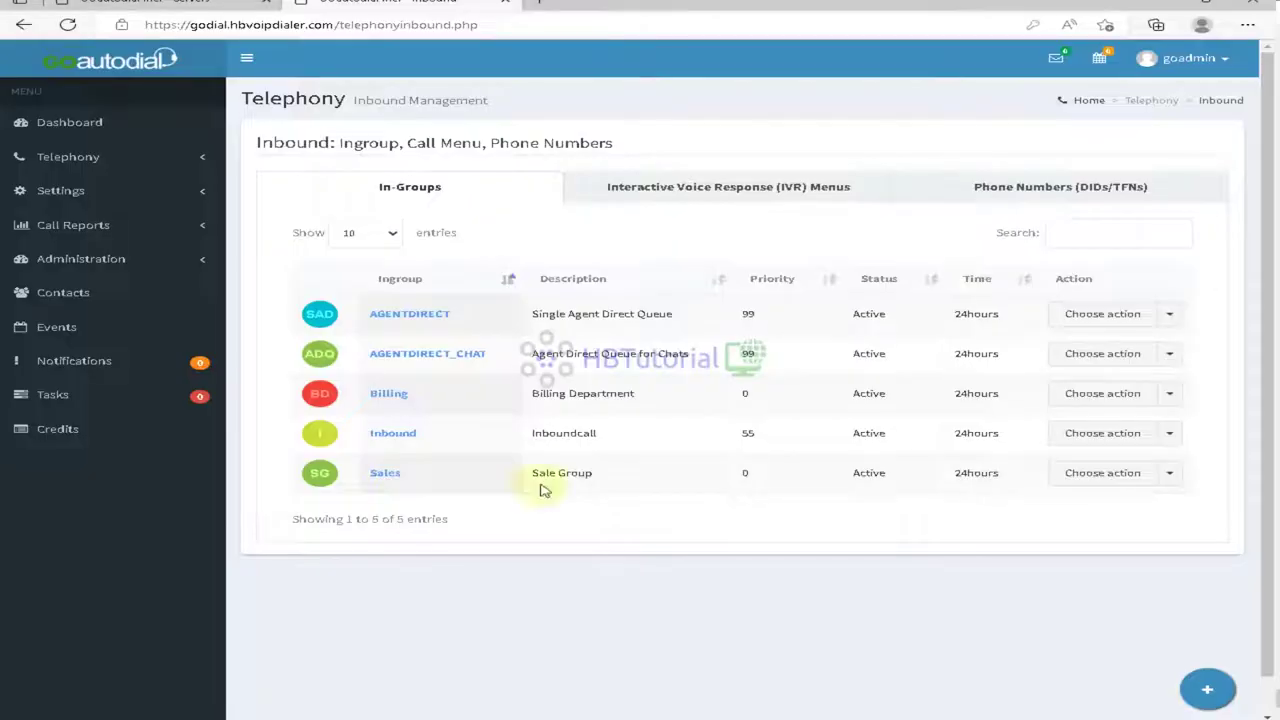
click(266, 645)
Step: Open the TetsMenu IVR menu for editing and review its keypress options
click(786, 187)
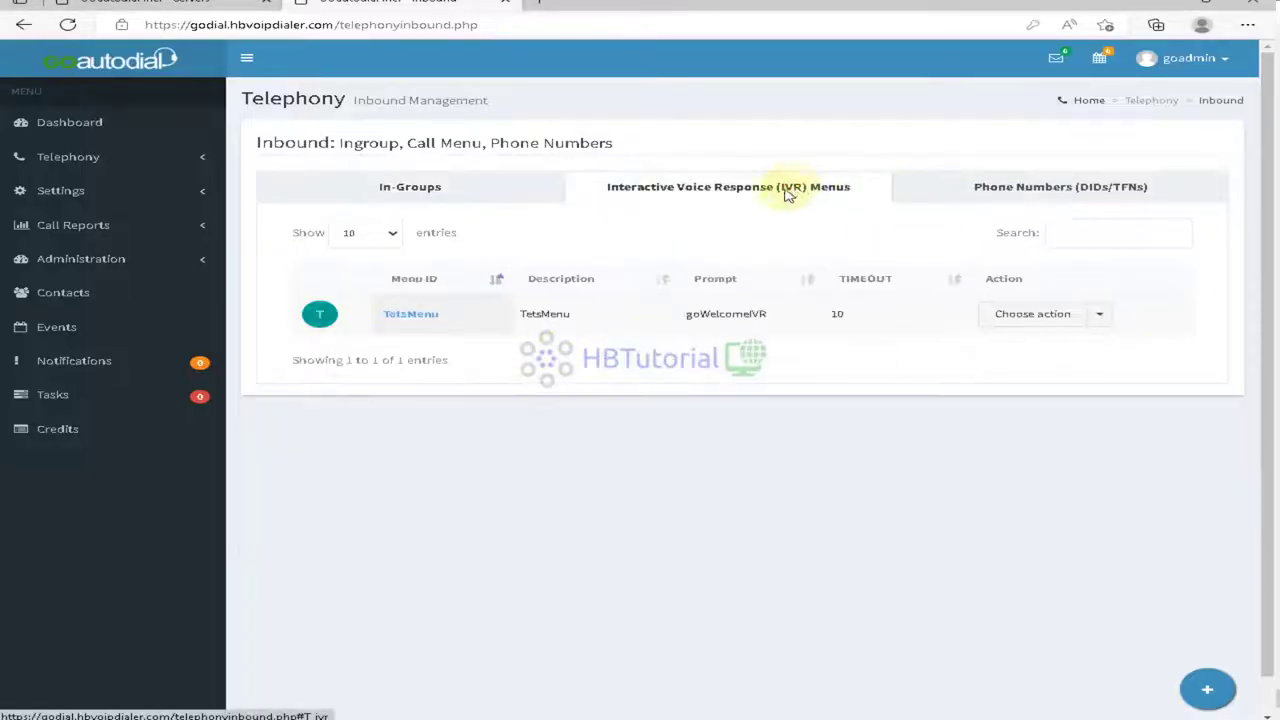
click(1085, 322)
click(1048, 343)
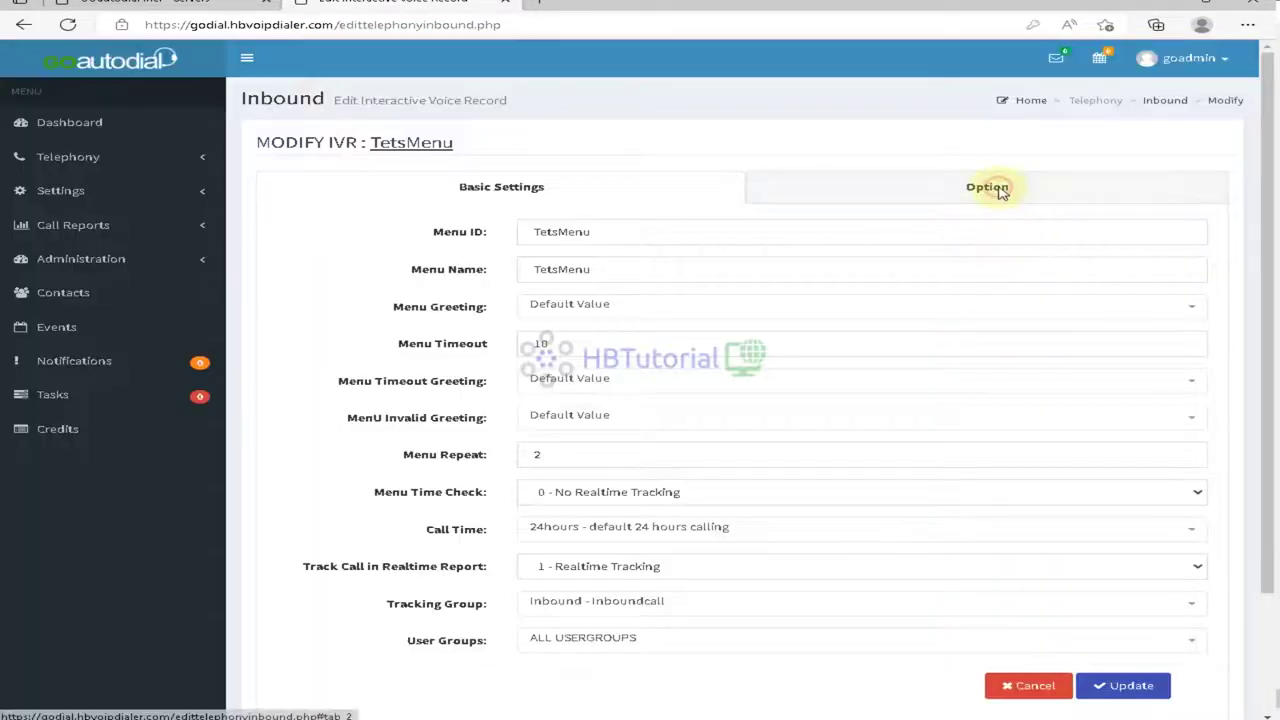
click(1001, 186)
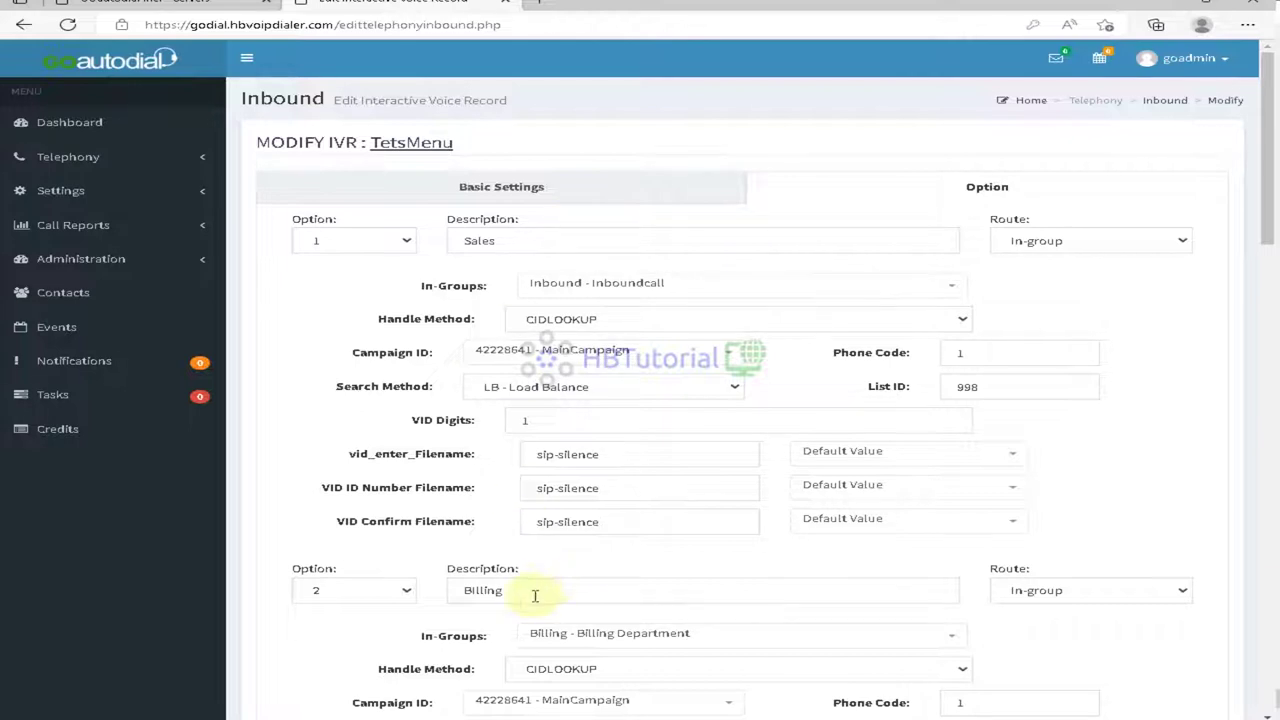
scroll(535, 596, down, 2)
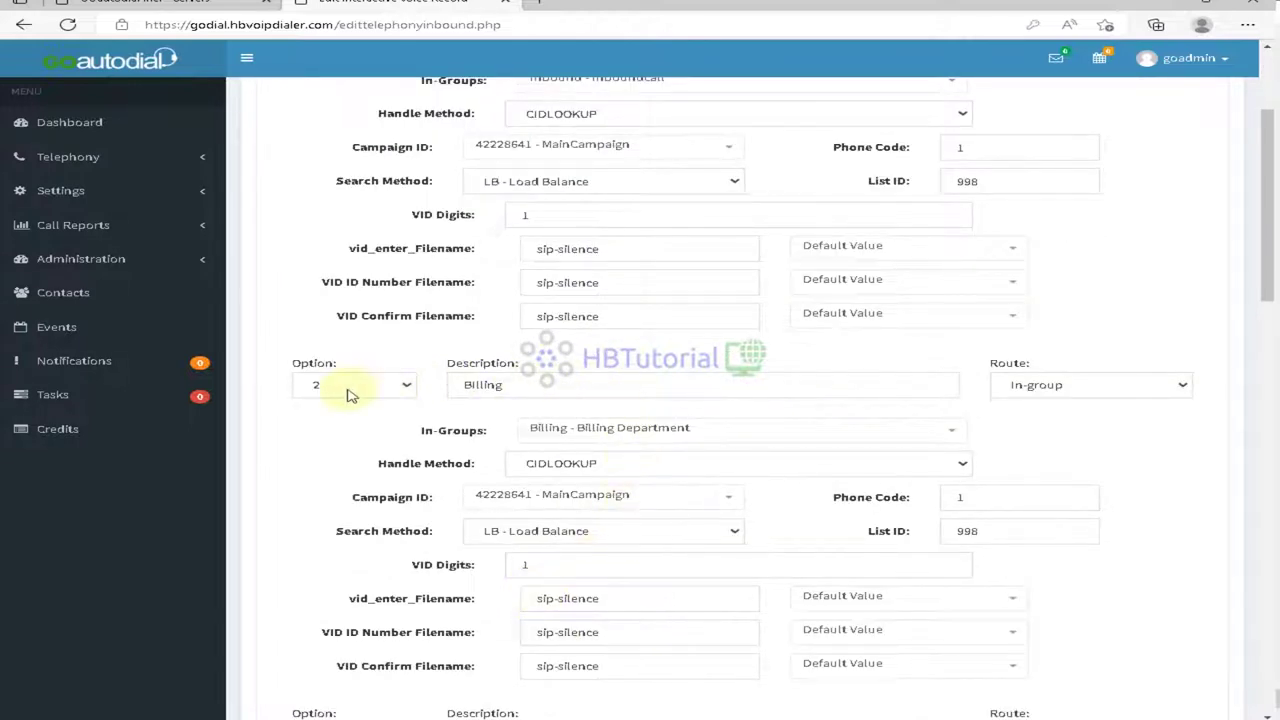
scroll(916, 462, up, 1)
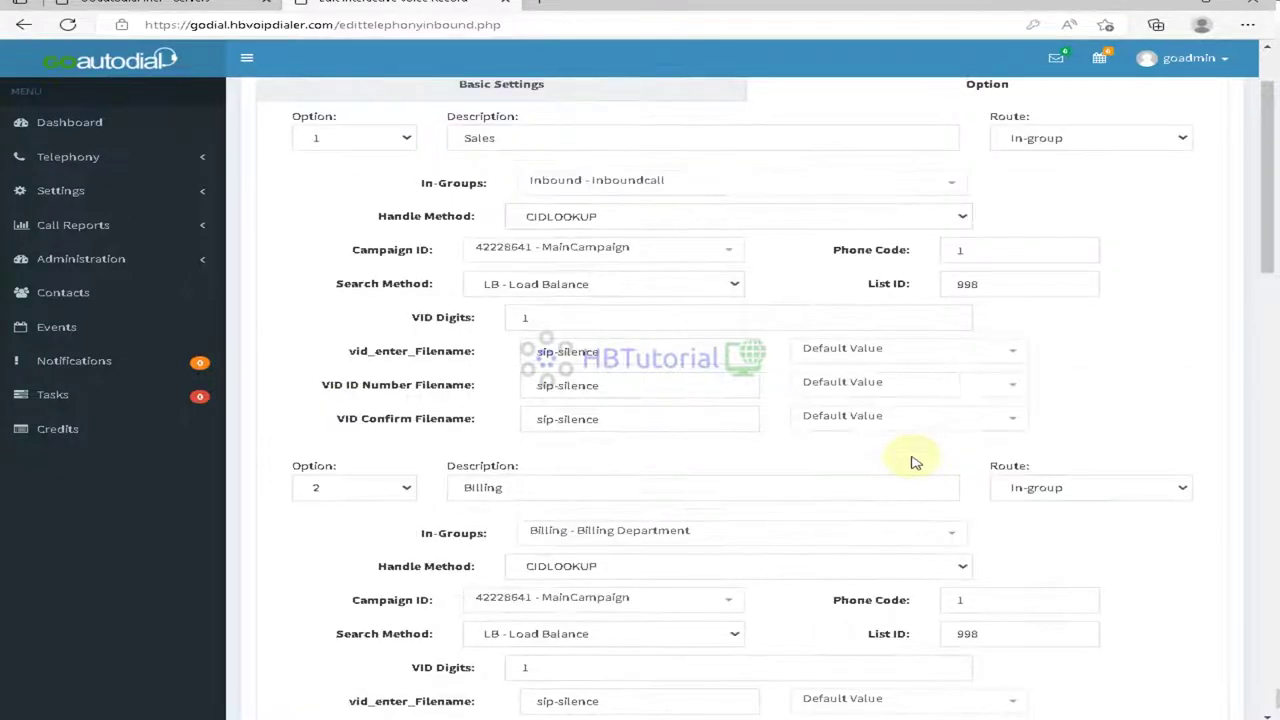
scroll(905, 462, up, 1)
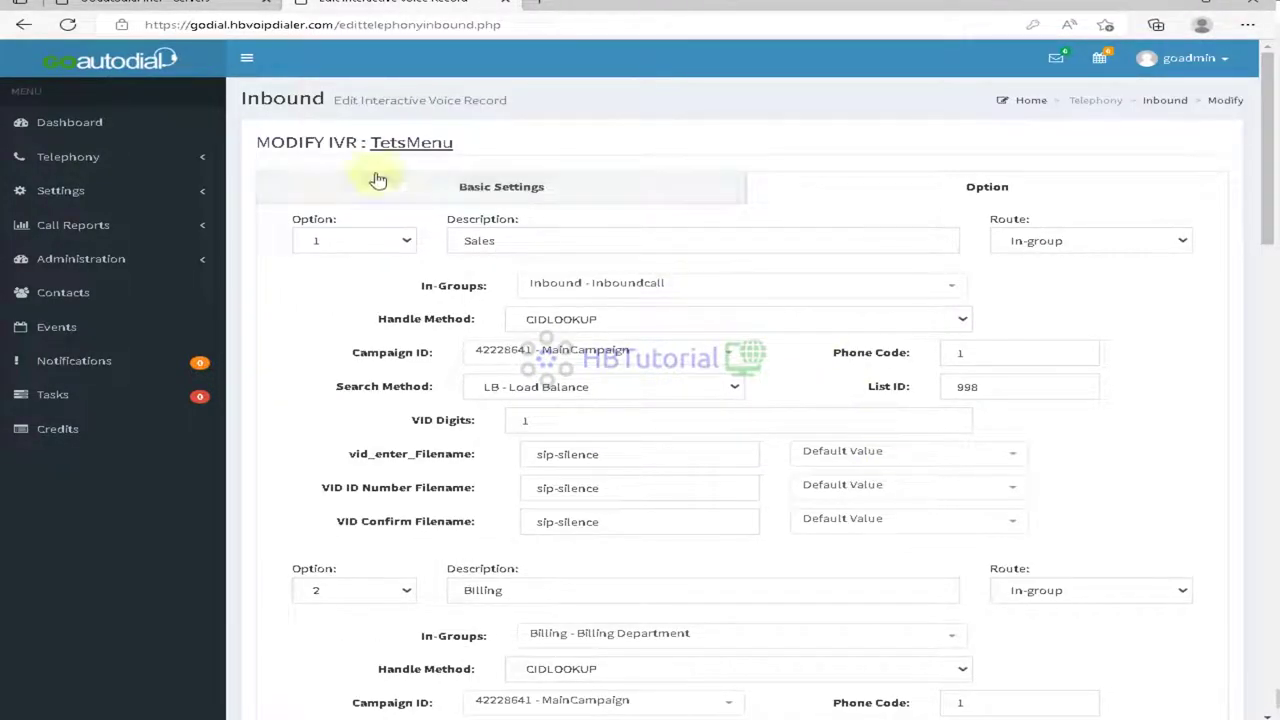
scroll(658, 526, down, 8)
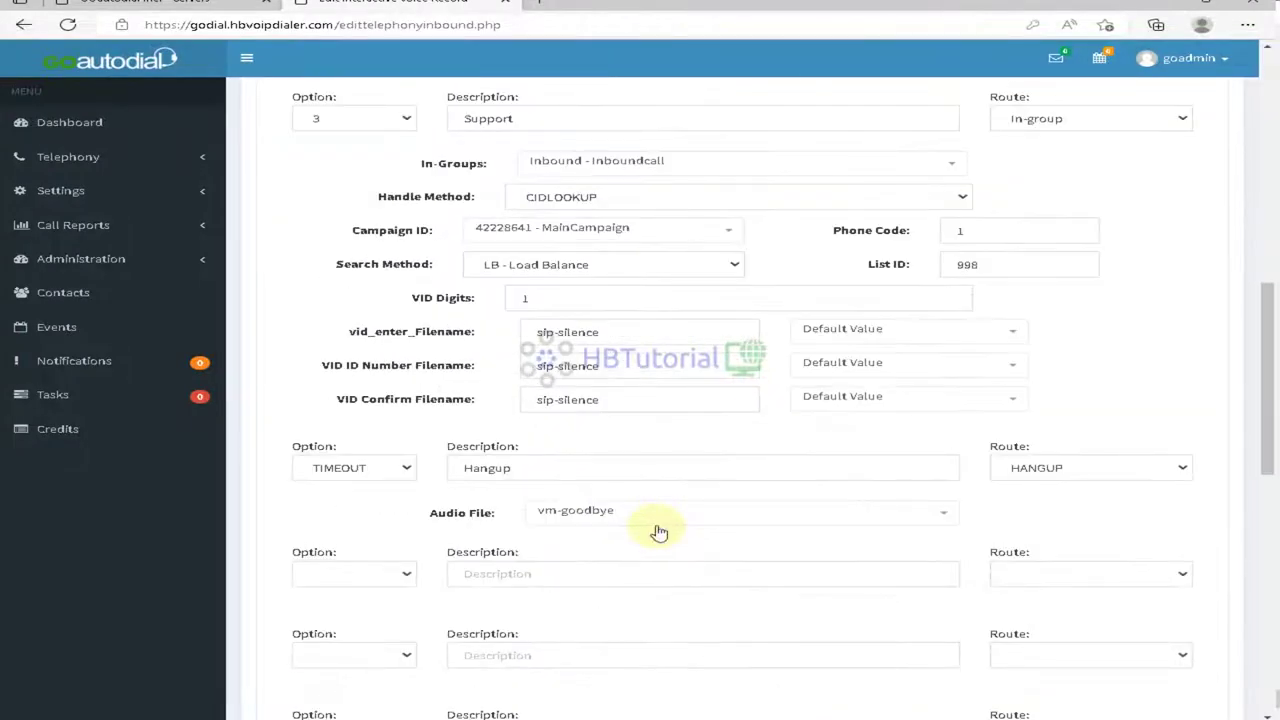
scroll(620, 286, up, 8)
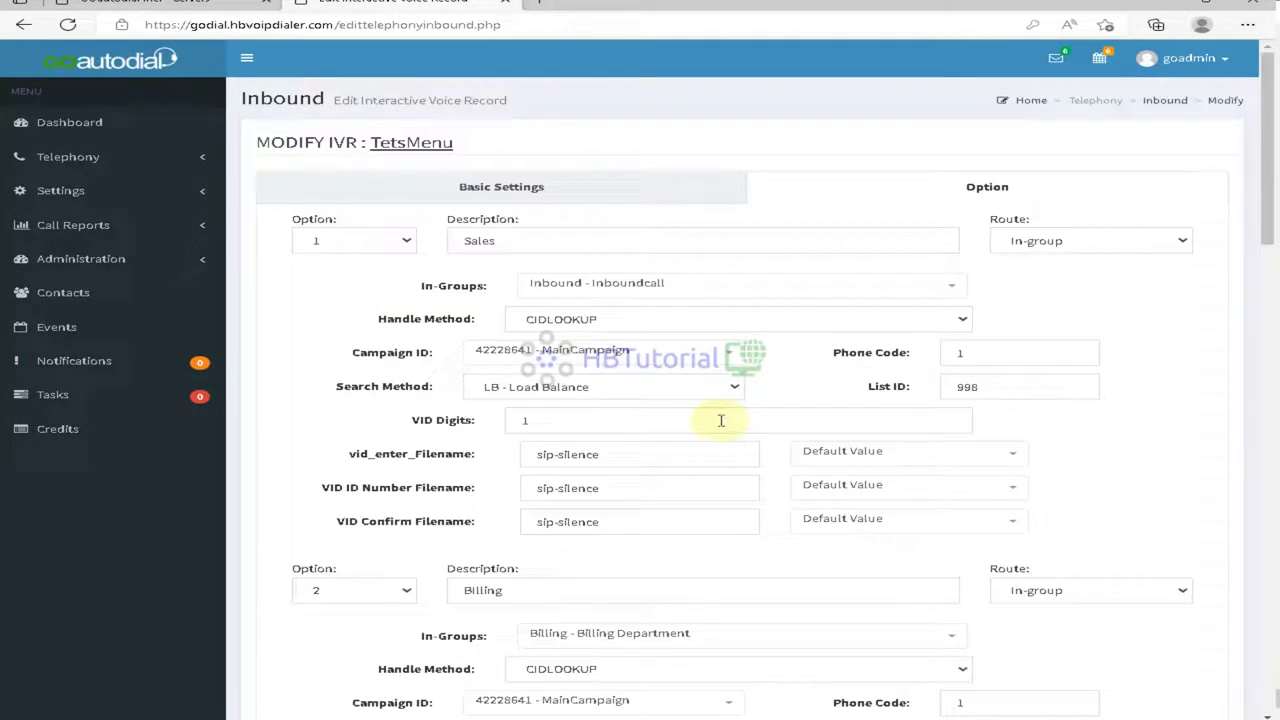
Step: Route option 1 (Sales) to the Sales - Sale Group in-group and save the IVR
click(694, 290)
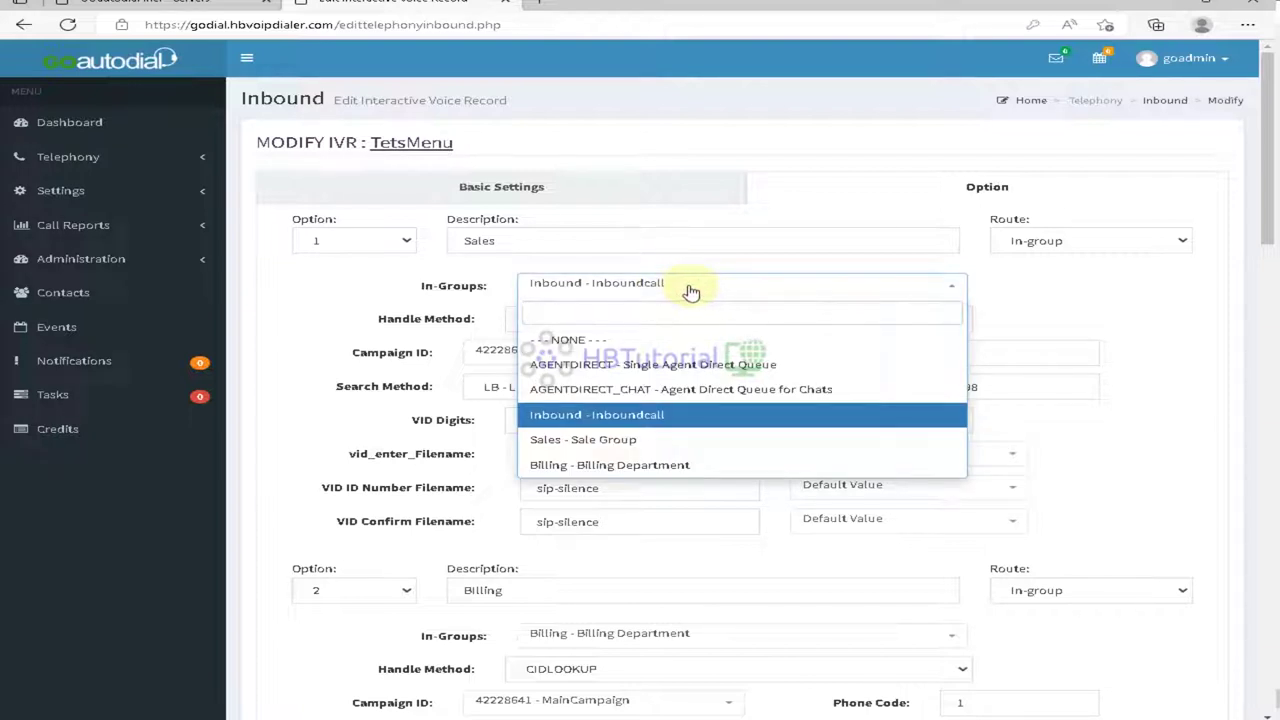
click(630, 439)
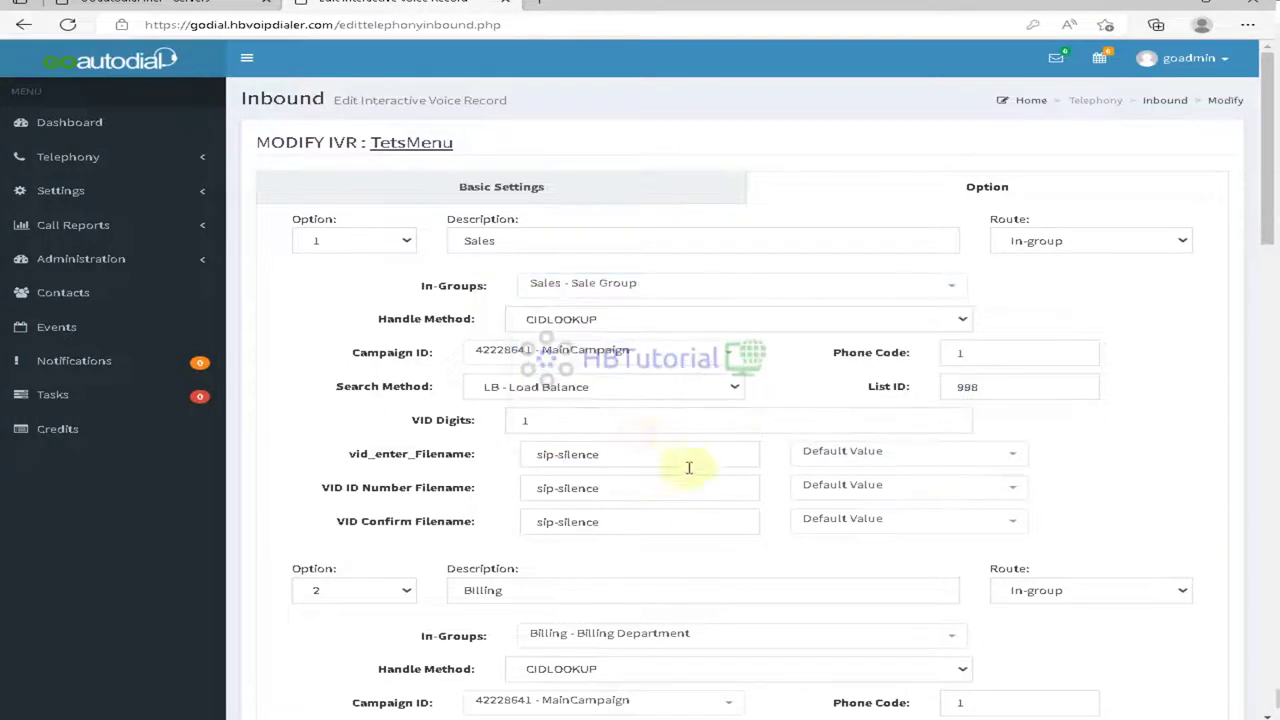
scroll(701, 496, down, 3)
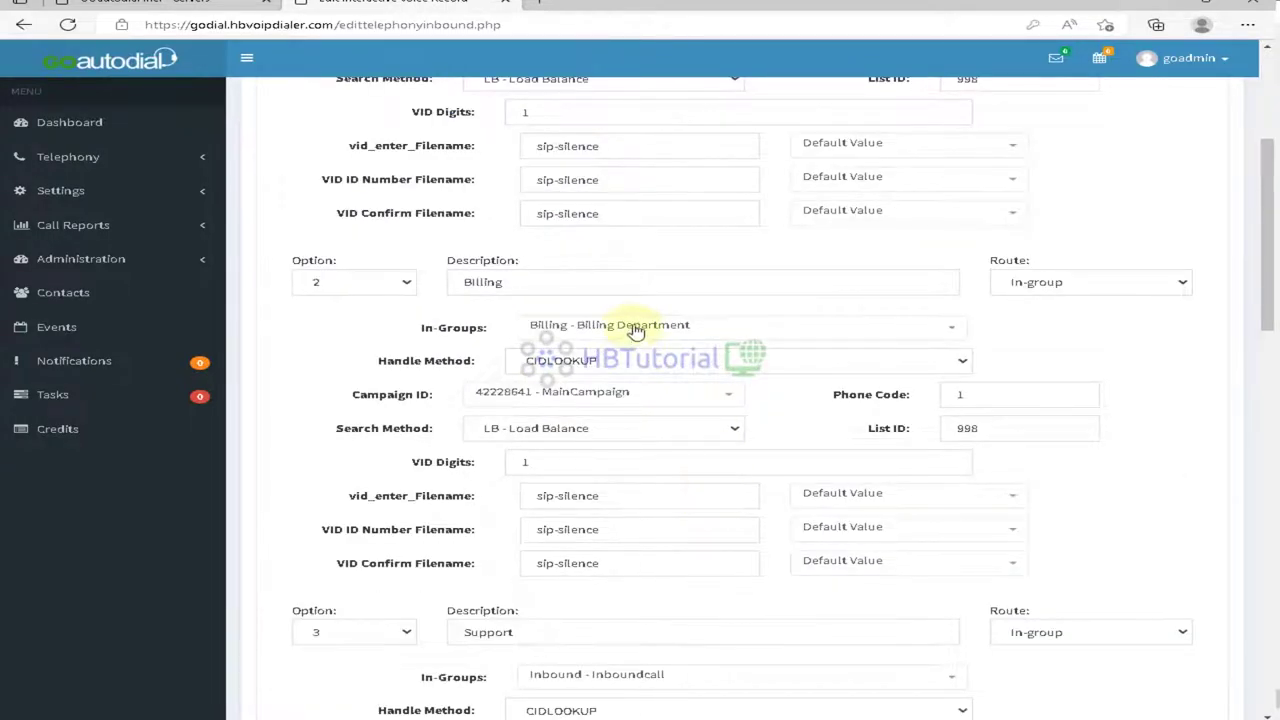
scroll(470, 345, down, 3)
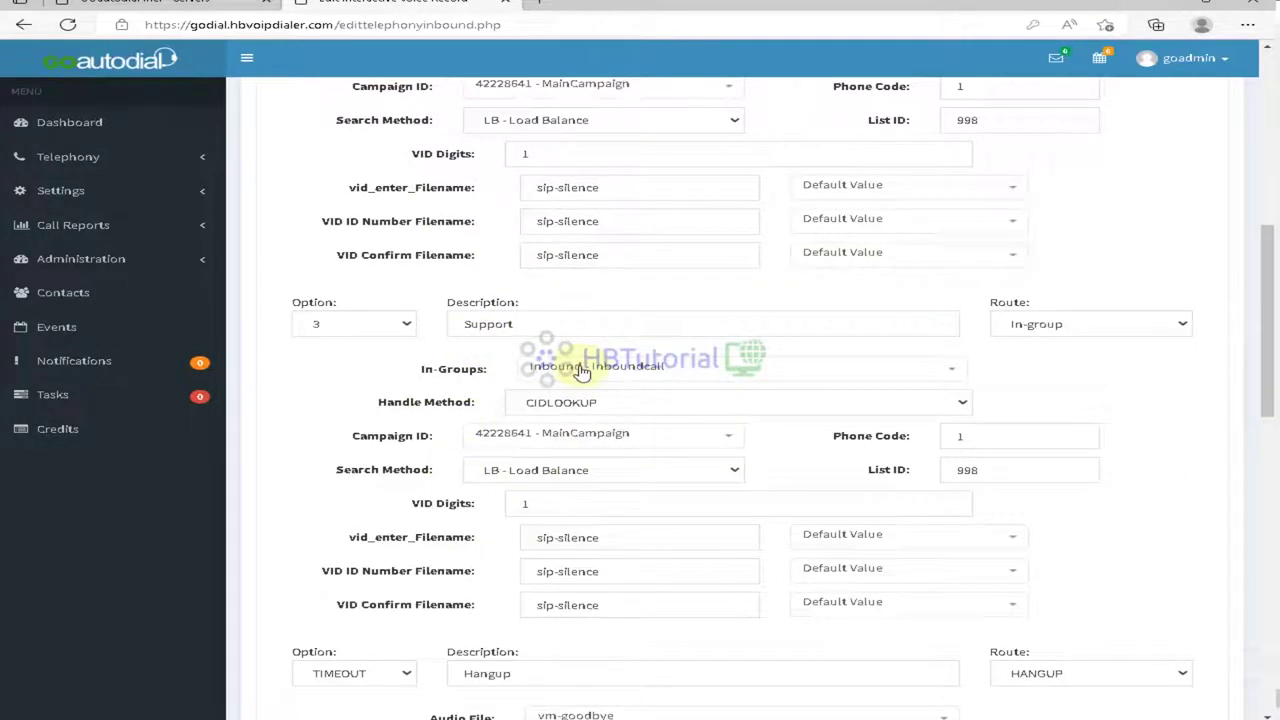
scroll(631, 400, down, 6)
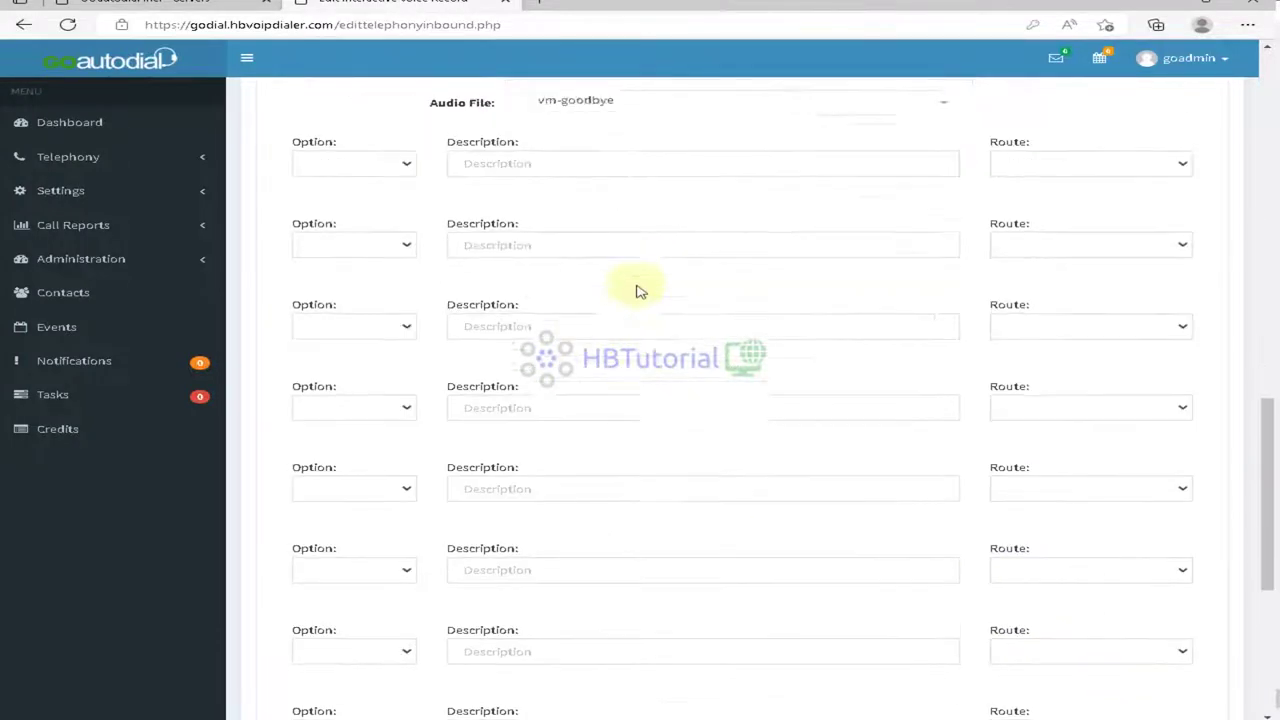
scroll(640, 291, down, 4)
scroll(515, 518, up, 5)
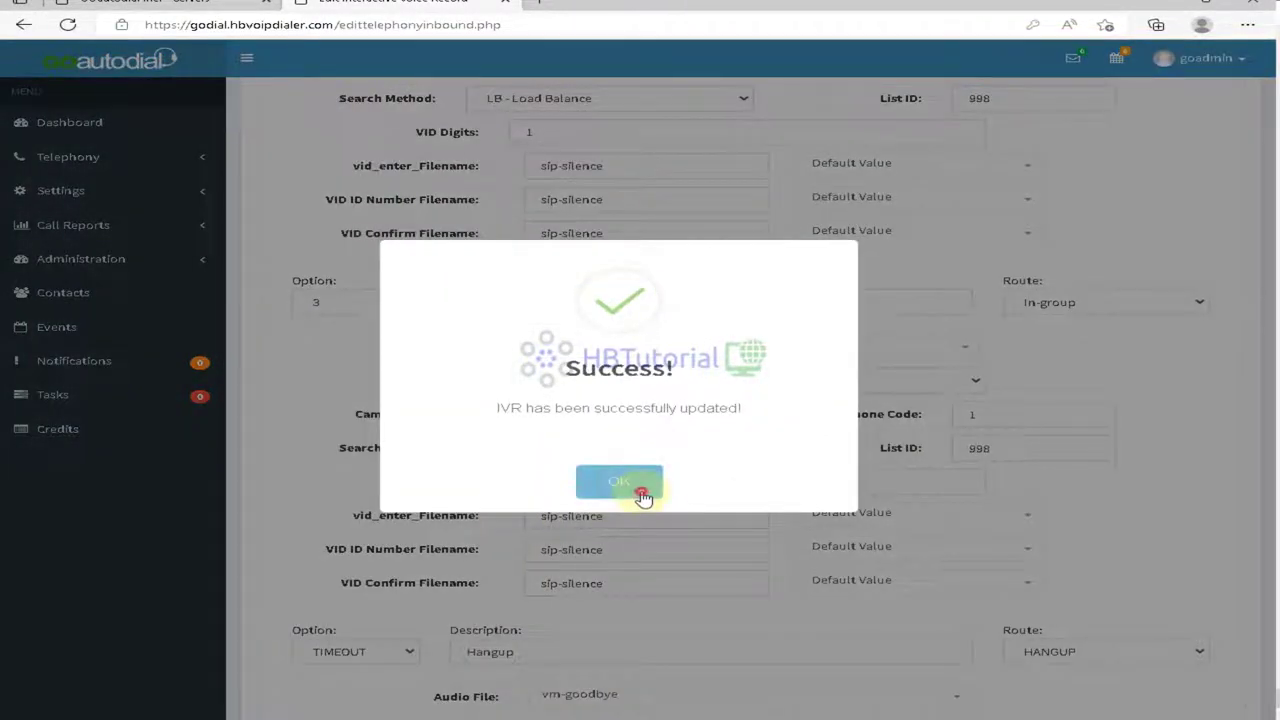
click(641, 492)
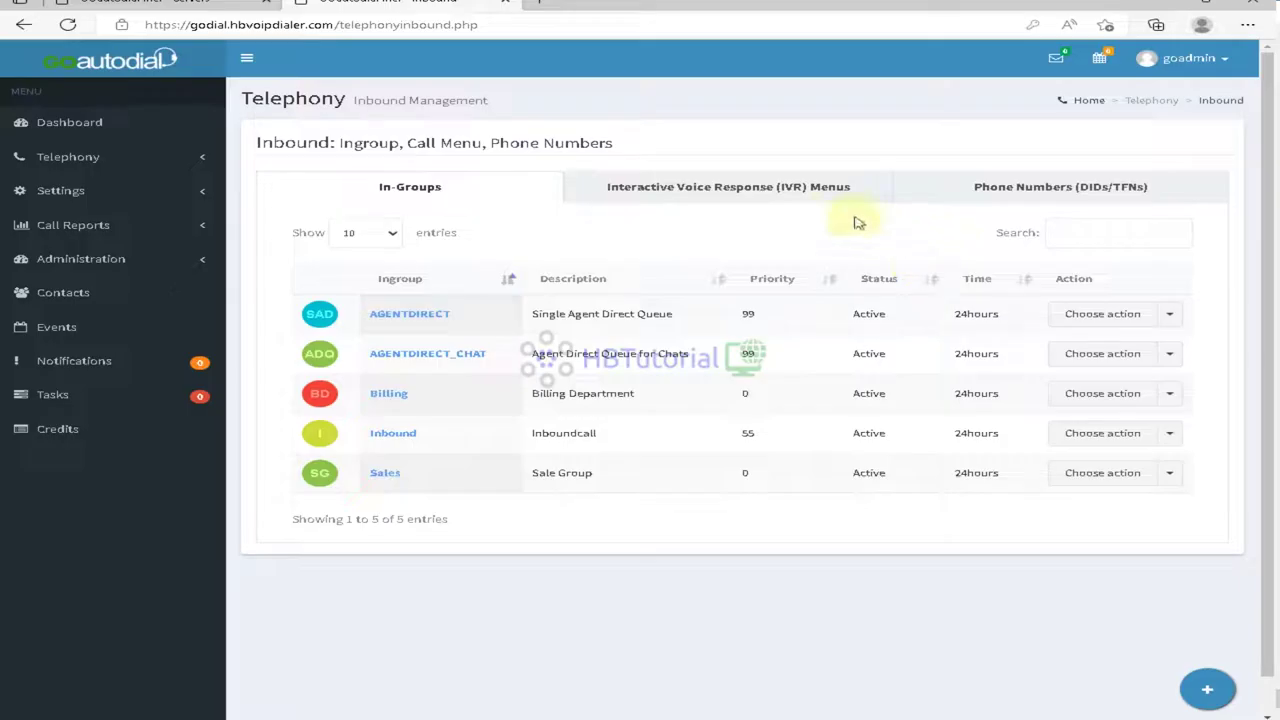
Step: Reopen TetsMenu and check that its keypress options were saved
click(823, 188)
click(1038, 318)
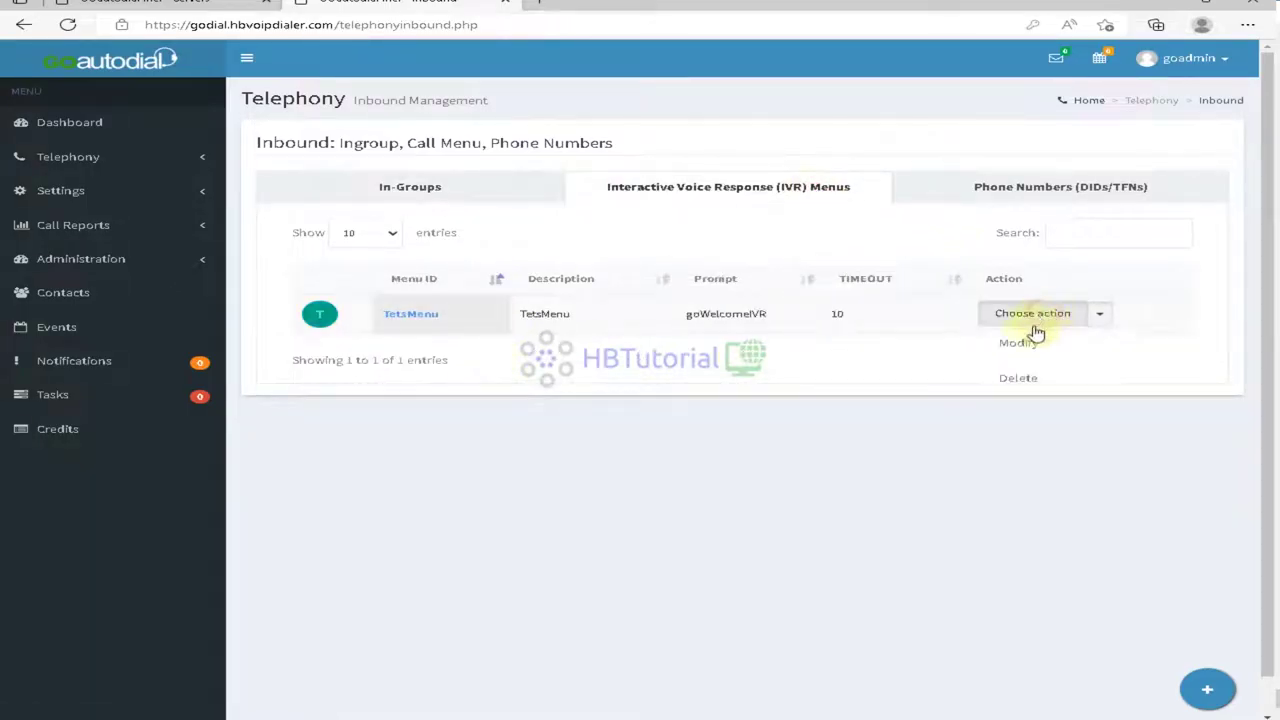
click(1022, 344)
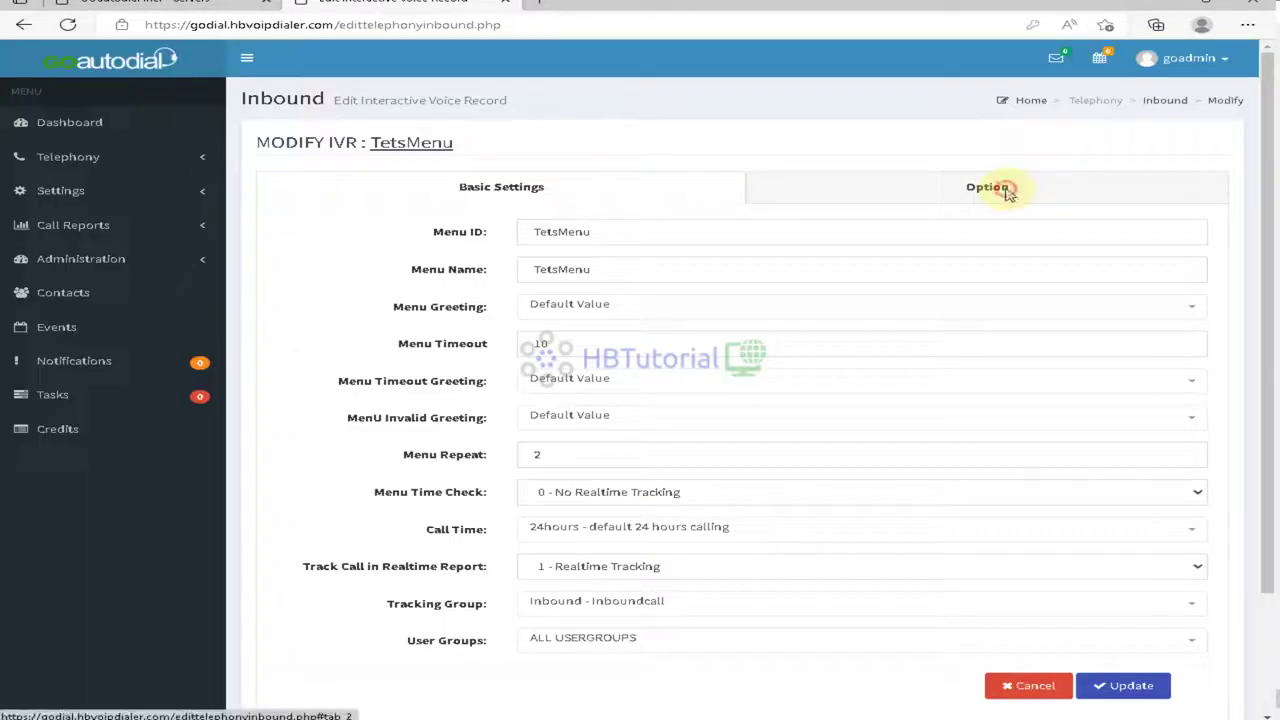
click(1003, 189)
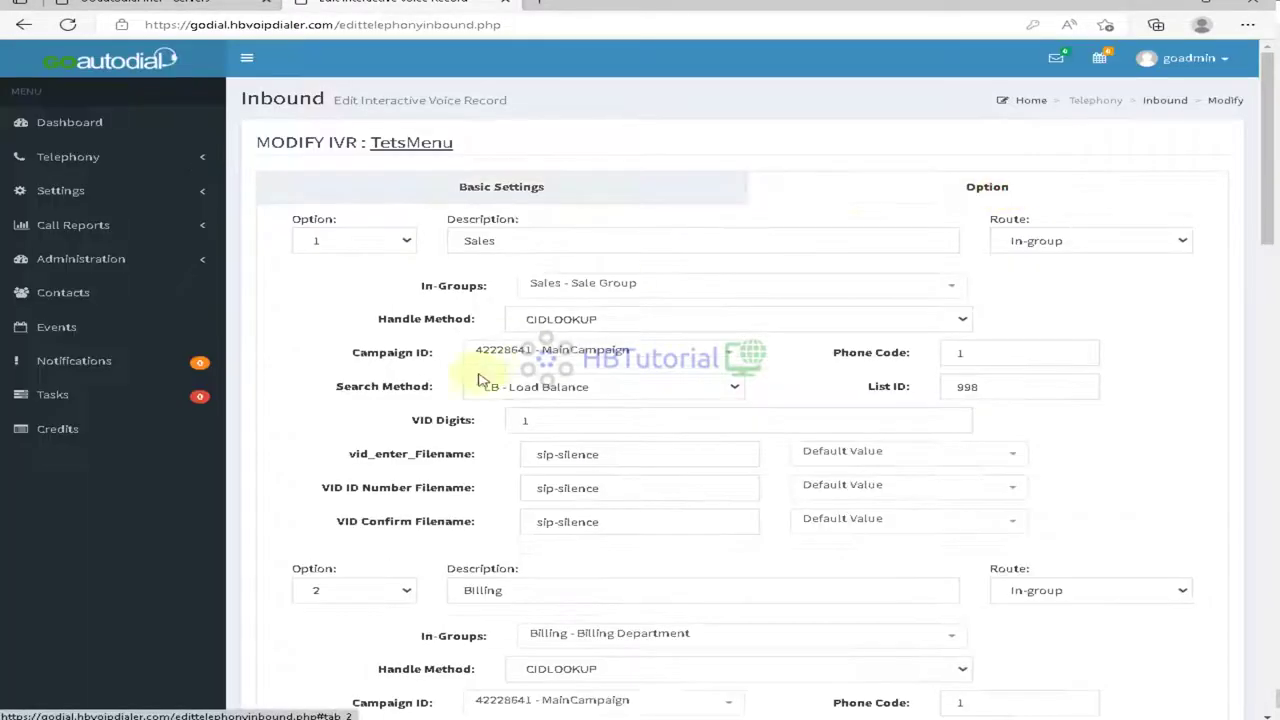
scroll(470, 385, down, 15)
scroll(476, 387, up, 6)
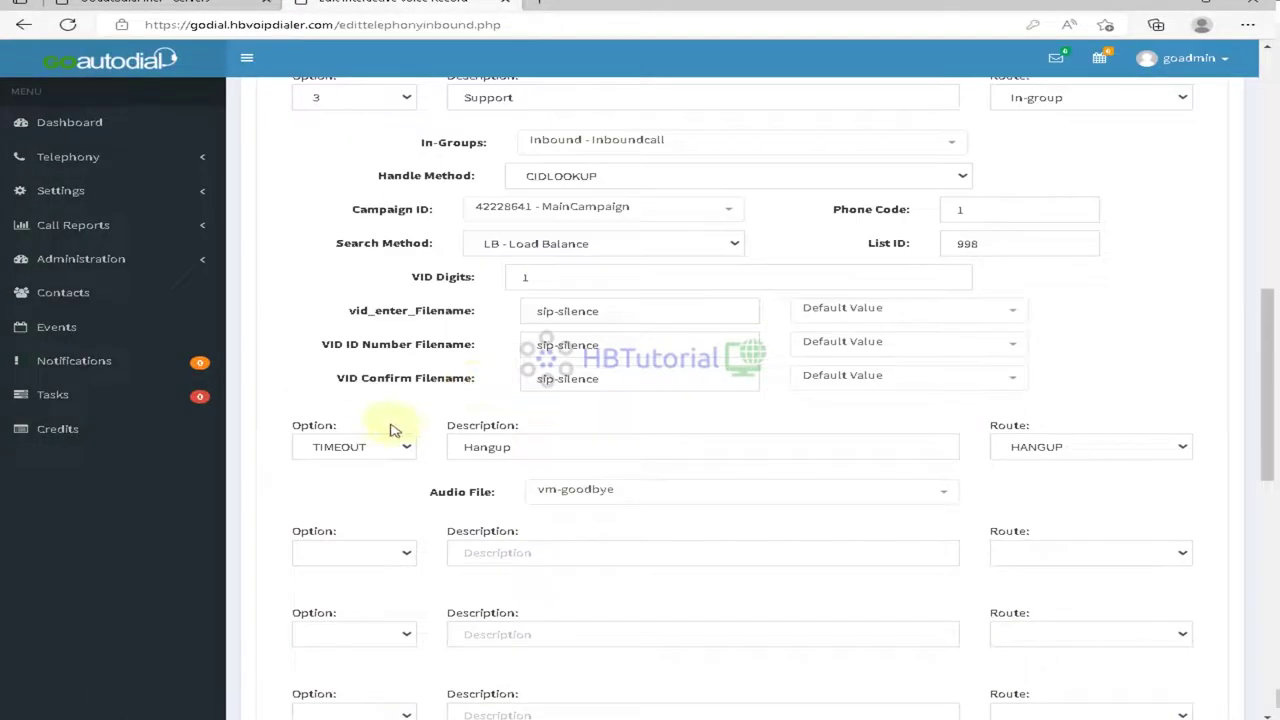
scroll(389, 429, down, 1)
scroll(389, 449, up, 2)
scroll(686, 535, down, 2)
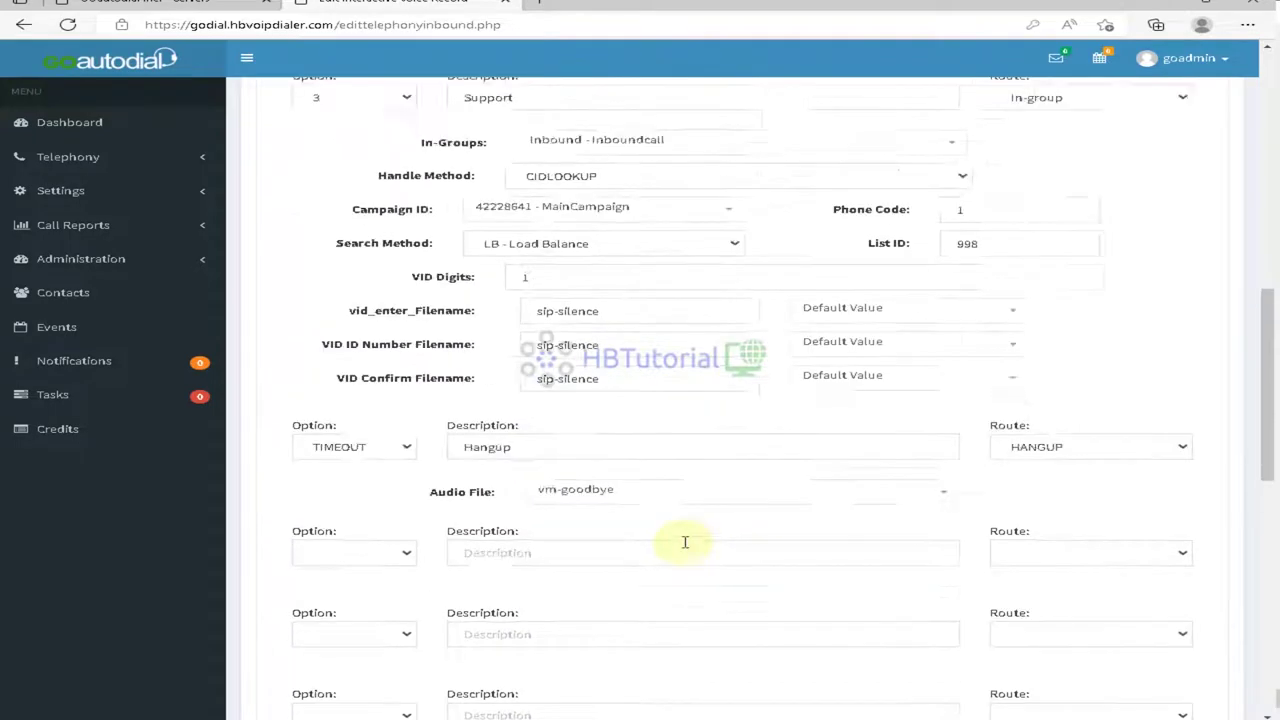
scroll(700, 510, up, 2)
scroll(700, 509, down, 2)
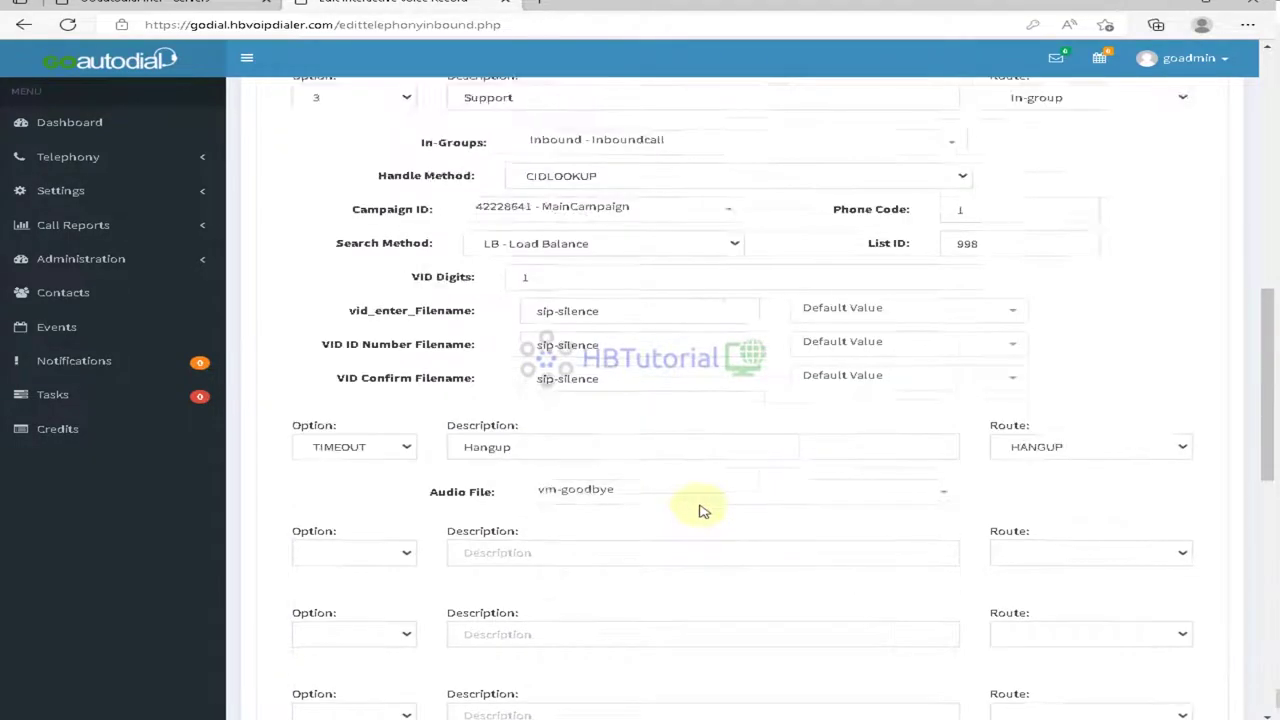
Step: Add option 4 routed to voicemail box 3142019
click(388, 452)
click(337, 546)
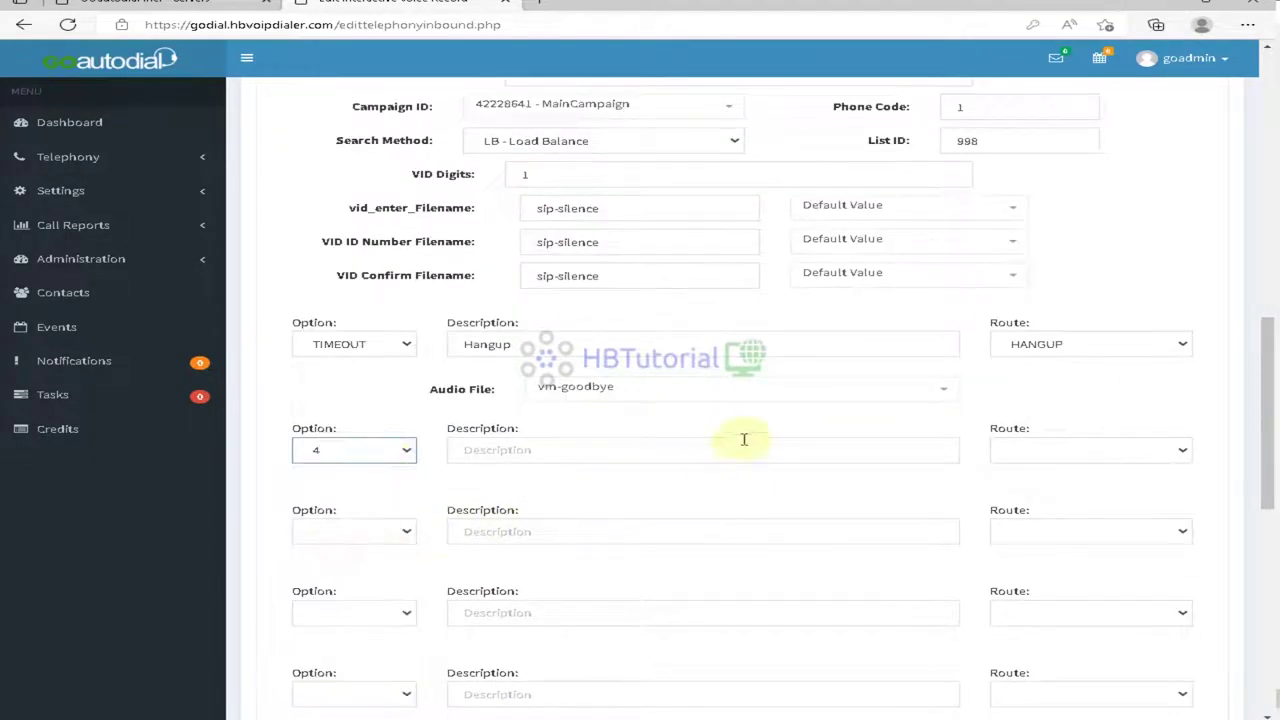
click(723, 449)
click(1122, 455)
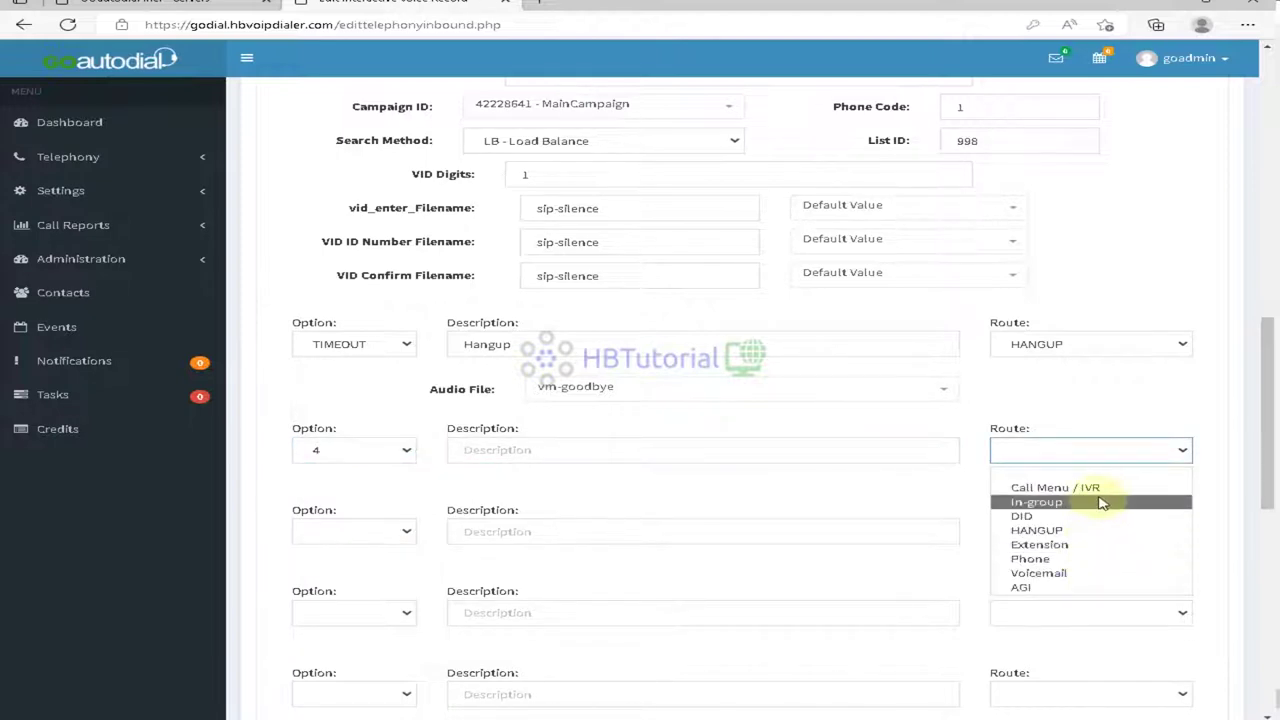
click(645, 450)
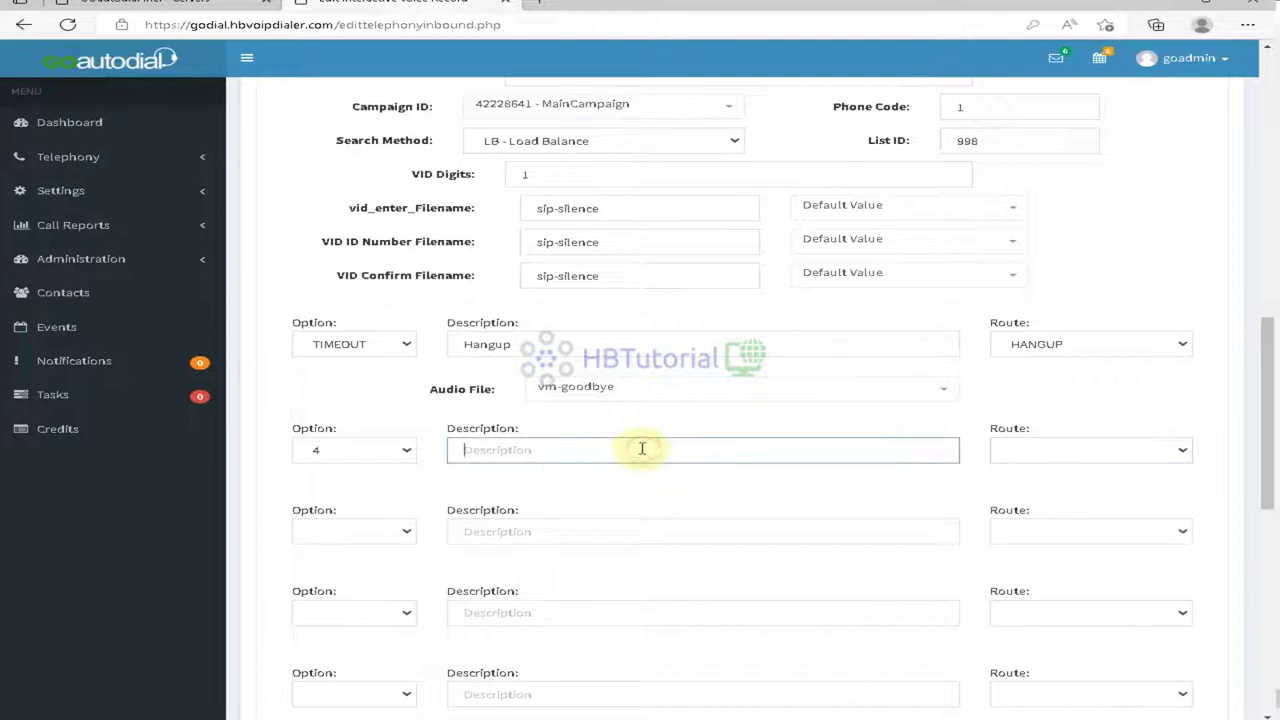
click(326, 455)
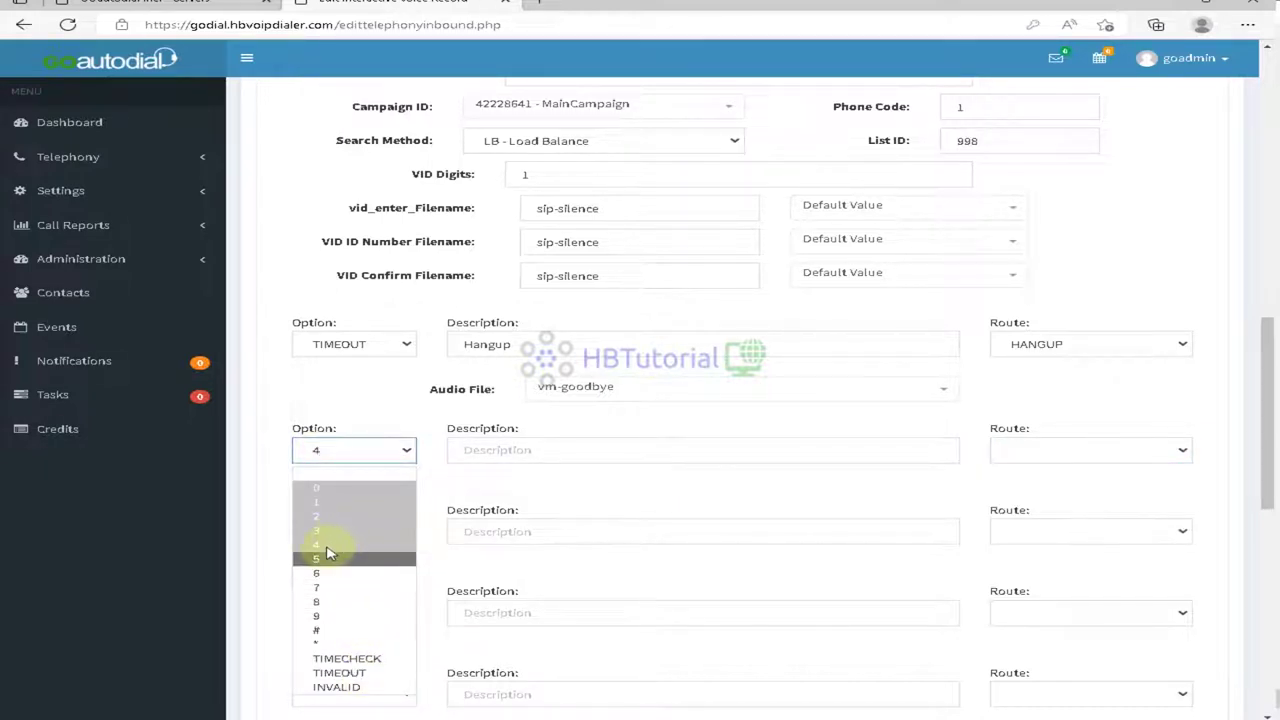
click(1060, 452)
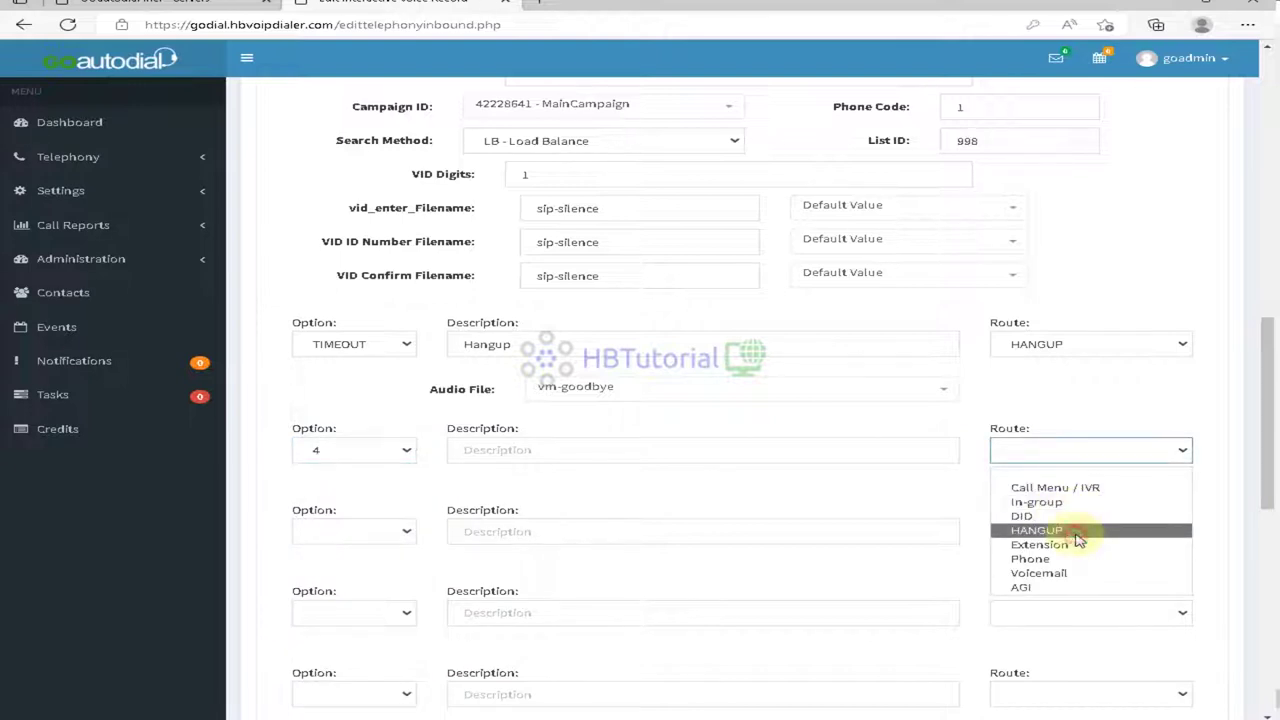
click(1040, 572)
click(551, 451)
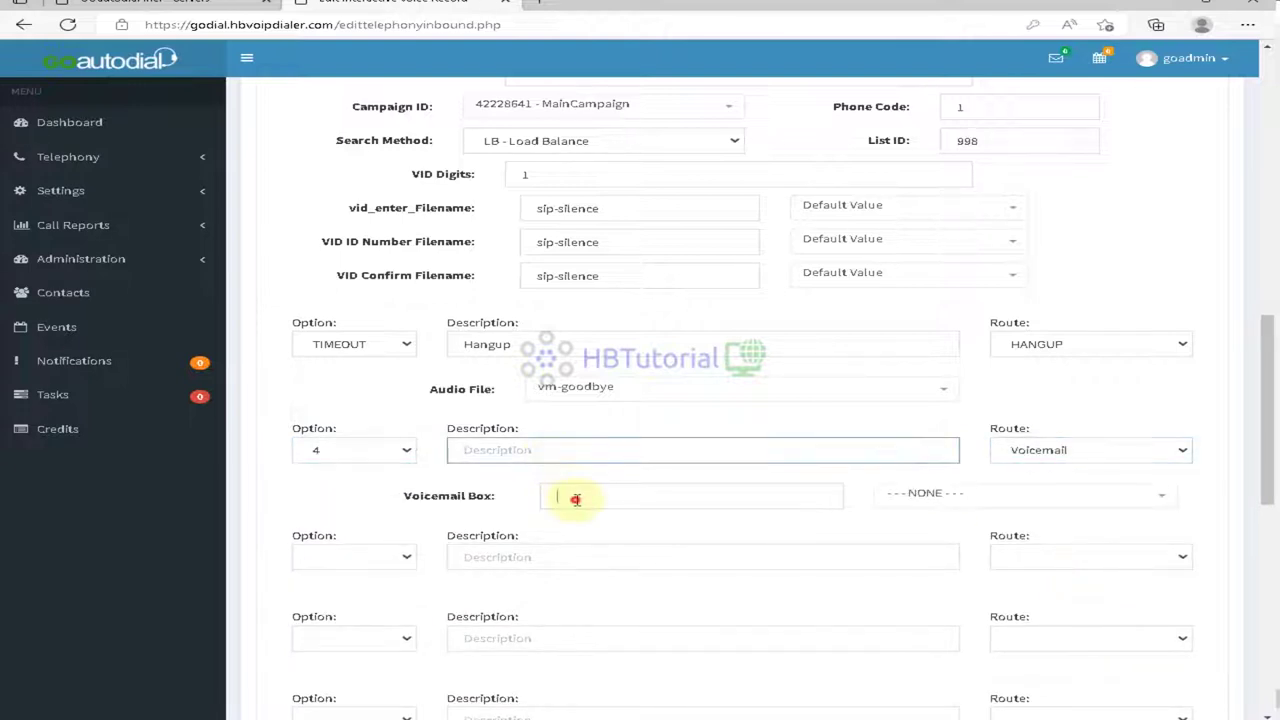
click(898, 493)
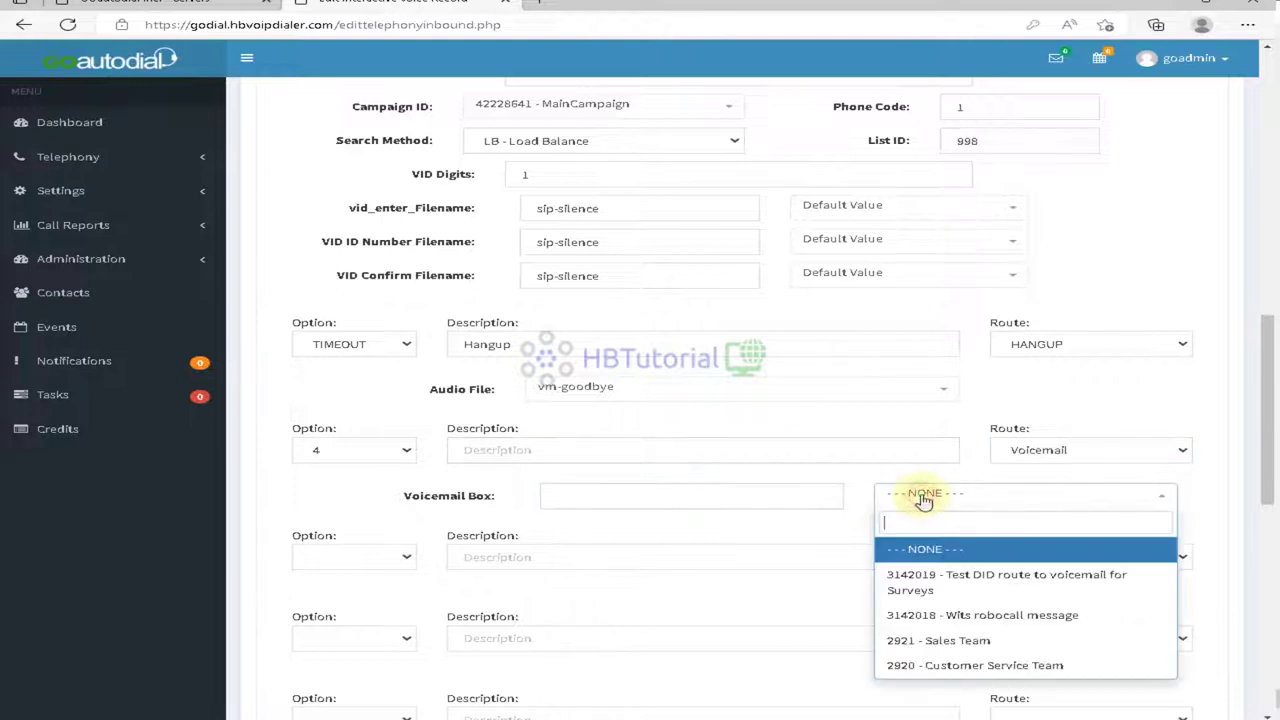
click(973, 590)
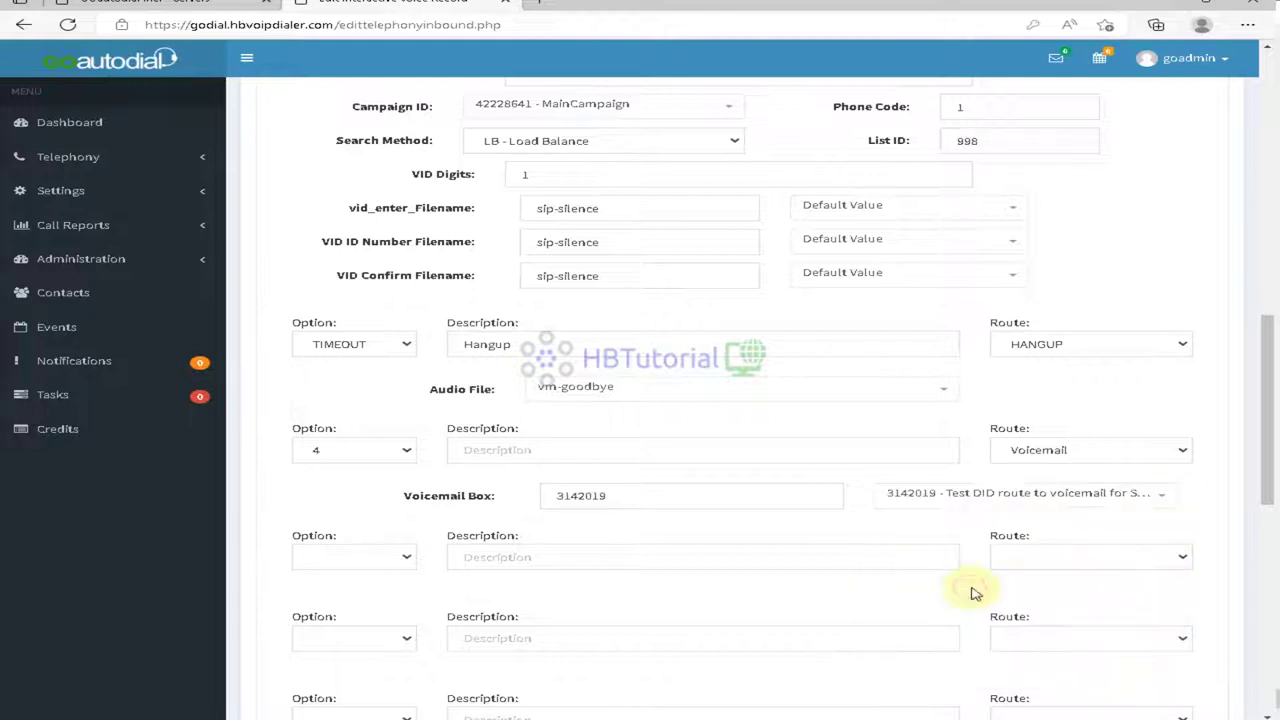
click(622, 450)
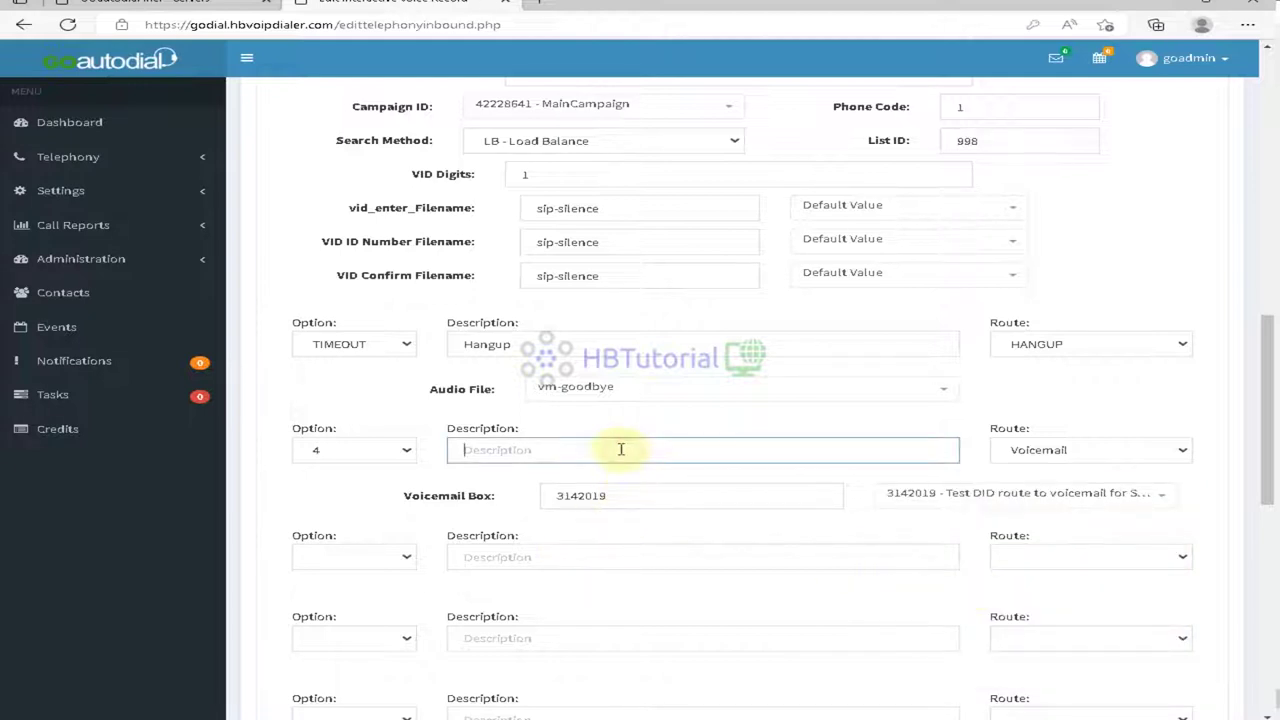
Step: Add option 5 routed to voicemail box 3142018 with description 'tetsrobo', and confirm the save
click(379, 551)
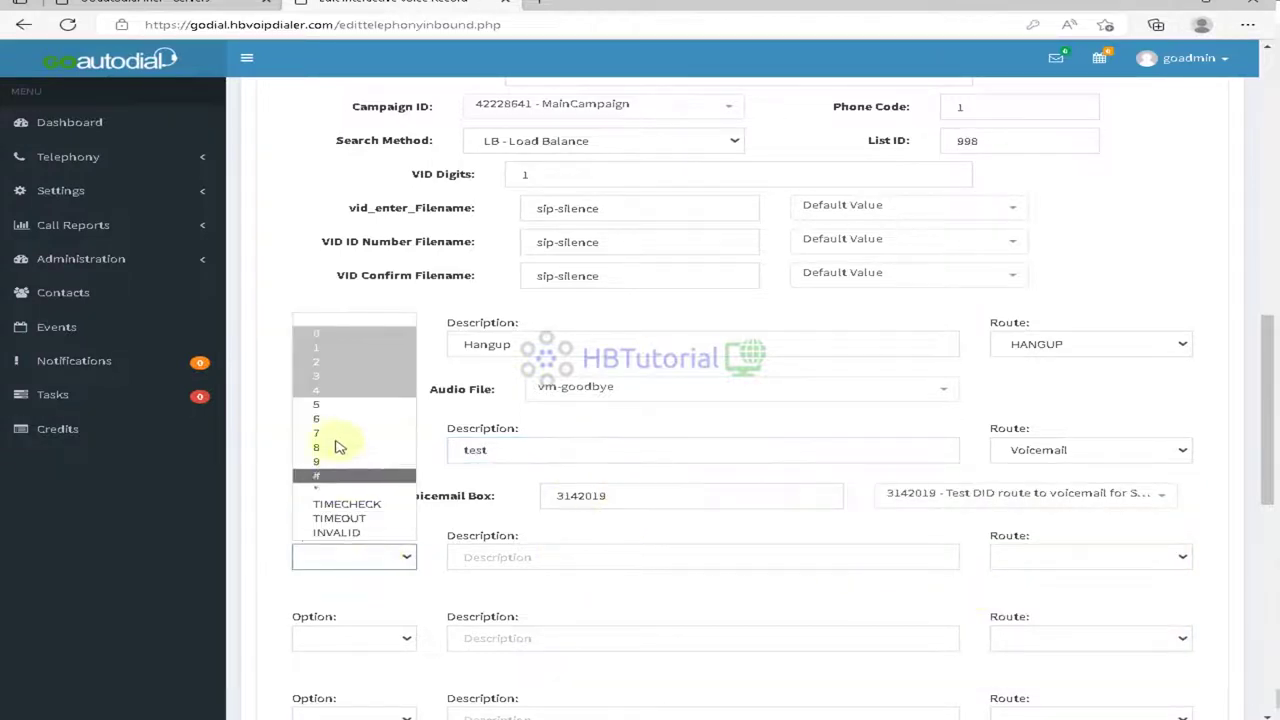
click(323, 406)
click(1083, 560)
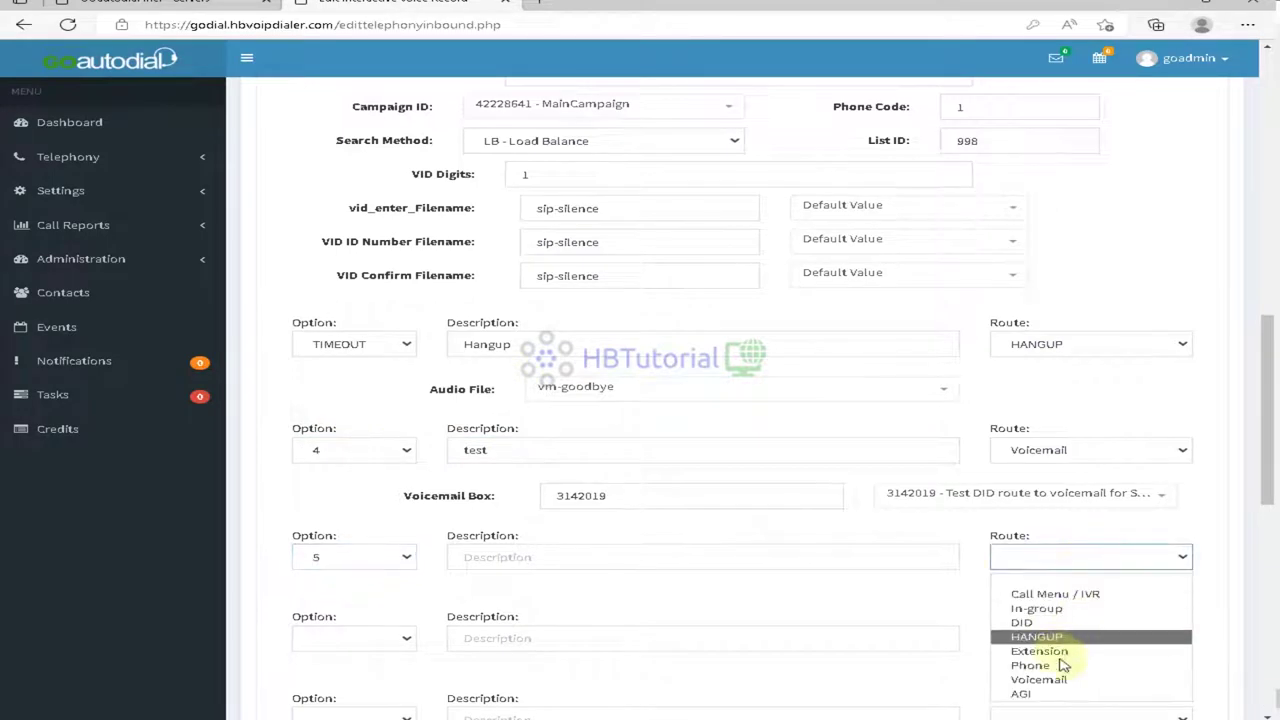
click(1045, 680)
click(930, 600)
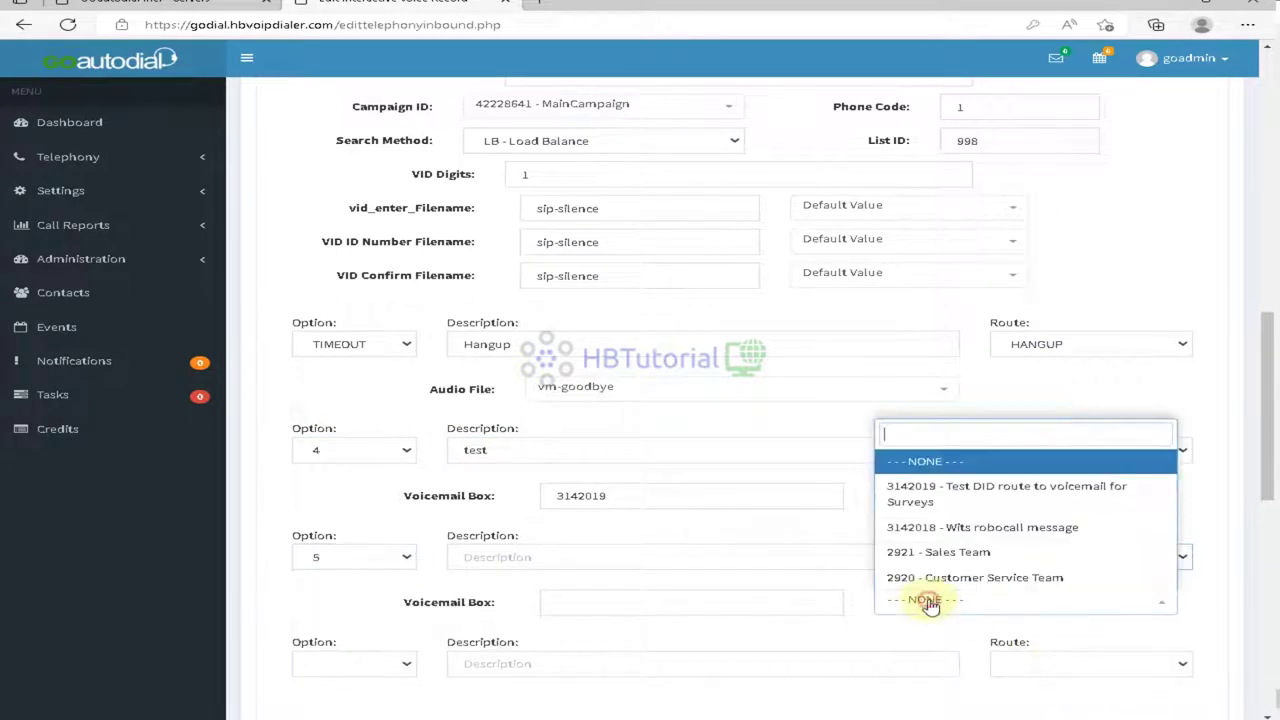
click(955, 535)
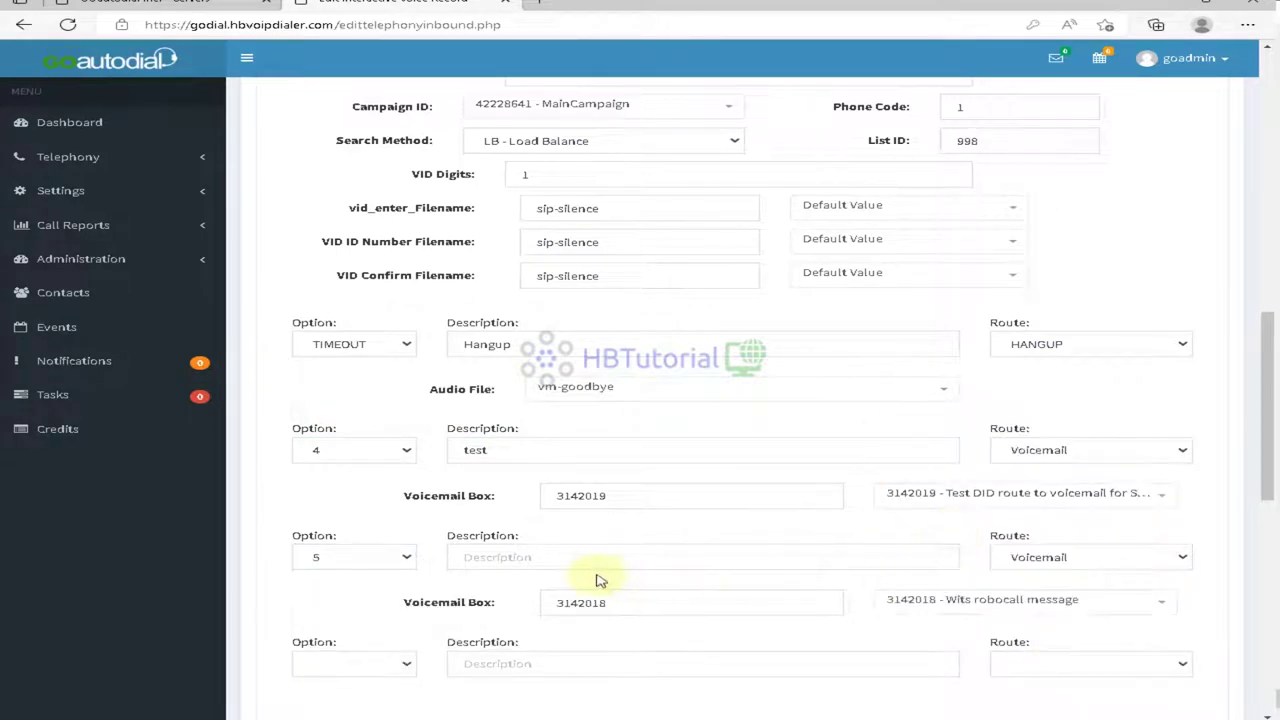
click(576, 552)
text(tets)
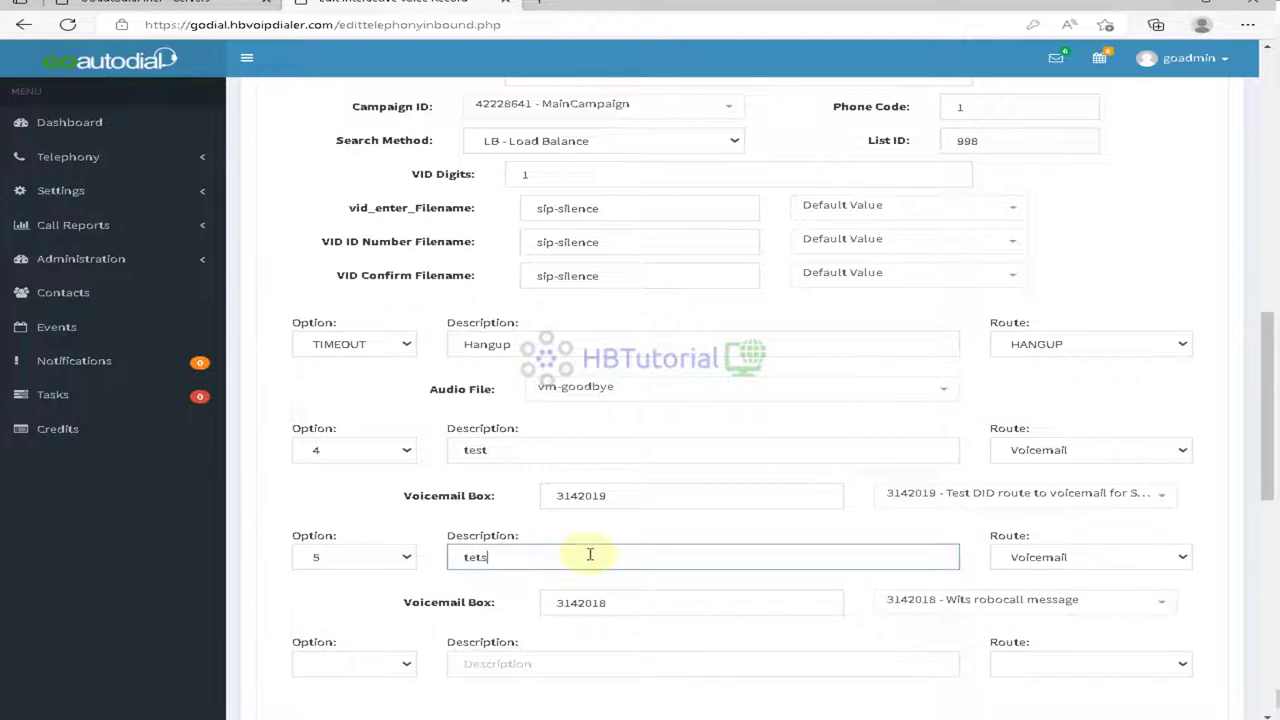
text(robo)
scroll(600, 560, down, 10)
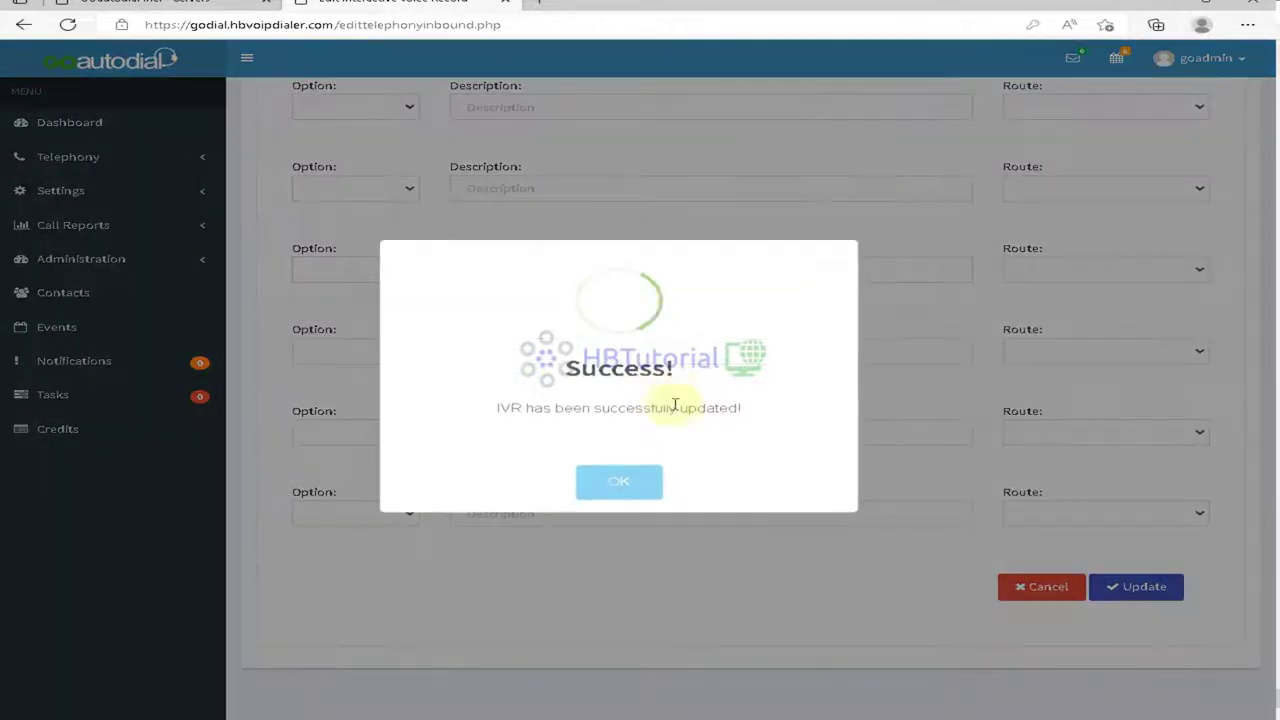
click(617, 484)
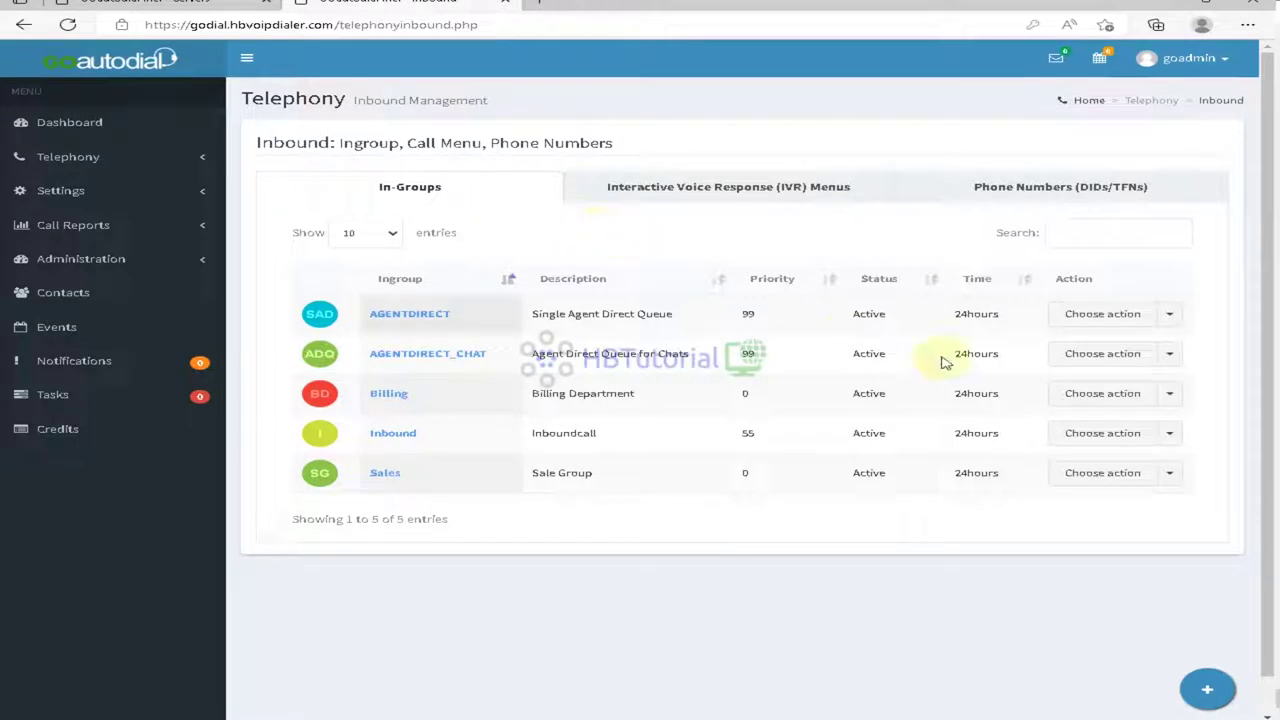
Step: Set the Inbound in-group's queue priority to 0 - Even
click(1106, 435)
click(1088, 463)
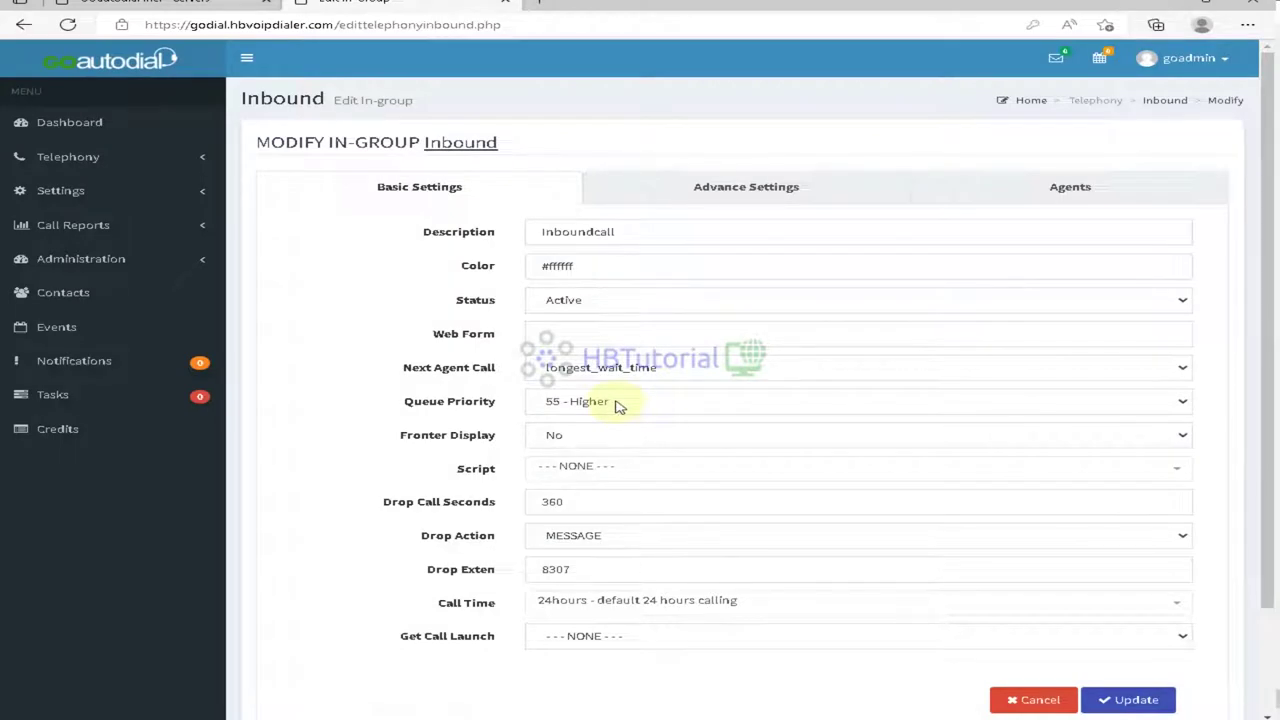
click(607, 403)
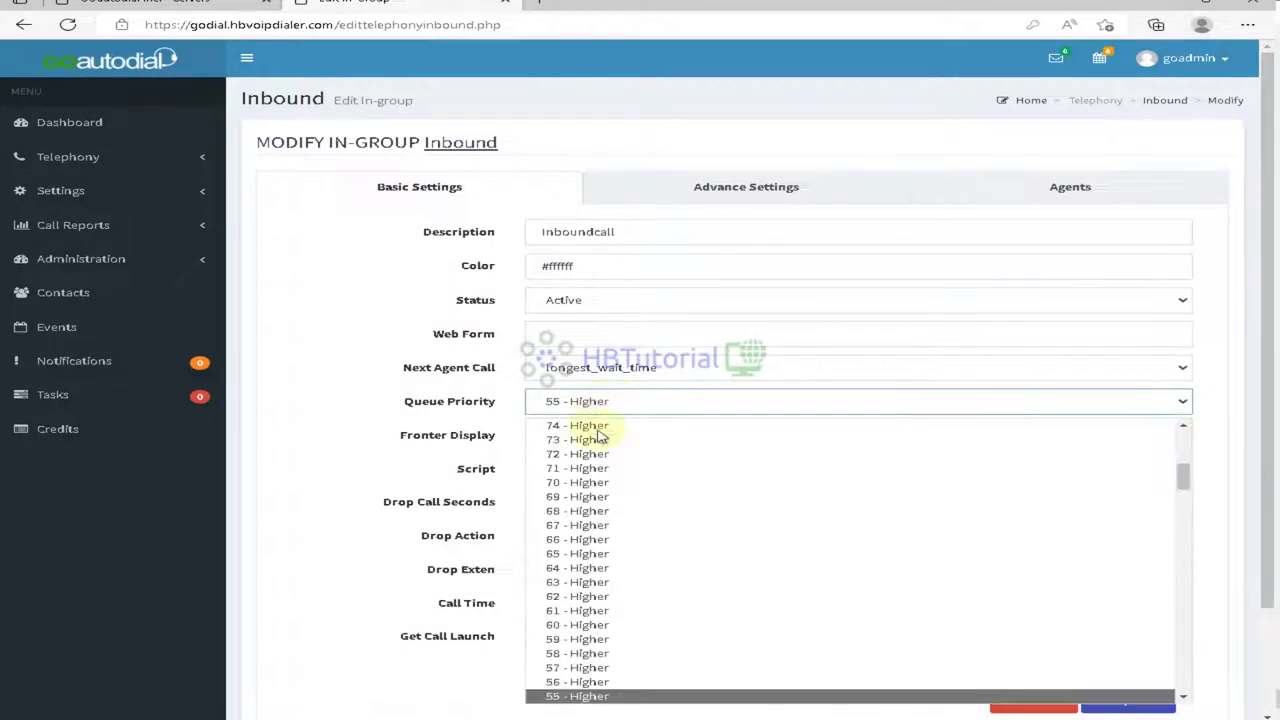
scroll(650, 620, up, 5)
scroll(650, 620, down, 10)
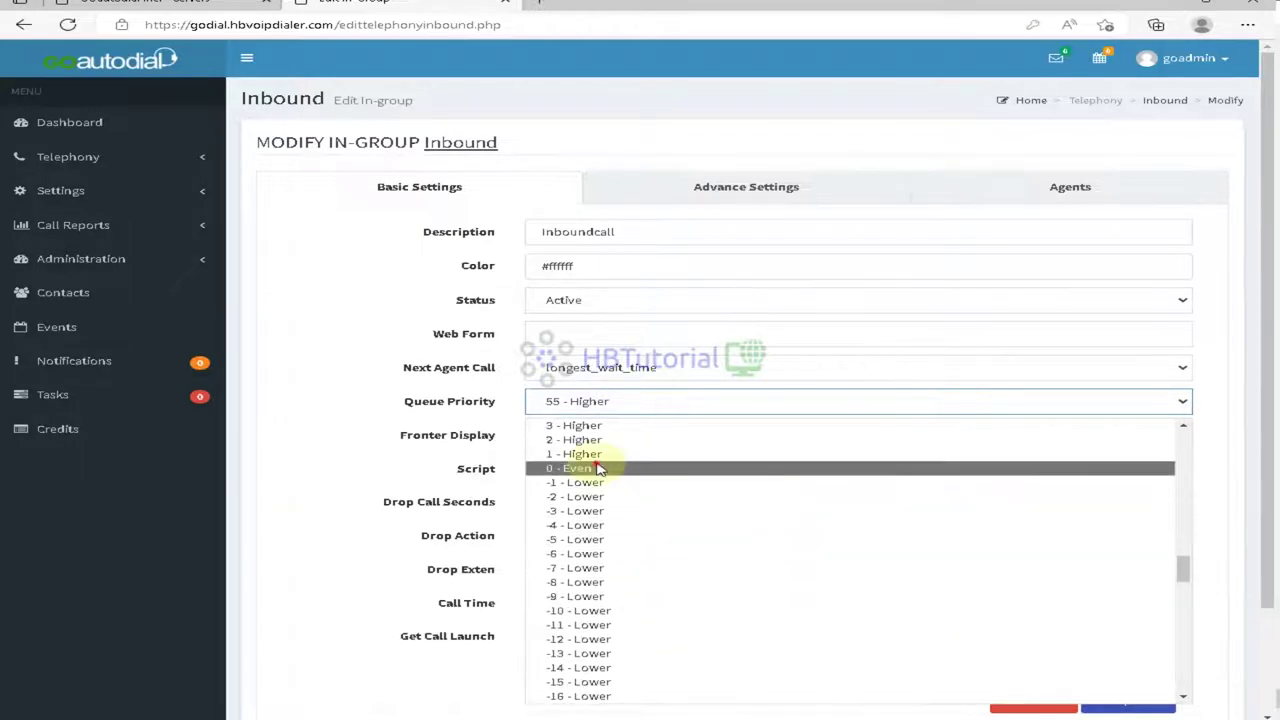
click(600, 467)
Step: Keep the Inbound in-group accepting calls when no agents are available
click(748, 187)
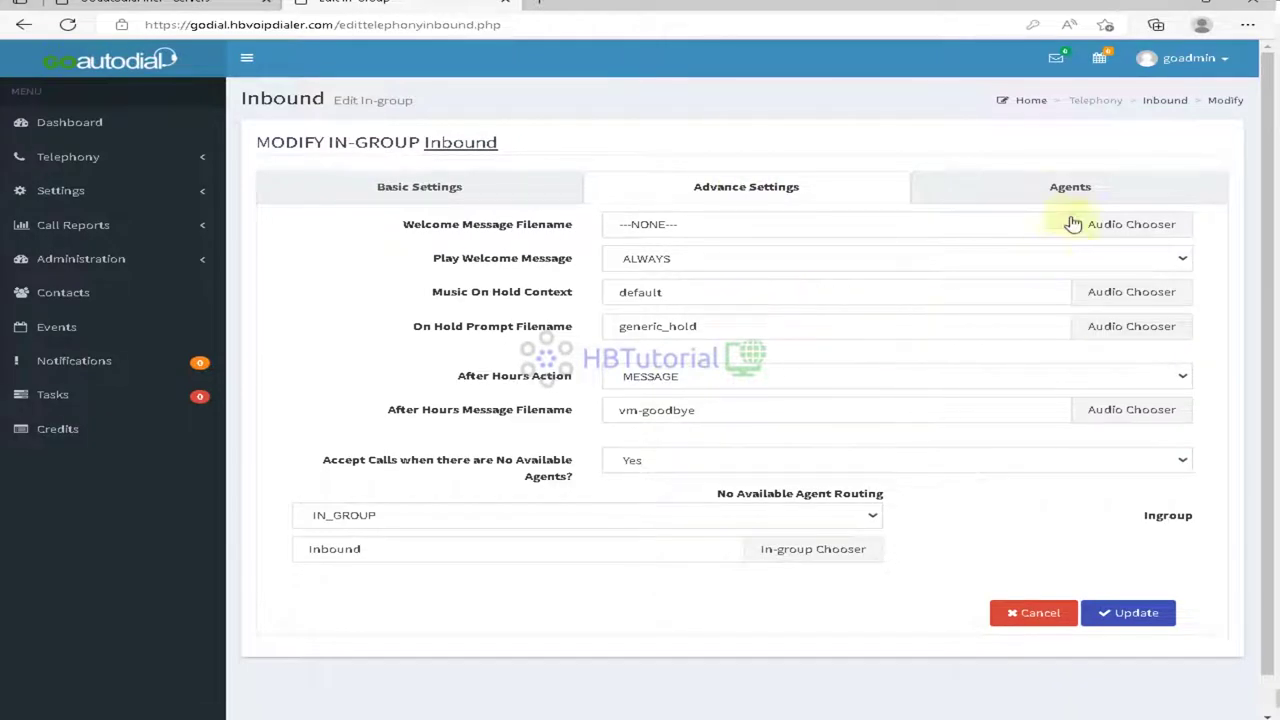
click(1049, 189)
click(775, 188)
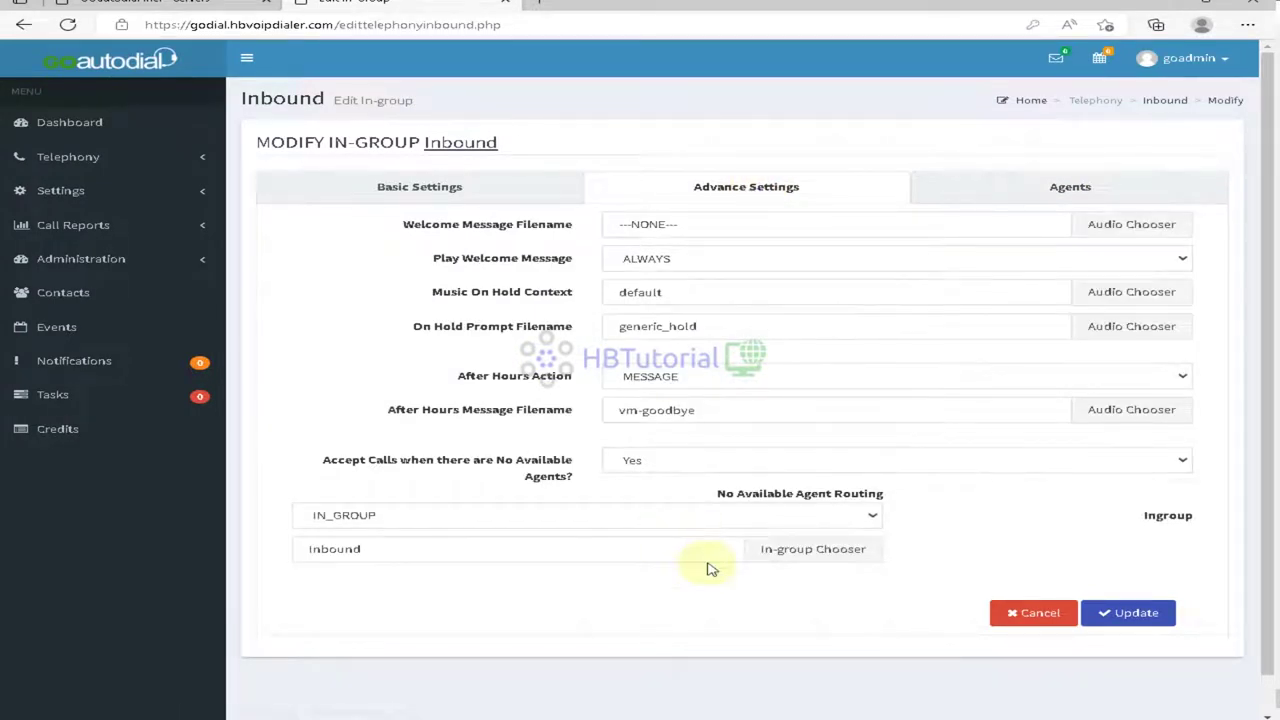
click(597, 520)
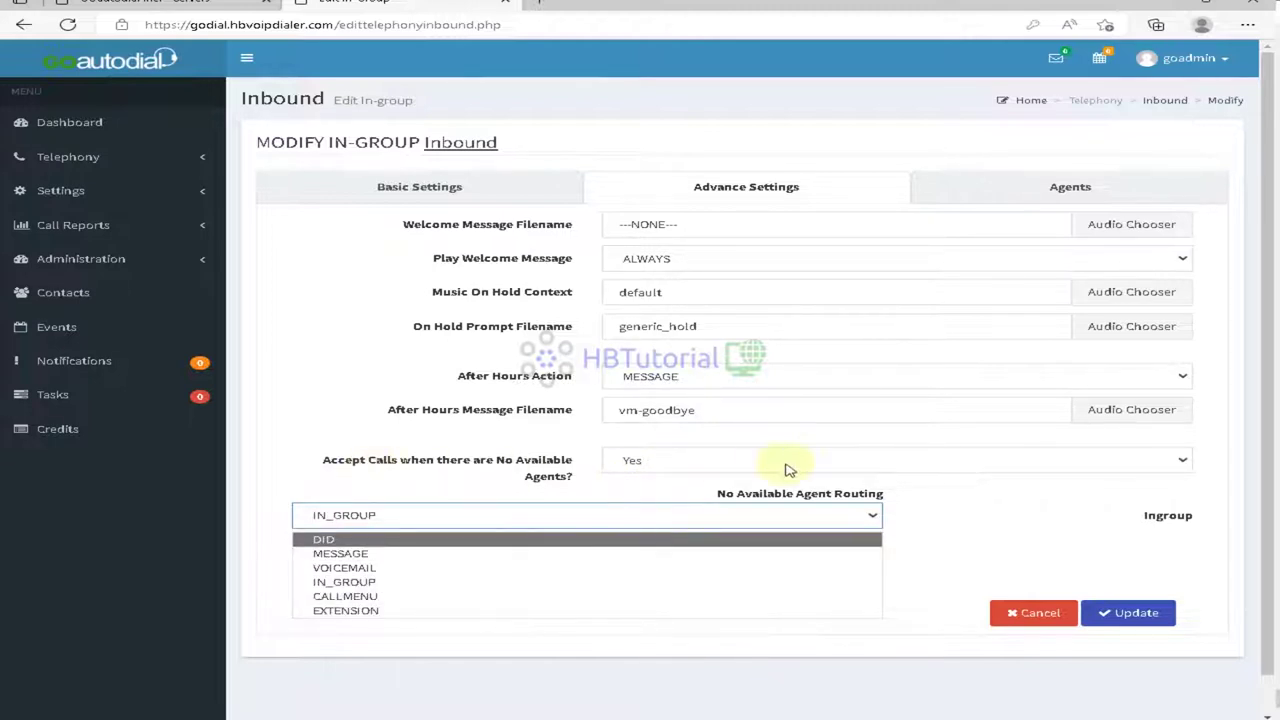
click(691, 460)
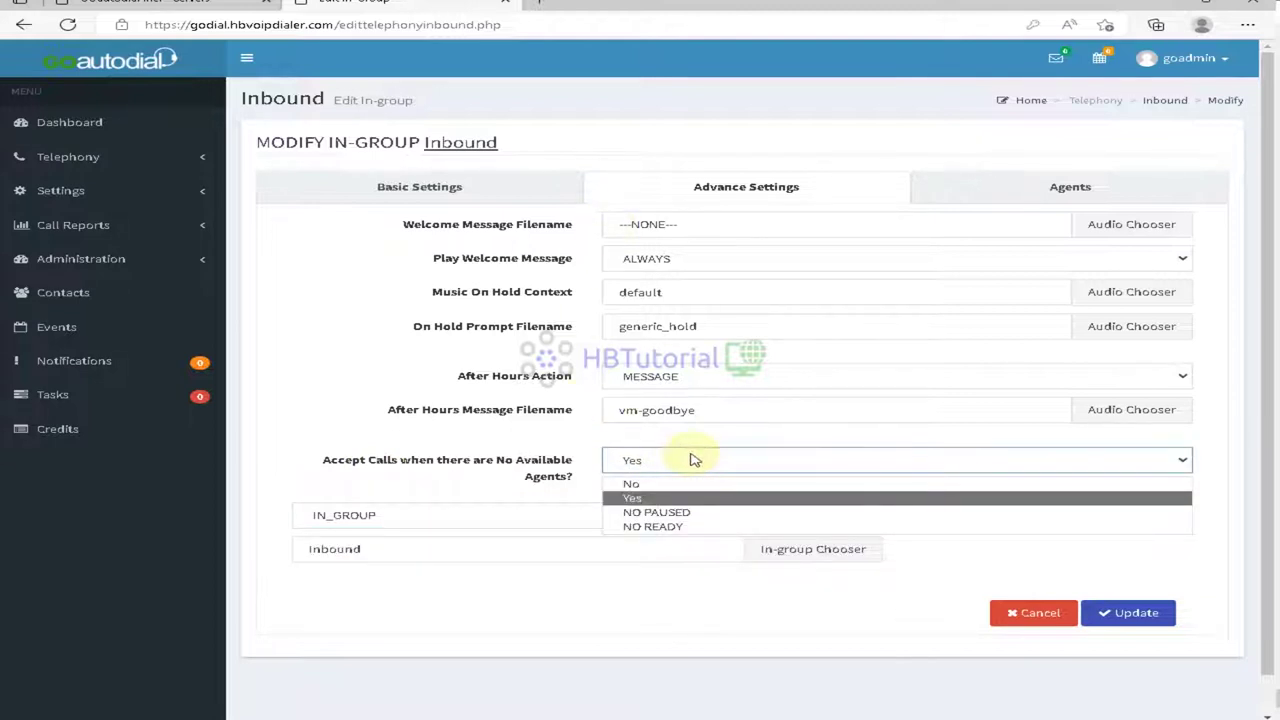
click(448, 486)
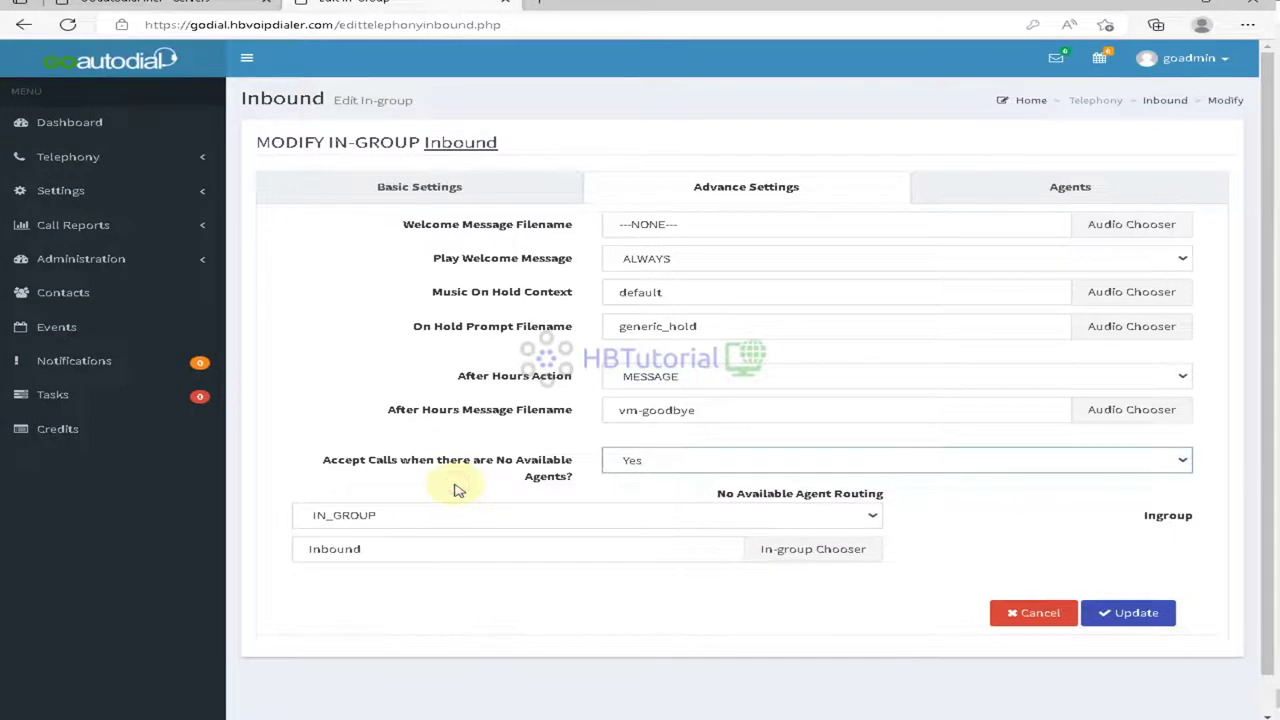
Step: Route Inbound's no-agent calls to voicemail box 2920 and save the in-group
click(697, 516)
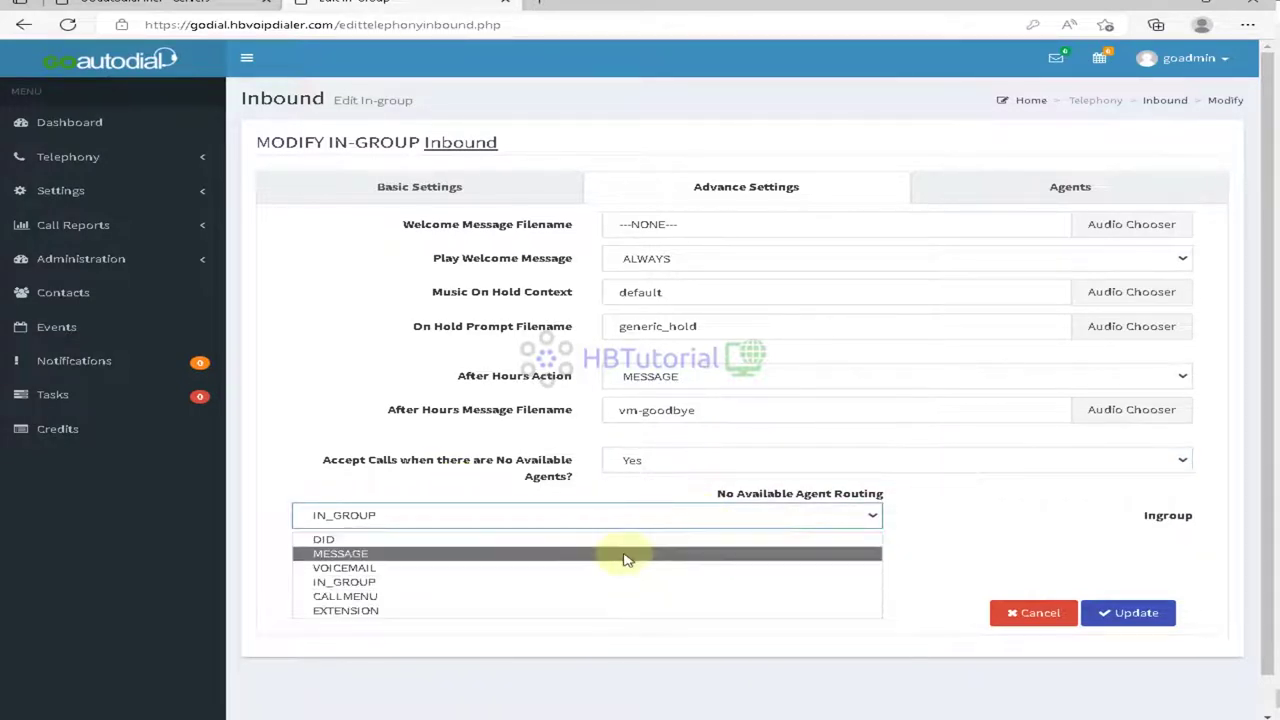
click(622, 567)
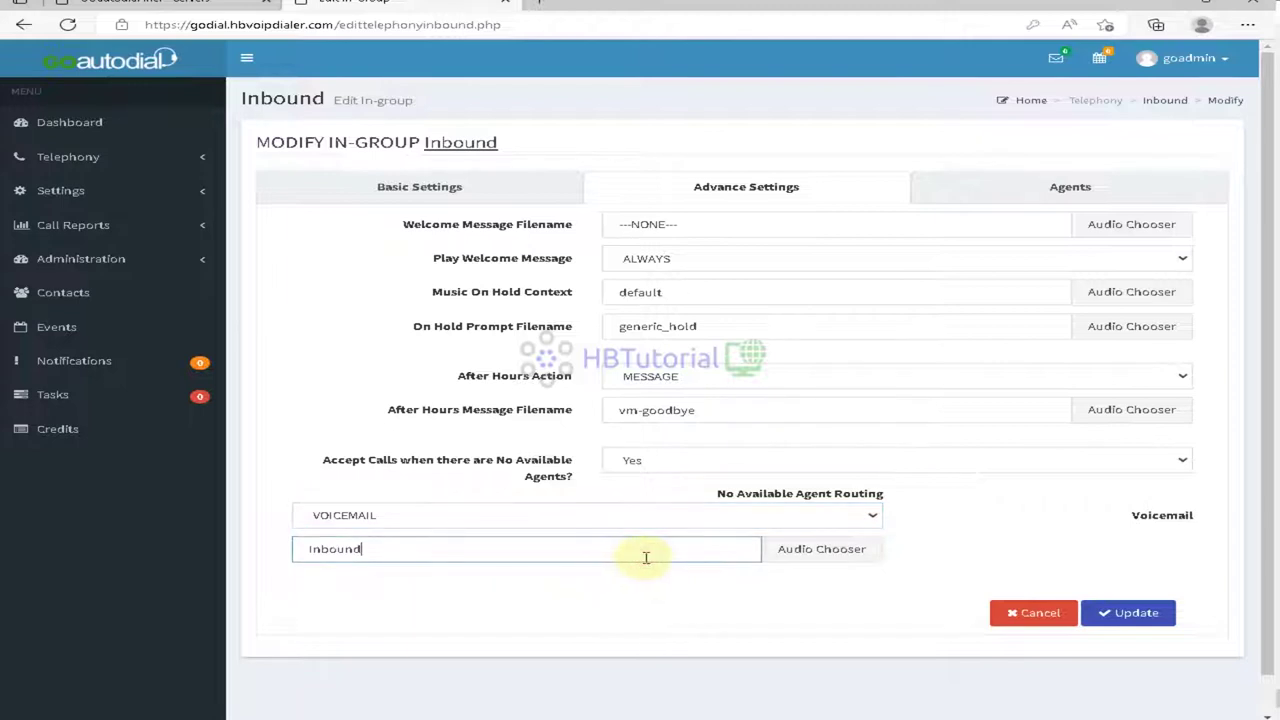
click(815, 552)
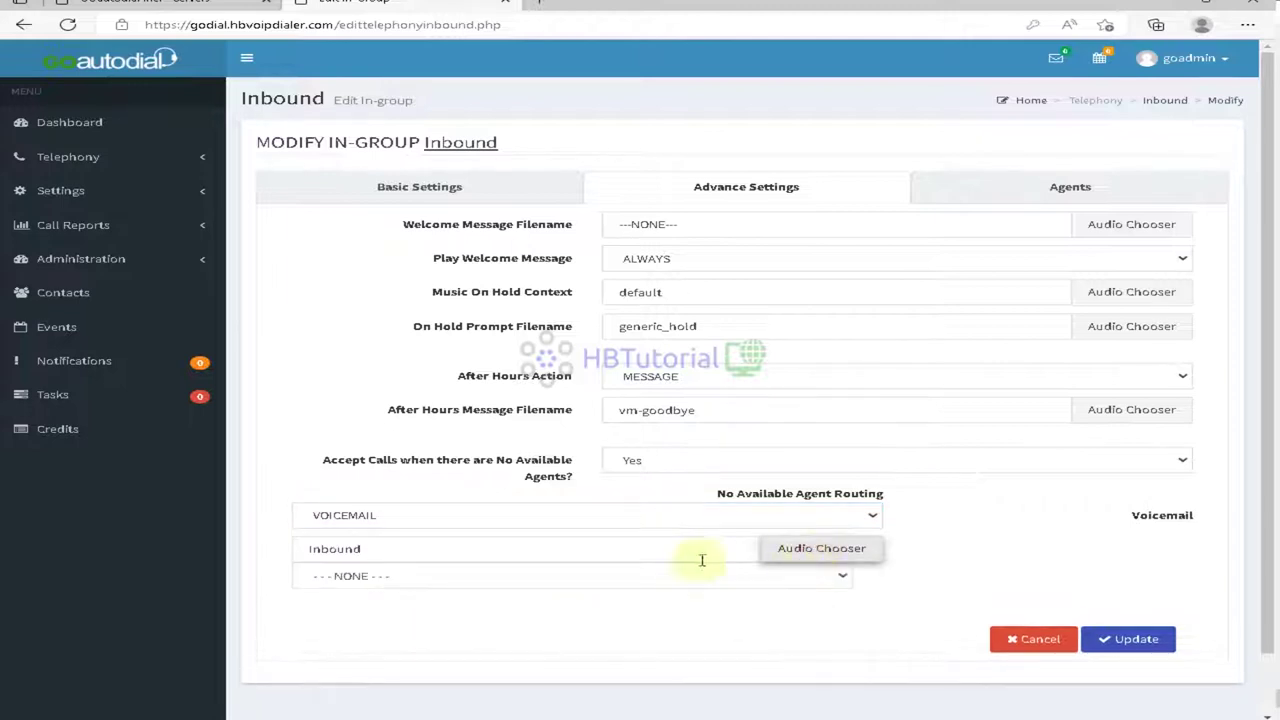
click(557, 586)
click(557, 589)
scroll(557, 589, down, 1)
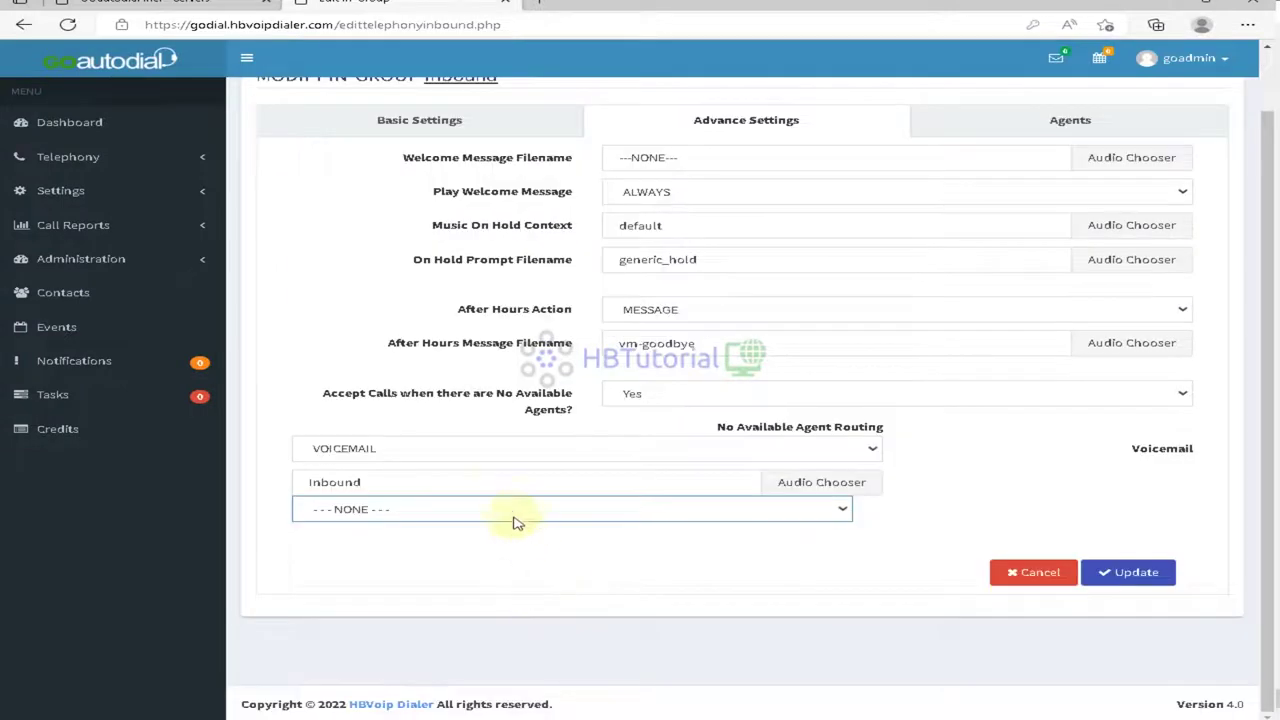
click(503, 512)
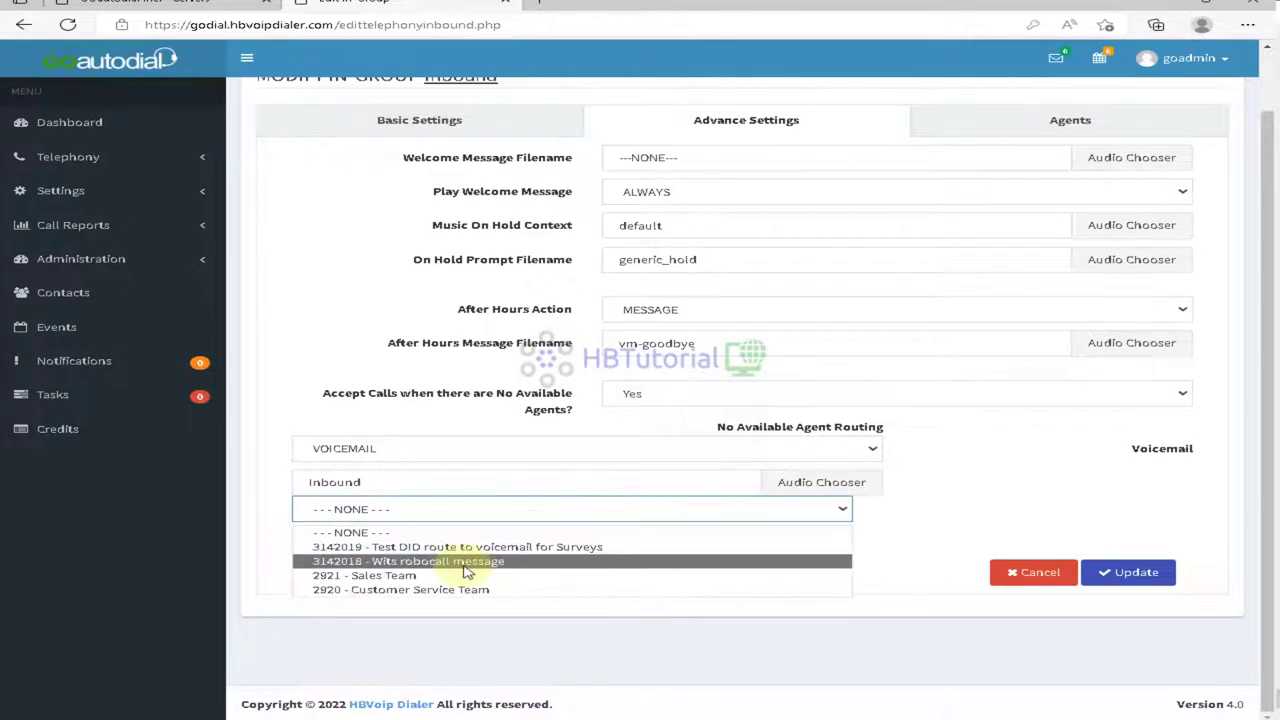
click(466, 590)
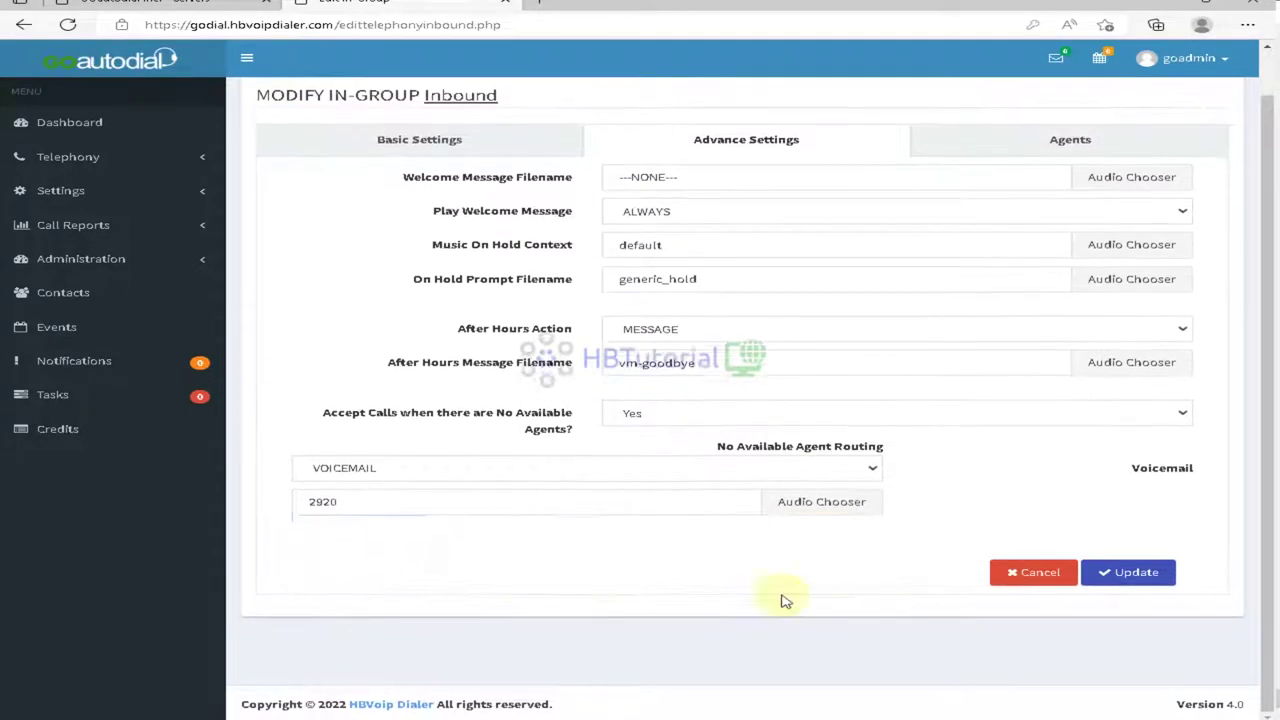
click(1127, 574)
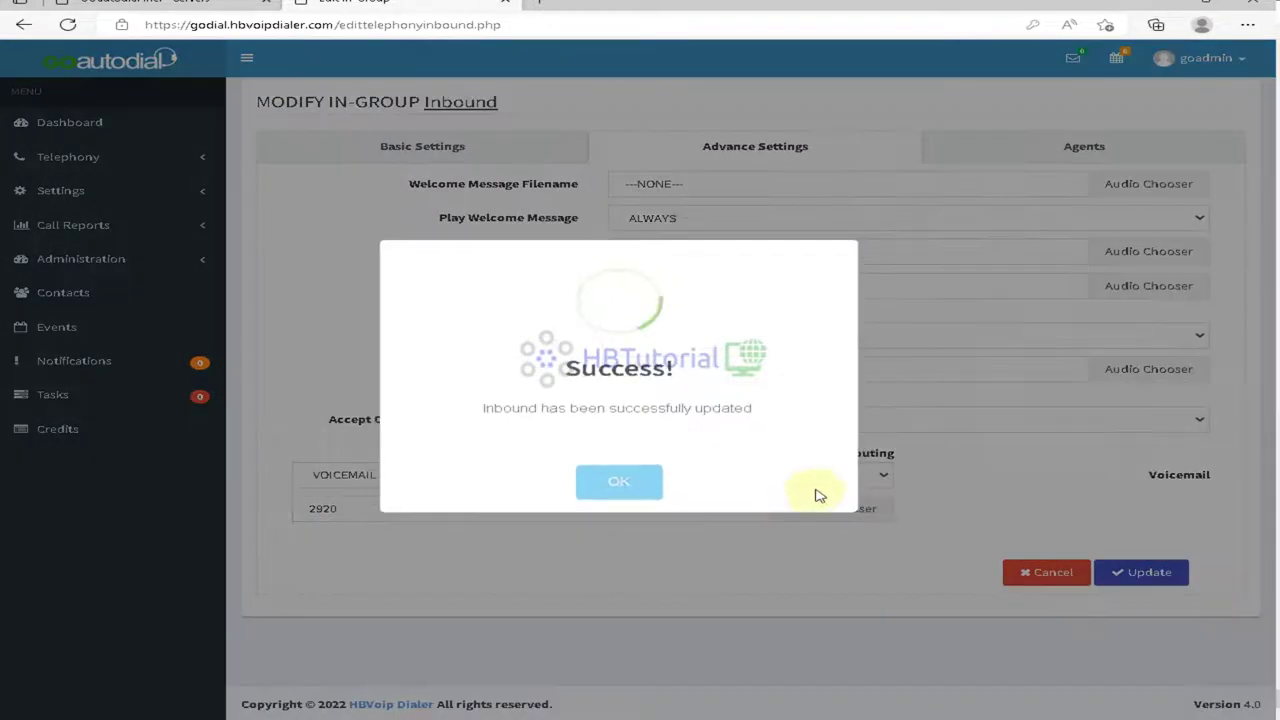
click(619, 486)
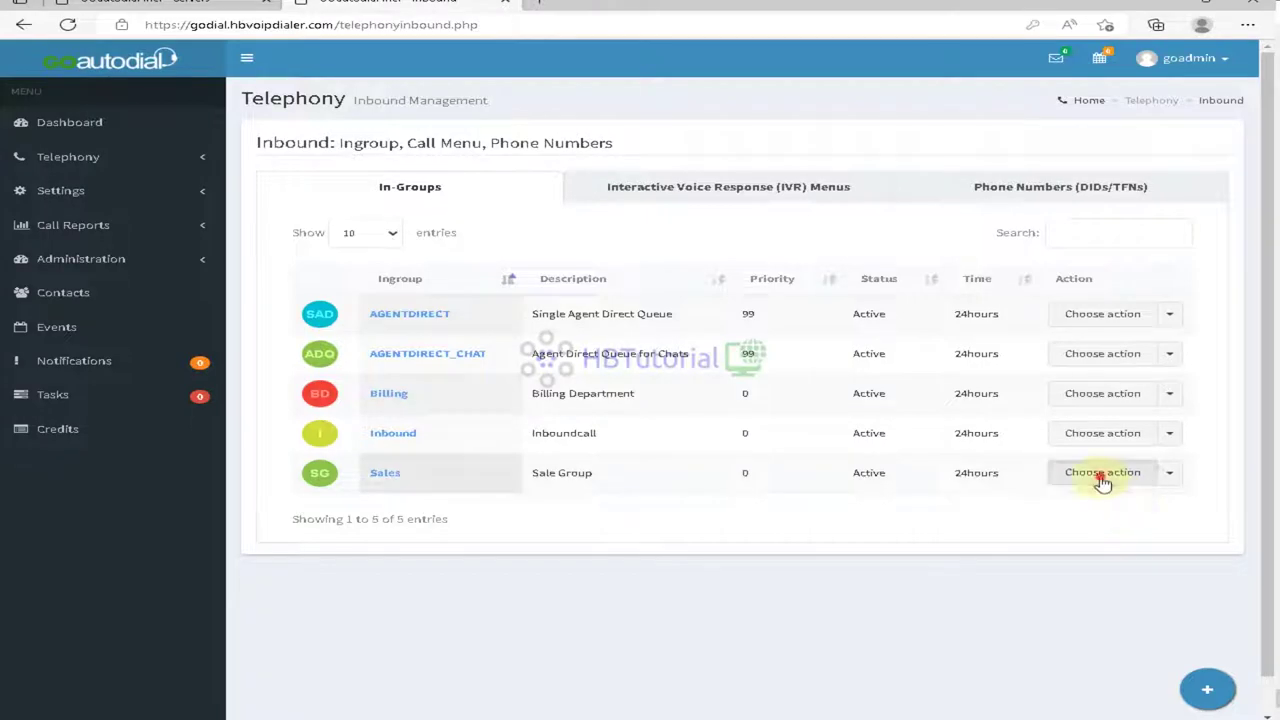
click(1101, 478)
Step: Open the Sales in-group's Advance Settings and inspect its Accept Calls options
click(1087, 501)
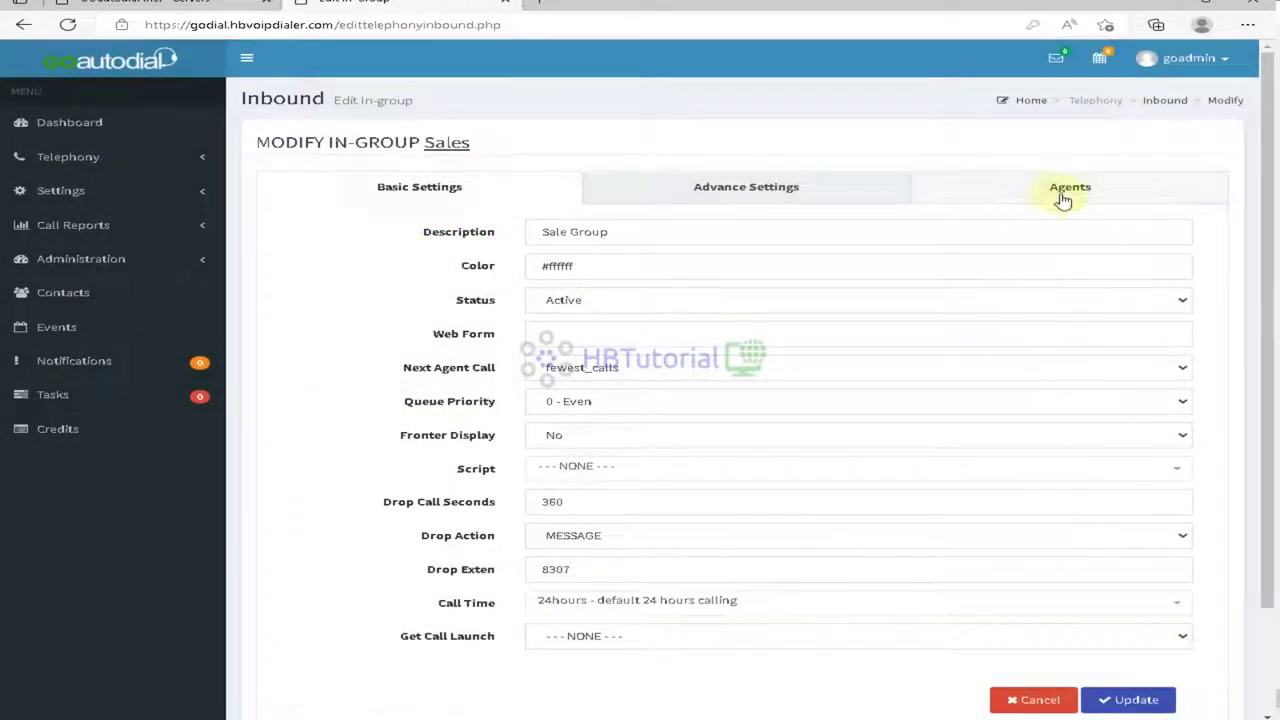
click(1060, 191)
click(788, 192)
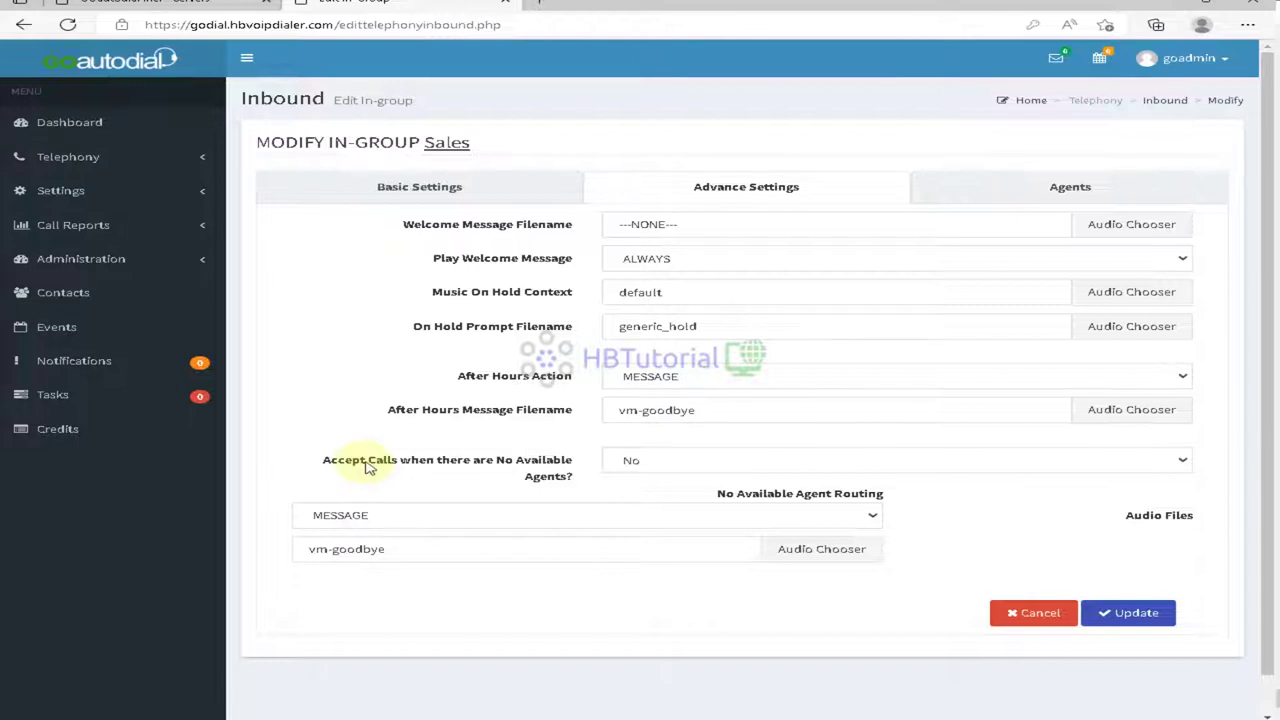
click(652, 464)
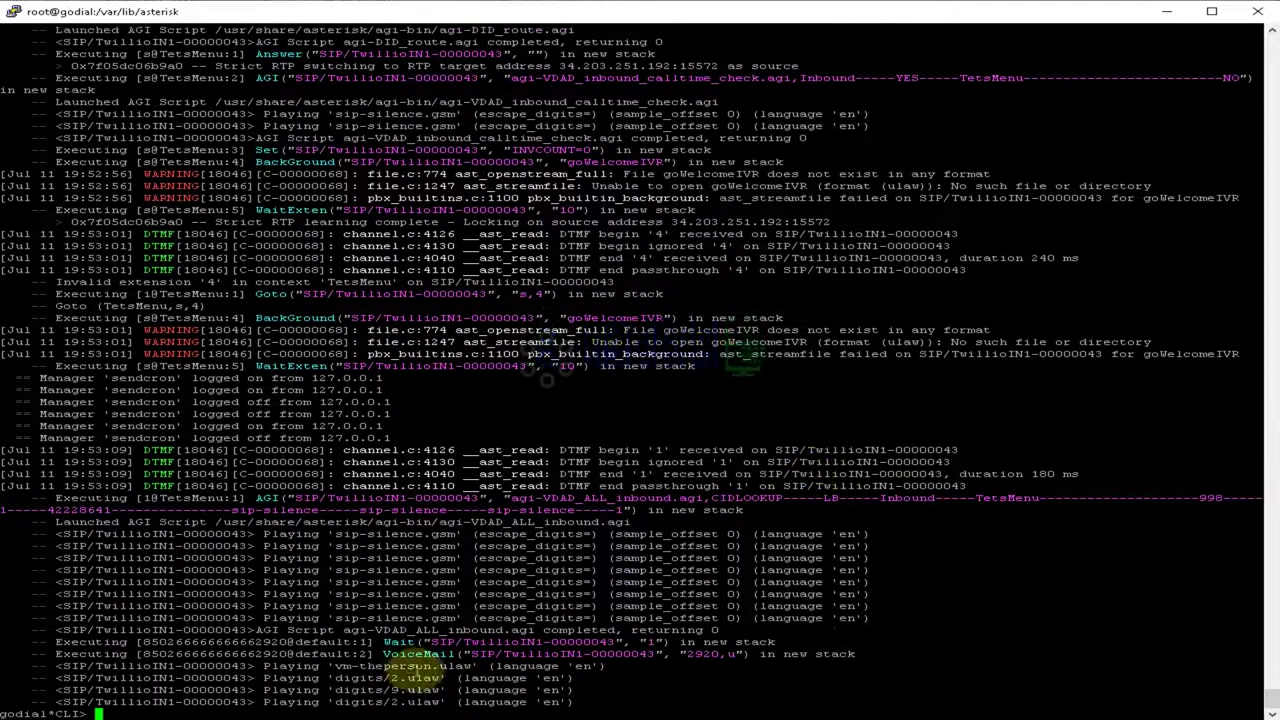
Step: Return from the Asterisk CLI to the Sales in-group settings in the browser
key(alt+Tab)
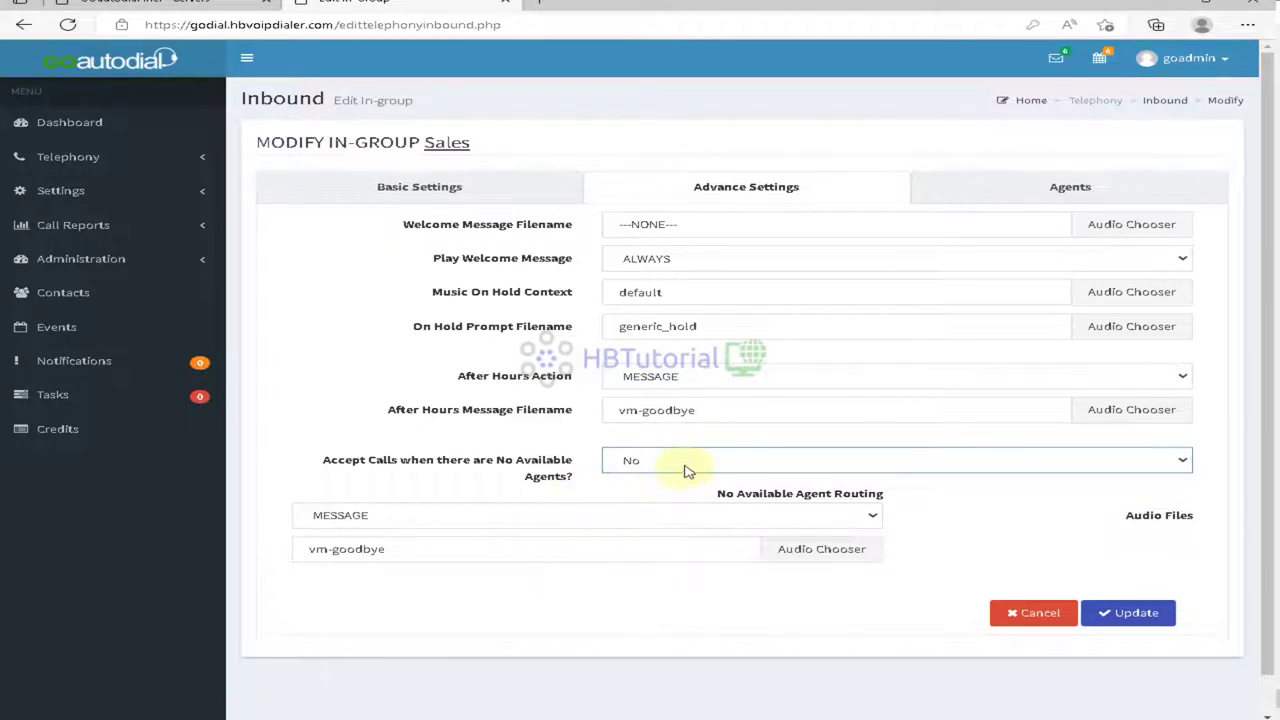
Step: Set the Sales in-group to accept calls with no available agents and save
click(650, 470)
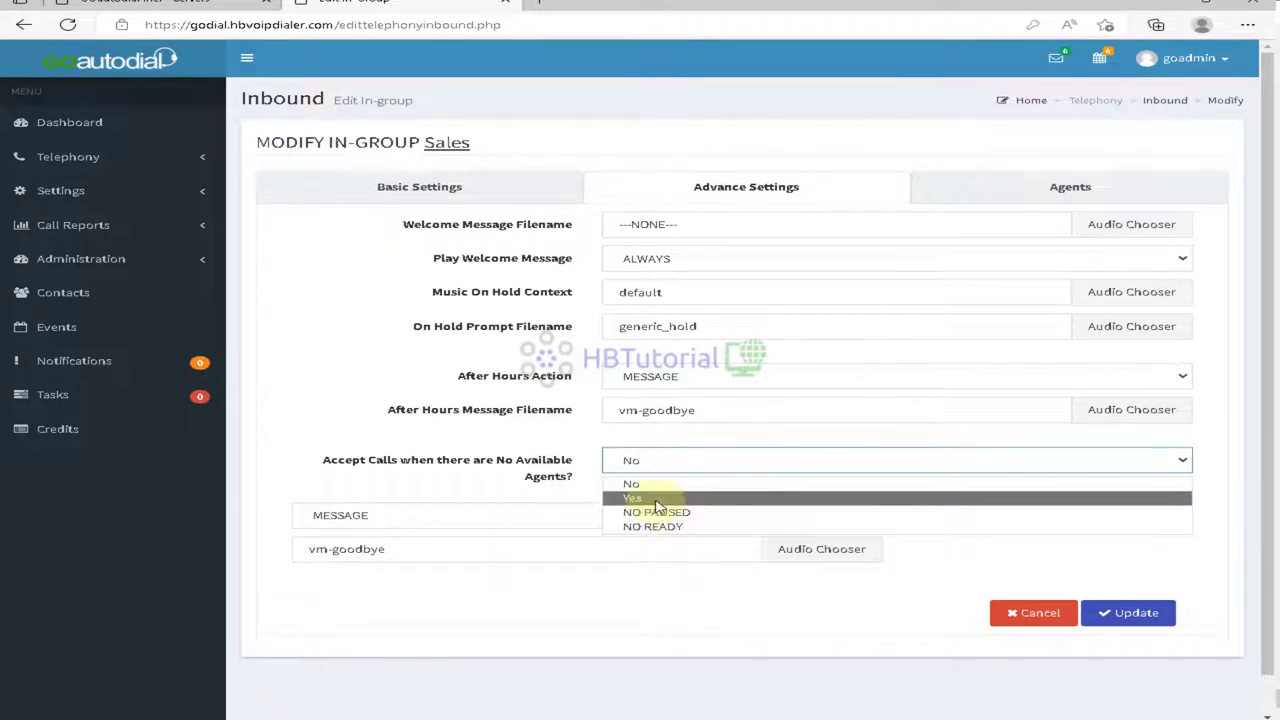
click(657, 498)
click(1130, 612)
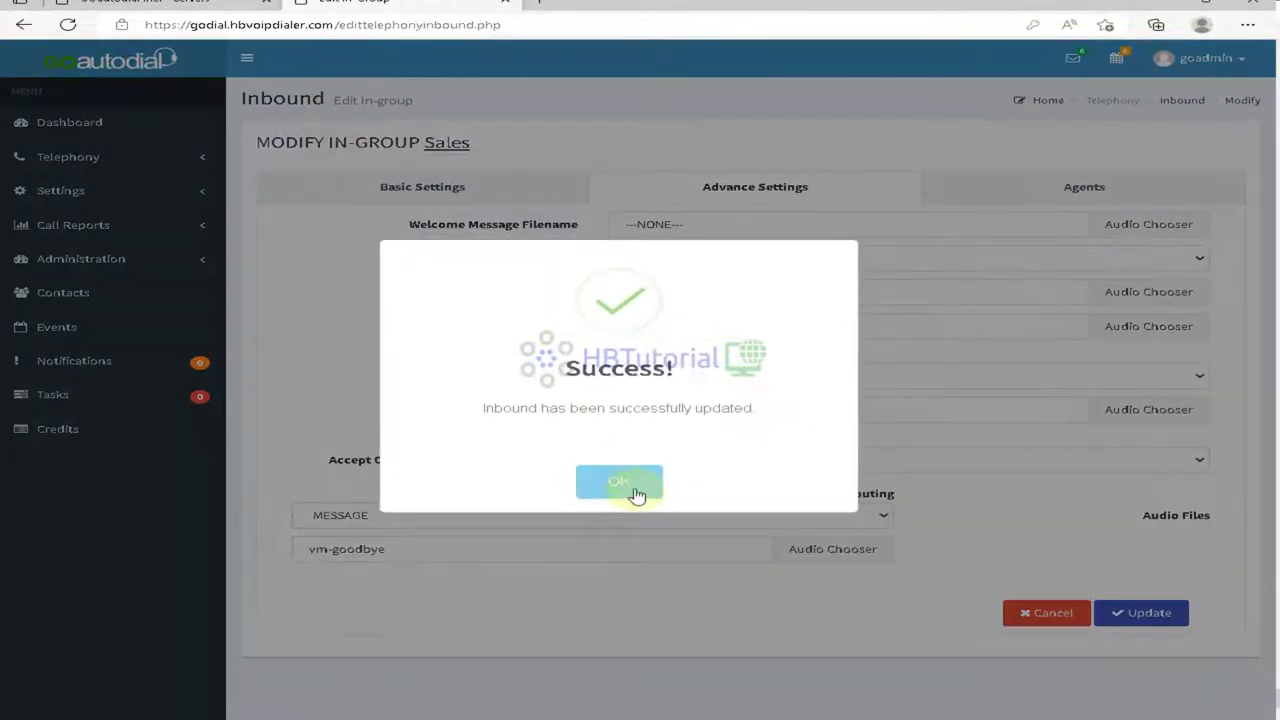
click(628, 484)
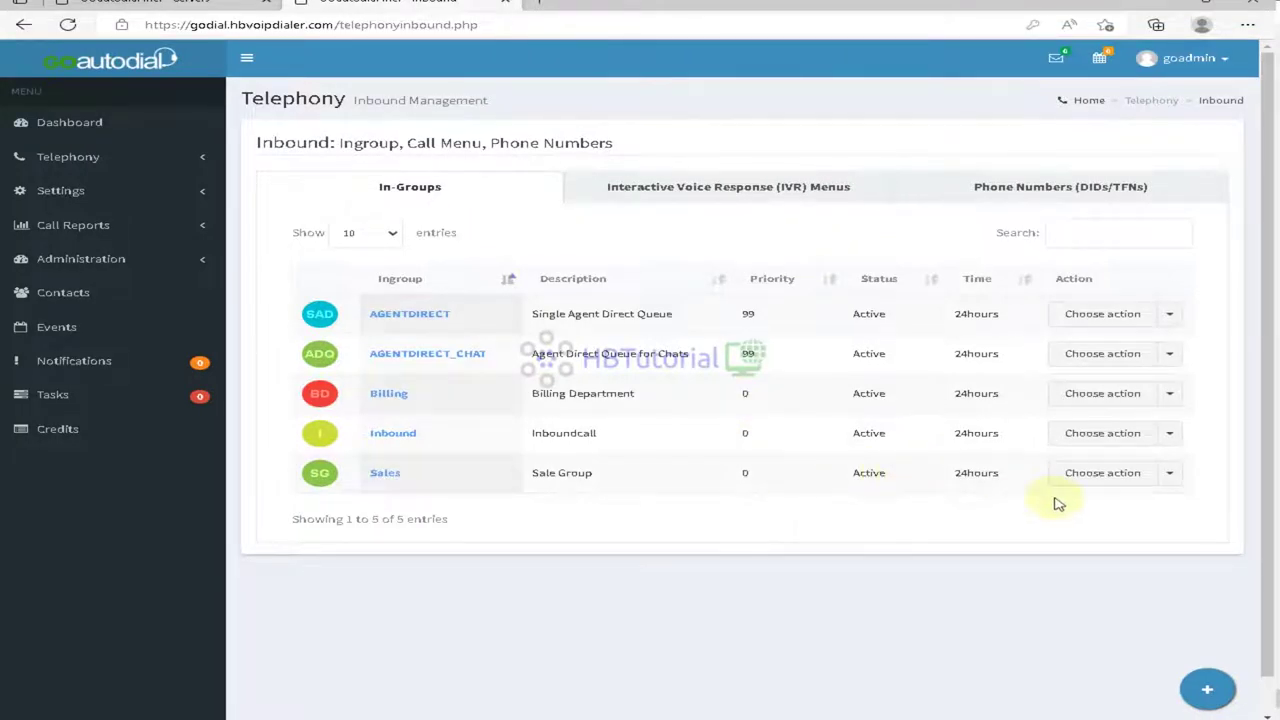
Step: Set the Billing in-group to accept calls with no available agents and save
click(1108, 396)
click(1101, 424)
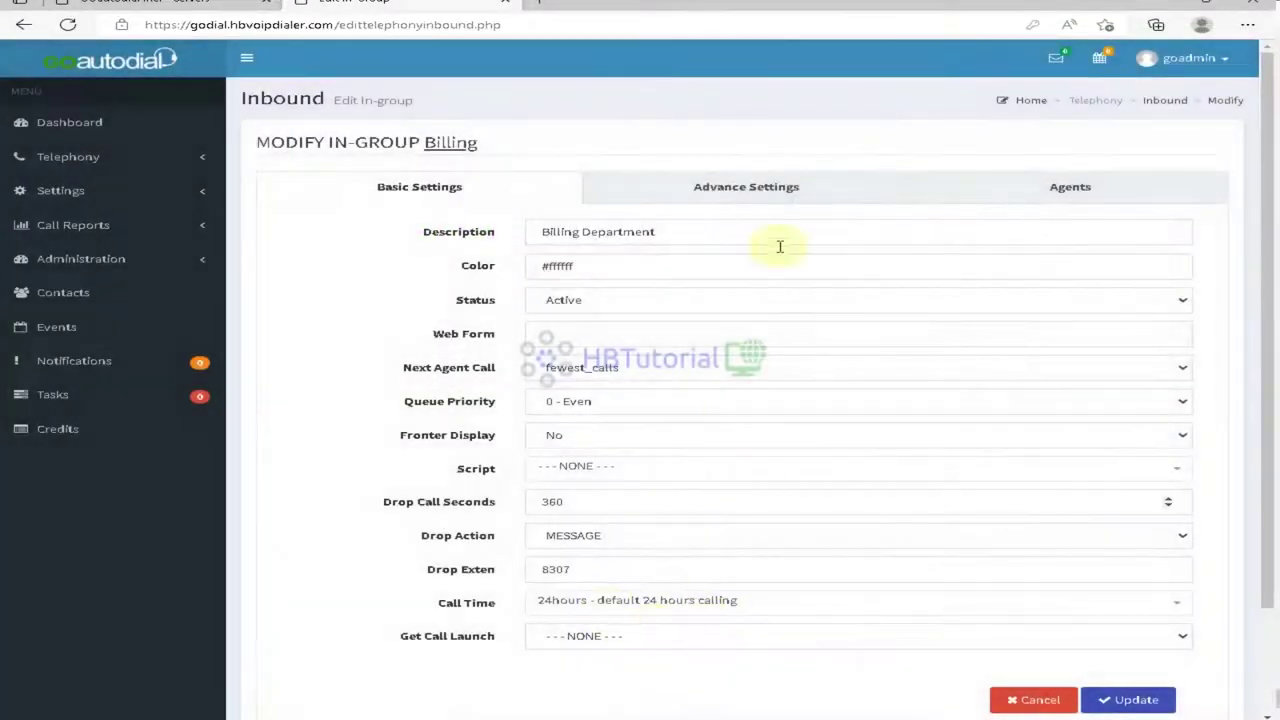
click(767, 193)
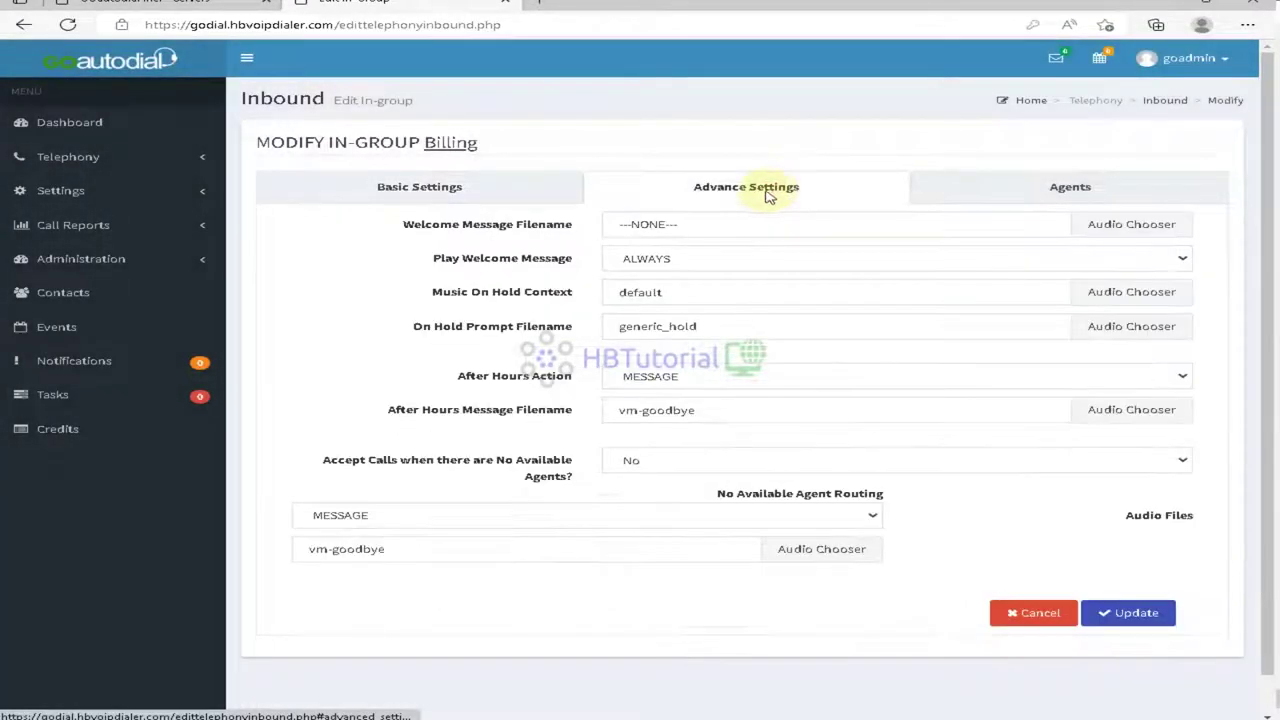
click(657, 464)
click(645, 483)
click(1135, 612)
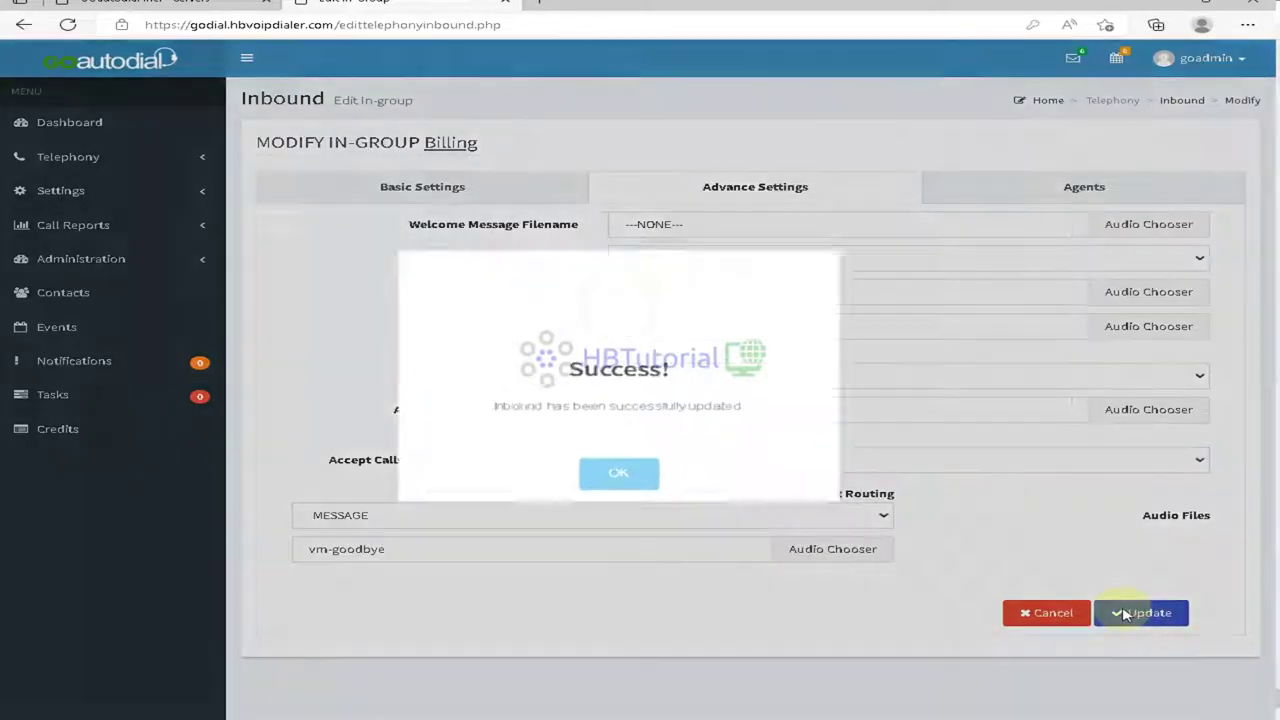
click(614, 482)
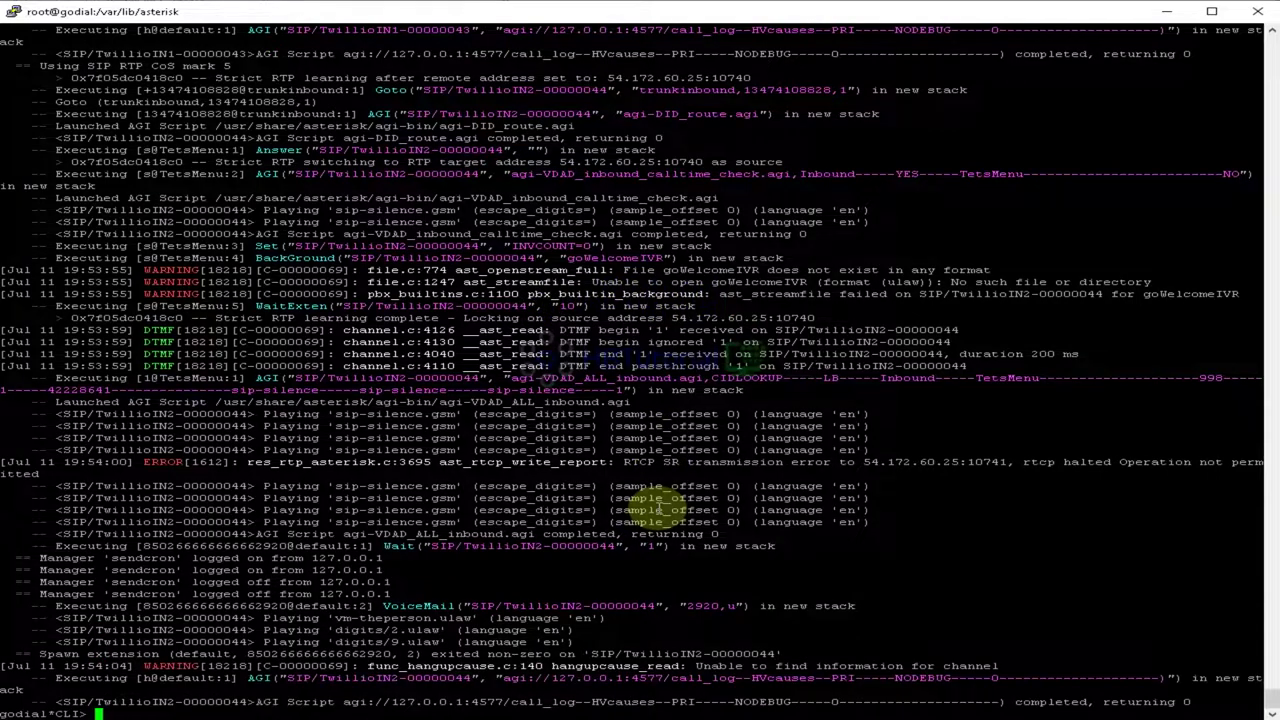
Step: Run core reload, dialplan reload and sip reload in the Asterisk CLI
text(ore reload)
key(Return)
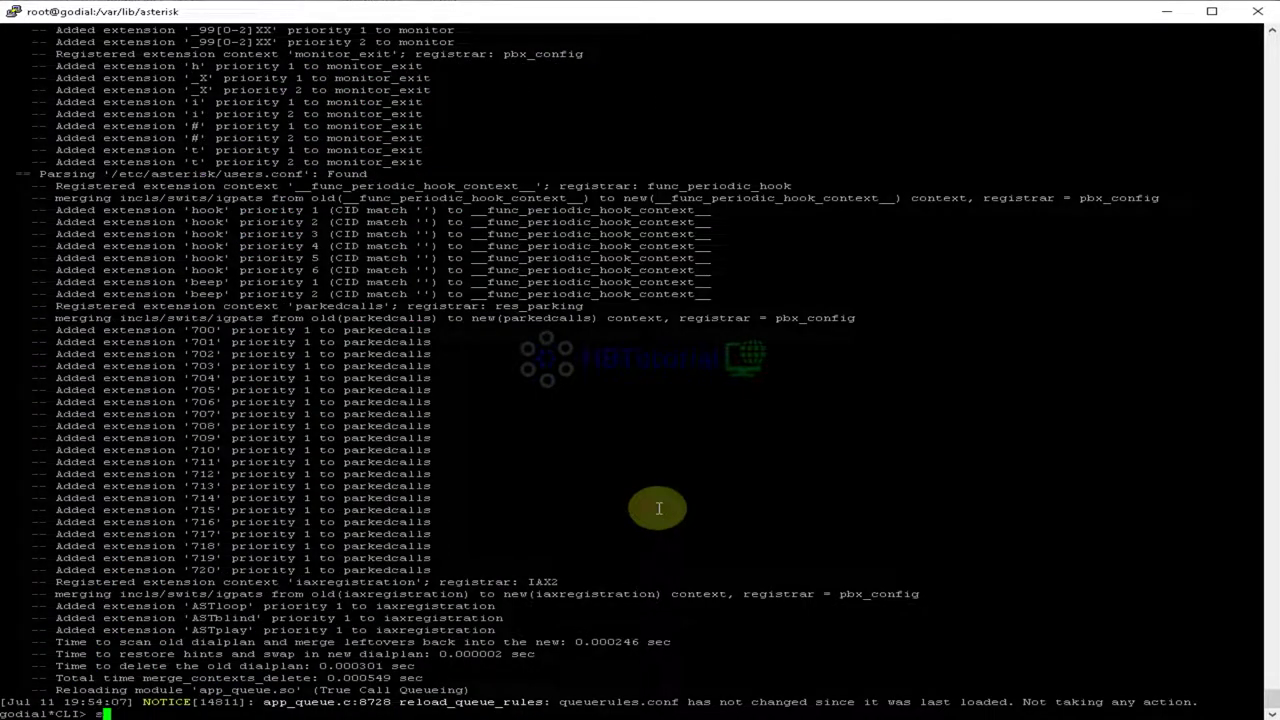
text(dialplan reload)
key(Return)
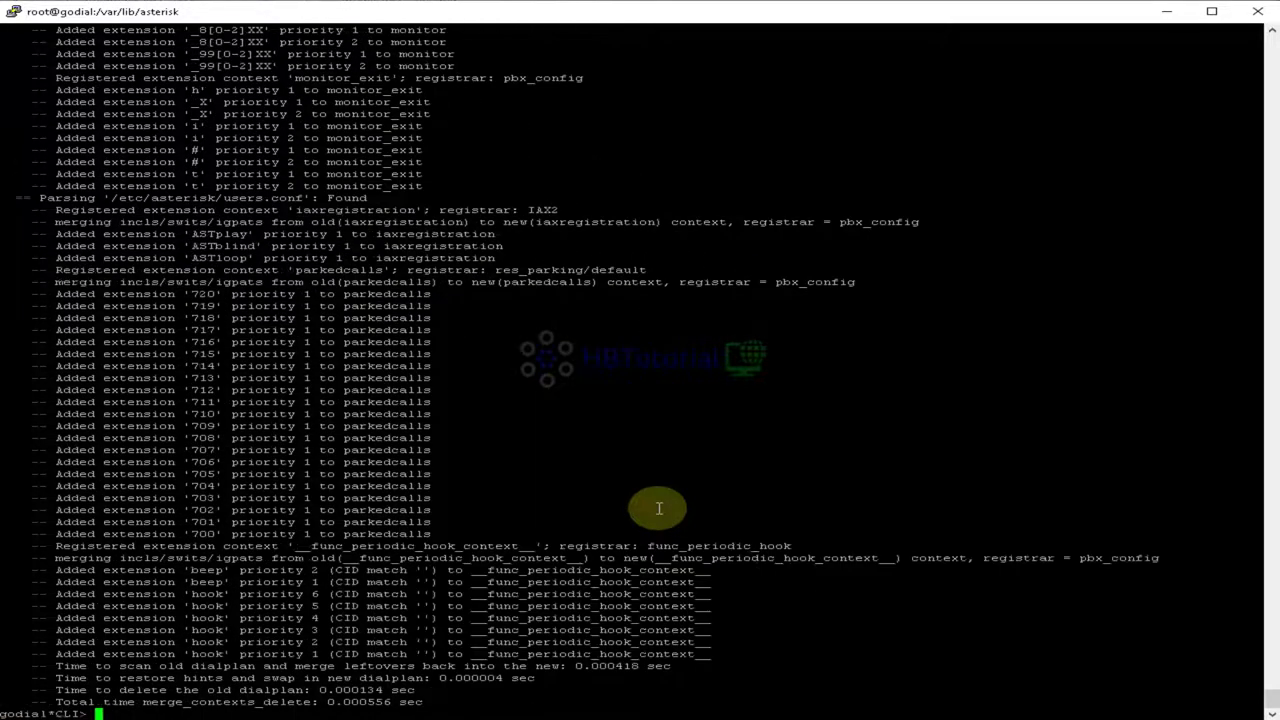
text(sip reload)
key(Return)
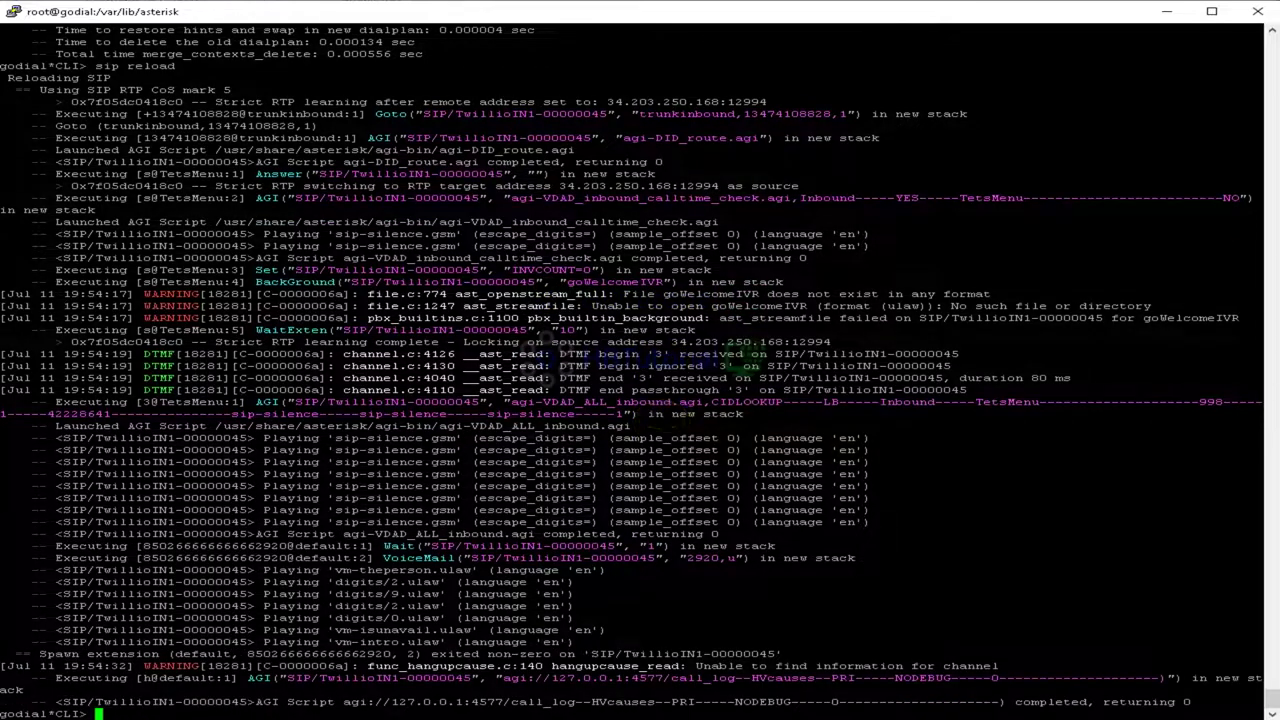
key(alt+Tab)
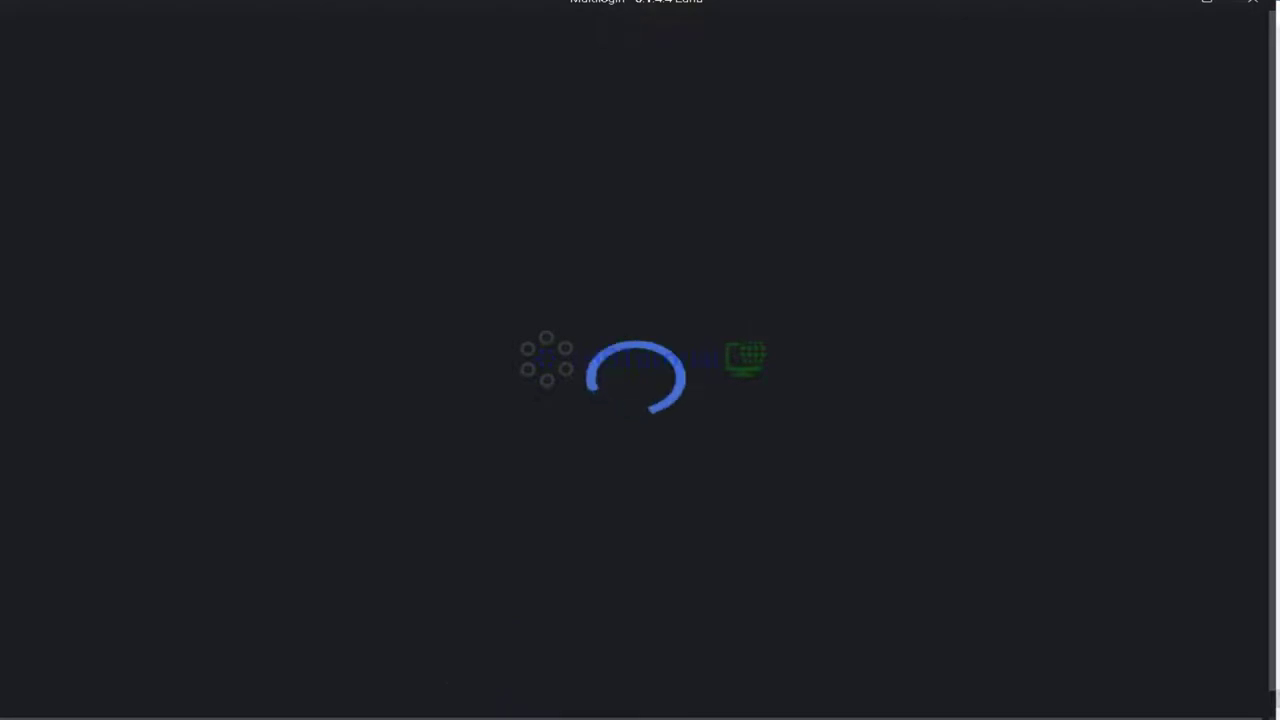
right_click(316, 718)
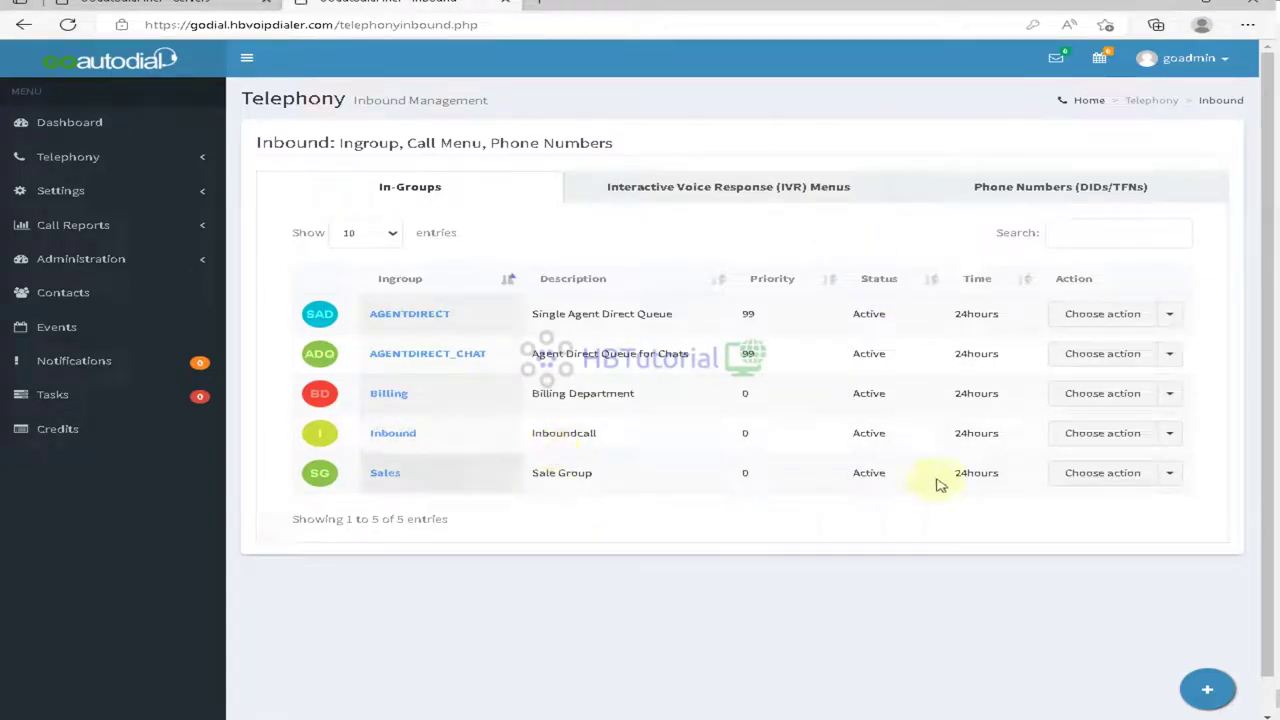
Step: Set the Inbound in-group's Accept Calls to No with no-agent routing to IN_GROUP
click(1108, 435)
click(1106, 468)
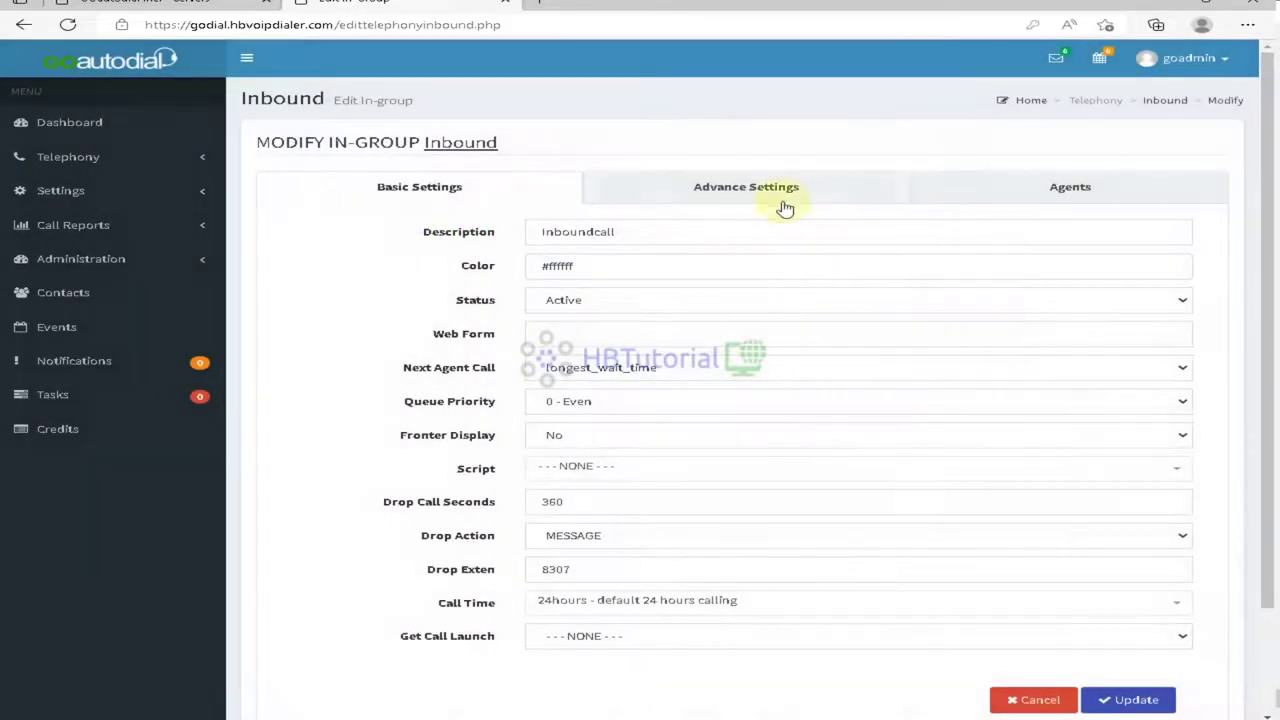
click(785, 208)
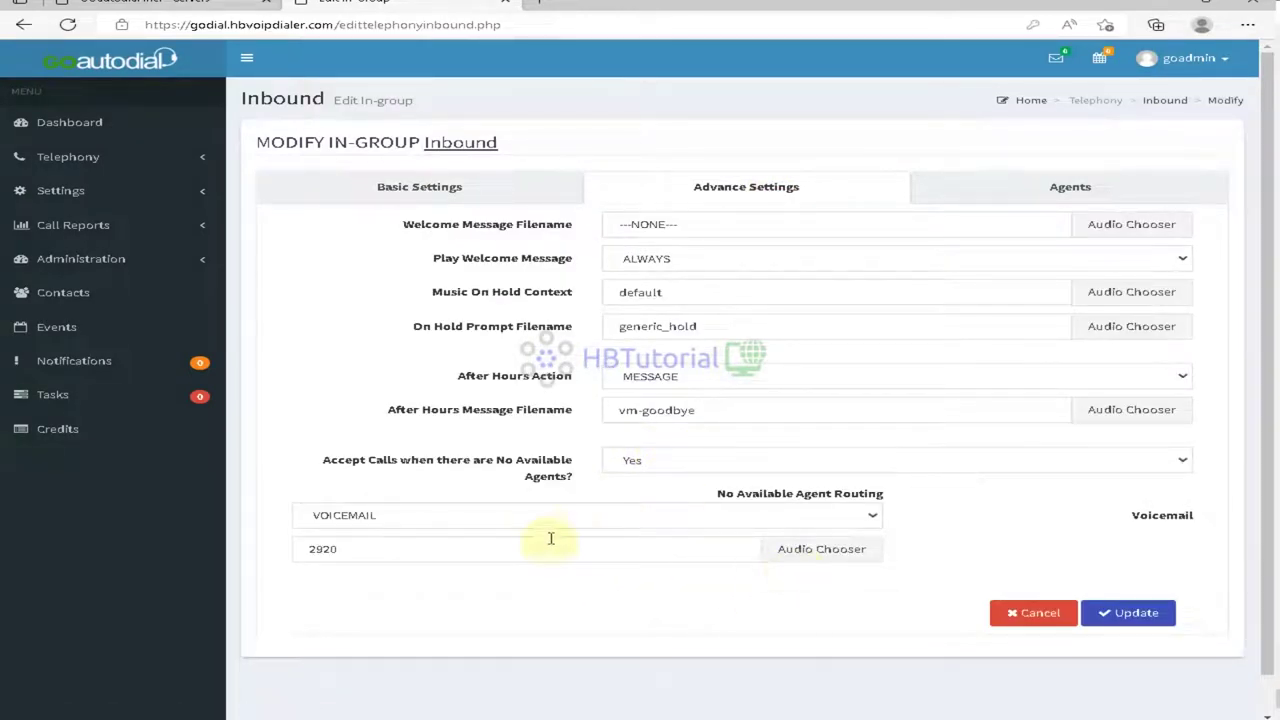
click(507, 520)
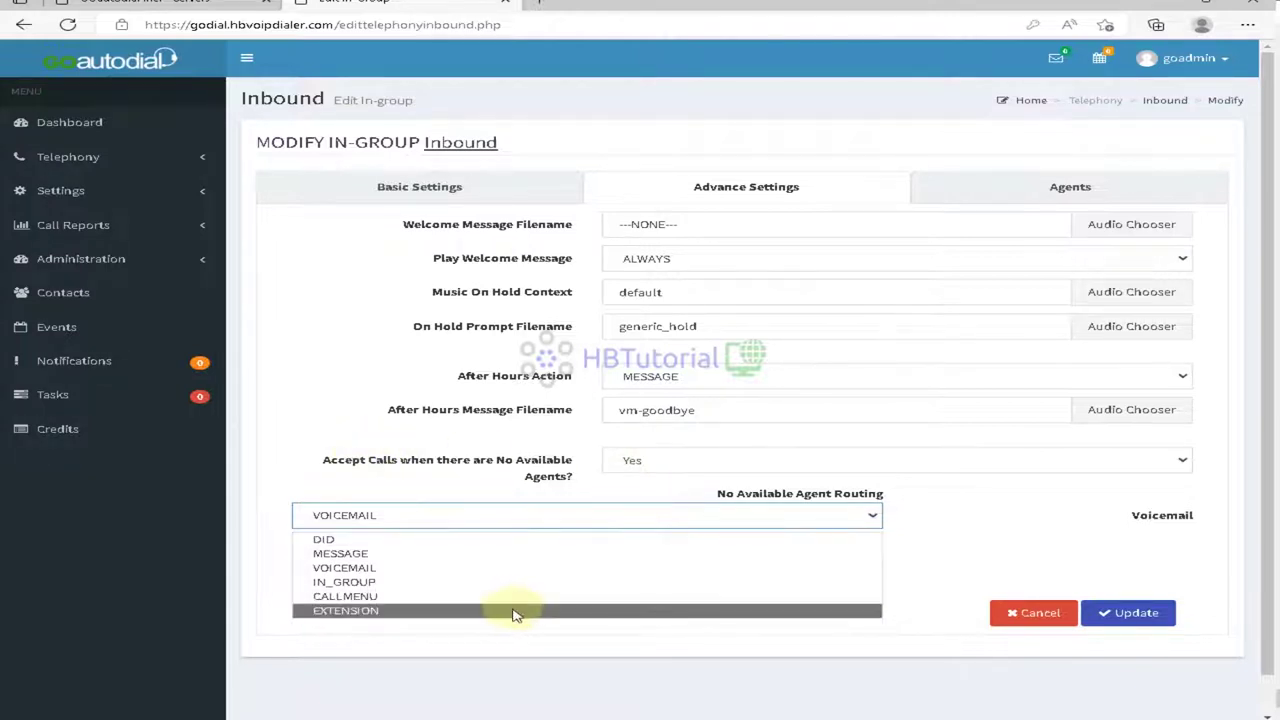
click(416, 583)
click(709, 462)
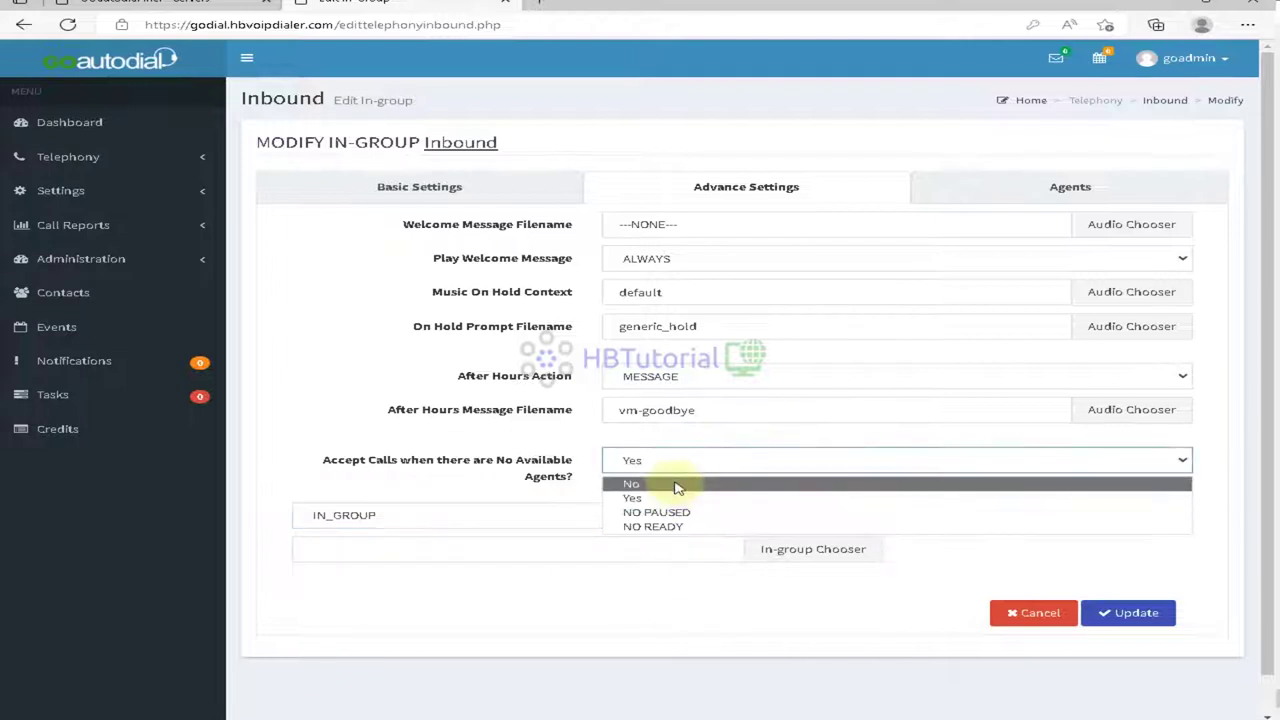
click(677, 485)
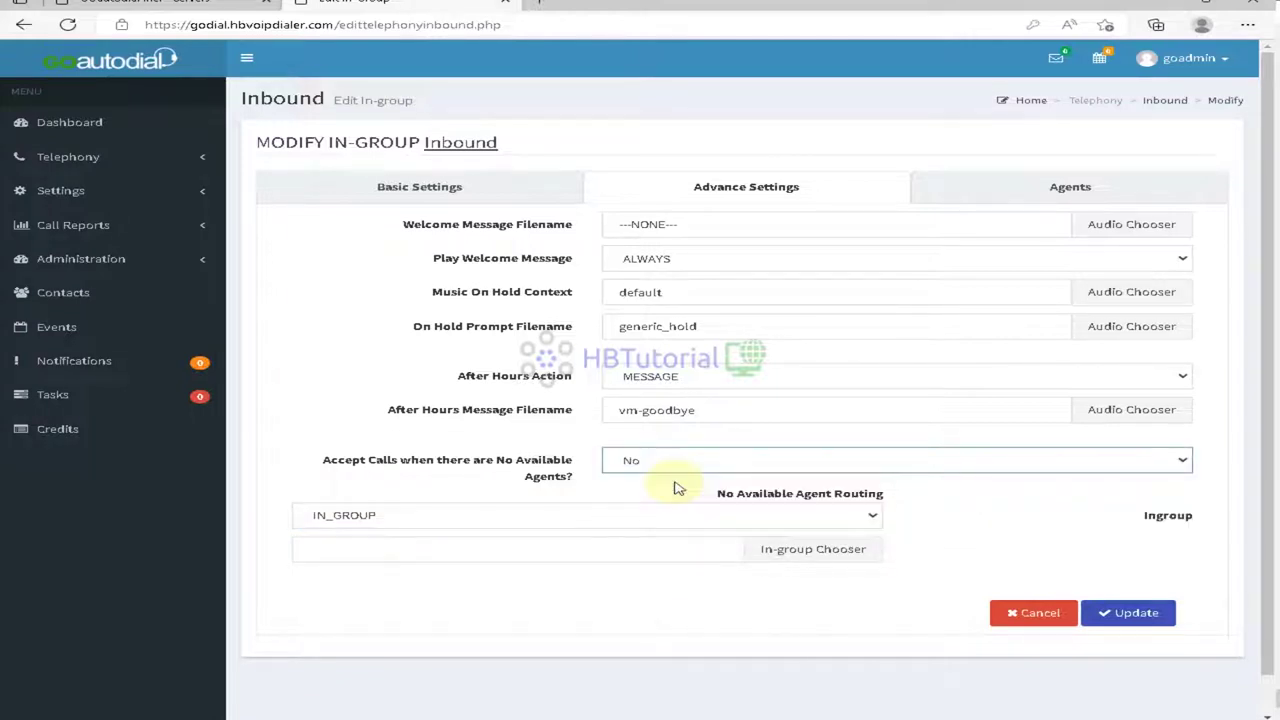
Step: Choose Inbound as the no-agent destination in-group and save
click(623, 518)
click(1004, 641)
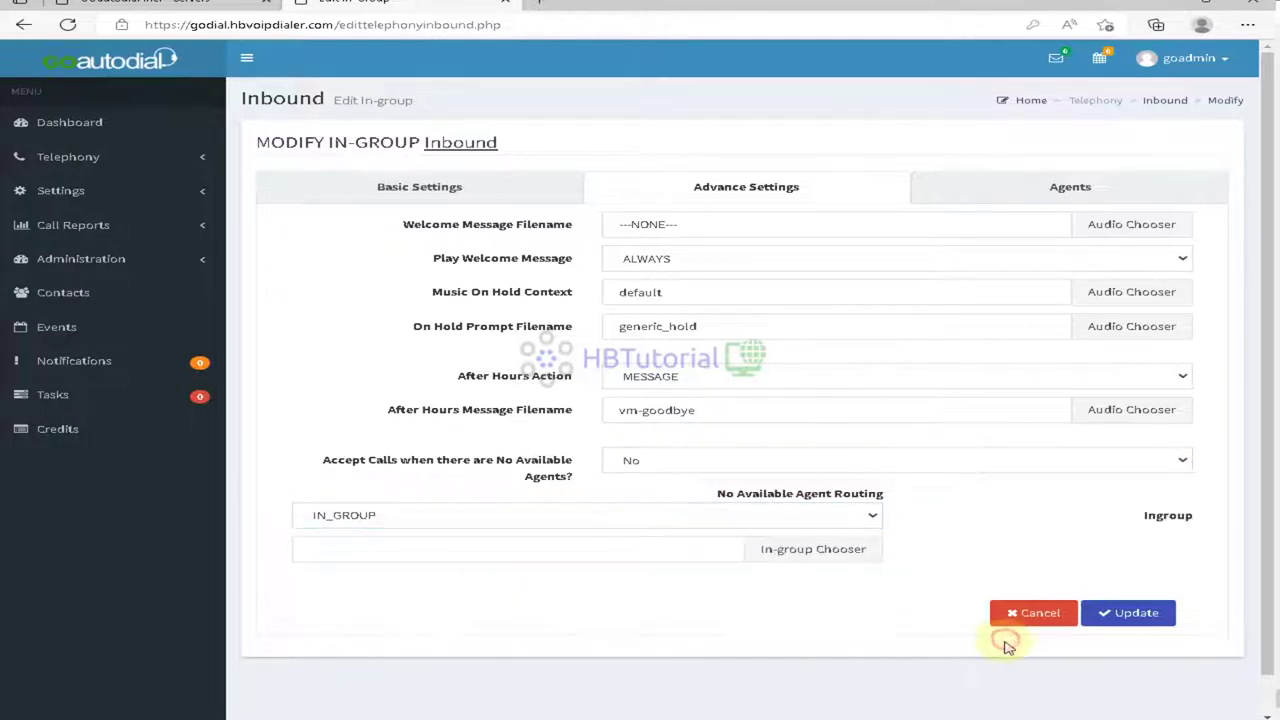
click(489, 515)
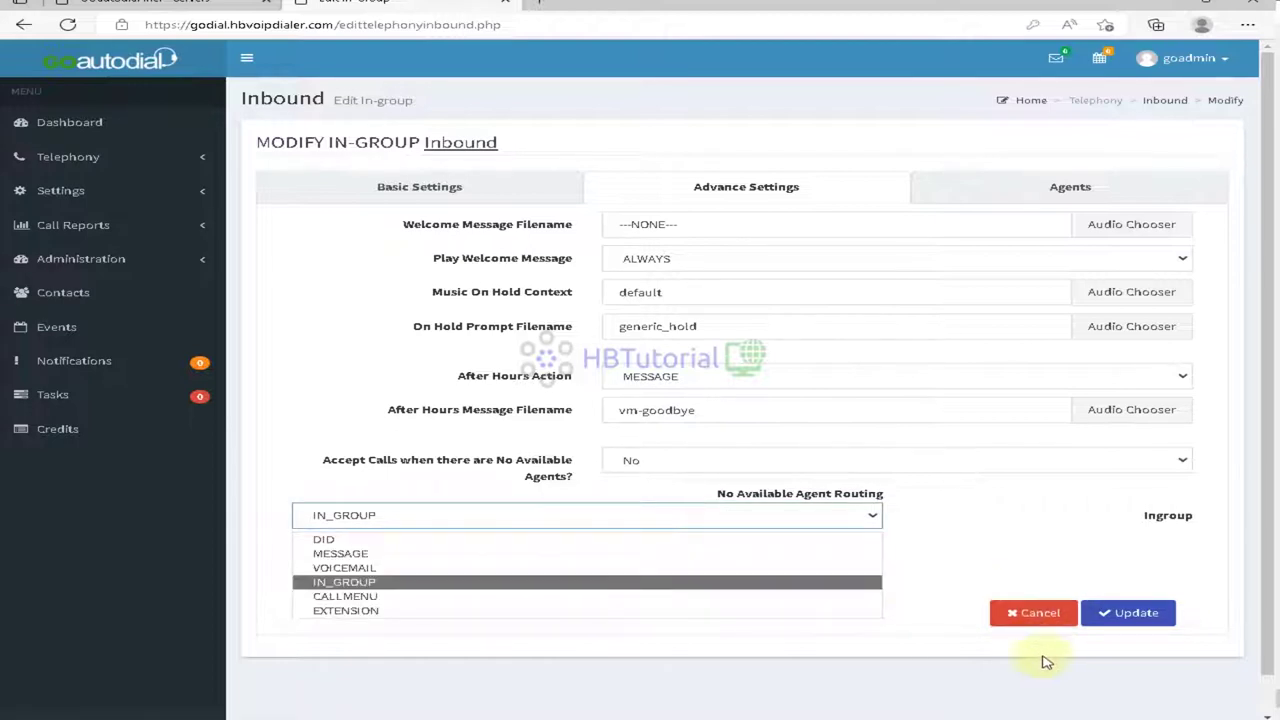
click(903, 656)
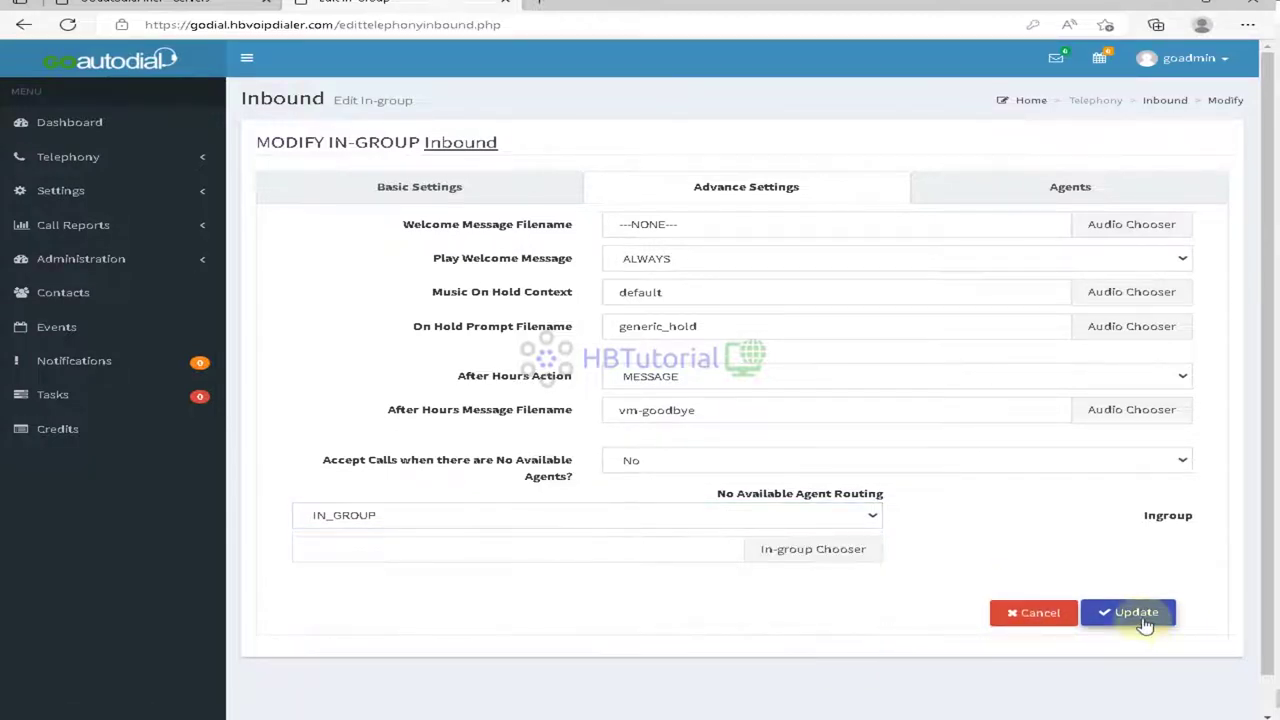
click(651, 546)
click(812, 548)
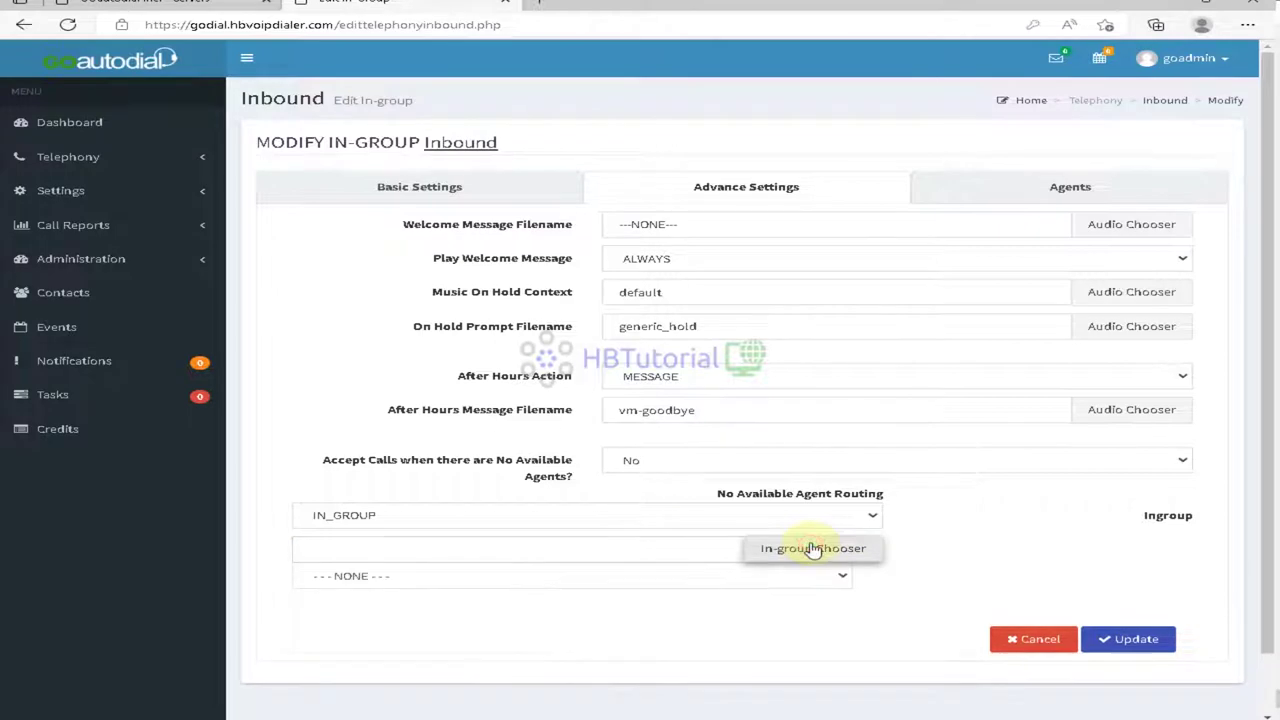
click(491, 578)
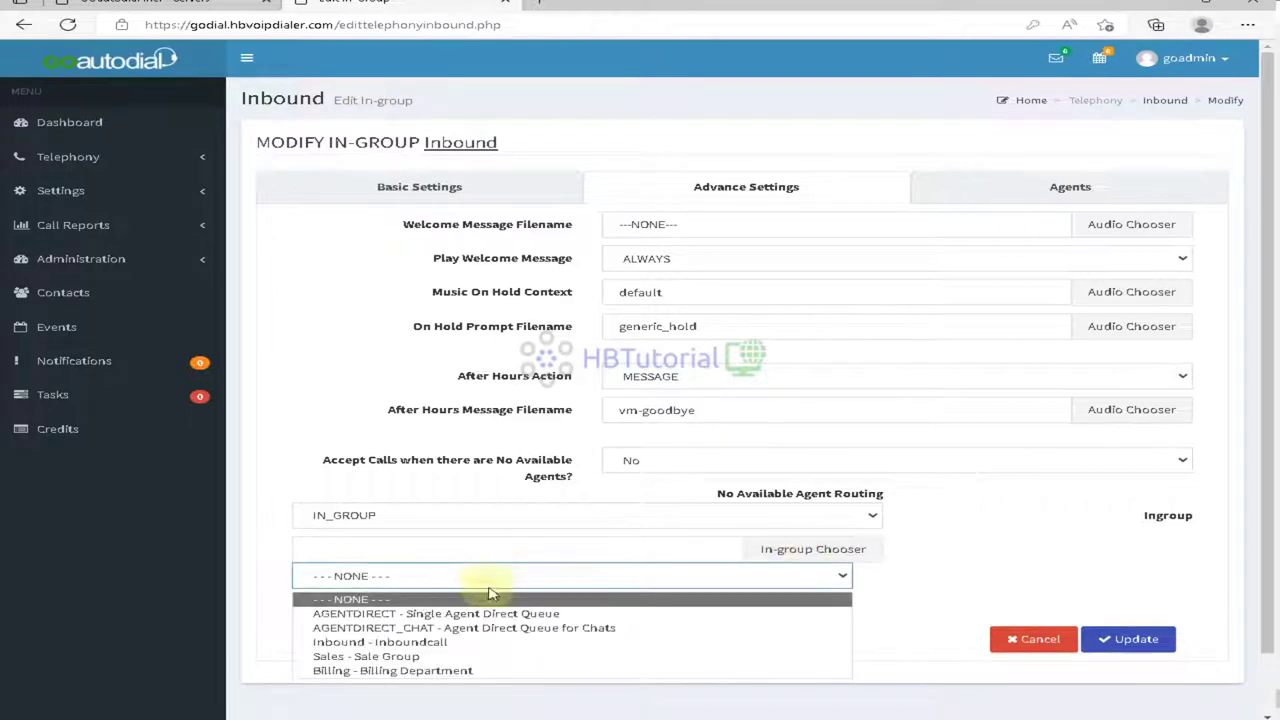
click(467, 641)
click(1128, 613)
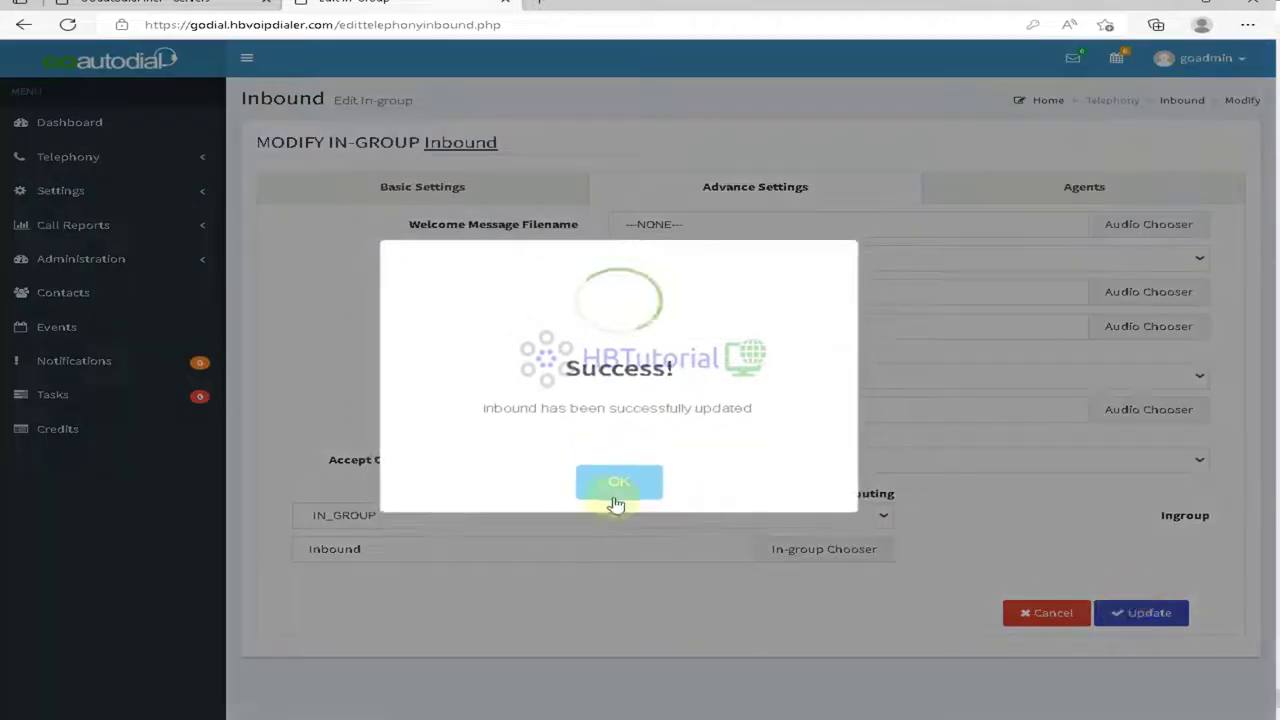
click(612, 493)
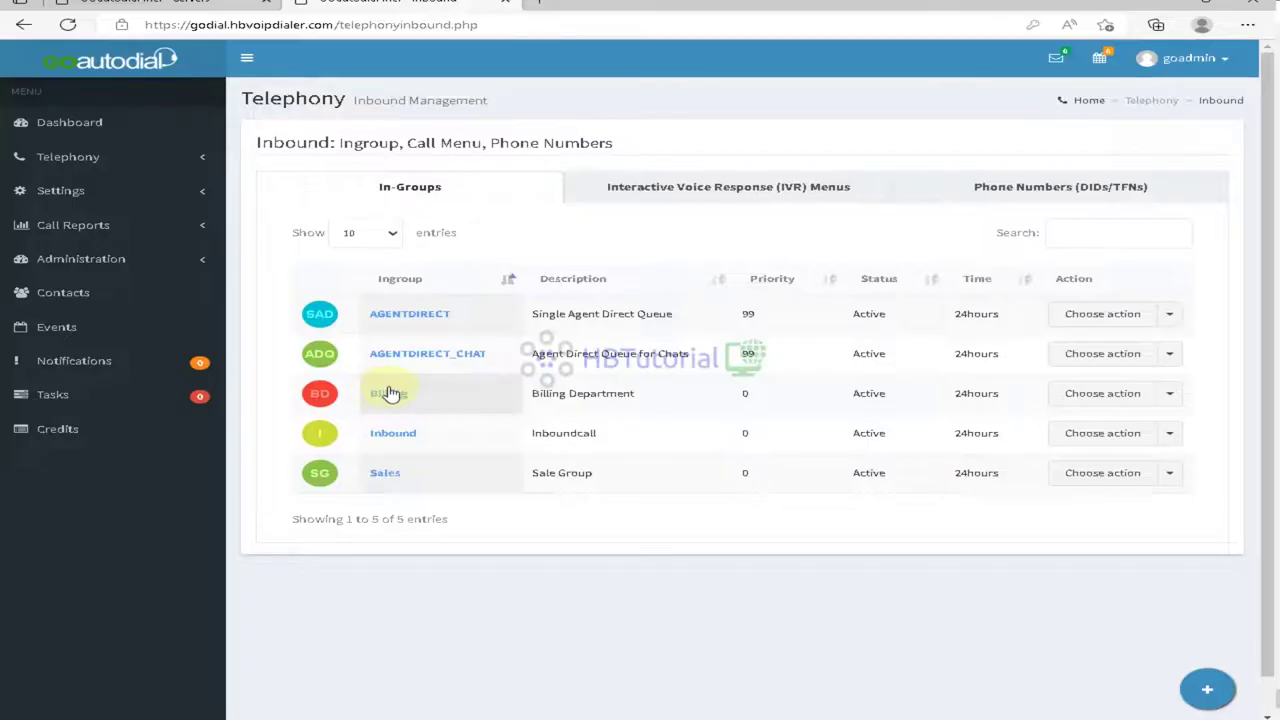
Step: Set the Billing in-group's Accept Calls to No with no-agent routing to IN_GROUP
click(389, 397)
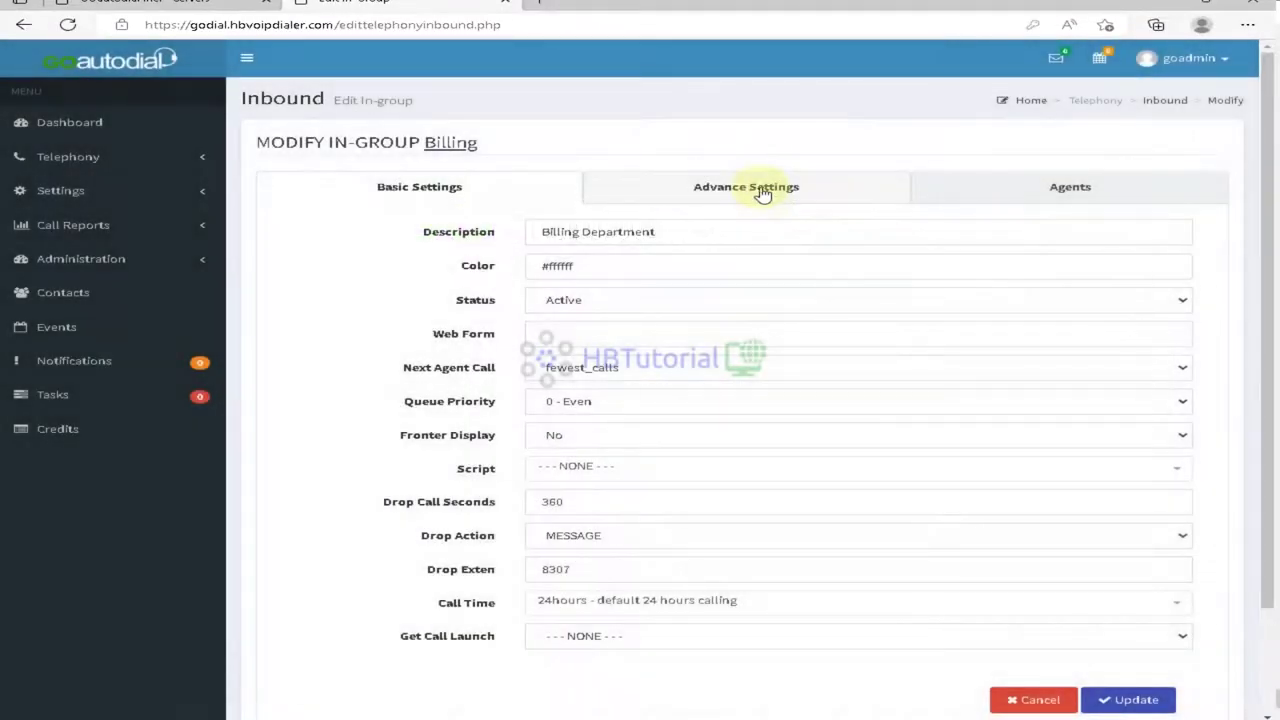
click(762, 193)
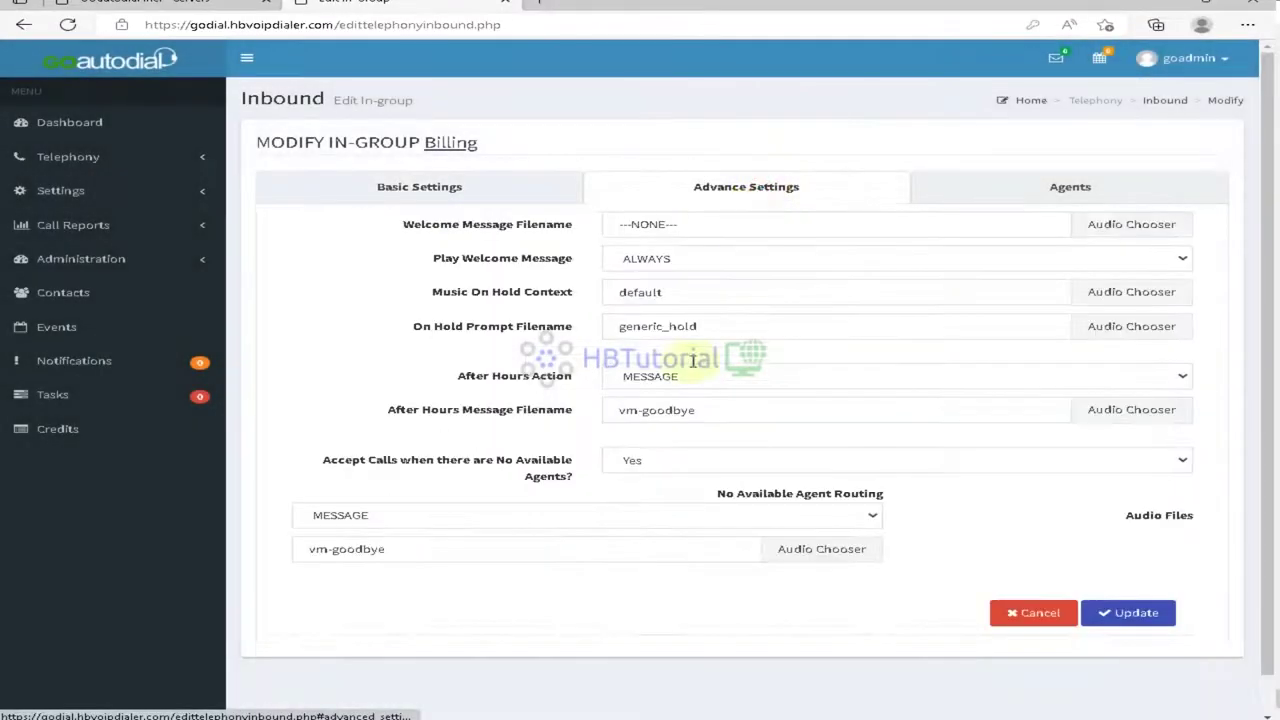
click(700, 460)
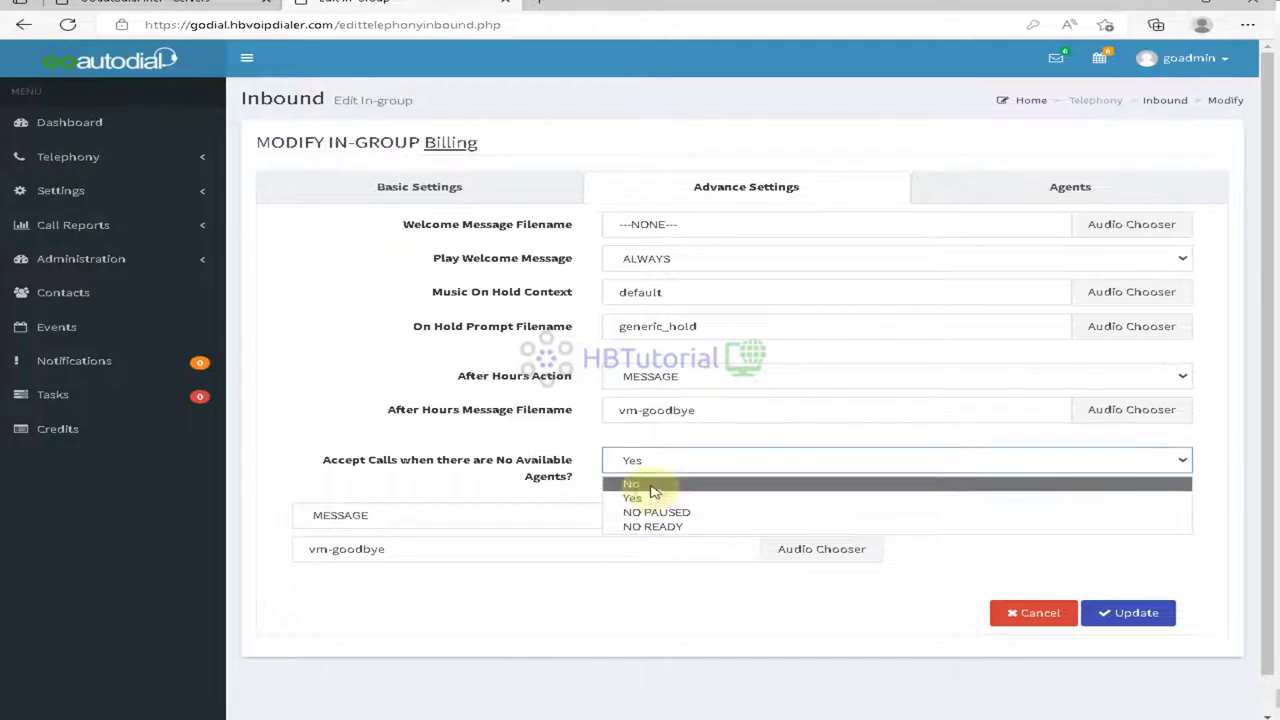
click(632, 484)
click(497, 515)
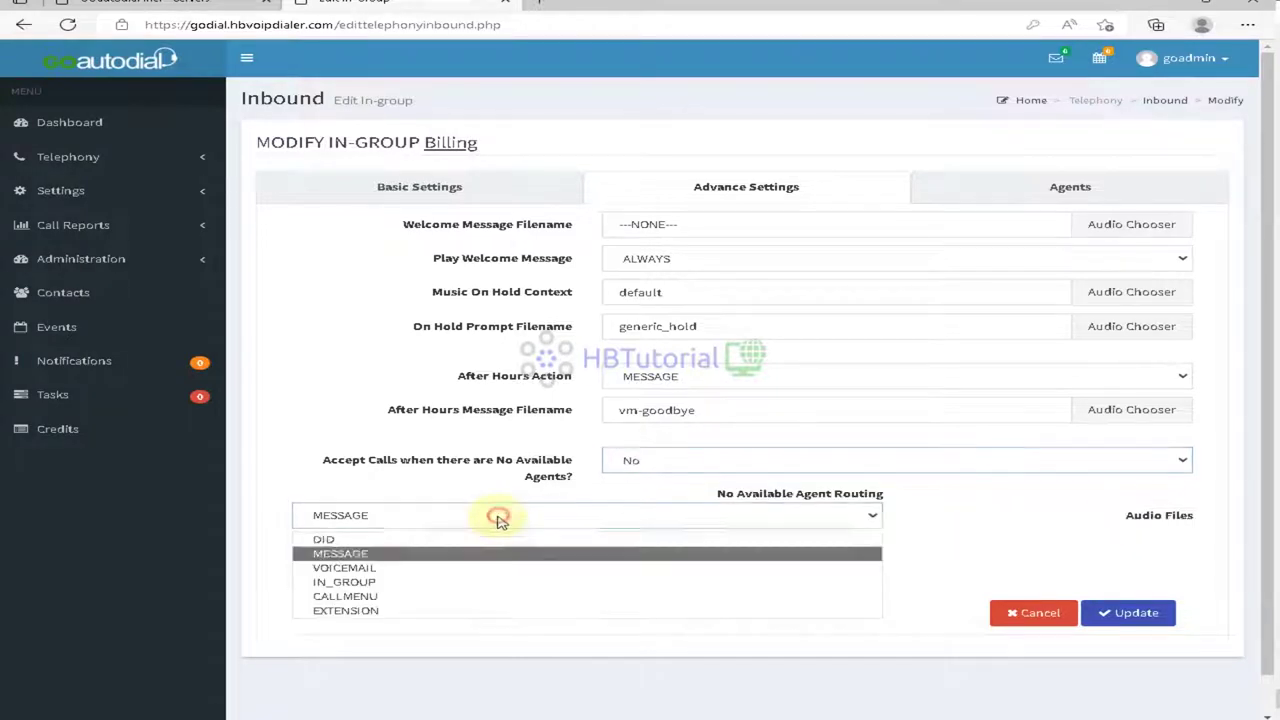
click(457, 580)
Step: Choose Billing as the no-agent destination in-group and save
click(434, 552)
click(414, 599)
click(814, 549)
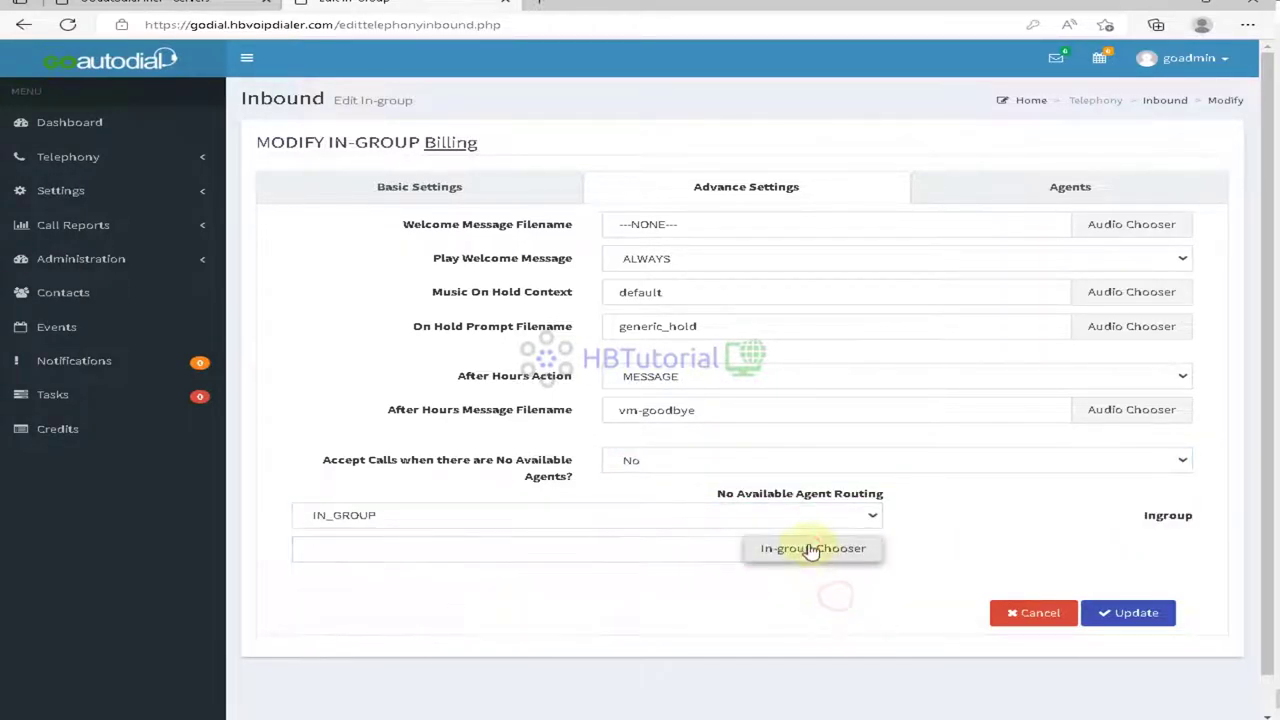
click(536, 578)
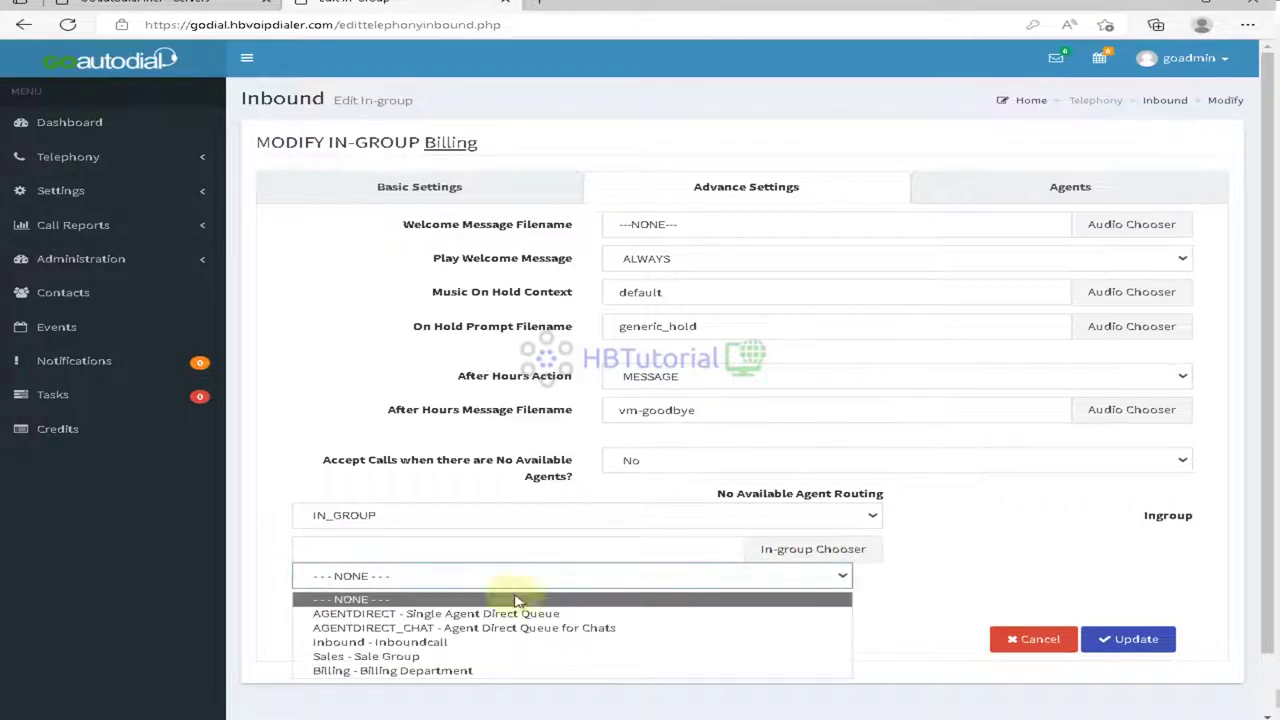
click(480, 670)
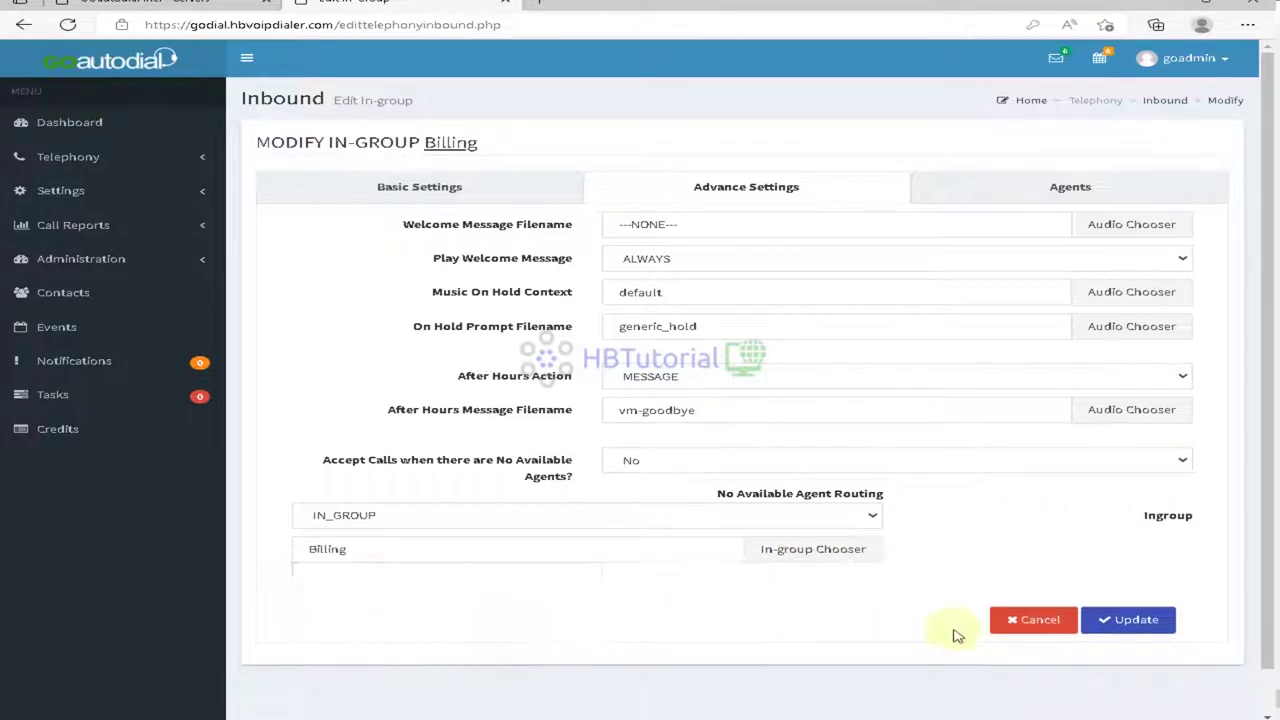
click(1132, 615)
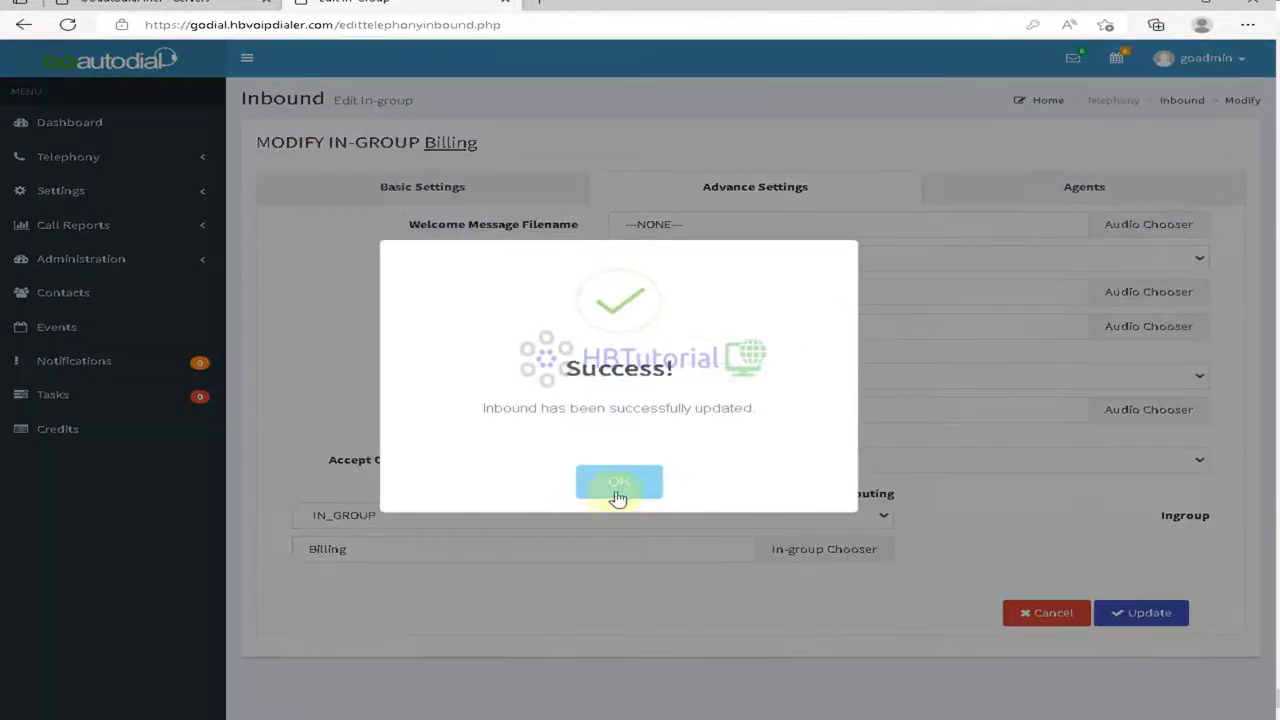
click(610, 483)
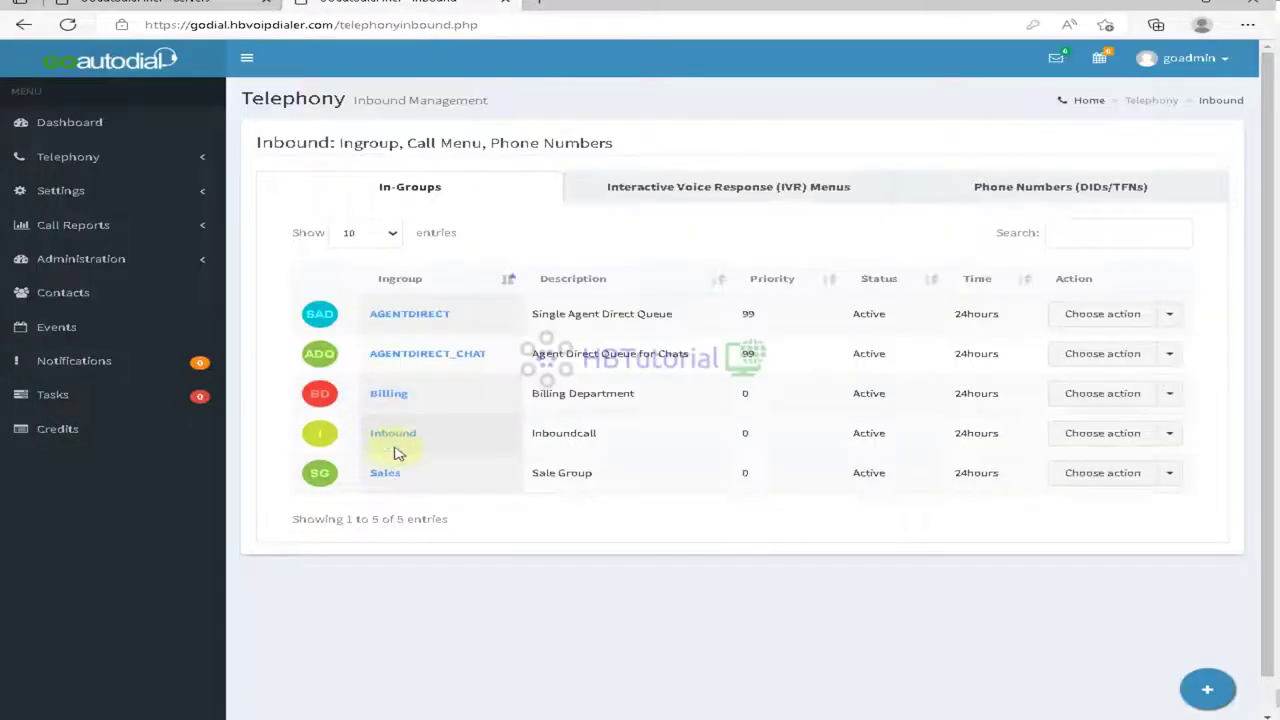
Step: Set the Sales in-group's no-agent routing to IN_GROUP and Accept Calls to No
click(383, 476)
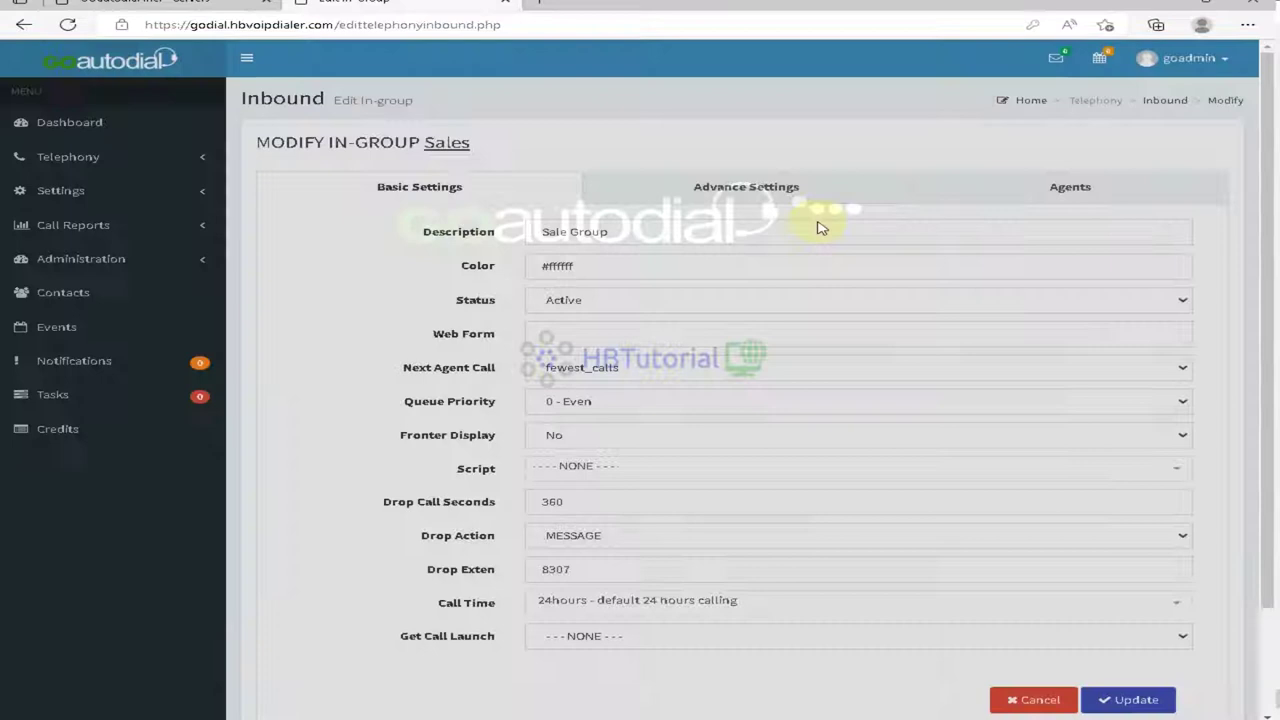
click(783, 200)
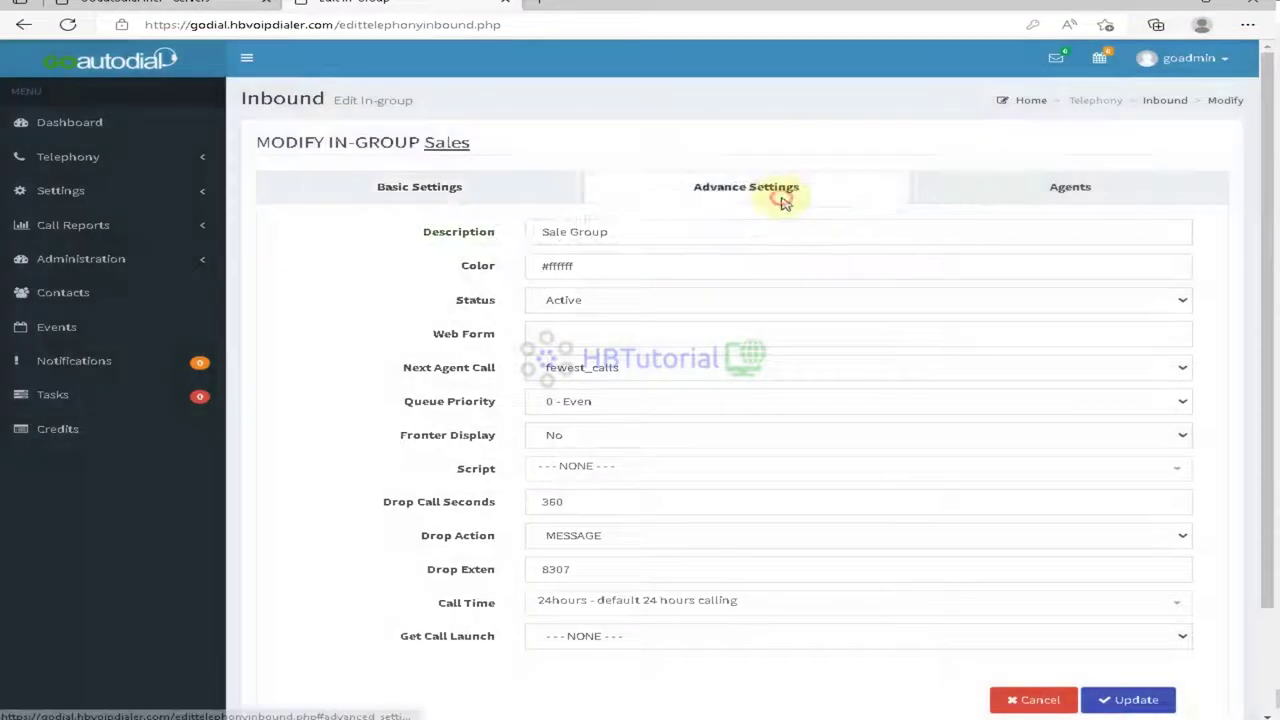
click(472, 520)
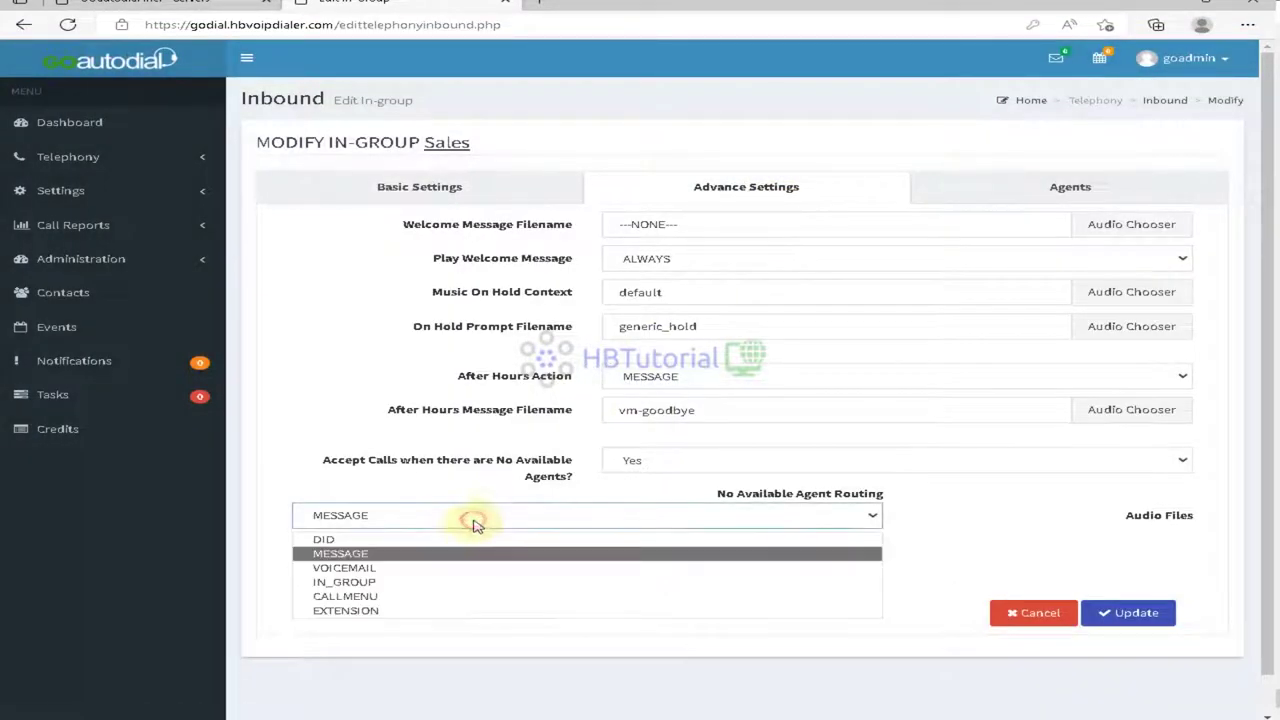
click(436, 582)
click(668, 466)
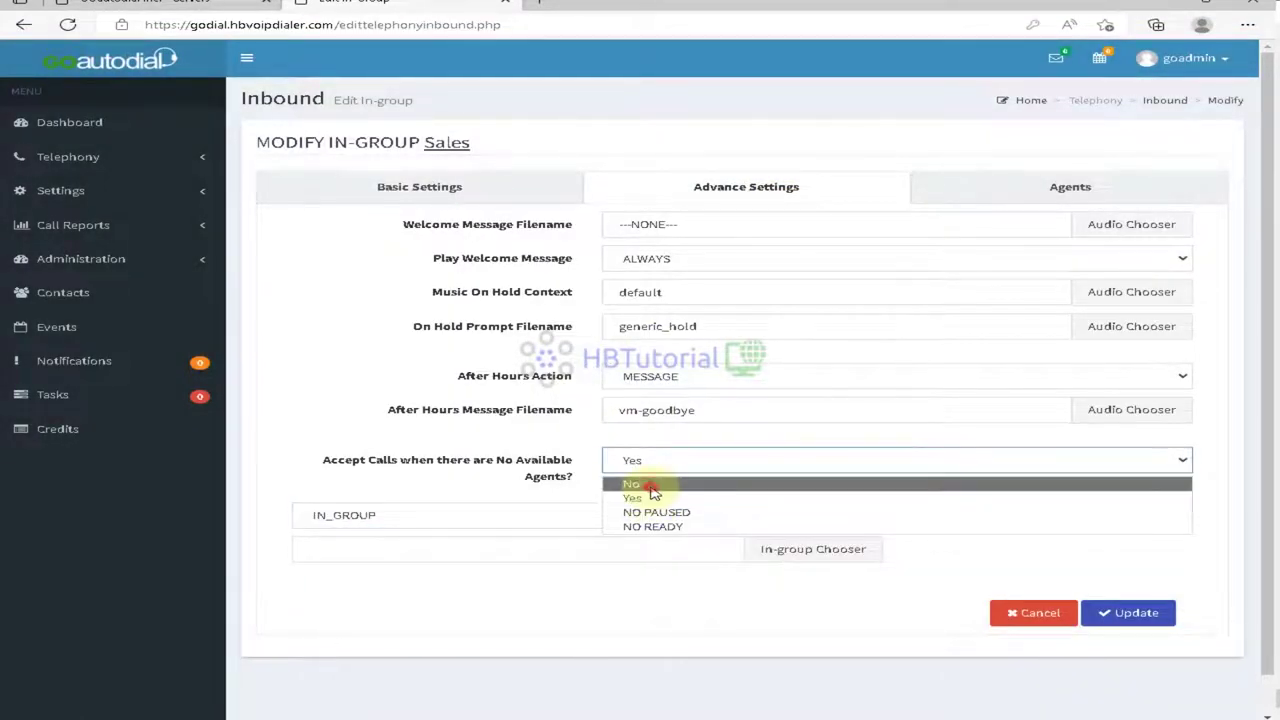
click(650, 486)
Step: Choose Sales as the no-agent destination in-group and save
click(732, 548)
click(816, 551)
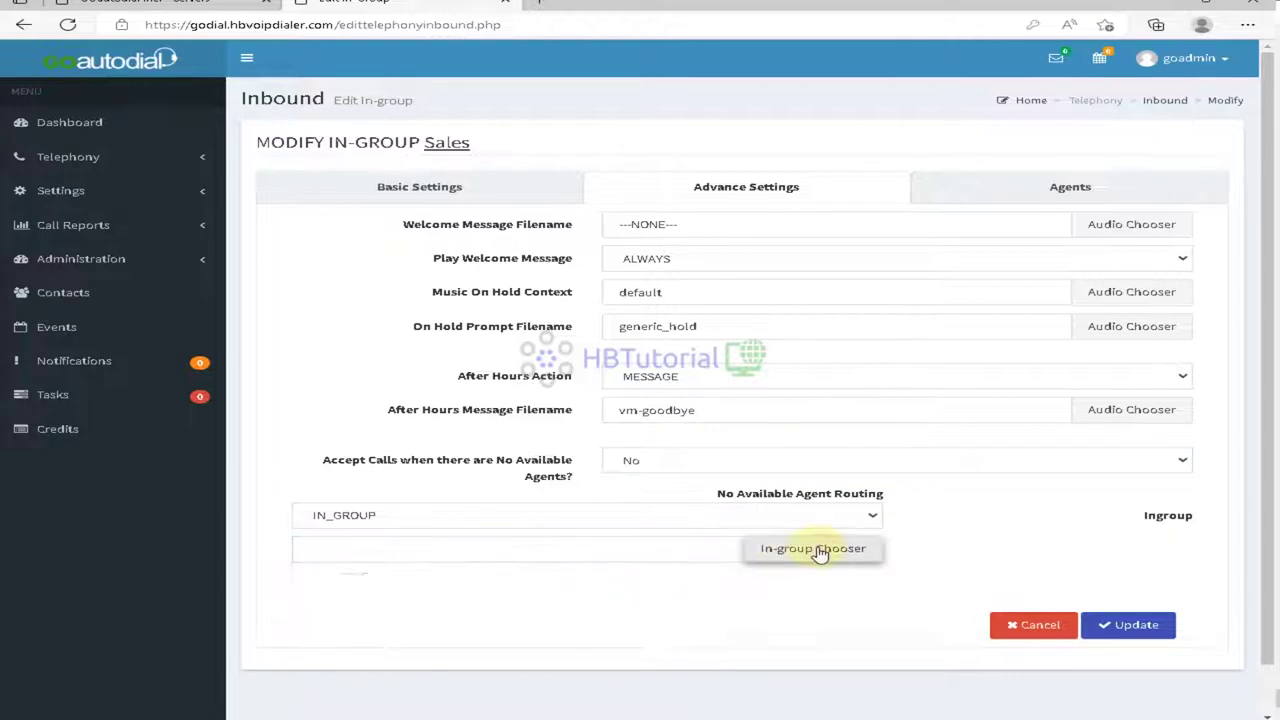
click(406, 576)
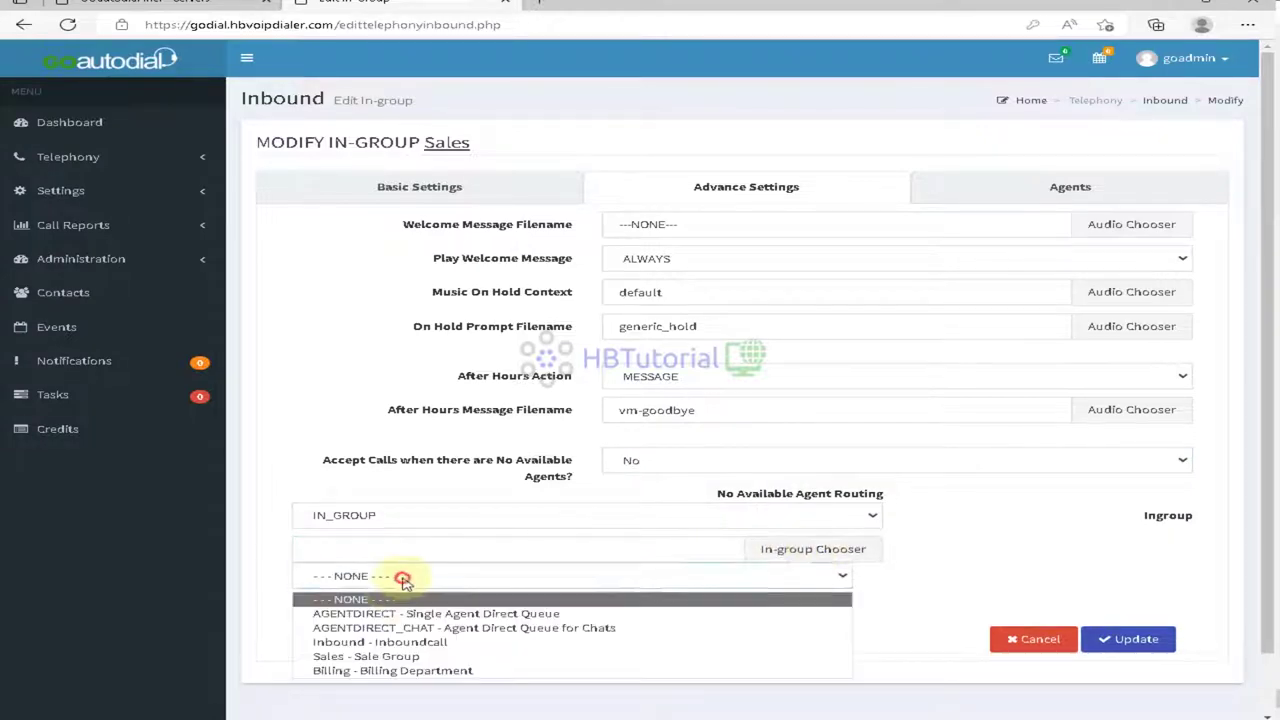
click(399, 665)
click(1128, 617)
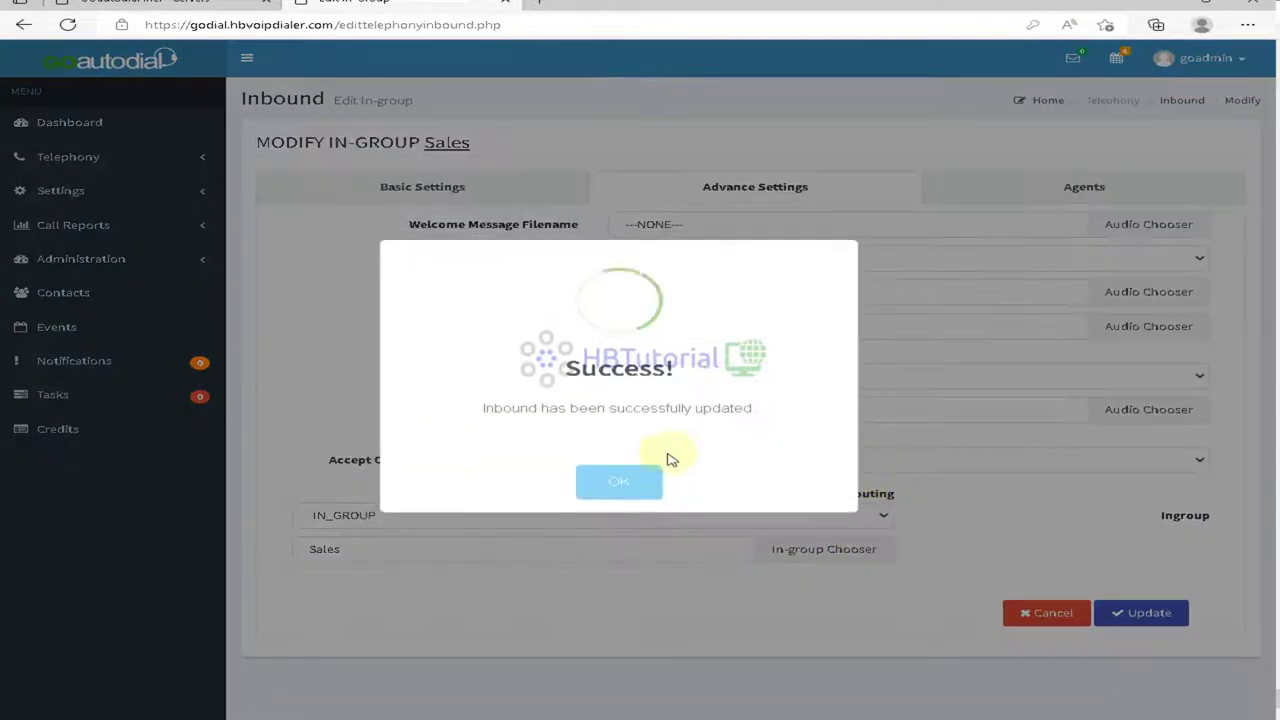
click(622, 480)
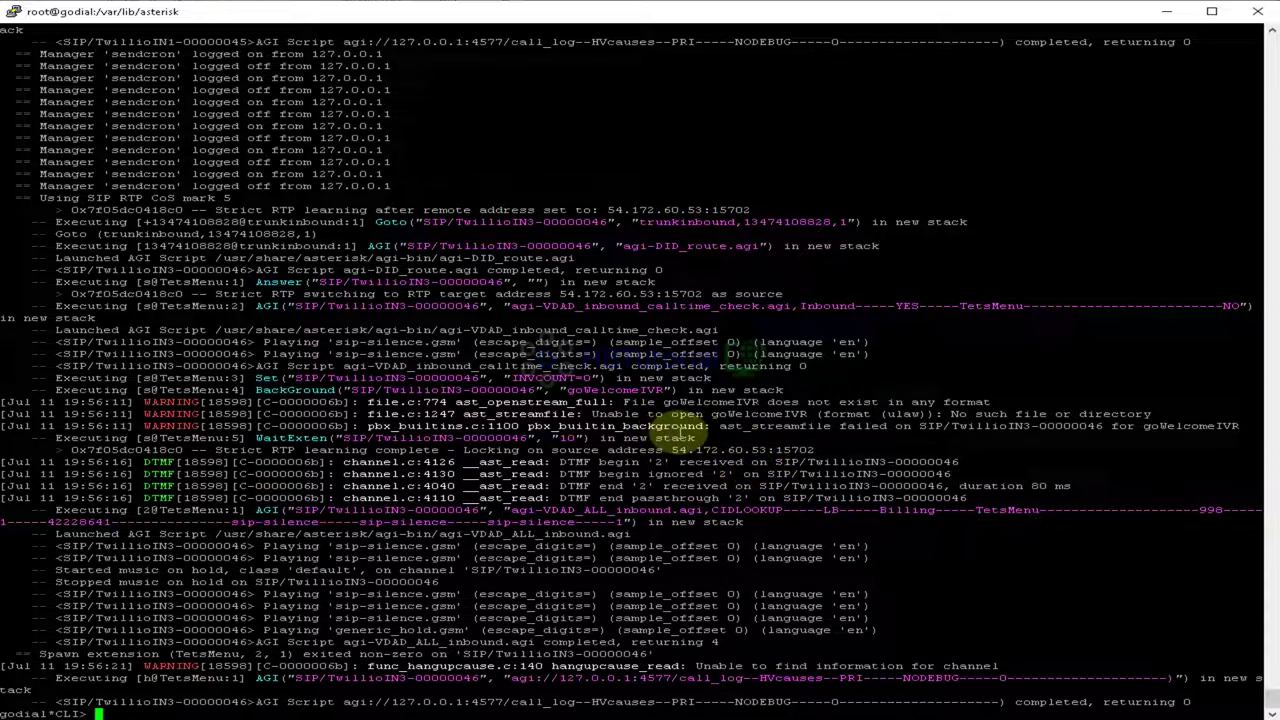
Step: Inspect the TetsMenu call's DTMF '2' keypress lines in the Asterisk CLI log, then return to the GOautodial dashboard
drag(150, 462, 990, 515)
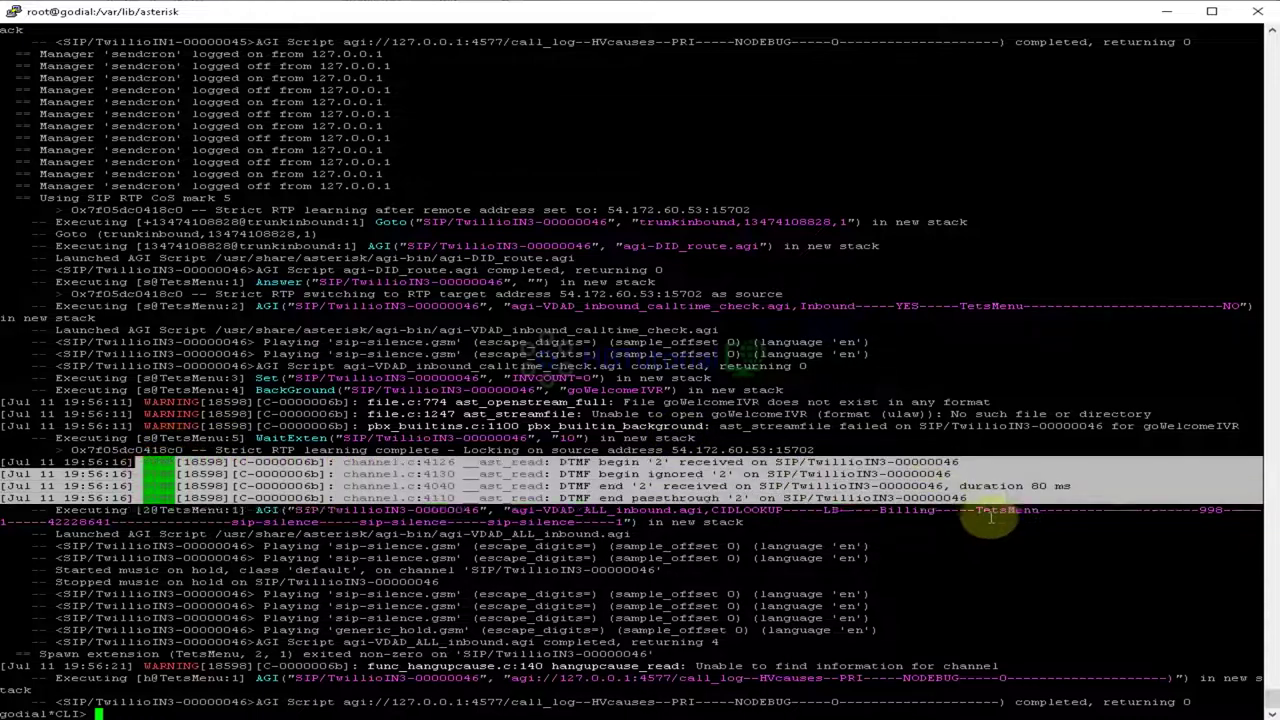
click(955, 440)
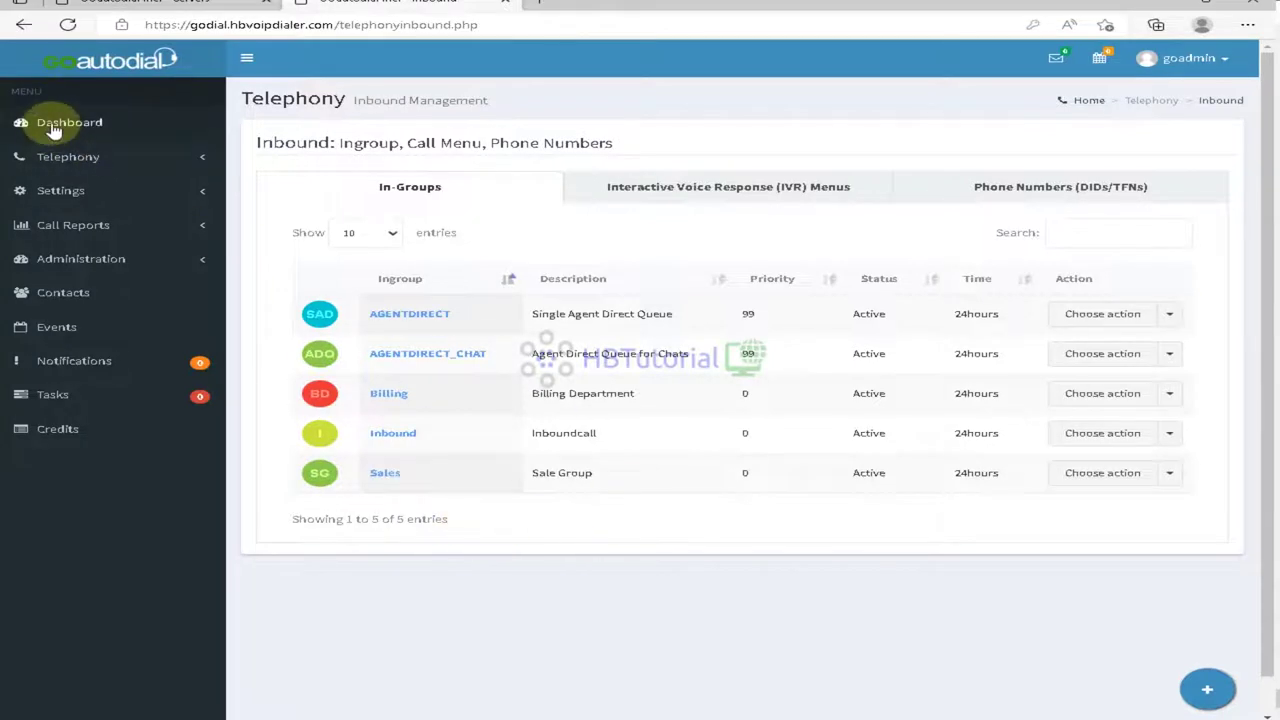
click(52, 128)
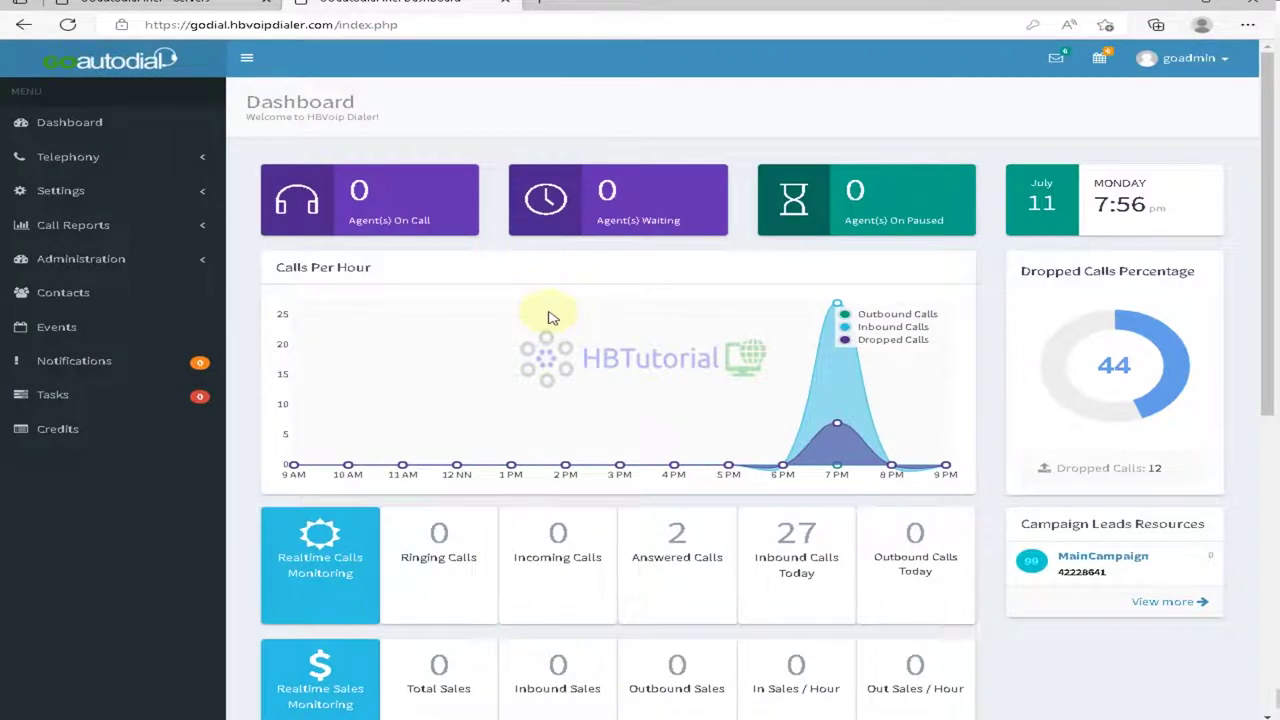
Step: Open the Servers page under Settings and bring up the GOautodial server's actions menu
scroll(548, 318, down, 4)
scroll(548, 318, up, 4)
scroll(550, 320, down, 5)
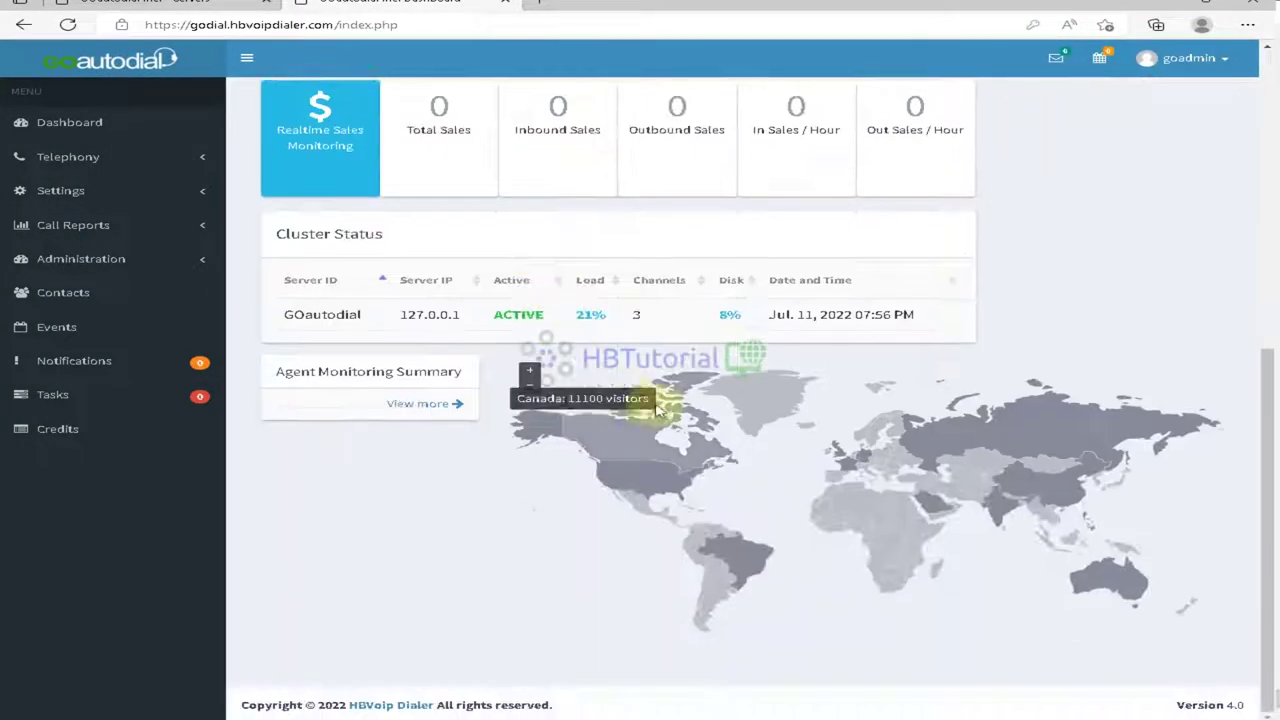
scroll(630, 400, up, 2)
scroll(1146, 321, up, 6)
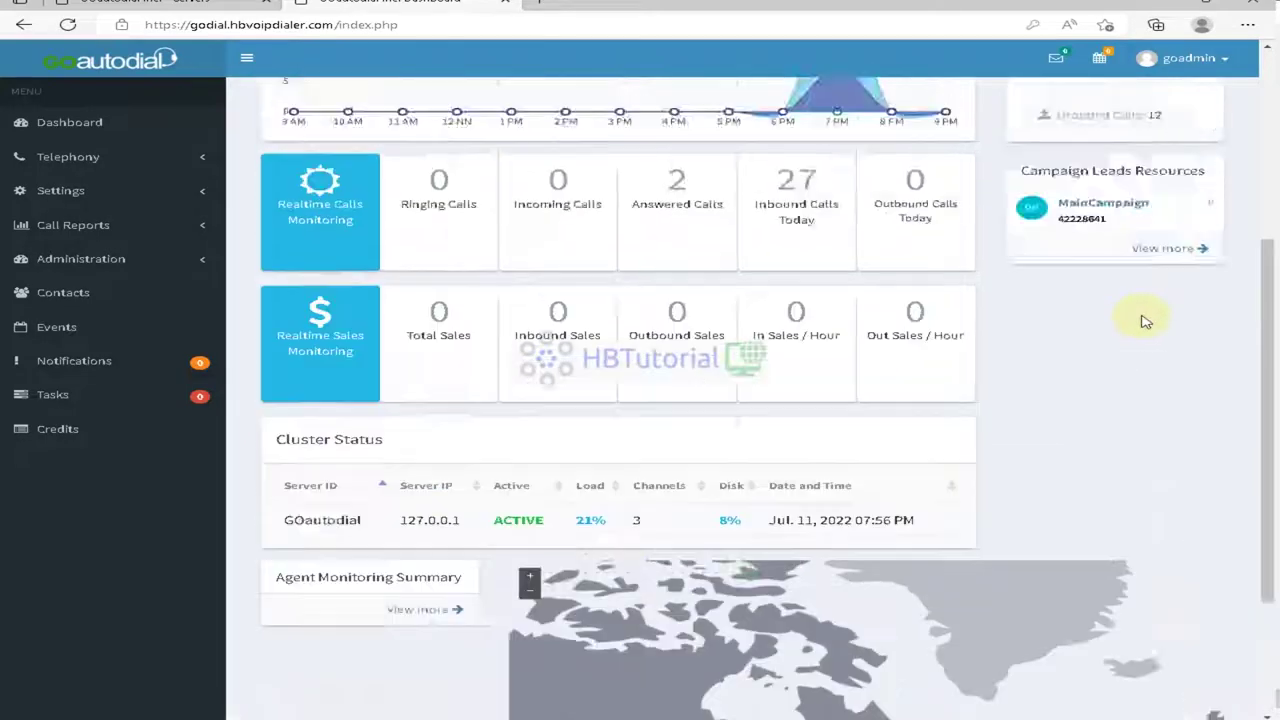
click(80, 160)
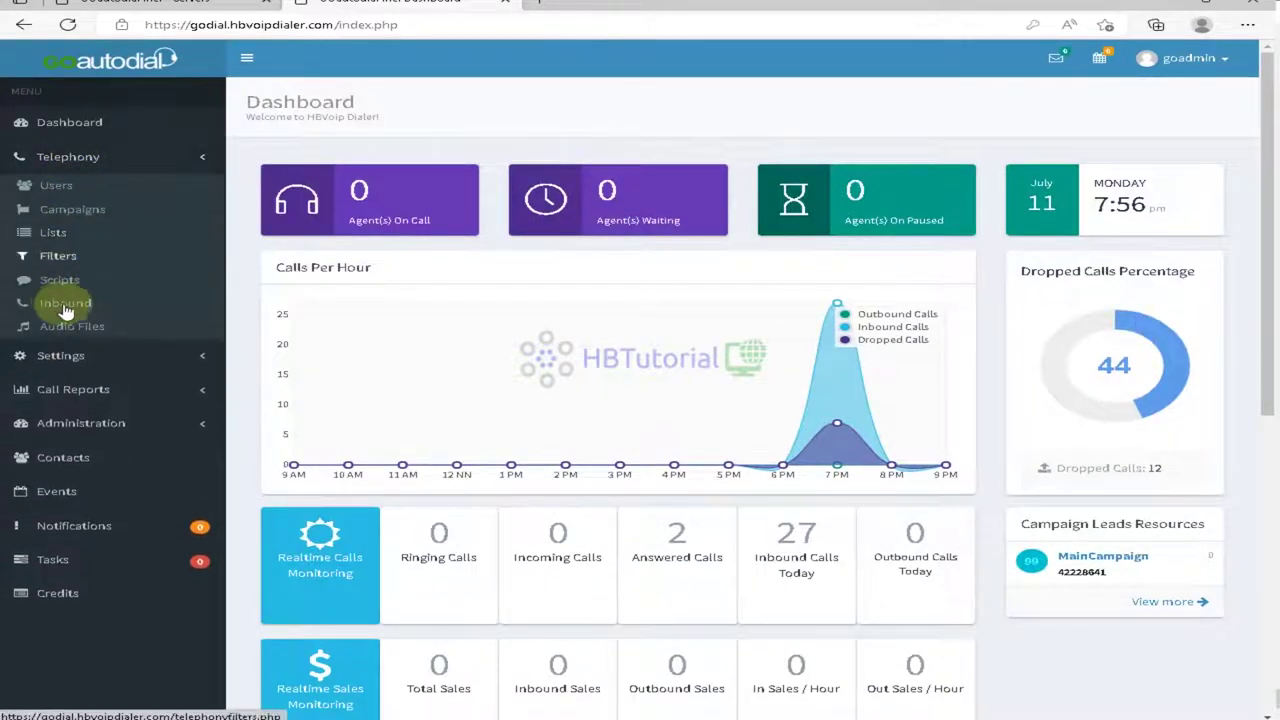
click(82, 356)
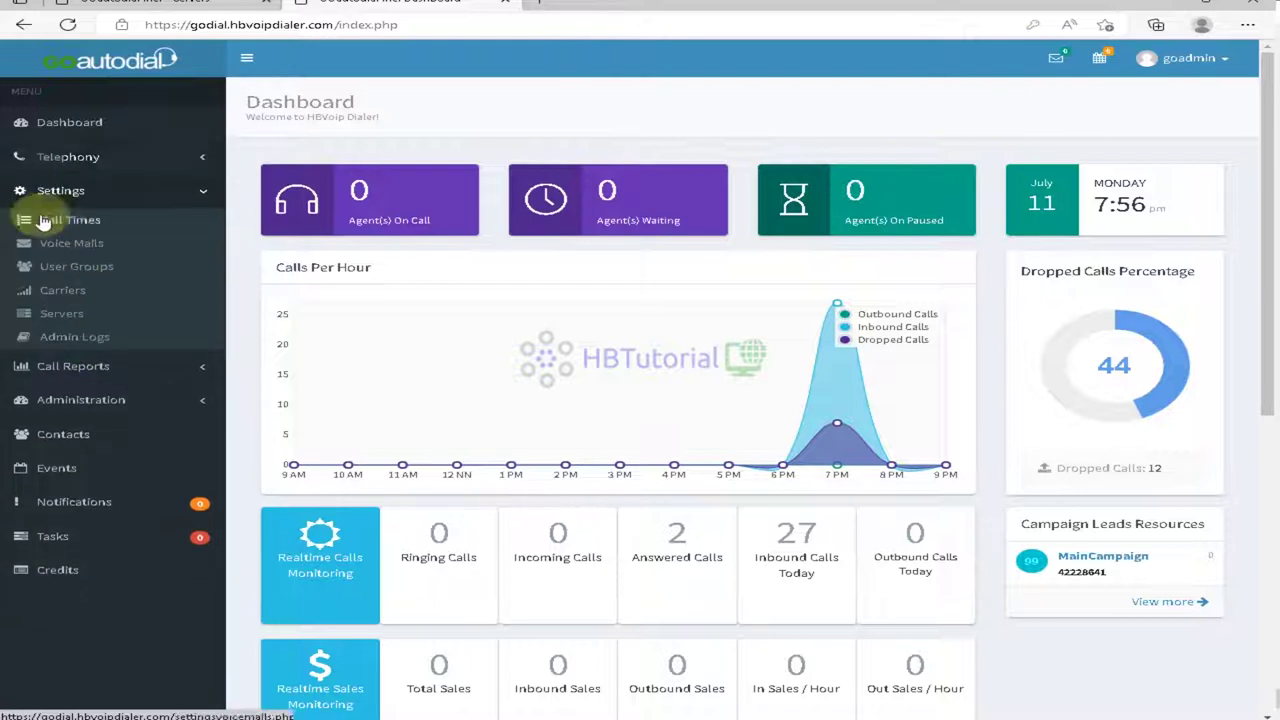
click(62, 314)
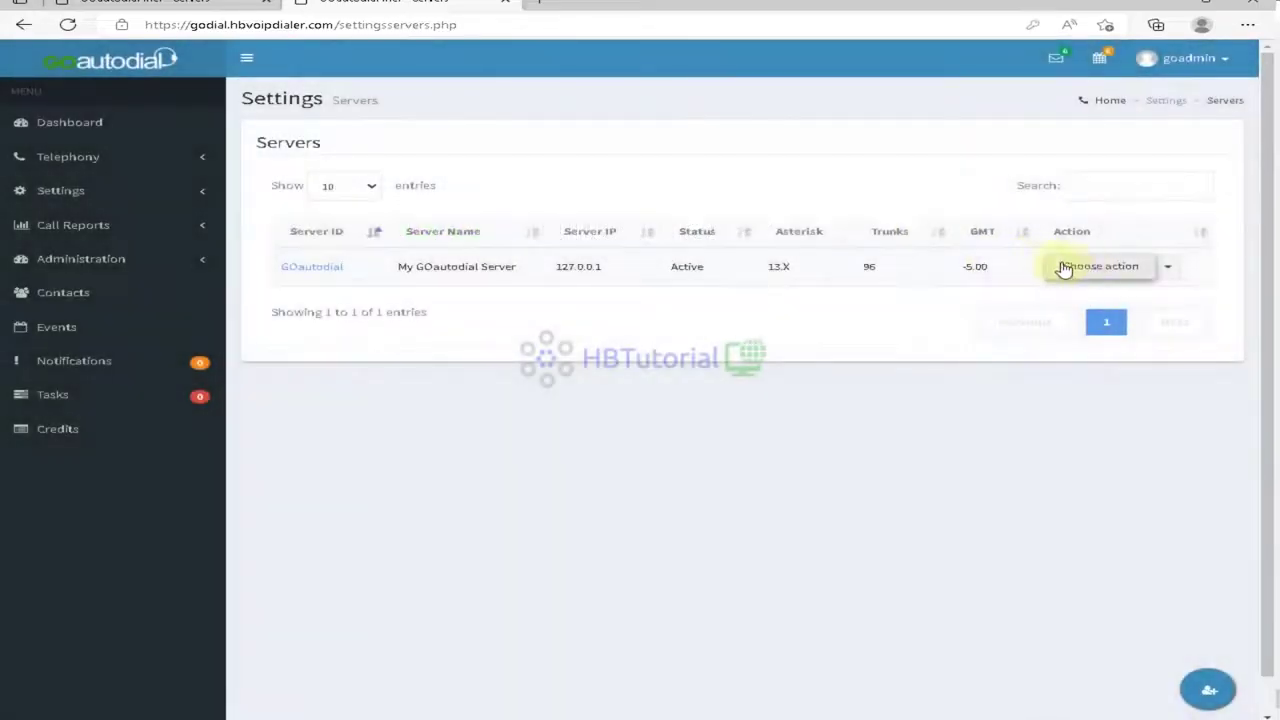
click(1088, 268)
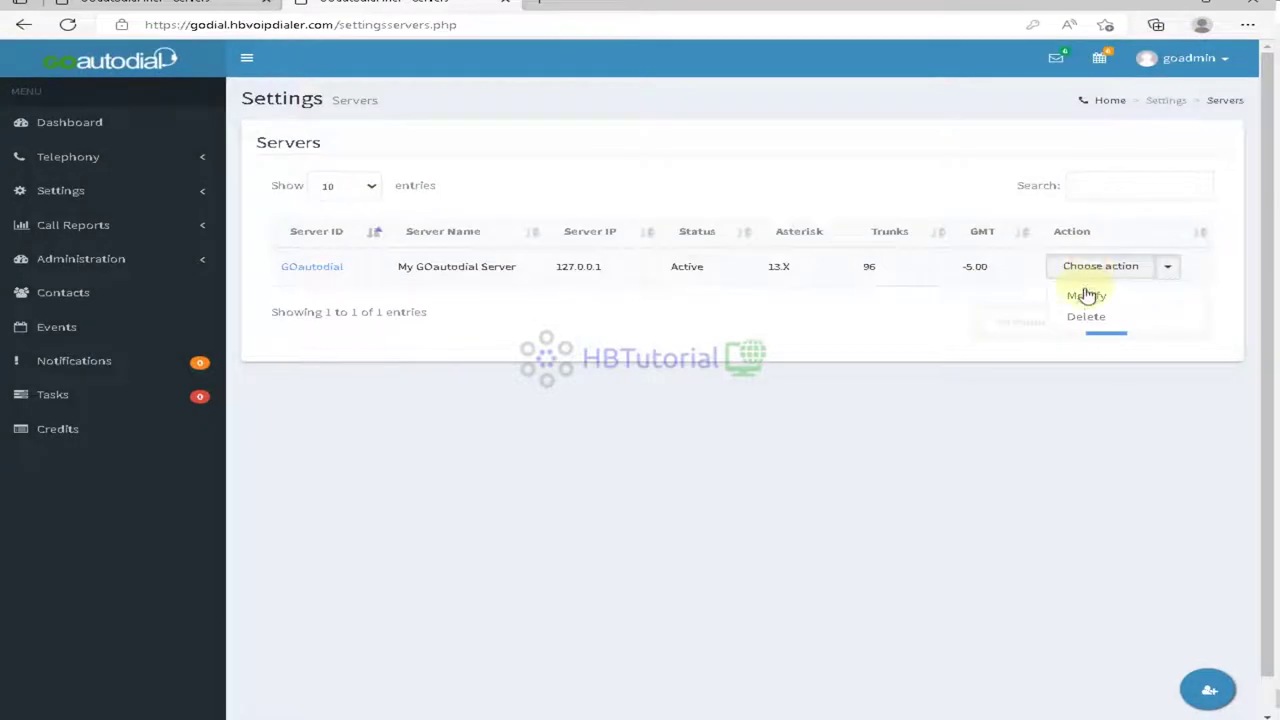
Step: Set Rebuild Conf Files to Yes in the GOautodial server's Advance Settings, save it, and return to the dashboard
click(1087, 296)
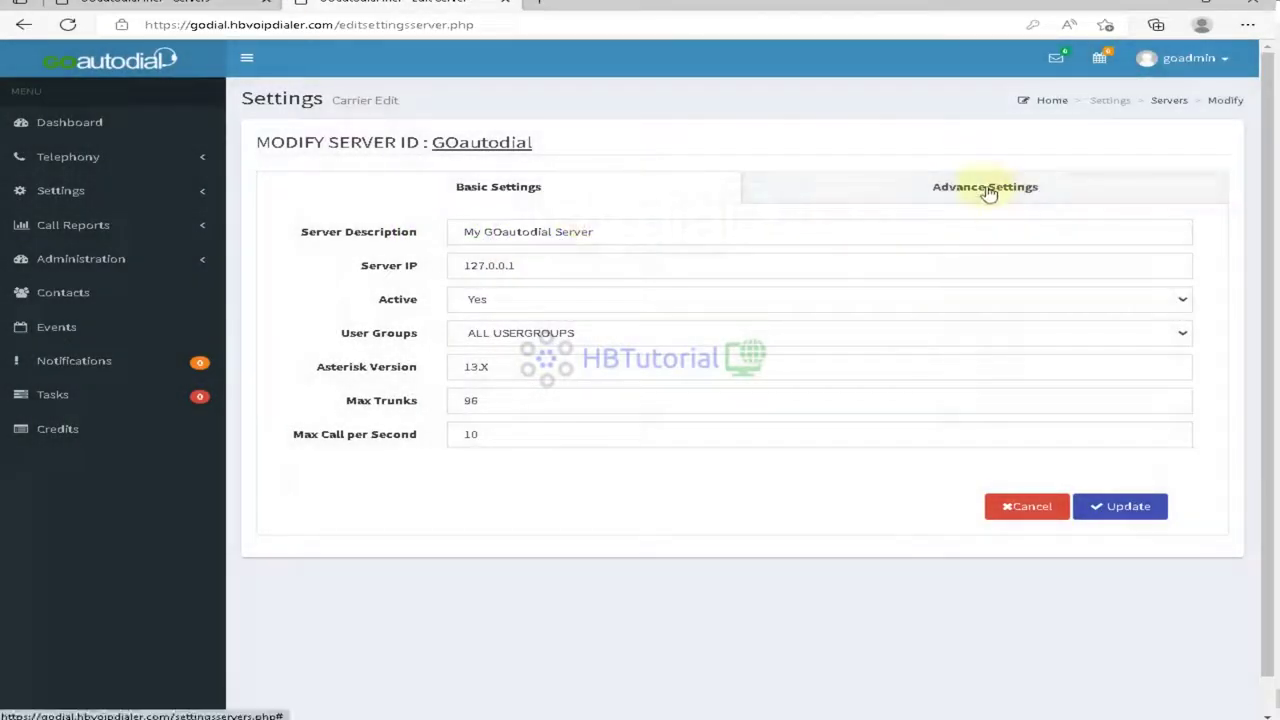
click(985, 188)
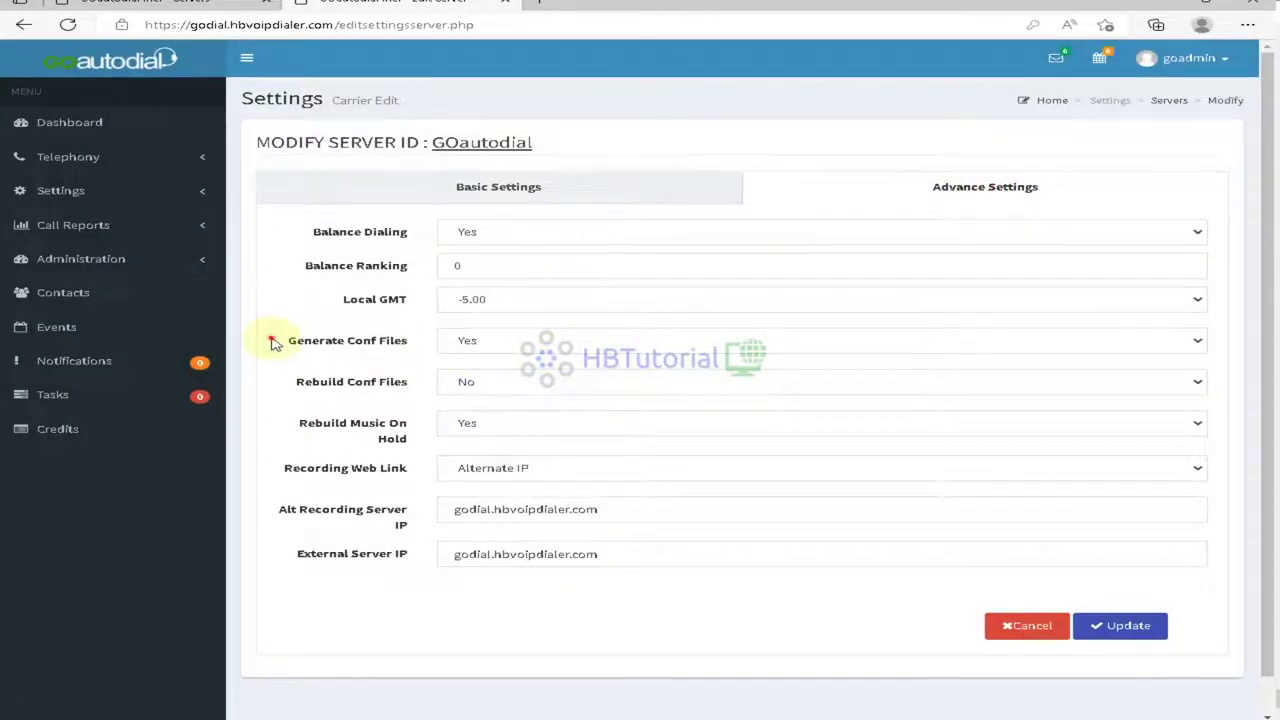
drag(290, 340, 408, 342)
drag(347, 382, 509, 386)
click(509, 386)
click(510, 419)
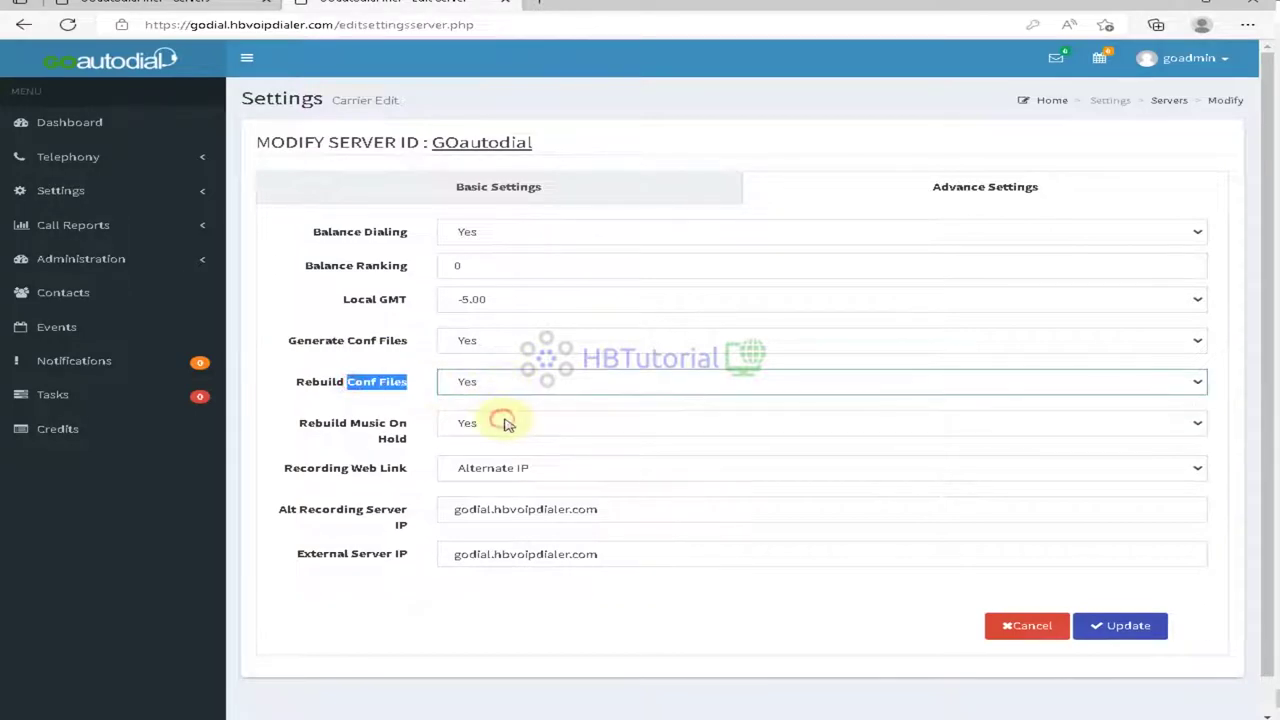
click(1138, 628)
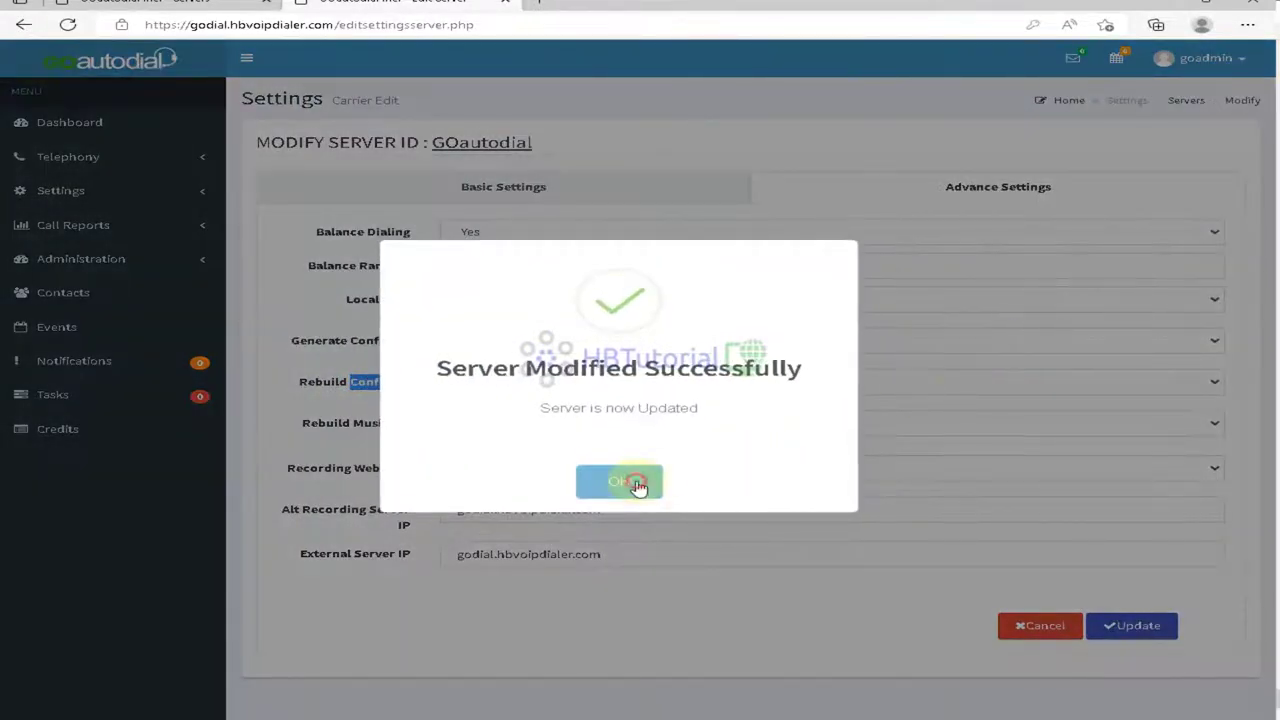
click(640, 484)
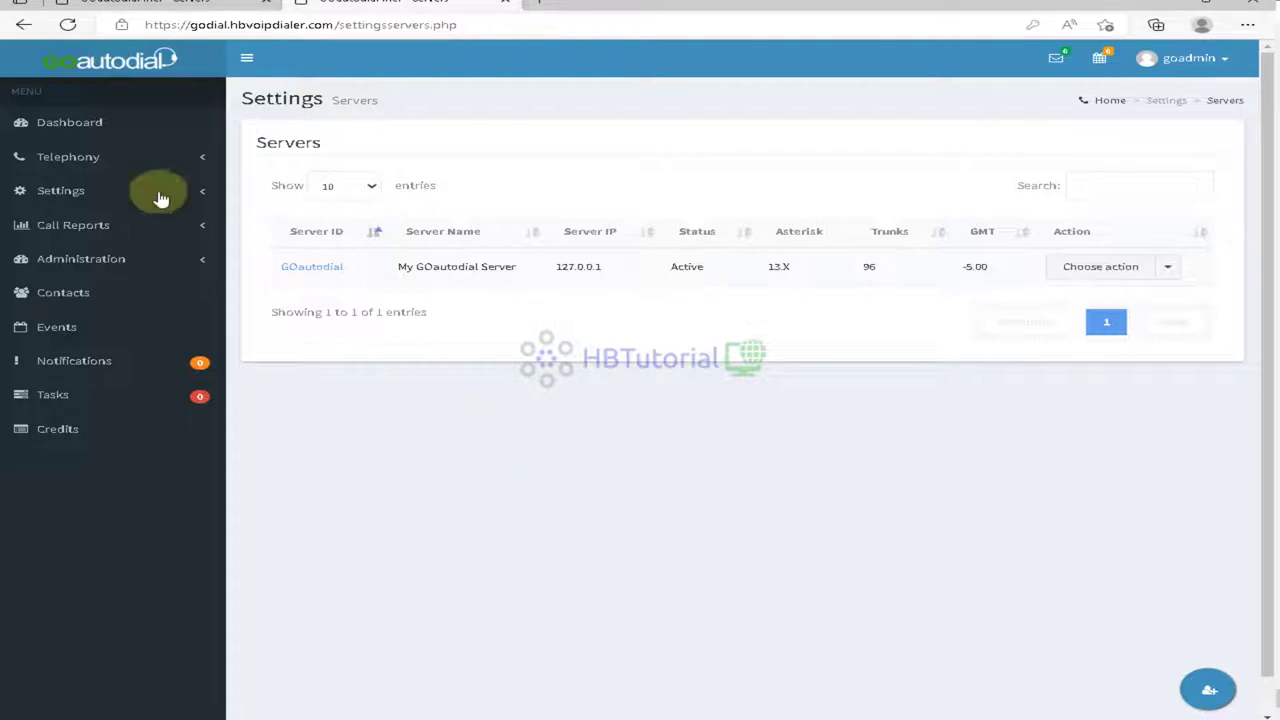
click(55, 124)
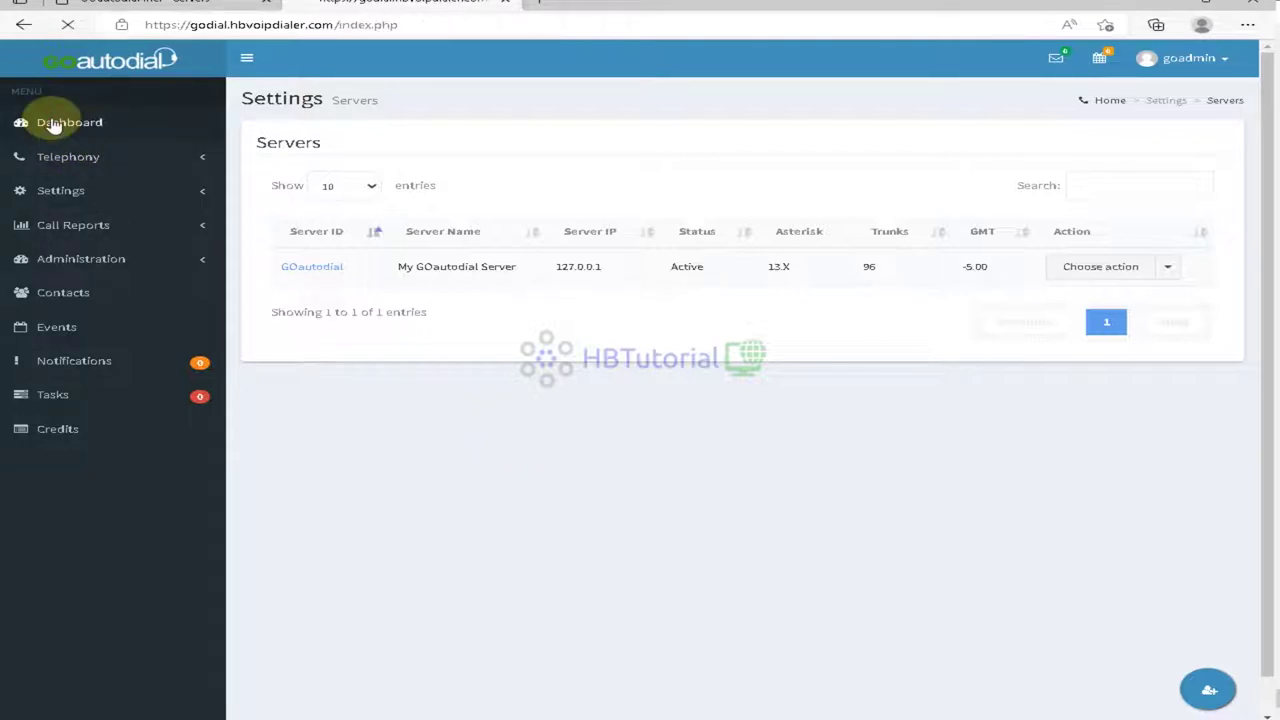